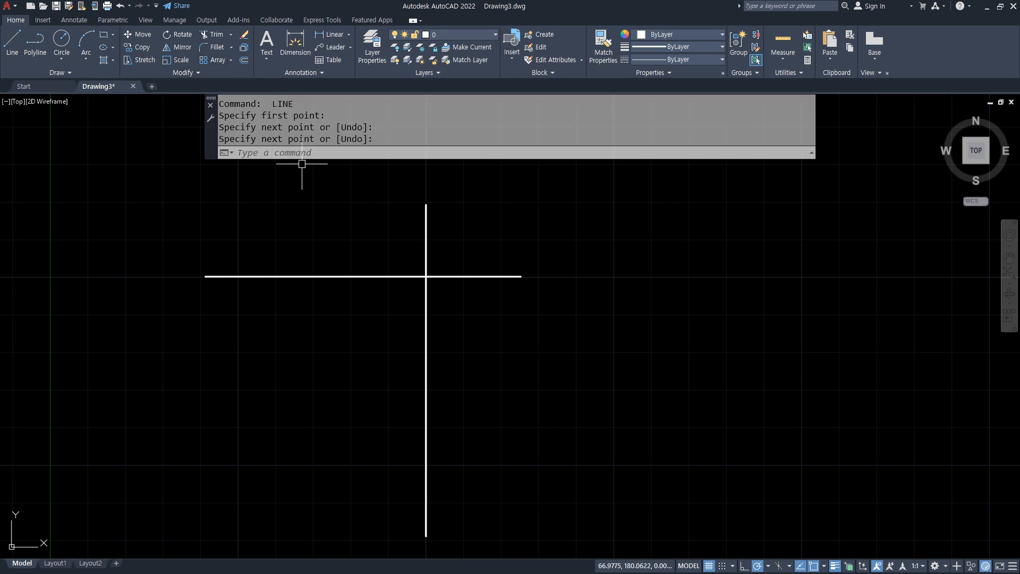
Fillet the crossing horizontal and vertical lines with a radius of 20, and undo the fillet.
{"action": "type", "text": "f"}
{"action": "key", "text": "Return"}
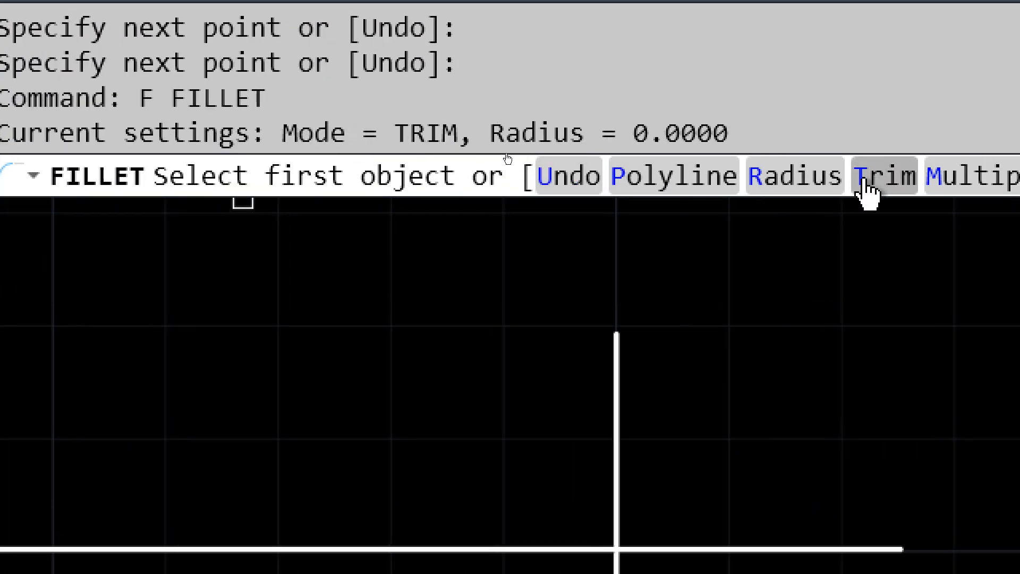
{"action": "left_click", "coordinate": [800, 176]}
{"action": "type", "text": "20"}
{"action": "key", "text": "Return"}
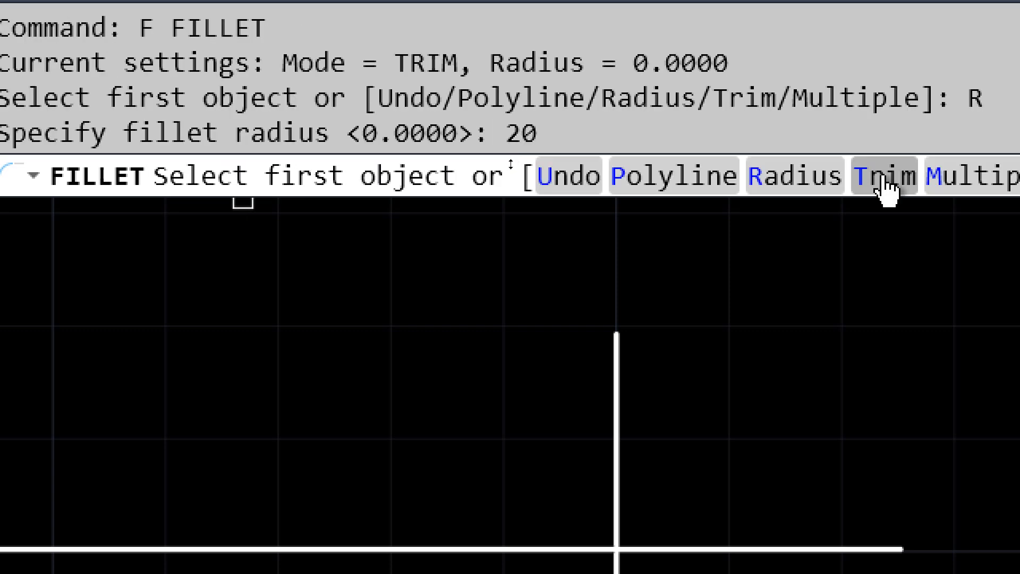
{"action": "left_click", "coordinate": [453, 433]}
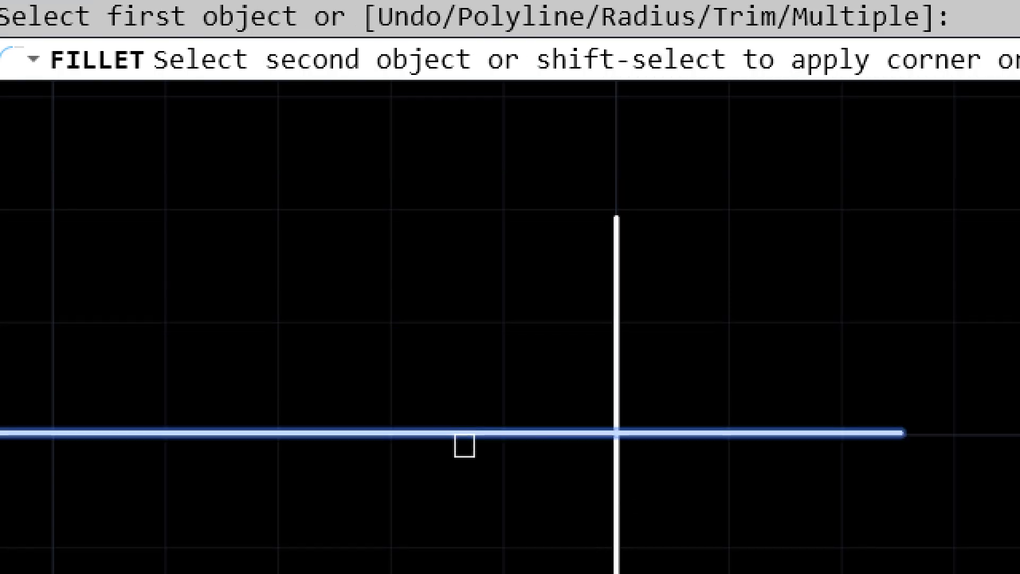
{"action": "left_click", "coordinate": [618, 558]}
{"action": "left_click", "coordinate": [622, 501]}
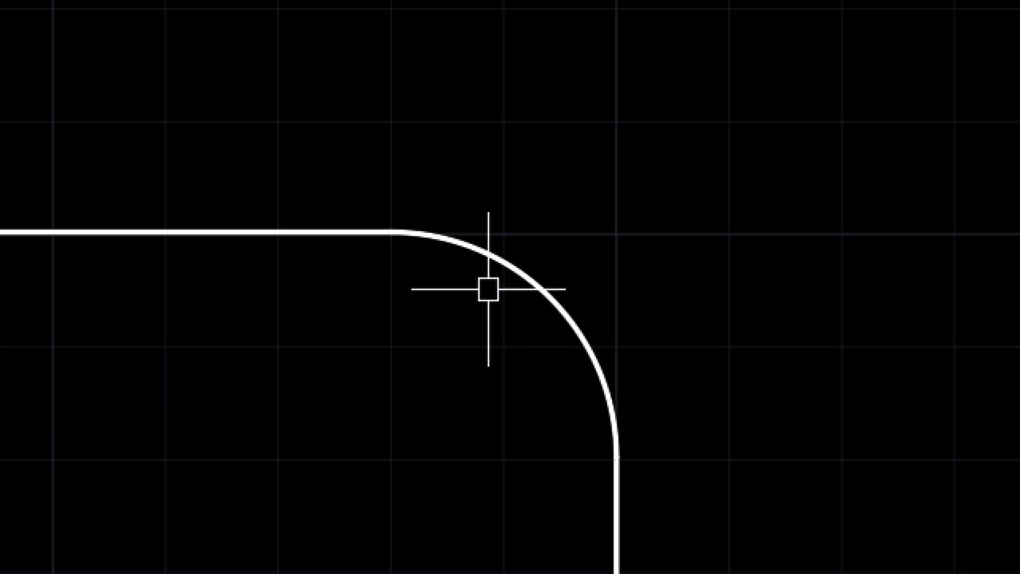
{"action": "key", "text": "ctrl+z"}
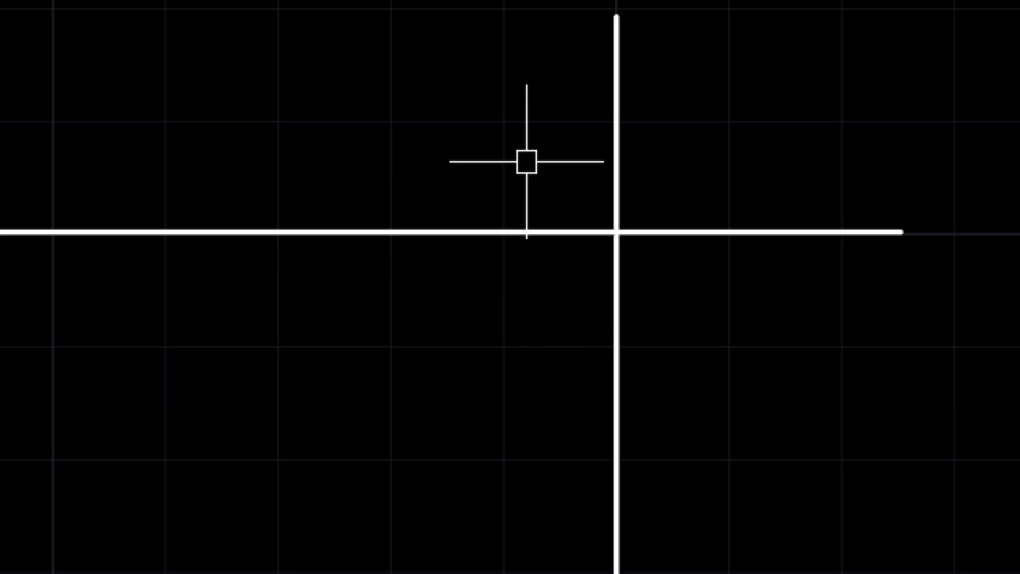
Join the crossing lines' horizontal left part and vertical lower part into a sharp corner with a zero-radius fillet.
{"action": "type", "text": "f"}
{"action": "key", "text": "Return"}
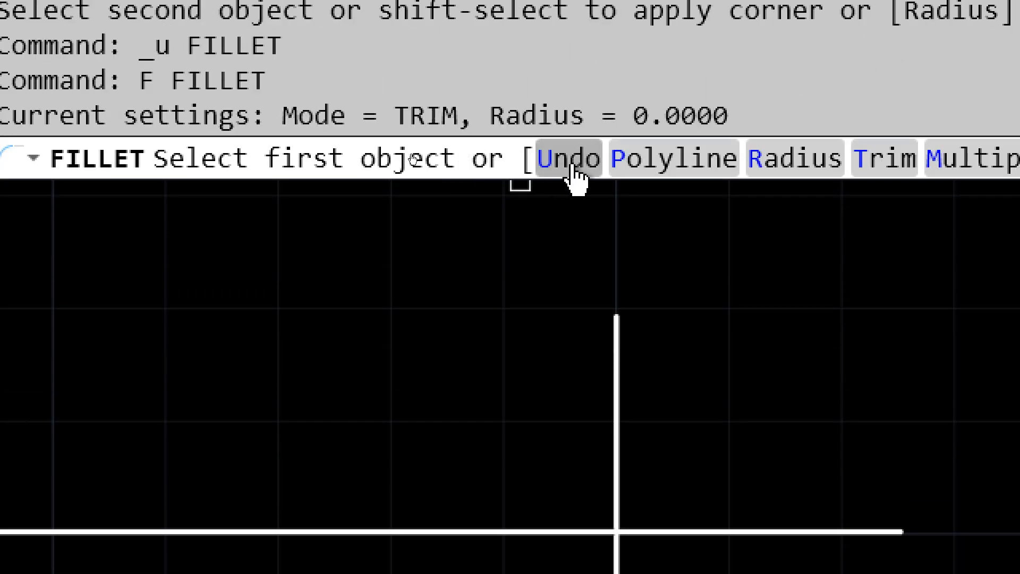
{"action": "left_click_drag", "start_coordinate": [495, 109], "coordinate": [759, 98]}
{"action": "left_click", "coordinate": [744, 109]}
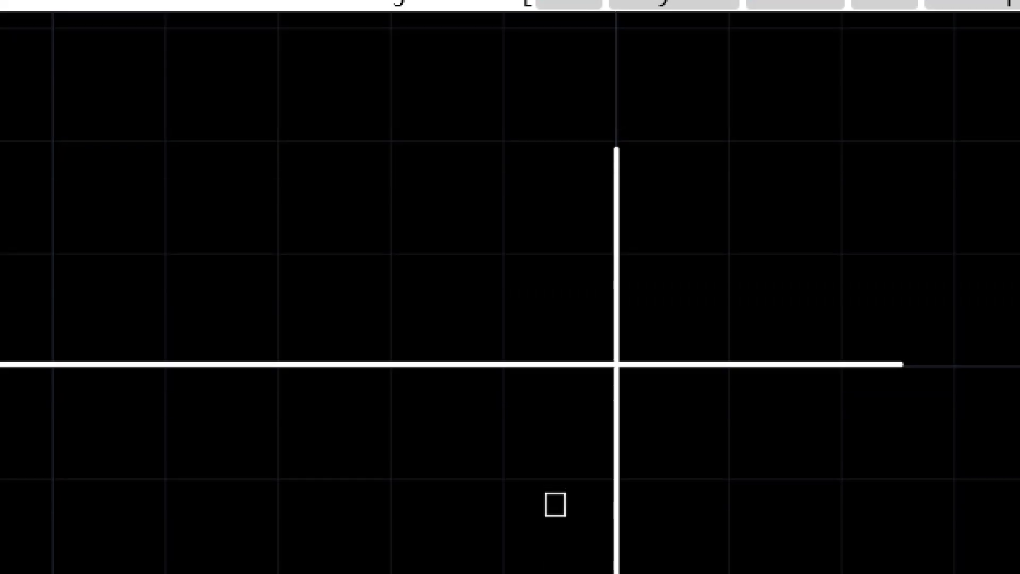
{"action": "left_click", "coordinate": [485, 364]}
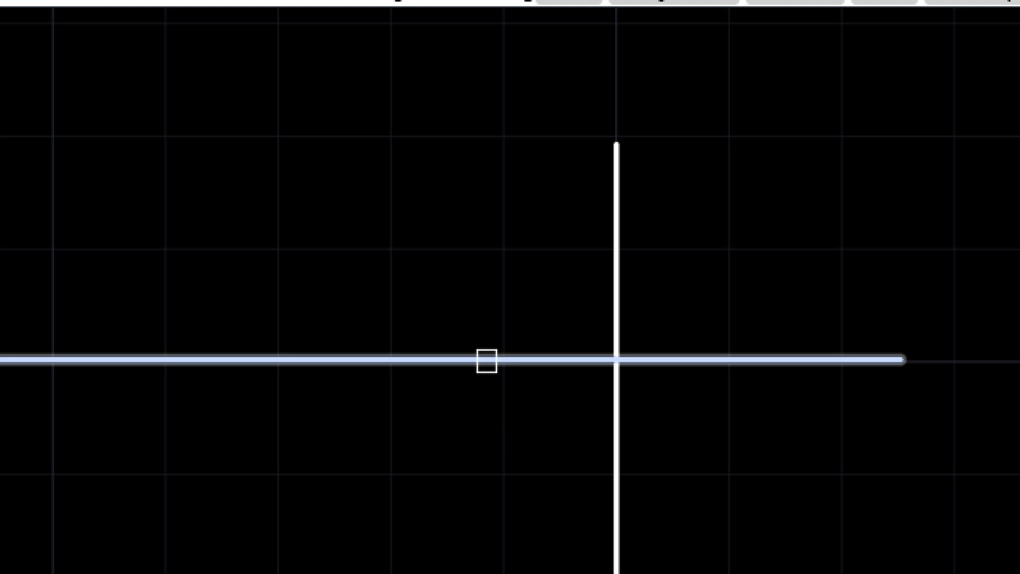
{"action": "left_click", "coordinate": [627, 447]}
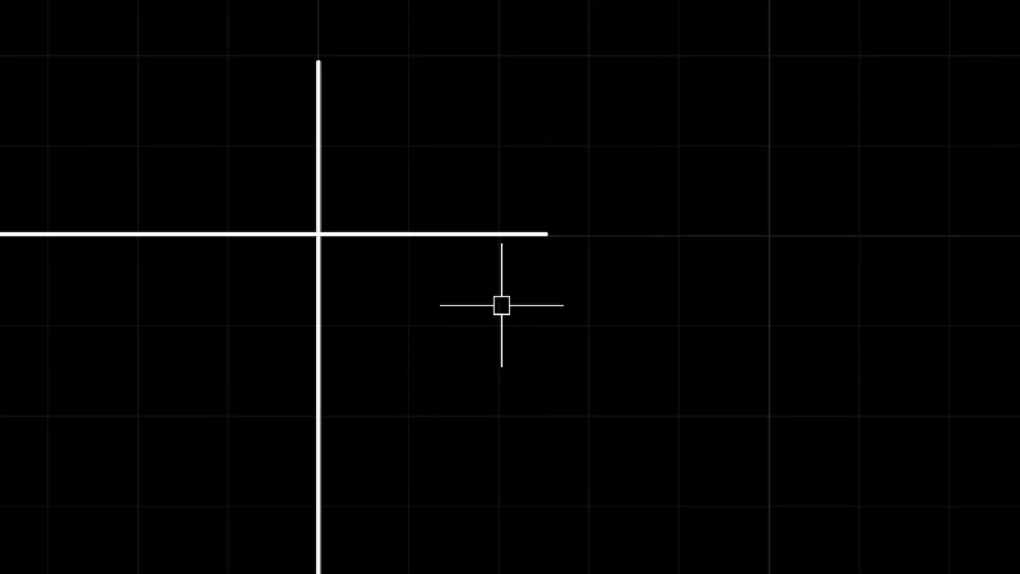
Draw a short horizontal line to the right of the crossing lines, level with their horizontal line.
{"action": "scroll", "coordinate": [502, 306], "scroll_direction": "down", "scroll_amount": 4}
{"action": "middle_click_drag", "start_coordinate": [537, 301], "coordinate": [424, 322]}
{"action": "type", "text": "l"}
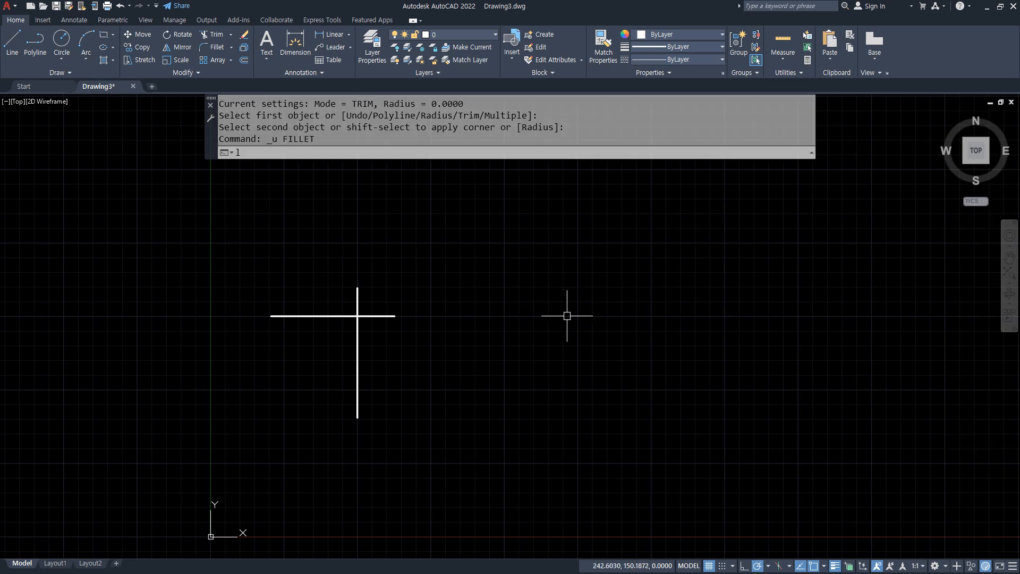
{"action": "key", "text": "Return"}
{"action": "left_click", "coordinate": [482, 316]}
{"action": "left_click", "coordinate": [528, 315]}
{"action": "key", "text": "Return"}
Draw a short, separate vertical line farther right and below the short horizontal line.
{"action": "key", "text": "Return"}
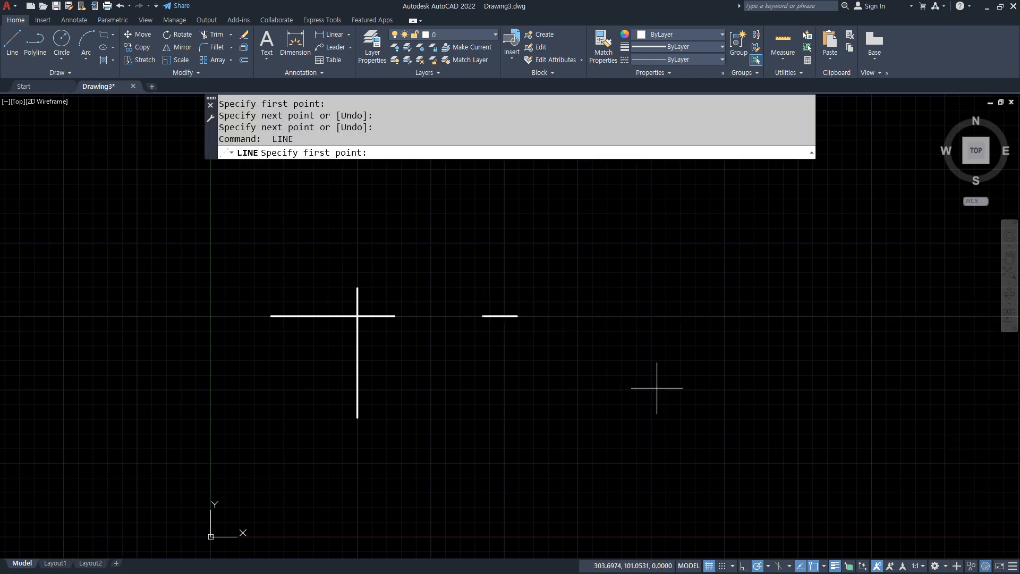
{"action": "left_click", "coordinate": [723, 409]}
{"action": "left_click", "coordinate": [723, 385]}
{"action": "key", "text": "Return"}
{"action": "mouse_move", "coordinate": [568, 345]}
{"action": "left_mouse_down"}
{"action": "mouse_move", "coordinate": [591, 292]}
{"action": "mouse_move", "coordinate": [742, 369]}
{"action": "mouse_move", "coordinate": [541, 361]}
{"action": "left_mouse_up"}
{"action": "key", "text": "Escape"}
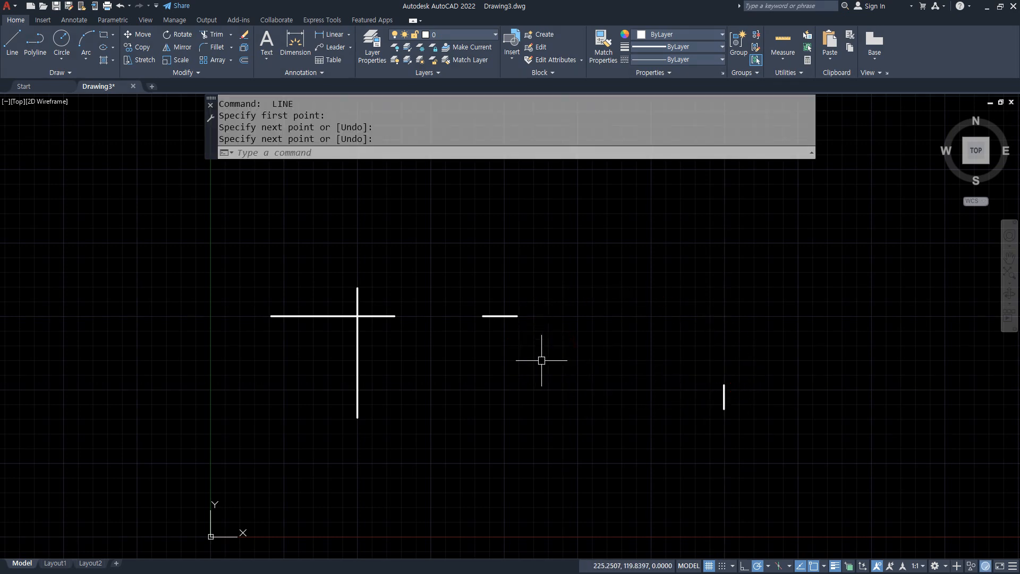
Extend the short horizontal and vertical lines to a sharp corner with a zero-radius fillet, and undo it.
{"action": "type", "text": "f"}
{"action": "key", "text": "Return"}
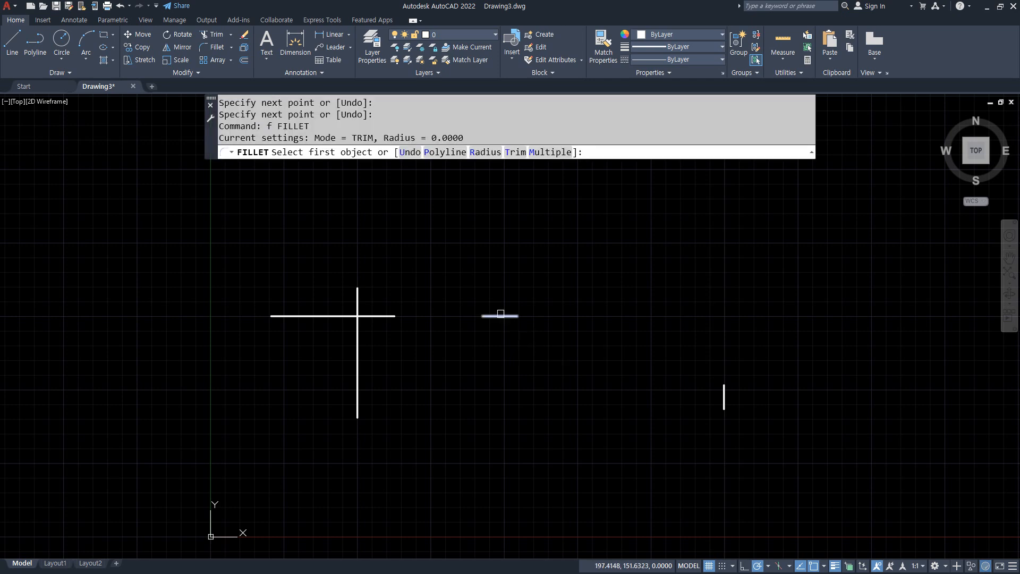
{"action": "left_click", "coordinate": [501, 315]}
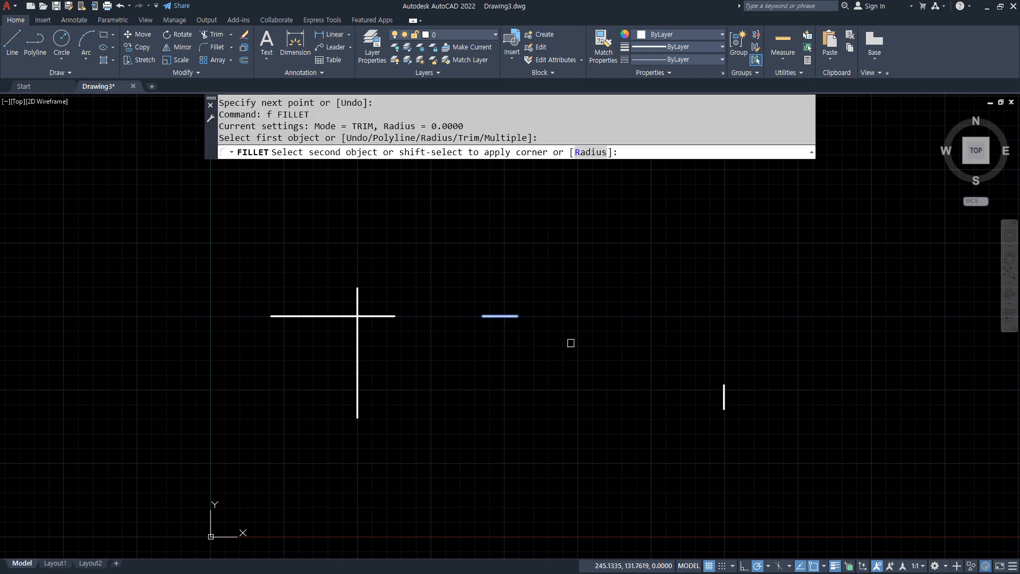
{"action": "left_click", "coordinate": [724, 391]}
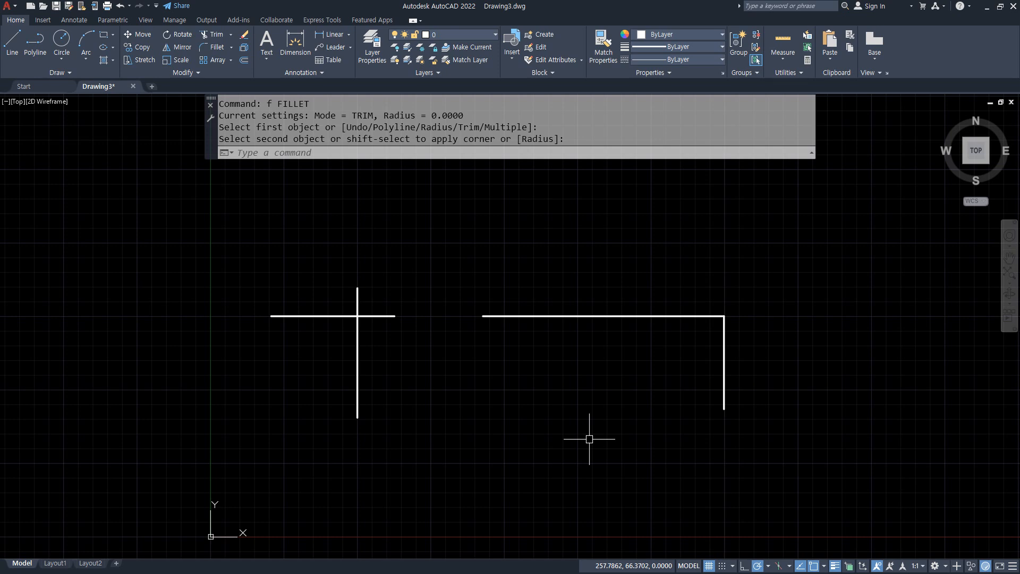
{"action": "key", "text": "ctrl+z"}
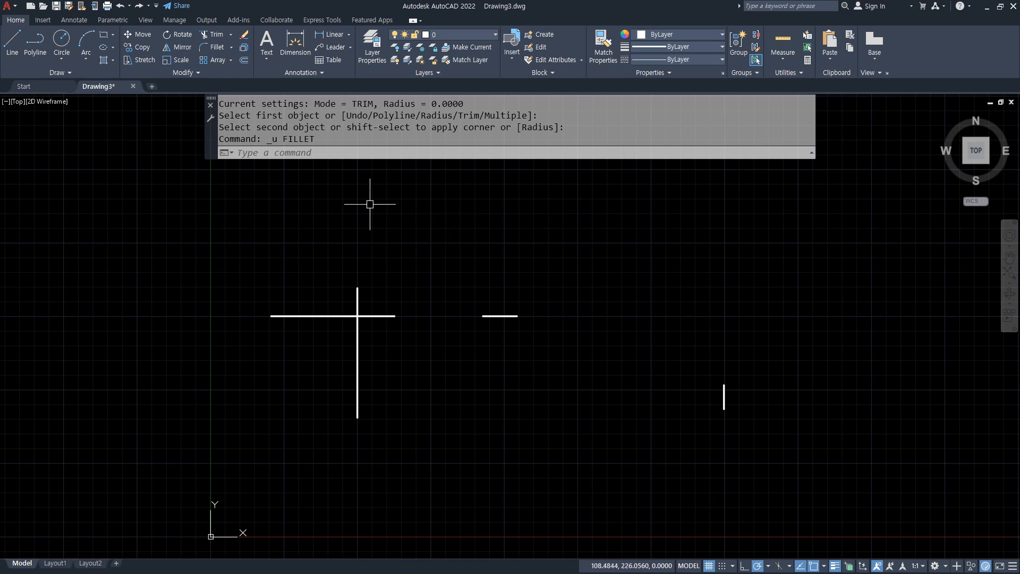
Draw a rectangle above the crossing lines and check its object type.
{"action": "middle_click_drag", "start_coordinate": [652, 165], "coordinate": [485, 319]}
{"action": "type", "text": "rec"}
{"action": "key", "text": "Return"}
{"action": "left_click", "coordinate": [186, 396]}
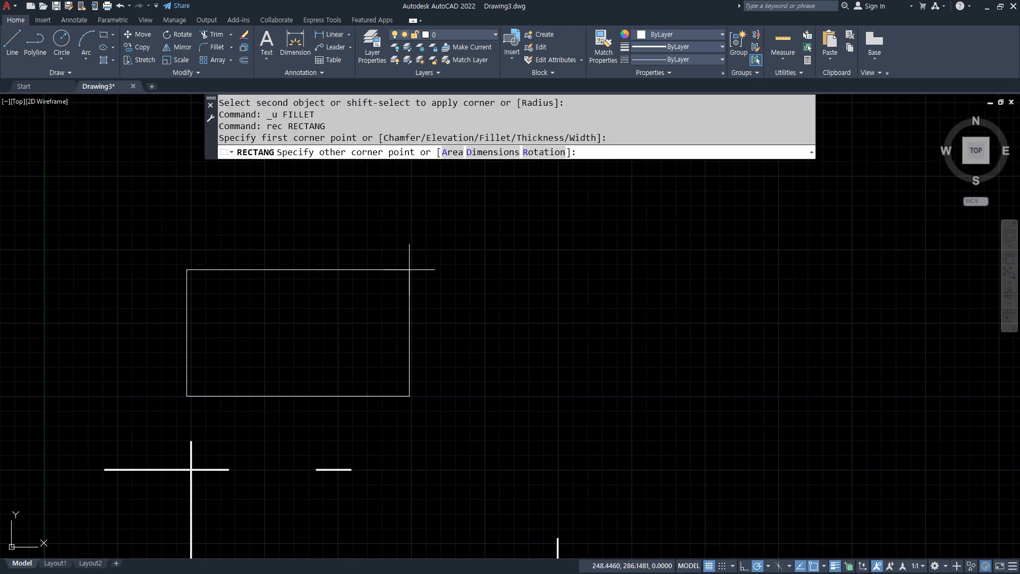
{"action": "left_click", "coordinate": [411, 247]}
{"action": "scroll", "coordinate": [255, 368], "scroll_direction": "up", "scroll_amount": 2}
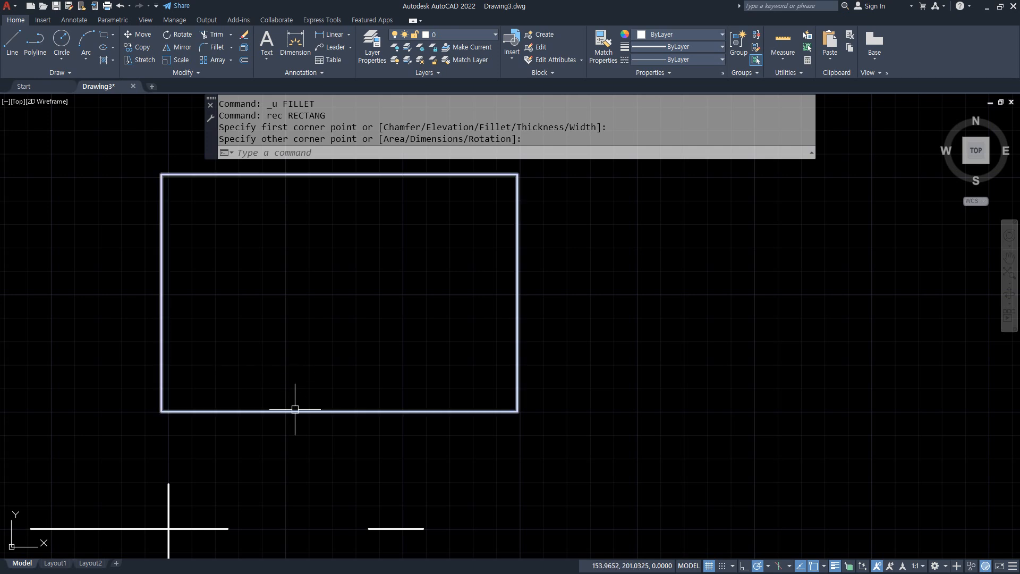
{"action": "left_click", "coordinate": [368, 411]}
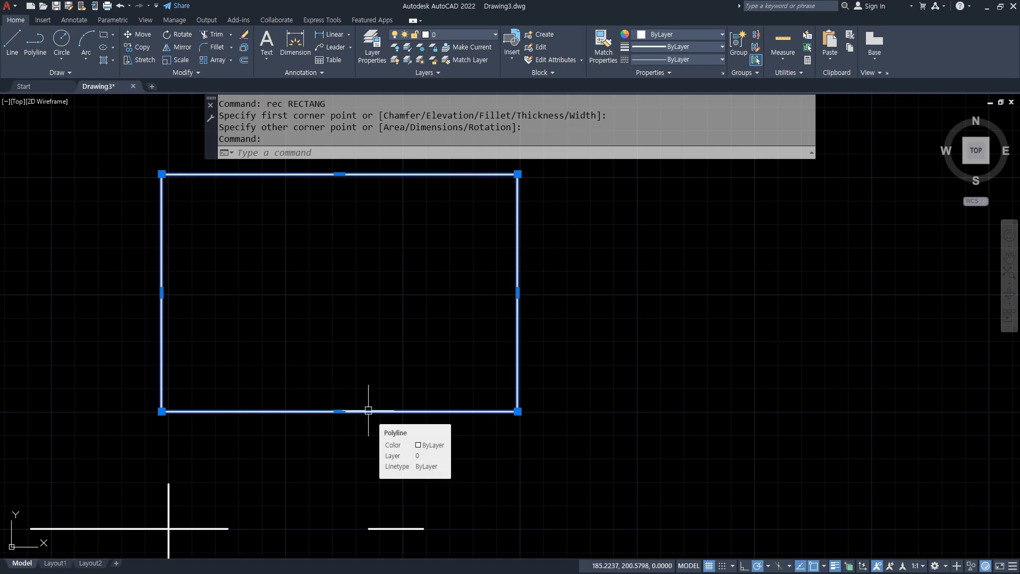
{"action": "key", "text": "Escape"}
Fillet all four corners of the rectangle at once as a polyline with radius 20, and undo the fillet.
{"action": "type", "text": "f"}
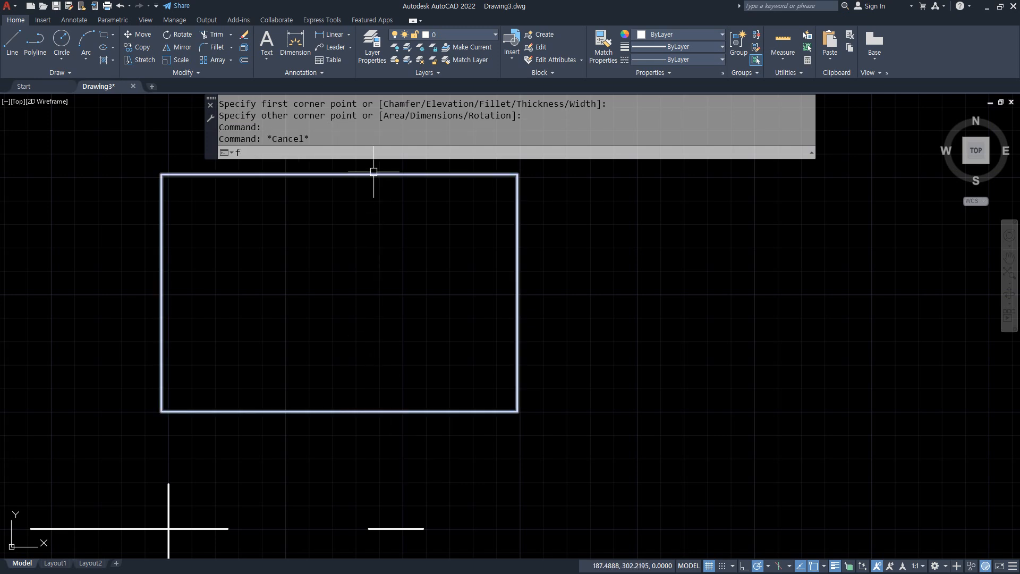
{"action": "key", "text": "Return"}
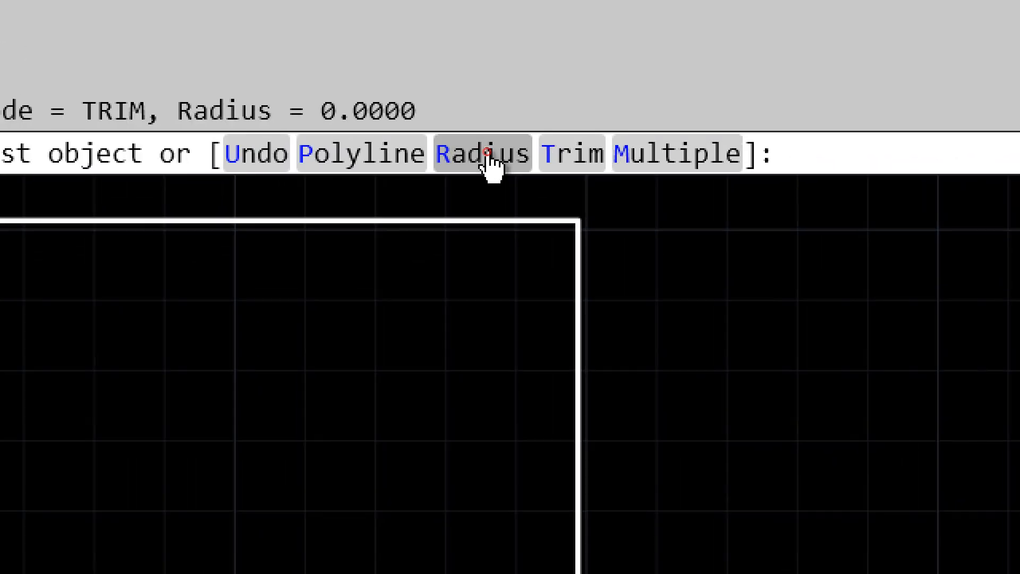
{"action": "left_click", "coordinate": [485, 152]}
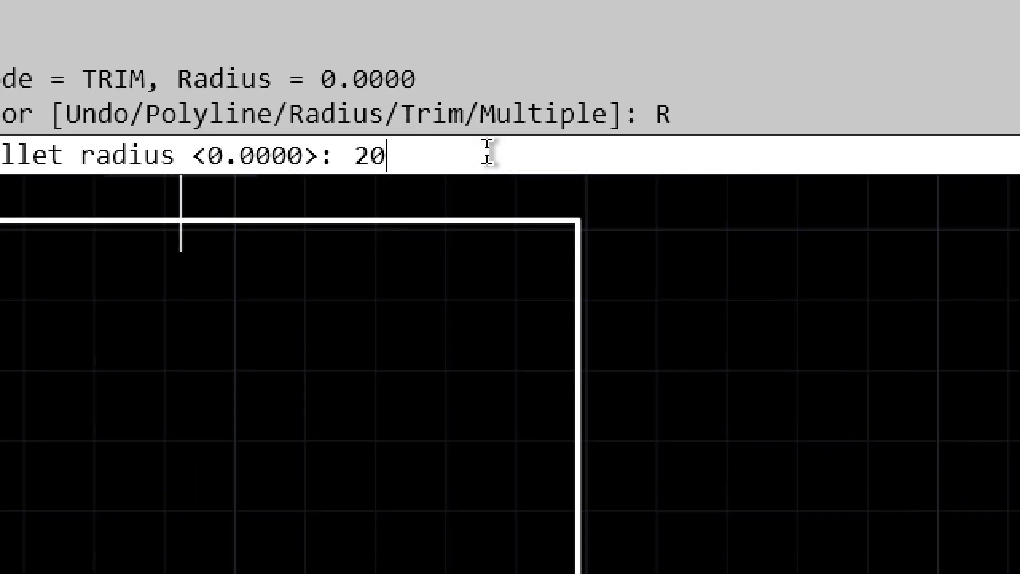
{"action": "key", "text": "Return"}
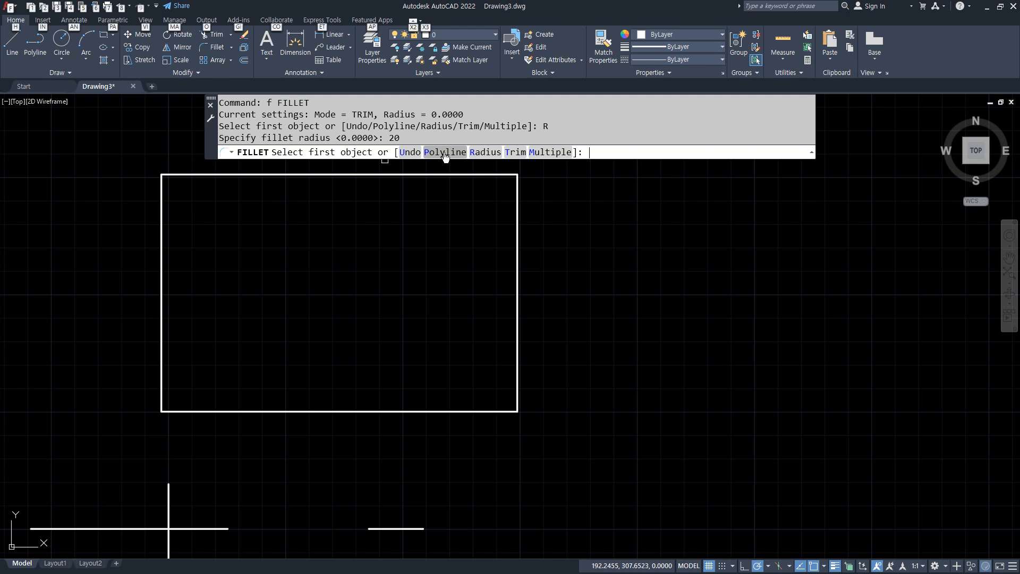
{"action": "left_click", "coordinate": [445, 154]}
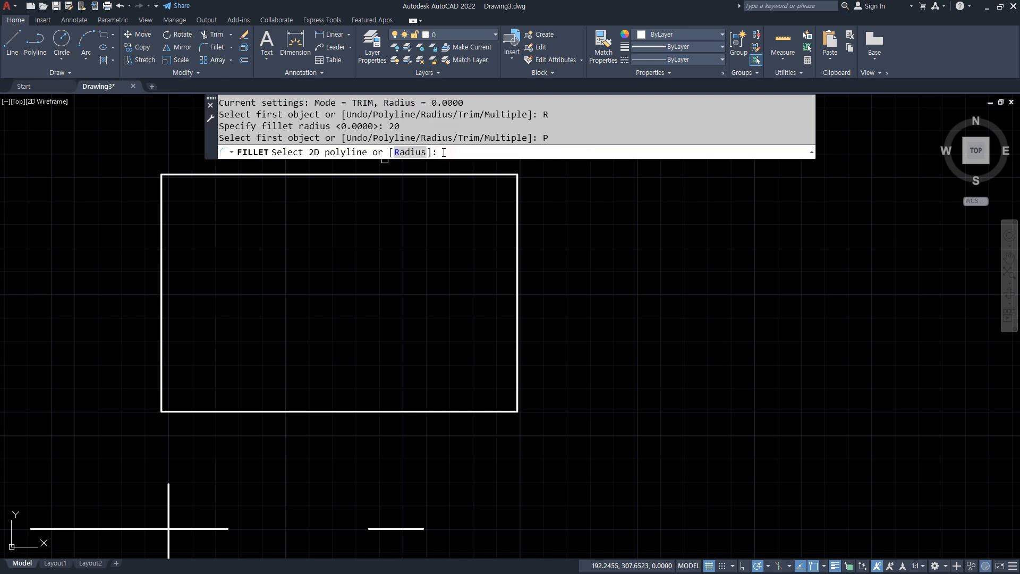
{"action": "left_click", "coordinate": [331, 177]}
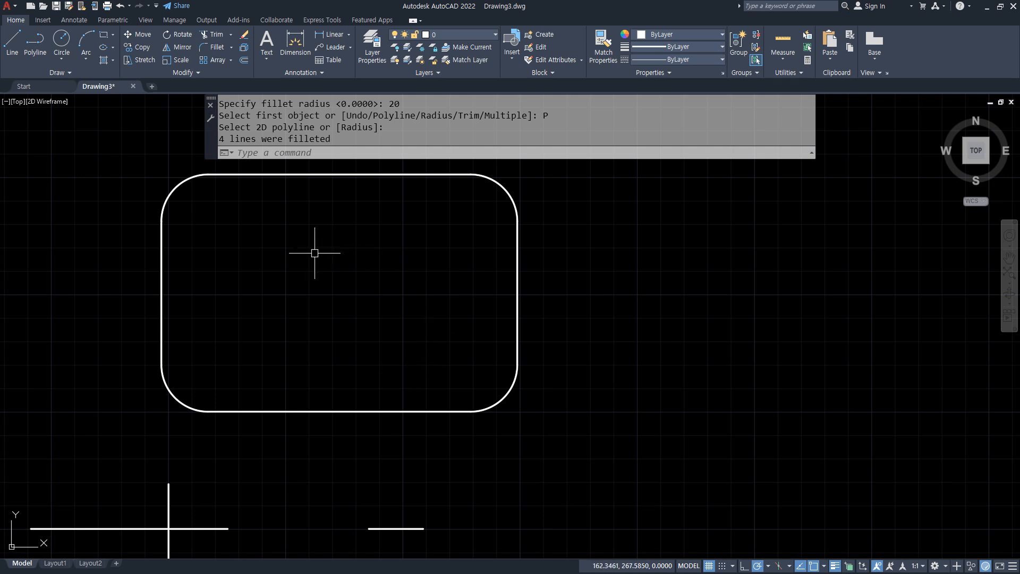
{"action": "key", "text": "ctrl+z"}
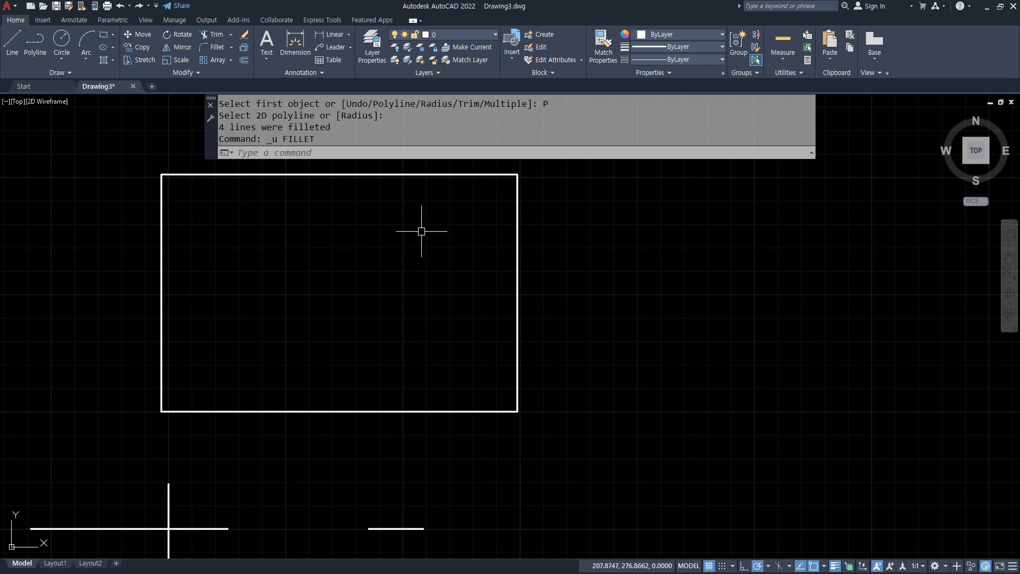
Repeat the radius 20 polyline fillet on the rectangle, undo it, and select the rectangle.
{"action": "type", "text": "f"}
{"action": "key", "text": "Return"}
{"action": "left_click", "coordinate": [475, 152]}
{"action": "type", "text": "20"}
{"action": "key", "text": "Return"}
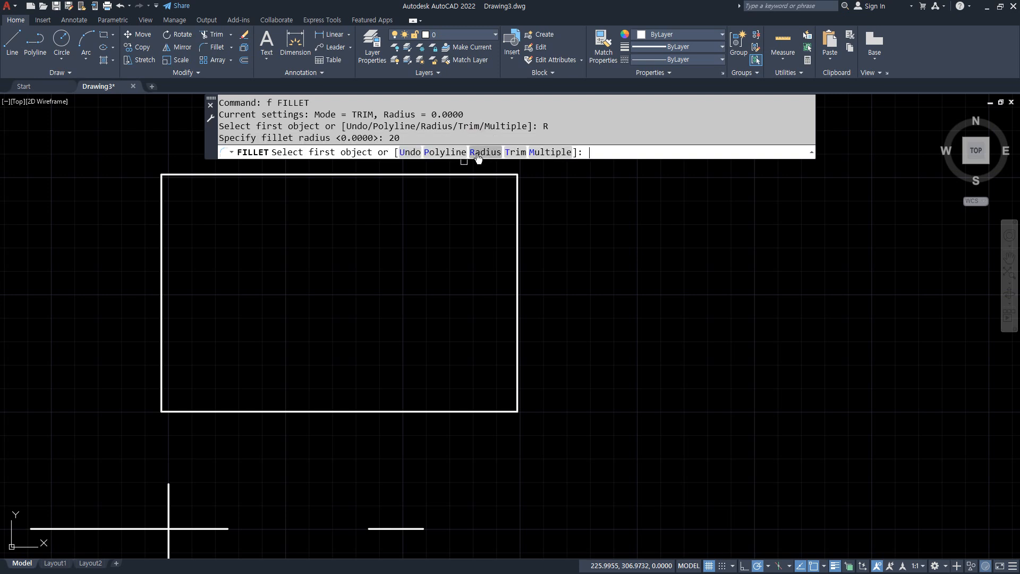
{"action": "left_click", "coordinate": [440, 153]}
{"action": "left_click", "coordinate": [398, 174]}
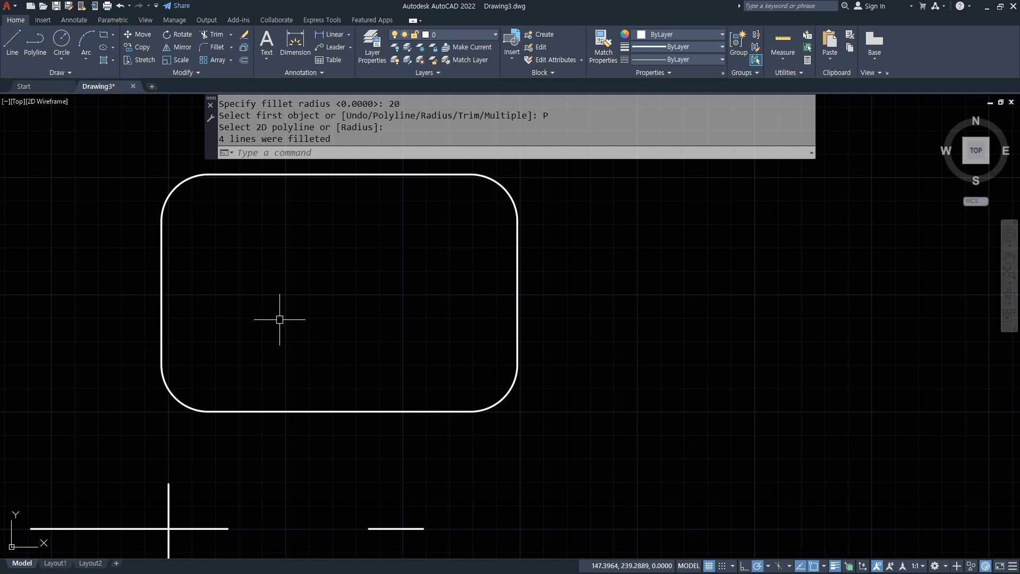
{"action": "key", "text": "ctrl+z"}
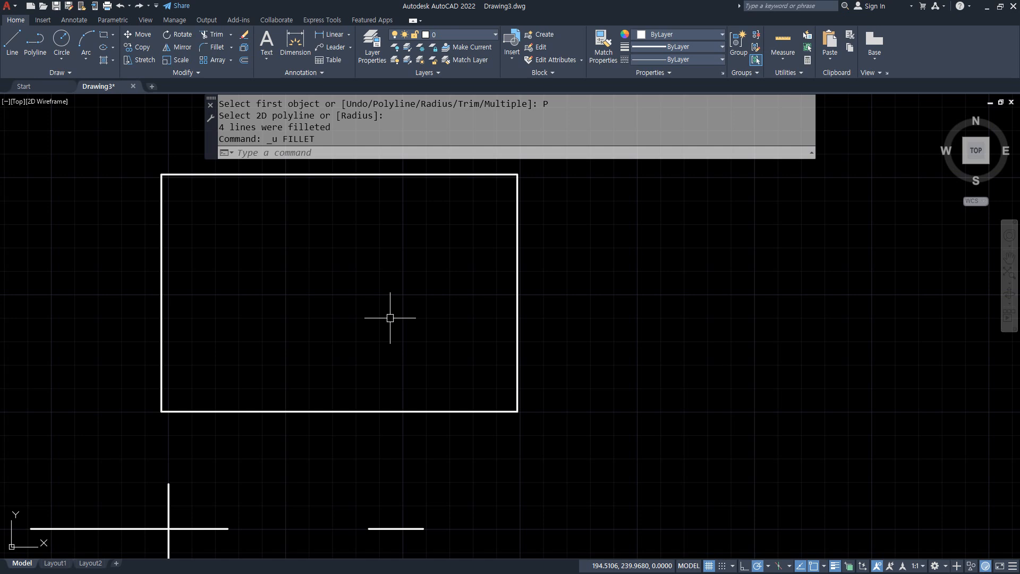
{"action": "key", "text": "ctrl+z"}
{"action": "left_click", "coordinate": [385, 198]}
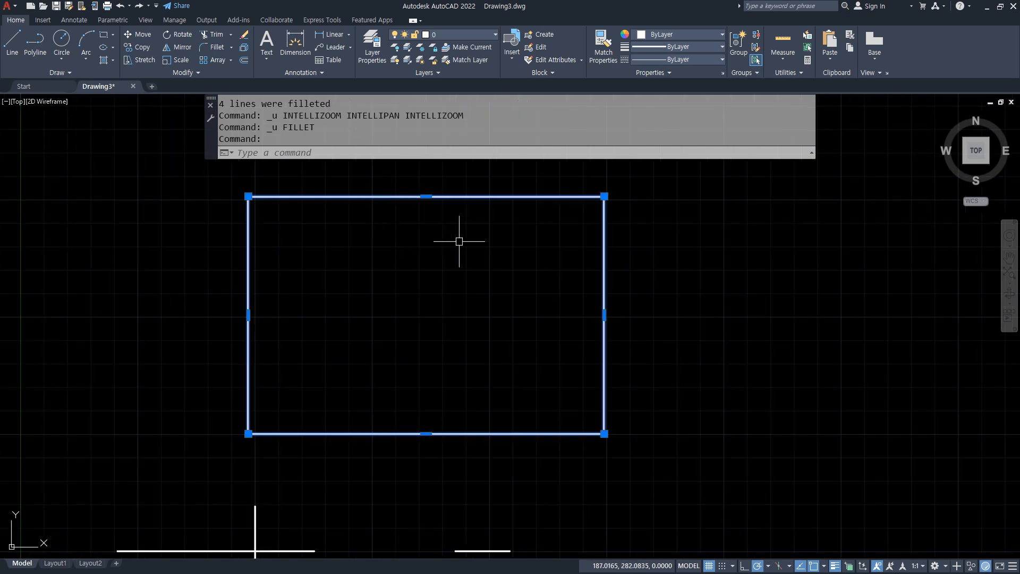
Draw a second rectangle to the right of the first, with its Fillet option set to radius 20.
{"action": "middle_click_drag", "start_coordinate": [706, 254], "coordinate": [493, 265]}
{"action": "type", "text": "rec"}
{"action": "key", "text": "space"}
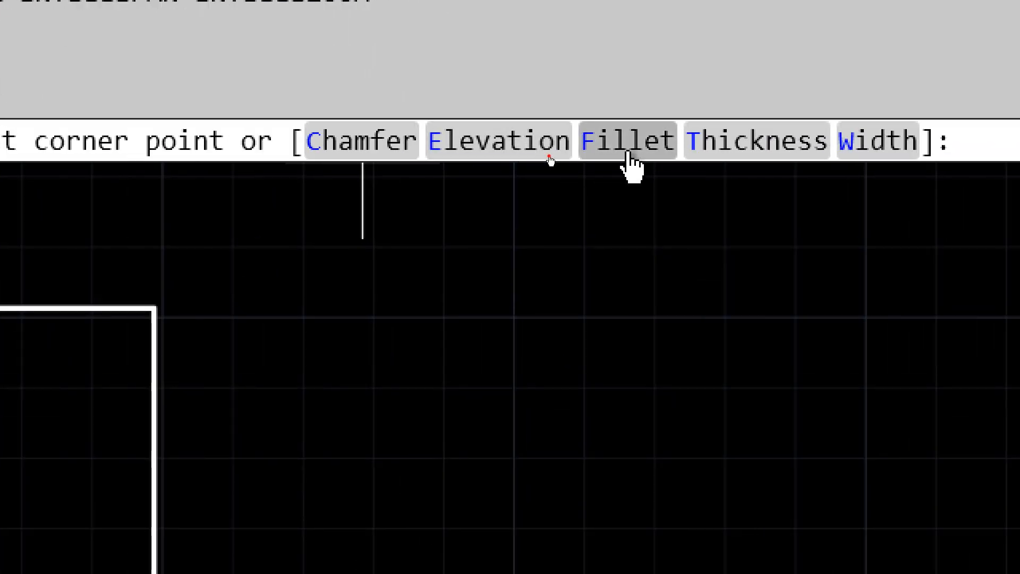
{"action": "left_click", "coordinate": [628, 154]}
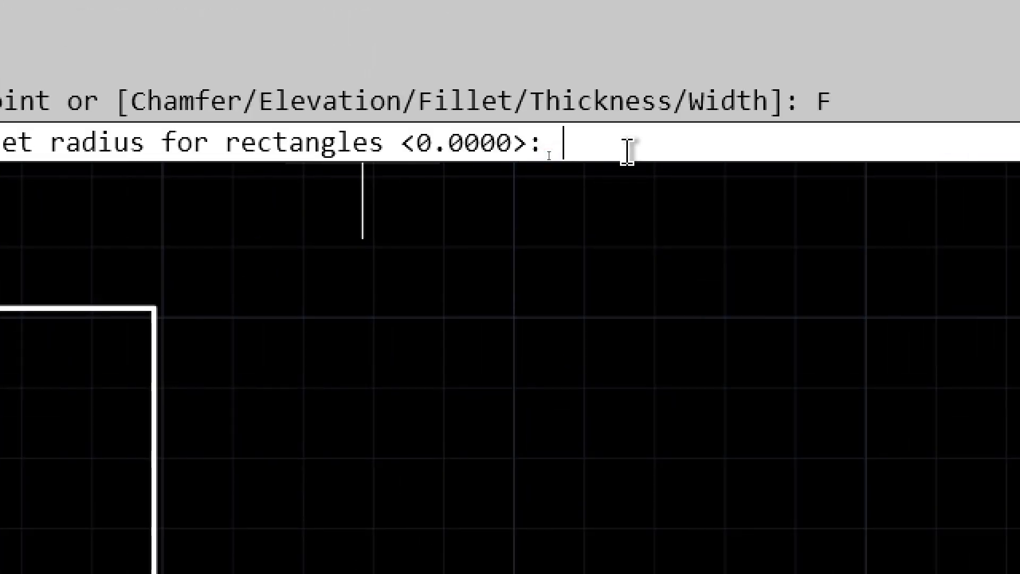
{"action": "type", "text": "20"}
{"action": "key", "text": "Return"}
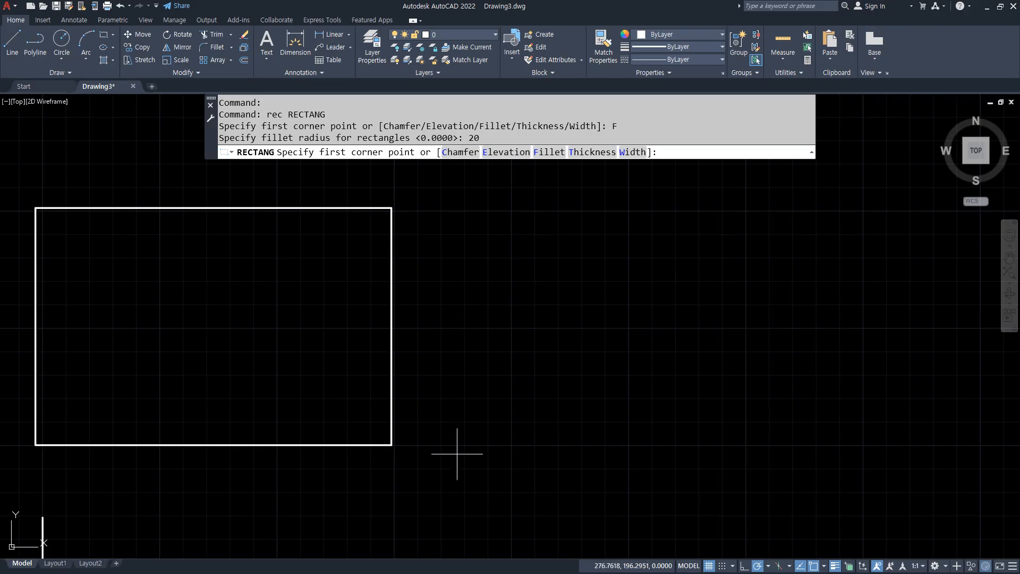
{"action": "left_click", "coordinate": [464, 441]}
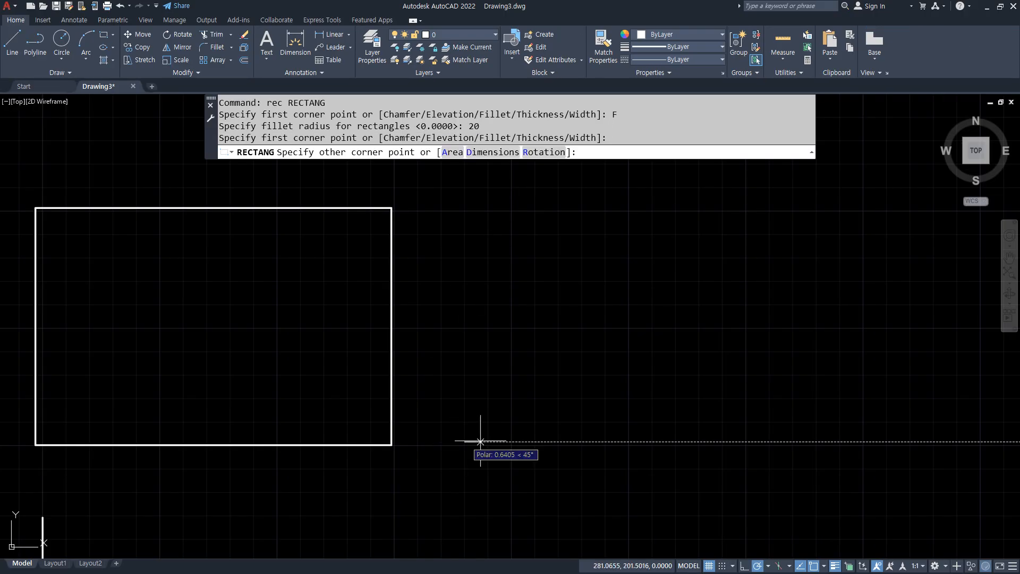
{"action": "left_click", "coordinate": [814, 211]}
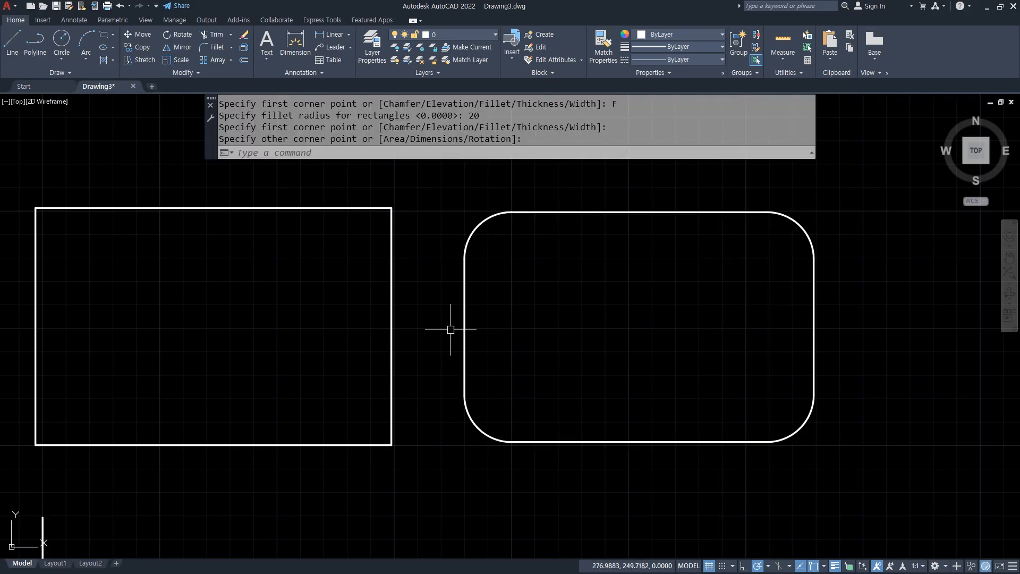
Fillet all four corners of the plain rectangle as a polyline with radius 20, and undo that fillet and the rounded rectangle beside it.
{"action": "type", "text": "f"}
{"action": "key", "text": "Return"}
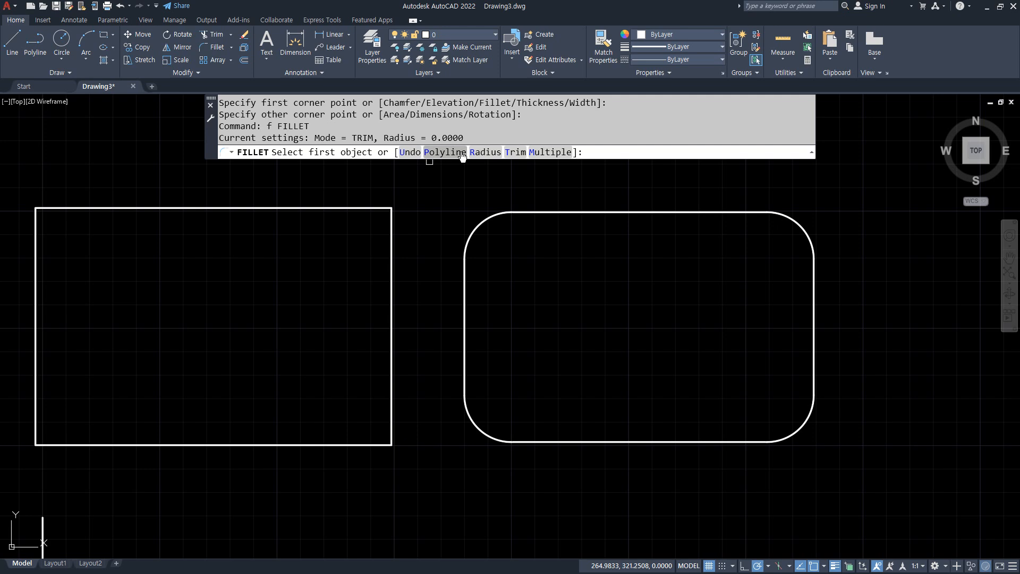
{"action": "left_click", "coordinate": [484, 152]}
{"action": "type", "text": "20"}
{"action": "key", "text": "Return"}
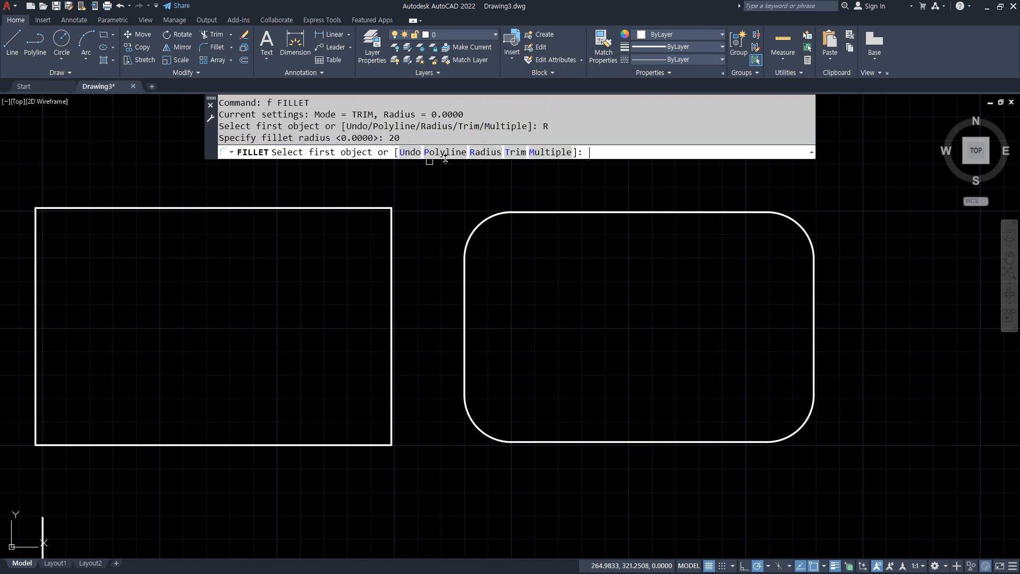
{"action": "left_click", "coordinate": [448, 152]}
{"action": "left_click", "coordinate": [257, 207]}
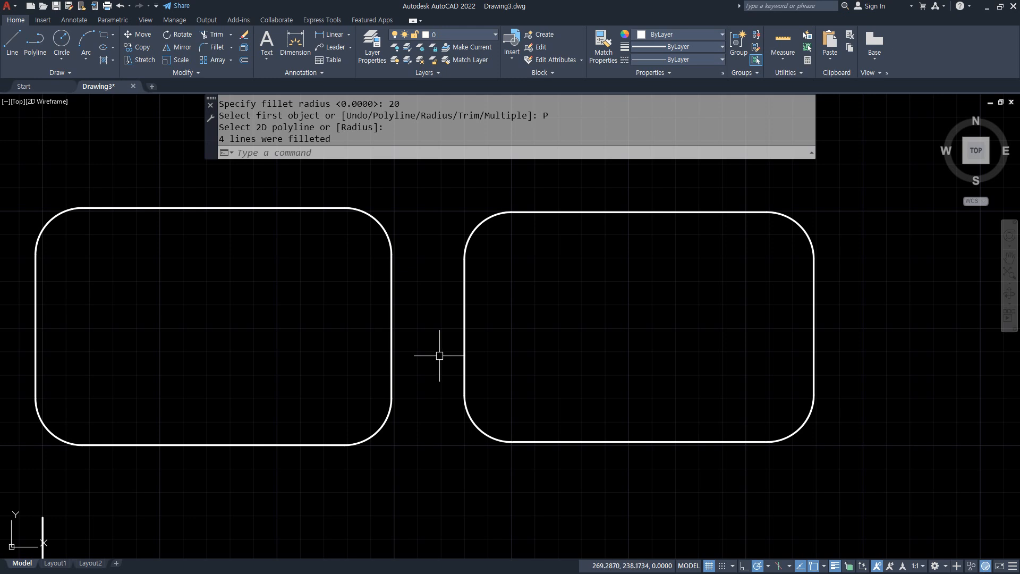
{"action": "key", "text": "ctrl+z"}
{"action": "key", "text": "ctrl+z"}
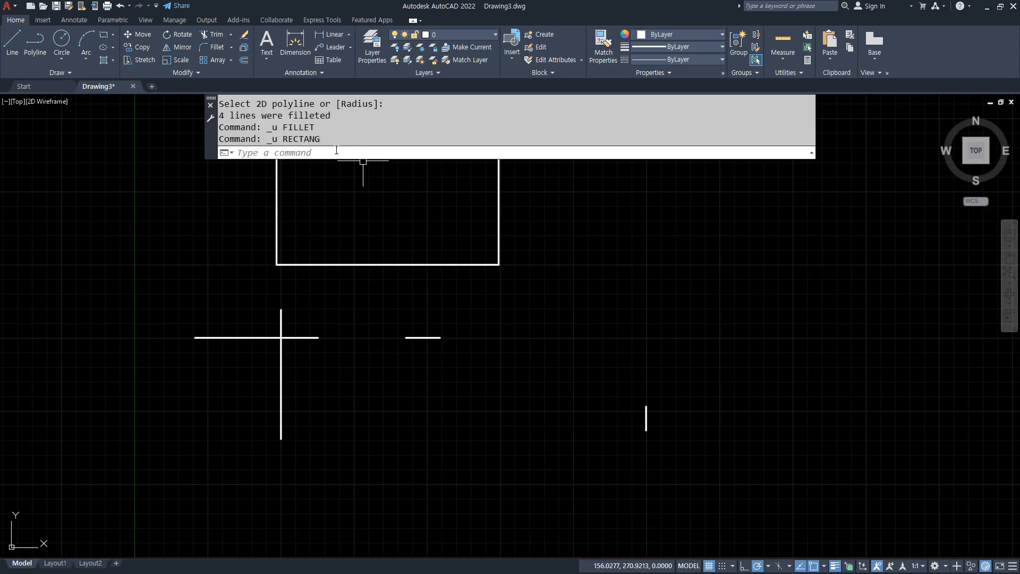
Fillet the two crossing lines with radius 20 in No trim mode.
{"action": "type", "text": "f"}
{"action": "key", "text": "Return"}
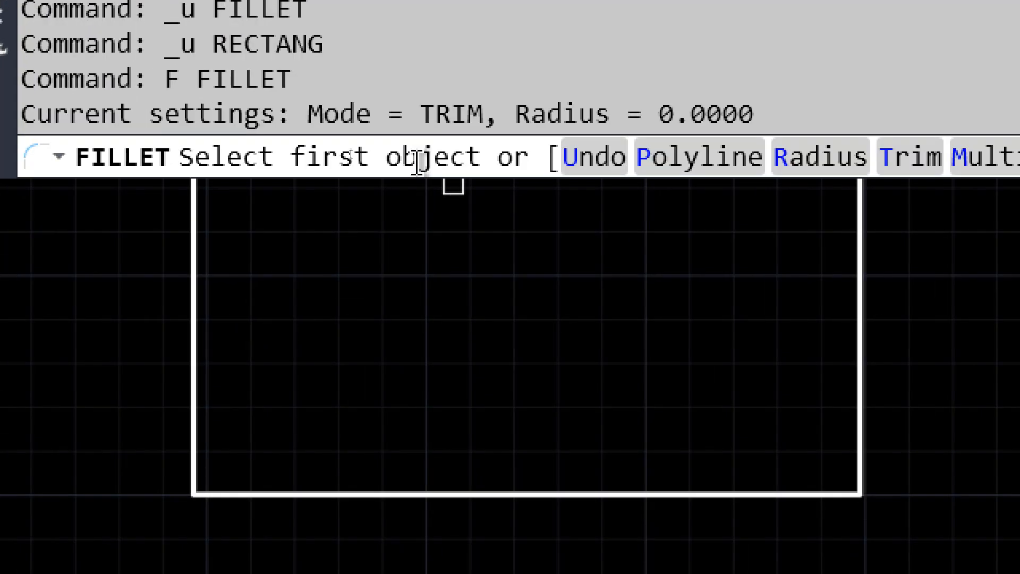
{"action": "left_click", "coordinate": [829, 157]}
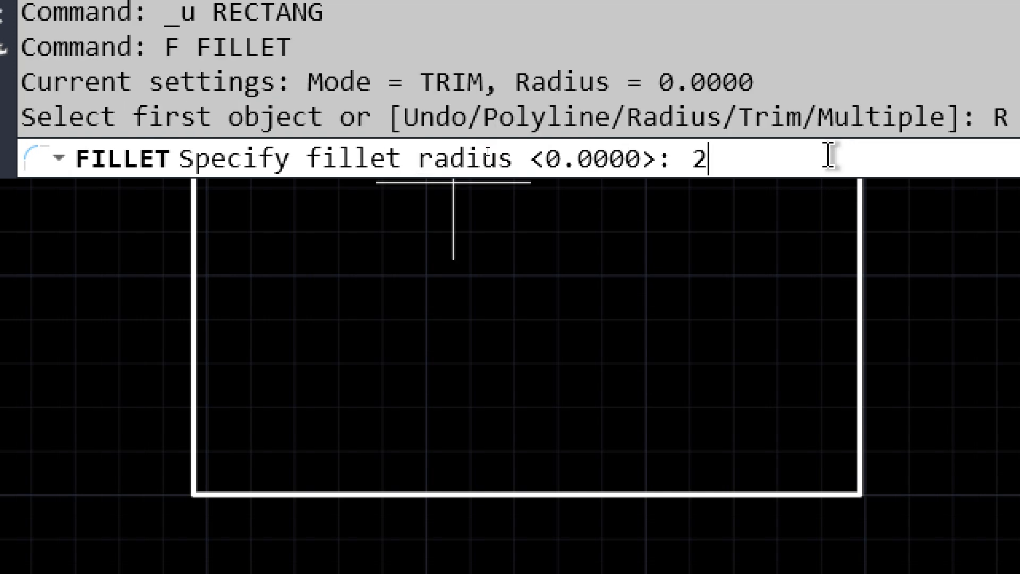
{"action": "key", "text": "Return"}
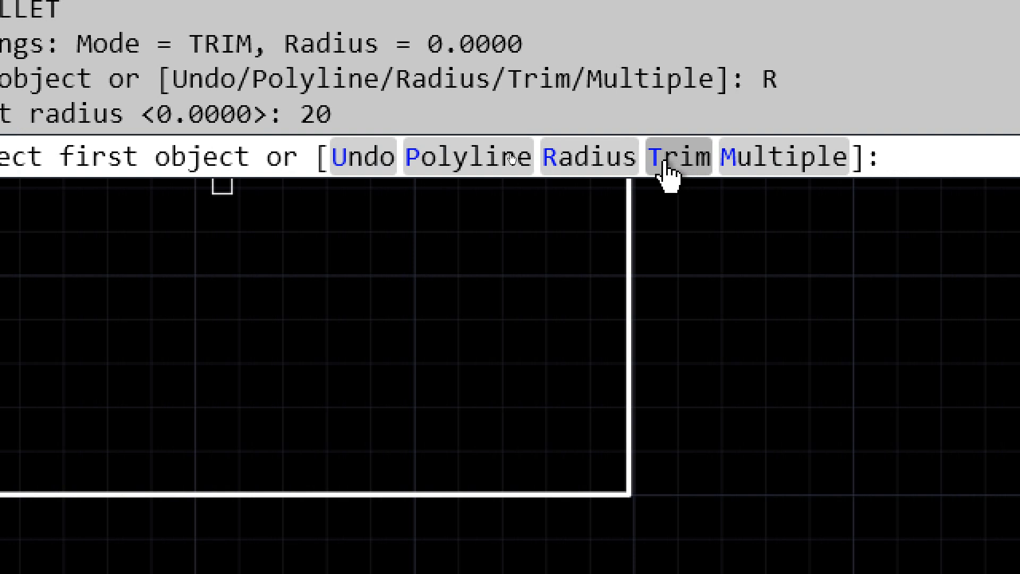
{"action": "left_click", "coordinate": [665, 160]}
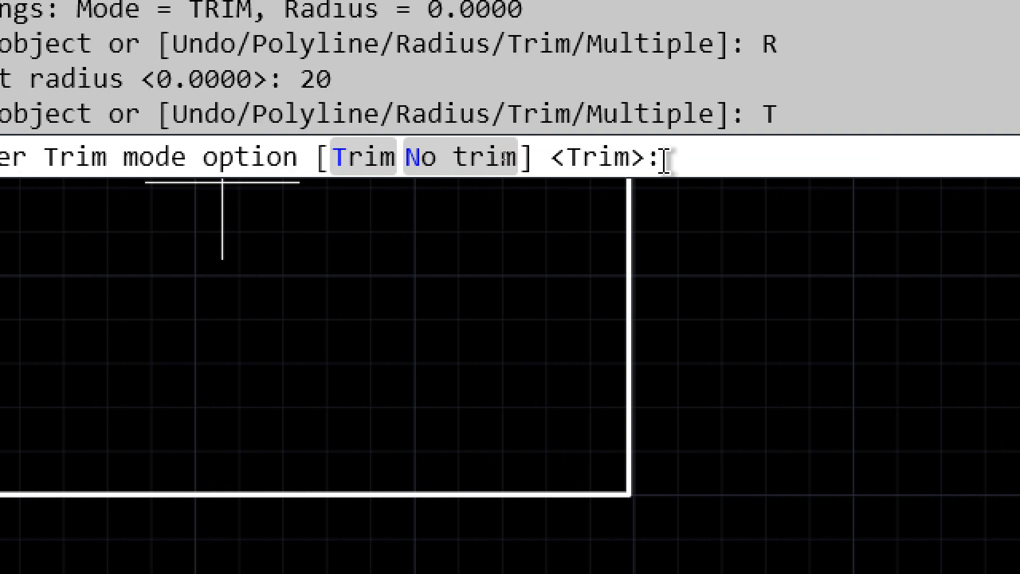
{"action": "left_click", "coordinate": [478, 163]}
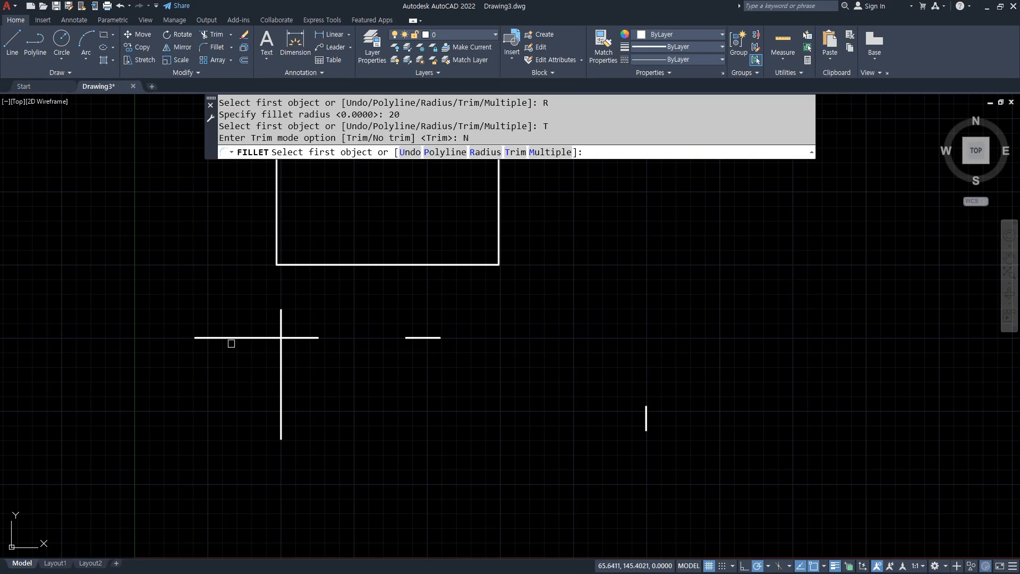
{"action": "left_click", "coordinate": [232, 339]}
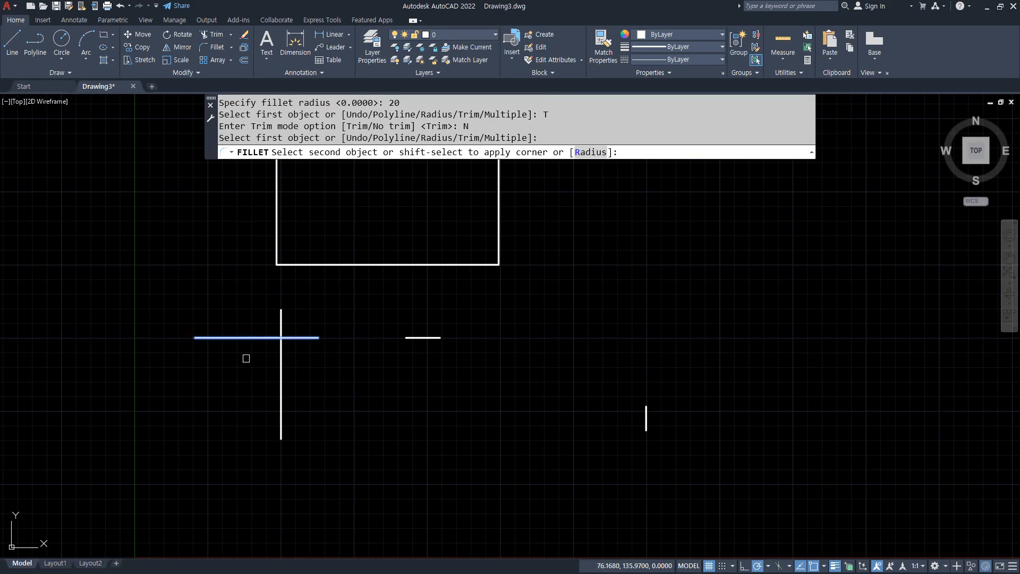
{"action": "left_click", "coordinate": [281, 398]}
{"action": "scroll", "coordinate": [257, 358], "scroll_direction": "up", "scroll_amount": 4}
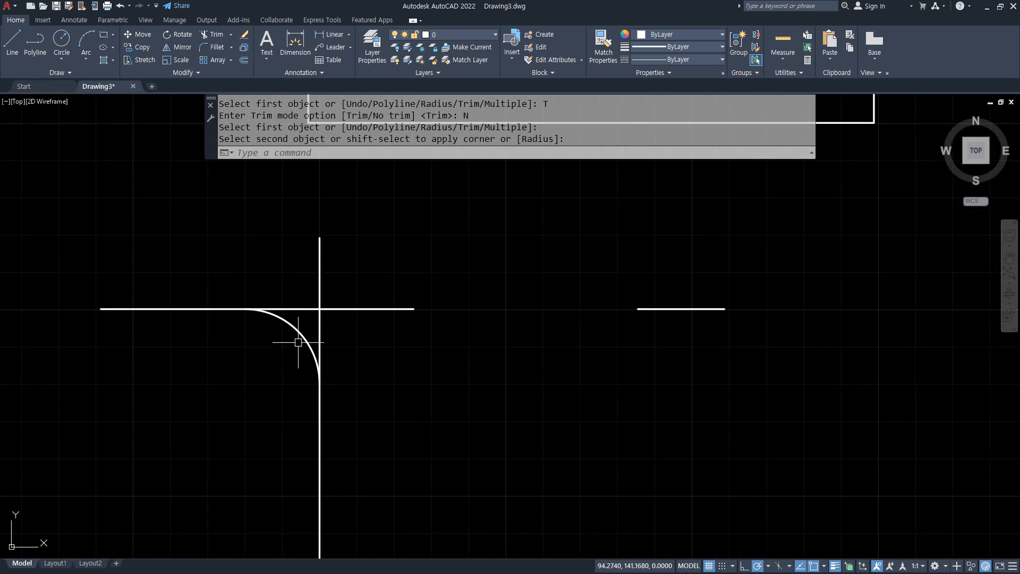
{"action": "mouse_move", "coordinate": [348, 340]}
{"action": "left_mouse_down"}
{"action": "mouse_move", "coordinate": [304, 290]}
{"action": "mouse_move", "coordinate": [343, 333]}
{"action": "left_mouse_up"}
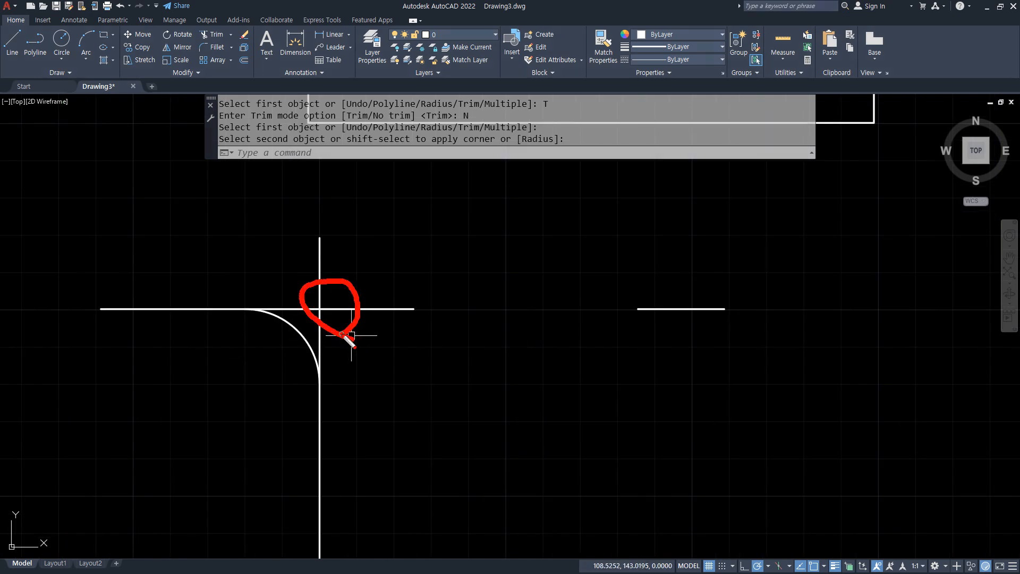
{"action": "key", "text": "Escape"}
Fillet the separated short horizontal and vertical lines using the current radius 20 and No trim settings.
{"action": "middle_click_drag", "start_coordinate": [691, 336], "coordinate": [242, 322]}
{"action": "type", "text": "f"}
{"action": "key", "text": "space"}
{"action": "left_click", "coordinate": [249, 298]}
{"action": "left_click", "coordinate": [781, 494]}
{"action": "left_click", "coordinate": [801, 489]}
{"action": "left_click_drag", "start_coordinate": [512, 312], "coordinate": [514, 321]}
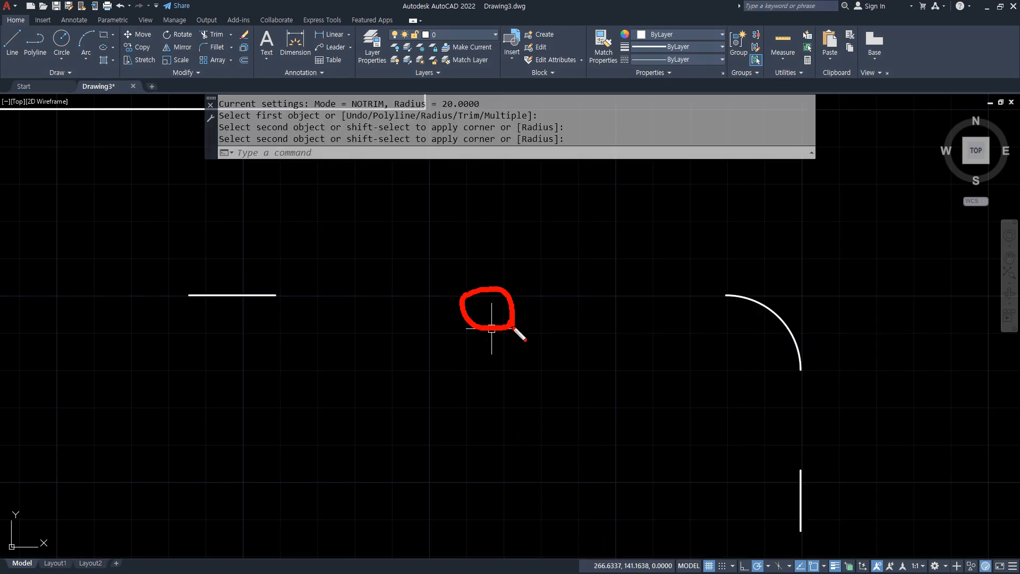
{"action": "left_click_drag", "start_coordinate": [823, 446], "coordinate": [830, 448]}
{"action": "key", "text": "Escape"}
Fillet all corners of the rectangle as a polyline using the current radius 20 and No trim settings.
{"action": "scroll", "coordinate": [438, 319], "scroll_direction": "down", "scroll_amount": 2}
{"action": "middle_click_drag", "start_coordinate": [344, 258], "coordinate": [435, 376]}
{"action": "scroll", "coordinate": [373, 275], "scroll_direction": "up", "scroll_amount": 1}
{"action": "type", "text": "f"}
{"action": "key", "text": "Return"}
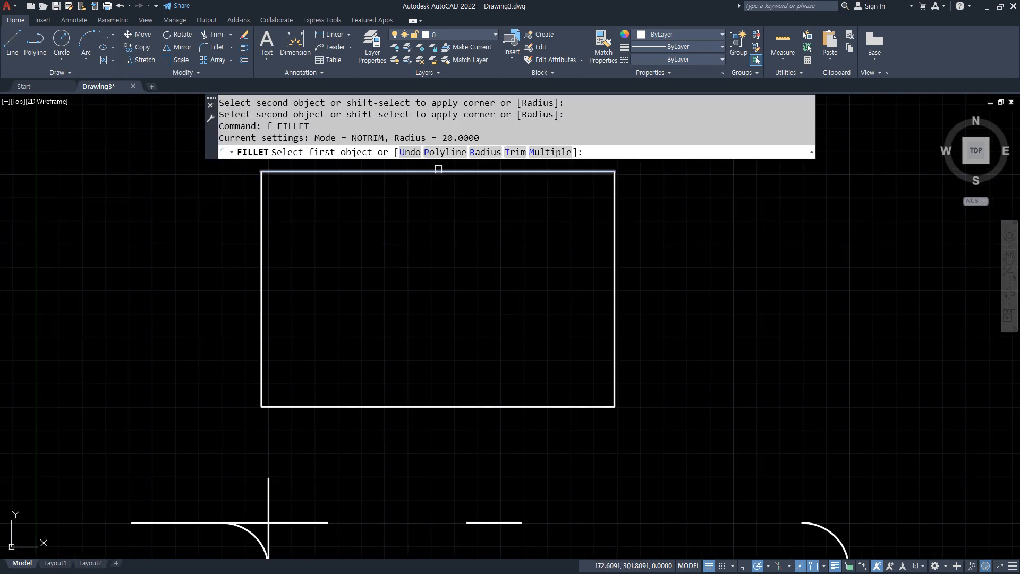
{"action": "left_click", "coordinate": [443, 153]}
{"action": "left_click", "coordinate": [438, 171]}
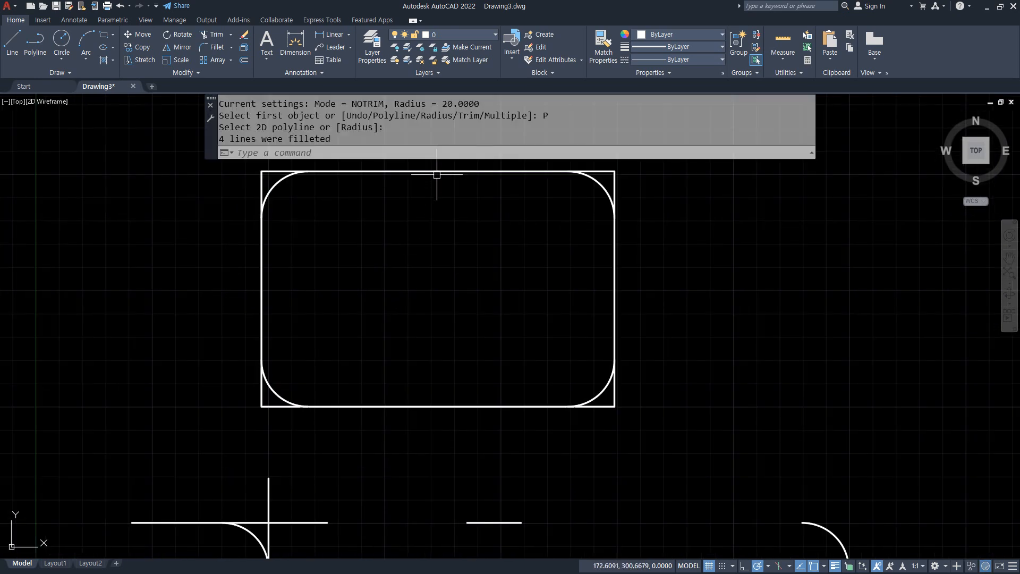
{"action": "left_click_drag", "start_coordinate": [616, 179], "coordinate": [632, 189]}
{"action": "left_click_drag", "start_coordinate": [603, 392], "coordinate": [605, 387]}
{"action": "key", "text": "Escape"}
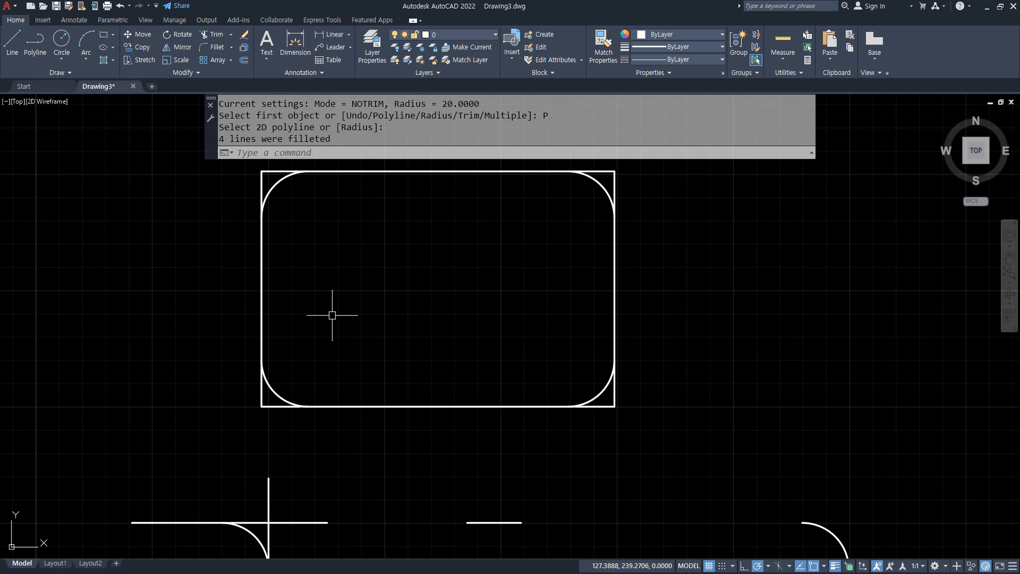
Fillet the two crossing lines using the current Trim mode and radius 20 settings.
{"action": "scroll", "coordinate": [333, 315], "scroll_direction": "down", "scroll_amount": 2}
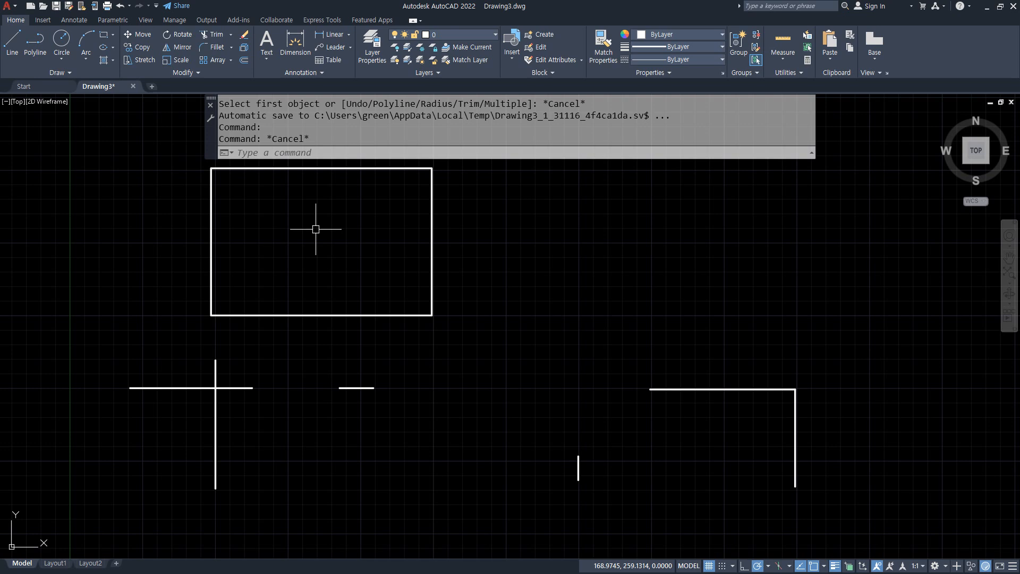
{"action": "type", "text": "f"}
{"action": "key", "text": "Return"}
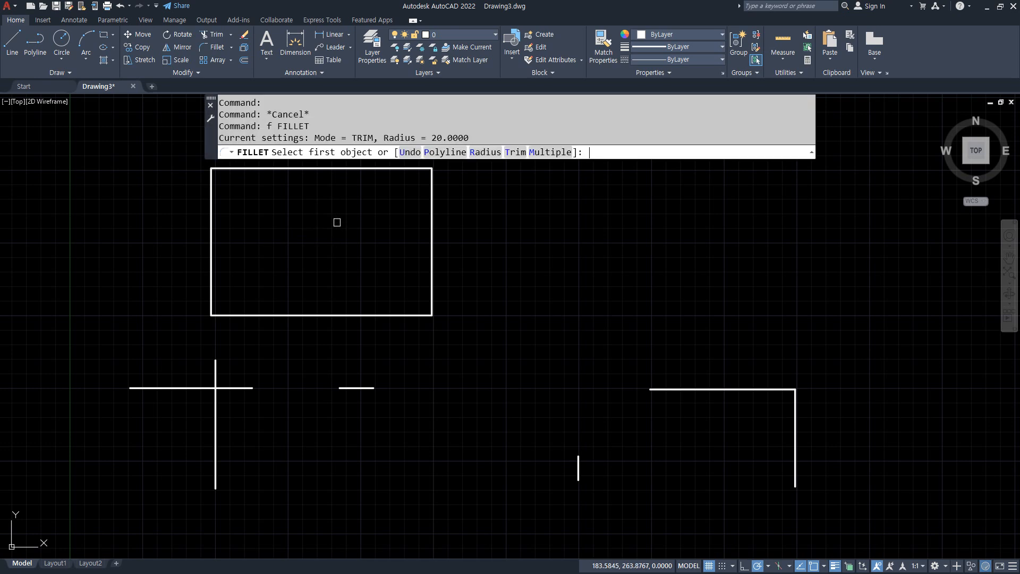
{"action": "left_click", "coordinate": [171, 388]}
{"action": "left_click", "coordinate": [213, 432]}
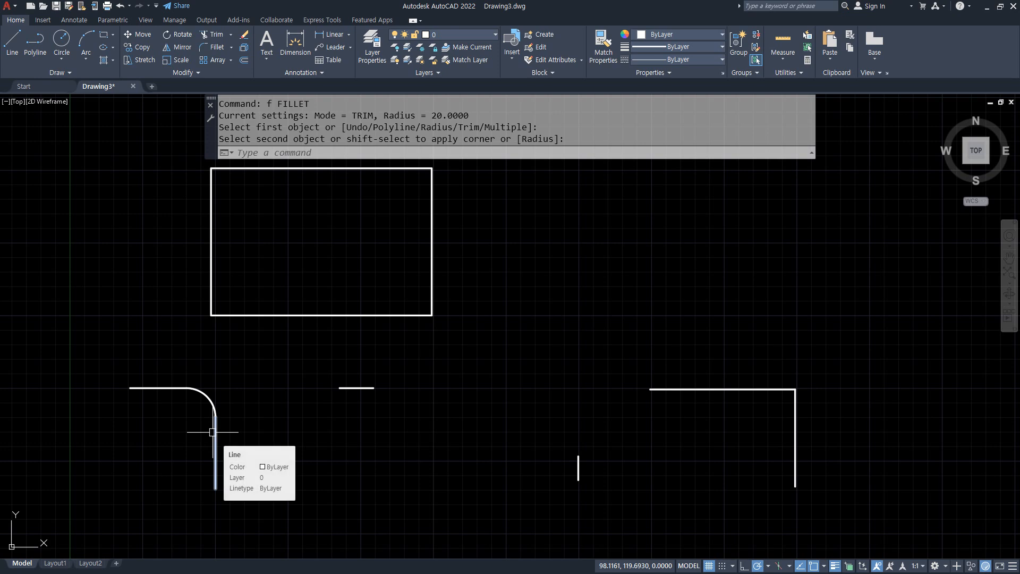
With the Multiple option, fillet the separated lines, the joined right-hand lines and the rectangle's lower-right corner at radius 20, and undo all the fillets.
{"action": "key", "text": "Return"}
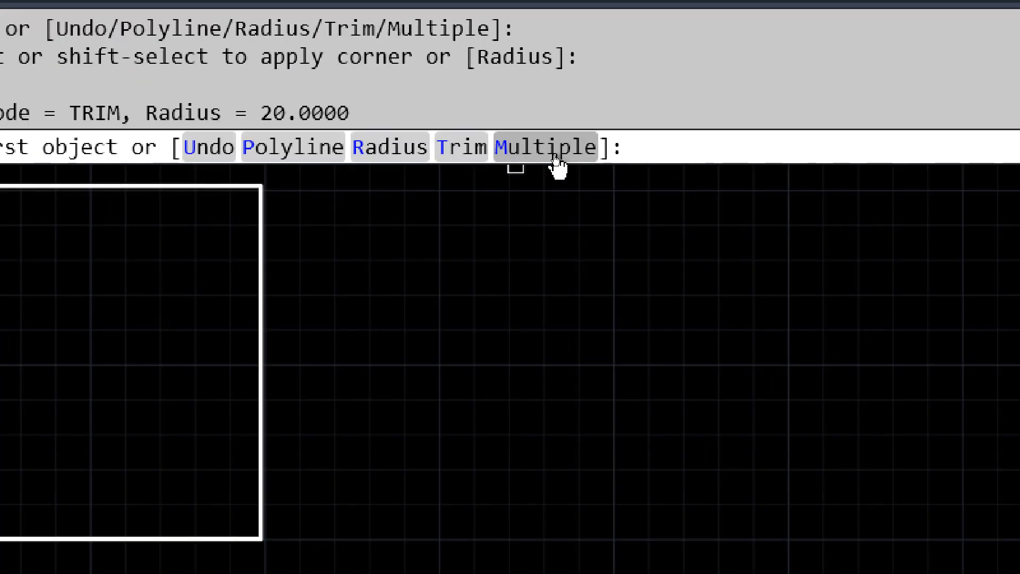
{"action": "left_click", "coordinate": [553, 152]}
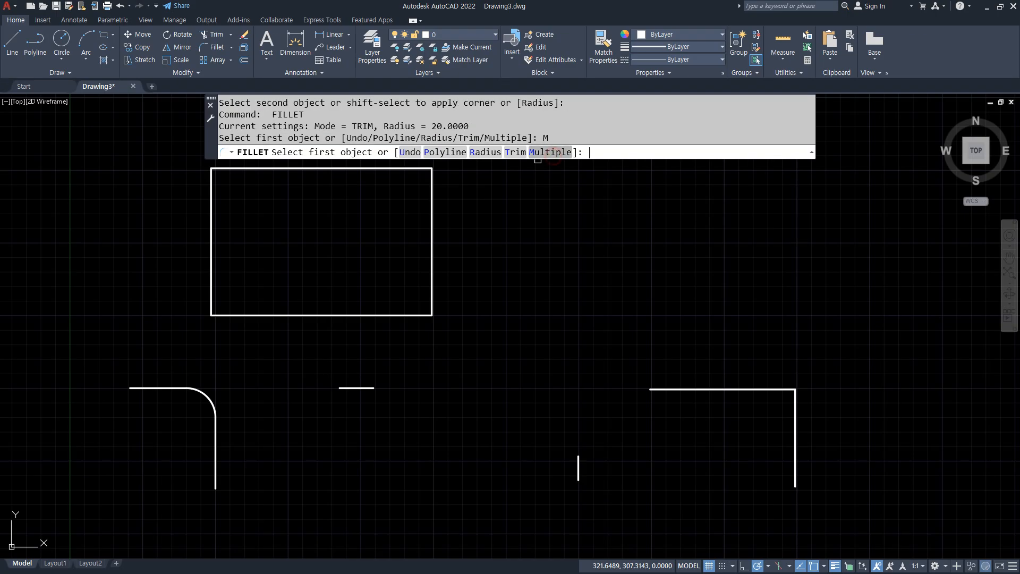
{"action": "left_click", "coordinate": [357, 388]}
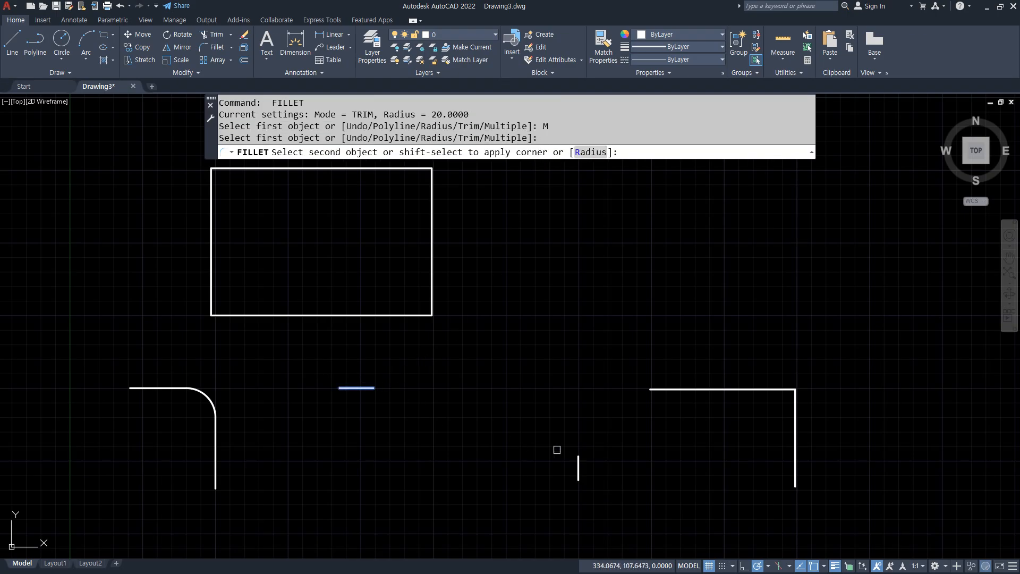
{"action": "left_click", "coordinate": [578, 467]}
{"action": "left_click", "coordinate": [730, 388]}
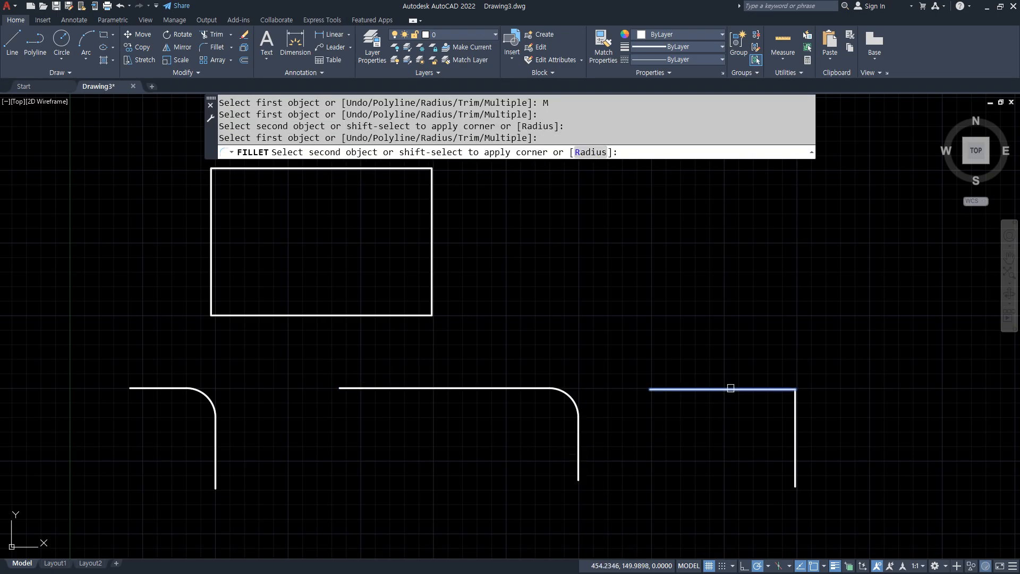
{"action": "left_click", "coordinate": [796, 430]}
{"action": "left_click", "coordinate": [384, 317]}
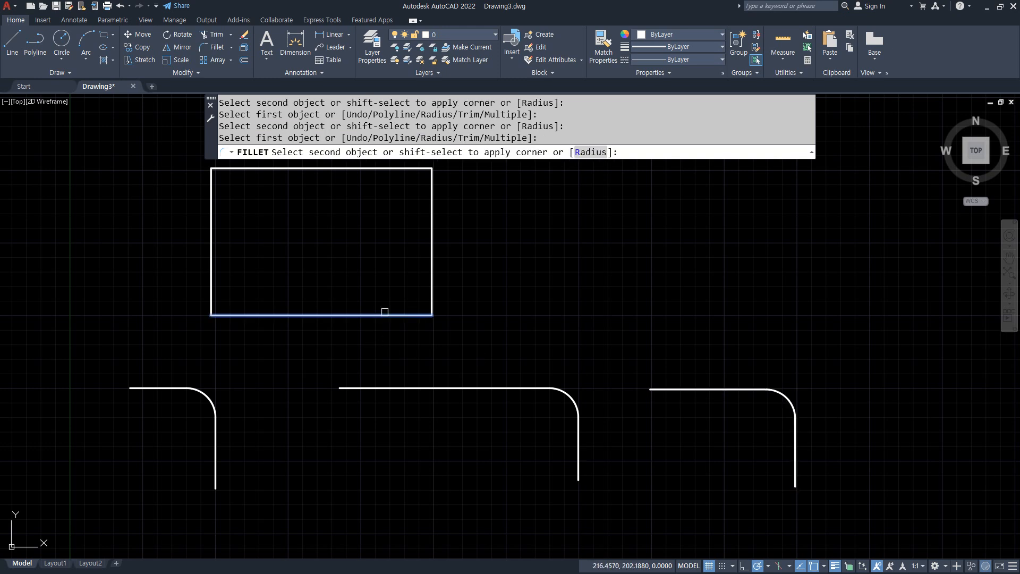
{"action": "left_click", "coordinate": [432, 257]}
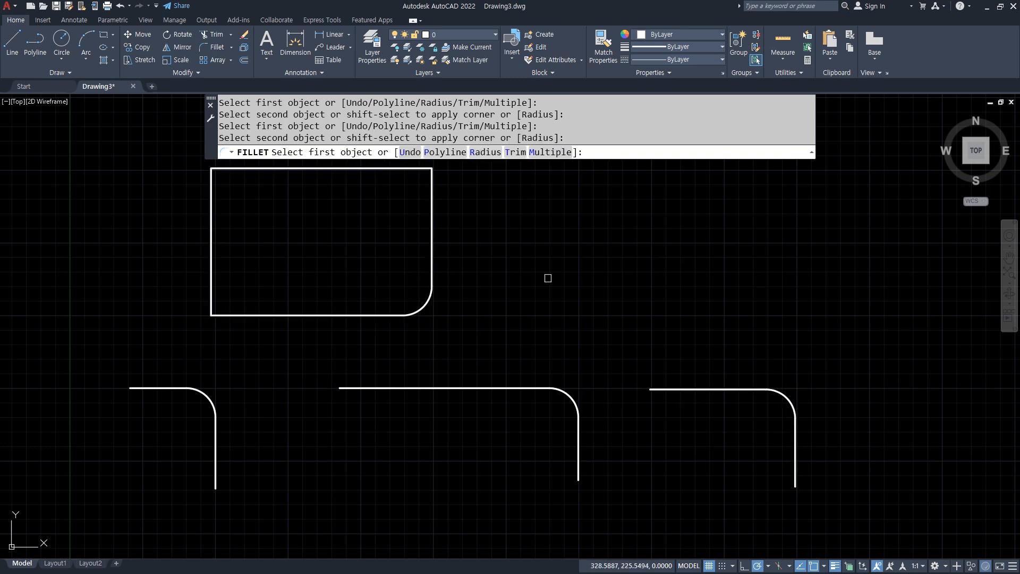
{"action": "key", "text": "Escape"}
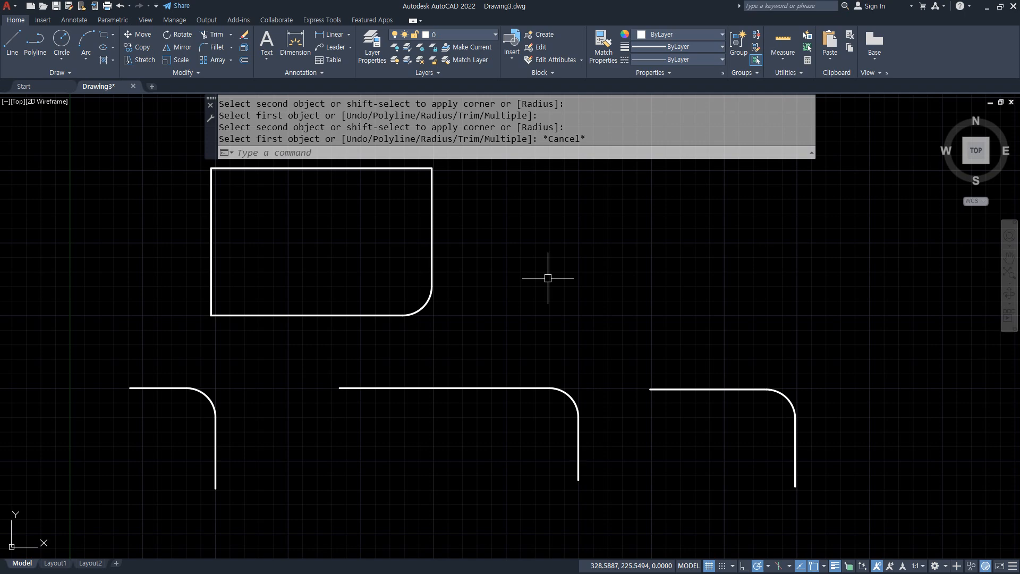
{"action": "key", "text": "ctrl+z"}
{"action": "key", "text": "ctrl+z"}
Switch to the Notepad lesson notes and mark the CHAmfer (CHA) entry.
{"action": "key", "text": "alt+Tab"}
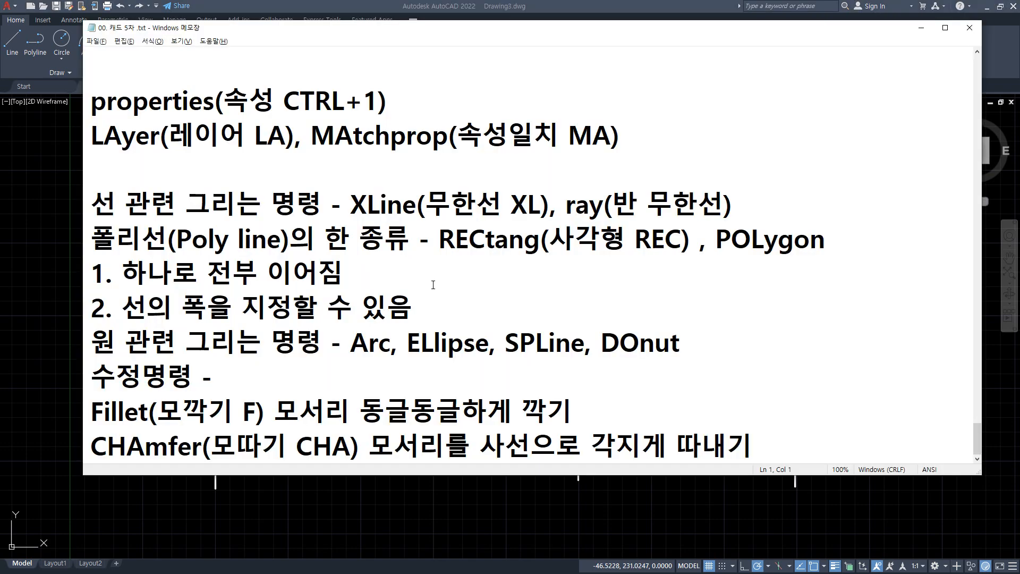
{"action": "left_click_drag", "start_coordinate": [85, 462], "coordinate": [350, 463]}
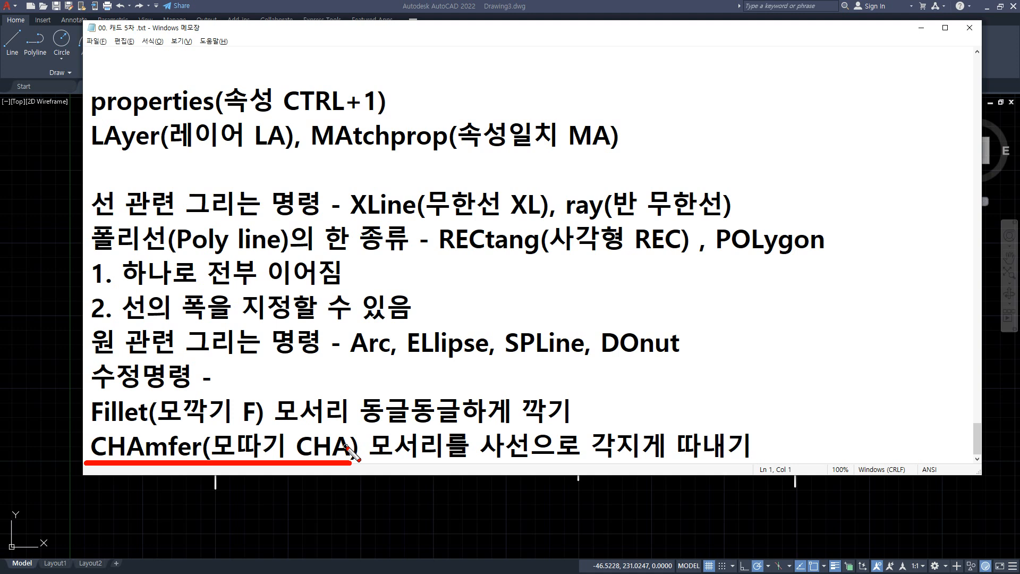
{"action": "left_click_drag", "start_coordinate": [452, 92], "coordinate": [678, 92]}
{"action": "left_click_drag", "start_coordinate": [647, 56], "coordinate": [647, 375]}
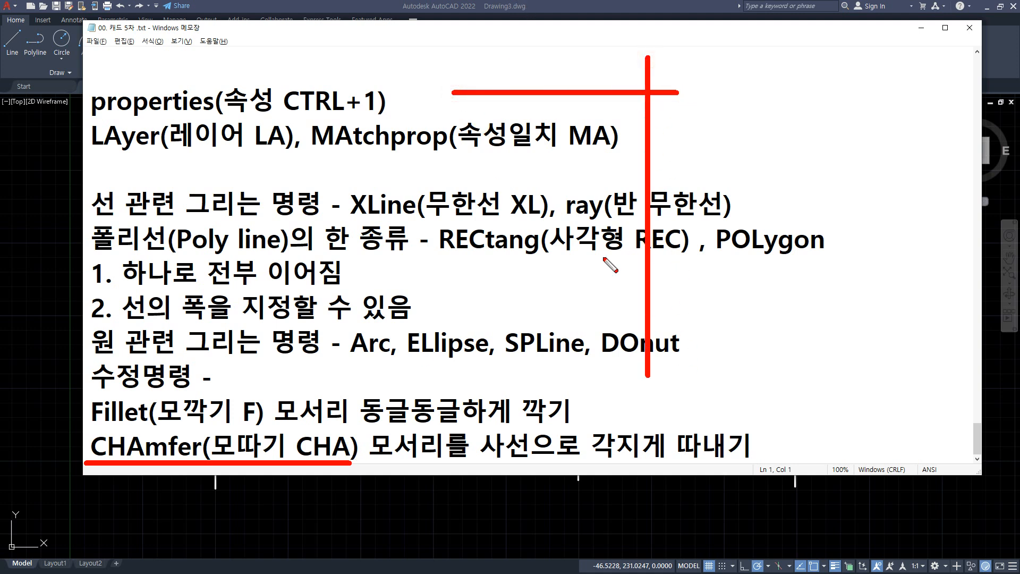
{"action": "left_click_drag", "start_coordinate": [470, 95], "coordinate": [471, 185]}
{"action": "key", "text": "e"}
Sketch a chamfer diagram over the notes, marking the two distances along the lines and the angle of the slanted edge.
{"action": "left_click_drag", "start_coordinate": [439, 113], "coordinate": [752, 114]}
{"action": "left_click_drag", "start_coordinate": [675, 38], "coordinate": [675, 417]}
{"action": "left_click_drag", "start_coordinate": [453, 113], "coordinate": [670, 290]}
{"action": "mouse_move", "coordinate": [452, 109]}
{"action": "left_mouse_down"}
{"action": "mouse_move", "coordinate": [452, 53]}
{"action": "mouse_move", "coordinate": [466, 73]}
{"action": "mouse_move", "coordinate": [663, 62]}
{"action": "mouse_move", "coordinate": [654, 70]}
{"action": "left_mouse_up"}
{"action": "left_click_drag", "start_coordinate": [685, 292], "coordinate": [770, 293]}
{"action": "mouse_move", "coordinate": [731, 127]}
{"action": "left_mouse_down"}
{"action": "mouse_move", "coordinate": [732, 271]}
{"action": "mouse_move", "coordinate": [720, 284]}
{"action": "mouse_move", "coordinate": [712, 277]}
{"action": "left_mouse_up"}
{"action": "left_click_drag", "start_coordinate": [729, 123], "coordinate": [721, 138]}
{"action": "left_click_drag", "start_coordinate": [729, 122], "coordinate": [746, 131]}
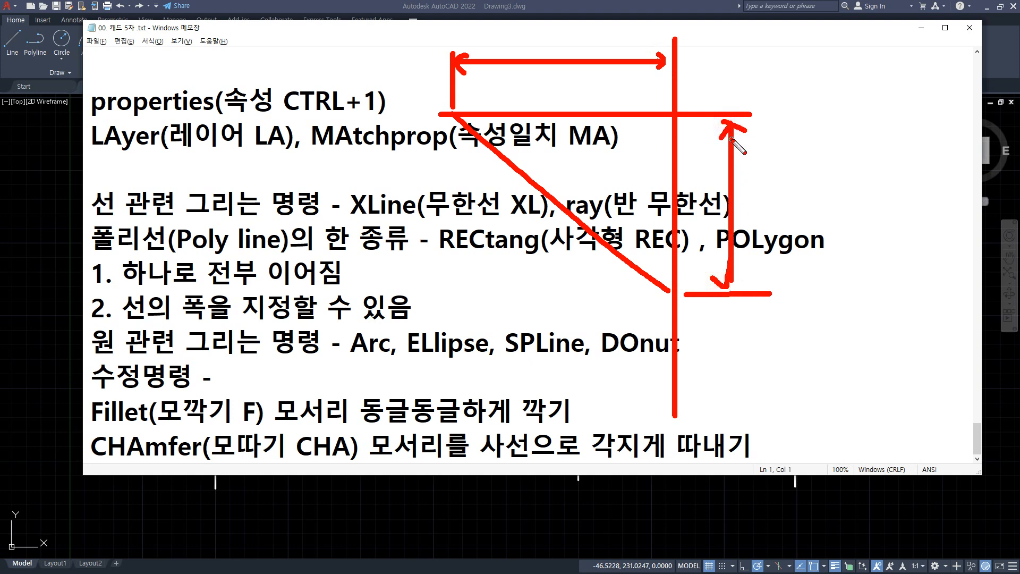
{"action": "mouse_move", "coordinate": [556, 123]}
{"action": "left_mouse_down"}
{"action": "mouse_move", "coordinate": [542, 175]}
{"action": "mouse_move", "coordinate": [559, 178]}
{"action": "left_mouse_up"}
{"action": "left_click_drag", "start_coordinate": [556, 130], "coordinate": [578, 148]}
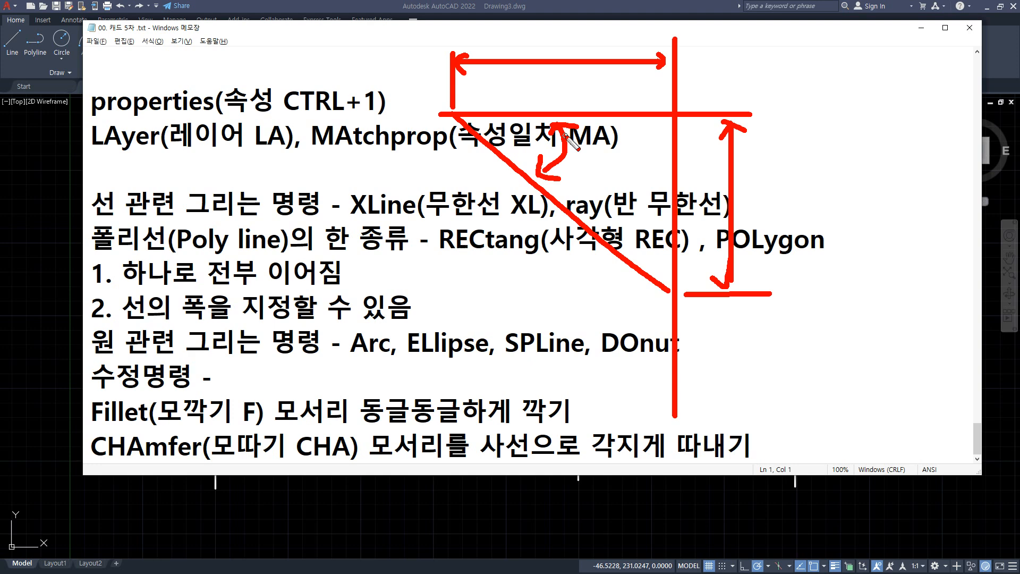
Switch back to the AutoCAD drawing, start Chamfer (CHA) and highlight its current Trim mode, Dist1 and Dist2 settings.
{"action": "left_click", "coordinate": [273, 483]}
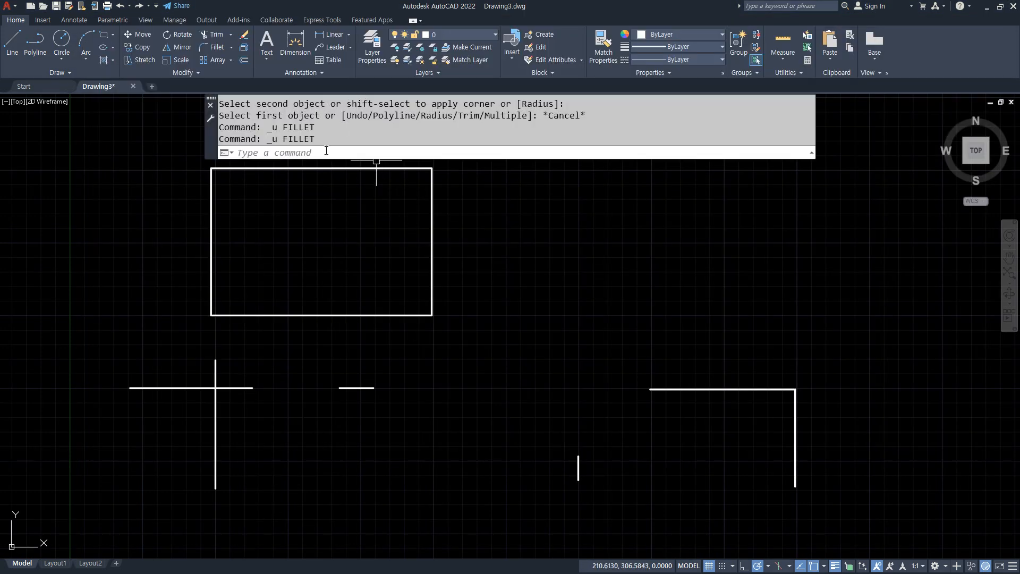
{"action": "type", "text": "cha"}
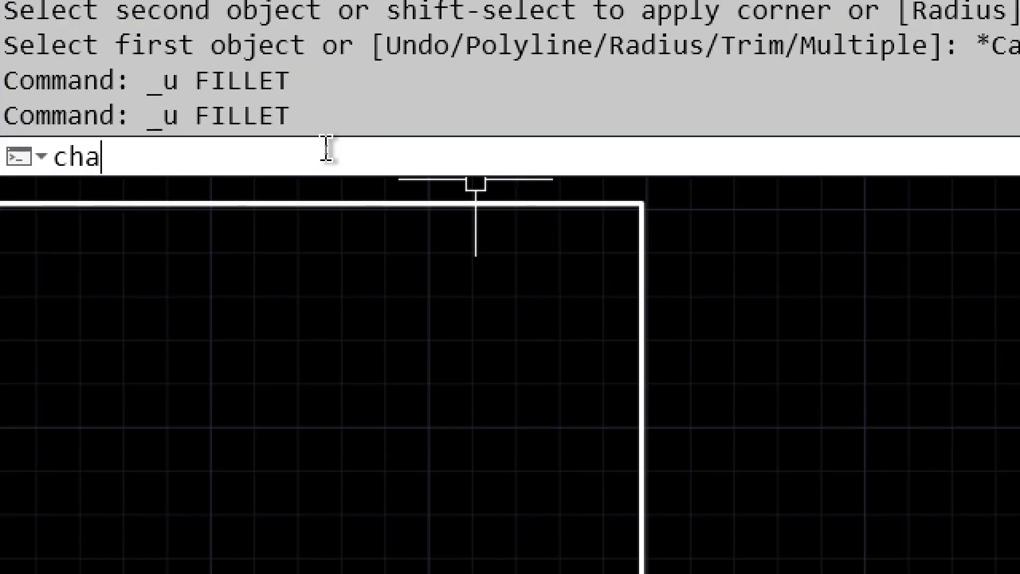
{"action": "key", "text": "Return"}
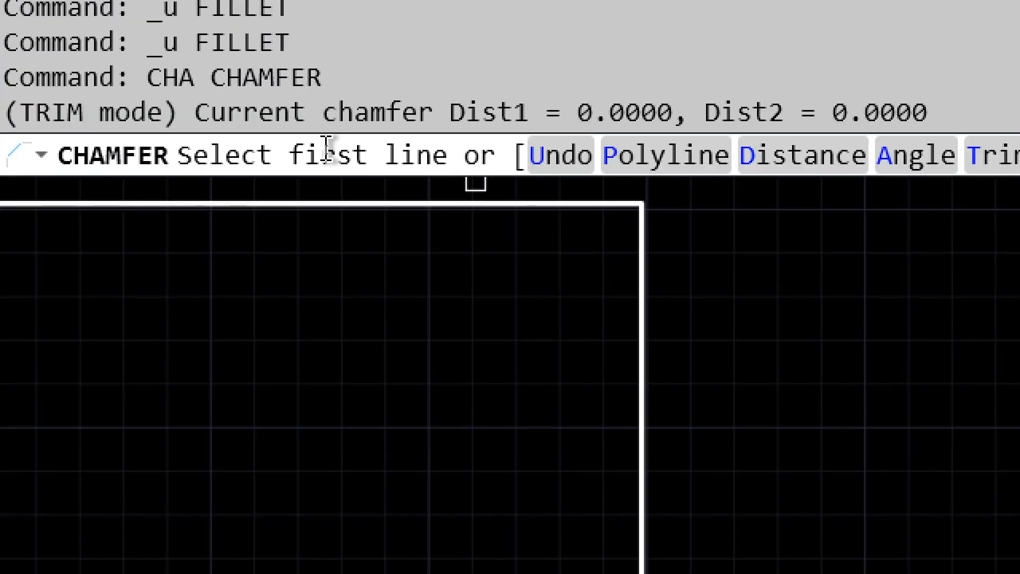
{"action": "left_click_drag", "start_coordinate": [170, 110], "coordinate": [301, 112]}
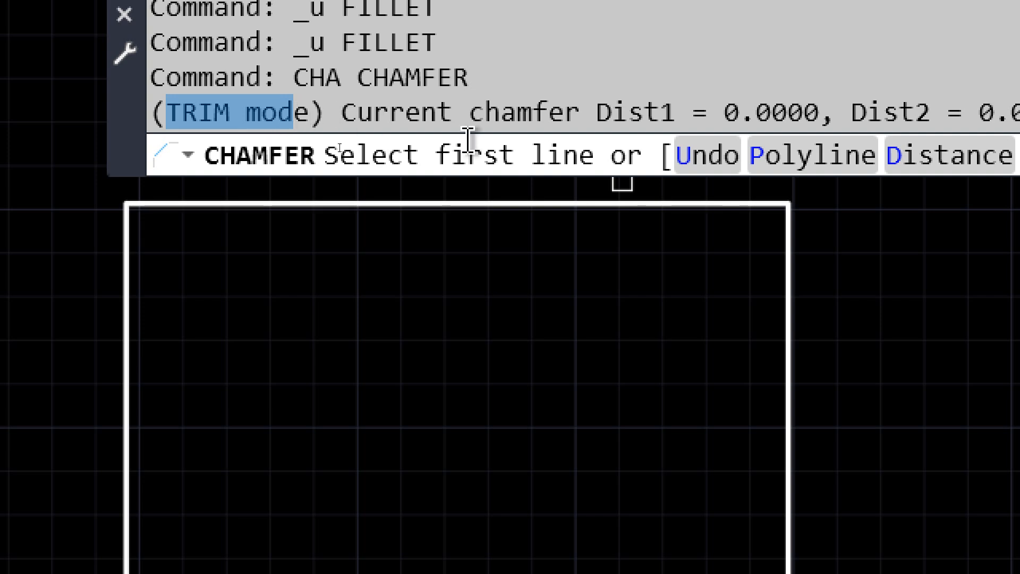
{"action": "left_click_drag", "start_coordinate": [586, 110], "coordinate": [758, 104]}
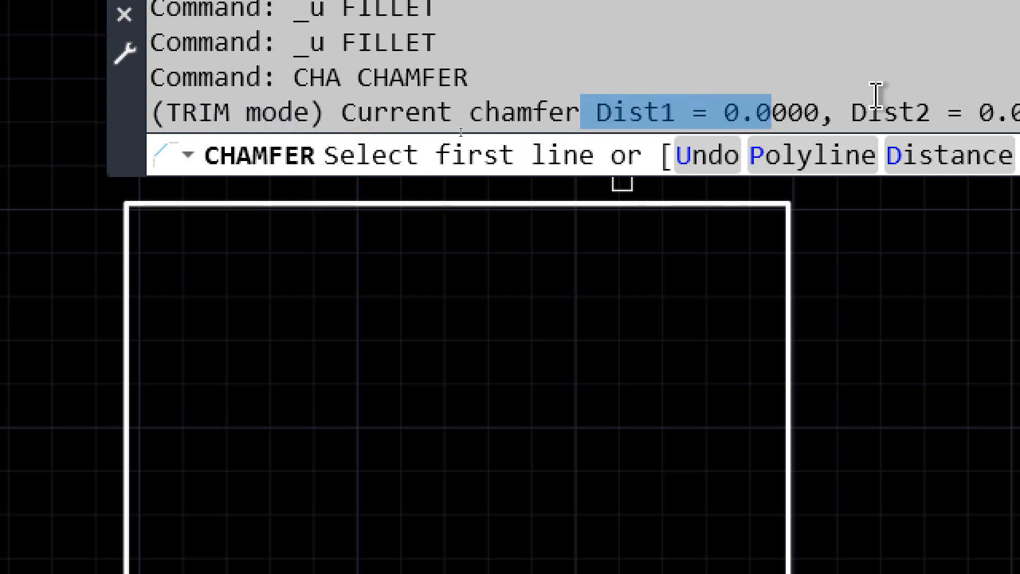
{"action": "left_click_drag", "start_coordinate": [851, 118], "coordinate": [1010, 120]}
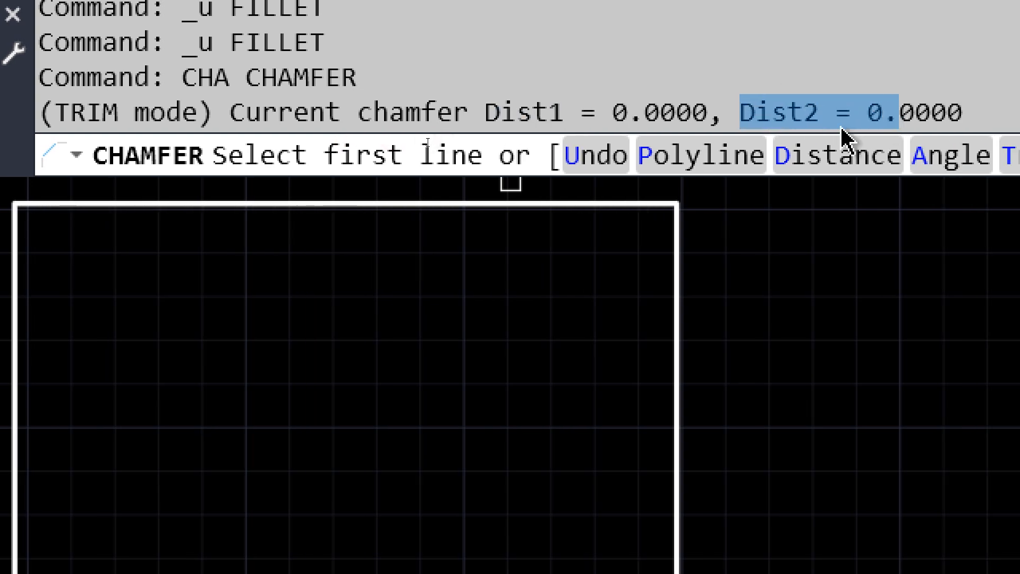
{"action": "left_click", "coordinate": [580, 118]}
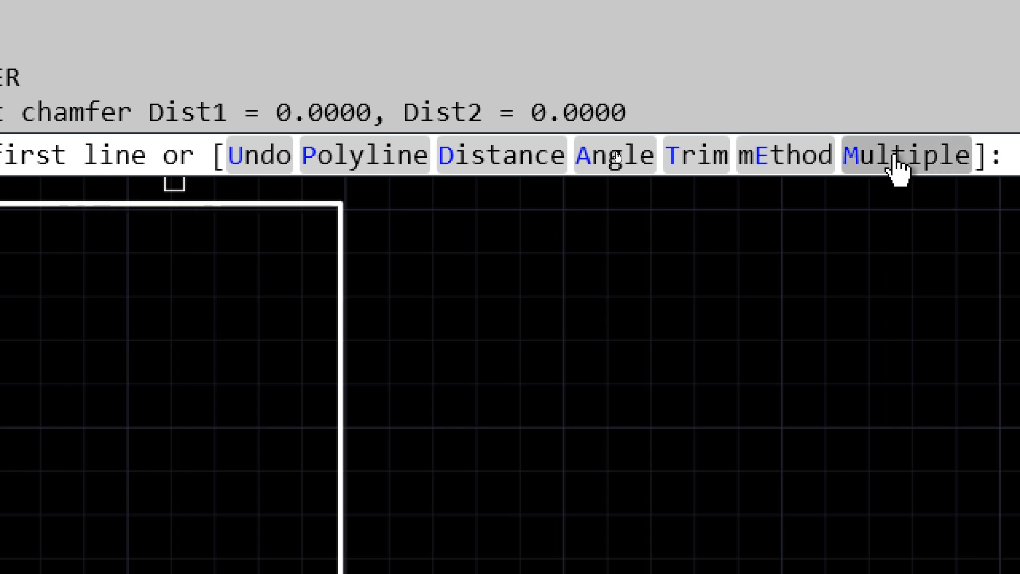
Set both chamfer distances to 10 and chamfer the corner of the two crossing lines.
{"action": "left_click", "coordinate": [477, 154]}
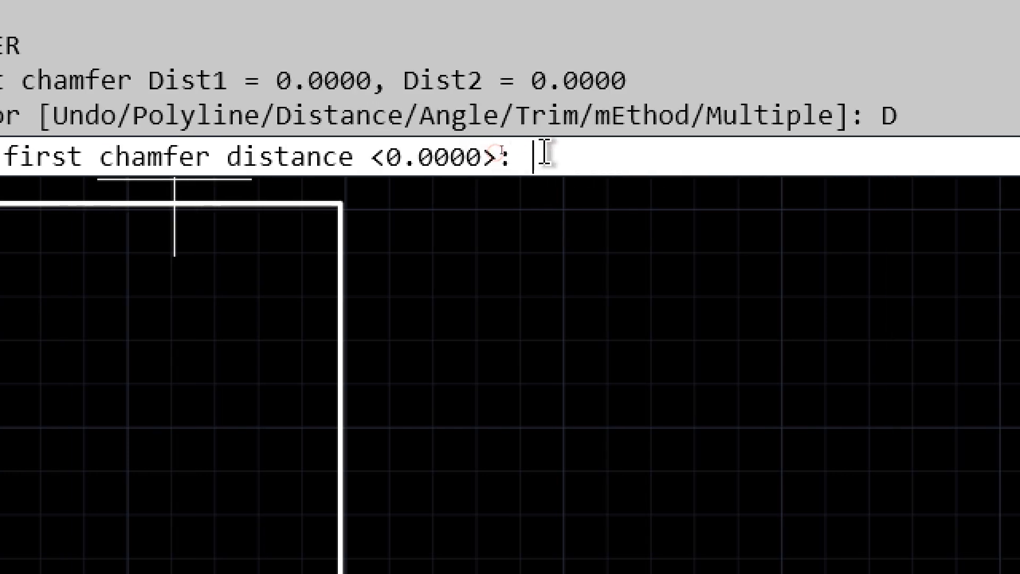
{"action": "type", "text": "10"}
{"action": "key", "text": "Return"}
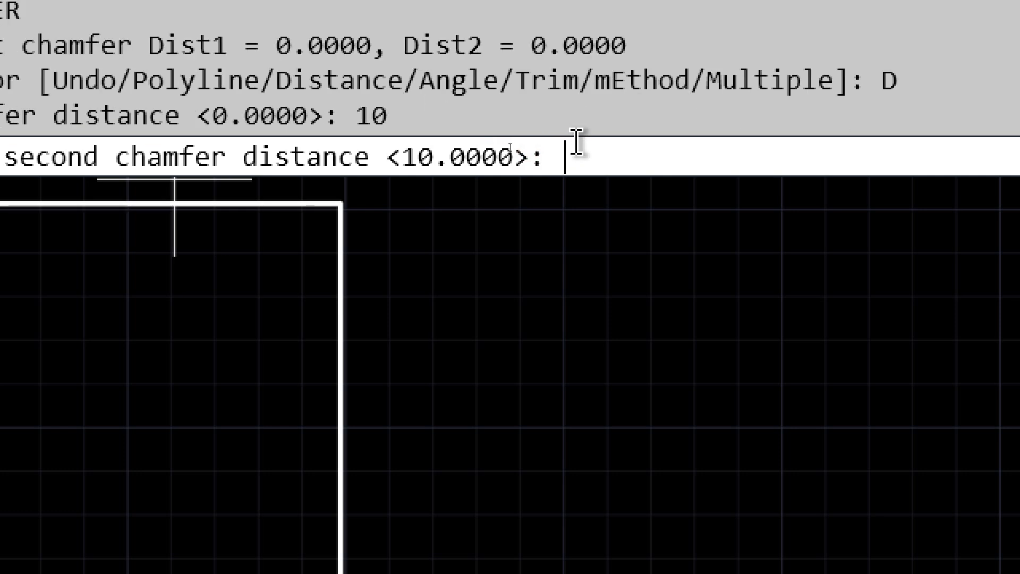
{"action": "type", "text": "10"}
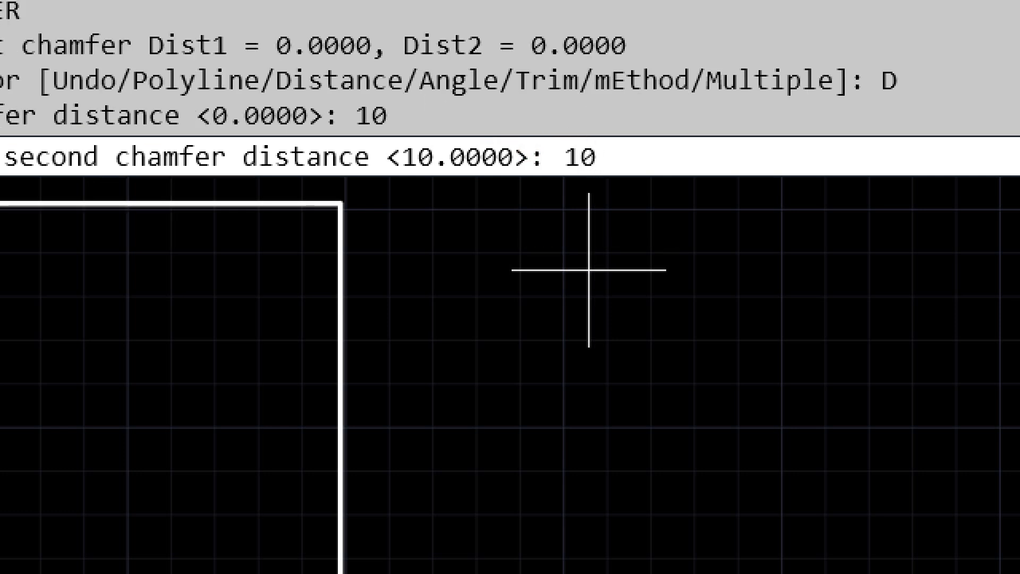
{"action": "key", "text": "Return"}
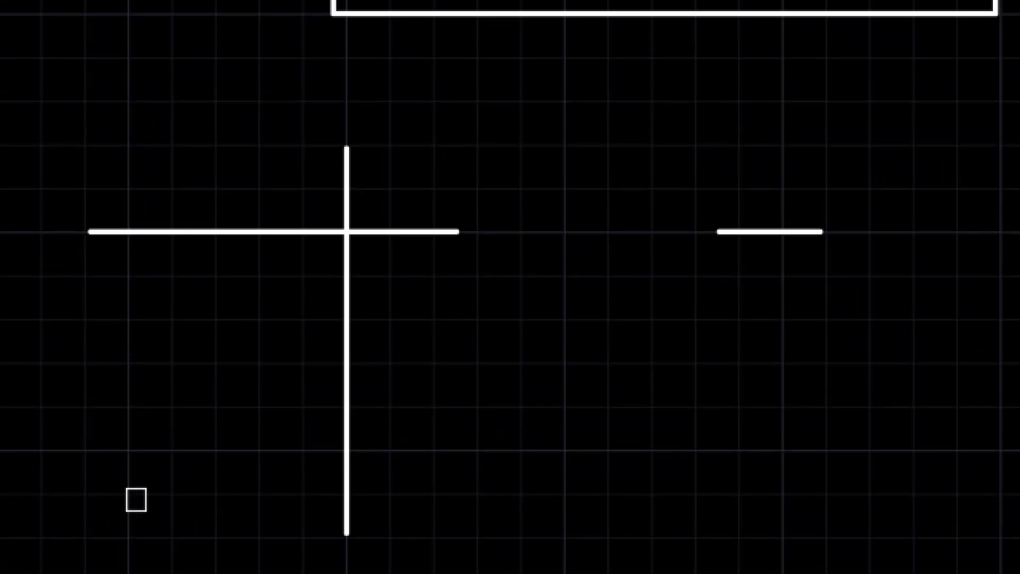
{"action": "left_click", "coordinate": [228, 233]}
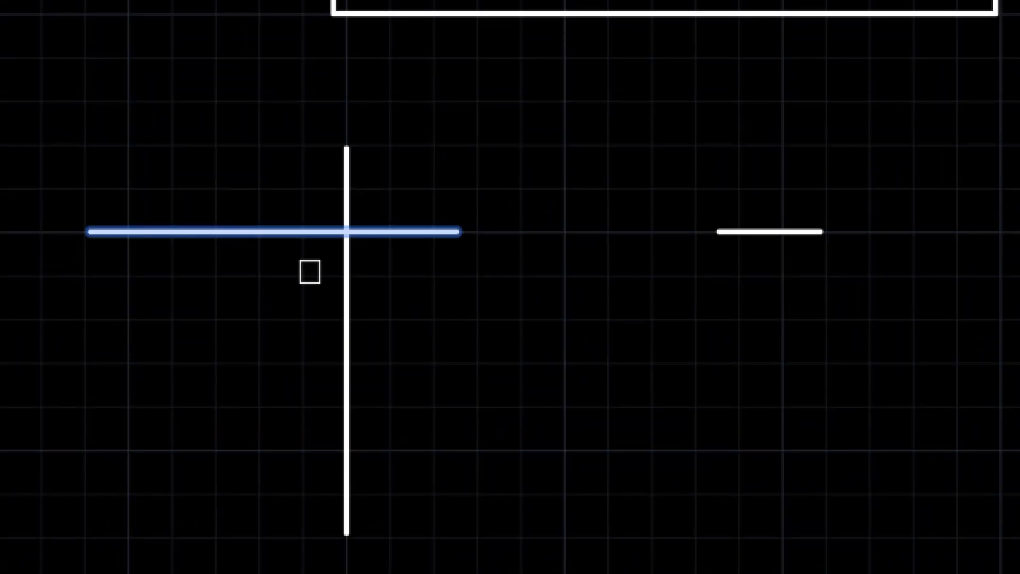
{"action": "scroll", "coordinate": [318, 314], "scroll_direction": "up", "scroll_amount": 2}
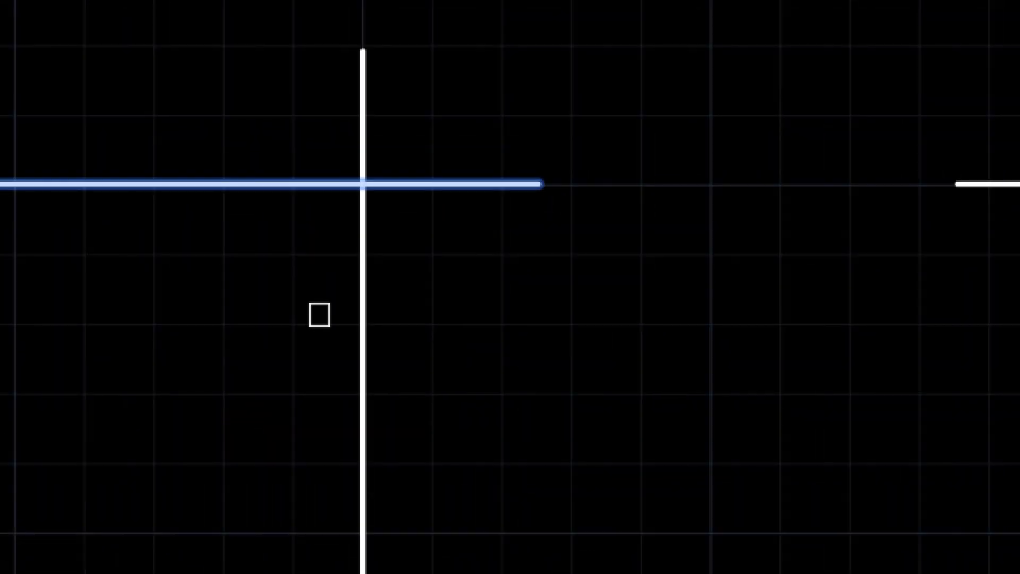
{"action": "scroll", "coordinate": [369, 326], "scroll_direction": "up", "scroll_amount": 2}
{"action": "left_click", "coordinate": [364, 339]}
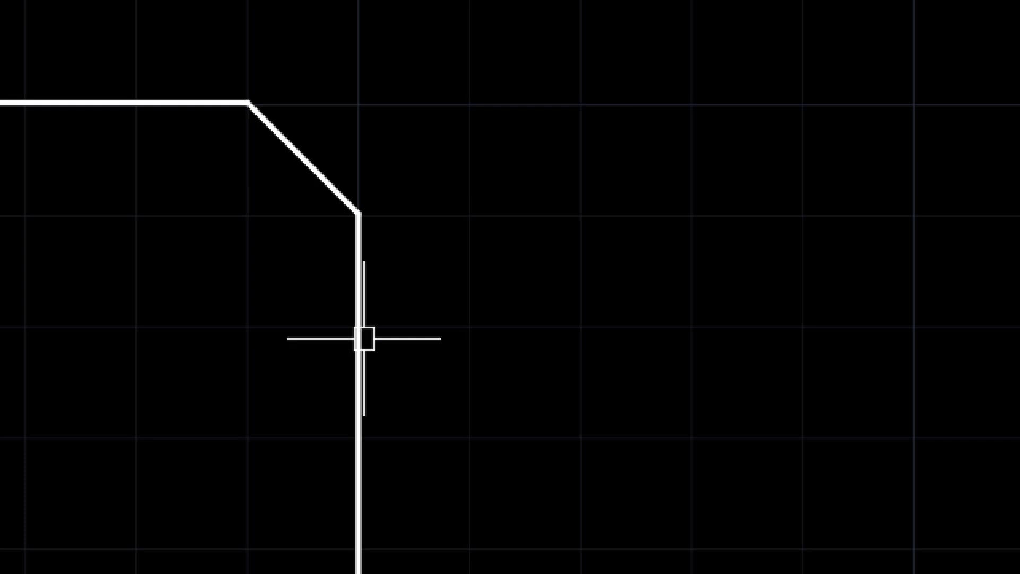
Chamfer the separated horizontal and vertical lines using the current 10 by 10 distances.
{"action": "scroll", "coordinate": [463, 311], "scroll_direction": "down", "scroll_amount": 3}
{"action": "scroll", "coordinate": [463, 312], "scroll_direction": "down", "scroll_amount": 3}
{"action": "scroll", "coordinate": [280, 389], "scroll_direction": "up", "scroll_amount": 1}
{"action": "scroll", "coordinate": [283, 452], "scroll_direction": "up", "scroll_amount": 3}
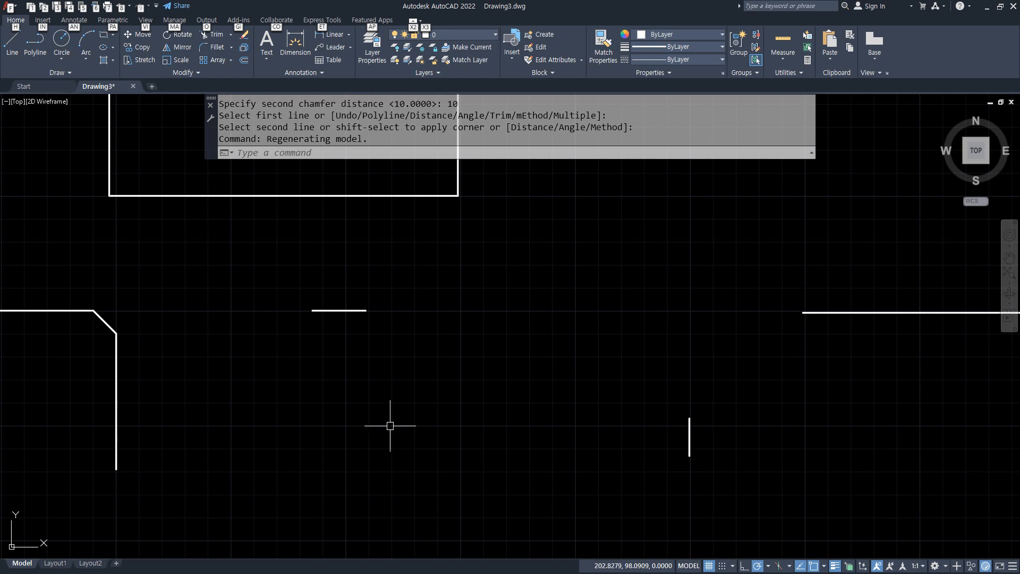
{"action": "middle_click_drag", "start_coordinate": [497, 418], "coordinate": [382, 413]}
{"action": "key", "text": "space"}
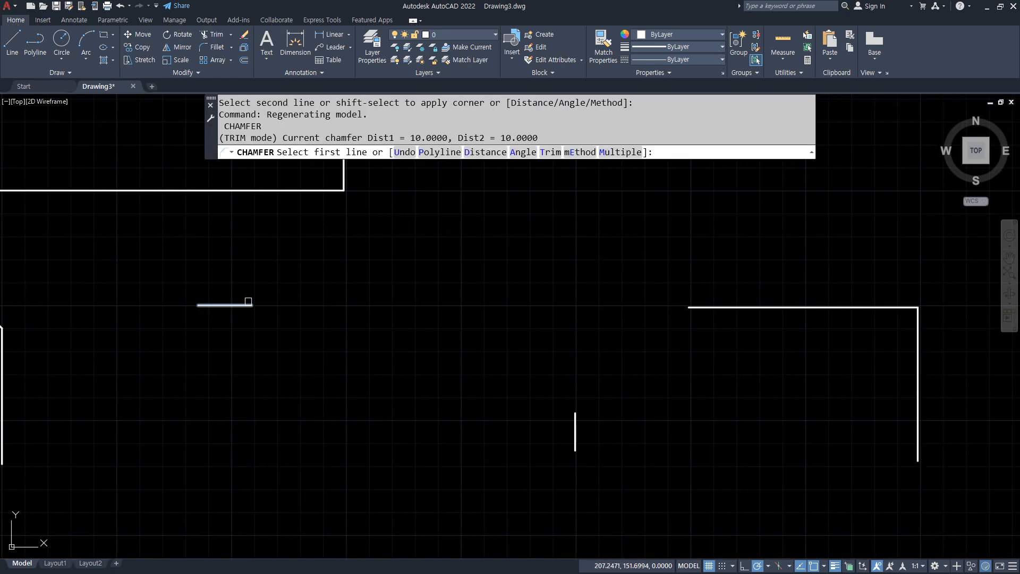
{"action": "left_click", "coordinate": [247, 305]}
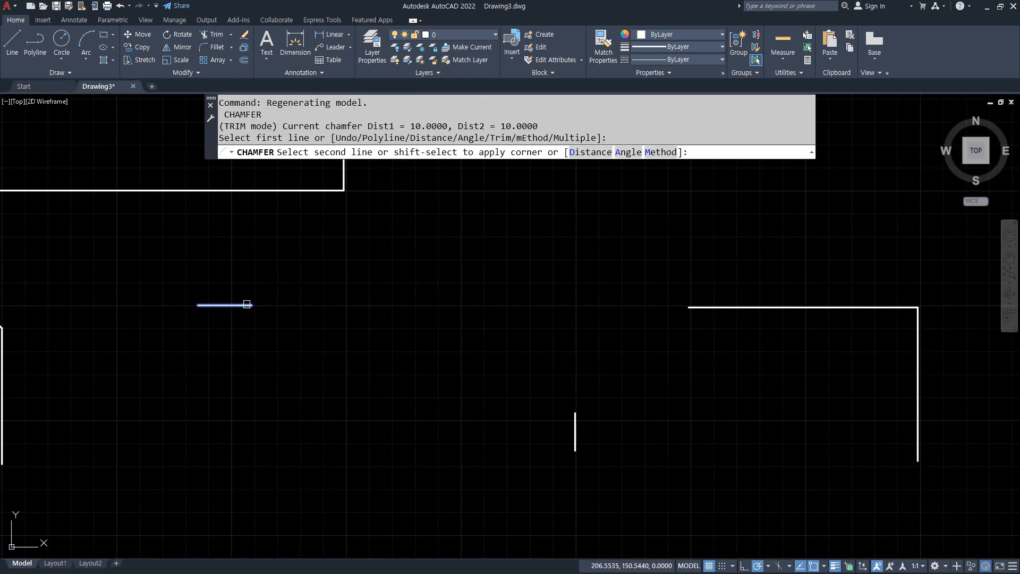
{"action": "left_click", "coordinate": [579, 423]}
Chamfer the corner of the joined right-hand lines using the current 10 by 10 distances.
{"action": "middle_click_drag", "start_coordinate": [792, 389], "coordinate": [622, 367]}
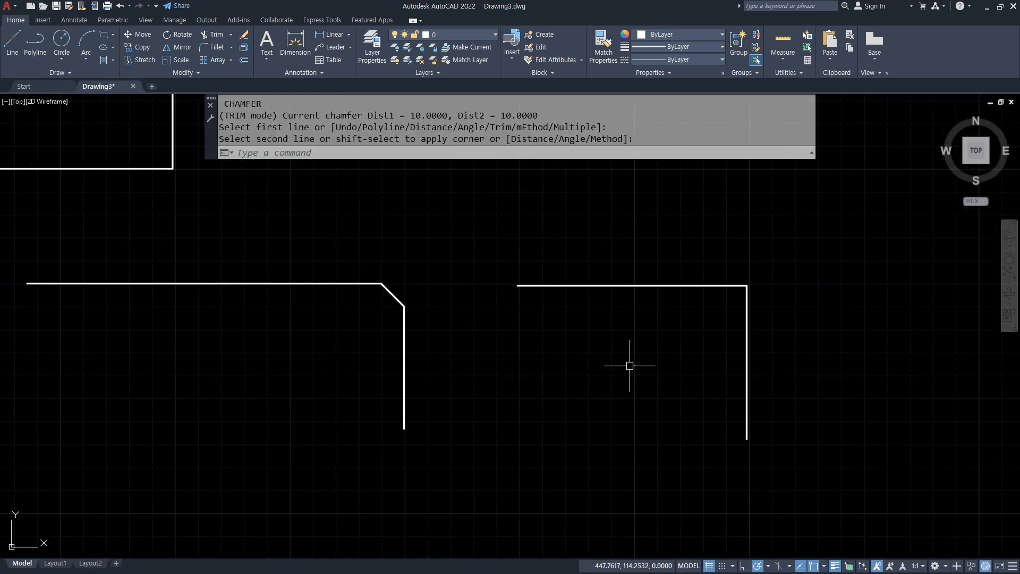
{"action": "key", "text": "space"}
{"action": "left_click", "coordinate": [671, 287]}
{"action": "left_click", "coordinate": [746, 363]}
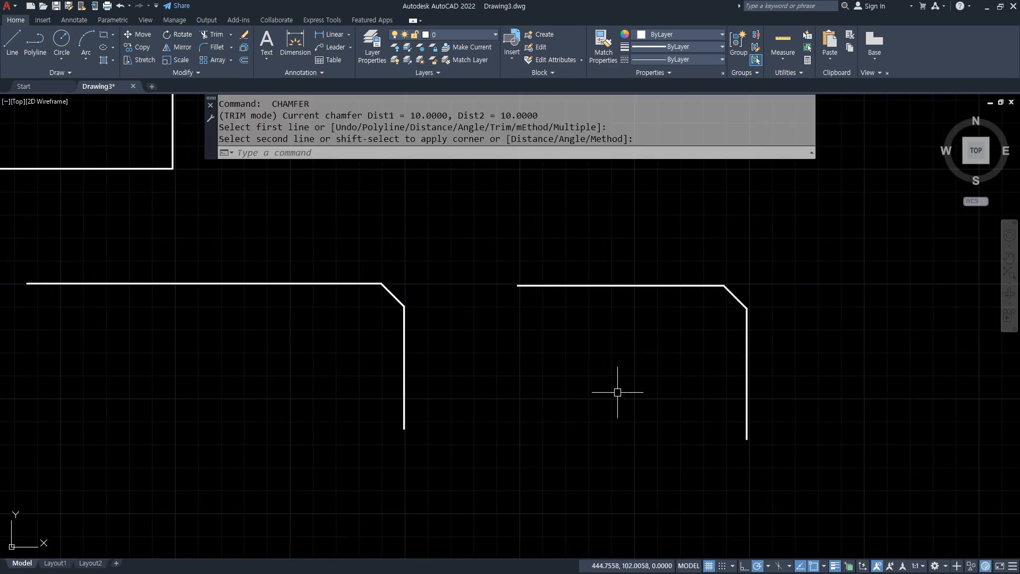
Undo all three chamfers so the crossing, separated and joined lines are back to their original shapes.
{"action": "scroll", "coordinate": [654, 406], "scroll_direction": "down", "scroll_amount": 3}
{"action": "key", "text": "Escape"}
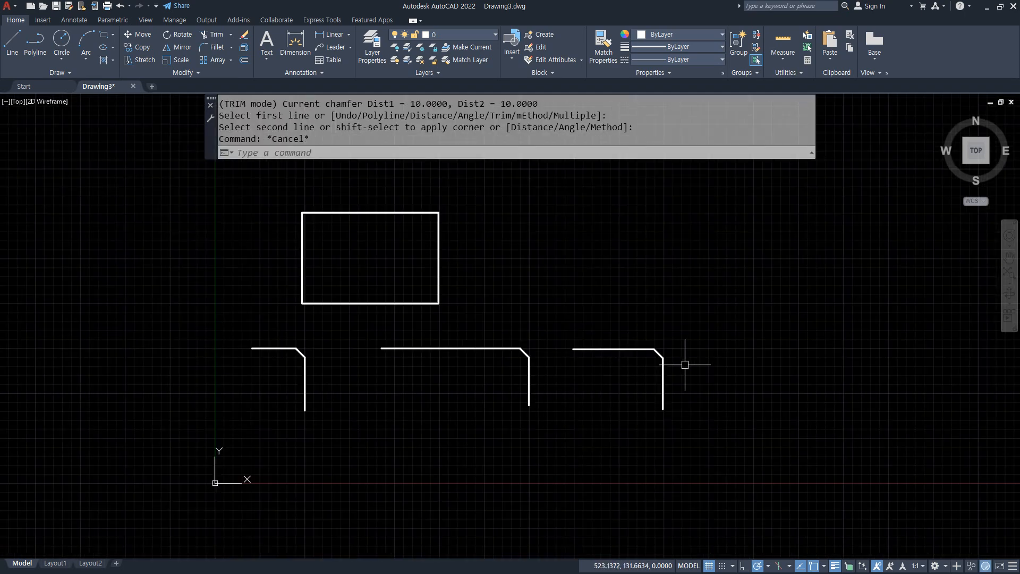
{"action": "key", "text": "ctrl+z"}
{"action": "key", "text": "ctrl+z"}
{"action": "key", "text": "ctrl+z"}
{"action": "key", "text": "ctrl+z"}
{"action": "key", "text": "ctrl+z"}
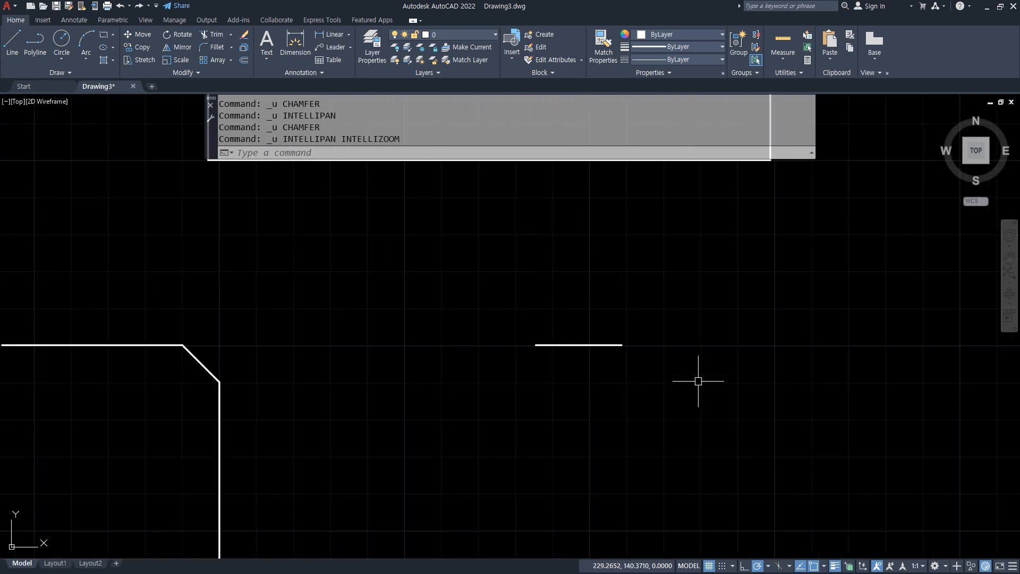
{"action": "key", "text": "ctrl+z"}
Circle the corners of the crossing, separated and joined line pairs with the annotation pen, and clear the marks.
{"action": "left_click_drag", "start_coordinate": [210, 406], "coordinate": [257, 431]}
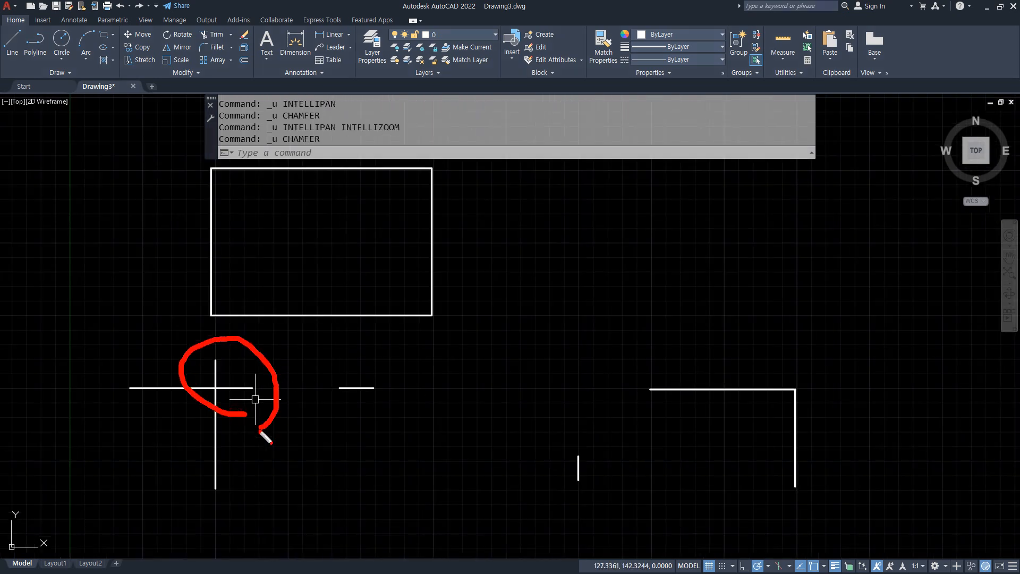
{"action": "mouse_move", "coordinate": [533, 449]}
{"action": "left_mouse_down"}
{"action": "mouse_move", "coordinate": [561, 425]}
{"action": "mouse_move", "coordinate": [526, 437]}
{"action": "left_mouse_up"}
{"action": "mouse_move", "coordinate": [837, 434]}
{"action": "left_mouse_down"}
{"action": "mouse_move", "coordinate": [850, 410]}
{"action": "mouse_move", "coordinate": [813, 436]}
{"action": "left_mouse_up"}
{"action": "key", "text": "Escape"}
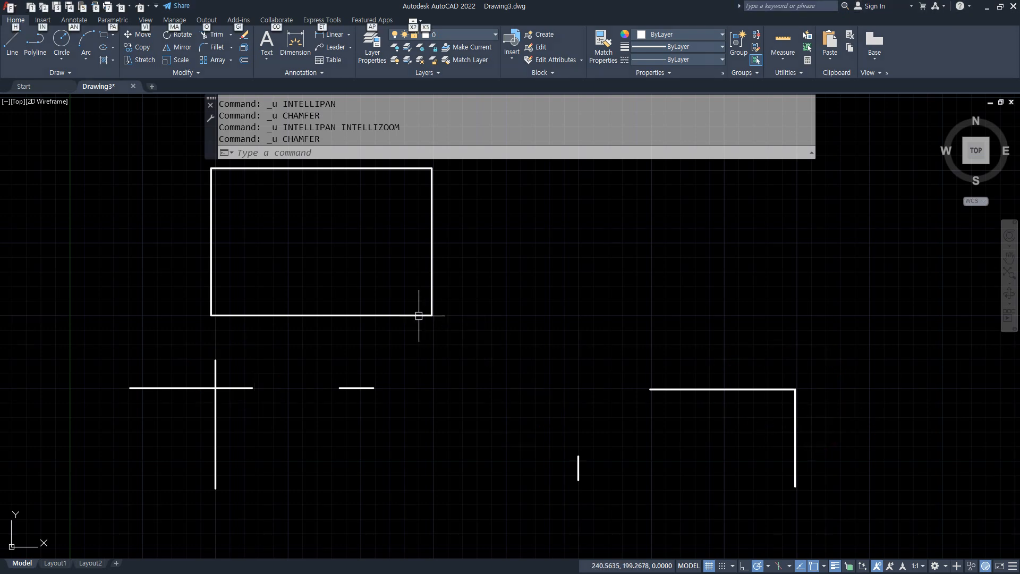
Sketch two perpendicular crossing lines with a slanted chamfer edge beside the rectangle and mark its angle with an arc.
{"action": "key", "text": "ctrl+2"}
{"action": "left_click_drag", "start_coordinate": [466, 245], "coordinate": [657, 245]}
{"action": "left_click_drag", "start_coordinate": [617, 190], "coordinate": [617, 440]}
{"action": "left_click_drag", "start_coordinate": [483, 247], "coordinate": [610, 347]}
{"action": "left_click_drag", "start_coordinate": [545, 252], "coordinate": [538, 293]}
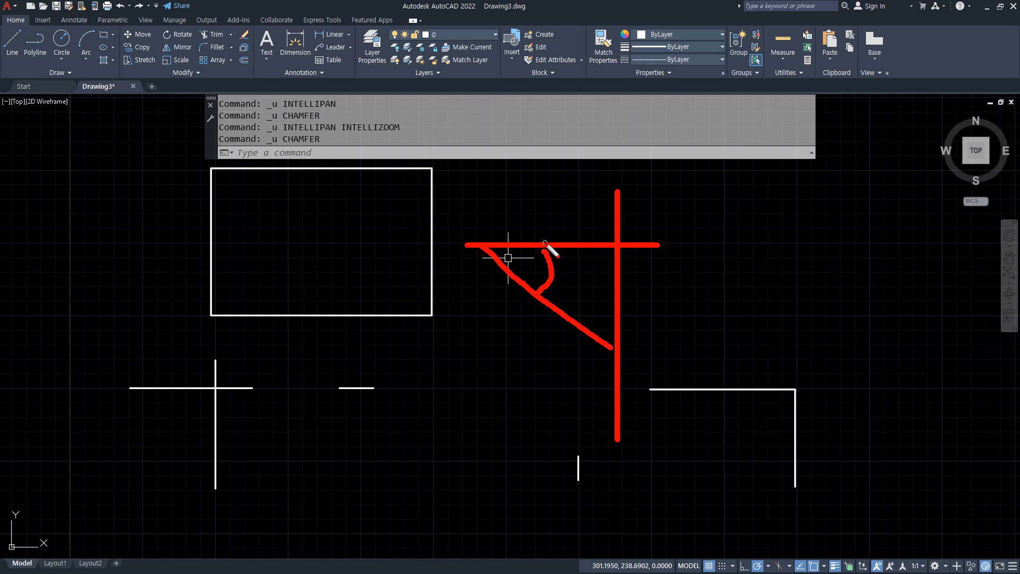
Sketch a second crossing pair cut by three parallel slanted edges, mark the first diagram's length, and clear the annotations.
{"action": "left_click_drag", "start_coordinate": [744, 245], "coordinate": [967, 244]}
{"action": "left_click_drag", "start_coordinate": [887, 189], "coordinate": [910, 394]}
{"action": "left_click_drag", "start_coordinate": [811, 213], "coordinate": [941, 302]}
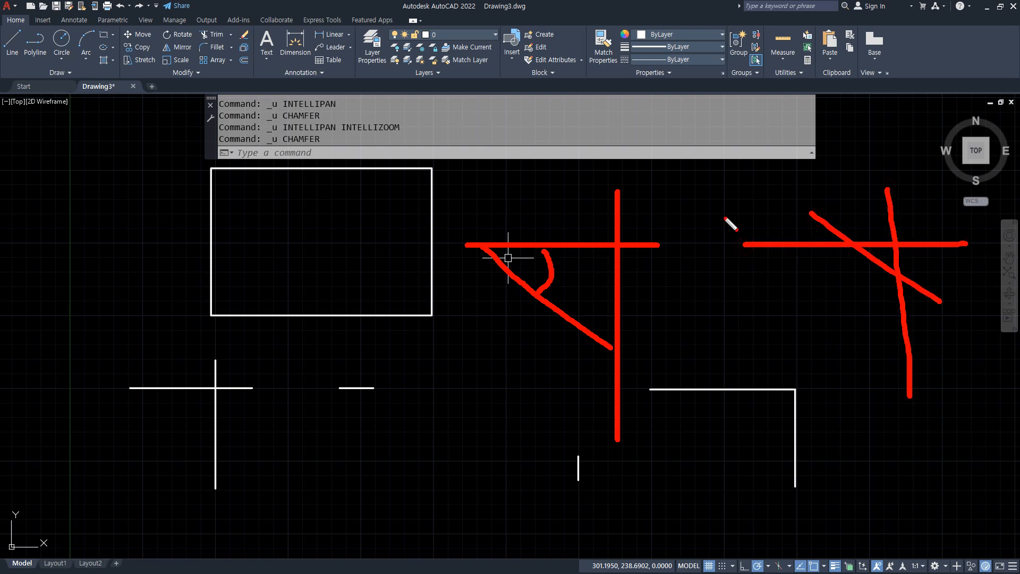
{"action": "left_click_drag", "start_coordinate": [740, 190], "coordinate": [962, 357]}
{"action": "left_click_drag", "start_coordinate": [710, 205], "coordinate": [967, 418]}
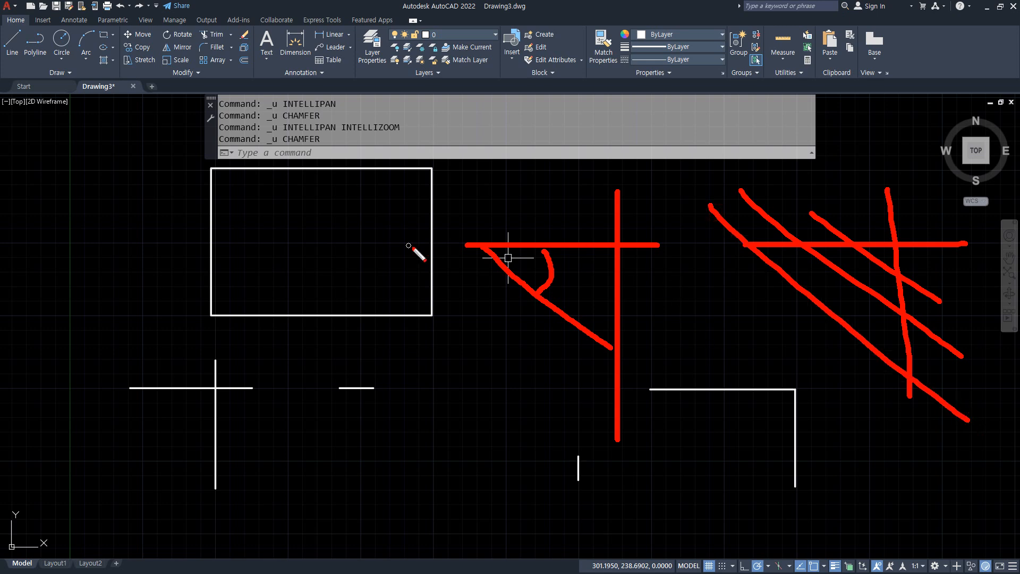
{"action": "mouse_move", "coordinate": [489, 248]}
{"action": "left_mouse_down"}
{"action": "mouse_move", "coordinate": [482, 204]}
{"action": "mouse_move", "coordinate": [604, 201]}
{"action": "mouse_move", "coordinate": [626, 190]}
{"action": "mouse_move", "coordinate": [618, 208]}
{"action": "left_mouse_up"}
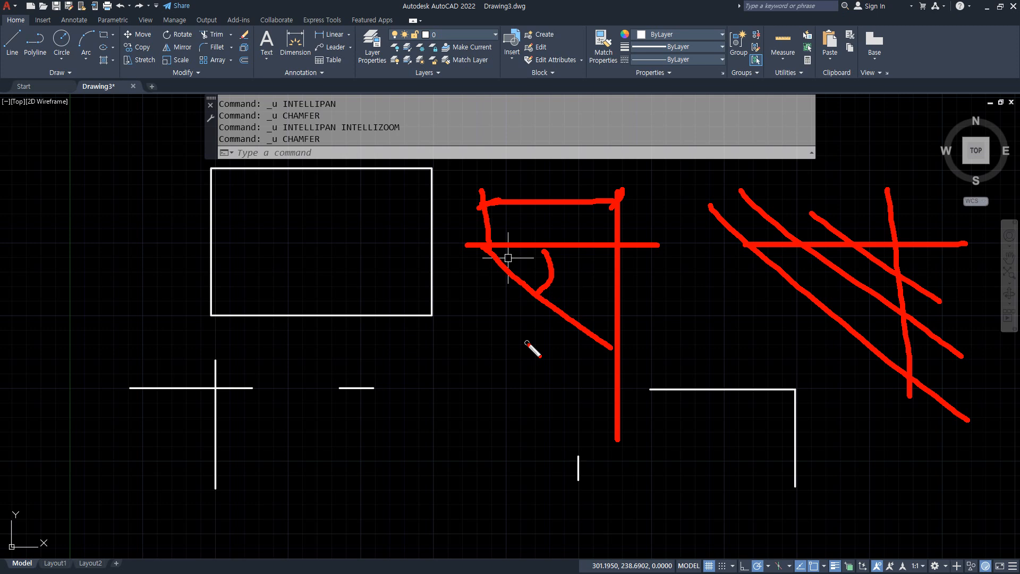
{"action": "key", "text": "Escape"}
Start Chamfer with the Angle option, setting the length on the first line to 15 and the angle to 45.
{"action": "left_click", "coordinate": [351, 156]}
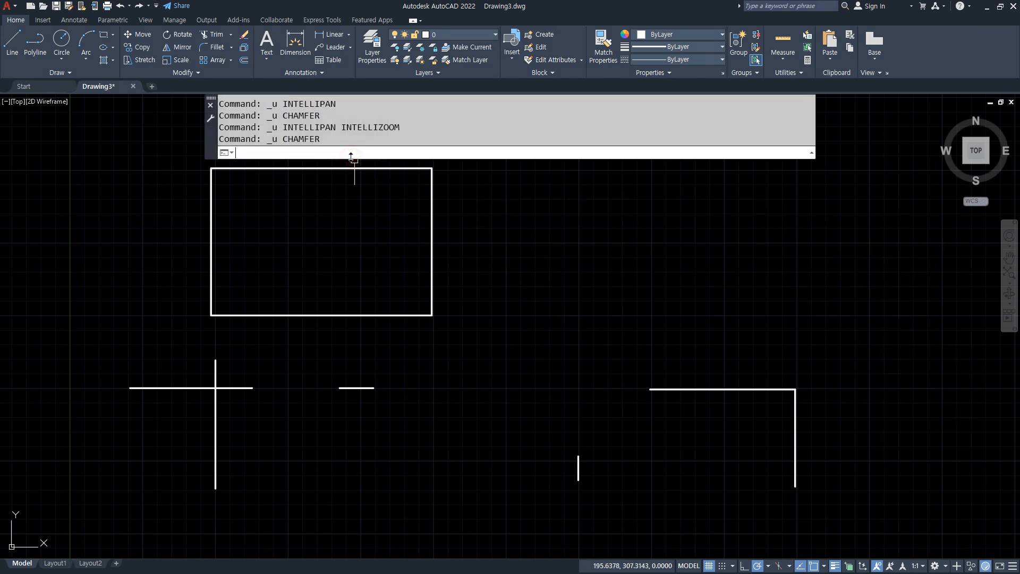
{"action": "type", "text": "cha"}
{"action": "key", "text": "Return"}
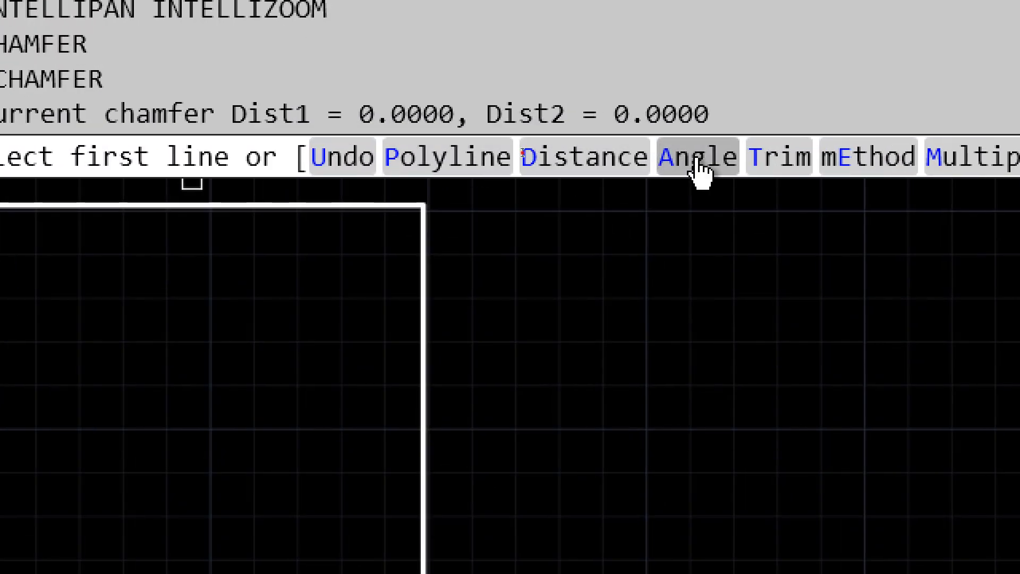
{"action": "left_click", "coordinate": [700, 158]}
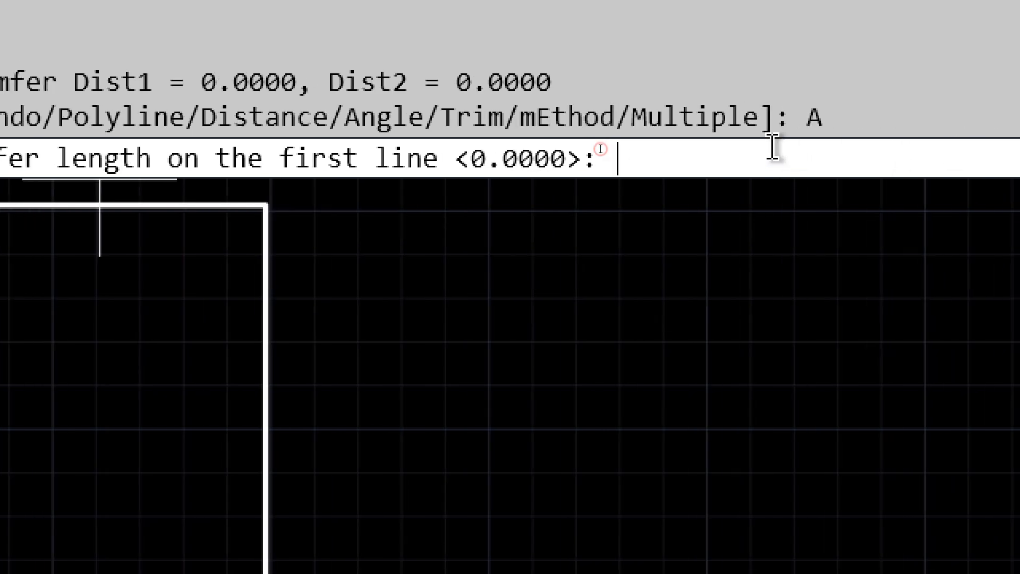
{"action": "key", "text": "Return"}
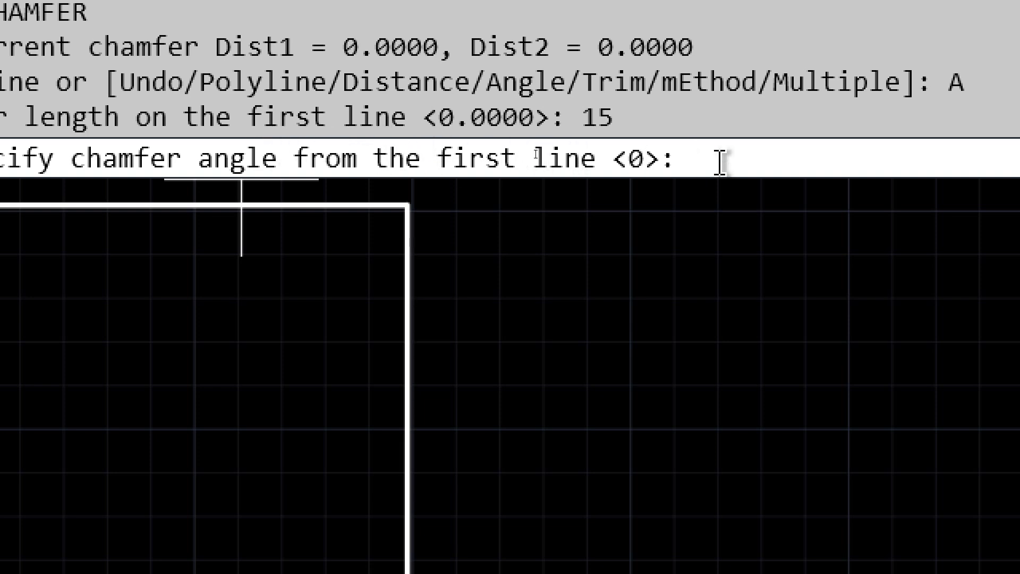
{"action": "type", "text": "5"}
{"action": "key", "text": "Return"}
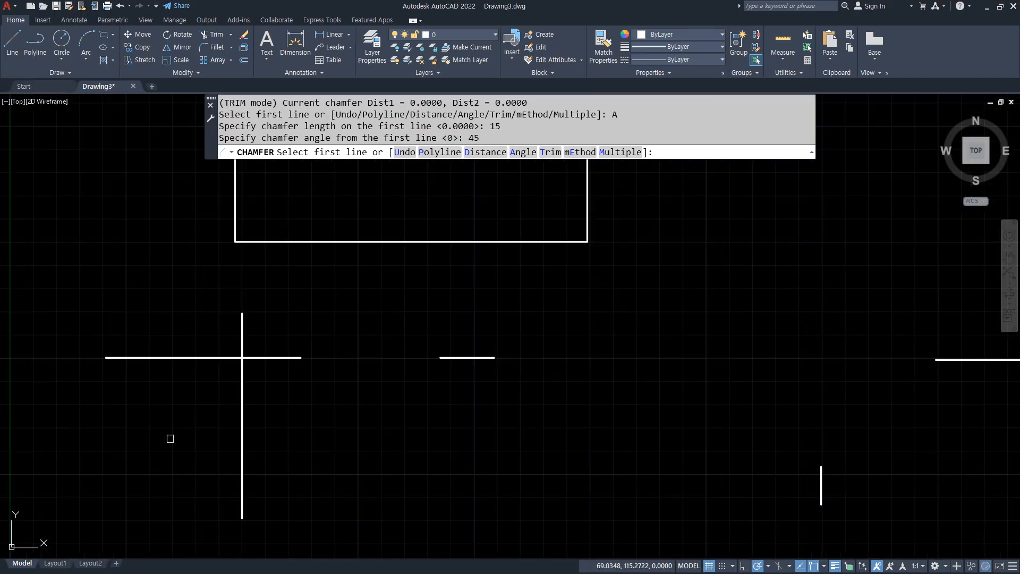
Mark the chamfer length, slanted edge and angle on the crossing lines with the annotation pen, clear it, and chamfer the horizontal line with the vertical one.
{"action": "scroll", "coordinate": [170, 438], "scroll_direction": "up", "scroll_amount": 3}
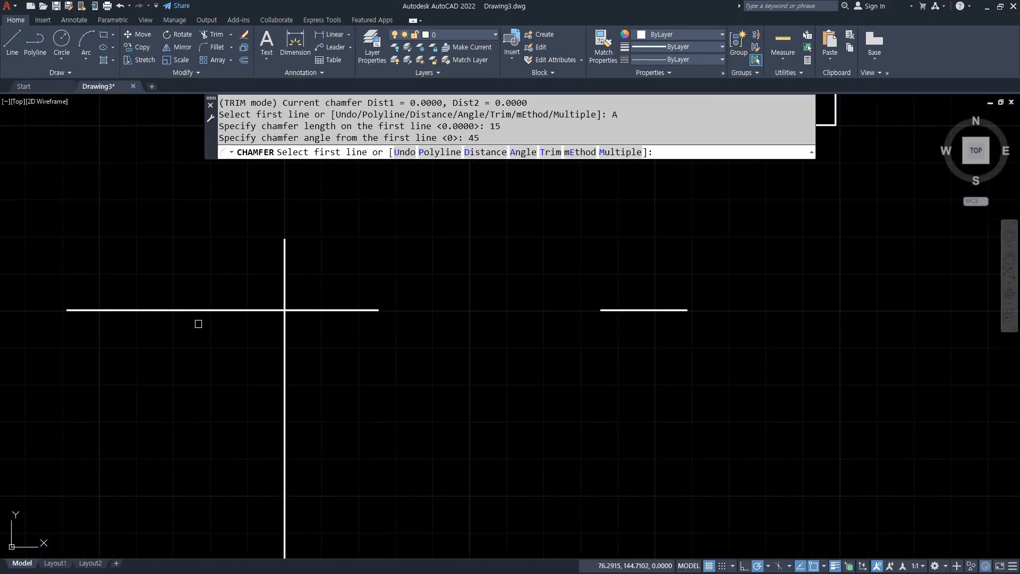
{"action": "left_click", "coordinate": [189, 314]}
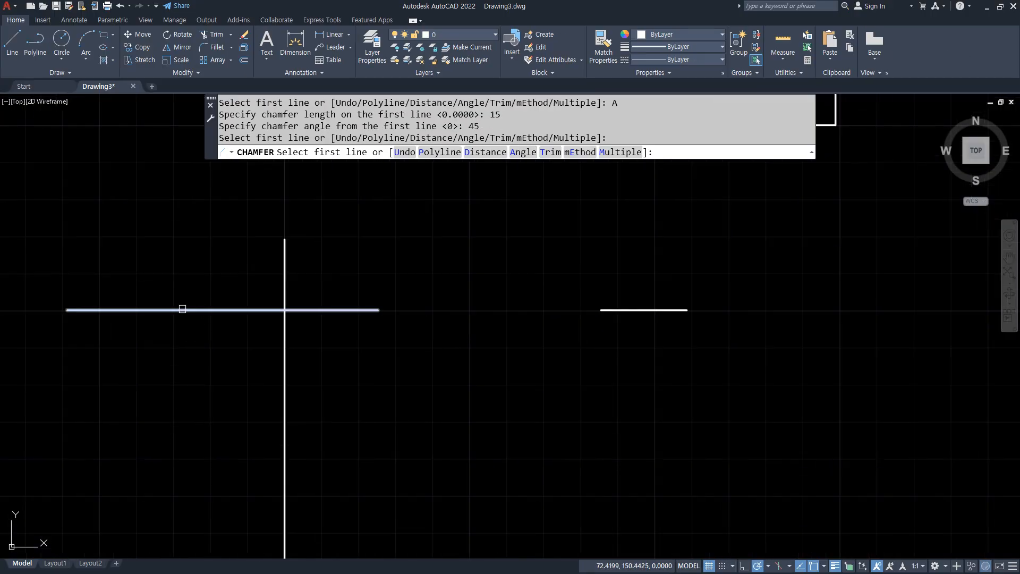
{"action": "left_click", "coordinate": [182, 309]}
{"action": "mouse_move", "coordinate": [244, 280]}
{"action": "left_mouse_down"}
{"action": "mouse_move", "coordinate": [153, 298]}
{"action": "mouse_move", "coordinate": [285, 443]}
{"action": "left_mouse_up"}
{"action": "left_click_drag", "start_coordinate": [220, 320], "coordinate": [203, 361]}
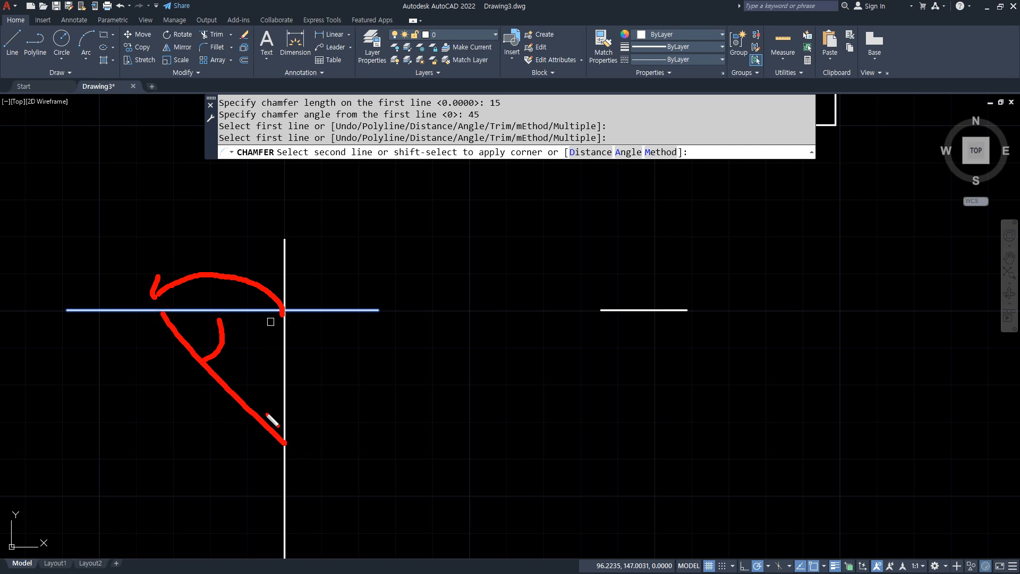
{"action": "key", "text": "Escape"}
{"action": "left_click", "coordinate": [285, 391]}
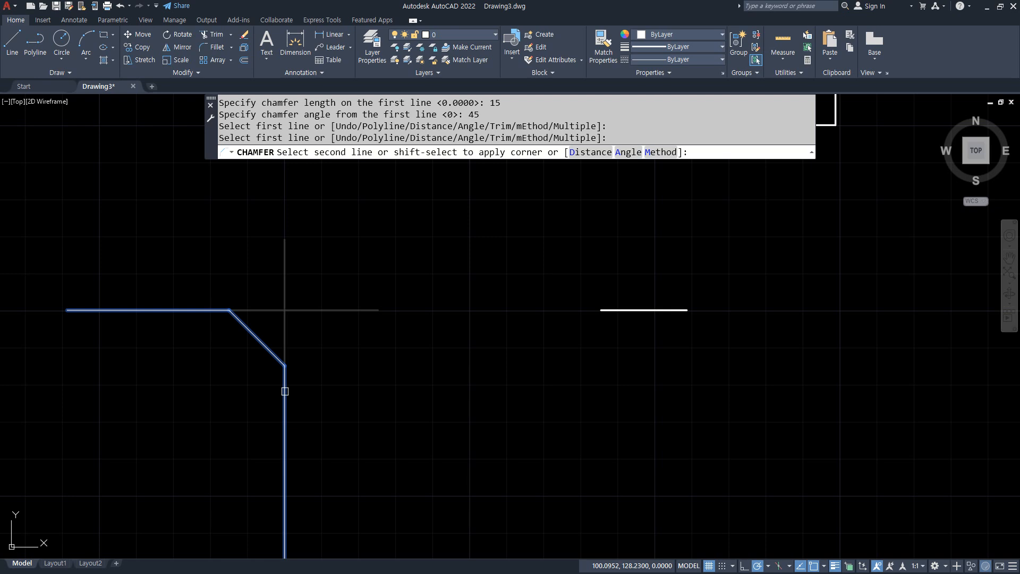
{"action": "left_click", "coordinate": [284, 392]}
Chamfer the separated line pair and the joined line pair with the same length and angle settings.
{"action": "middle_click_drag", "start_coordinate": [659, 386], "coordinate": [227, 325]}
{"action": "key", "text": "space"}
{"action": "left_click", "coordinate": [244, 250]}
{"action": "left_click", "coordinate": [776, 433]}
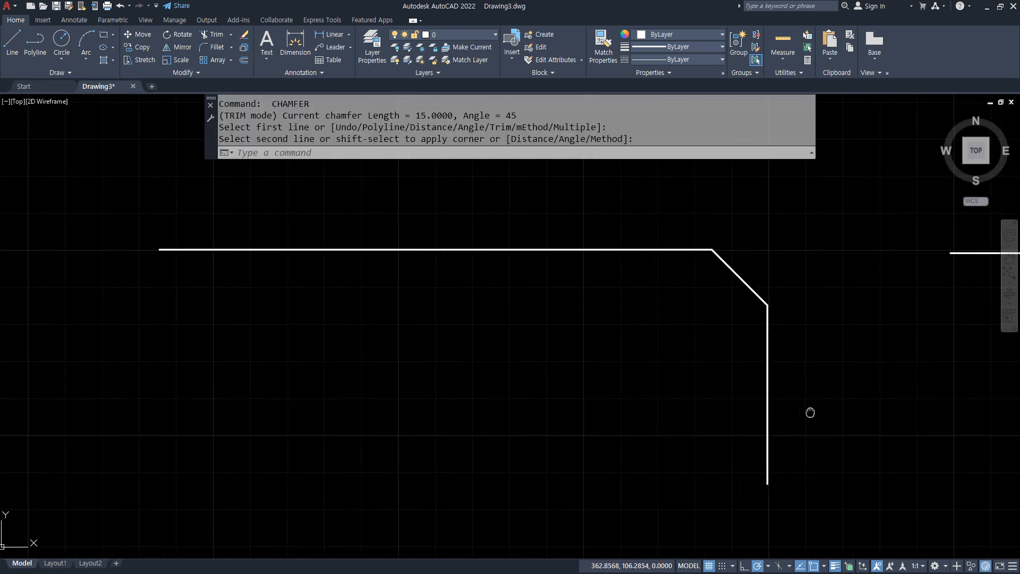
{"action": "middle_click_drag", "start_coordinate": [827, 412], "coordinate": [544, 343]}
{"action": "key", "text": "space"}
{"action": "left_click", "coordinate": [540, 255]}
{"action": "left_click", "coordinate": [674, 345]}
{"action": "scroll", "coordinate": [549, 409], "scroll_direction": "down", "scroll_amount": 5}
{"action": "middle_click_drag", "start_coordinate": [505, 383], "coordinate": [568, 383]}
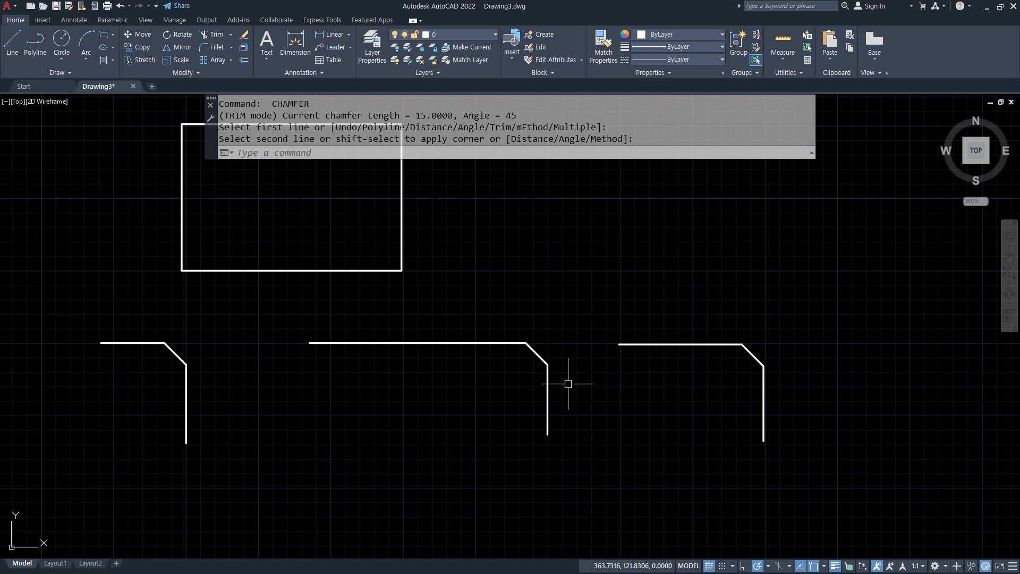
Undo the chamfers on all three line pairs.
{"action": "key", "text": "Escape"}
{"action": "key", "text": "ctrl+z"}
{"action": "key", "text": "ctrl+z"}
{"action": "key", "text": "ctrl+z"}
{"action": "key", "text": "ctrl+z"}
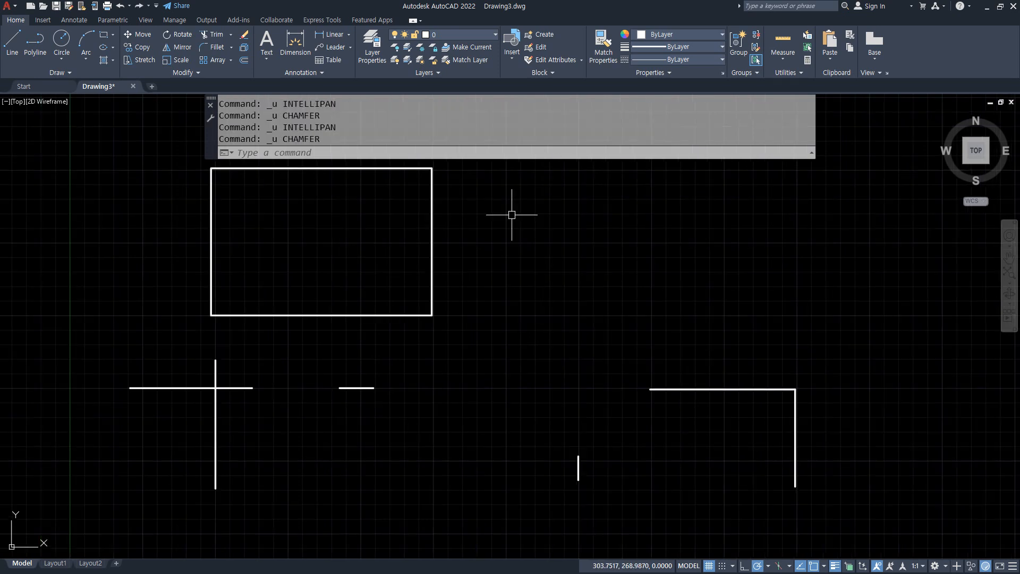
Chamfer the rectangle's upper-right corner with both chamfer distances set to 20.
{"action": "left_click", "coordinate": [471, 154]}
{"action": "type", "text": "cha"}
{"action": "key", "text": "Return"}
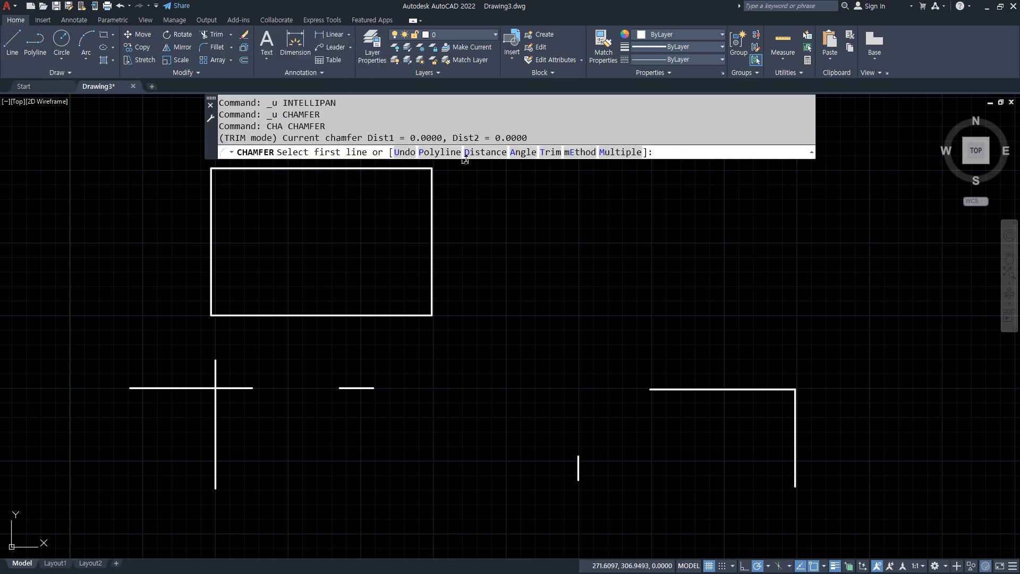
{"action": "left_click", "coordinate": [492, 152]}
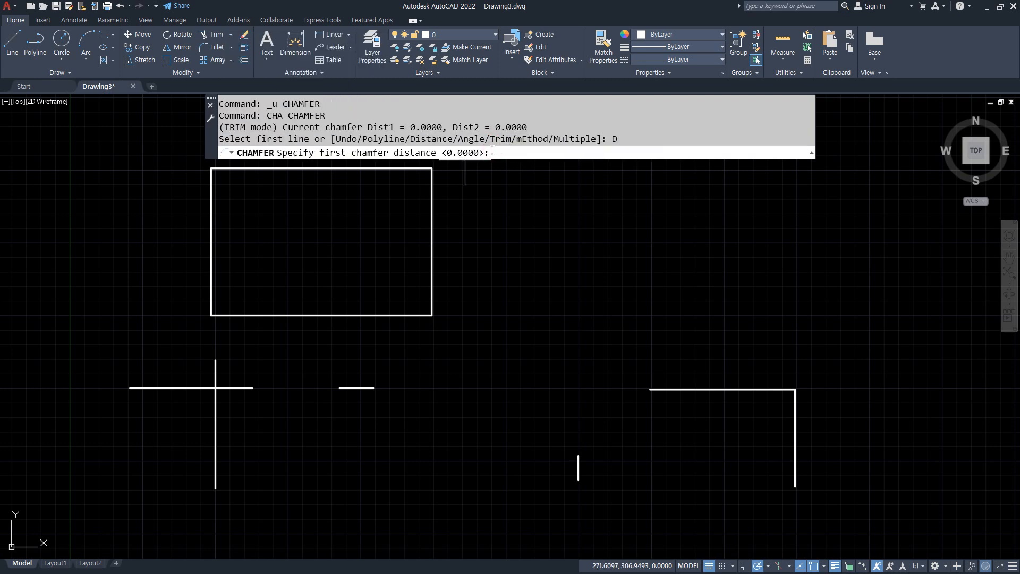
{"action": "type", "text": "20"}
{"action": "key", "text": "Return"}
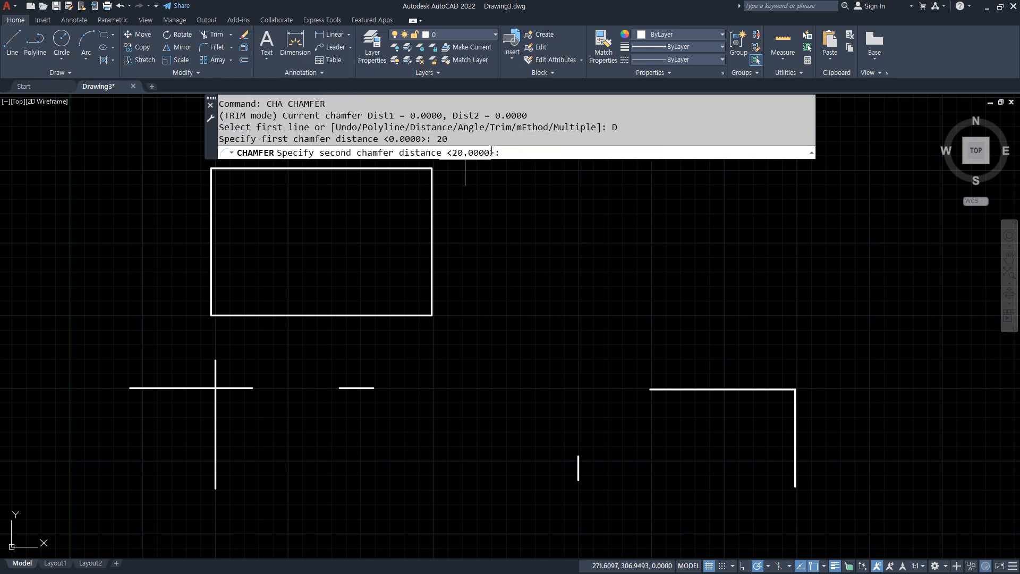
{"action": "type", "text": "20"}
{"action": "key", "text": "Return"}
{"action": "scroll", "coordinate": [494, 310], "scroll_direction": "up", "scroll_amount": 5}
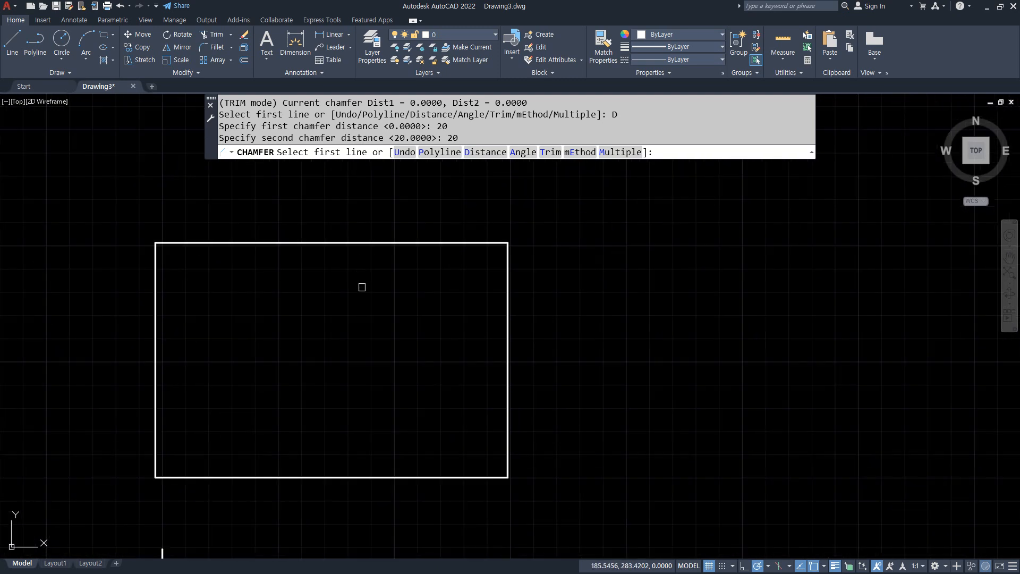
{"action": "left_click", "coordinate": [606, 224]}
{"action": "left_click", "coordinate": [676, 276]}
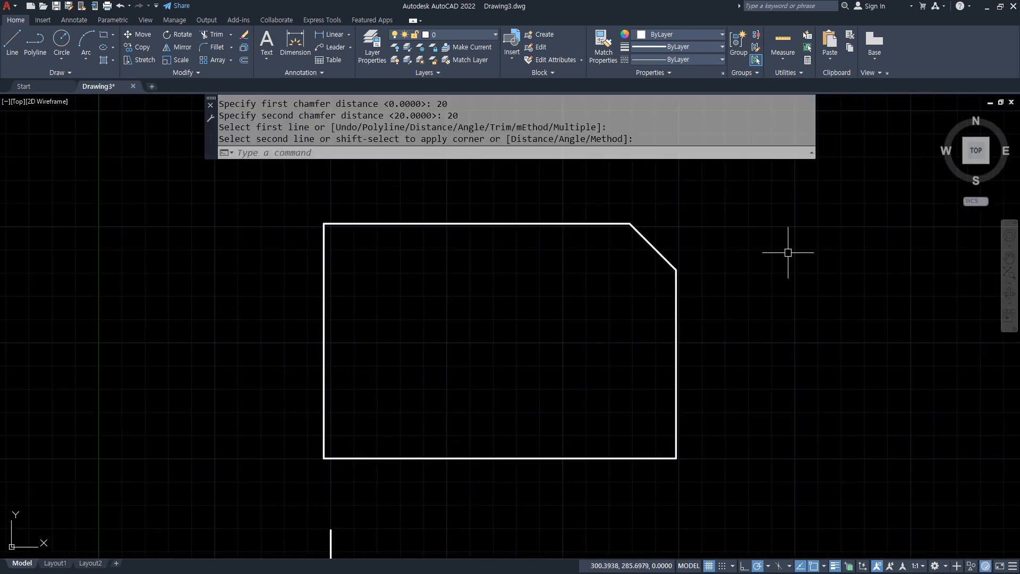
Chamfer every corner of the rectangle at once with the Polyline option.
{"action": "key", "text": "Return"}
{"action": "left_click", "coordinate": [439, 151]}
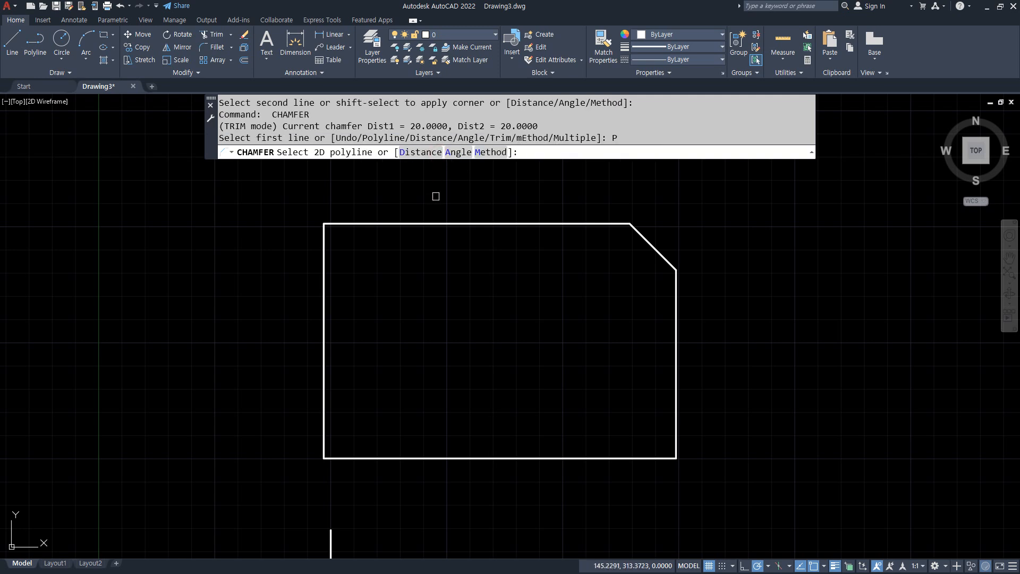
{"action": "left_click", "coordinate": [430, 223]}
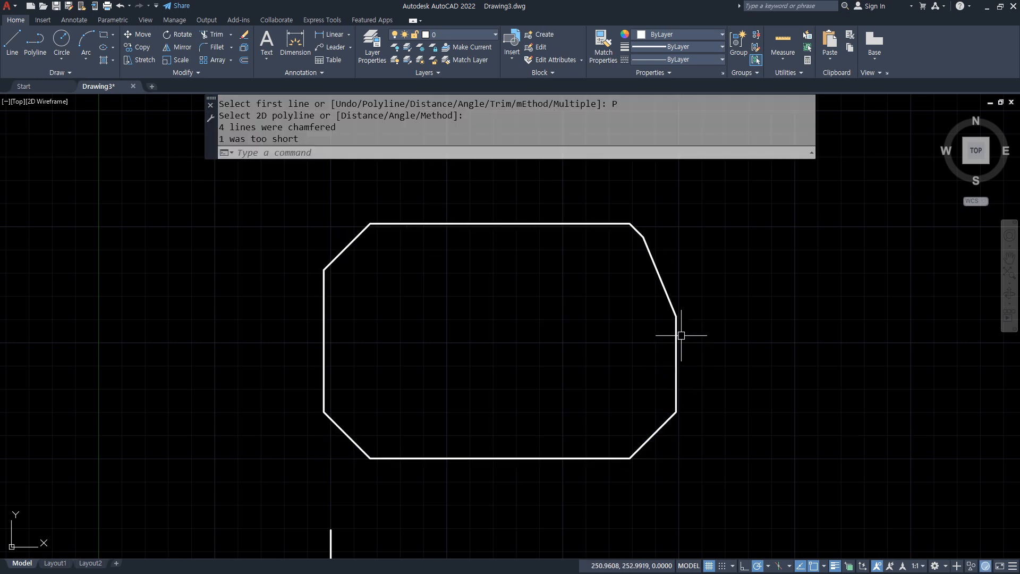
Circle the rectangle's upper-right corner with the annotation pen, clear the mark, and undo the polyline chamfer.
{"action": "mouse_move", "coordinate": [700, 341]}
{"action": "left_mouse_down"}
{"action": "mouse_move", "coordinate": [643, 179]}
{"action": "mouse_move", "coordinate": [739, 349]}
{"action": "mouse_move", "coordinate": [717, 354]}
{"action": "left_mouse_up"}
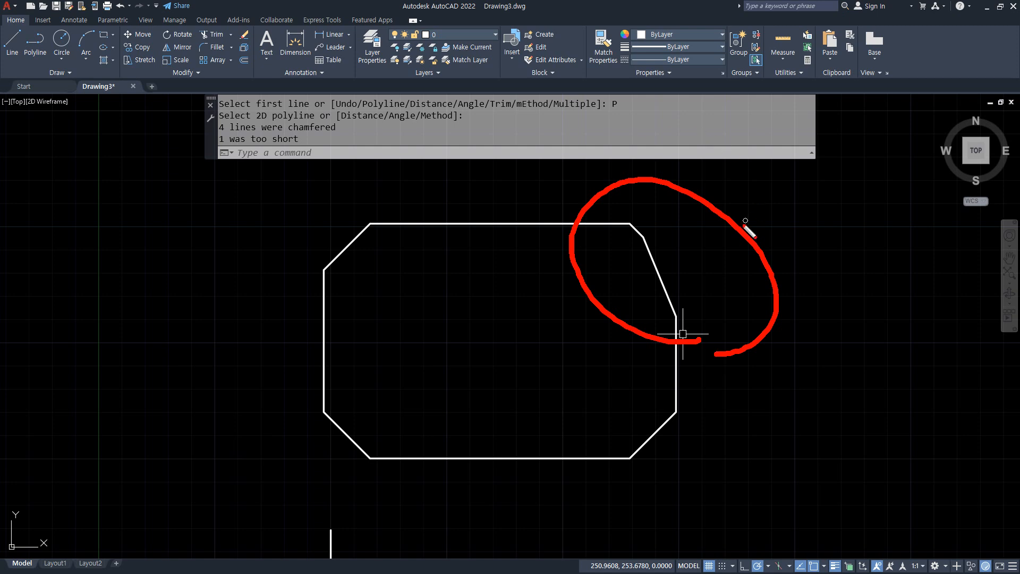
{"action": "key", "text": "Escape"}
{"action": "key", "text": "ctrl+z"}
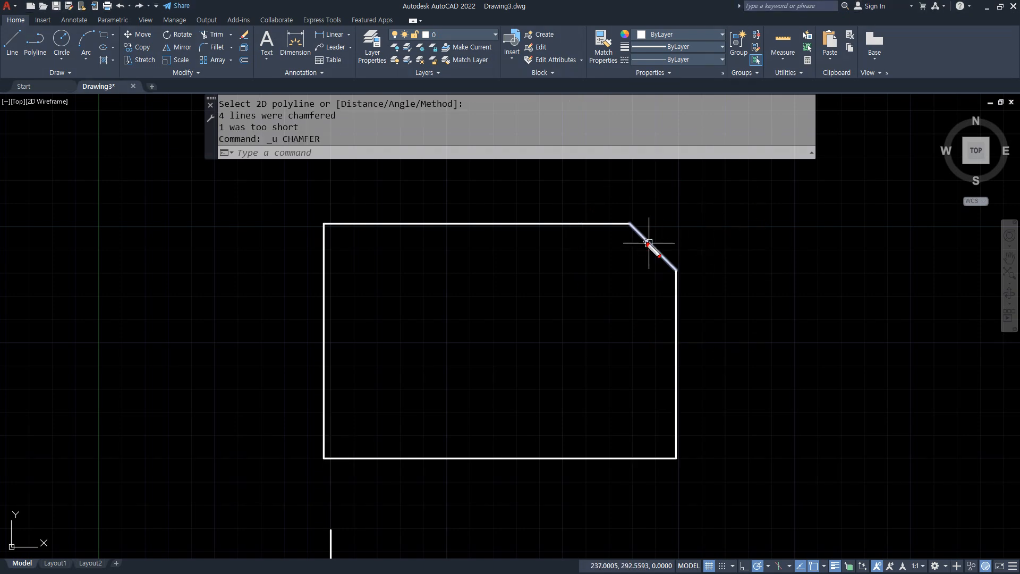
Sketch cut lines at both ends of the slanted corner edge, clear them, and undo the corner chamfer.
{"action": "left_click_drag", "start_coordinate": [625, 225], "coordinate": [676, 248]}
{"action": "mouse_move", "coordinate": [633, 219]}
{"action": "left_mouse_down"}
{"action": "mouse_move", "coordinate": [558, 233]}
{"action": "mouse_move", "coordinate": [662, 264]}
{"action": "mouse_move", "coordinate": [694, 382]}
{"action": "mouse_move", "coordinate": [653, 195]}
{"action": "left_mouse_up"}
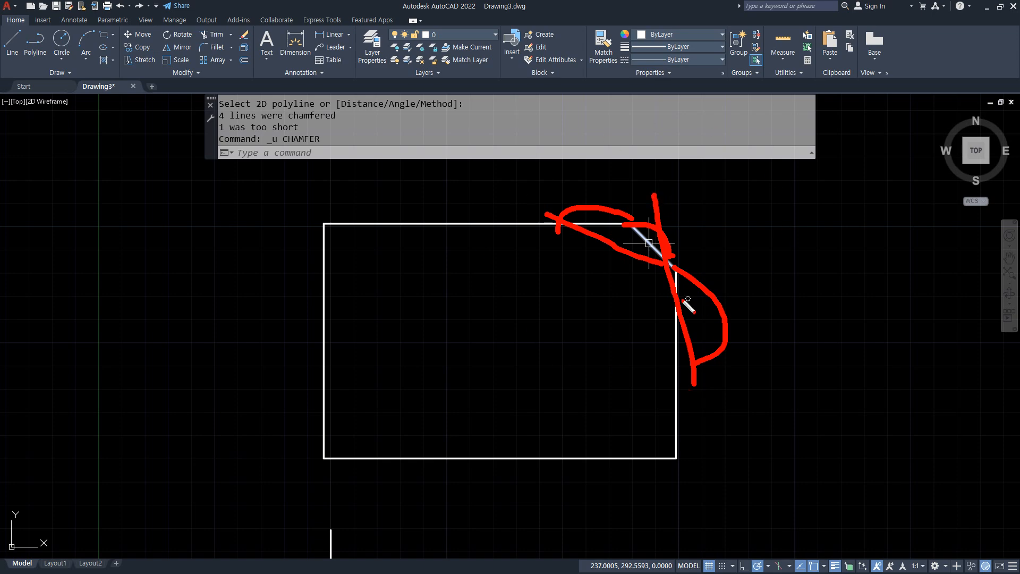
{"action": "key", "text": "Escape"}
{"action": "key", "text": "ctrl+z"}
{"action": "key", "text": "ctrl+z"}
{"action": "type", "text": "f"}
{"action": "key", "text": "Return"}
{"action": "key", "text": "Escape"}
{"action": "key", "text": "Escape"}
Chamfer all corners of the rectangle with the Polyline option in no-trim mode, using 15 for both distances.
{"action": "type", "text": "cha"}
{"action": "key", "text": "Return"}
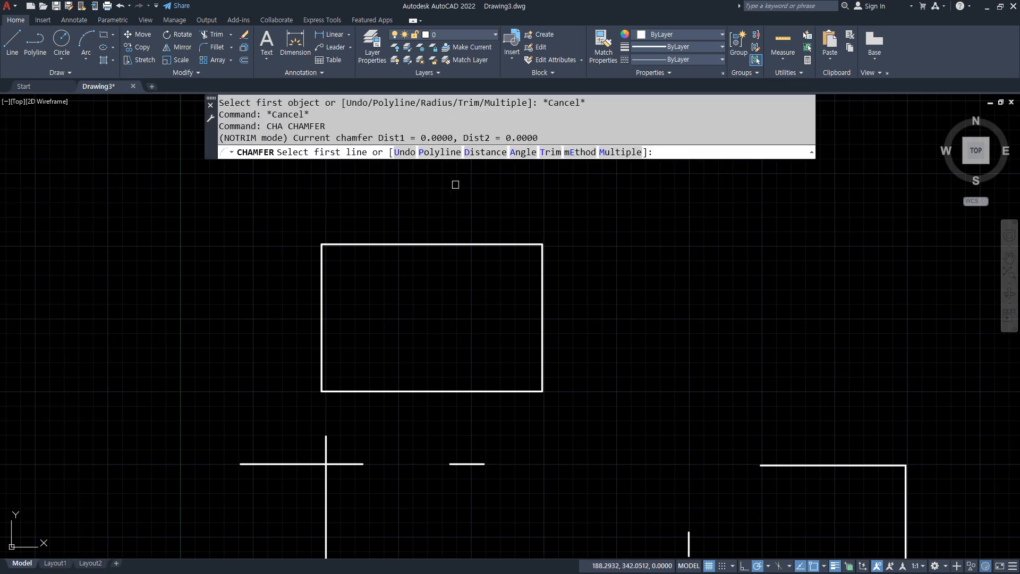
{"action": "left_click", "coordinate": [486, 153]}
{"action": "type", "text": "15"}
{"action": "key", "text": "Return"}
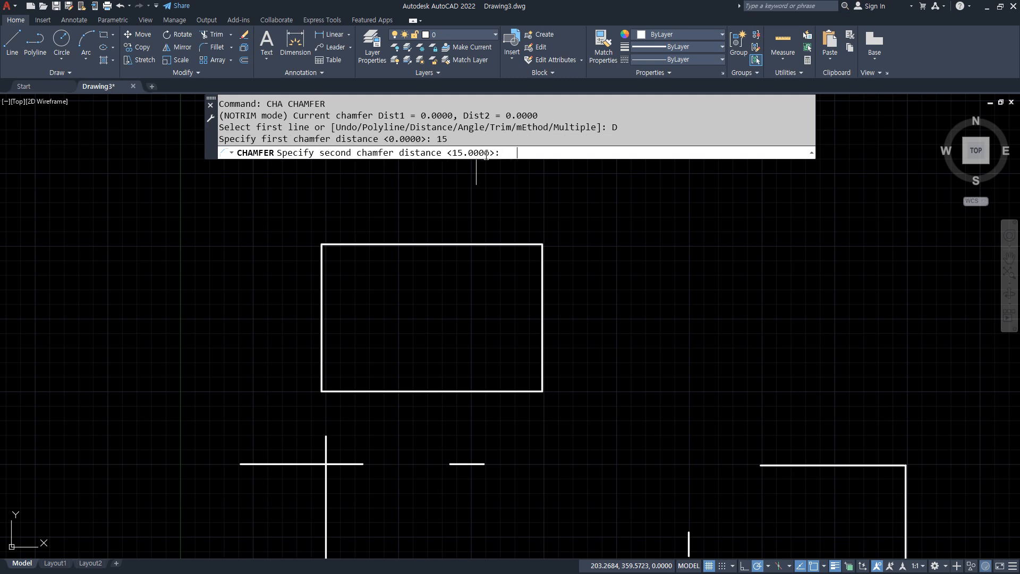
{"action": "key", "text": "Return"}
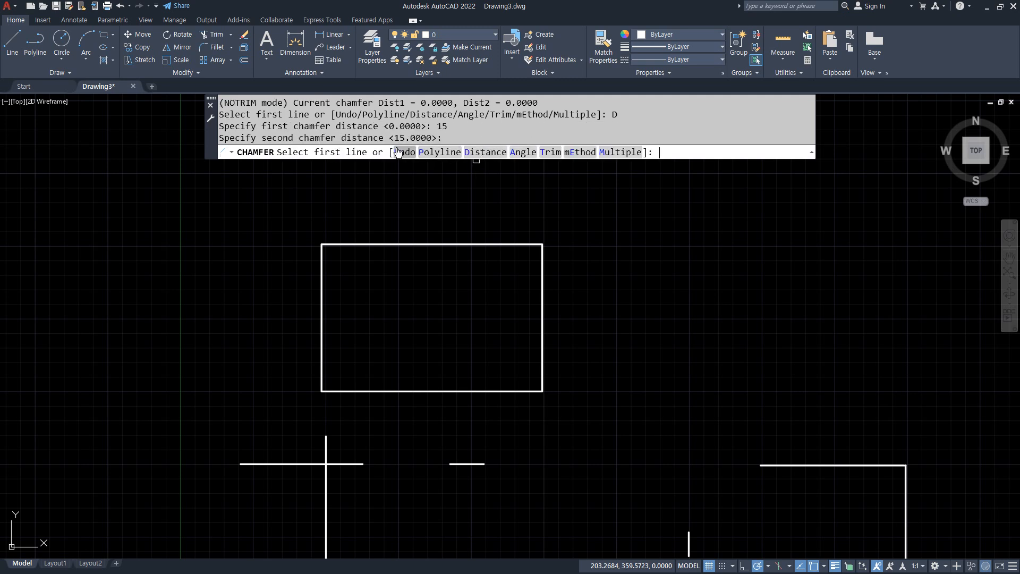
{"action": "left_click", "coordinate": [441, 152]}
{"action": "left_click", "coordinate": [432, 244]}
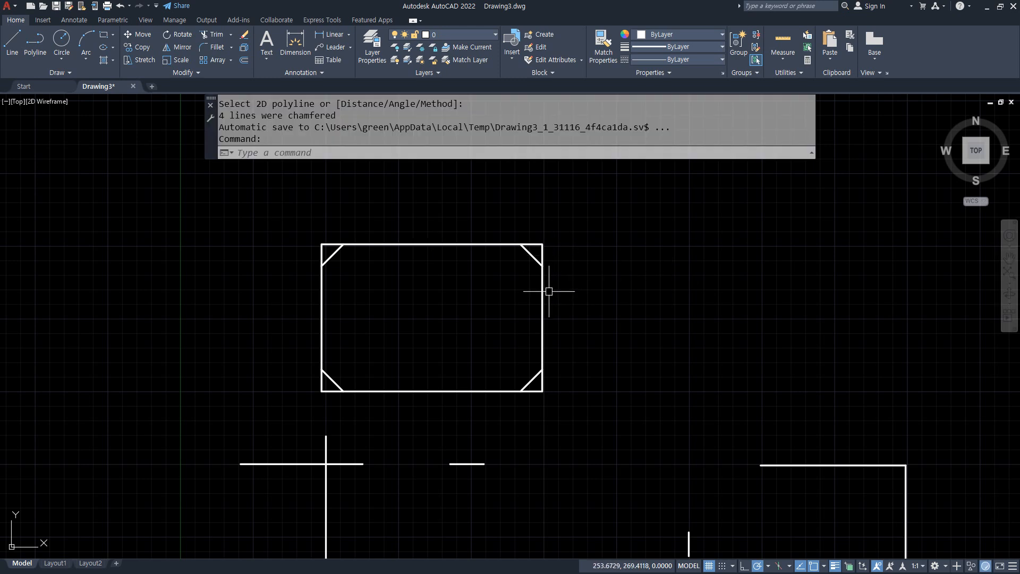
Draw a chamfered rectangle beside the first one with the Rectangle command's Chamfer option, accepting 20 for both distances.
{"action": "middle_click_drag", "start_coordinate": [702, 354], "coordinate": [570, 350]}
{"action": "type", "text": "rec"}
{"action": "key", "text": "Return"}
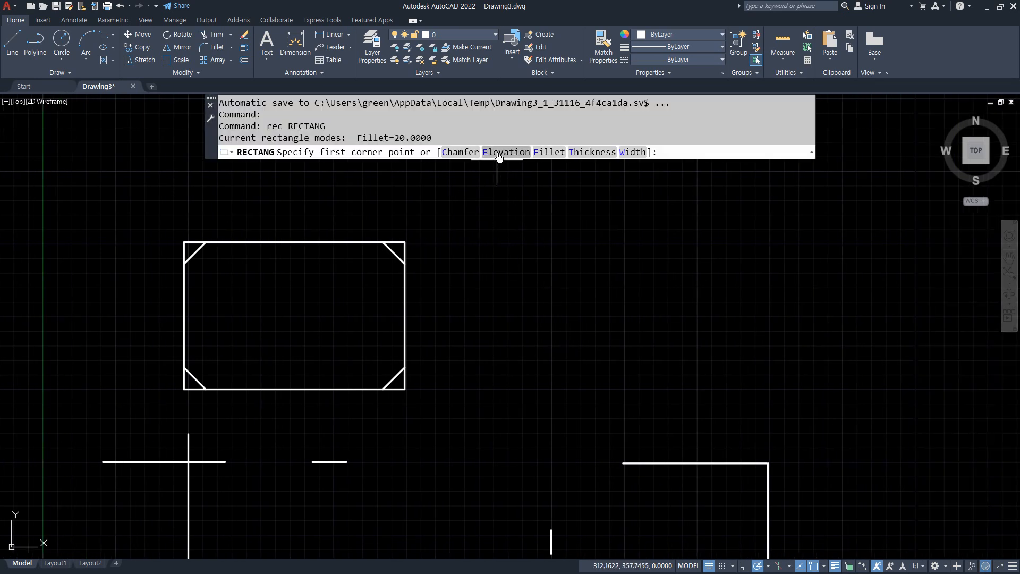
{"action": "left_click", "coordinate": [462, 154]}
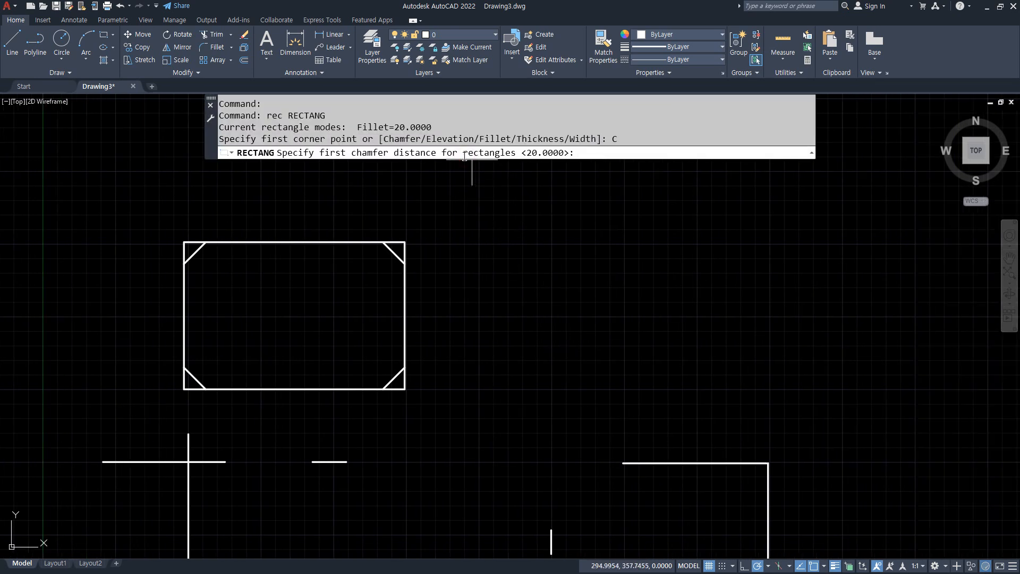
{"action": "key", "text": "Return"}
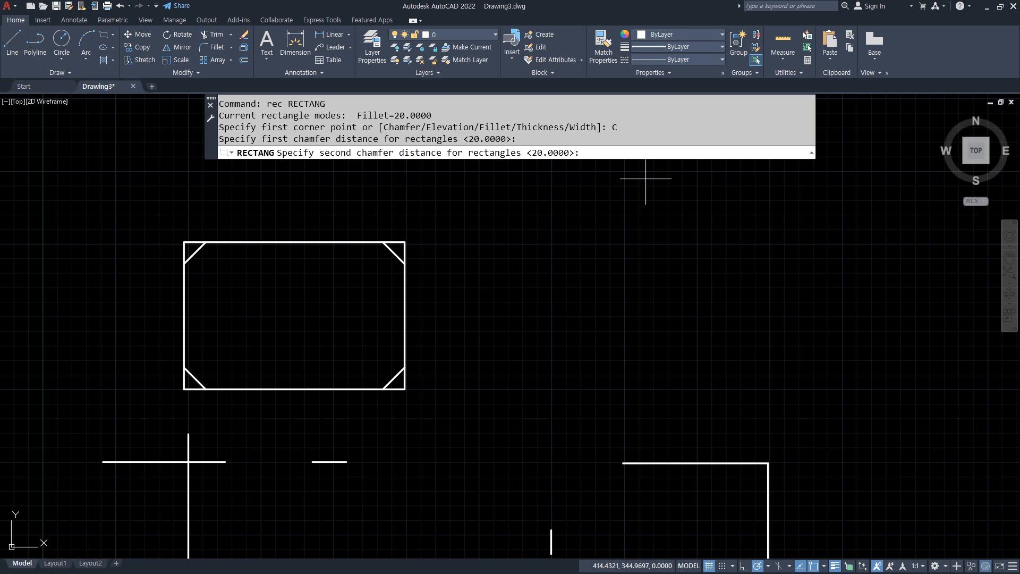
{"action": "key", "text": "Return"}
{"action": "left_click", "coordinate": [492, 243]}
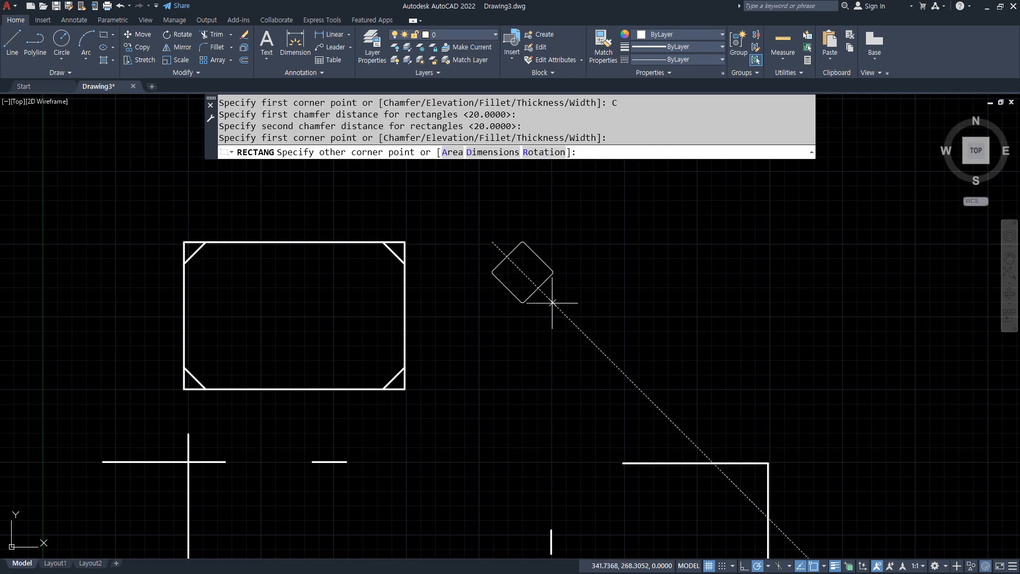
{"action": "left_click", "coordinate": [730, 403]}
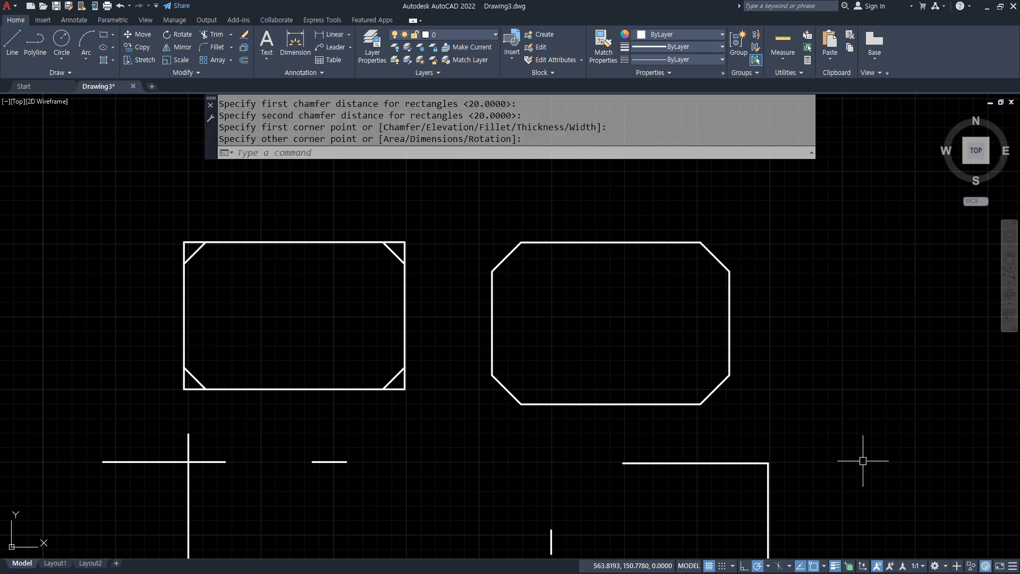
Switch to the Notepad notes, add "(정다각형 POL)" after POLygon in the polyline entry, and widen the window.
{"action": "key", "text": "alt+Tab"}
{"action": "left_click", "coordinate": [828, 240]}
{"action": "type", "text": "ㅈㅓㅇ"}
{"action": "key", "text": "BackSpace"}
{"action": "key", "text": "BackSpace"}
{"action": "key", "text": "BackSpace"}
{"action": "type", "text": "(정다각형 POL)"}
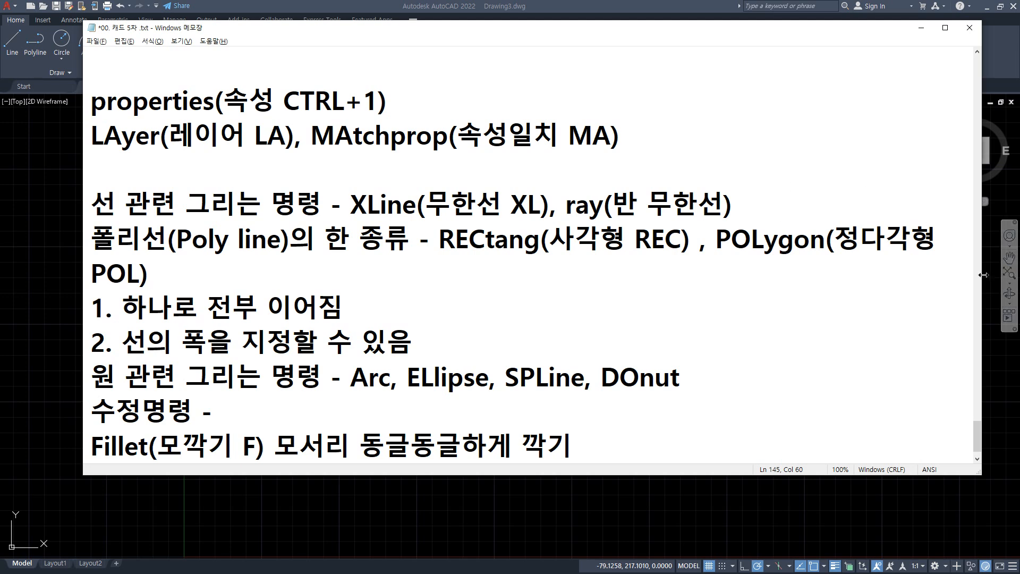
{"action": "left_click_drag", "start_coordinate": [982, 274], "coordinate": [1004, 274]}
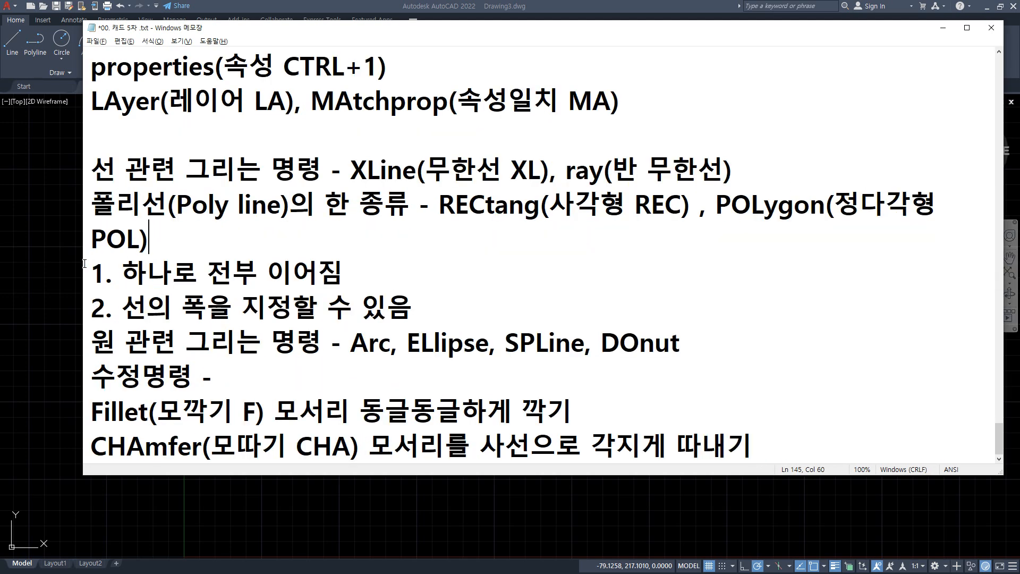
{"action": "left_click_drag", "start_coordinate": [82, 265], "coordinate": [50, 266]}
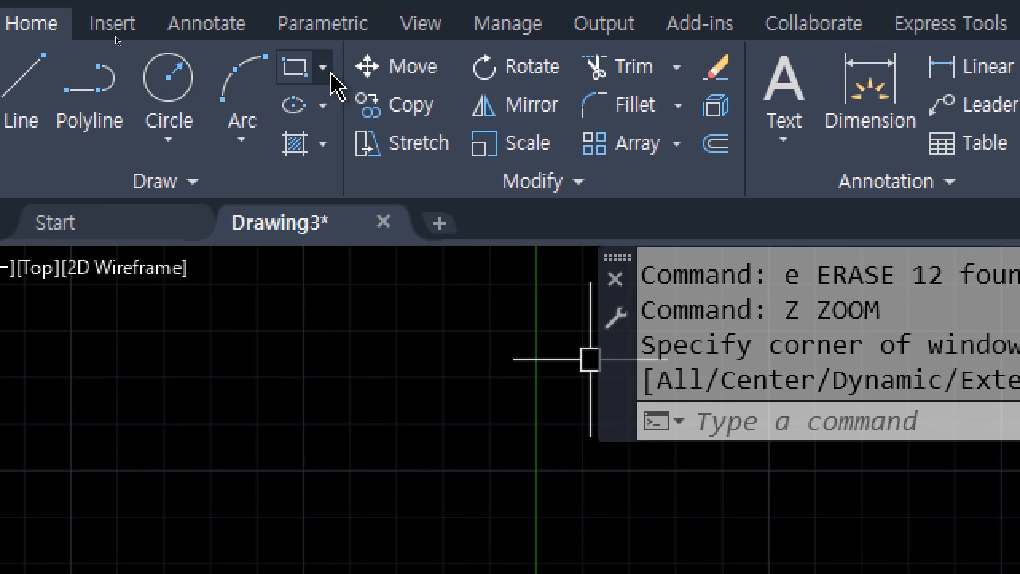
{"action": "left_click", "coordinate": [323, 68]}
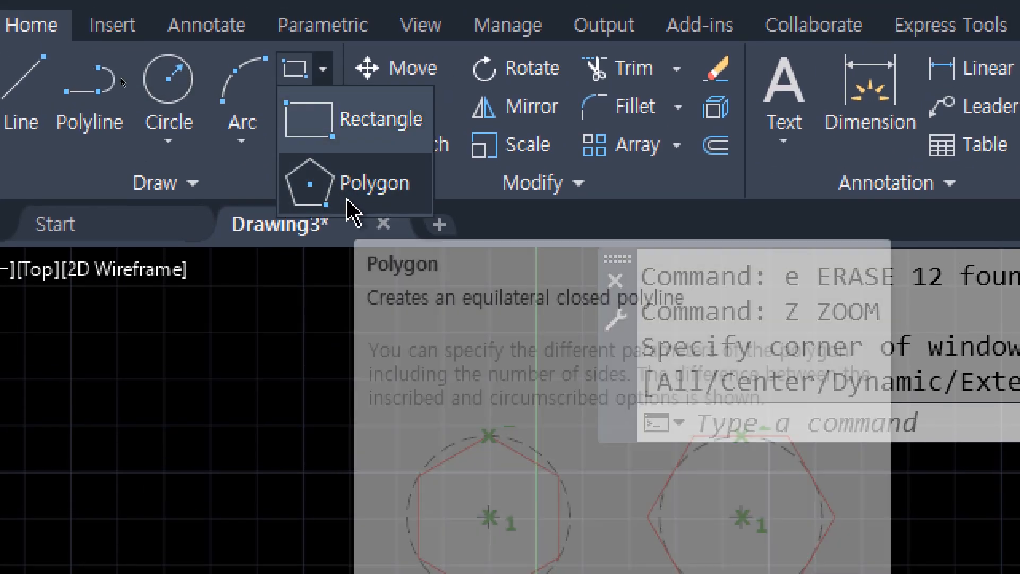
{"action": "key", "text": "Escape"}
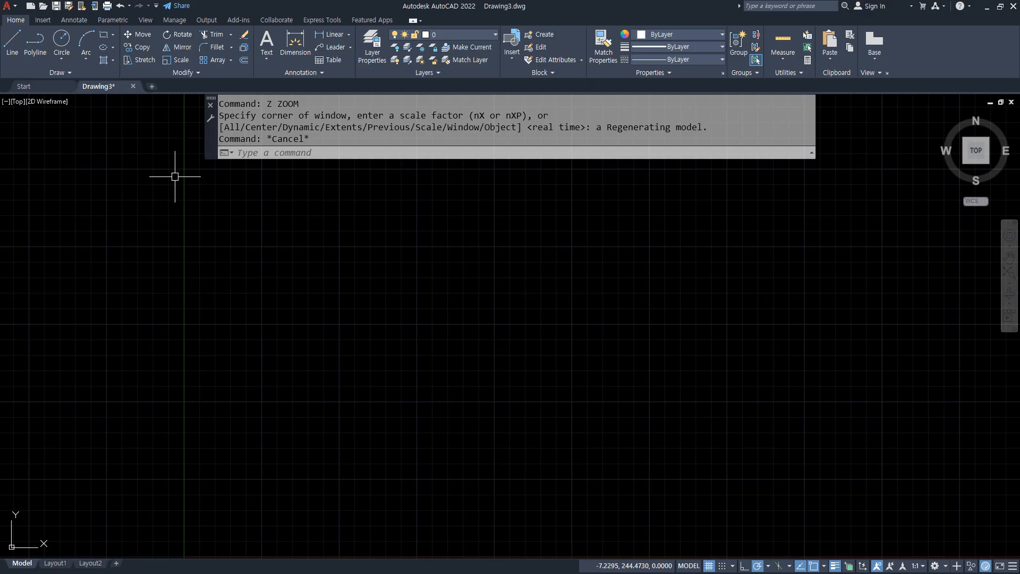
Draw two circles of radius 50 side by side with a gap between them.
{"action": "type", "text": "c"}
{"action": "key", "text": "Return"}
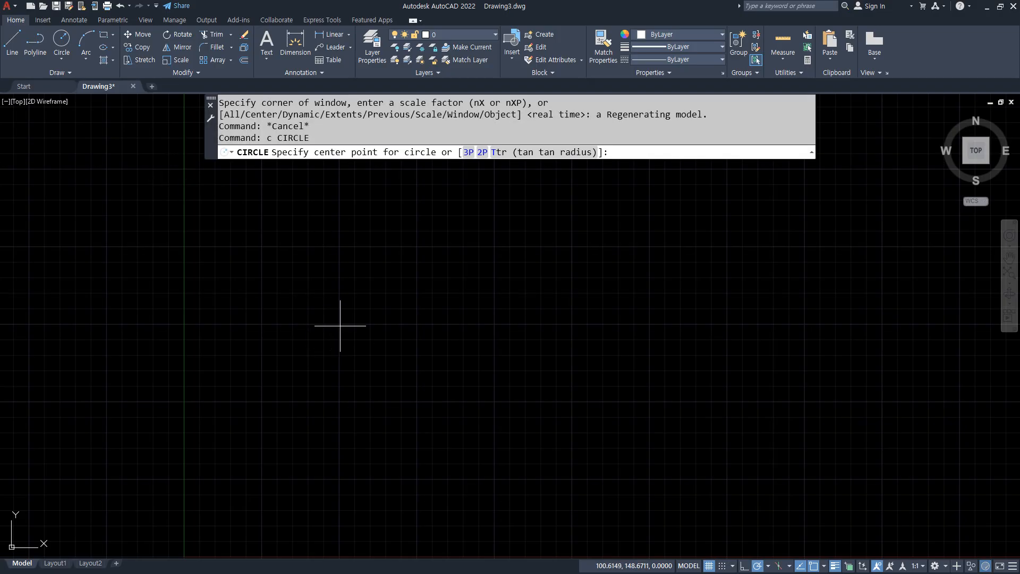
{"action": "left_click", "coordinate": [340, 326]}
{"action": "type", "text": "50"}
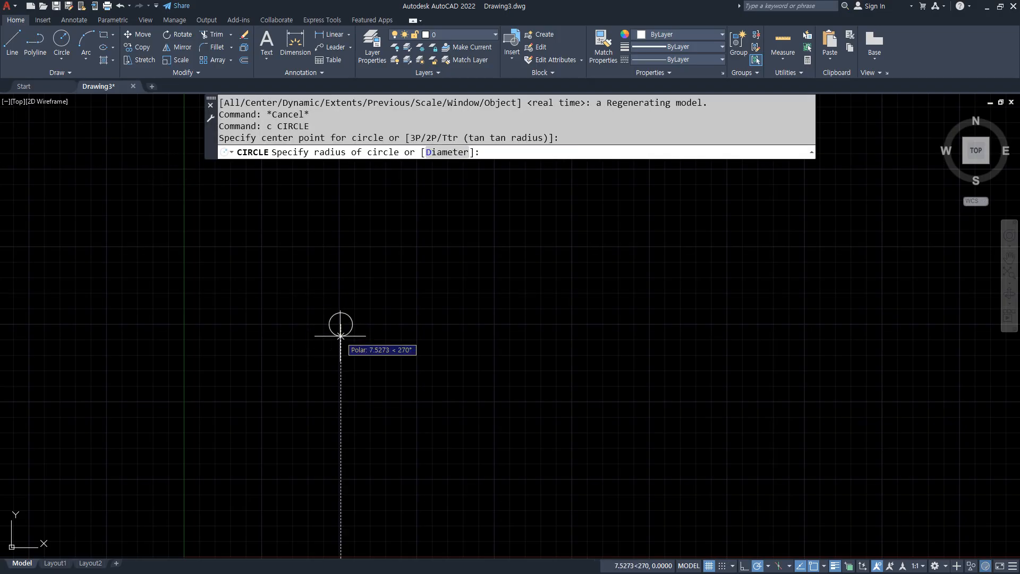
{"action": "key", "text": "Return"}
{"action": "key", "text": "Return"}
{"action": "left_click", "coordinate": [569, 326]}
{"action": "key", "text": "Return"}
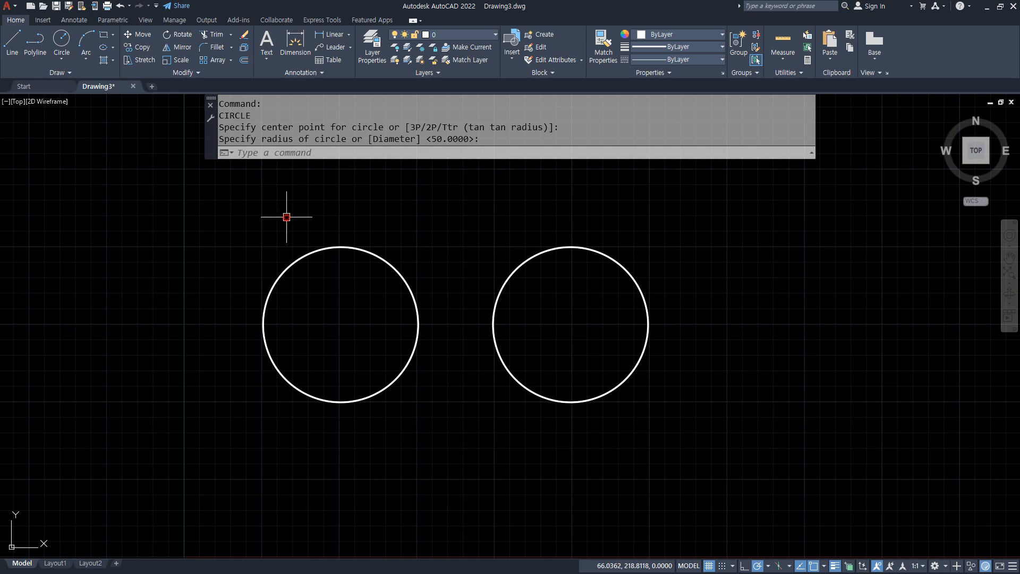
Draw a 6-sided polygon inscribed in the first circle, centred on it, with a radius of 50.
{"action": "type", "text": "pol"}
{"action": "key", "text": "Return"}
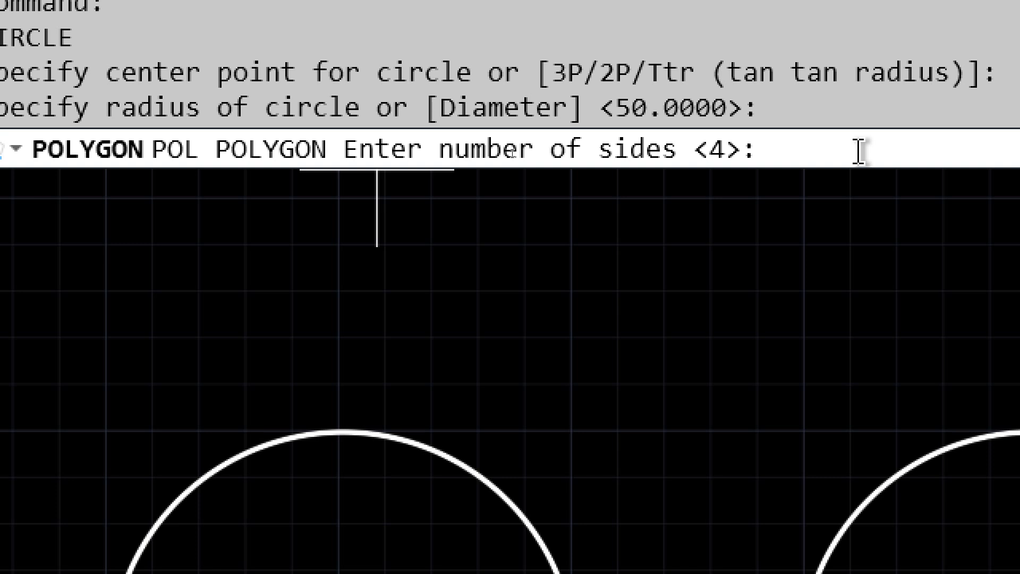
{"action": "type", "text": "6"}
{"action": "key", "text": "Return"}
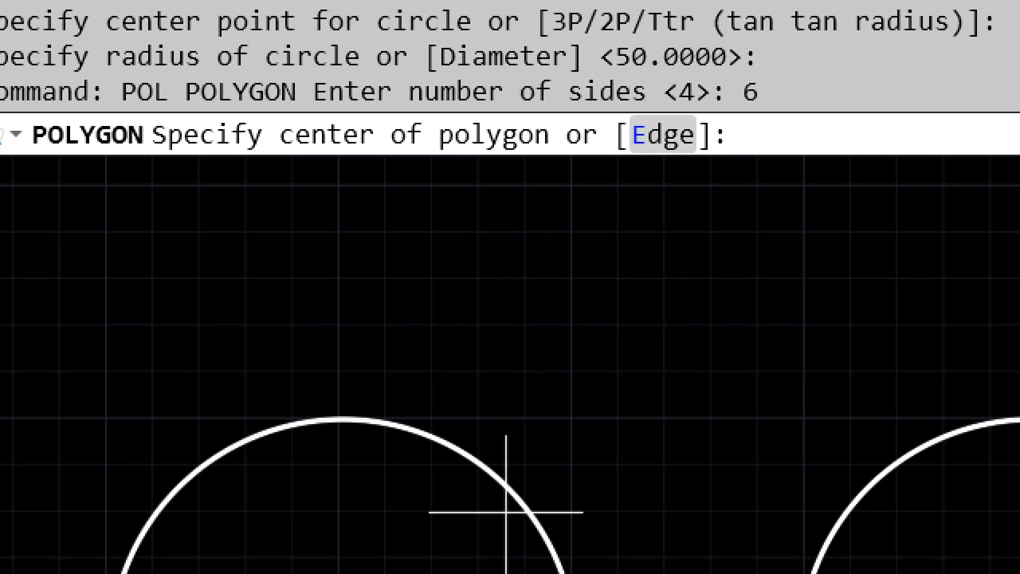
{"action": "left_click", "coordinate": [343, 335]}
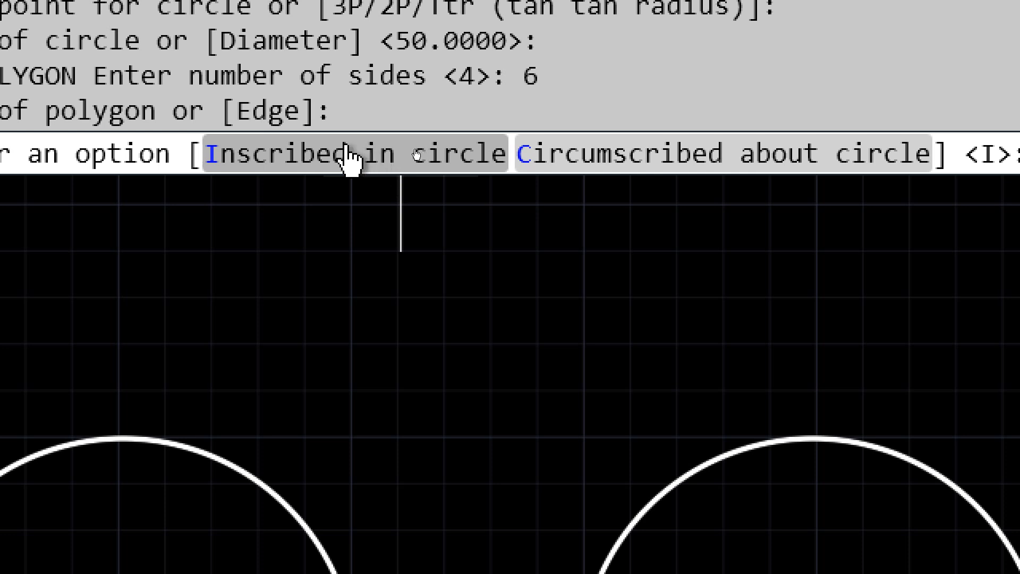
{"action": "left_click", "coordinate": [343, 159]}
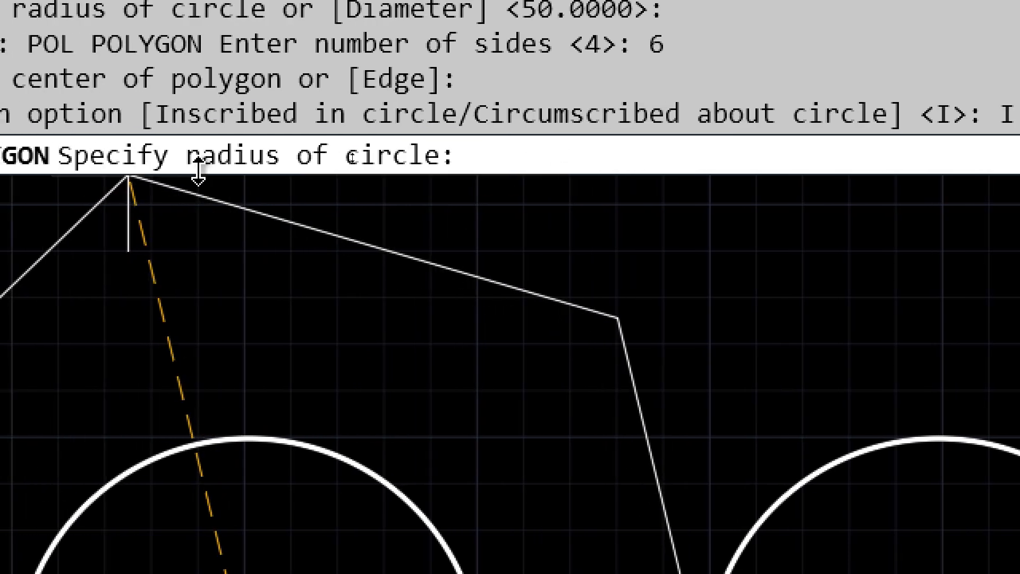
{"action": "type", "text": "50"}
{"action": "key", "text": "Return"}
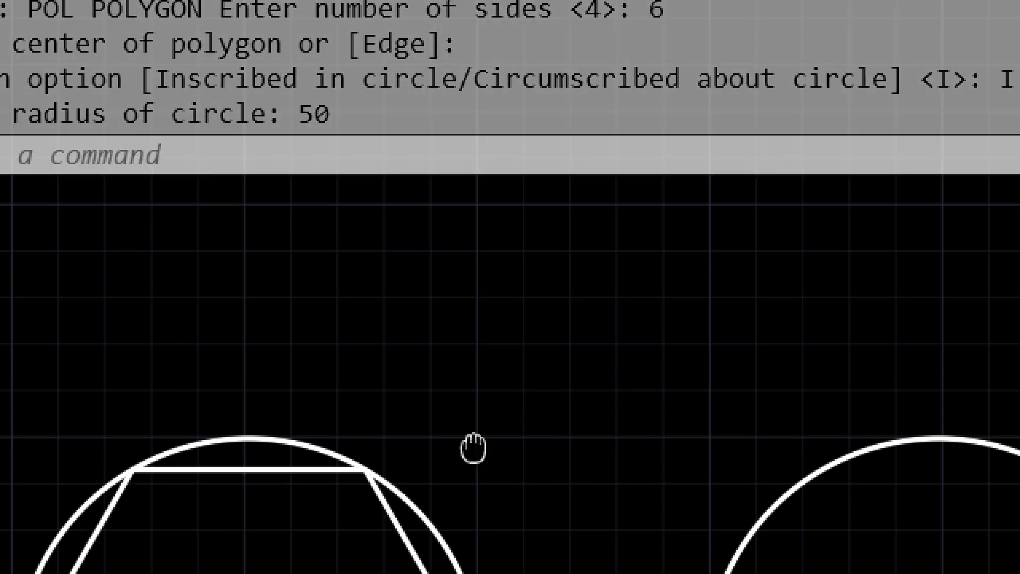
Draw a 6-sided polygon circumscribed about the second circle, centred on it, with a radius of 50.
{"action": "middle_click_drag", "start_coordinate": [473, 448], "coordinate": [569, 239]}
{"action": "scroll", "coordinate": [508, 414], "scroll_direction": "down", "scroll_amount": 2}
{"action": "middle_click_drag", "start_coordinate": [505, 433], "coordinate": [470, 381]}
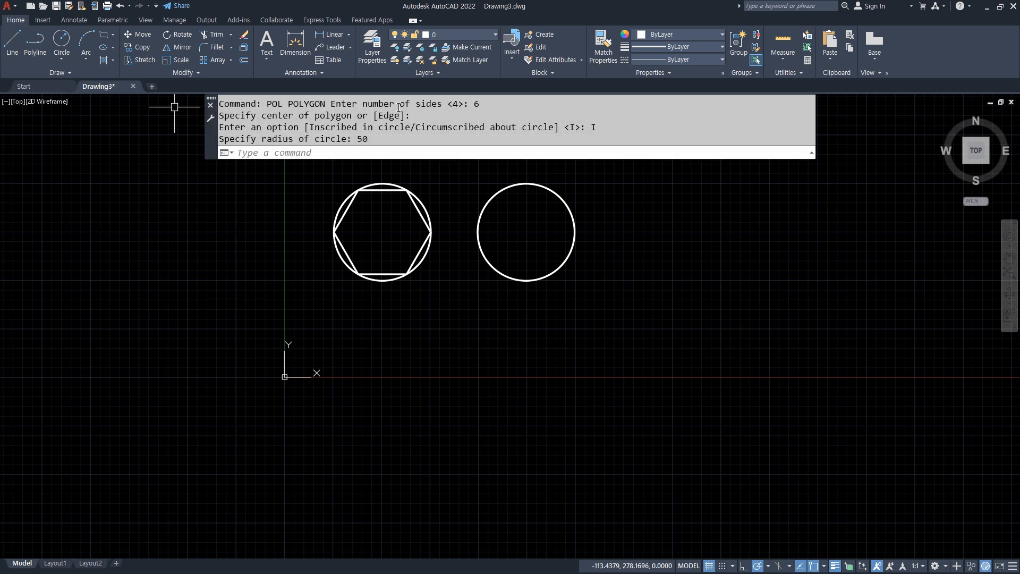
{"action": "left_click", "coordinate": [421, 153]}
{"action": "key", "text": "Return"}
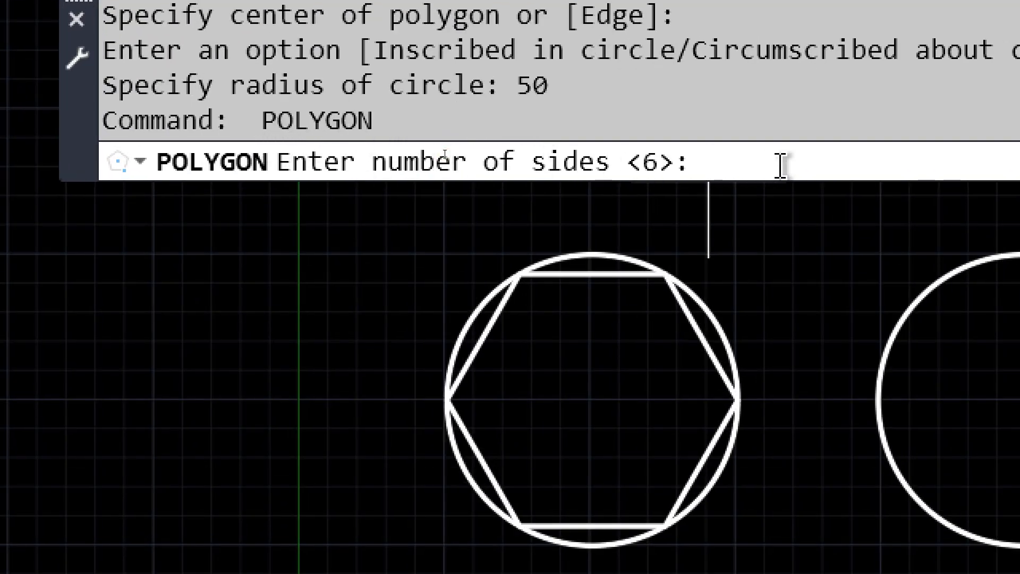
{"action": "key", "text": "Return"}
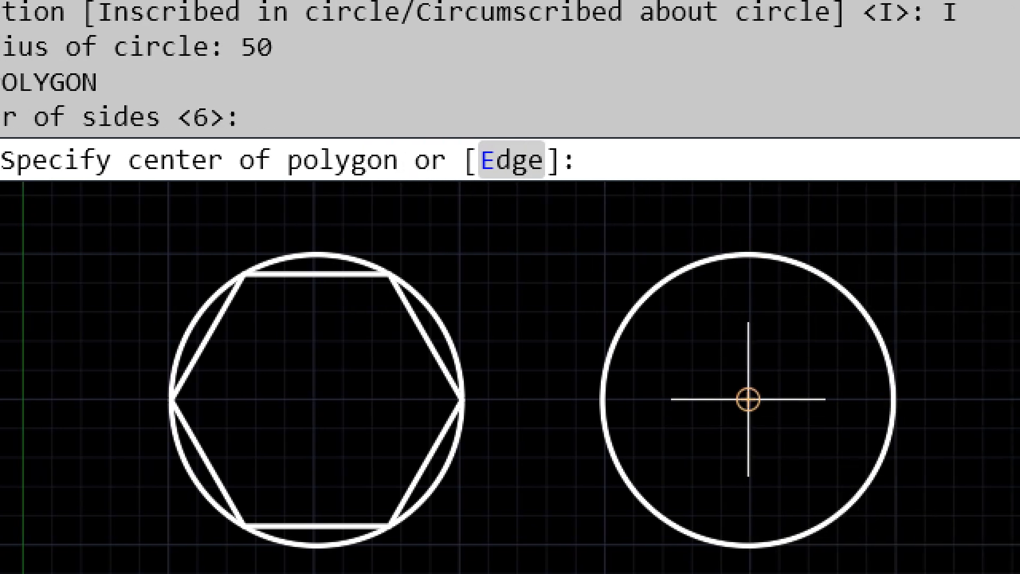
{"action": "left_click", "coordinate": [748, 398]}
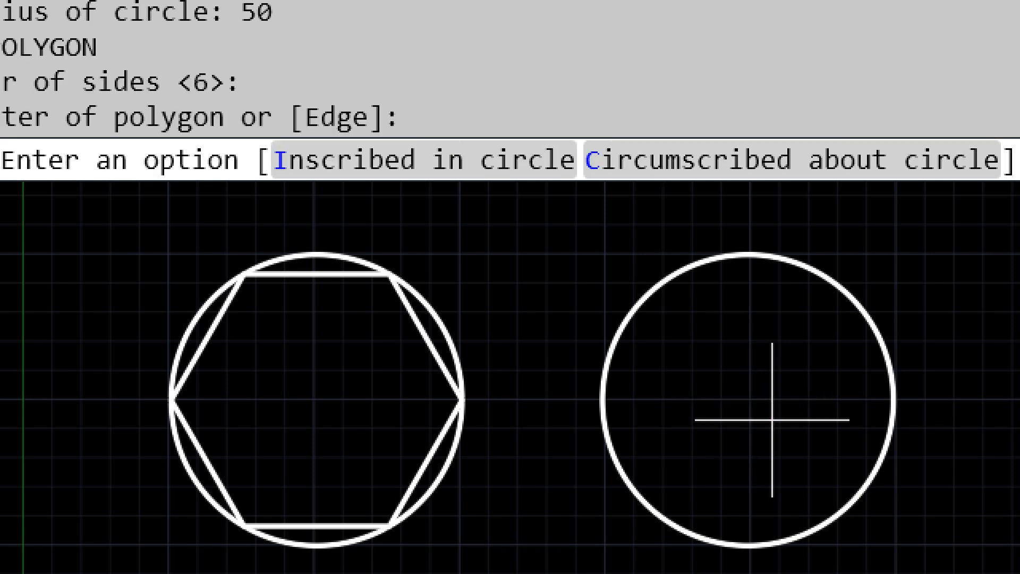
{"action": "left_click", "coordinate": [691, 170]}
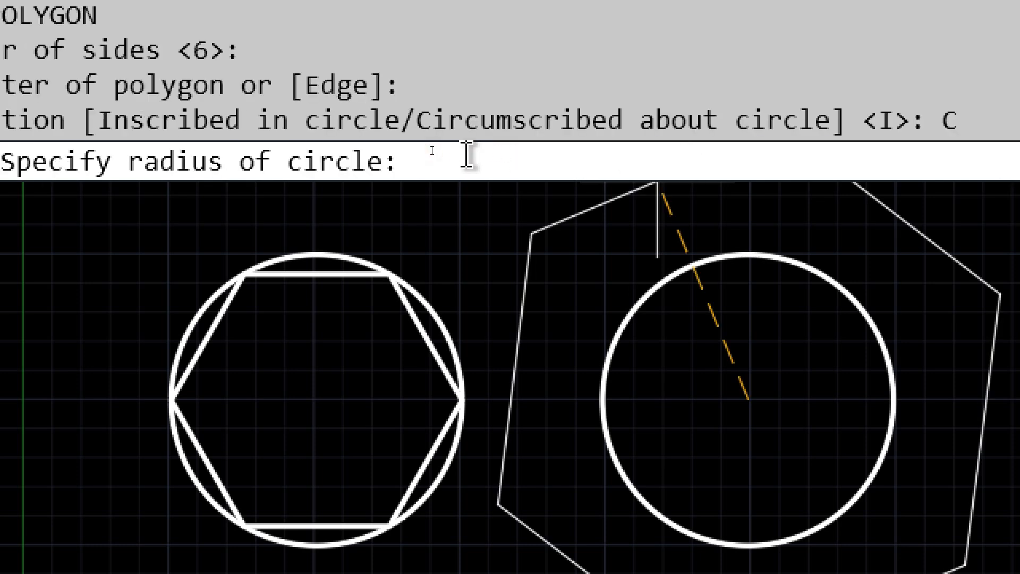
{"action": "type", "text": "50"}
{"action": "key", "text": "Return"}
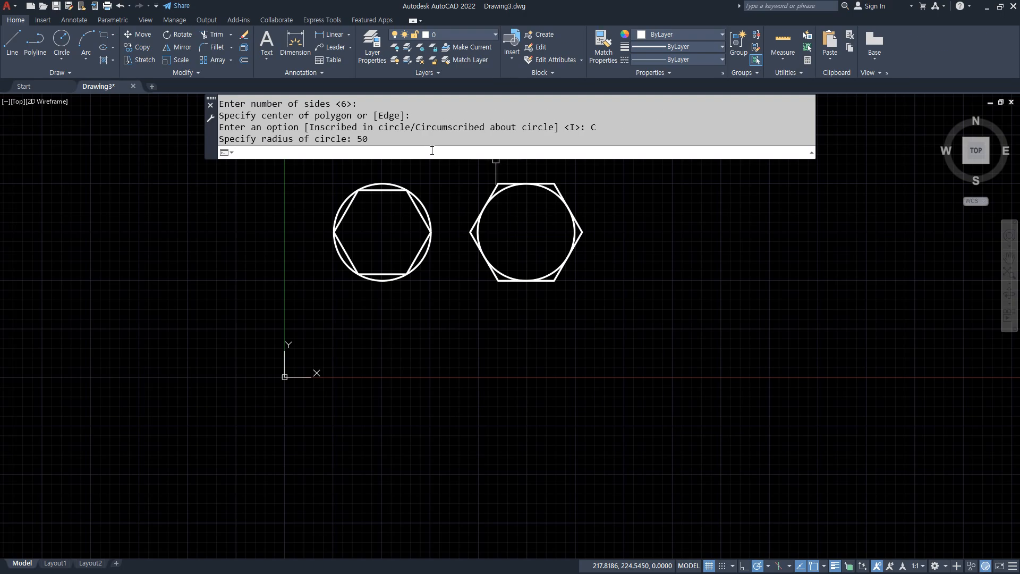
{"action": "middle_click_drag", "start_coordinate": [555, 227], "coordinate": [479, 234]}
{"action": "scroll", "coordinate": [478, 235], "scroll_direction": "up", "scroll_amount": 2}
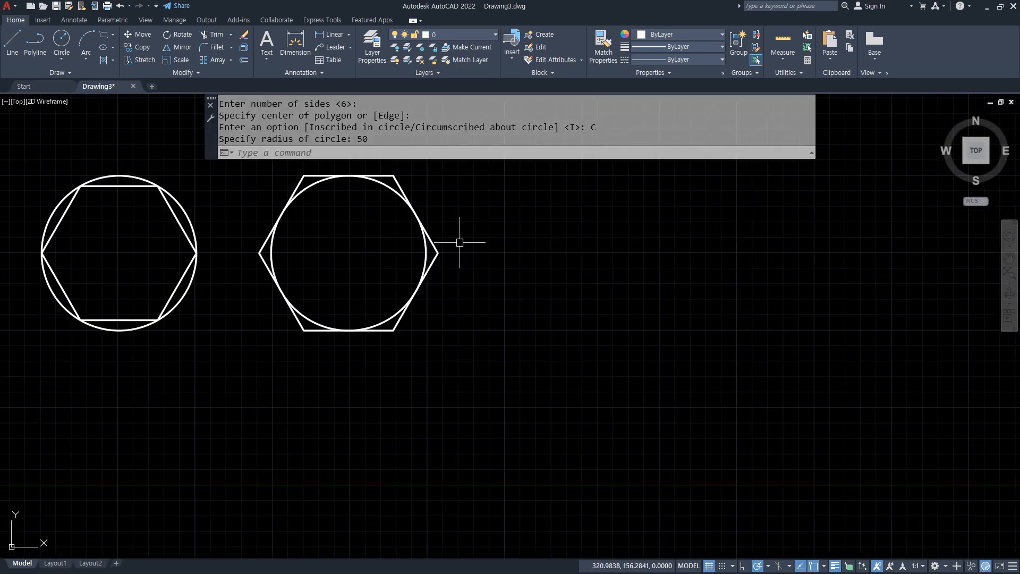
{"action": "key", "text": "alt"}
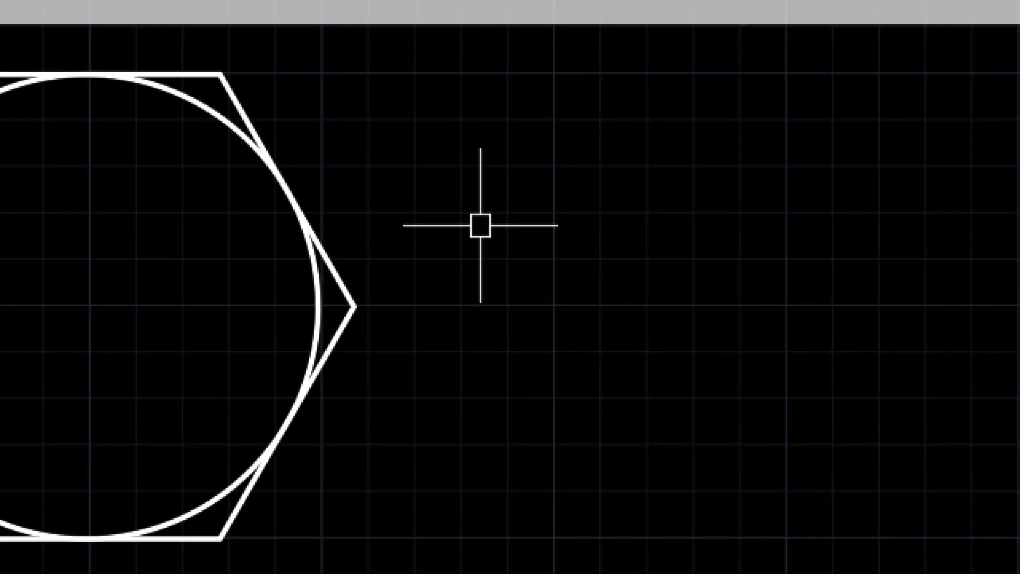
{"action": "scroll", "coordinate": [475, 222], "scroll_direction": "down", "scroll_amount": 2}
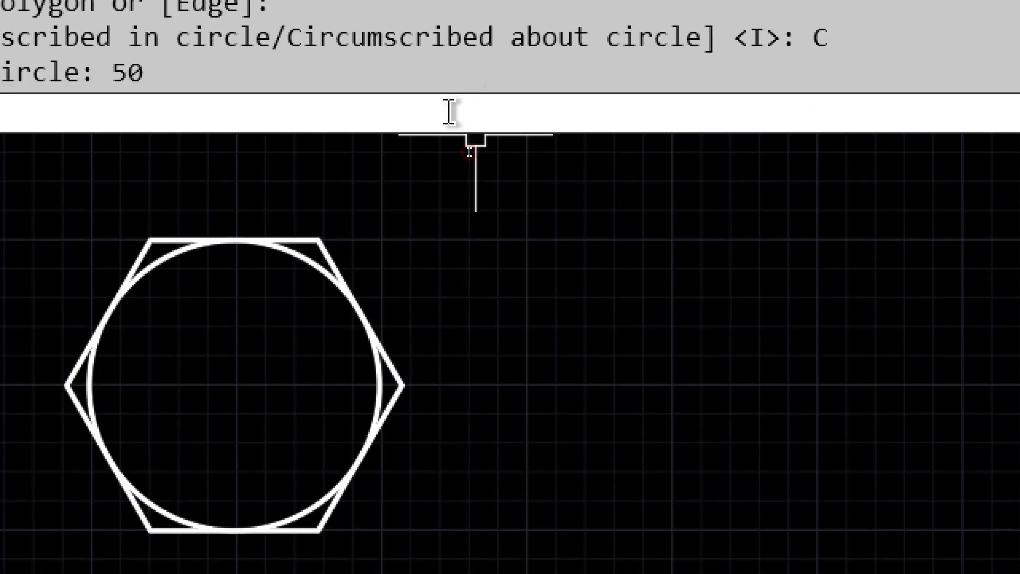
{"action": "key", "text": "Return"}
{"action": "key", "text": "Return"}
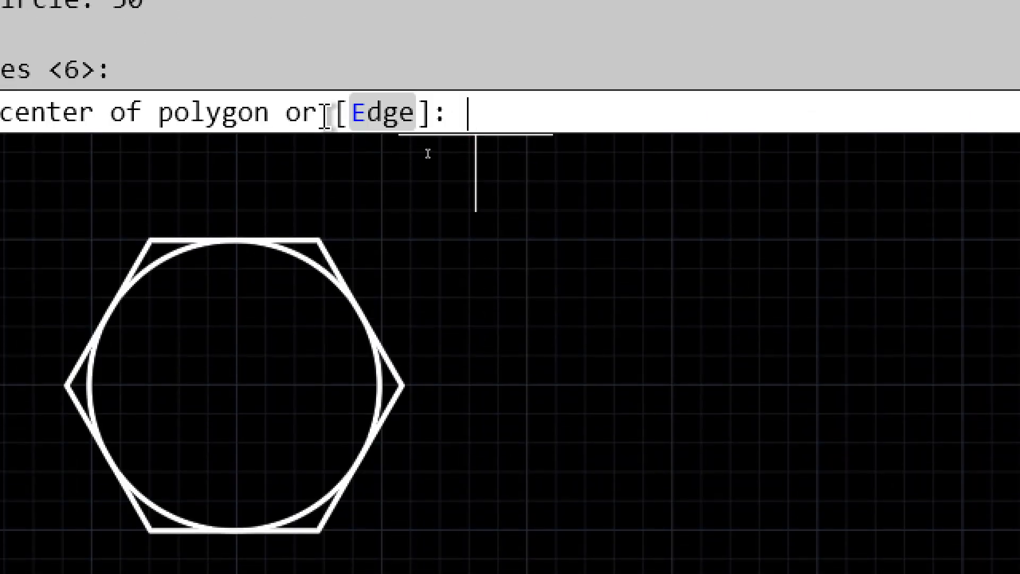
{"action": "left_click", "coordinate": [378, 121]}
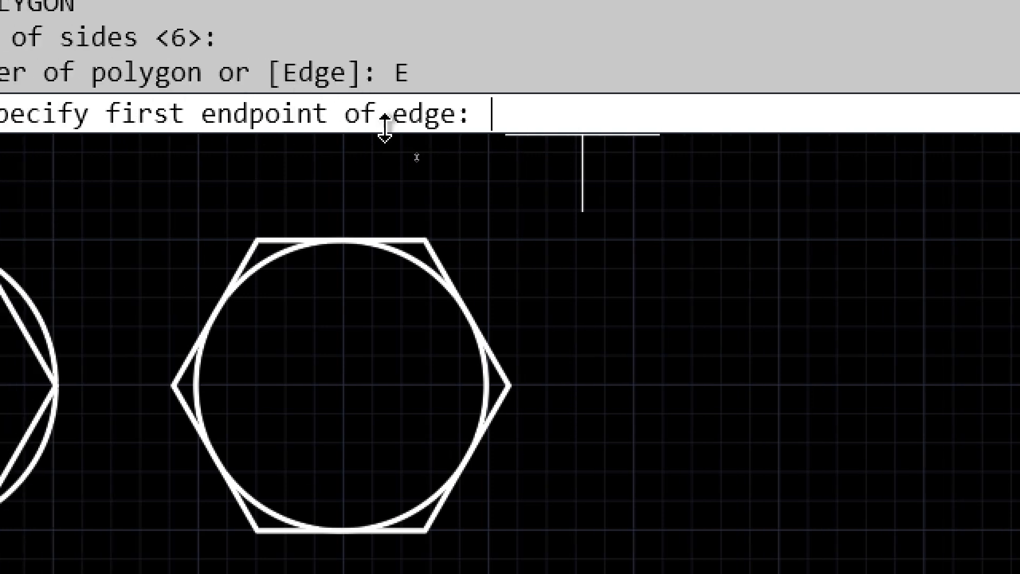
{"action": "middle_click_drag", "start_coordinate": [607, 451], "coordinate": [526, 394]}
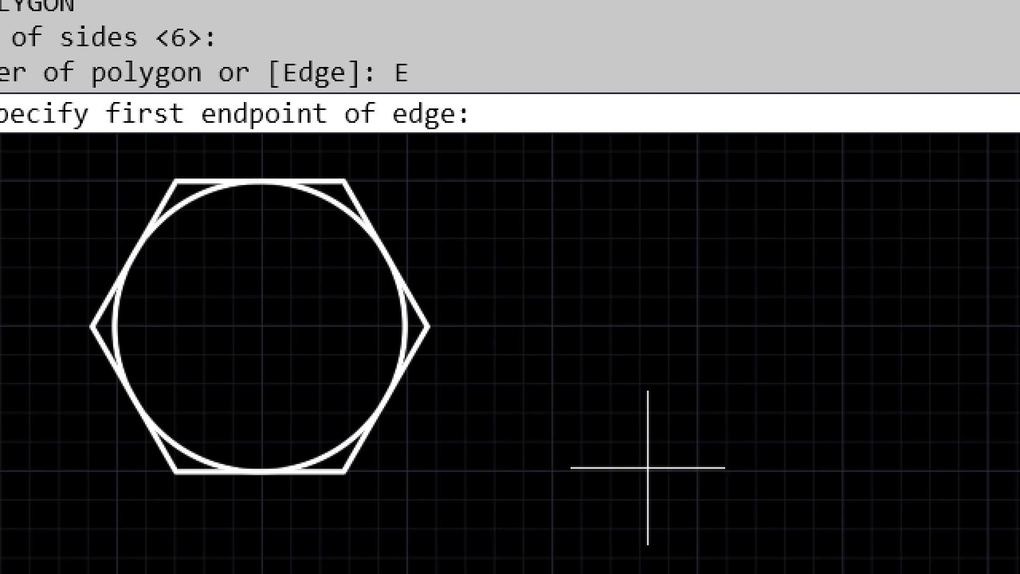
{"action": "left_click", "coordinate": [648, 468]}
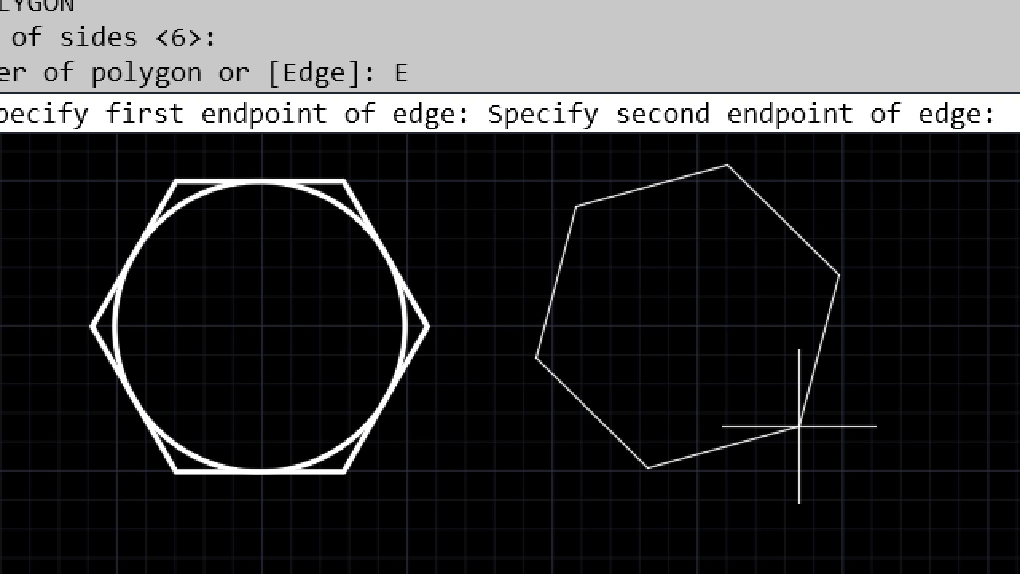
{"action": "type", "text": "@"}
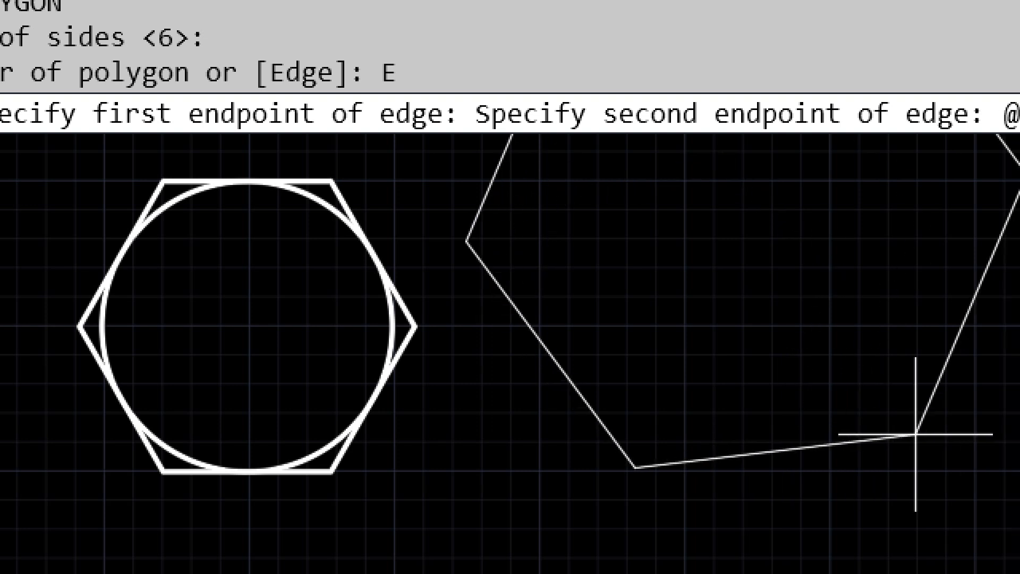
{"action": "type", "text": "50<0"}
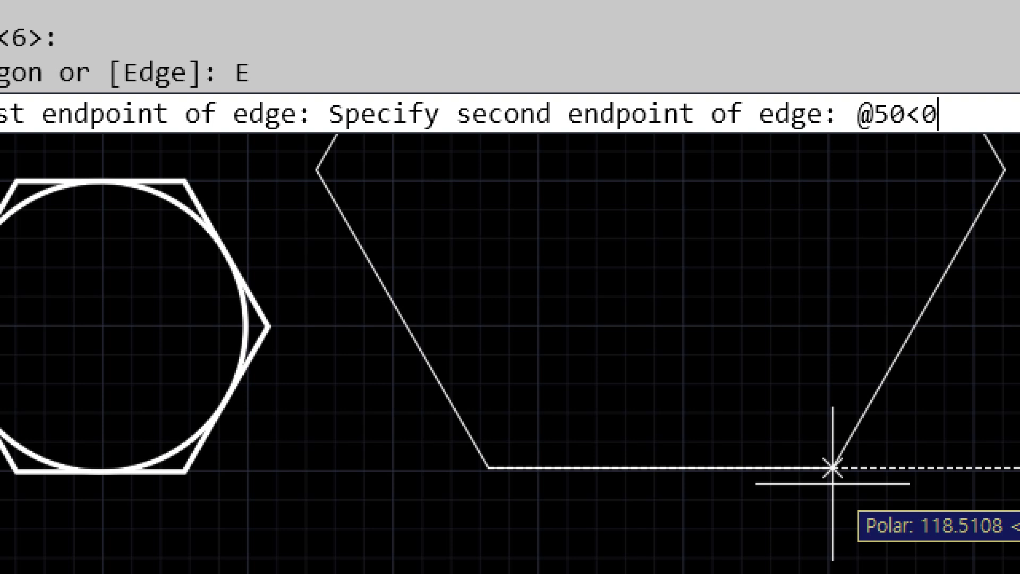
{"action": "key", "text": "Return"}
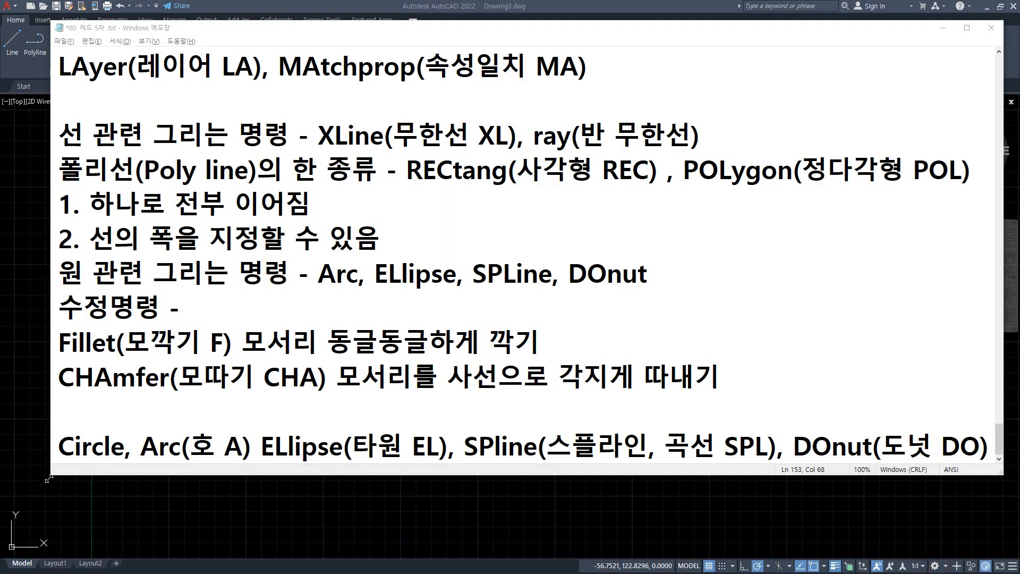
Highlight the curve command entries from Arc to DOnut on the last line of the Notepad notes.
{"action": "left_click_drag", "start_coordinate": [147, 442], "coordinate": [574, 446]}
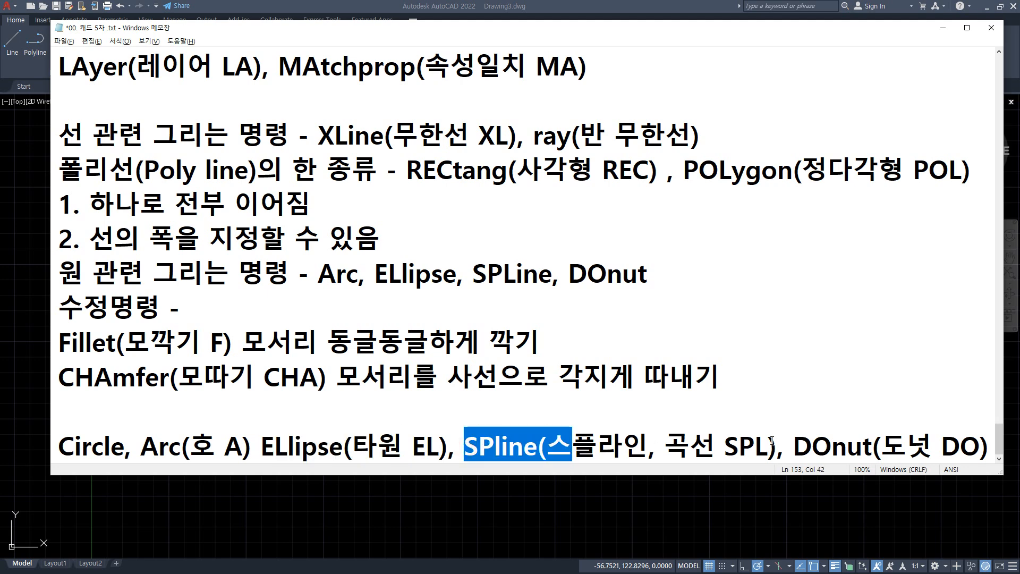
{"action": "left_click_drag", "start_coordinate": [776, 445], "coordinate": [879, 441]}
{"action": "left_click", "coordinate": [920, 439]}
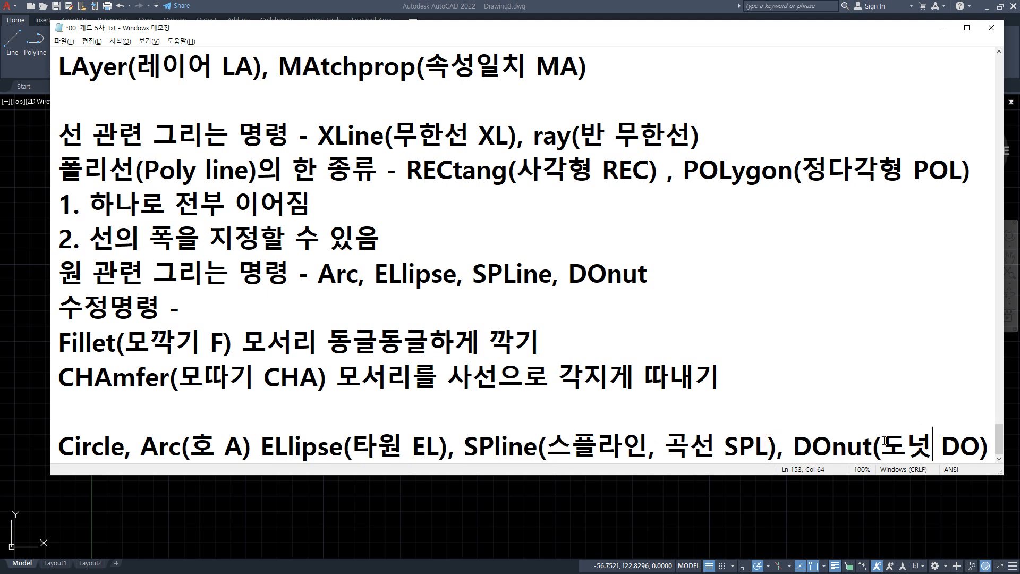
{"action": "left_click_drag", "start_coordinate": [793, 445], "coordinate": [898, 446]}
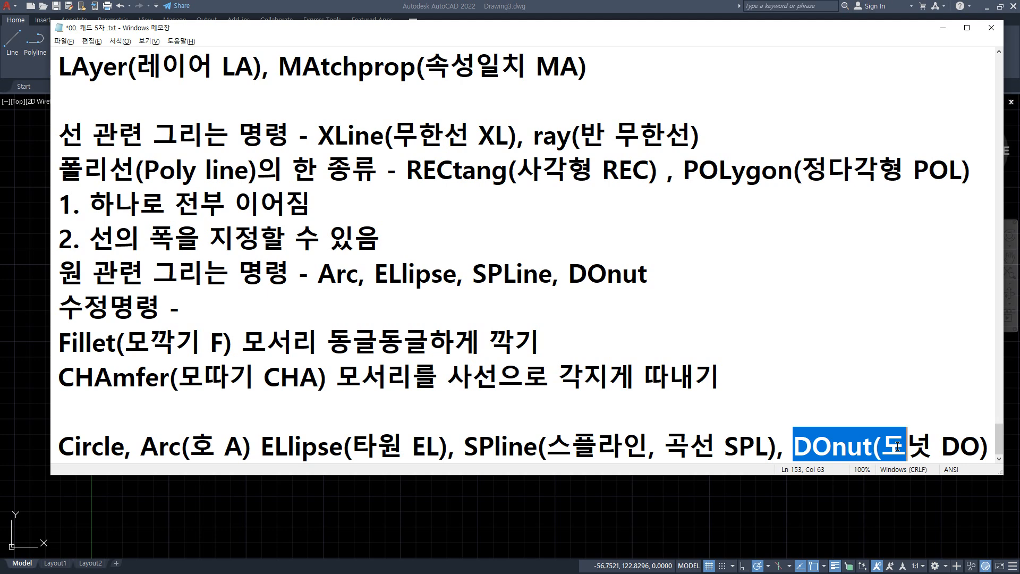
Switch to AutoCAD and place three donuts in a row with inside diameter 30 and outside diameter 50.
{"action": "left_click", "coordinate": [633, 520]}
{"action": "type", "text": "DO"}
{"action": "key", "text": "Return"}
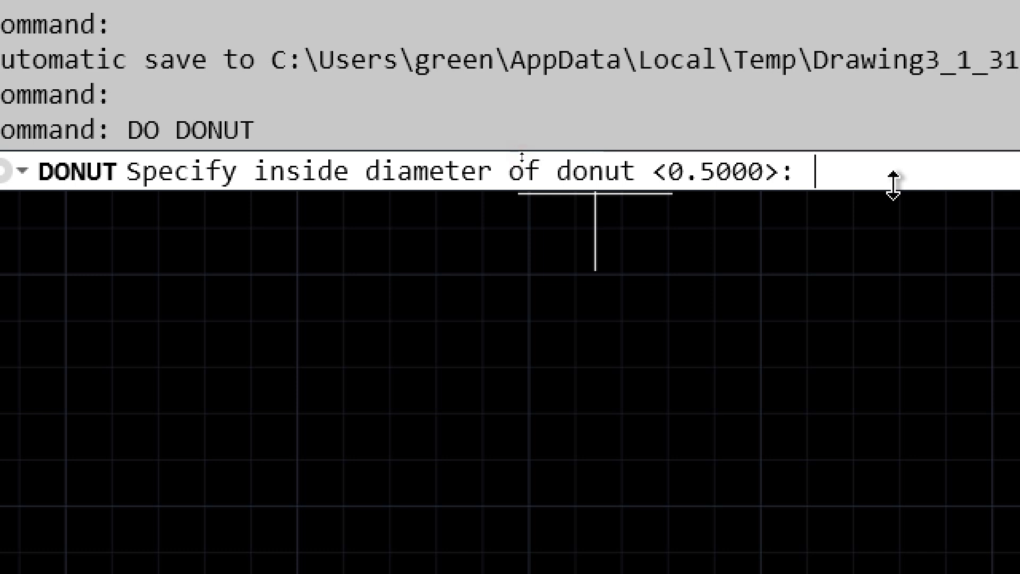
{"action": "type", "text": "30"}
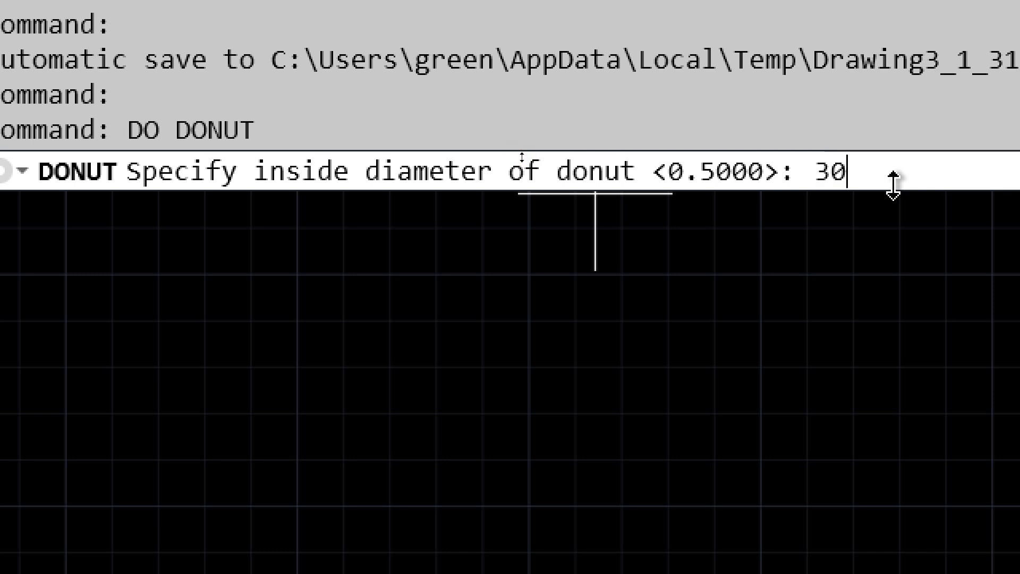
{"action": "key", "text": "Return"}
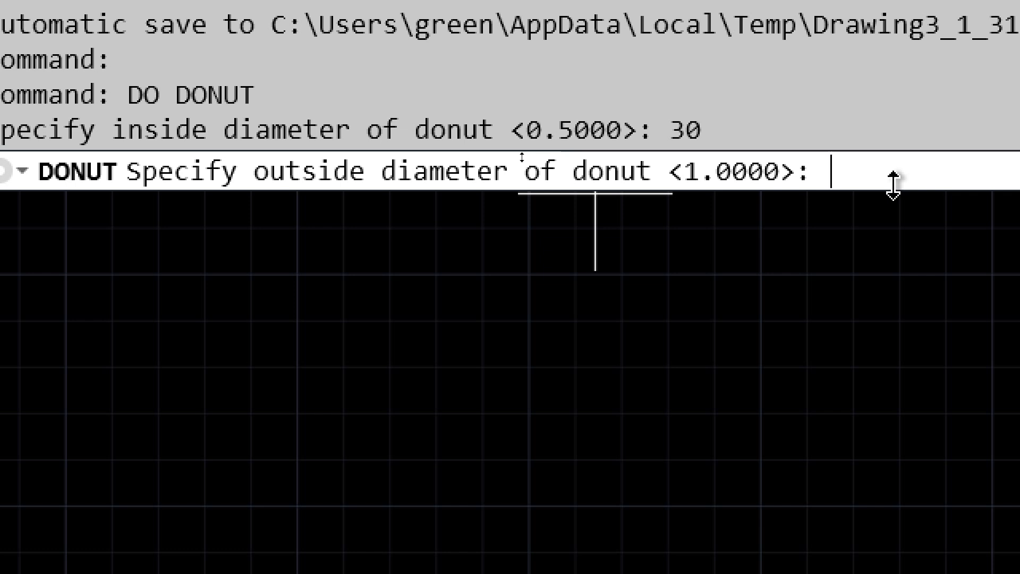
{"action": "type", "text": "50"}
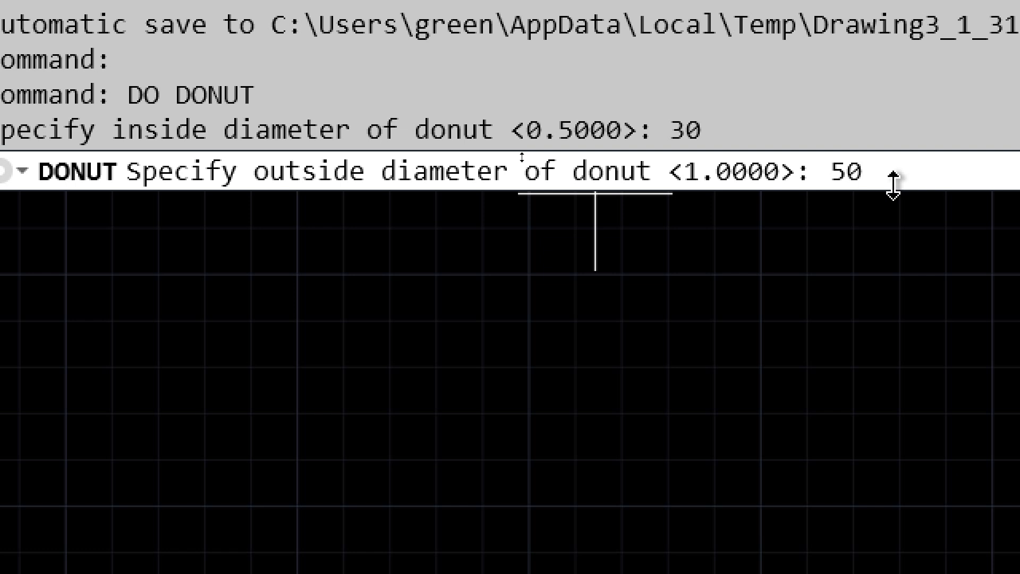
{"action": "key", "text": "Return"}
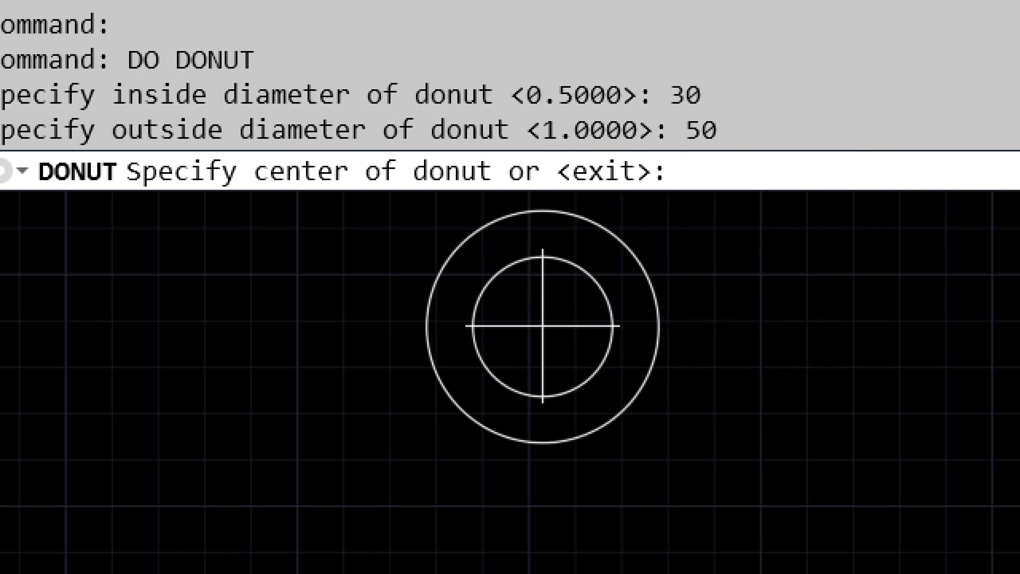
{"action": "left_click", "coordinate": [282, 325]}
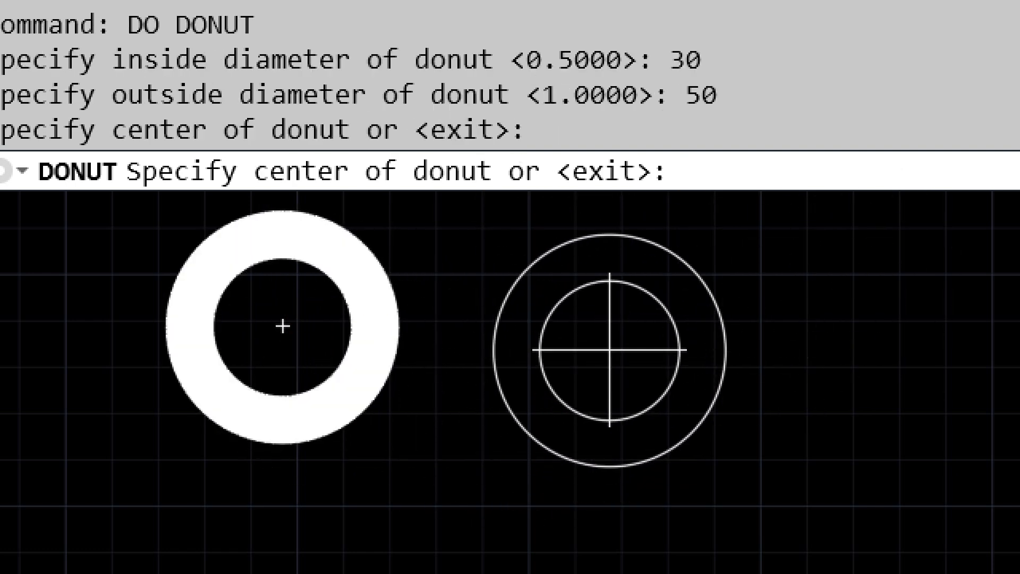
{"action": "left_click", "coordinate": [609, 350]}
{"action": "left_click", "coordinate": [917, 357]}
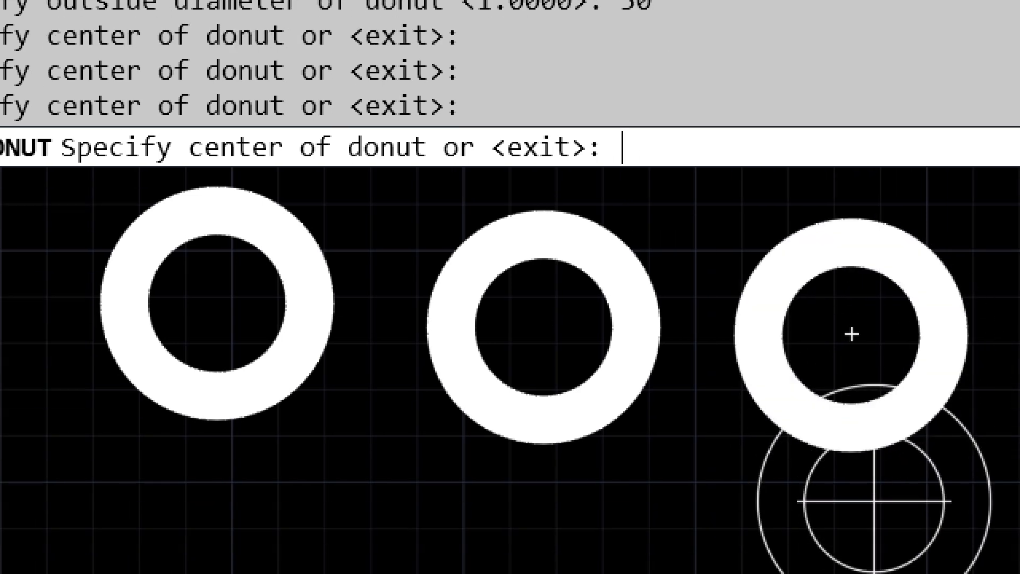
{"action": "key", "text": "Return"}
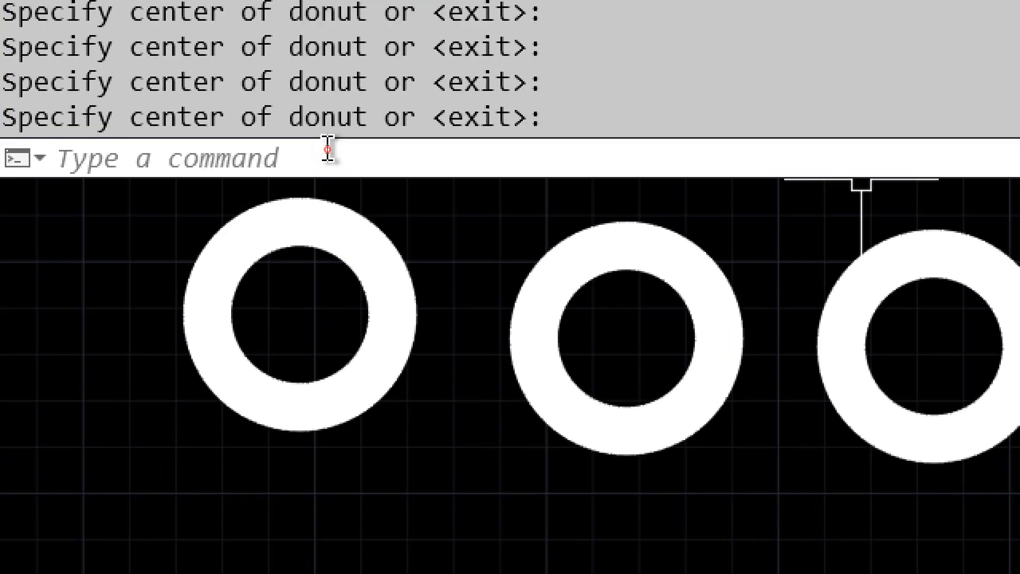
Place three donuts in a row below the first ones, with inside diameter 50 and outside diameter 30.
{"action": "left_click", "coordinate": [328, 150]}
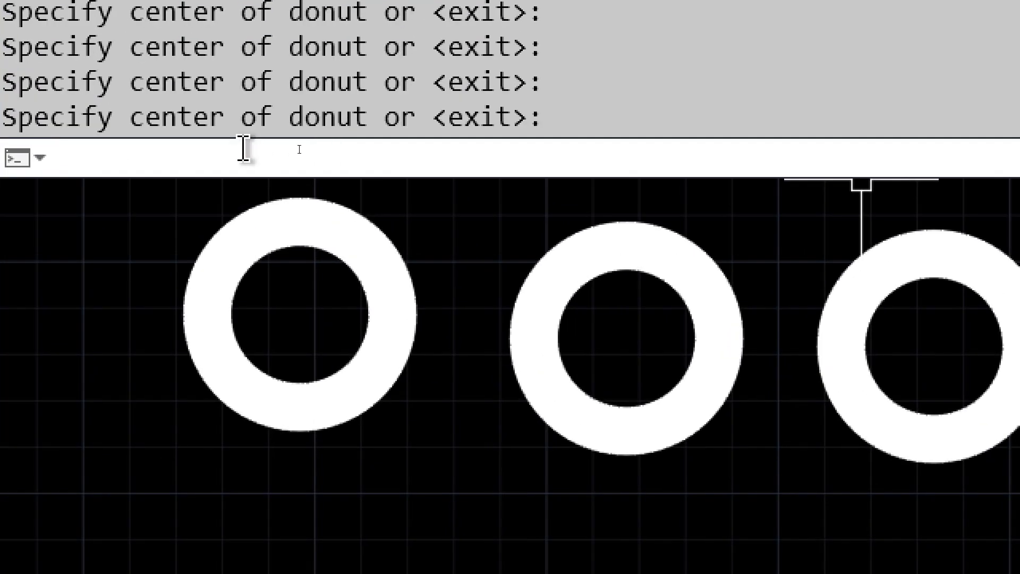
{"action": "type", "text": "do"}
{"action": "key", "text": "Return"}
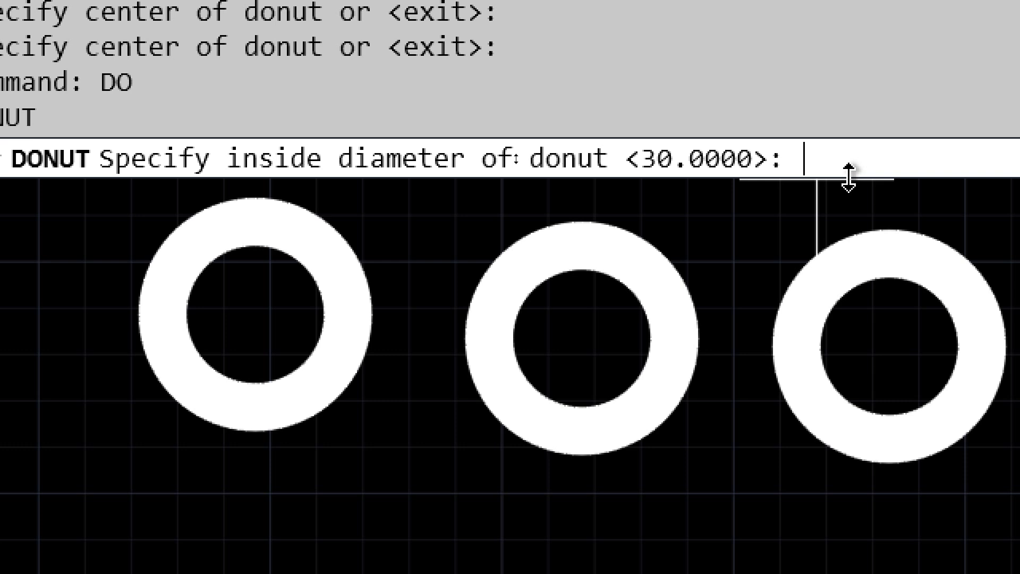
{"action": "type", "text": "50"}
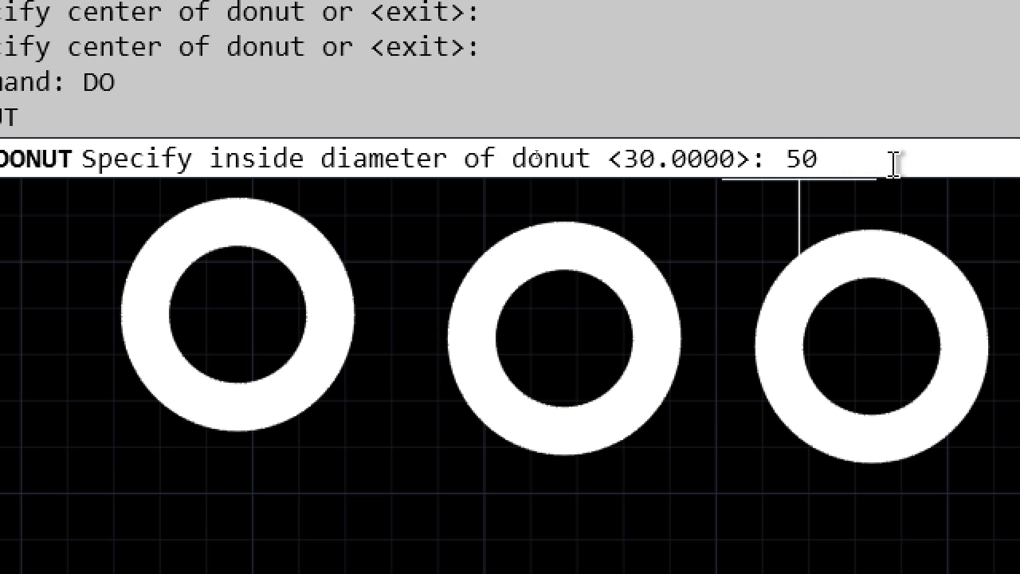
{"action": "key", "text": "Return"}
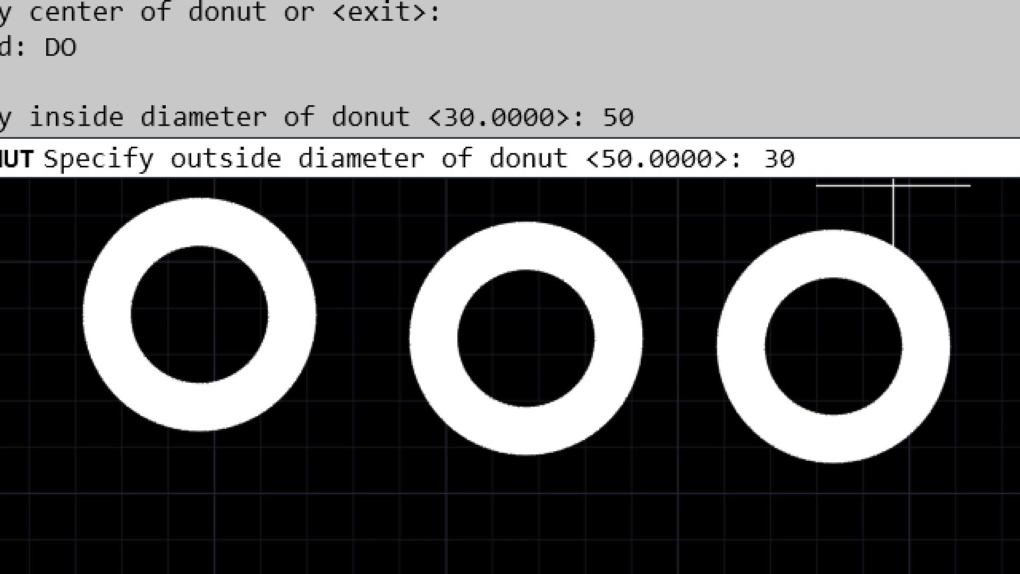
{"action": "key", "text": "Return"}
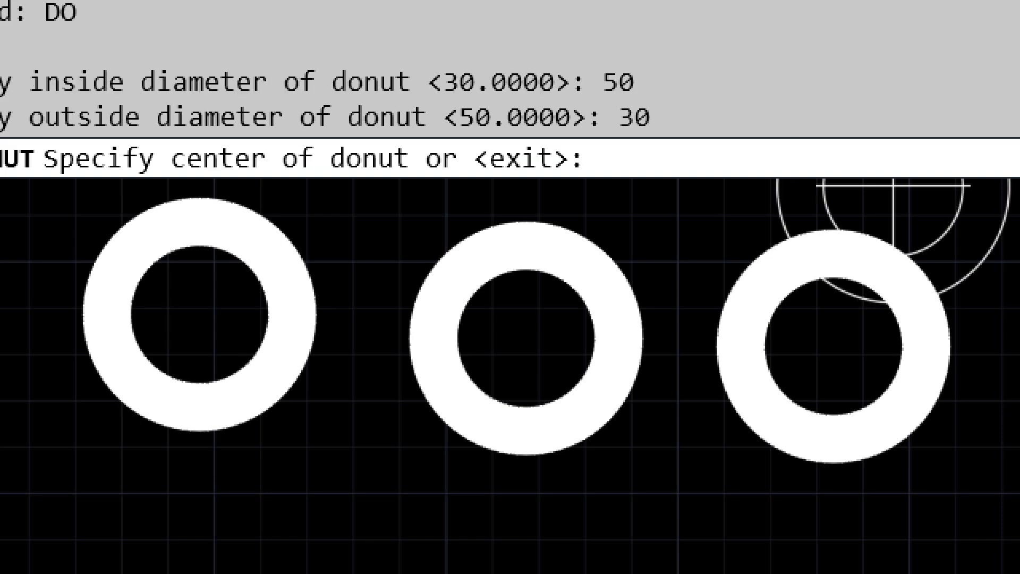
{"action": "left_click", "coordinate": [252, 336]}
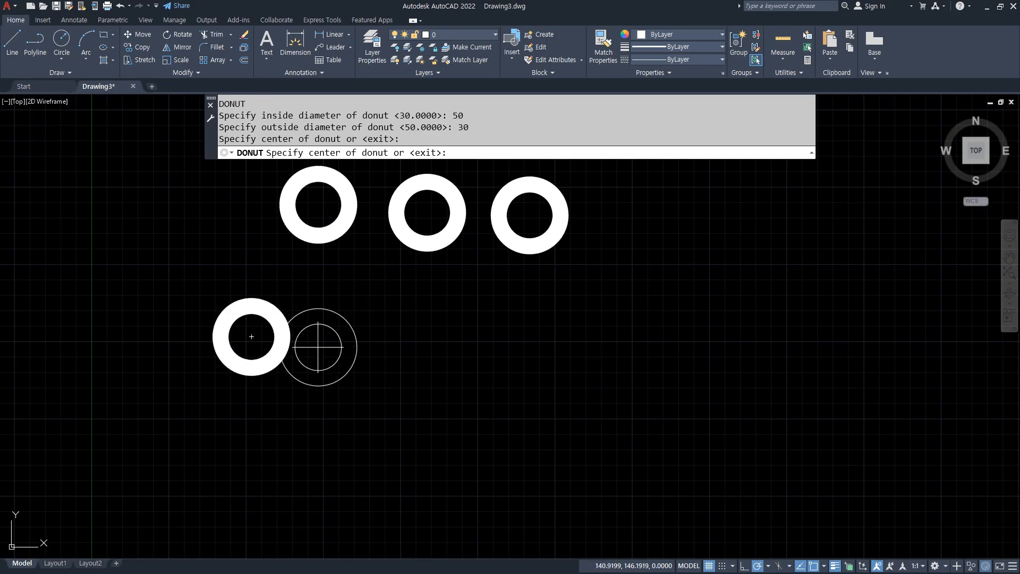
{"action": "left_click", "coordinate": [370, 347]}
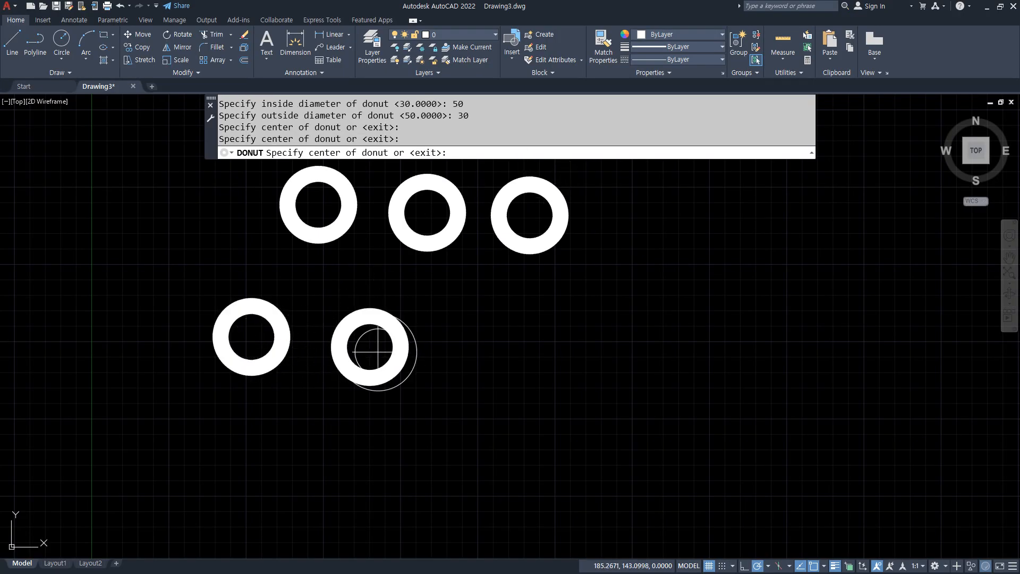
{"action": "left_click", "coordinate": [502, 351]}
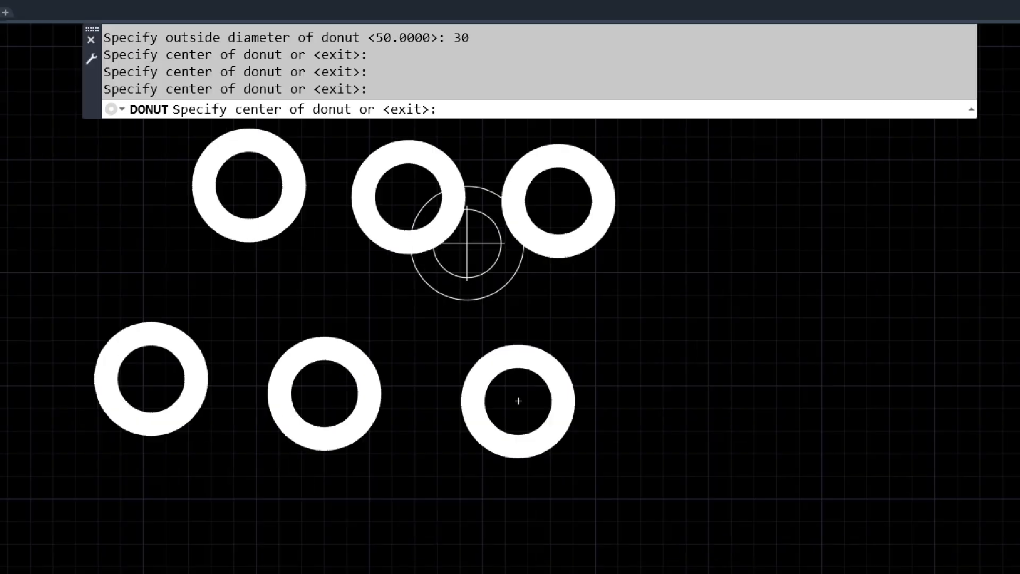
{"action": "key", "text": "Escape"}
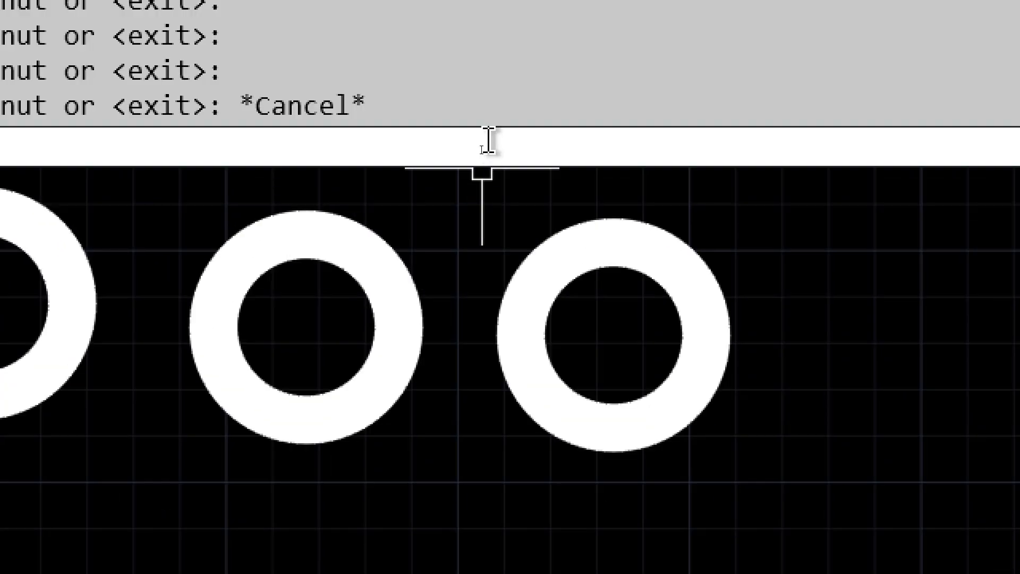
Extend the lower row with three more donuts using 50 for both the inside and outside diameters.
{"action": "key", "text": "Return"}
{"action": "type", "text": "50"}
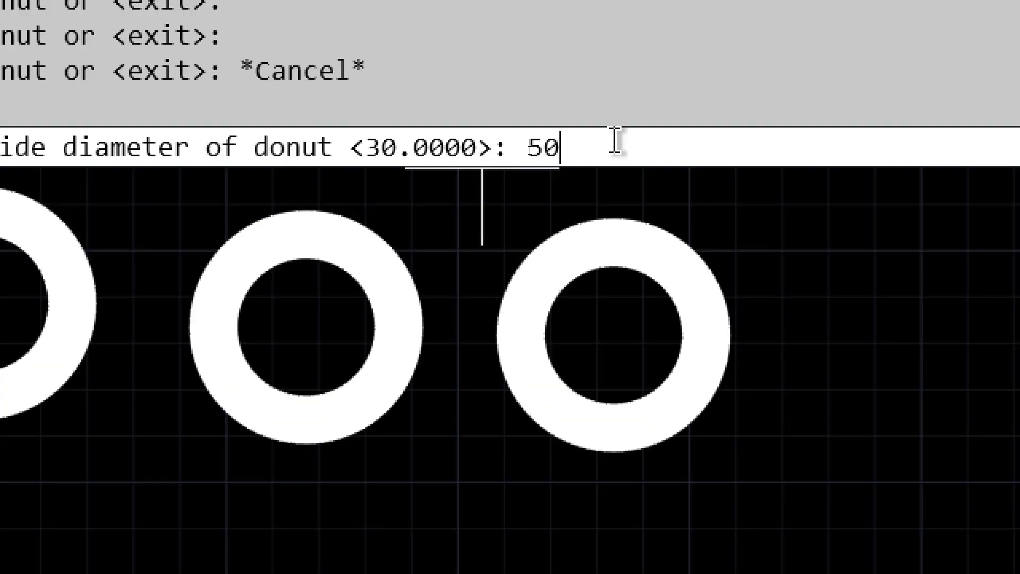
{"action": "key", "text": "Return"}
{"action": "type", "text": "50"}
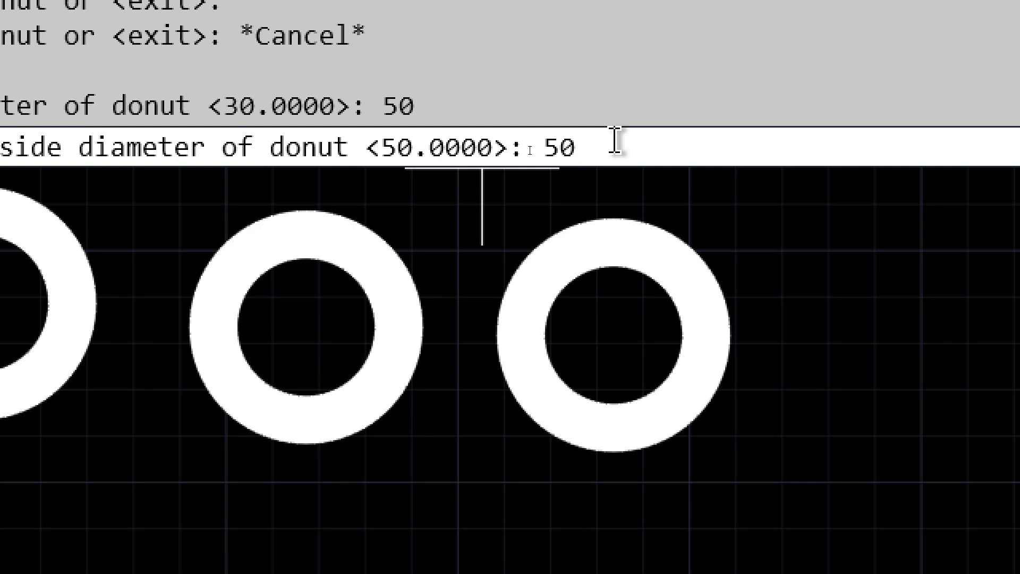
{"action": "key", "text": "Return"}
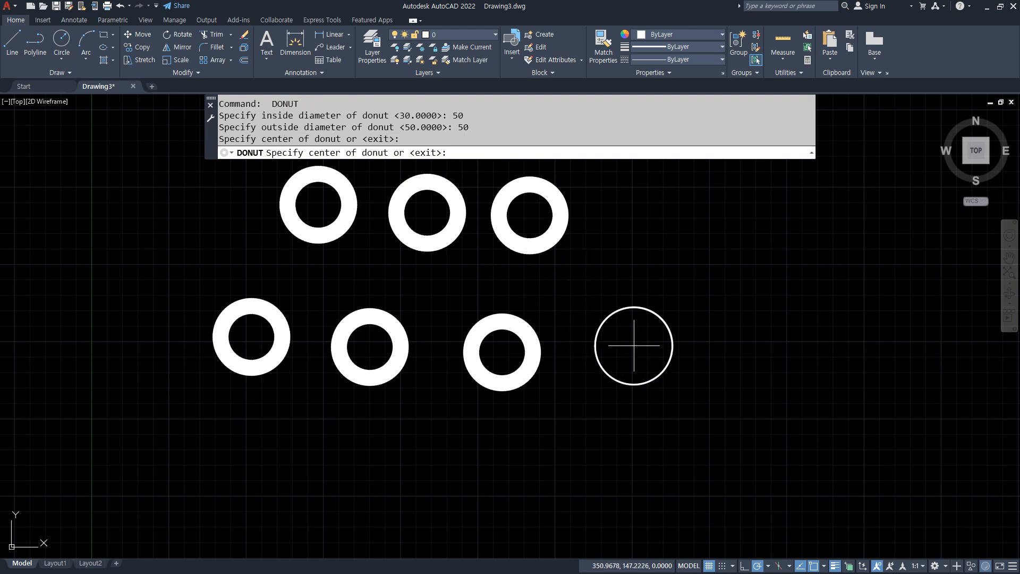
{"action": "left_click", "coordinate": [634, 346]}
{"action": "left_click", "coordinate": [760, 348]}
{"action": "key", "text": "Escape"}
Place four donuts with inside diameter 0 and outside diameter 50, two above and two below the thin rings.
{"action": "key", "text": "Return"}
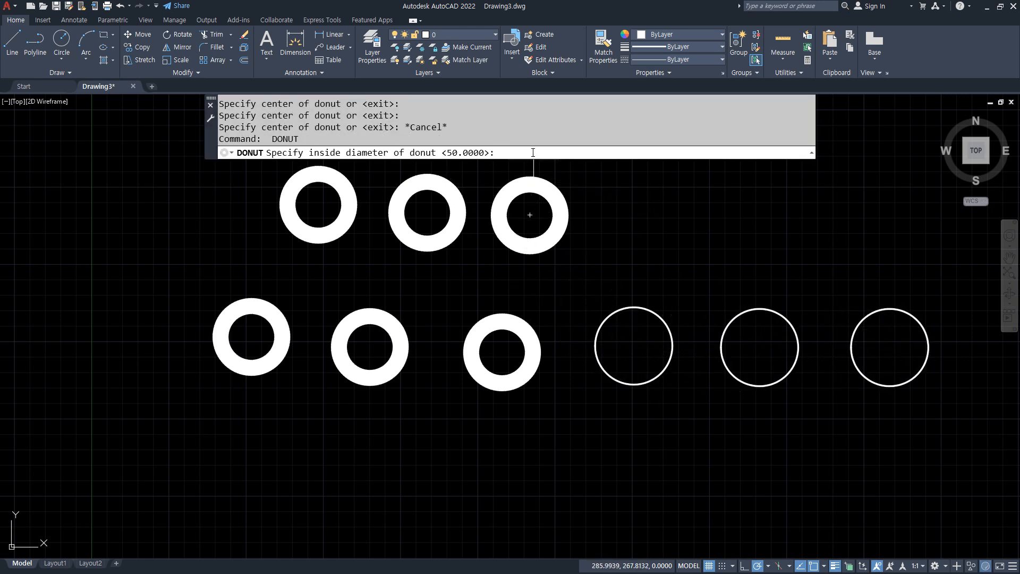
{"action": "key", "text": "Return"}
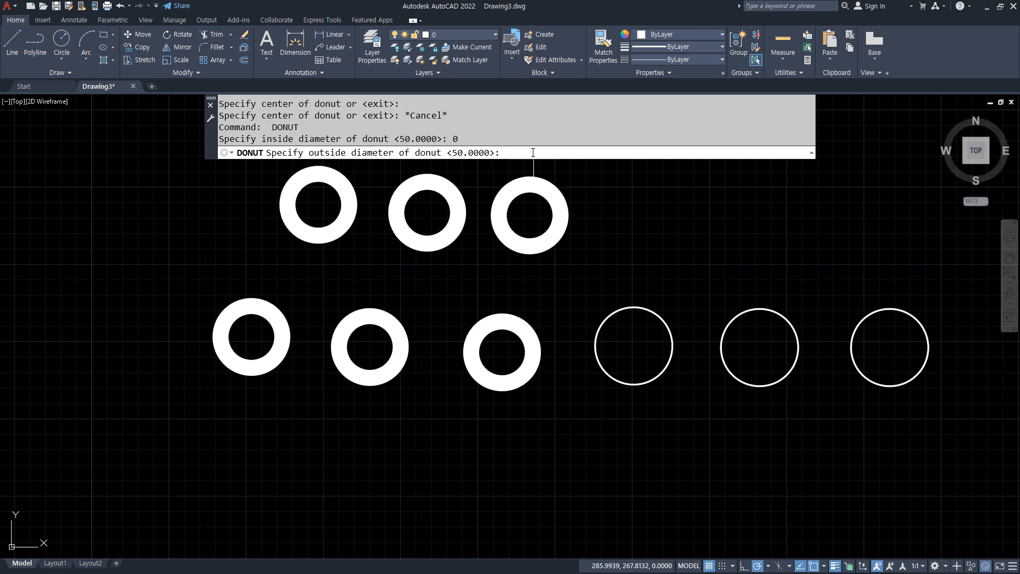
{"action": "type", "text": "50"}
{"action": "key", "text": "Return"}
{"action": "left_click", "coordinate": [679, 229]}
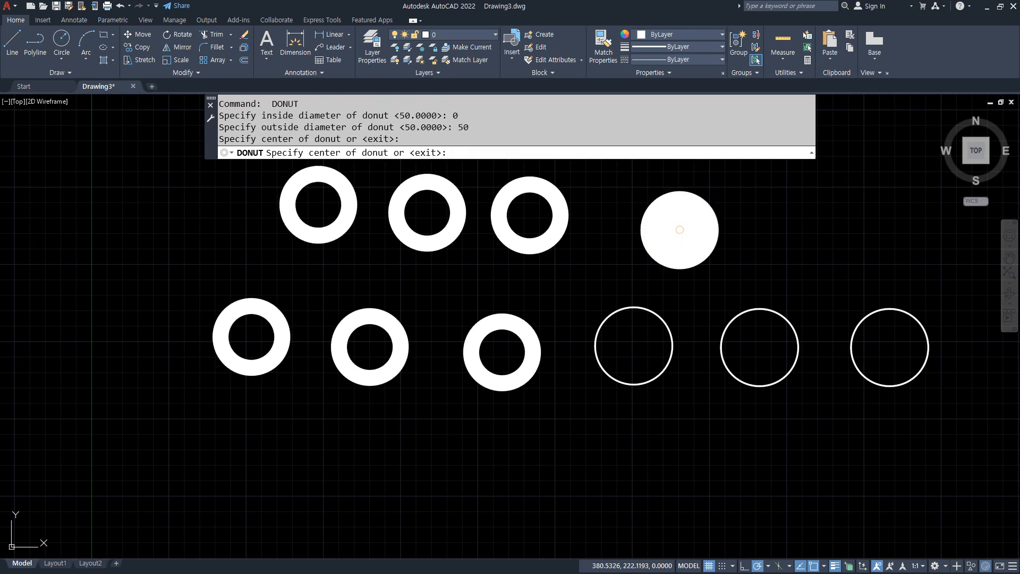
{"action": "left_click", "coordinate": [855, 230]}
{"action": "left_click", "coordinate": [822, 425]}
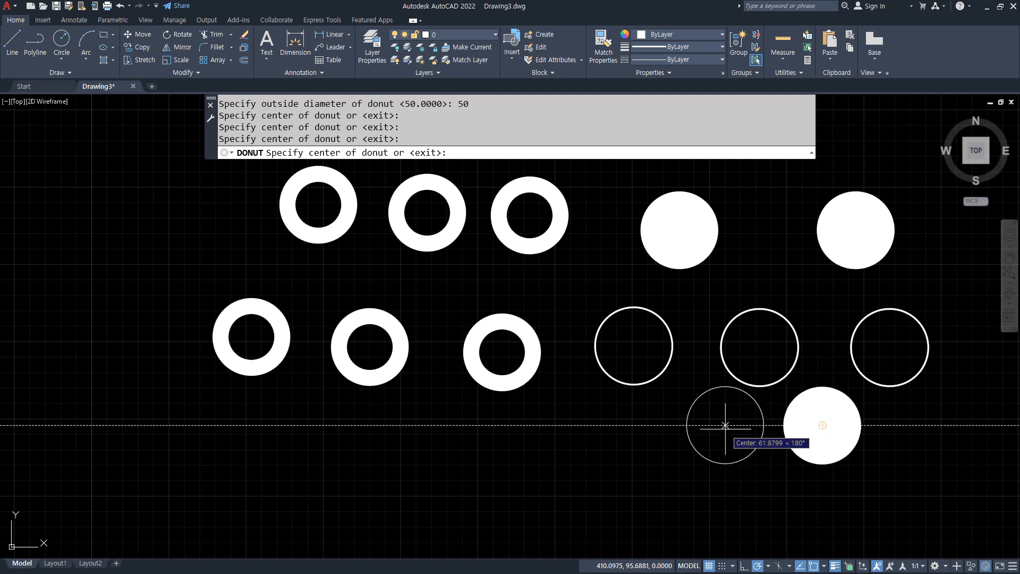
{"action": "left_click", "coordinate": [706, 425]}
{"action": "key", "text": "Return"}
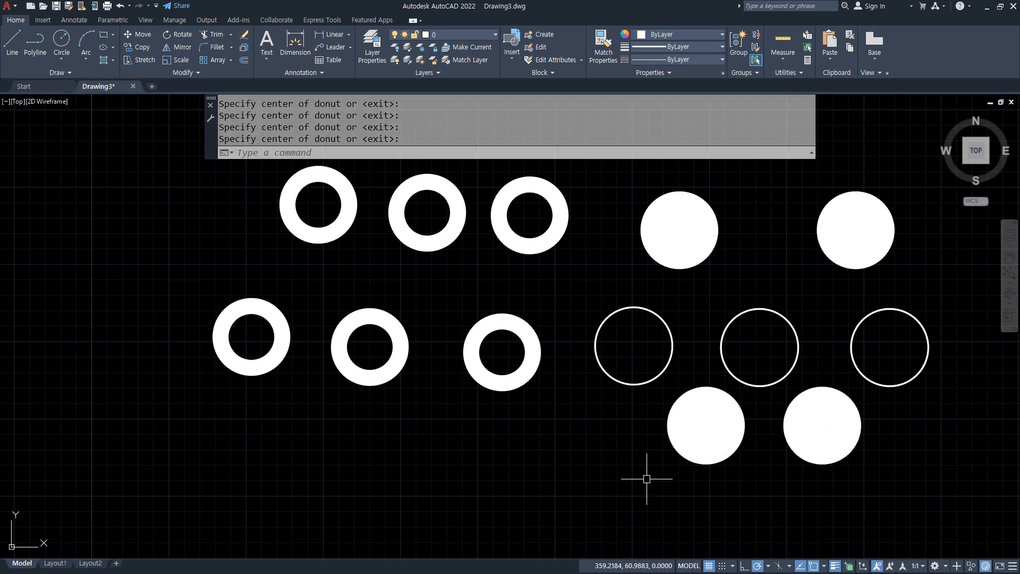
Switch to the Notepad notes and underline the fill command entry in red on the last line.
{"action": "key", "text": "alt+Tab"}
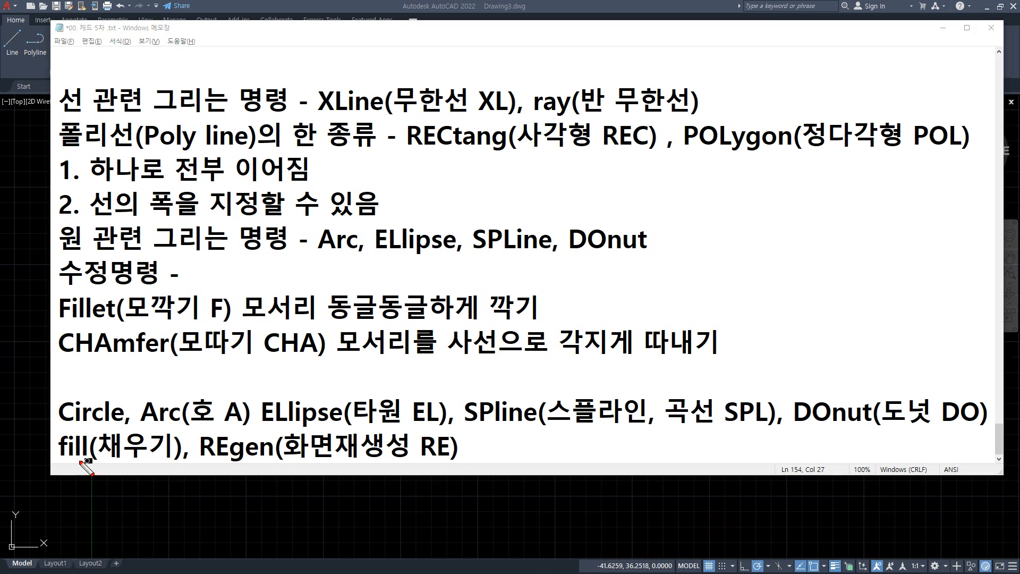
{"action": "left_click_drag", "start_coordinate": [55, 461], "coordinate": [164, 463]}
{"action": "left_click_drag", "start_coordinate": [56, 465], "coordinate": [178, 466]}
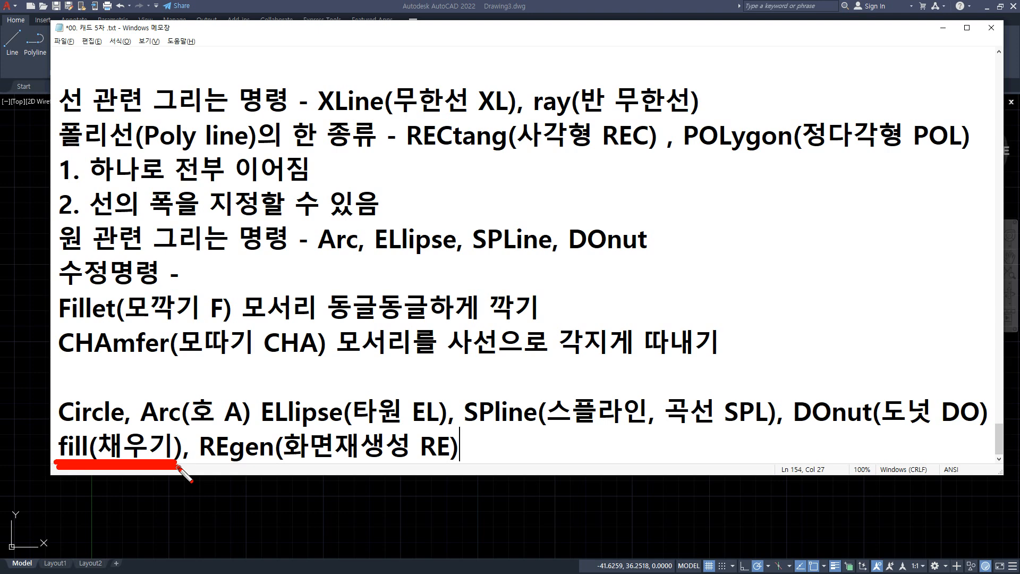
{"action": "key", "text": "Escape"}
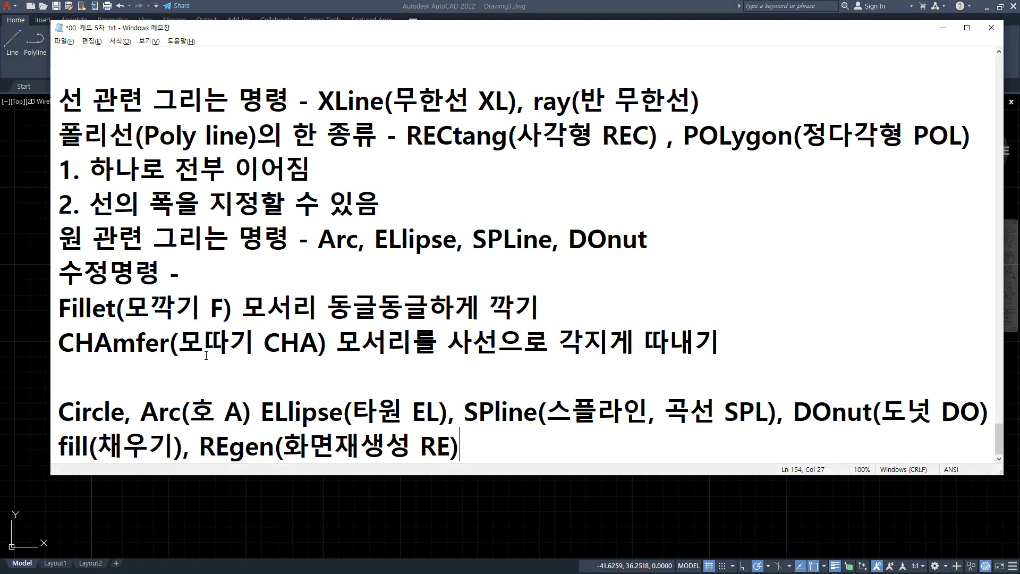
Switch to AutoCAD and set the FILL mode to OFF.
{"action": "key", "text": "alt+Tab"}
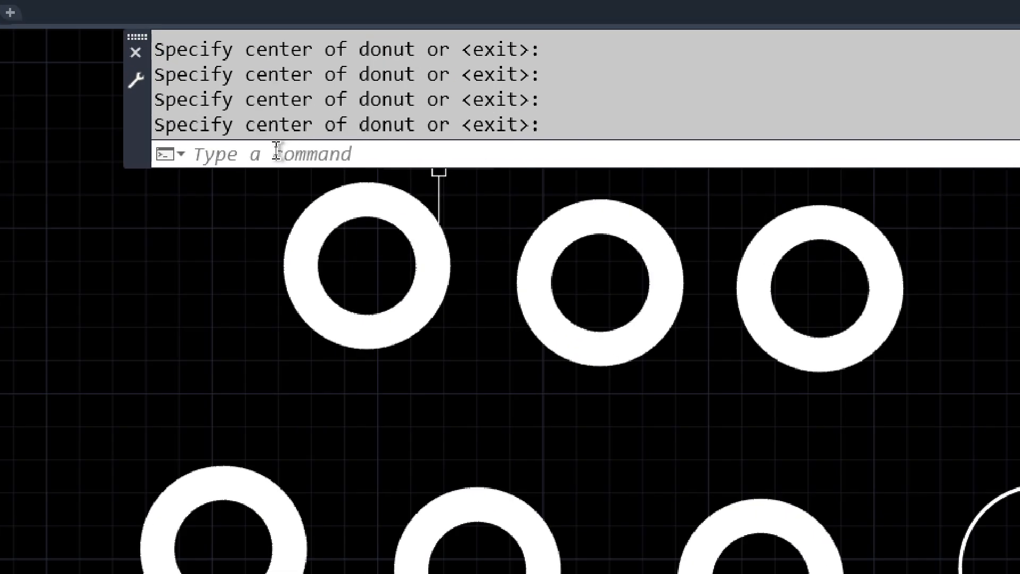
{"action": "left_click", "coordinate": [277, 152]}
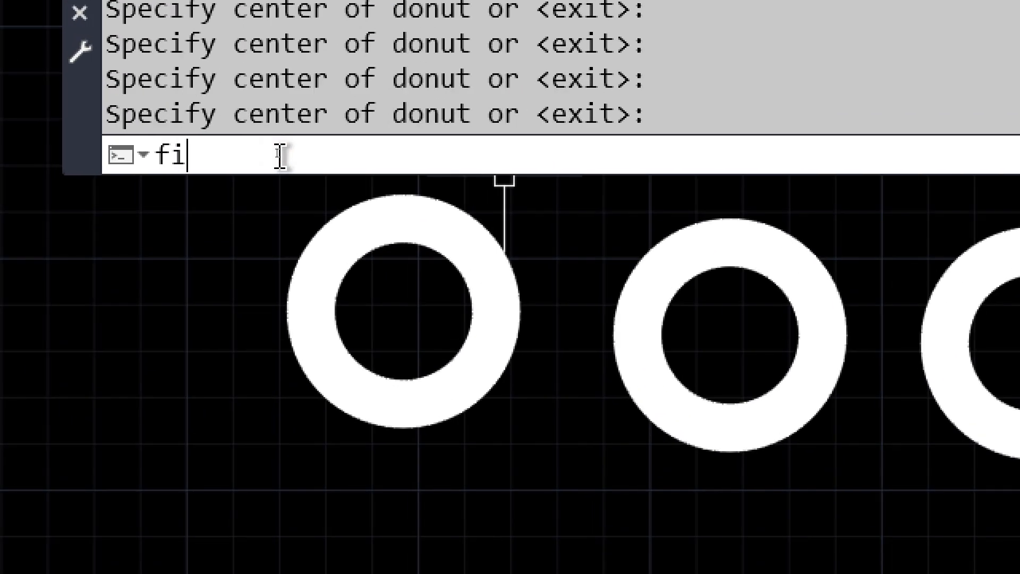
{"action": "key", "text": "Return"}
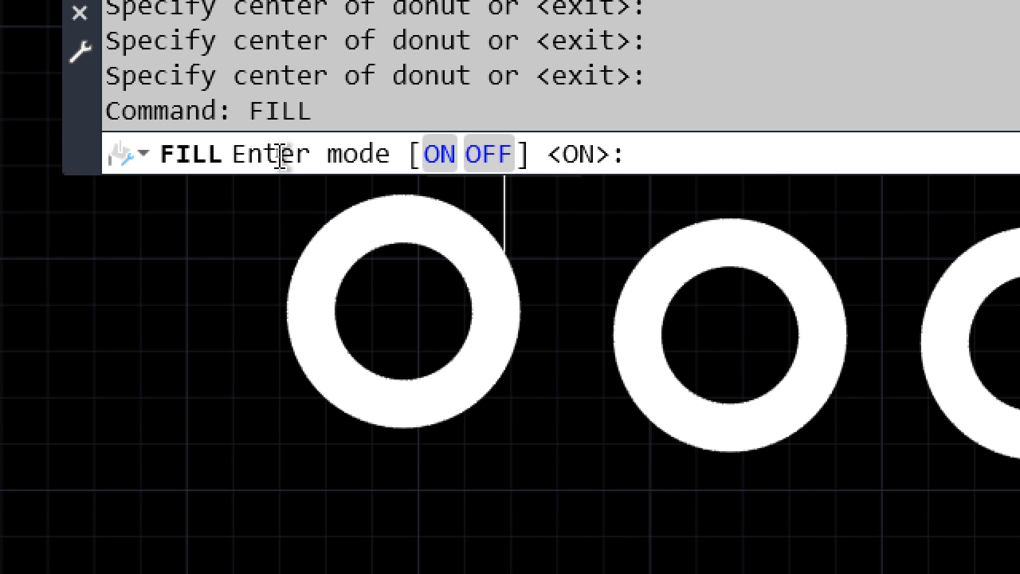
{"action": "left_click", "coordinate": [500, 153]}
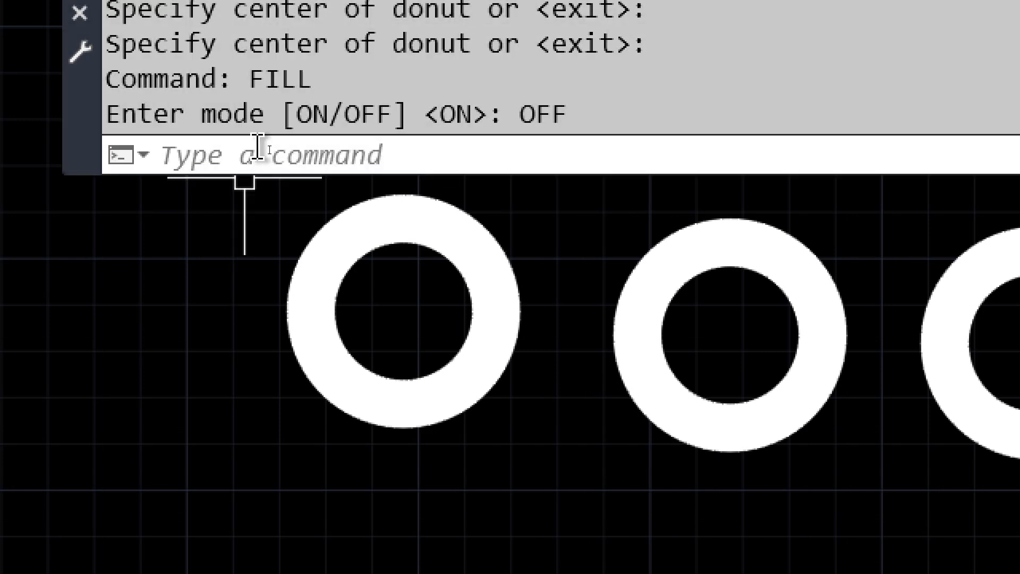
Place one donut beside the upper row's first donut, keeping inside diameter 0 and outside diameter 50.
{"action": "type", "text": "do"}
{"action": "key", "text": "Return"}
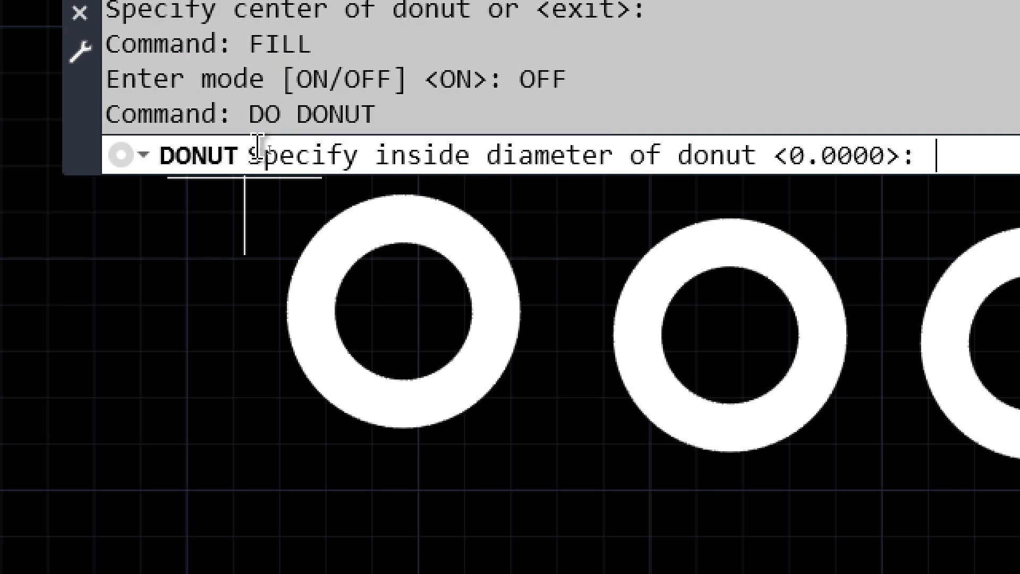
{"action": "key", "text": "Return"}
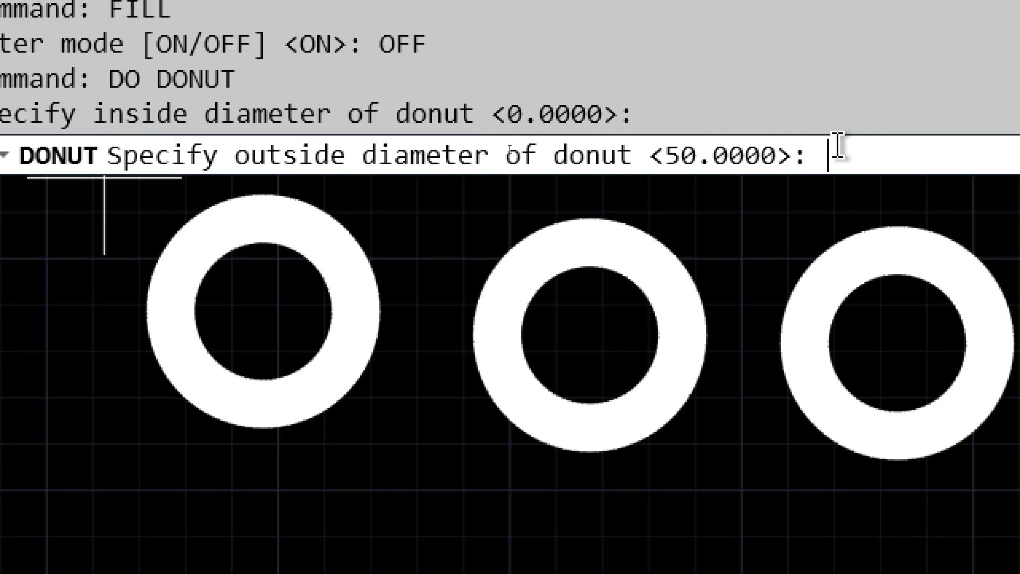
{"action": "key", "text": "Return"}
{"action": "middle_click_drag", "start_coordinate": [53, 441], "coordinate": [219, 440]}
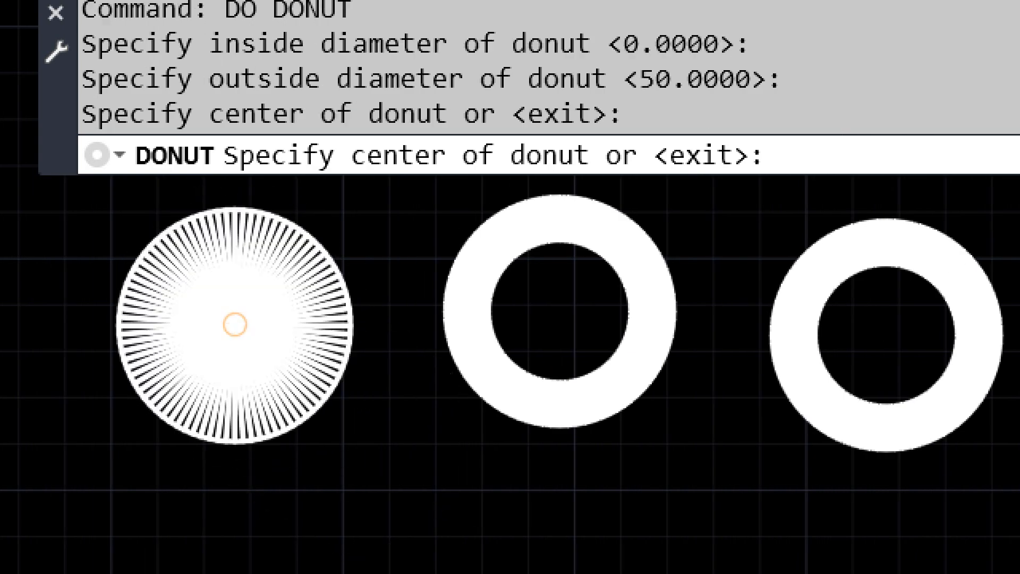
{"action": "key", "text": "Return"}
Examine the newly placed donut up close and compare it with the neighbouring donut in the upper row.
{"action": "scroll", "coordinate": [283, 272], "scroll_direction": "up", "scroll_amount": 2}
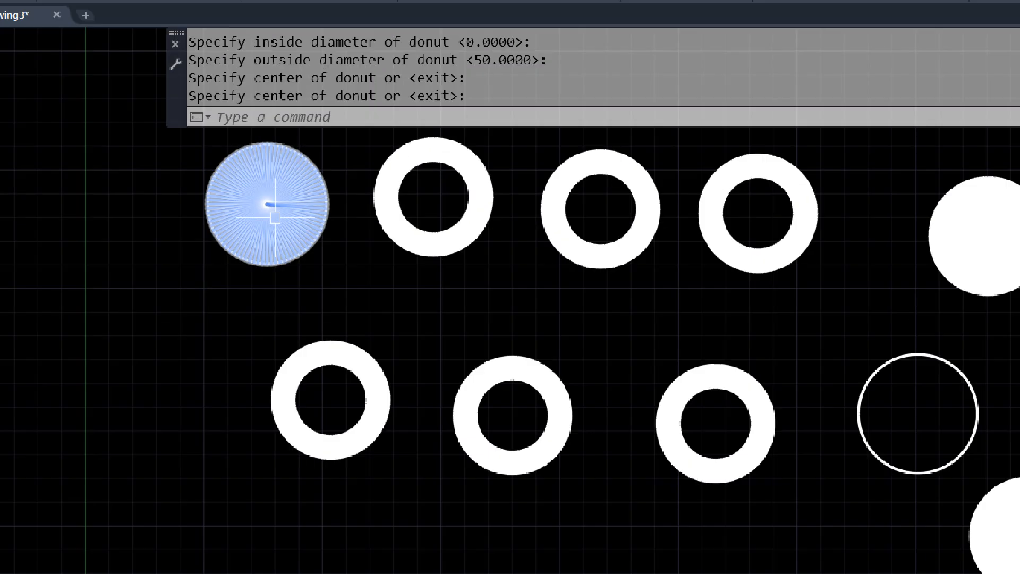
{"action": "scroll", "coordinate": [319, 212], "scroll_direction": "up", "scroll_amount": 4}
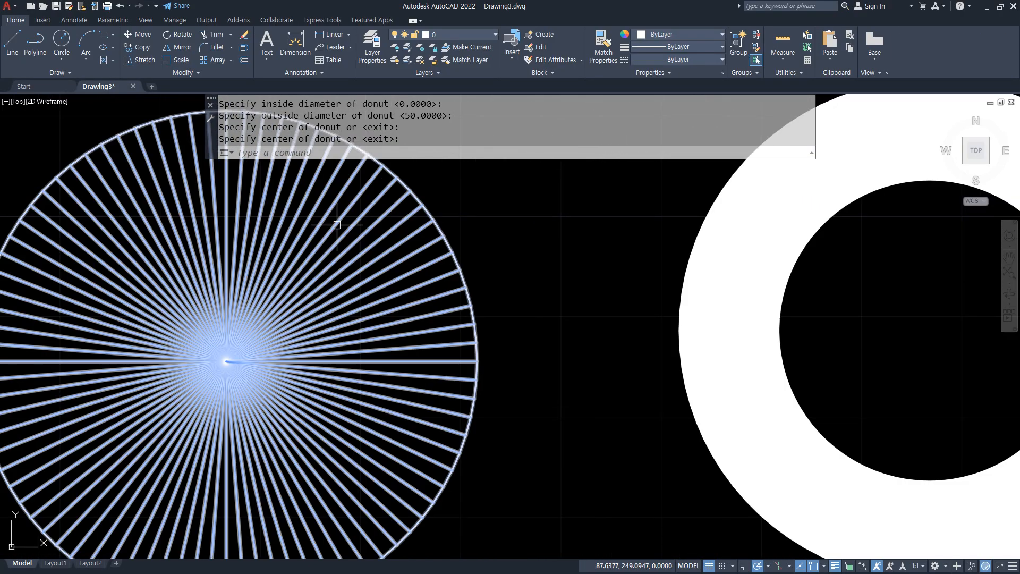
{"action": "middle_click_drag", "start_coordinate": [614, 258], "coordinate": [376, 282]}
{"action": "mouse_move", "coordinate": [484, 252]}
{"action": "left_mouse_down"}
{"action": "mouse_move", "coordinate": [524, 301]}
{"action": "mouse_move", "coordinate": [478, 274]}
{"action": "left_mouse_up"}
{"action": "mouse_move", "coordinate": [122, 384]}
{"action": "left_mouse_down"}
{"action": "mouse_move", "coordinate": [181, 326]}
{"action": "mouse_move", "coordinate": [143, 358]}
{"action": "left_mouse_up"}
{"action": "scroll", "coordinate": [262, 342], "scroll_direction": "down", "scroll_amount": 2}
{"action": "middle_click_drag", "start_coordinate": [261, 341], "coordinate": [466, 335]}
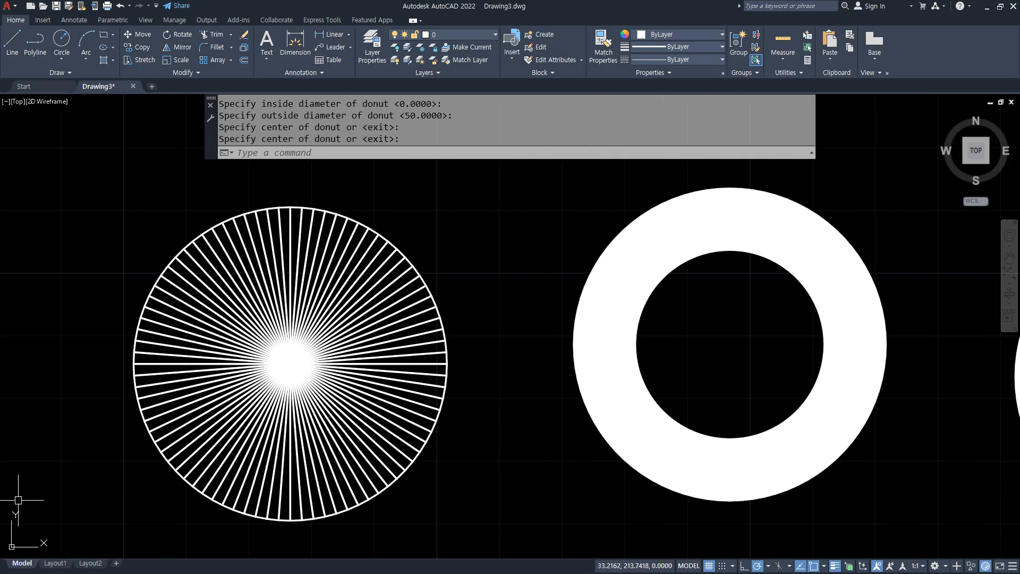
Switch to the Notepad notes and underline the REgen command entry in red on the last line.
{"action": "key", "text": "alt+Tab"}
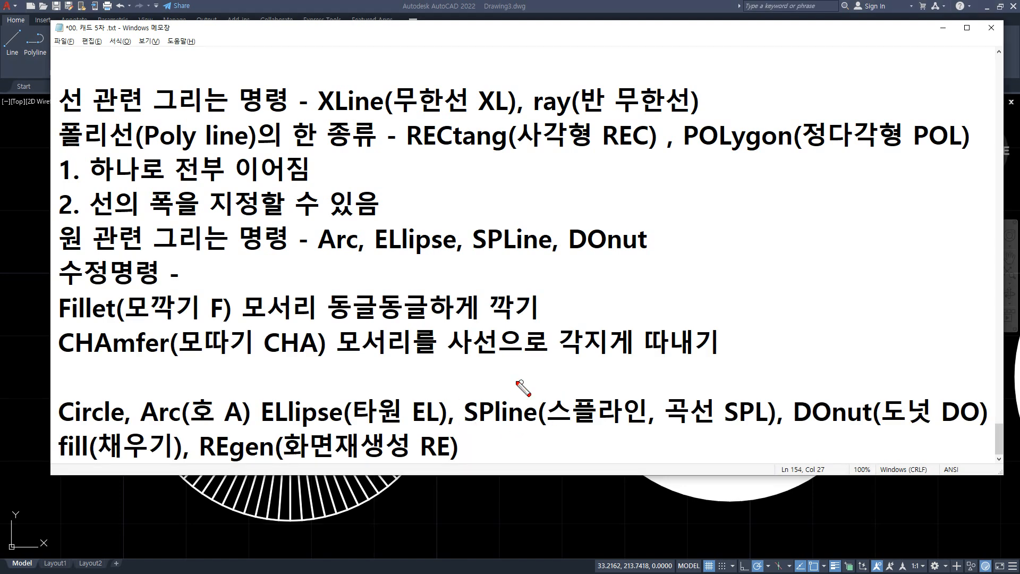
{"action": "left_click_drag", "start_coordinate": [204, 461], "coordinate": [477, 460]}
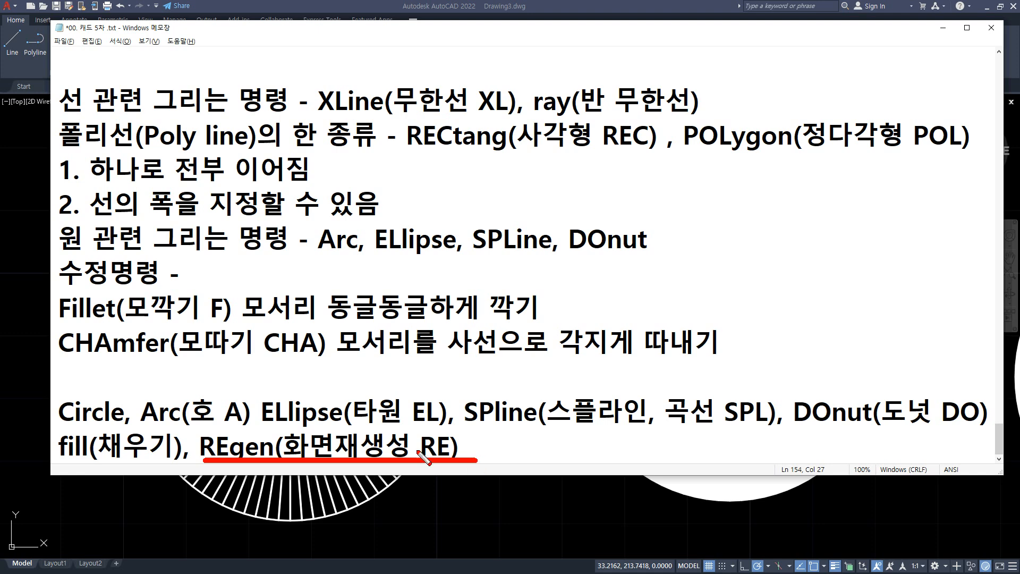
{"action": "left_click_drag", "start_coordinate": [212, 467], "coordinate": [218, 467]}
{"action": "key", "text": "Escape"}
Switch to AutoCAD, regenerate the drawing with REGEN, and inspect the upper-row donuts up close.
{"action": "left_click", "coordinate": [523, 528]}
{"action": "type", "text": "re"}
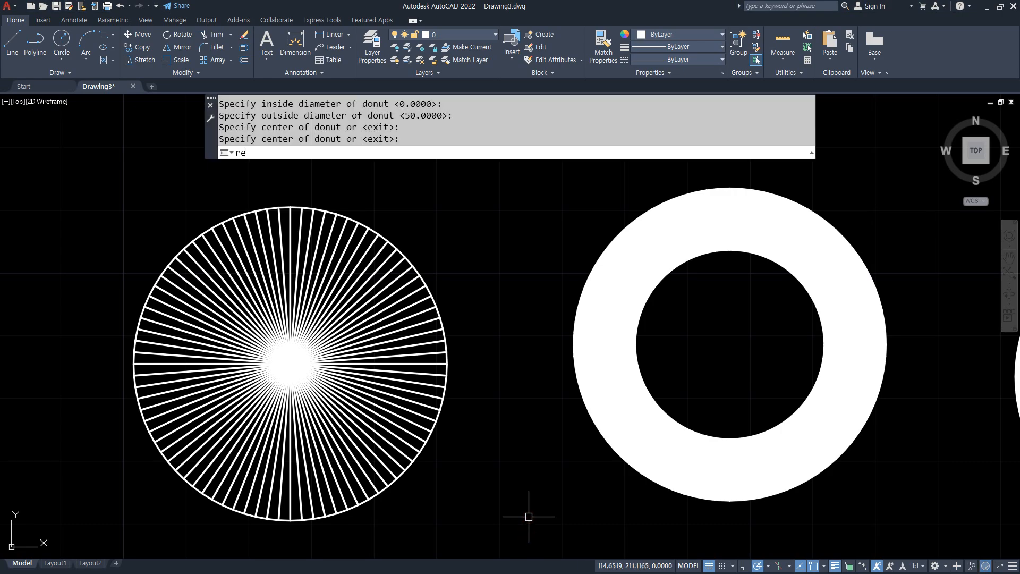
{"action": "key", "text": "Return"}
{"action": "scroll", "coordinate": [628, 455], "scroll_direction": "down", "scroll_amount": 2}
{"action": "middle_click_drag", "start_coordinate": [715, 460], "coordinate": [360, 405]}
{"action": "scroll", "coordinate": [791, 390], "scroll_direction": "up", "scroll_amount": 4}
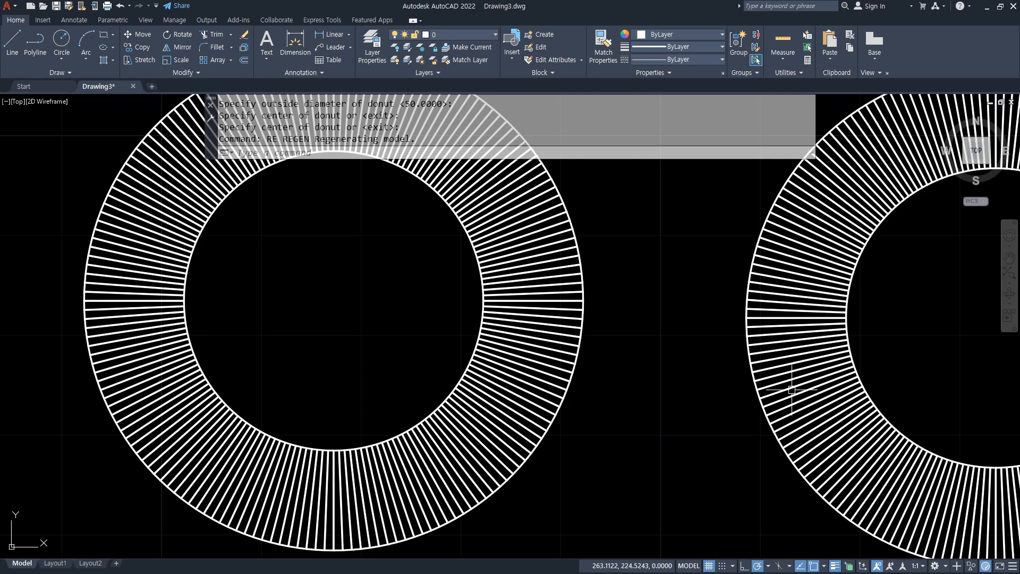
{"action": "middle_click_drag", "start_coordinate": [187, 404], "coordinate": [319, 419]}
{"action": "scroll", "coordinate": [754, 408], "scroll_direction": "down", "scroll_amount": 3}
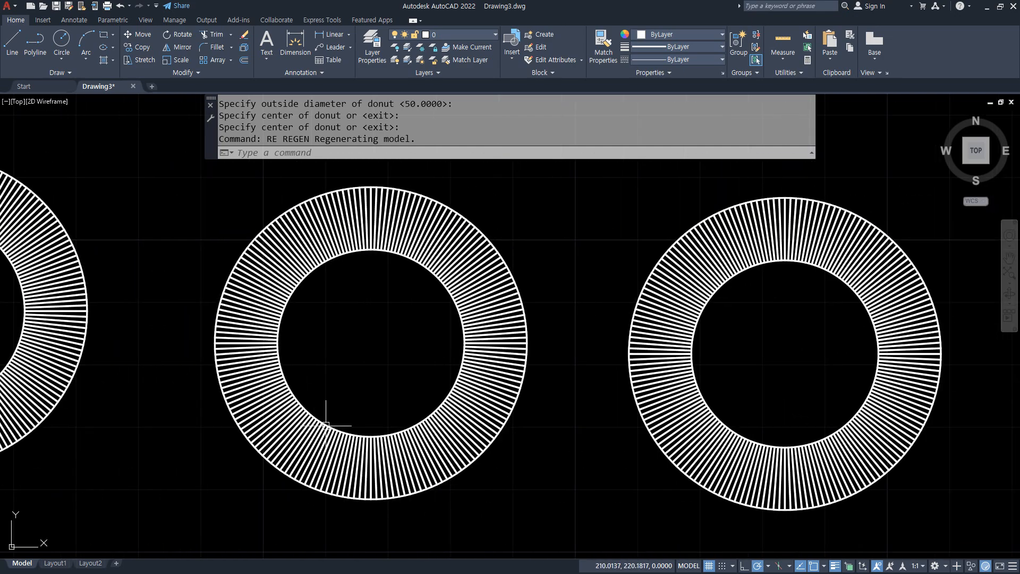
Set the FILL mode to ON.
{"action": "scroll", "coordinate": [568, 430], "scroll_direction": "down", "scroll_amount": 2}
{"action": "middle_click_drag", "start_coordinate": [838, 420], "coordinate": [187, 412]}
{"action": "scroll", "coordinate": [537, 412], "scroll_direction": "up", "scroll_amount": 4}
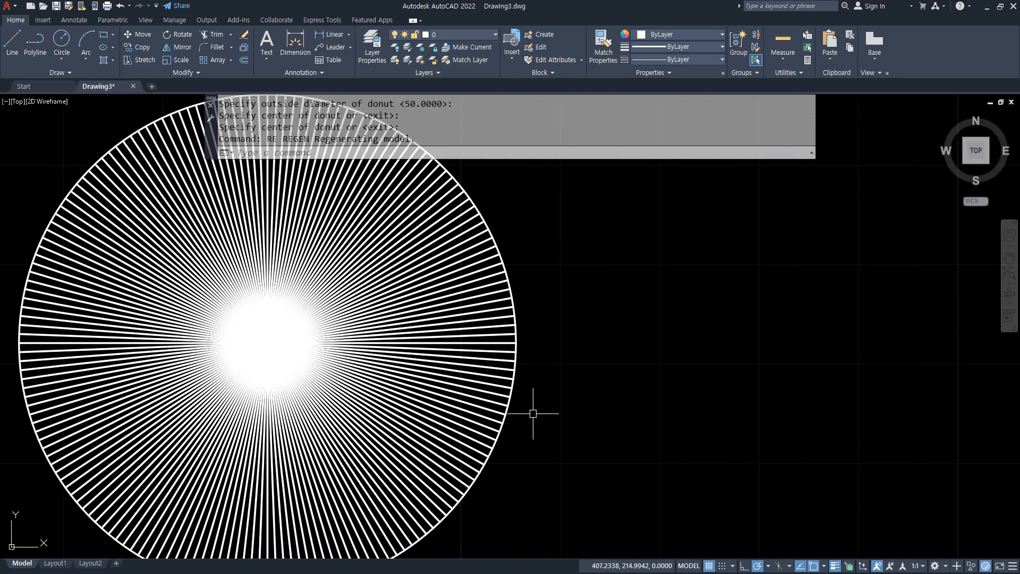
{"action": "left_click", "coordinate": [378, 166]}
{"action": "left_click", "coordinate": [466, 148]}
{"action": "type", "text": "fill"}
{"action": "key", "text": "Return"}
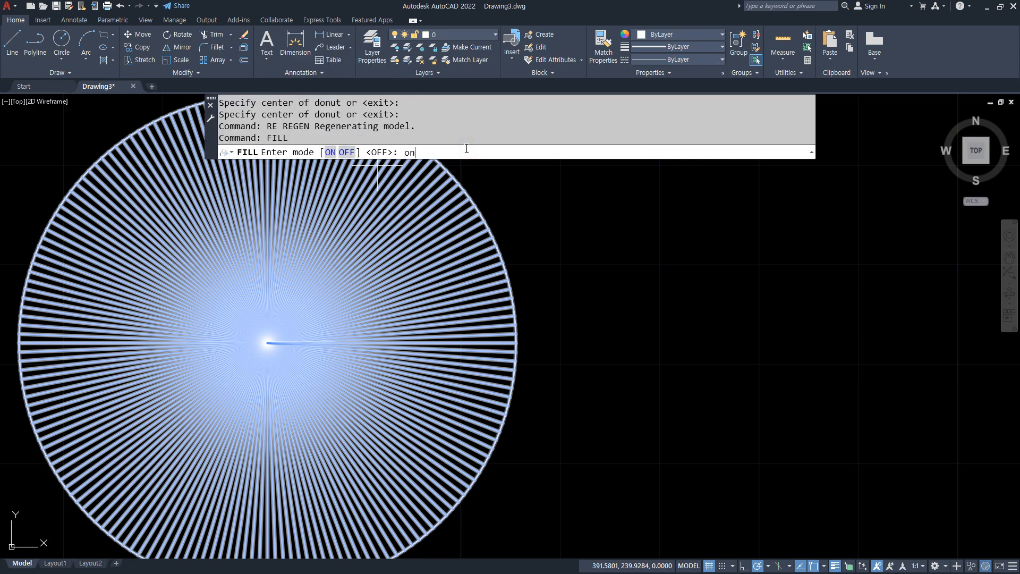
{"action": "key", "text": "Return"}
Place one donut below the row of ring donuts, keeping inside diameter 0 and outside diameter 50.
{"action": "scroll", "coordinate": [547, 235], "scroll_direction": "down", "scroll_amount": 6}
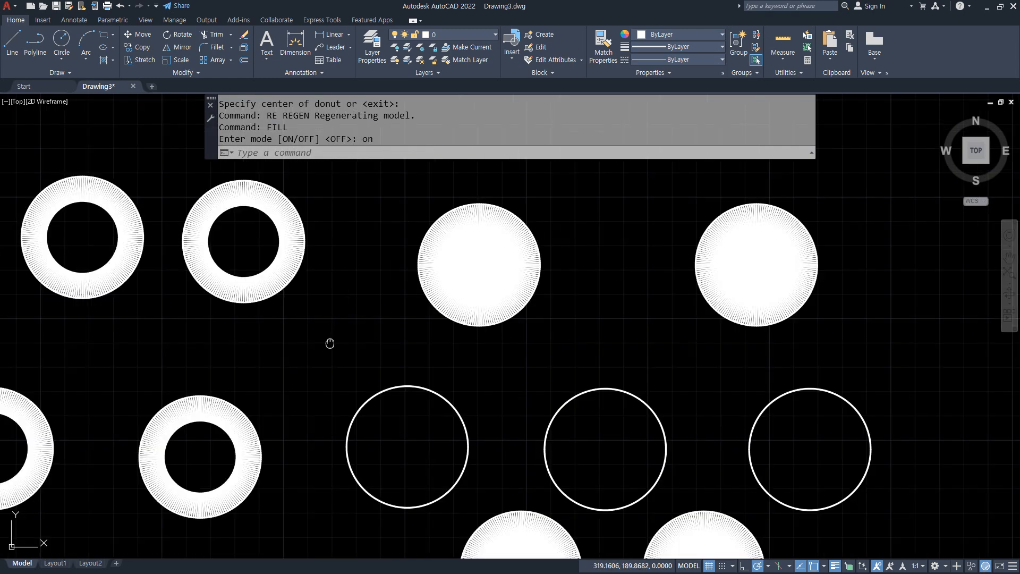
{"action": "middle_click_drag", "start_coordinate": [379, 463], "coordinate": [431, 430]}
{"action": "type", "text": "do"}
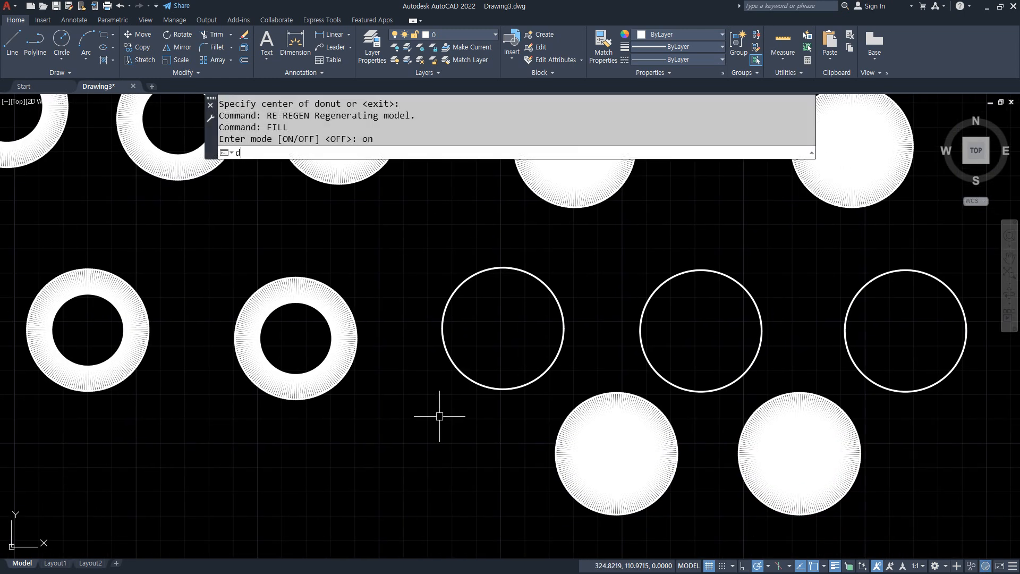
{"action": "key", "text": "Return"}
{"action": "key", "text": "Return"}
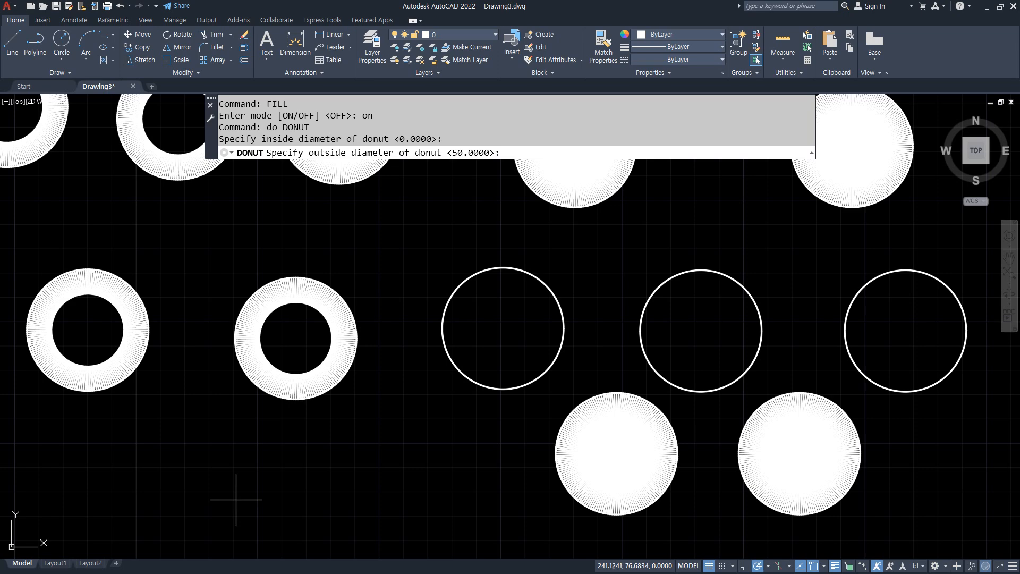
{"action": "key", "text": "Return"}
{"action": "left_click", "coordinate": [204, 474]}
{"action": "key", "text": "Escape"}
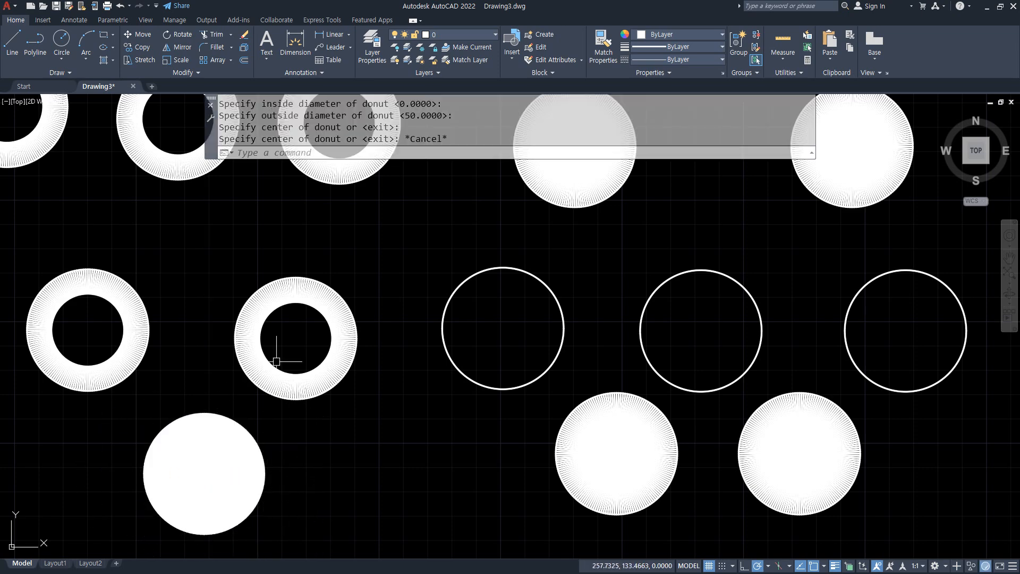
Regenerate the drawing with REGEN and inspect the ring and solid donuts up close.
{"action": "scroll", "coordinate": [277, 361], "scroll_direction": "up", "scroll_amount": 5}
{"action": "scroll", "coordinate": [276, 361], "scroll_direction": "down", "scroll_amount": 7}
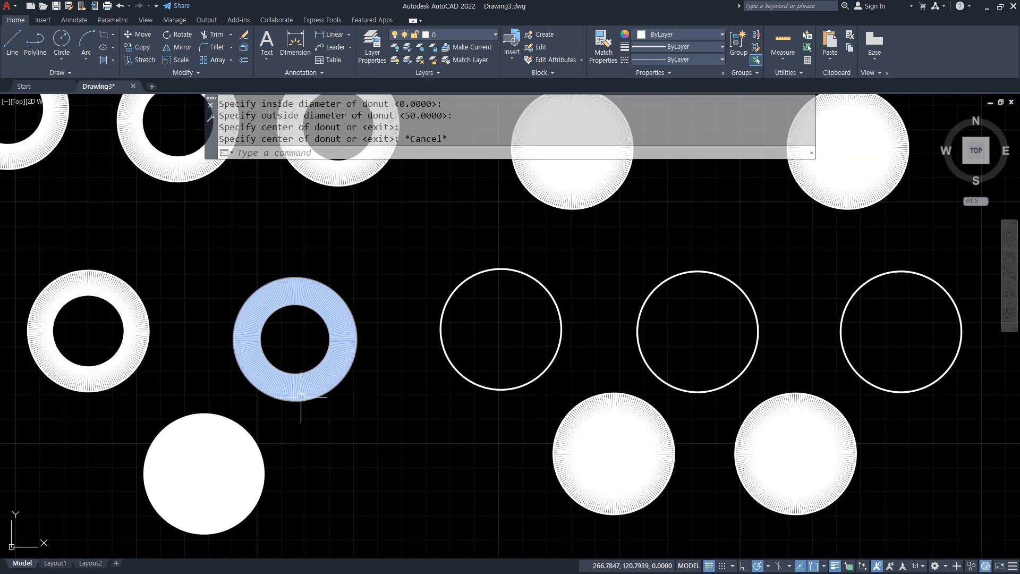
{"action": "middle_click_drag", "start_coordinate": [341, 443], "coordinate": [375, 454]}
{"action": "type", "text": "re"}
{"action": "key", "text": "Return"}
{"action": "scroll", "coordinate": [142, 280], "scroll_direction": "up", "scroll_amount": 5}
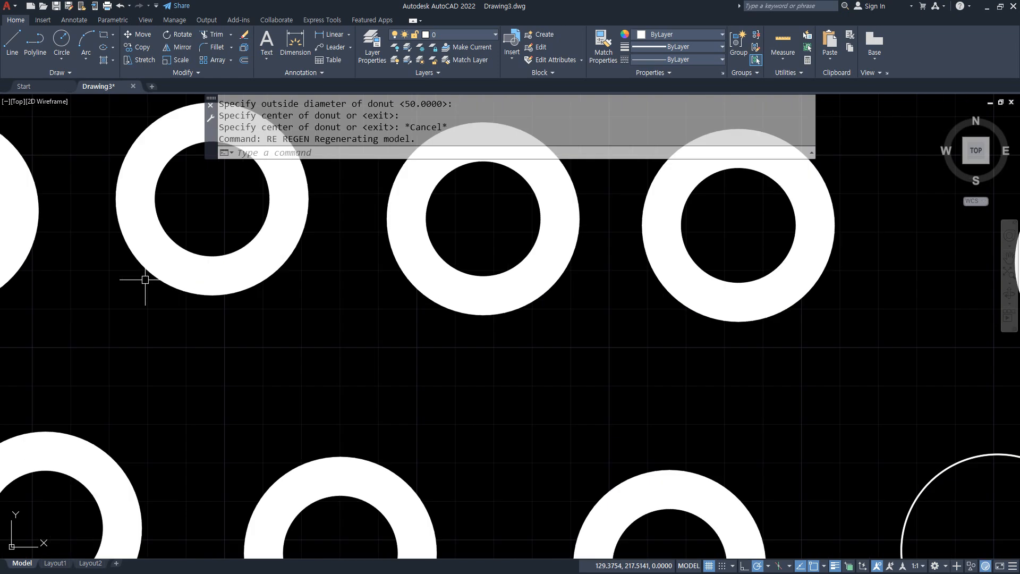
{"action": "middle_click_drag", "start_coordinate": [142, 280], "coordinate": [284, 223]}
{"action": "scroll", "coordinate": [284, 223], "scroll_direction": "down", "scroll_amount": 2}
{"action": "middle_click_drag", "start_coordinate": [415, 417], "coordinate": [219, 234]}
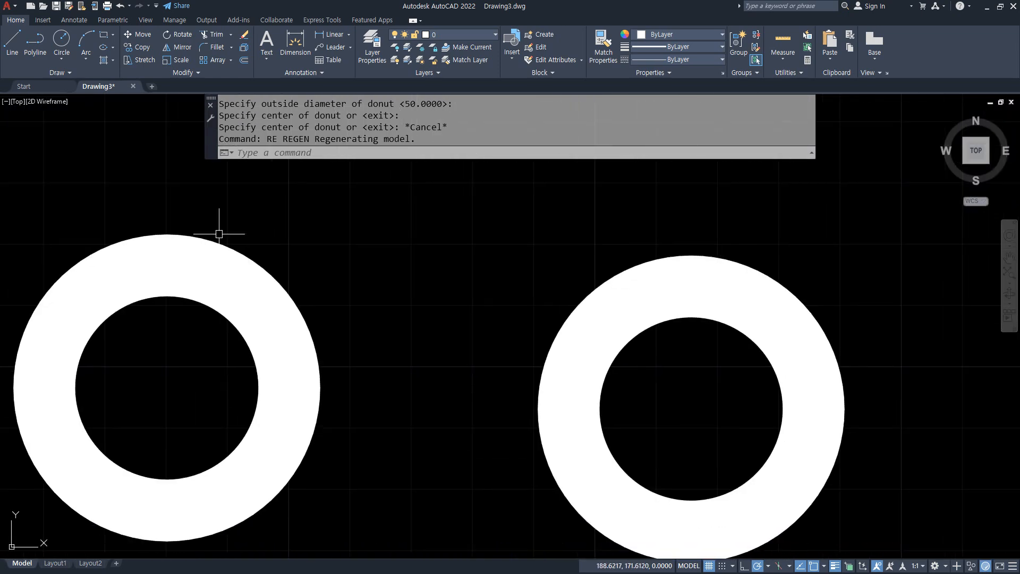
{"action": "middle_click_drag", "start_coordinate": [542, 425], "coordinate": [303, 321]}
{"action": "middle_click_drag", "start_coordinate": [620, 418], "coordinate": [290, 254]}
{"action": "middle_click_drag", "start_coordinate": [696, 450], "coordinate": [239, 339]}
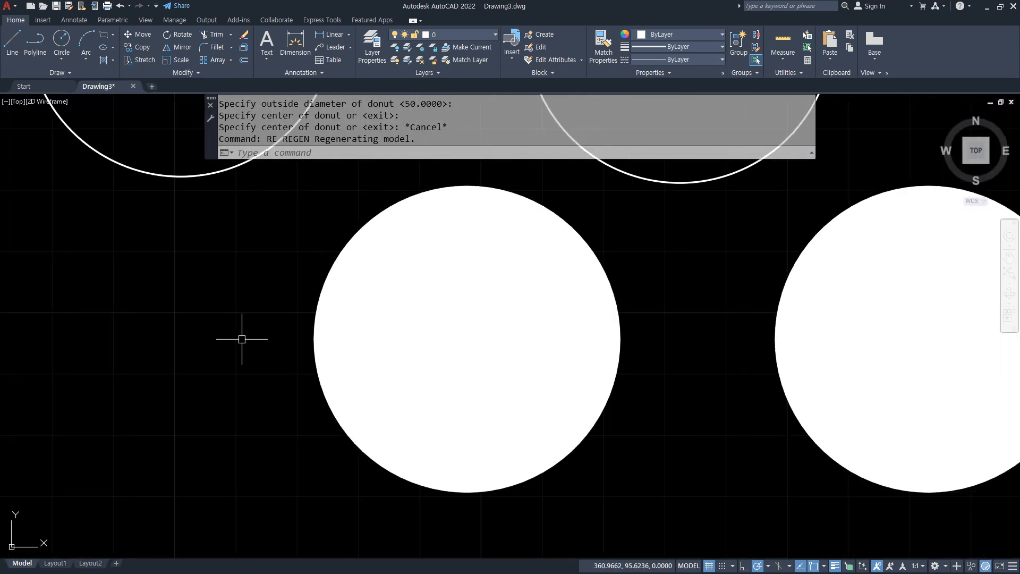
{"action": "scroll", "coordinate": [137, 340], "scroll_direction": "down", "scroll_amount": 5}
{"action": "middle_click_drag", "start_coordinate": [135, 340], "coordinate": [557, 422]}
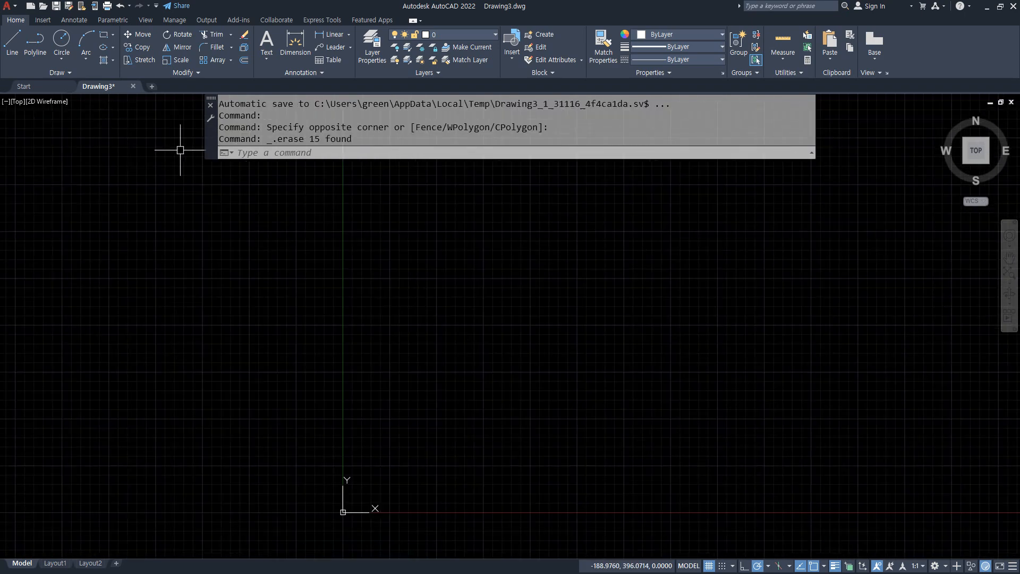
Draw an open, wavy freehand spline through a series of fit points using the Fit method, curving back beneath its start.
{"action": "type", "text": "spl"}
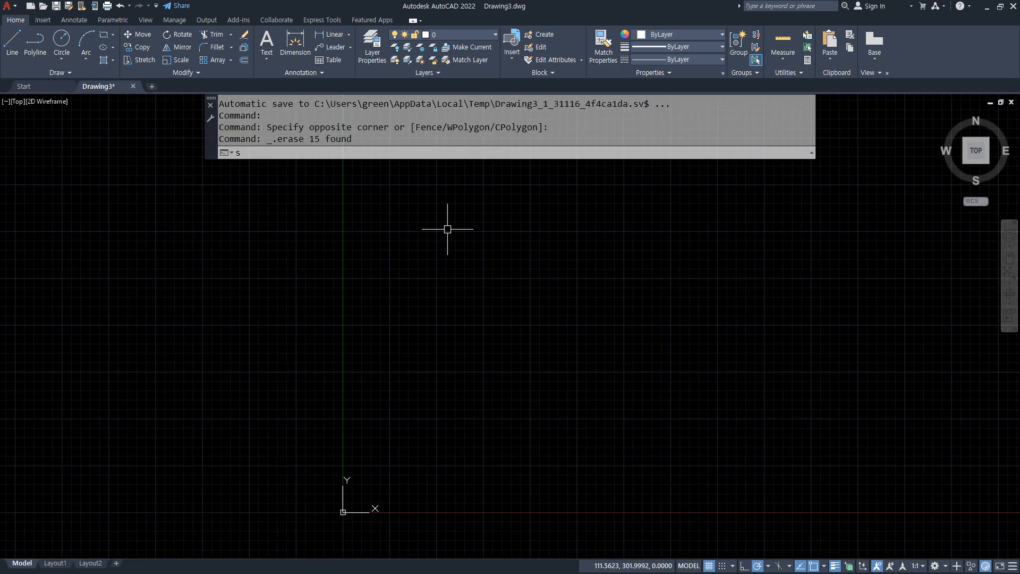
{"action": "key", "text": "Return"}
{"action": "left_click", "coordinate": [384, 275]}
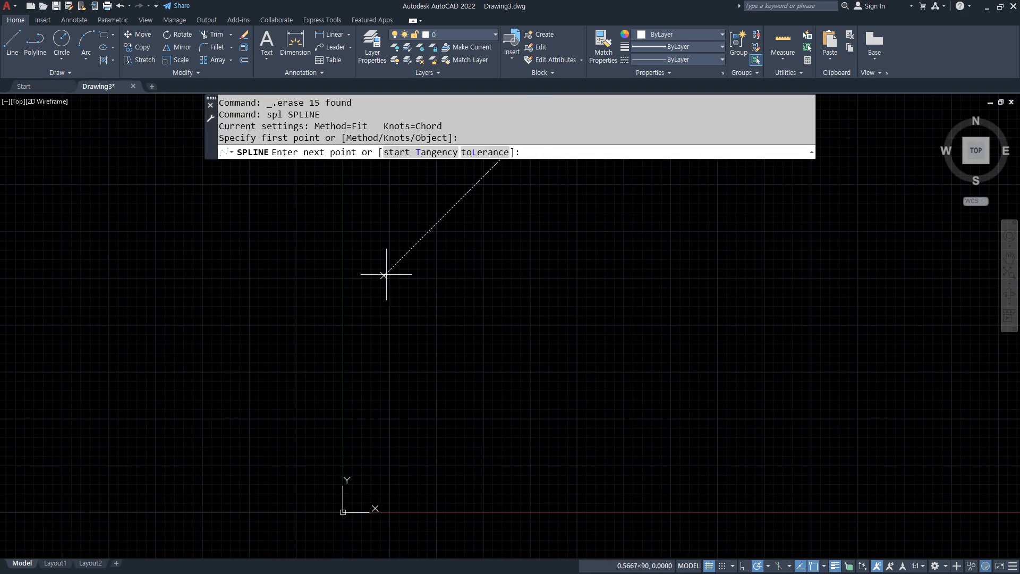
{"action": "left_click", "coordinate": [484, 244]}
{"action": "left_click", "coordinate": [540, 320]}
{"action": "left_click", "coordinate": [596, 281]}
{"action": "left_click", "coordinate": [658, 314]}
{"action": "left_click", "coordinate": [737, 201]}
{"action": "left_click", "coordinate": [831, 323]}
{"action": "left_click", "coordinate": [763, 387]}
{"action": "left_click", "coordinate": [845, 419]}
{"action": "left_click", "coordinate": [835, 479]}
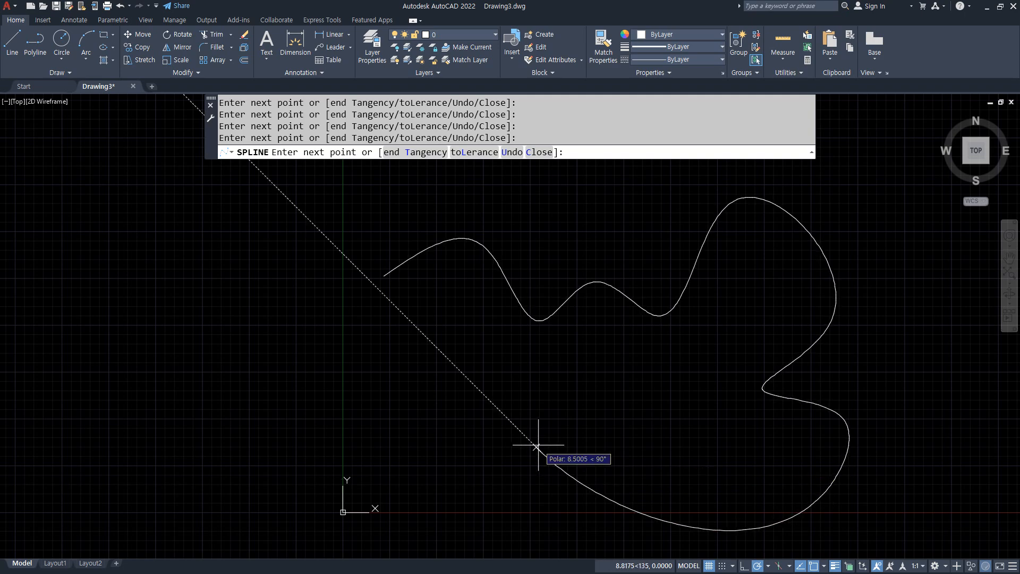
{"action": "left_click", "coordinate": [542, 453]}
{"action": "key", "text": "Return"}
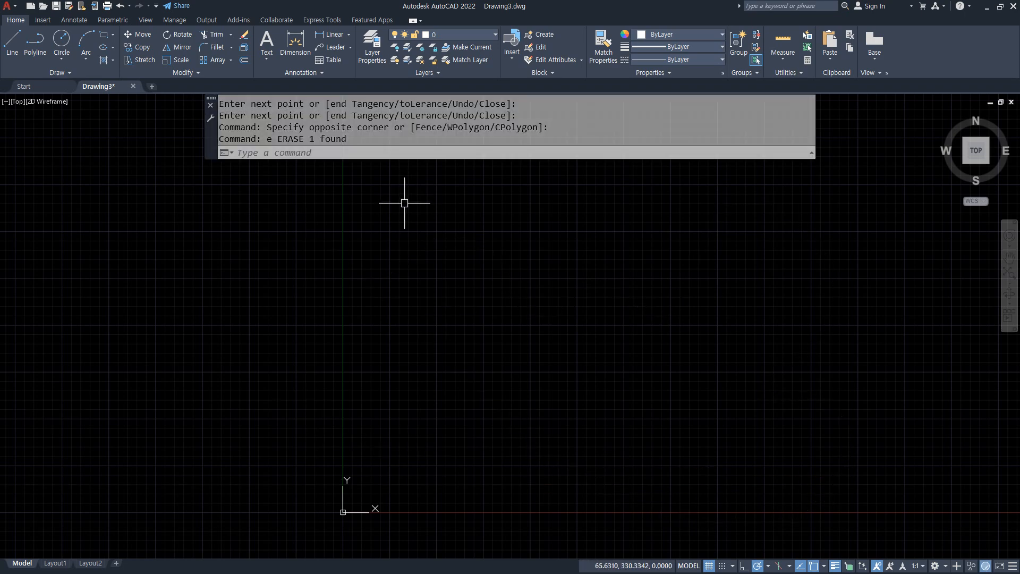
Draw an open freehand spline with the creation method set to CV, placing twelve control vertices that loop back beneath the start.
{"action": "type", "text": "spl"}
{"action": "key", "text": "Return"}
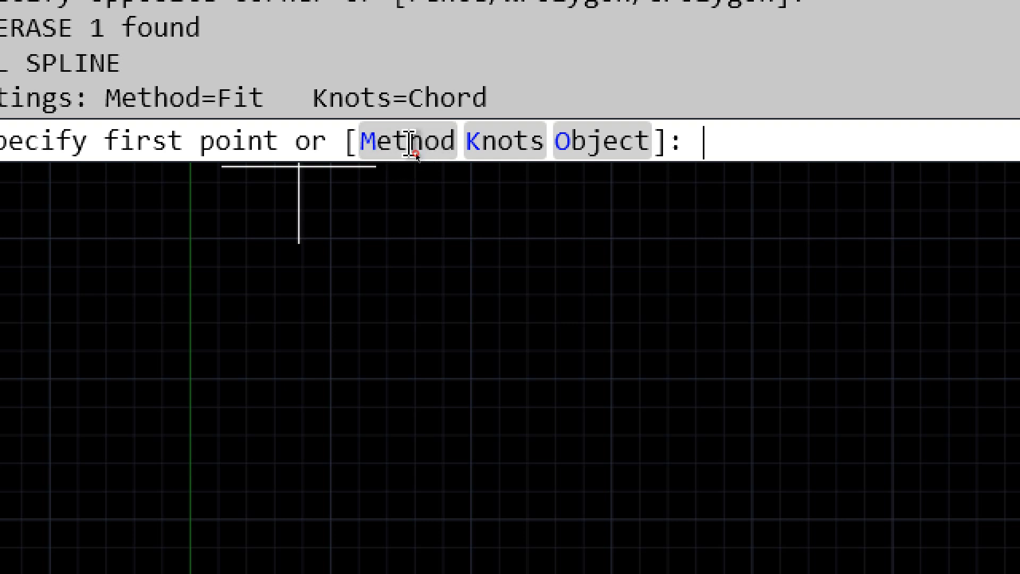
{"action": "left_click", "coordinate": [414, 154]}
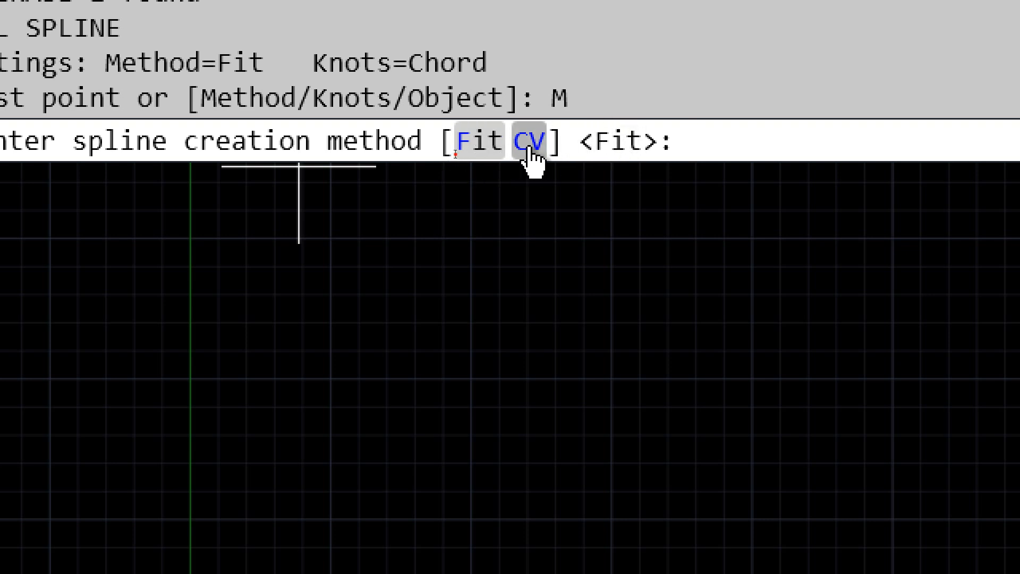
{"action": "left_click", "coordinate": [530, 154]}
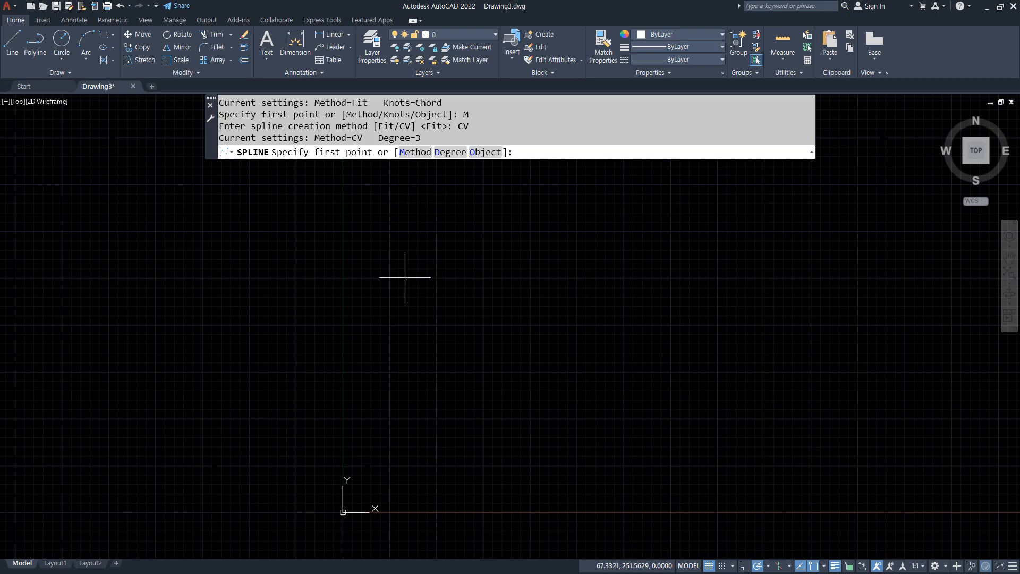
{"action": "left_click", "coordinate": [401, 282]}
{"action": "left_click", "coordinate": [507, 271]}
{"action": "left_click", "coordinate": [532, 323]}
{"action": "left_click", "coordinate": [595, 283]}
{"action": "left_click", "coordinate": [664, 326]}
{"action": "left_click", "coordinate": [783, 292]}
{"action": "left_click", "coordinate": [813, 395]}
{"action": "left_click", "coordinate": [612, 455]}
{"action": "left_click", "coordinate": [603, 500]}
{"action": "left_click", "coordinate": [469, 402]}
{"action": "left_click", "coordinate": [373, 447]}
{"action": "left_click", "coordinate": [258, 377]}
{"action": "key", "text": "Return"}
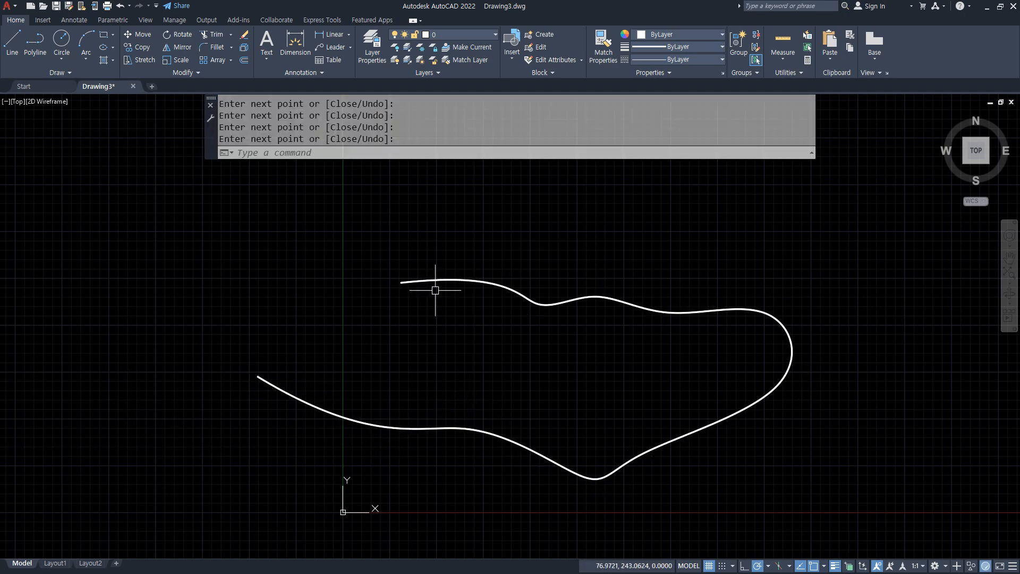
Erase the CV spline.
{"action": "left_click", "coordinate": [275, 386]}
{"action": "key", "text": "Delete"}
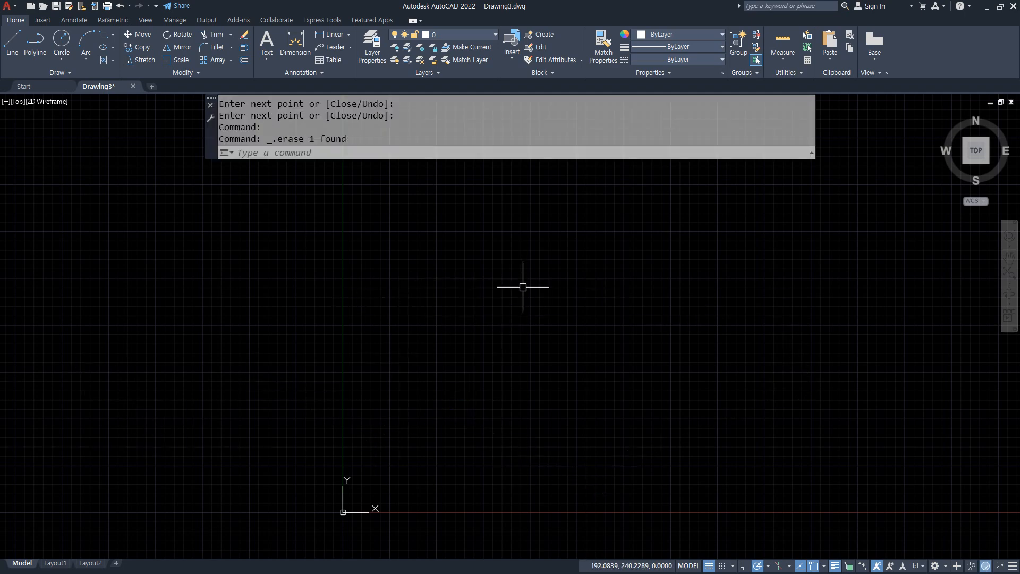
{"action": "middle_click_drag", "start_coordinate": [373, 243], "coordinate": [347, 244]}
Draw the start of a square wave with five connected 20-unit lines going up, right, down, right and up.
{"action": "type", "text": "l"}
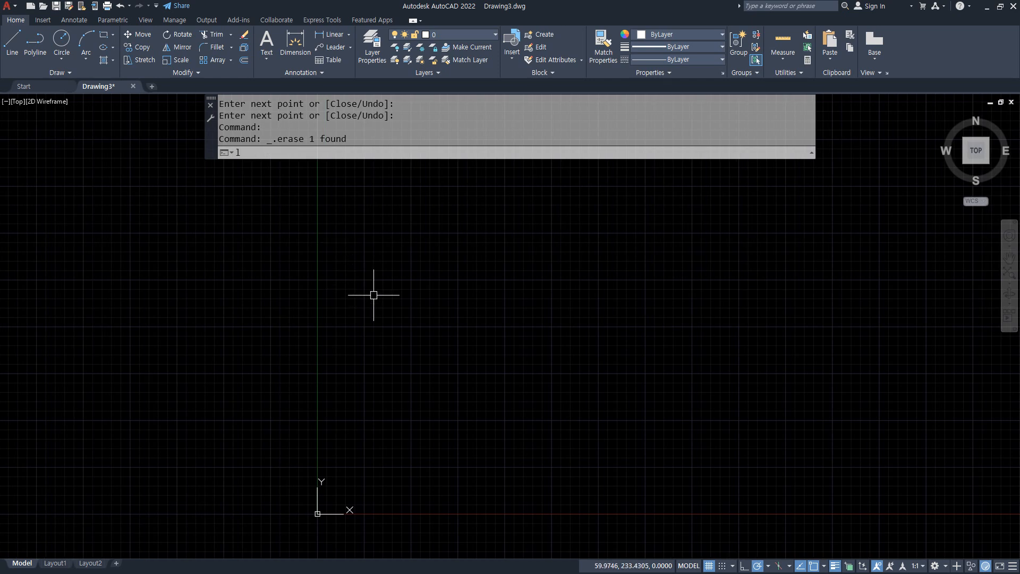
{"action": "key", "text": "Return"}
{"action": "left_click", "coordinate": [371, 289]}
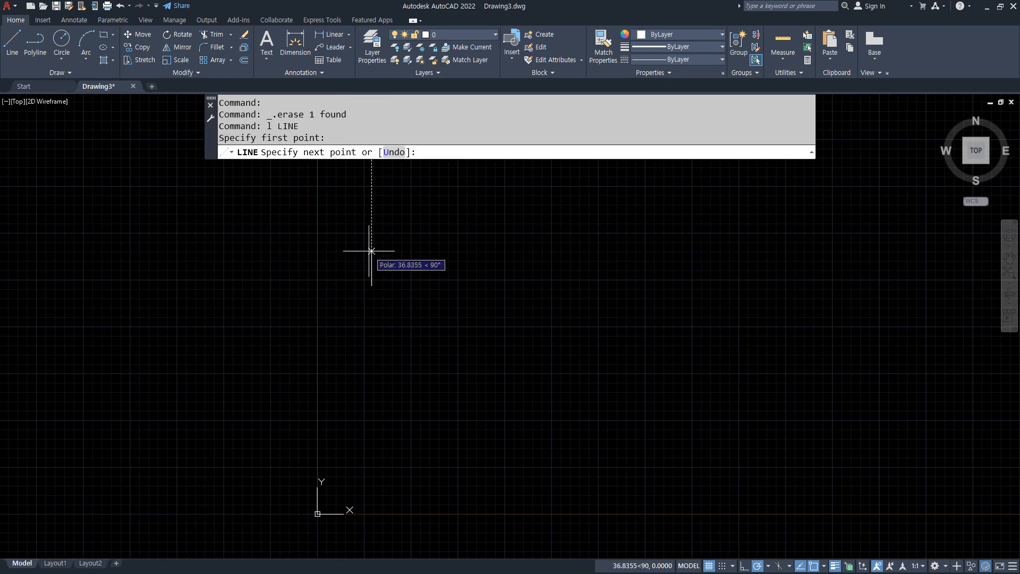
{"action": "type", "text": "20"}
{"action": "key", "text": "Return"}
{"action": "scroll", "coordinate": [409, 260], "scroll_direction": "up", "scroll_amount": 4}
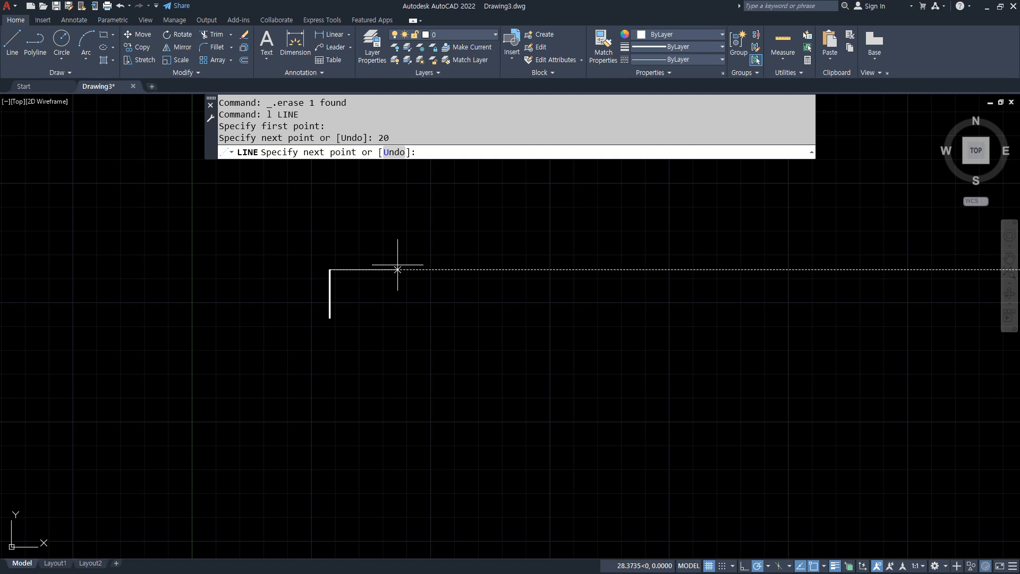
{"action": "type", "text": "20"}
{"action": "key", "text": "Return"}
{"action": "type", "text": "20"}
{"action": "key", "text": "Return"}
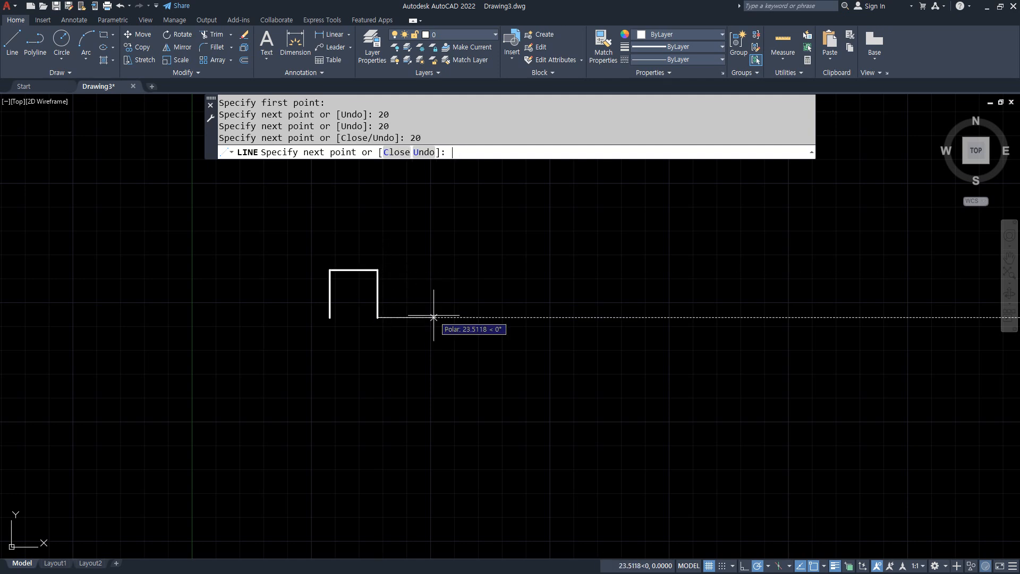
{"action": "type", "text": "20"}
{"action": "key", "text": "Return"}
{"action": "type", "text": "20"}
{"action": "key", "text": "Return"}
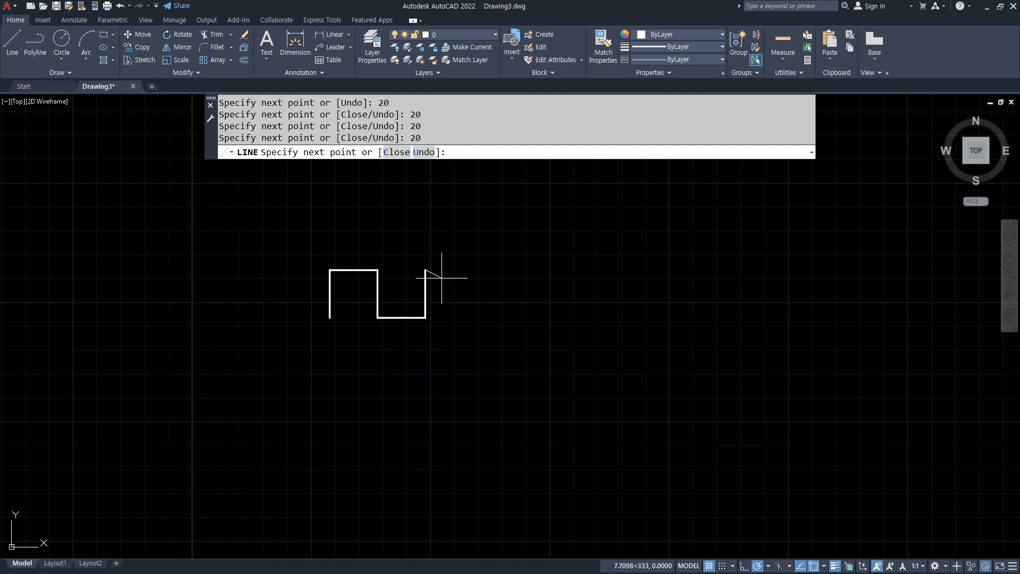
Continue the square wave with ten more 20-unit segments, completing four raised teeth and ending downward.
{"action": "type", "text": "20"}
{"action": "key", "text": "Return"}
{"action": "type", "text": "20"}
{"action": "key", "text": "Return"}
{"action": "type", "text": "20"}
{"action": "key", "text": "Return"}
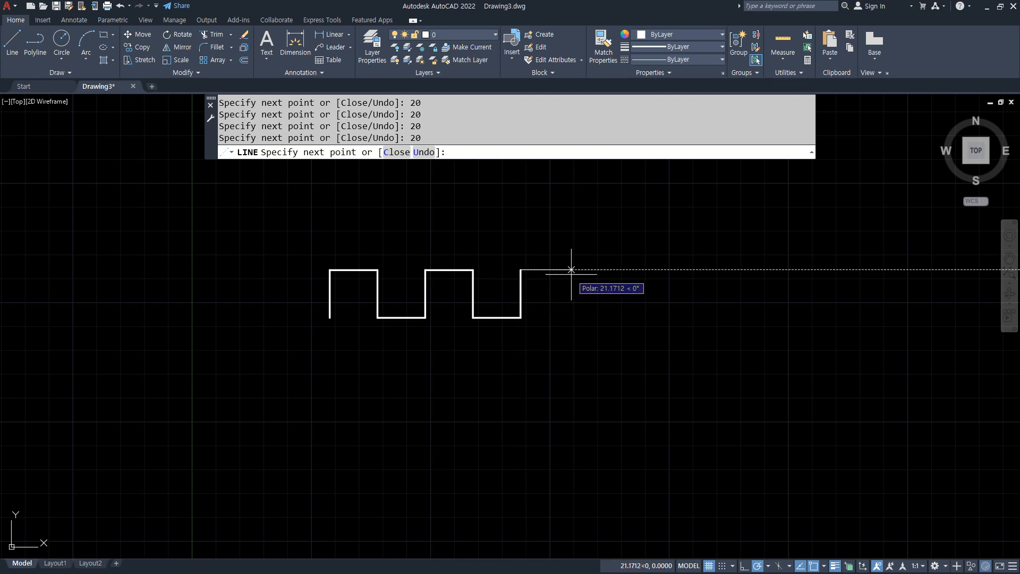
{"action": "key", "text": "Return"}
{"action": "type", "text": "20"}
{"action": "key", "text": "Return"}
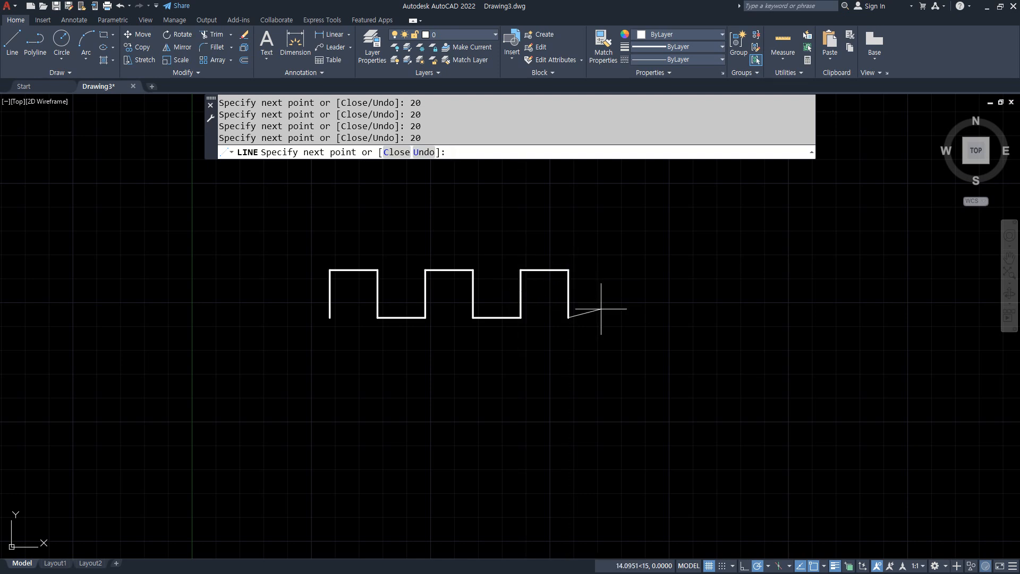
{"action": "type", "text": "20"}
{"action": "key", "text": "Return"}
{"action": "type", "text": "20"}
{"action": "key", "text": "Return"}
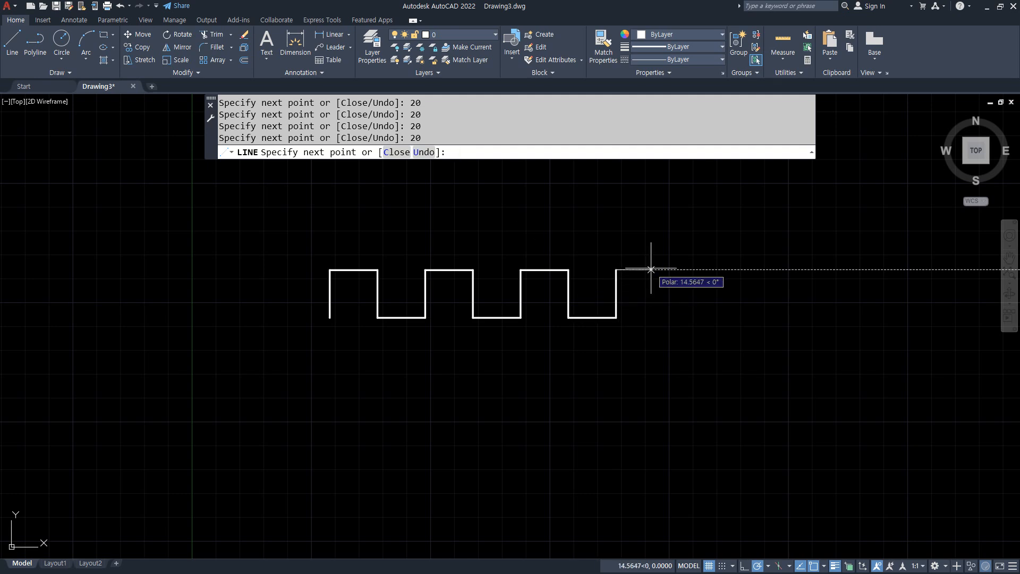
{"action": "key", "text": "Return"}
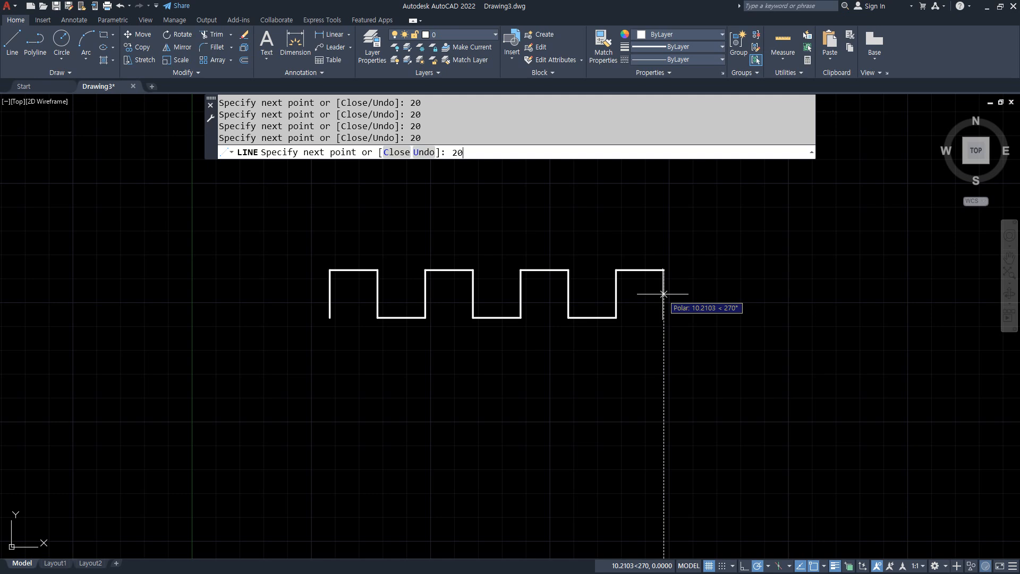
{"action": "key", "text": "Return"}
{"action": "key", "text": "Return"}
Copy the whole square wave about 31 units straight down.
{"action": "type", "text": "cp"}
{"action": "key", "text": "Return"}
{"action": "left_click", "coordinate": [731, 360]}
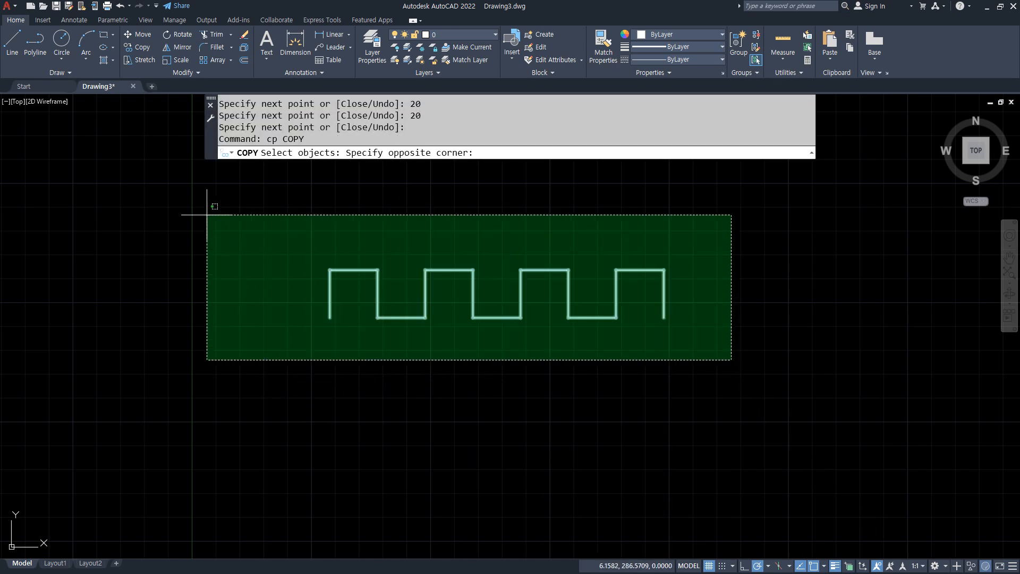
{"action": "left_click", "coordinate": [207, 215]}
{"action": "left_click", "coordinate": [202, 250]}
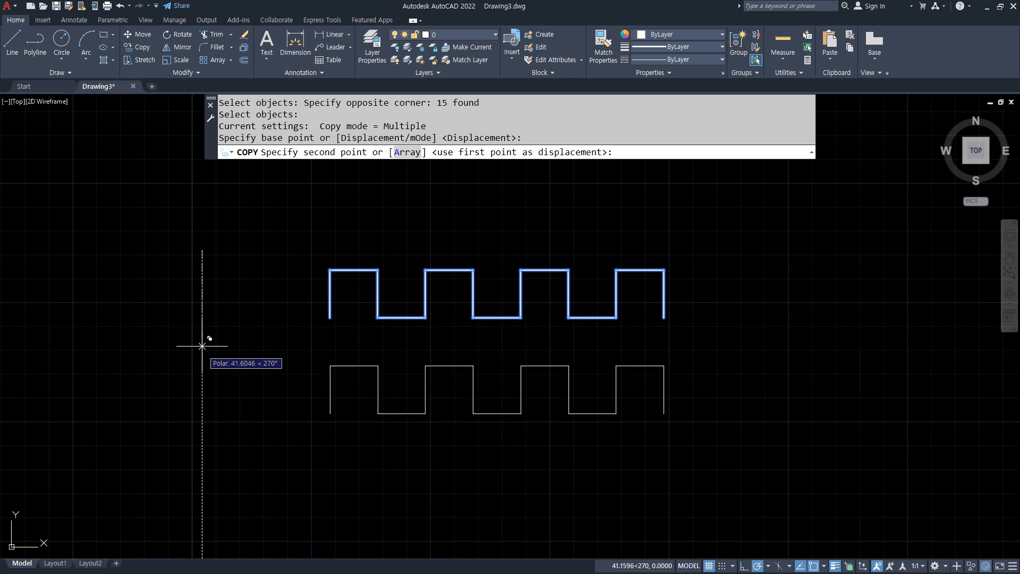
{"action": "left_click", "coordinate": [202, 322]}
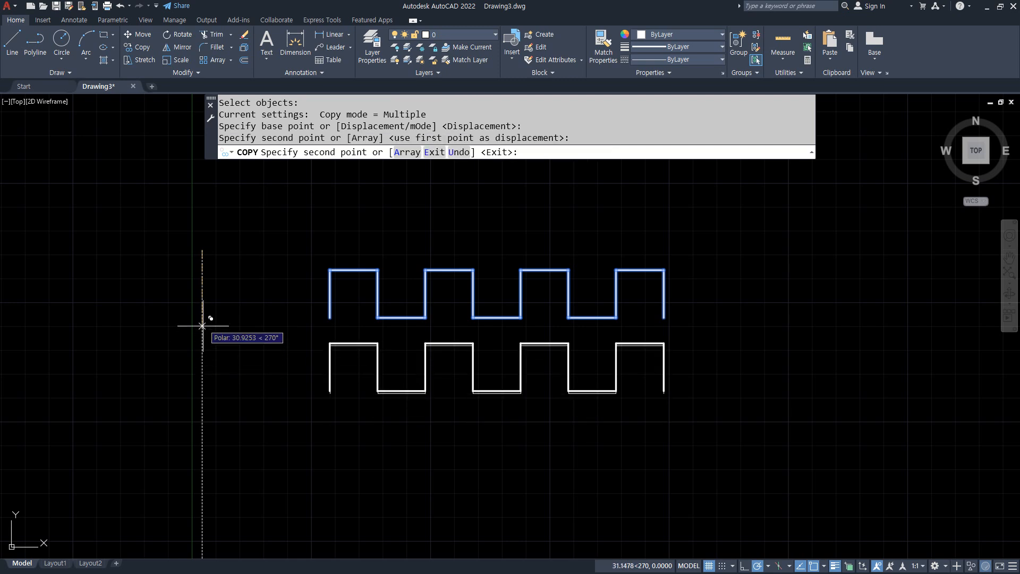
{"action": "key", "text": "Escape"}
Start a degree 3 CV spline from the upper square wave's left end, placing vertices at every corner through the second tooth.
{"action": "scroll", "coordinate": [376, 301], "scroll_direction": "up", "scroll_amount": 2}
{"action": "mouse_move", "coordinate": [376, 301]}
{"action": "middle_mouse_down"}
{"action": "mouse_move", "coordinate": [387, 330]}
{"action": "mouse_move", "coordinate": [336, 318]}
{"action": "mouse_move", "coordinate": [350, 298]}
{"action": "middle_mouse_up"}
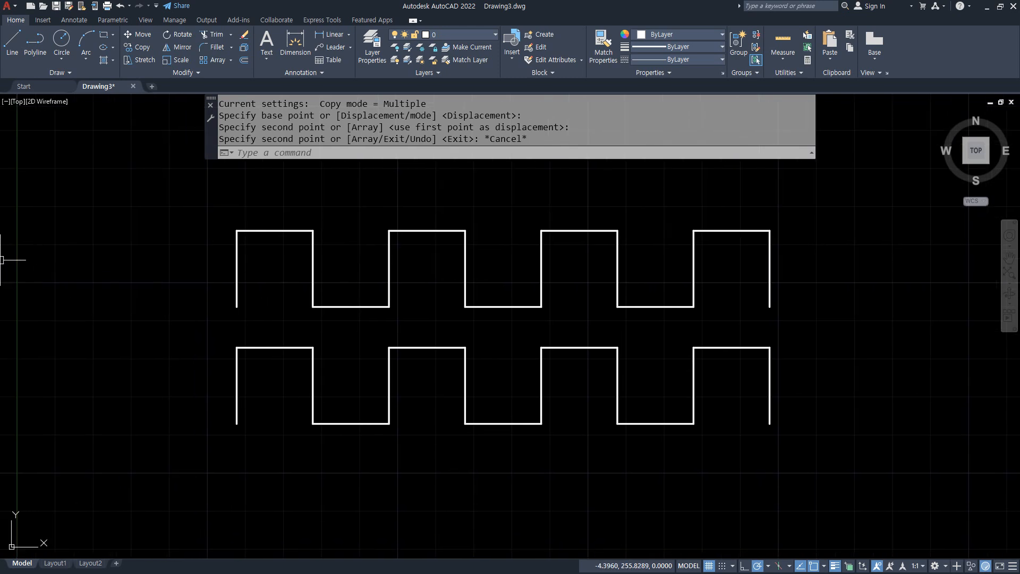
{"action": "type", "text": "spl"}
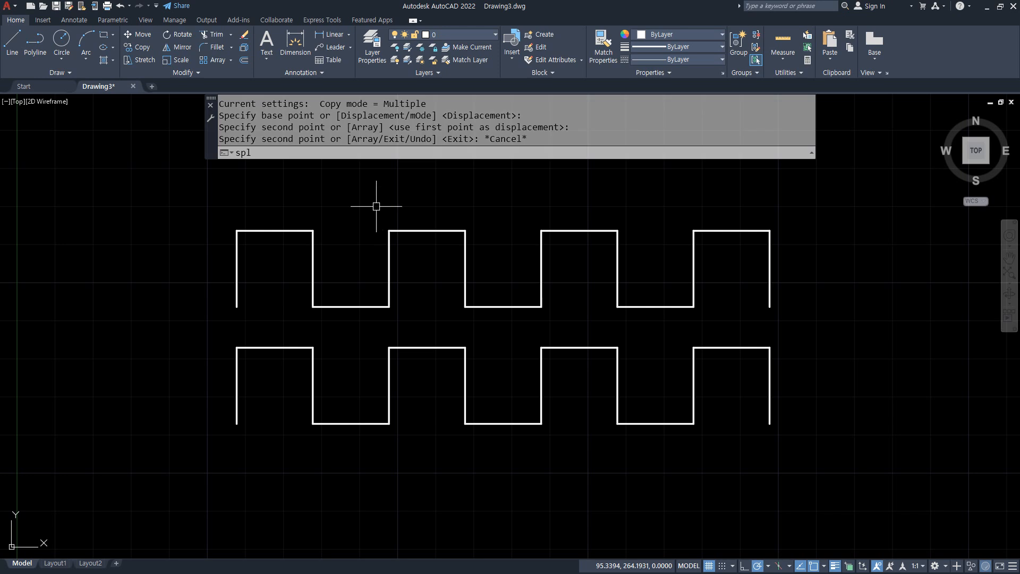
{"action": "key", "text": "Return"}
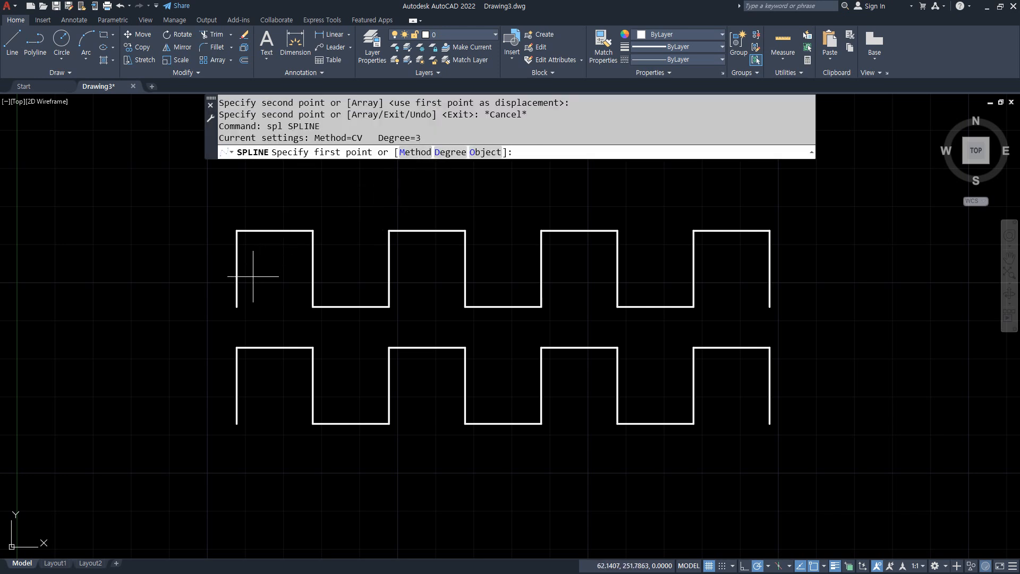
{"action": "left_click", "coordinate": [237, 307]}
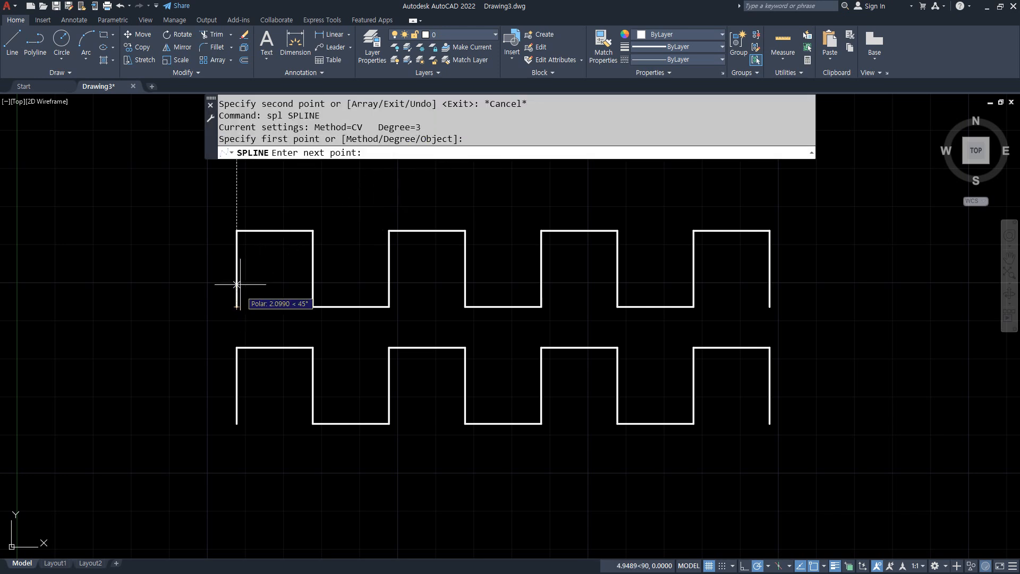
{"action": "left_click", "coordinate": [236, 231]}
{"action": "left_click", "coordinate": [313, 230]}
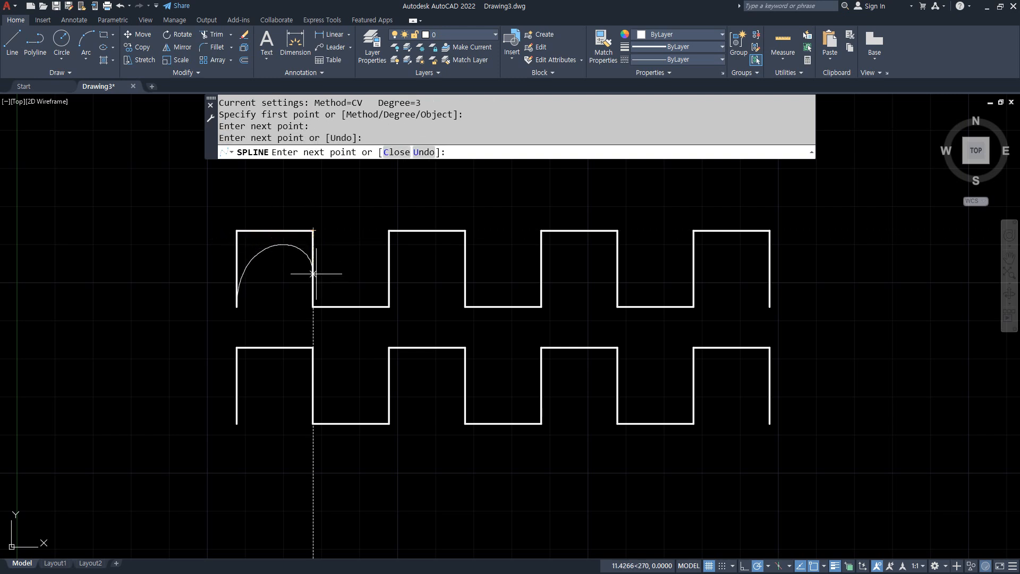
{"action": "left_click", "coordinate": [313, 307]}
{"action": "left_click", "coordinate": [389, 307]}
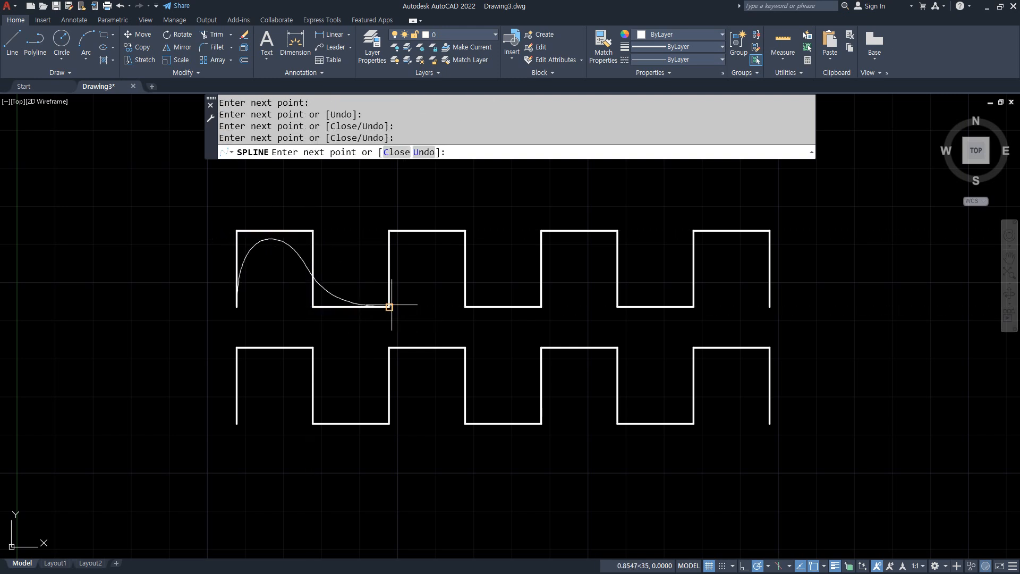
{"action": "left_click", "coordinate": [389, 231]}
{"action": "left_click", "coordinate": [465, 230]}
{"action": "left_click", "coordinate": [465, 306]}
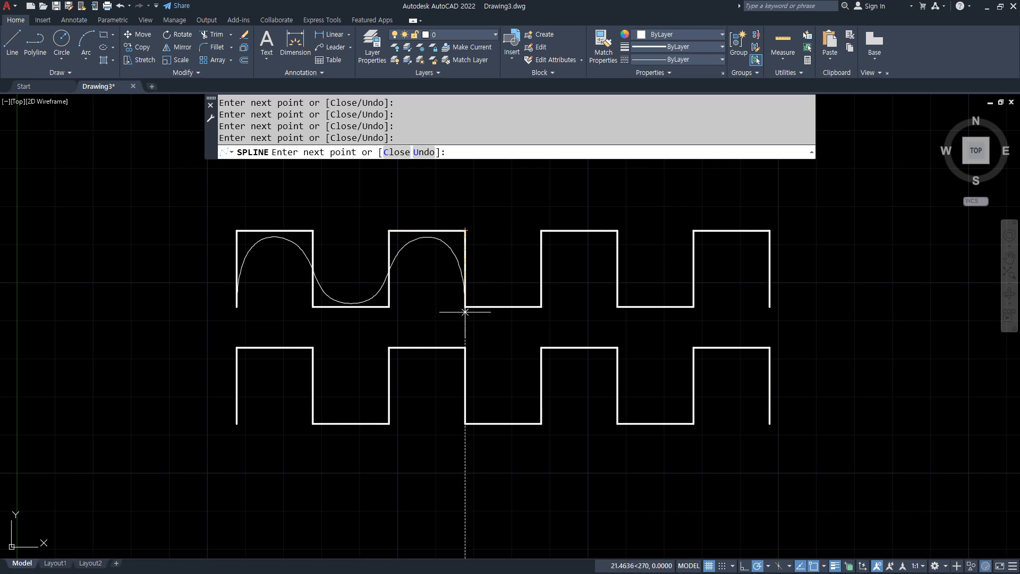
Continue the CV spline through the upper wave's remaining corners and finish it at the wave's right end.
{"action": "left_click", "coordinate": [541, 307]}
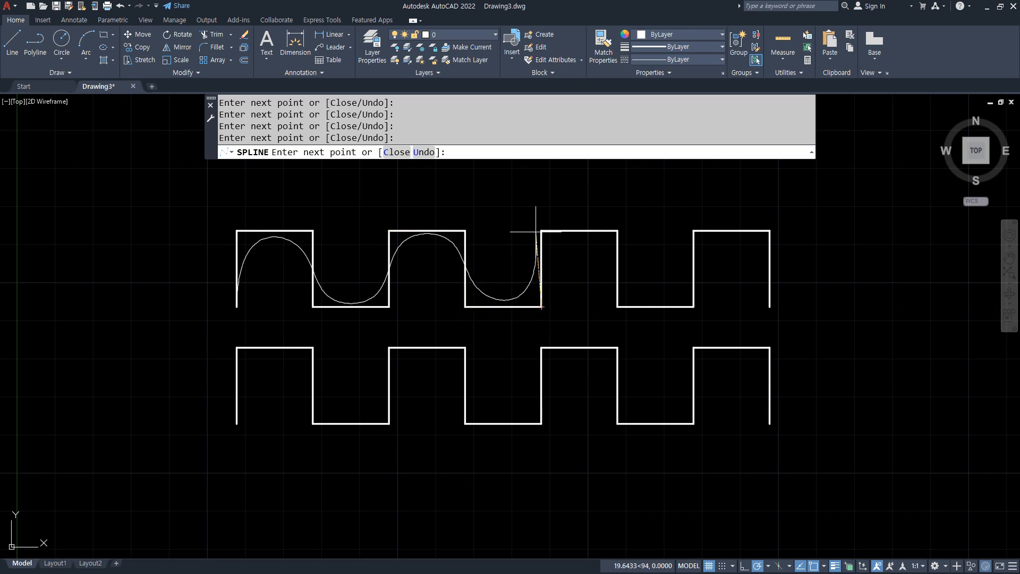
{"action": "left_click", "coordinate": [541, 231]}
{"action": "left_click", "coordinate": [617, 231]}
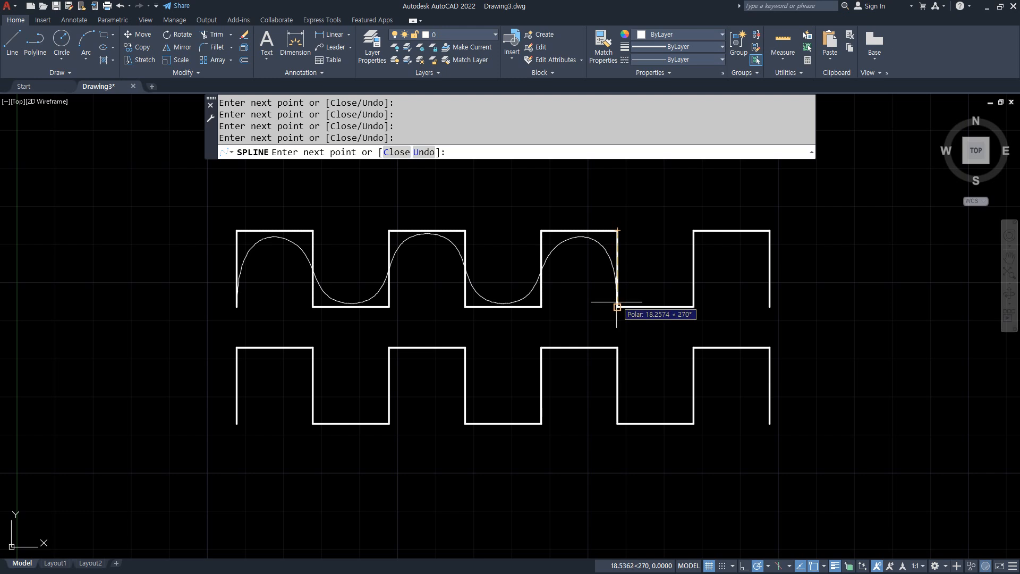
{"action": "left_click", "coordinate": [617, 307]}
{"action": "left_click", "coordinate": [693, 307]}
{"action": "left_click", "coordinate": [693, 230]}
{"action": "left_click", "coordinate": [769, 230]}
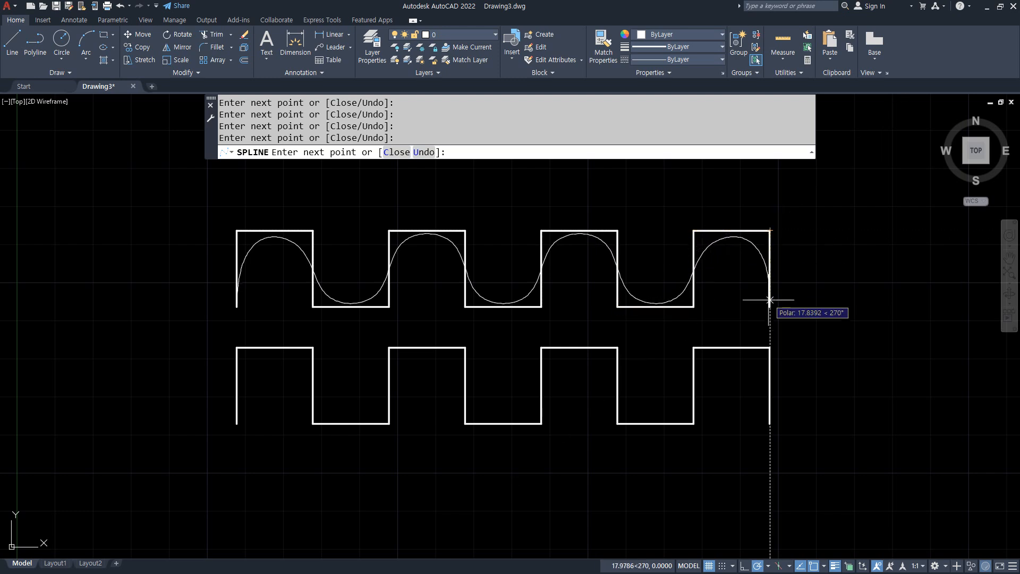
{"action": "left_click", "coordinate": [769, 307]}
{"action": "key", "text": "Return"}
Start a spline with the Fit method from the lower wave's left end, placing fit points at every corner through the second tooth.
{"action": "key", "text": "Return"}
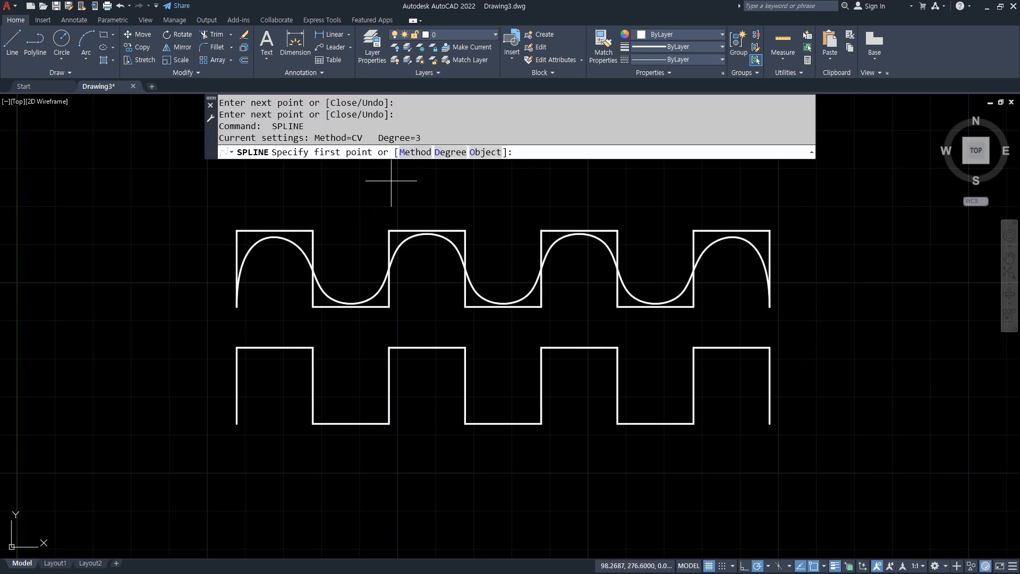
{"action": "left_click", "coordinate": [417, 153]}
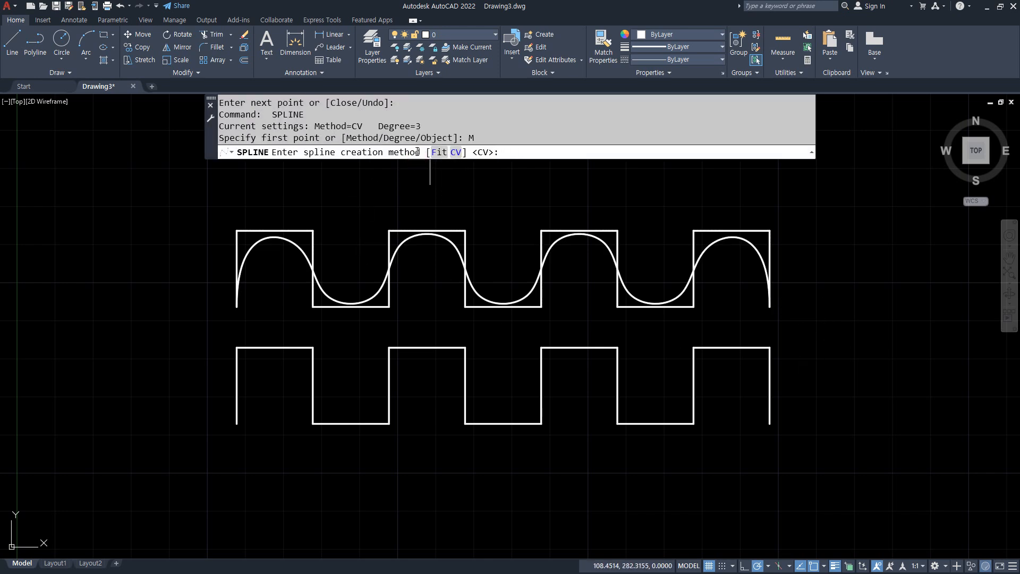
{"action": "left_click", "coordinate": [439, 153]}
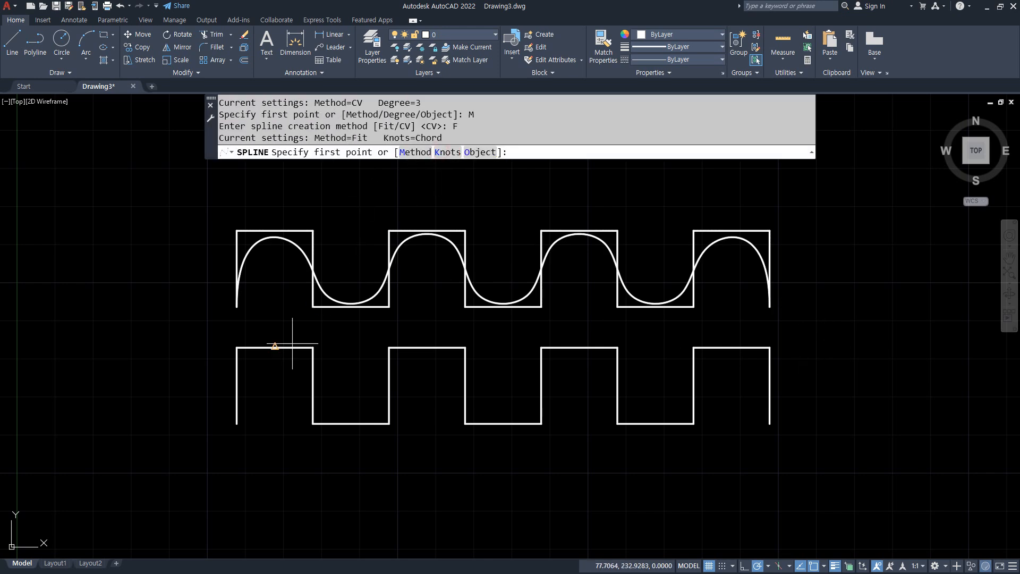
{"action": "left_click", "coordinate": [236, 423]}
{"action": "left_click", "coordinate": [237, 346]}
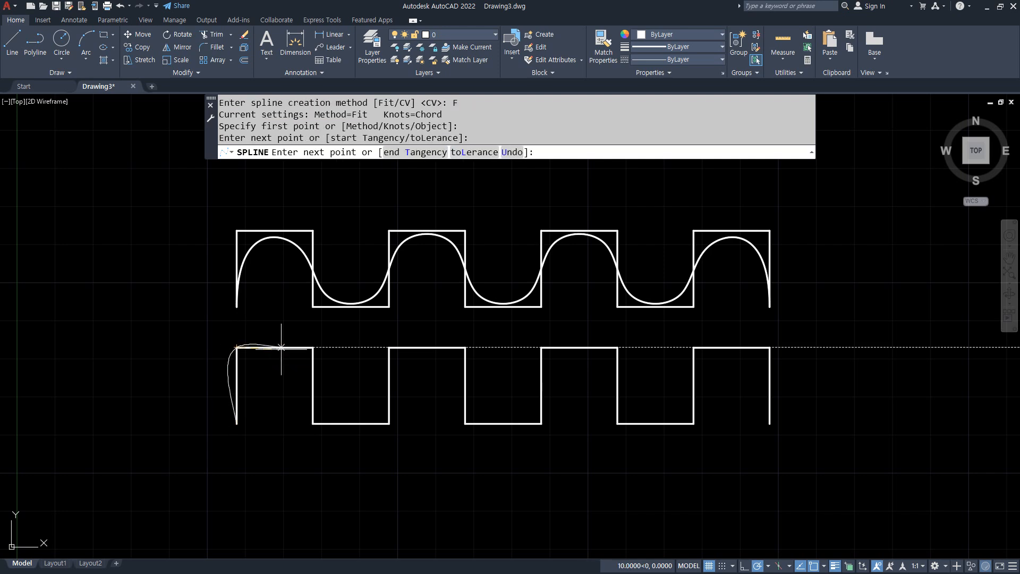
{"action": "left_click", "coordinate": [313, 347]}
{"action": "left_click", "coordinate": [313, 424]}
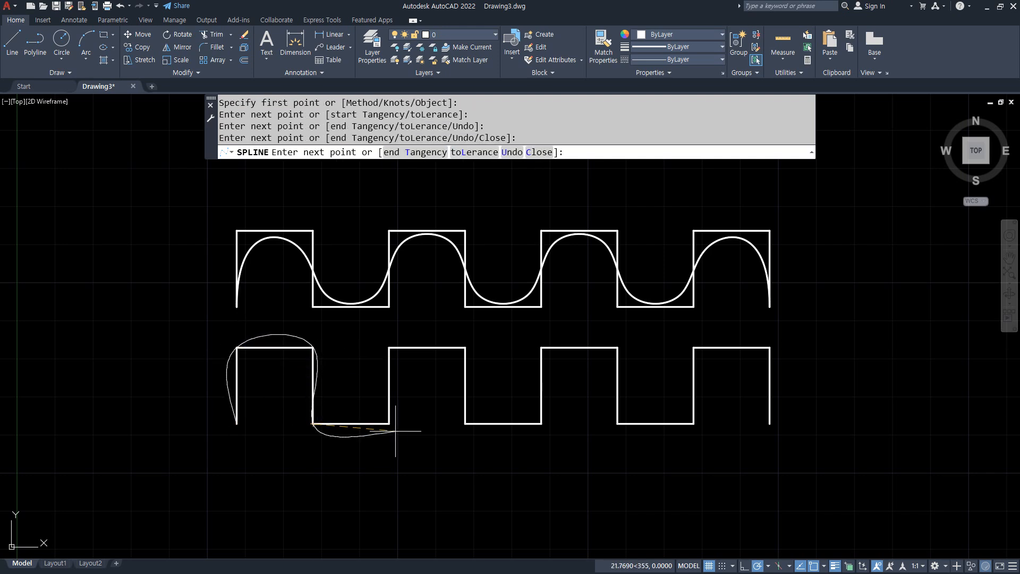
{"action": "left_click", "coordinate": [390, 424]}
{"action": "left_click", "coordinate": [390, 347]}
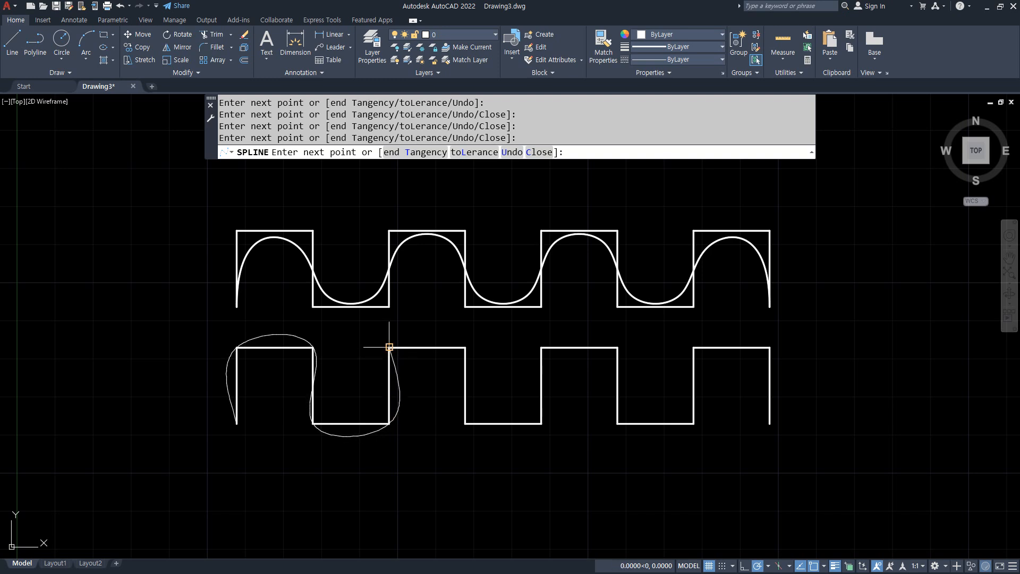
{"action": "left_click", "coordinate": [465, 347]}
{"action": "left_click", "coordinate": [466, 424]}
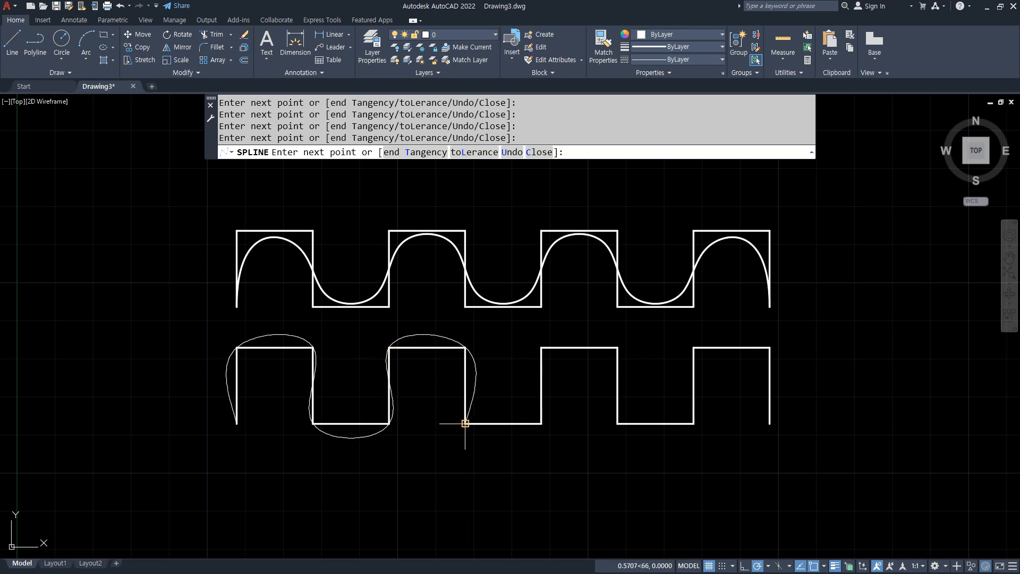
Continue the Fit spline through the lower wave's remaining corners and finish it at the wave's right end.
{"action": "left_click", "coordinate": [541, 424]}
{"action": "left_click", "coordinate": [541, 347]}
{"action": "left_click", "coordinate": [617, 347]}
{"action": "left_click", "coordinate": [617, 423]}
{"action": "left_click", "coordinate": [693, 423]}
{"action": "left_click", "coordinate": [693, 347]}
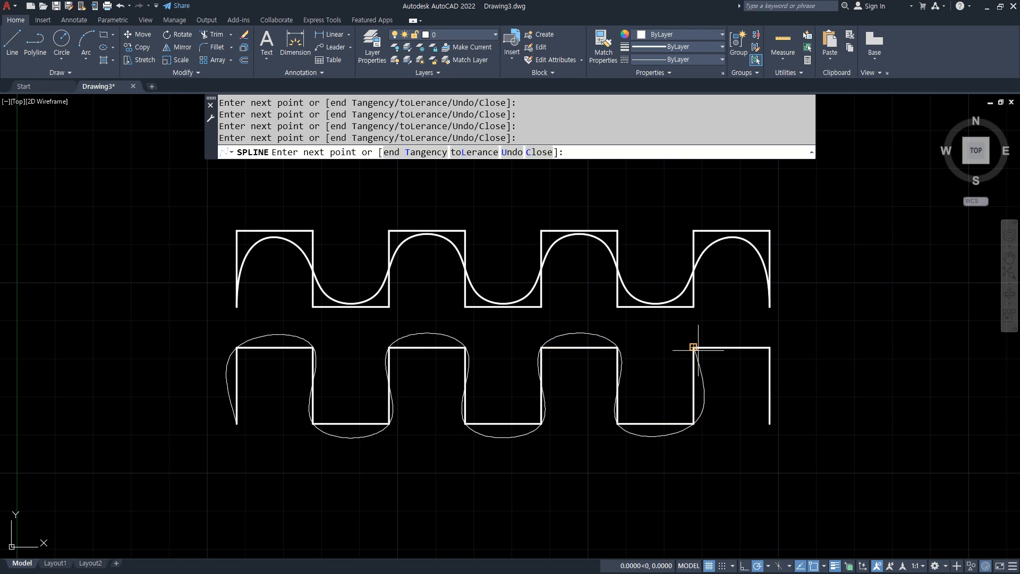
{"action": "left_click", "coordinate": [769, 347]}
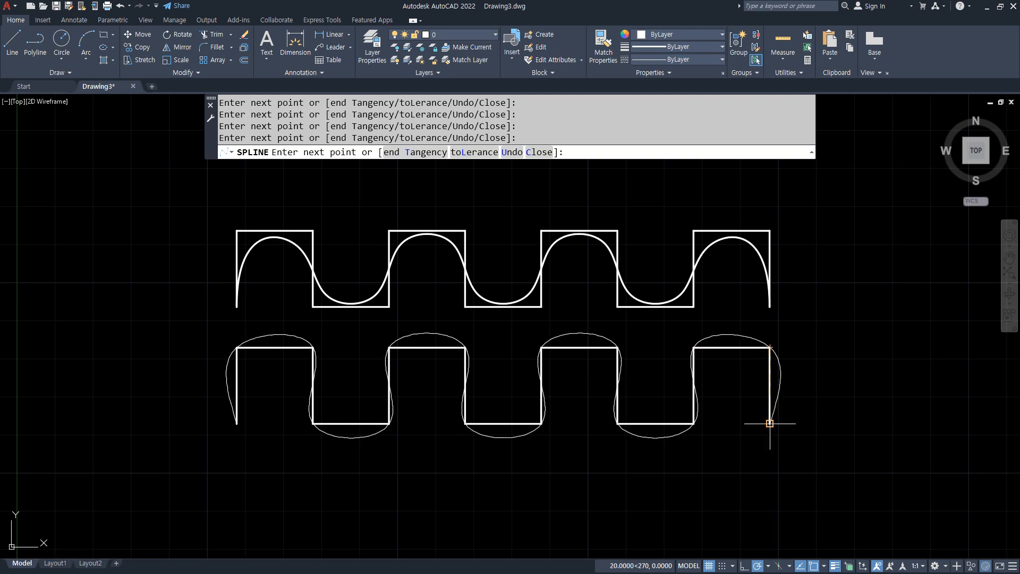
{"action": "left_click", "coordinate": [769, 423]}
{"action": "key", "text": "Return"}
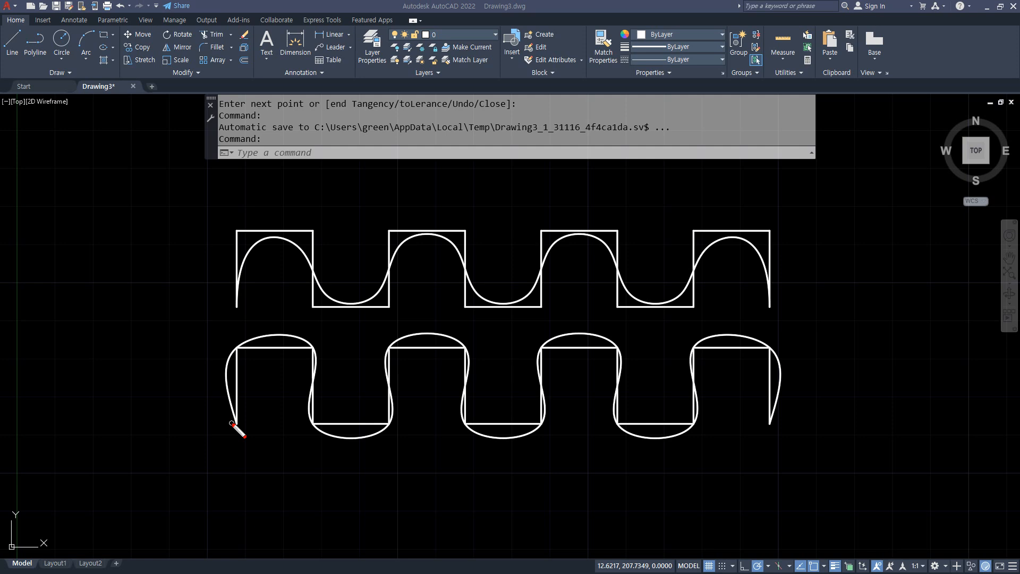
Examine how the Fit spline runs past the corners of the lower wave's first tooth.
{"action": "mouse_move", "coordinate": [244, 438]}
{"action": "left_mouse_down"}
{"action": "mouse_move", "coordinate": [231, 436]}
{"action": "mouse_move", "coordinate": [244, 428]}
{"action": "left_mouse_up"}
{"action": "mouse_move", "coordinate": [243, 359]}
{"action": "left_mouse_down"}
{"action": "mouse_move", "coordinate": [225, 348]}
{"action": "mouse_move", "coordinate": [247, 359]}
{"action": "left_mouse_up"}
{"action": "mouse_move", "coordinate": [318, 346]}
{"action": "left_mouse_down"}
{"action": "mouse_move", "coordinate": [304, 348]}
{"action": "mouse_move", "coordinate": [323, 360]}
{"action": "left_mouse_up"}
{"action": "left_click_drag", "start_coordinate": [319, 434], "coordinate": [307, 420]}
{"action": "mouse_move", "coordinate": [242, 425]}
{"action": "left_mouse_down"}
{"action": "mouse_move", "coordinate": [250, 433]}
{"action": "mouse_move", "coordinate": [210, 374]}
{"action": "mouse_move", "coordinate": [219, 356]}
{"action": "mouse_move", "coordinate": [217, 373]}
{"action": "left_mouse_up"}
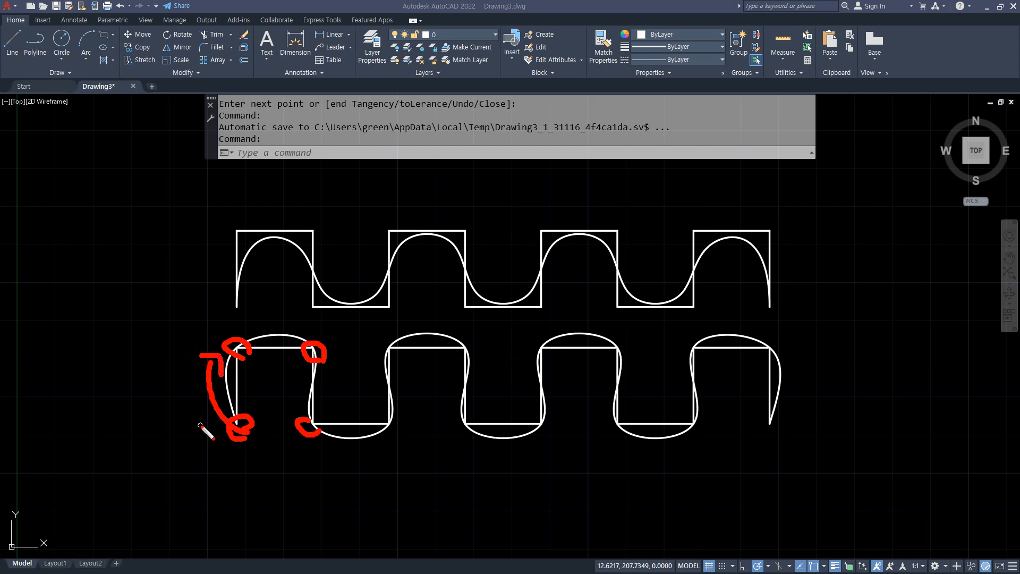
{"action": "key", "text": "Escape"}
Examine the CV spline around the upper wave's first tooth and compare its path with the Fit spline below.
{"action": "scroll", "coordinate": [251, 269], "scroll_direction": "up", "scroll_amount": 5}
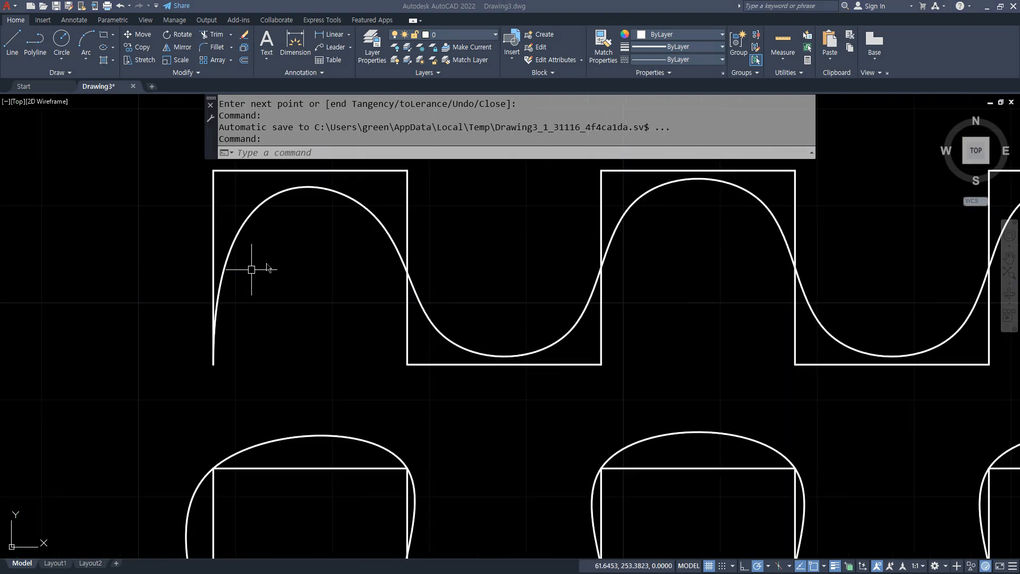
{"action": "key", "text": "ctrl+2"}
{"action": "mouse_move", "coordinate": [211, 170]}
{"action": "left_mouse_down"}
{"action": "mouse_move", "coordinate": [211, 350]}
{"action": "mouse_move", "coordinate": [228, 169]}
{"action": "mouse_move", "coordinate": [340, 169]}
{"action": "left_mouse_up"}
{"action": "left_click_drag", "start_coordinate": [221, 351], "coordinate": [292, 204]}
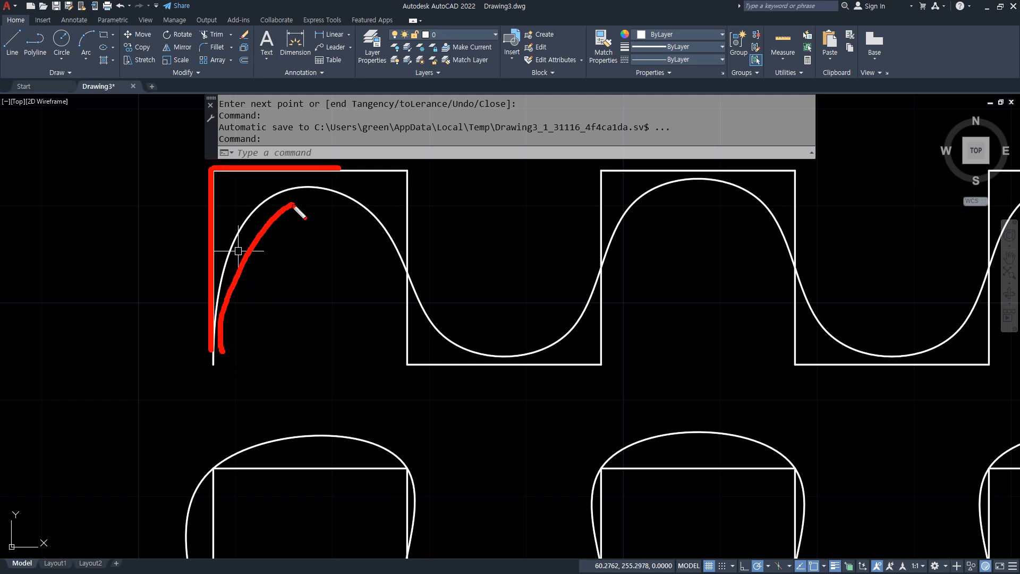
{"action": "key", "text": "e"}
{"action": "mouse_move", "coordinate": [223, 166]}
{"action": "left_mouse_down"}
{"action": "mouse_move", "coordinate": [421, 166]}
{"action": "mouse_move", "coordinate": [415, 380]}
{"action": "left_mouse_up"}
{"action": "mouse_move", "coordinate": [282, 167]}
{"action": "left_mouse_down"}
{"action": "mouse_move", "coordinate": [342, 201]}
{"action": "mouse_move", "coordinate": [366, 252]}
{"action": "left_mouse_up"}
{"action": "key", "text": "Escape"}
{"action": "scroll", "coordinate": [364, 252], "scroll_direction": "down", "scroll_amount": 2}
{"action": "middle_click_drag", "start_coordinate": [411, 308], "coordinate": [348, 283]}
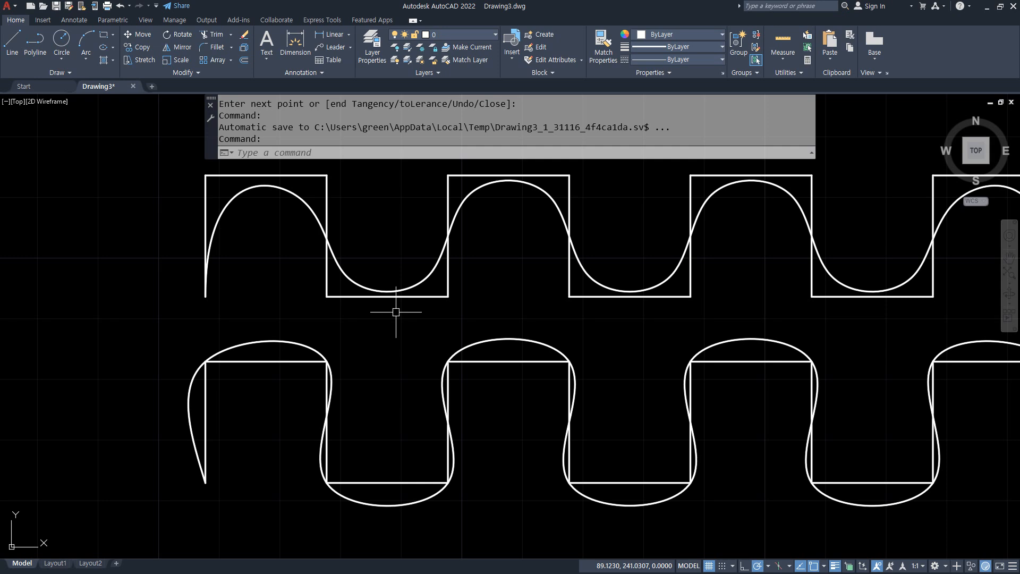
{"action": "mouse_move", "coordinate": [159, 344]}
{"action": "left_mouse_down"}
{"action": "mouse_move", "coordinate": [183, 378]}
{"action": "mouse_move", "coordinate": [159, 381]}
{"action": "left_mouse_up"}
{"action": "mouse_move", "coordinate": [249, 271]}
{"action": "left_mouse_down"}
{"action": "mouse_move", "coordinate": [229, 206]}
{"action": "mouse_move", "coordinate": [244, 208]}
{"action": "left_mouse_up"}
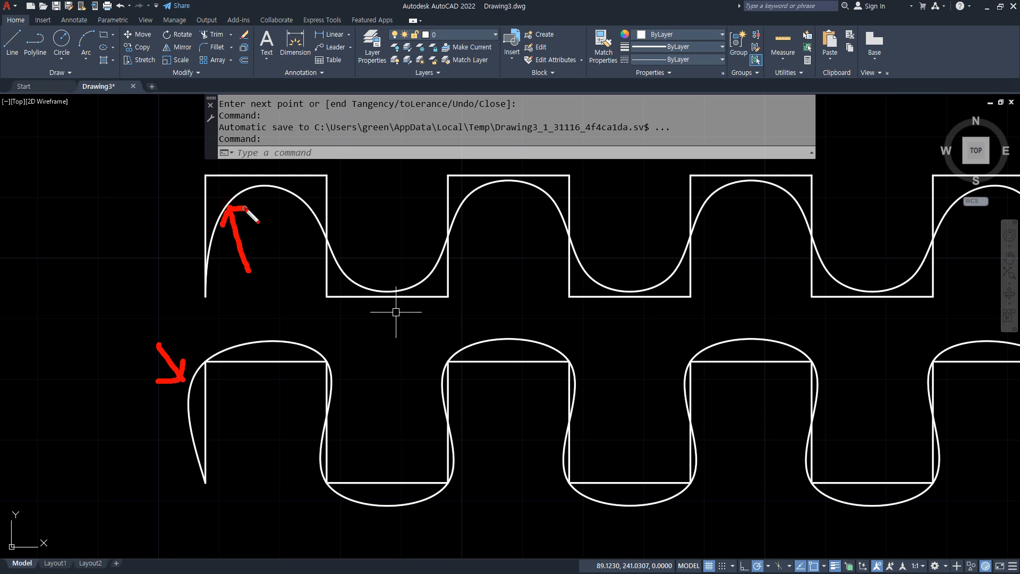
{"action": "key", "text": "Escape"}
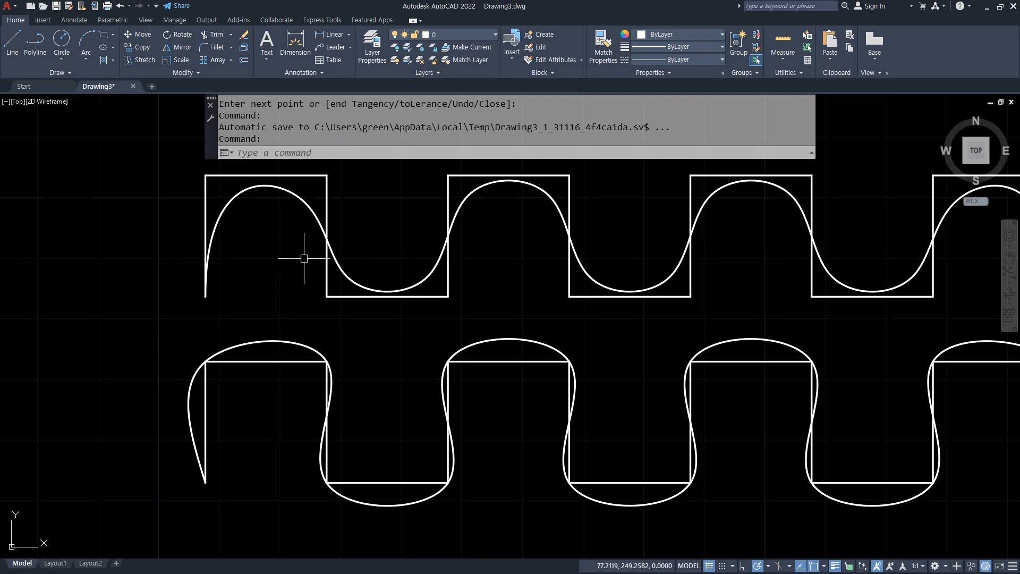
{"action": "scroll", "coordinate": [361, 277], "scroll_direction": "down", "scroll_amount": 1}
{"action": "middle_click_drag", "start_coordinate": [357, 288], "coordinate": [312, 292]}
{"action": "scroll", "coordinate": [299, 290], "scroll_direction": "up", "scroll_amount": 1}
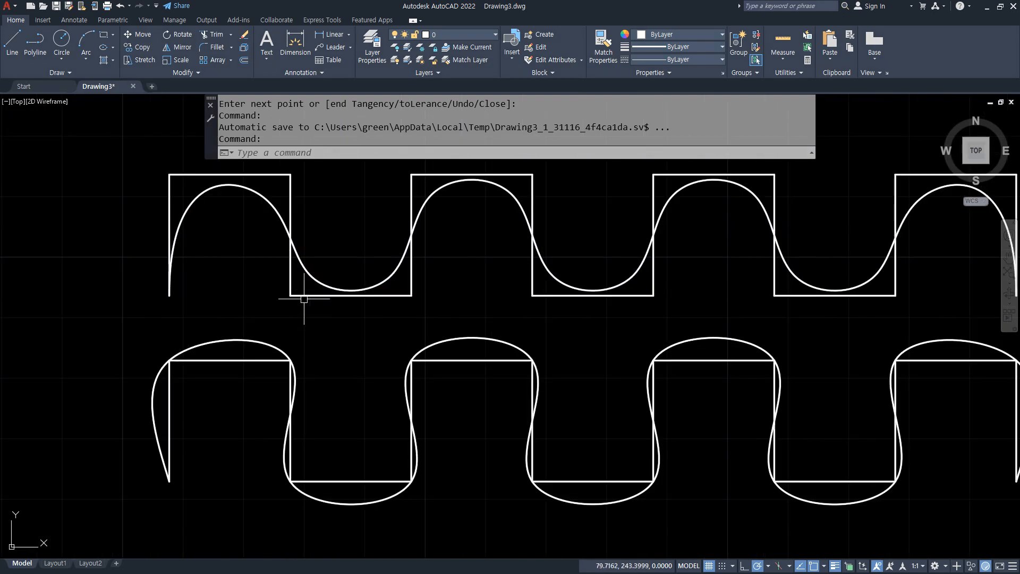
Erase both square waves together with their splines and zoom to All.
{"action": "scroll", "coordinate": [299, 289], "scroll_direction": "down", "scroll_amount": 4}
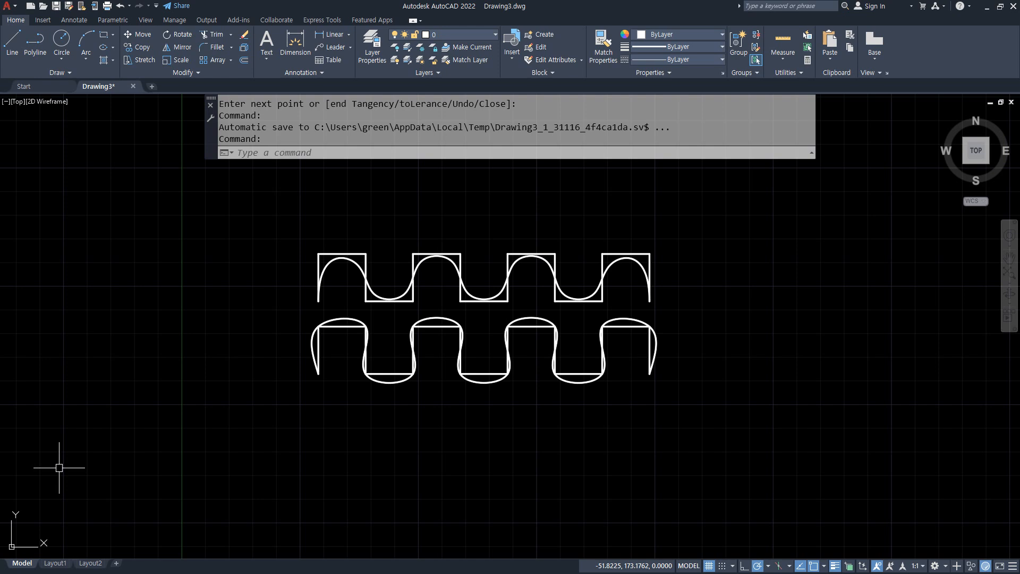
{"action": "left_click", "coordinate": [731, 387]}
{"action": "left_click", "coordinate": [248, 186]}
{"action": "type", "text": "e"}
{"action": "key", "text": "Return"}
{"action": "type", "text": "z"}
{"action": "key", "text": "Return"}
{"action": "type", "text": "a"}
{"action": "key", "text": "Return"}
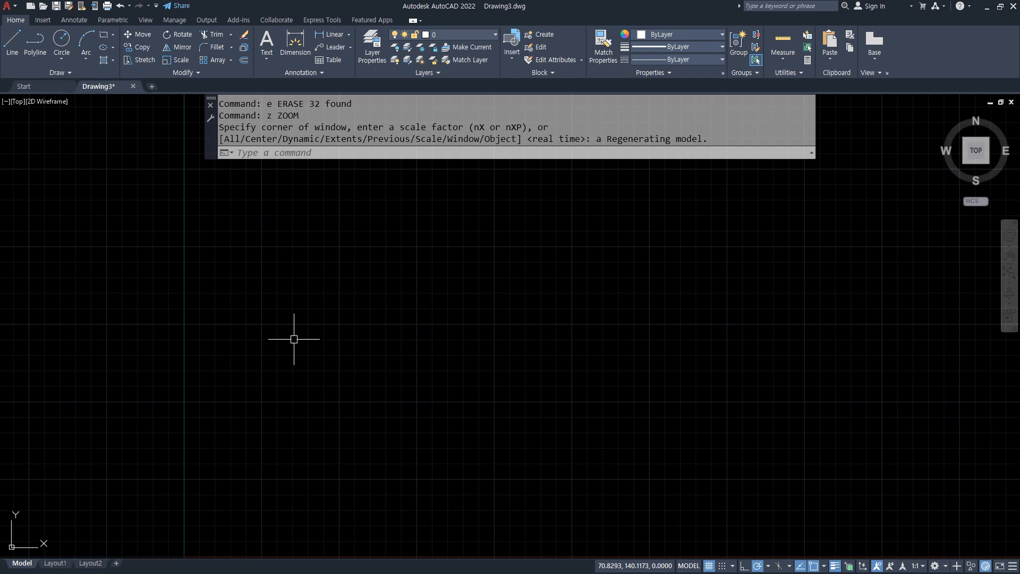
Draw a horizontal and a vertical construction line through the same point near the middle of the view.
{"action": "type", "text": "xl"}
{"action": "key", "text": "Return"}
{"action": "left_click", "coordinate": [425, 332]}
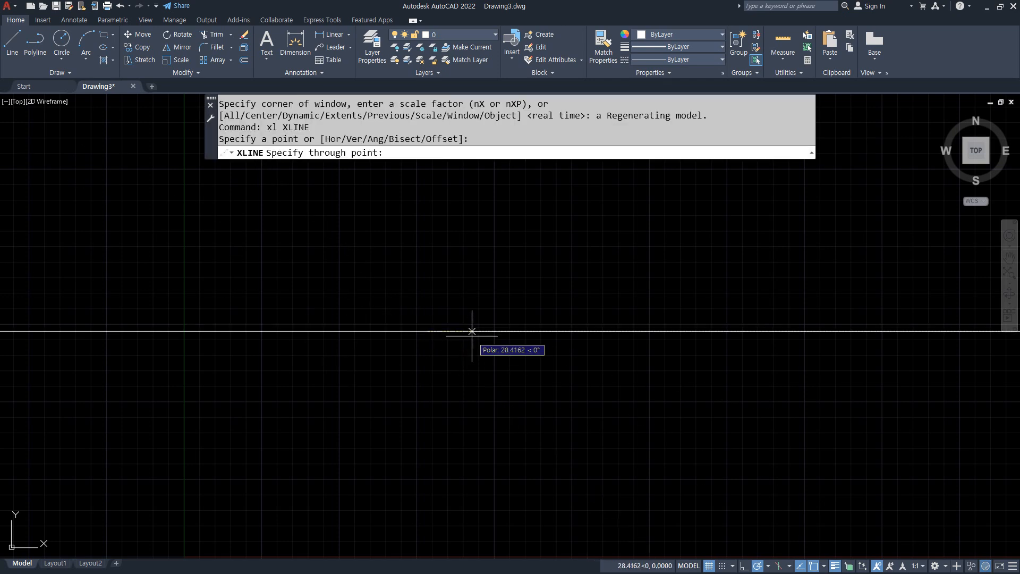
{"action": "left_click", "coordinate": [472, 331]}
{"action": "left_click", "coordinate": [423, 304]}
{"action": "key", "text": "Return"}
Draw two concentric circles with radii 30 and 50 centred on the construction lines' intersection.
{"action": "scroll", "coordinate": [447, 330], "scroll_direction": "up", "scroll_amount": 2}
{"action": "type", "text": "c"}
{"action": "key", "text": "Return"}
{"action": "left_click", "coordinate": [409, 332]}
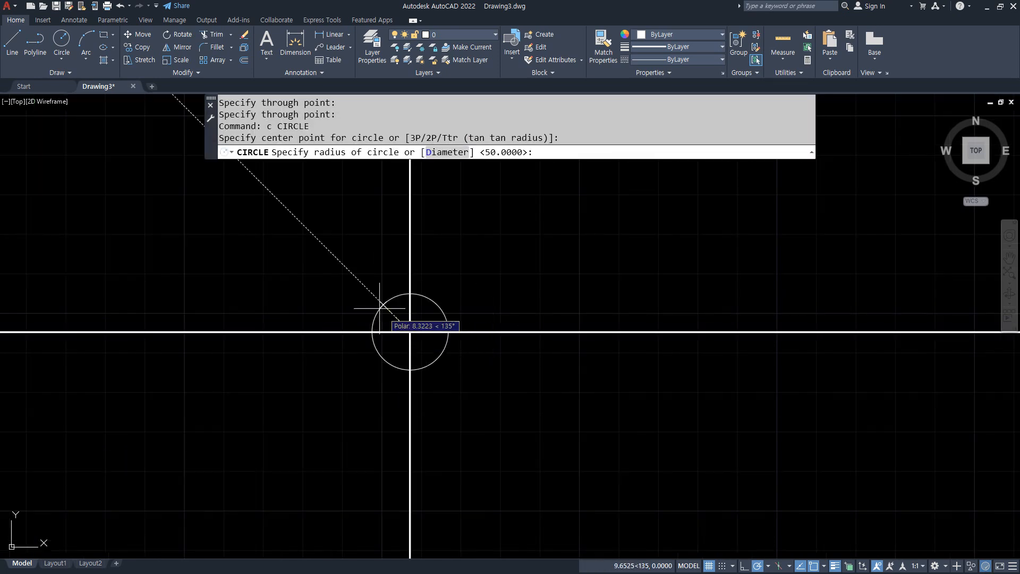
{"action": "type", "text": "30"}
{"action": "key", "text": "Return"}
{"action": "key", "text": "Return"}
{"action": "left_click", "coordinate": [409, 332]}
{"action": "type", "text": "50"}
{"action": "key", "text": "Return"}
{"action": "scroll", "coordinate": [462, 365], "scroll_direction": "down", "scroll_amount": 3}
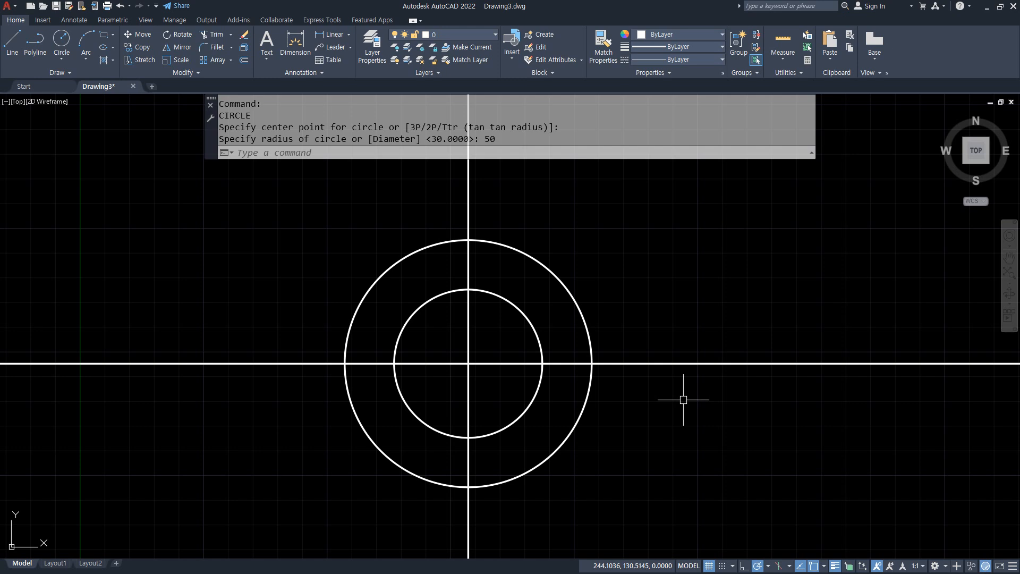
Trim the vertical construction line to the inner circle and the horizontal one to the outer circle.
{"action": "type", "text": "tr"}
{"action": "key", "text": "Return"}
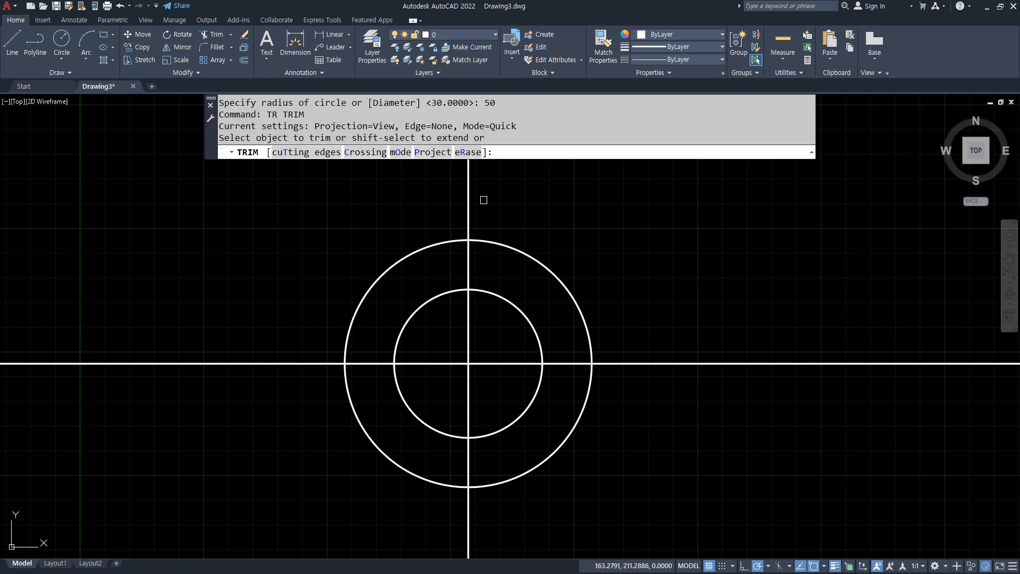
{"action": "left_click", "coordinate": [468, 208]}
{"action": "left_click", "coordinate": [468, 265]}
{"action": "left_click", "coordinate": [470, 511]}
{"action": "left_click", "coordinate": [464, 472]}
{"action": "left_click", "coordinate": [656, 365]}
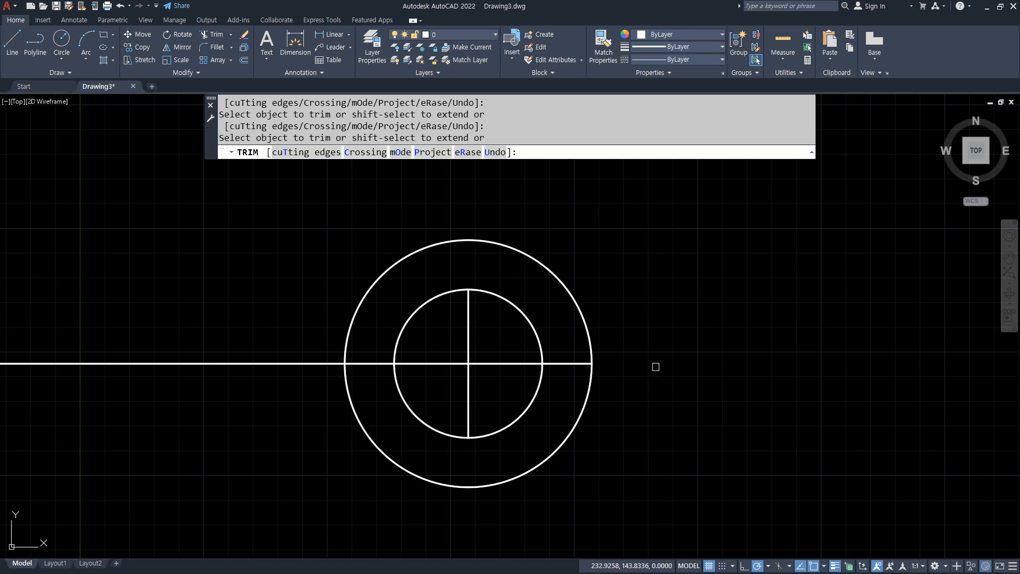
{"action": "left_click", "coordinate": [308, 362]}
{"action": "key", "text": "Return"}
Erase both concentric circles, keeping only the crossed horizontal and vertical lines.
{"action": "left_click", "coordinate": [601, 464]}
{"action": "left_click", "coordinate": [485, 377]}
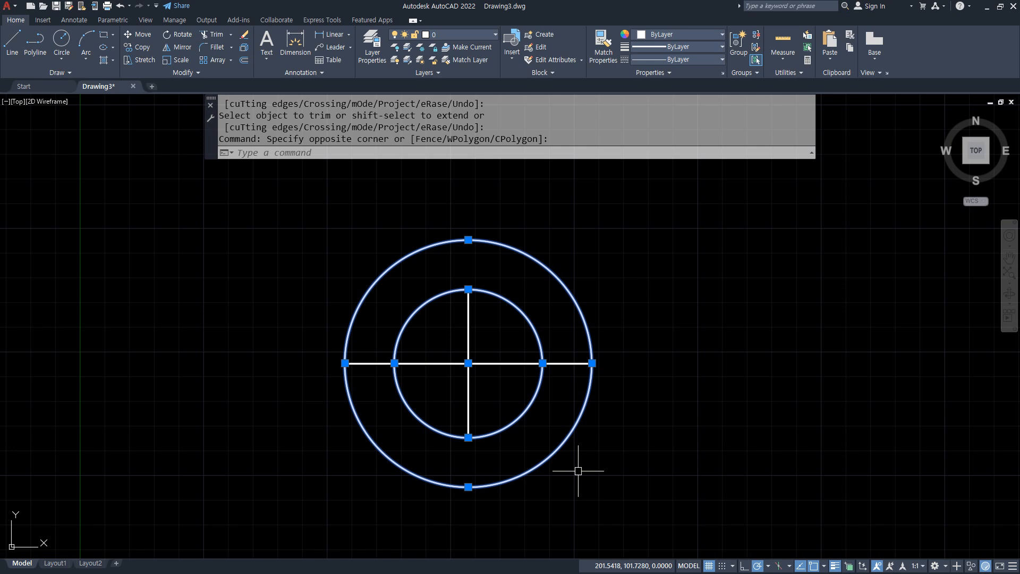
{"action": "type", "text": "e"}
{"action": "key", "text": "Return"}
{"action": "scroll", "coordinate": [507, 367], "scroll_direction": "up", "scroll_amount": 2}
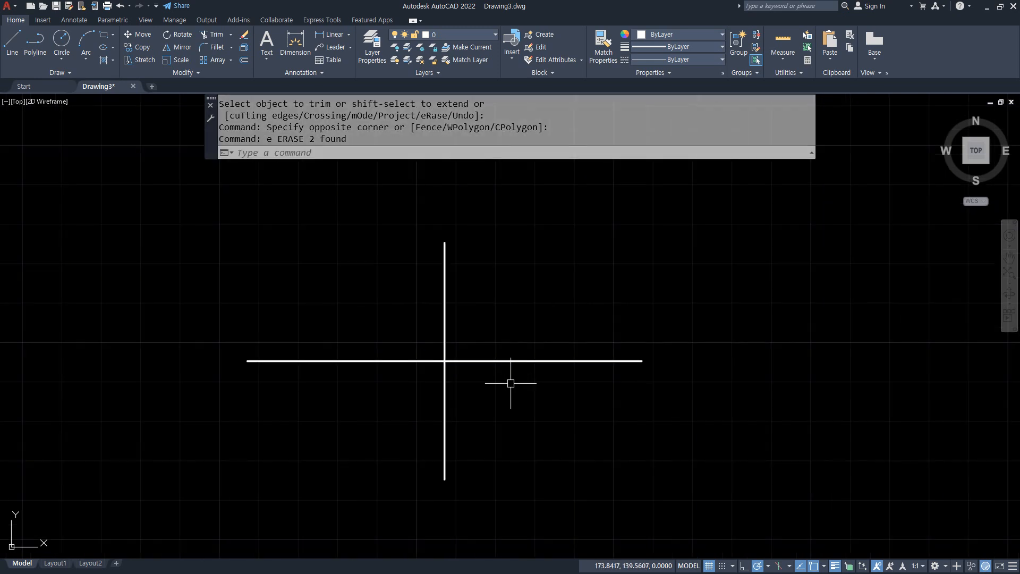
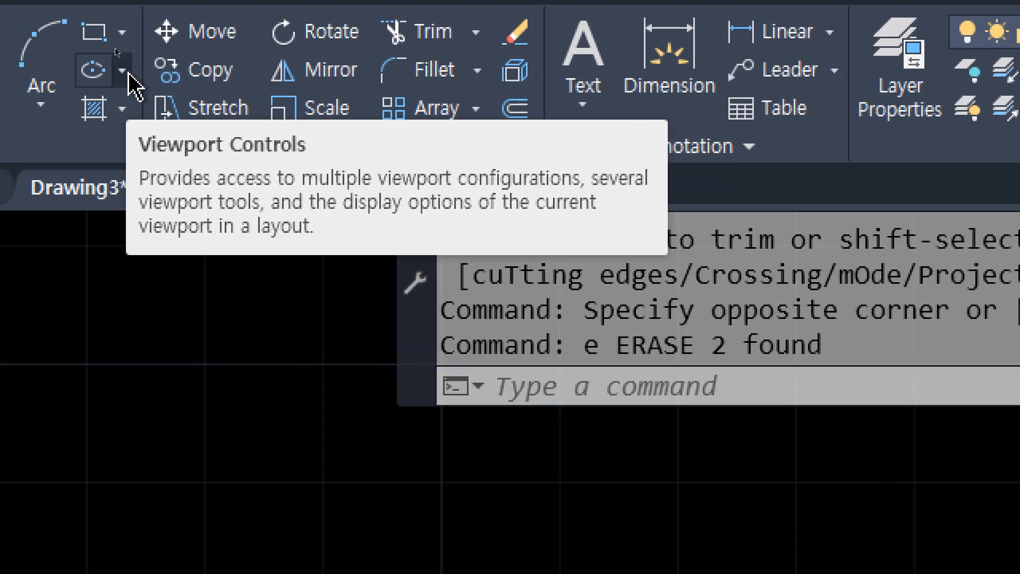
Draw an ellipse with its long axis between the horizontal line's ends and its other axis reaching 30 to the vertical line's upper end.
{"action": "left_click", "coordinate": [128, 75]}
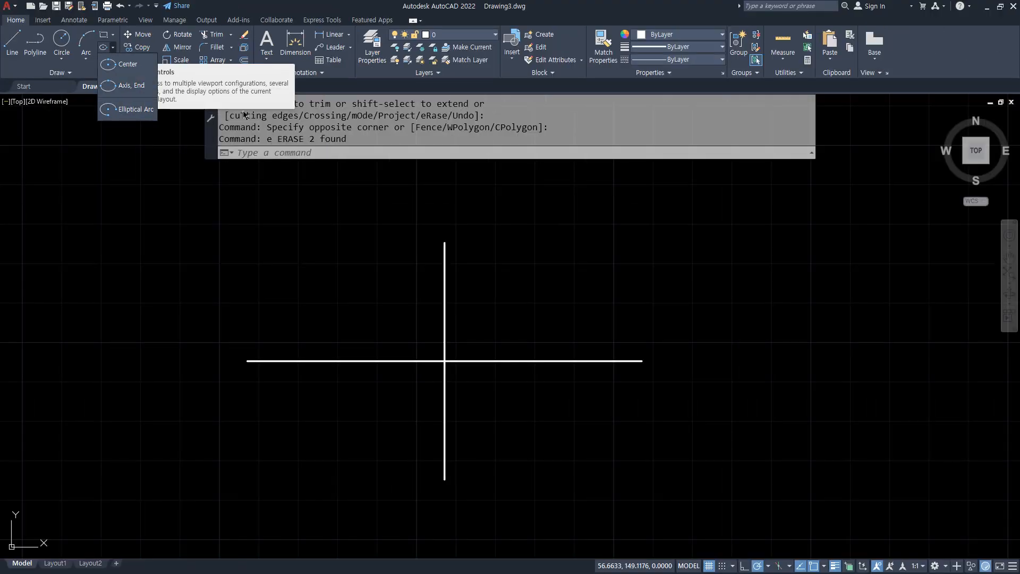
{"action": "key", "text": "Escape"}
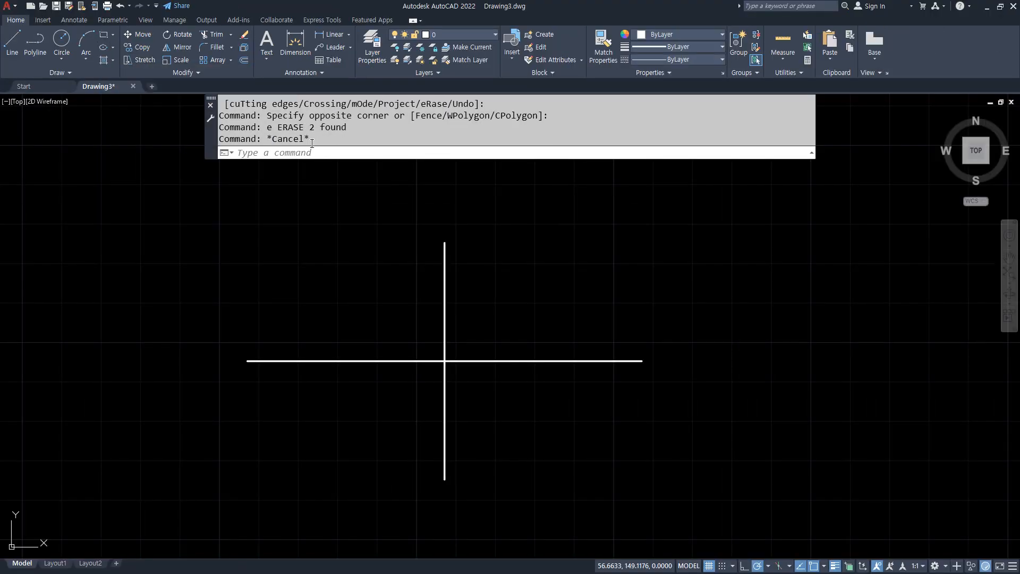
{"action": "type", "text": "el"}
{"action": "key", "text": "Return"}
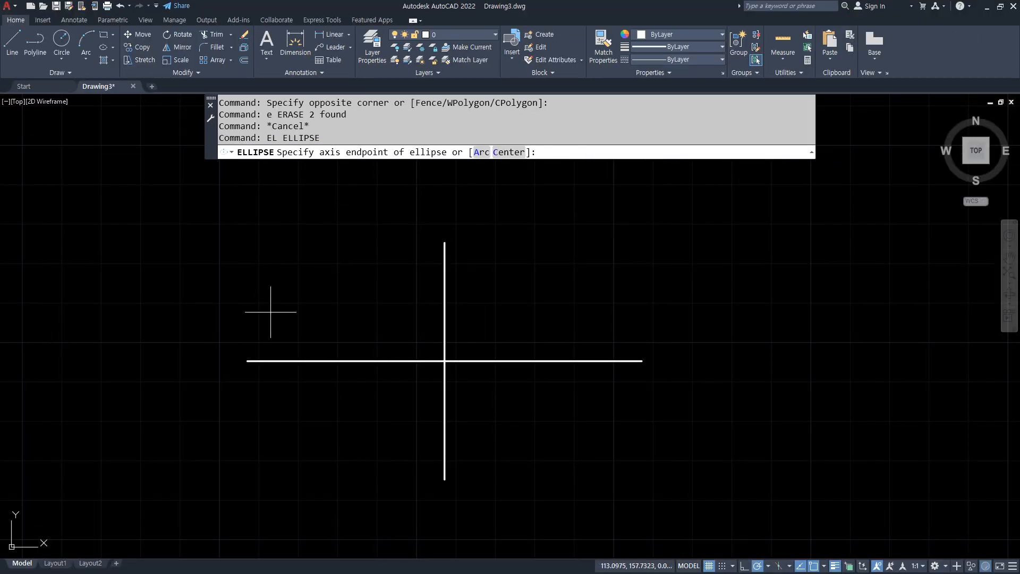
{"action": "left_click", "coordinate": [247, 361]}
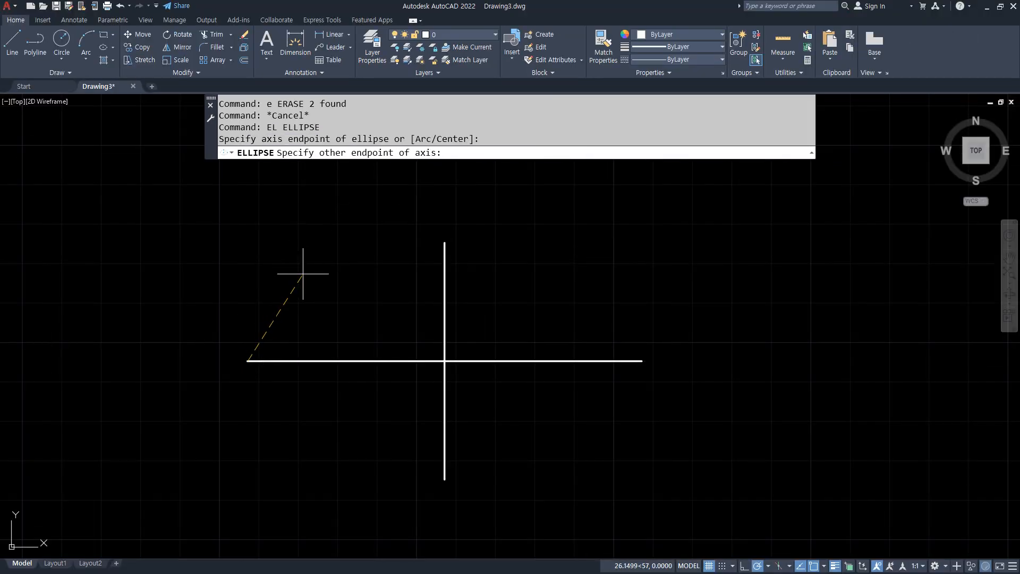
{"action": "left_click_drag", "start_coordinate": [265, 357], "coordinate": [591, 360]}
{"action": "left_click_drag", "start_coordinate": [664, 366], "coordinate": [653, 365]}
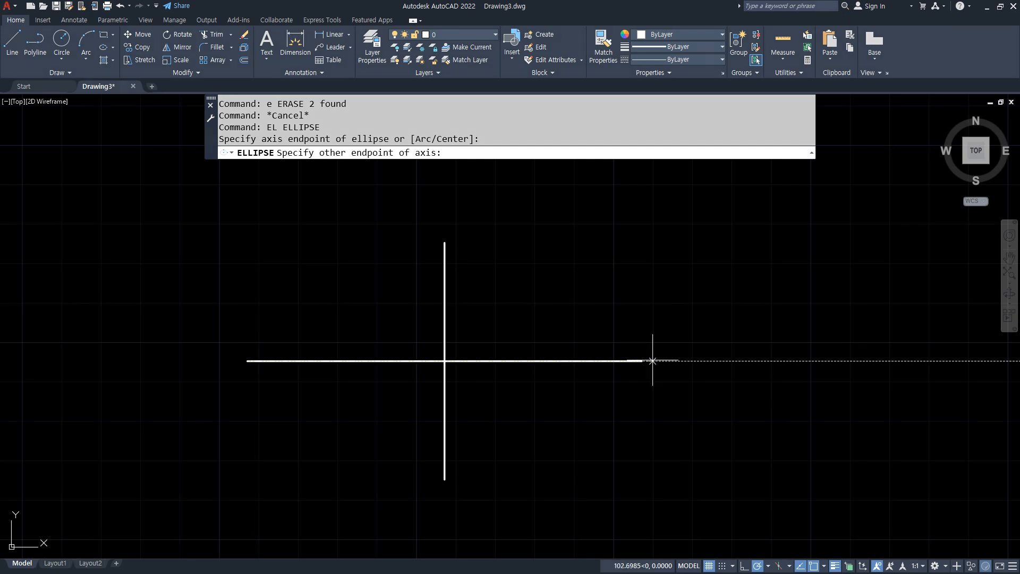
{"action": "left_click", "coordinate": [644, 361]}
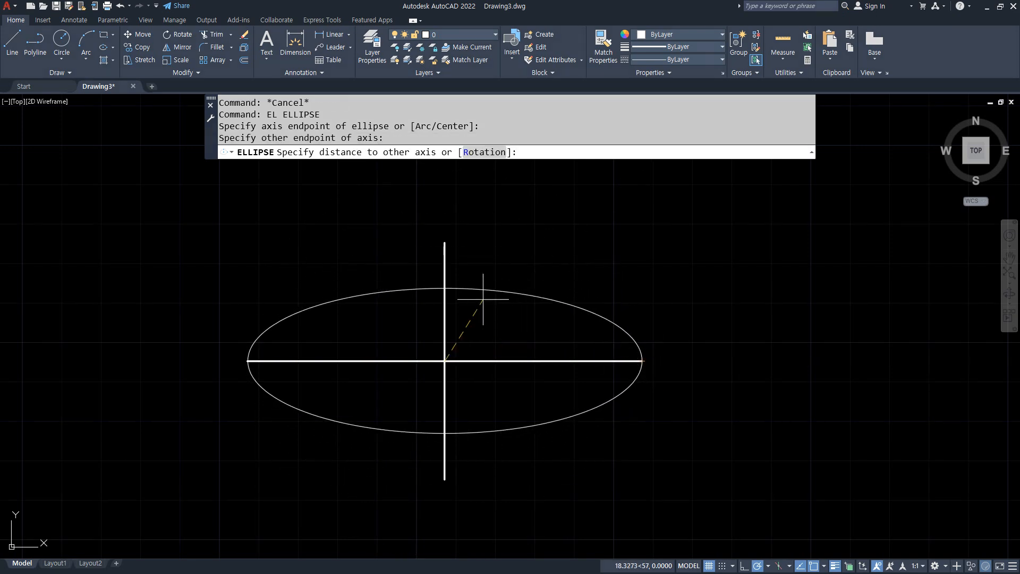
{"action": "left_click_drag", "start_coordinate": [443, 234], "coordinate": [446, 457]}
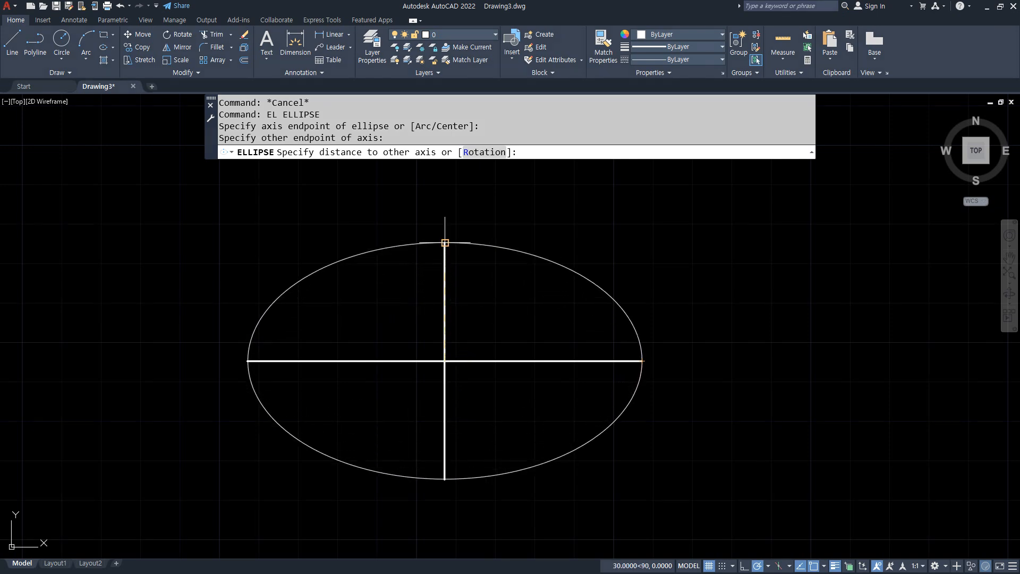
{"action": "left_click", "coordinate": [444, 244]}
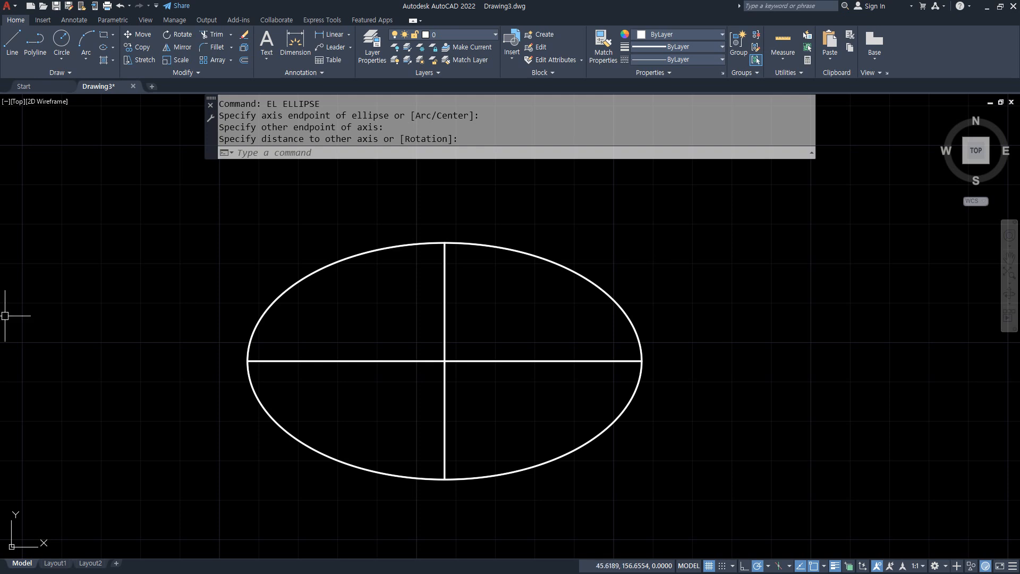
Erase the ellipse and begin another with the Center option, centred on the lines' intersection with an axis endpoint at the horizontal line's right end.
{"action": "left_click", "coordinate": [566, 455]}
{"action": "key", "text": "Delete"}
{"action": "type", "text": "el"}
{"action": "key", "text": "Return"}
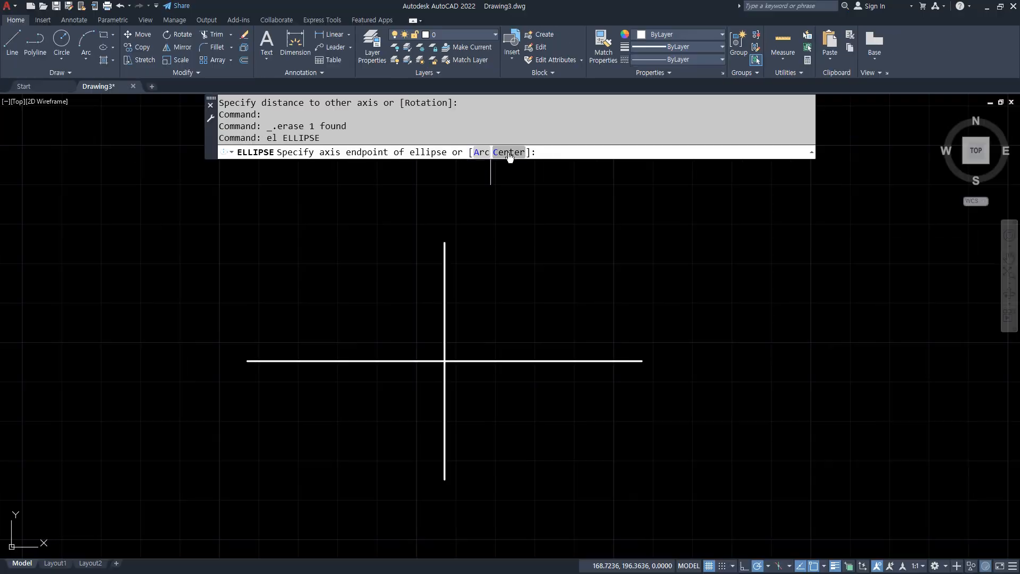
{"action": "left_click", "coordinate": [509, 156]}
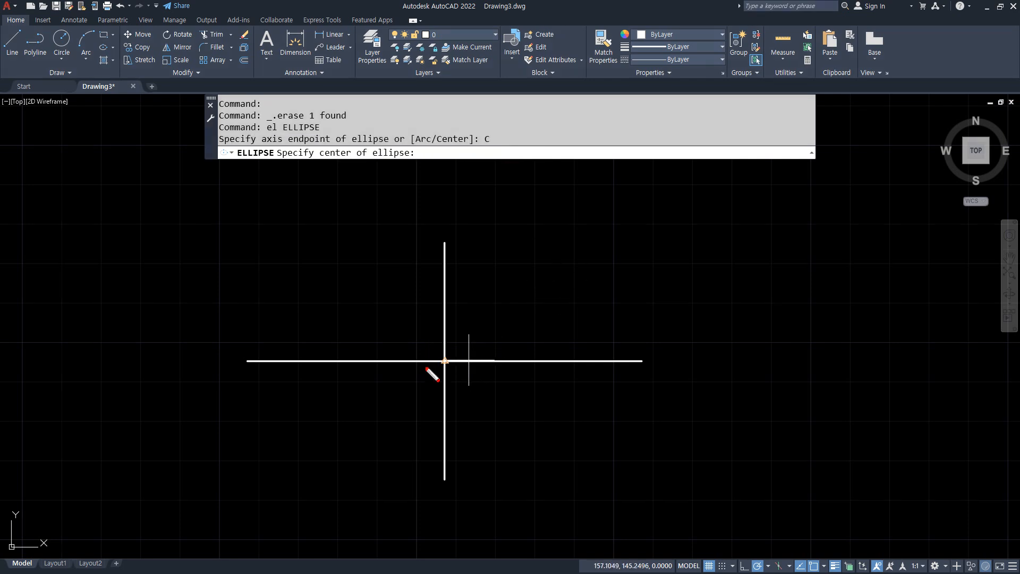
{"action": "left_click", "coordinate": [446, 359]}
{"action": "left_click", "coordinate": [435, 348]}
{"action": "mouse_move", "coordinate": [326, 352]}
{"action": "left_mouse_down"}
{"action": "mouse_move", "coordinate": [327, 371]}
{"action": "mouse_move", "coordinate": [338, 372]}
{"action": "left_mouse_up"}
{"action": "mouse_move", "coordinate": [557, 352]}
{"action": "left_mouse_down"}
{"action": "mouse_move", "coordinate": [555, 371]}
{"action": "mouse_move", "coordinate": [584, 379]}
{"action": "left_mouse_up"}
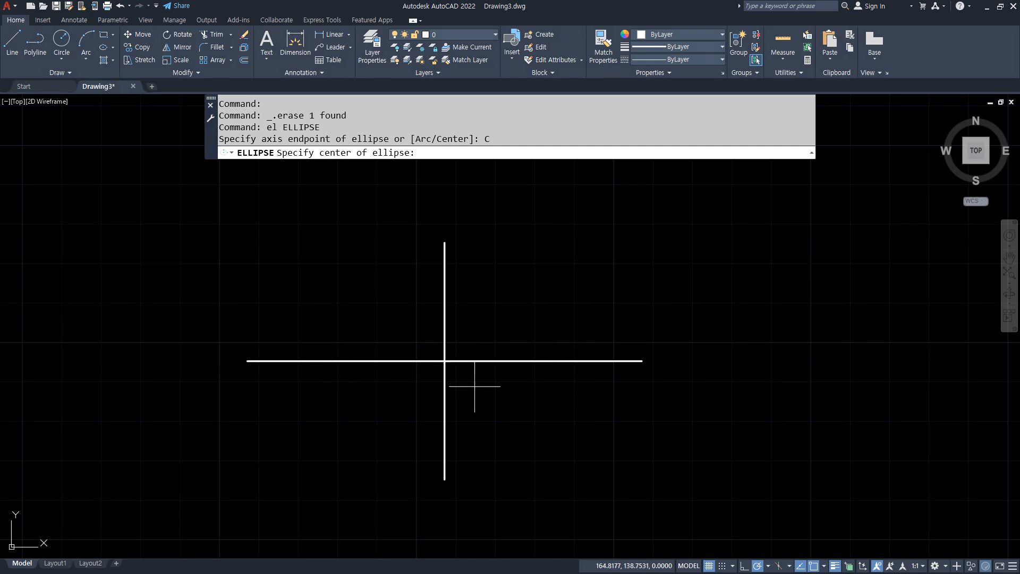
{"action": "left_click", "coordinate": [445, 360]}
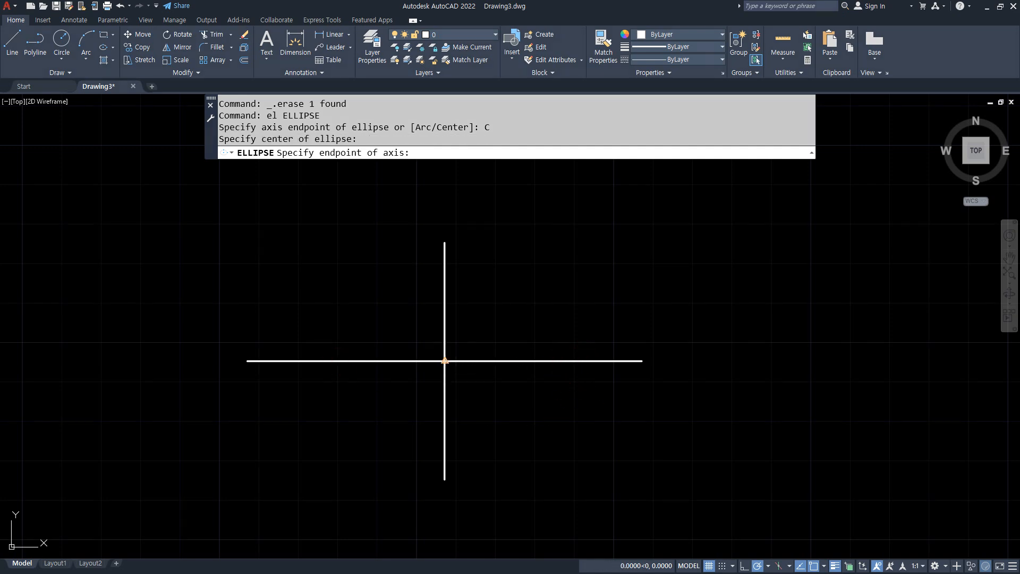
{"action": "left_click", "coordinate": [643, 360]}
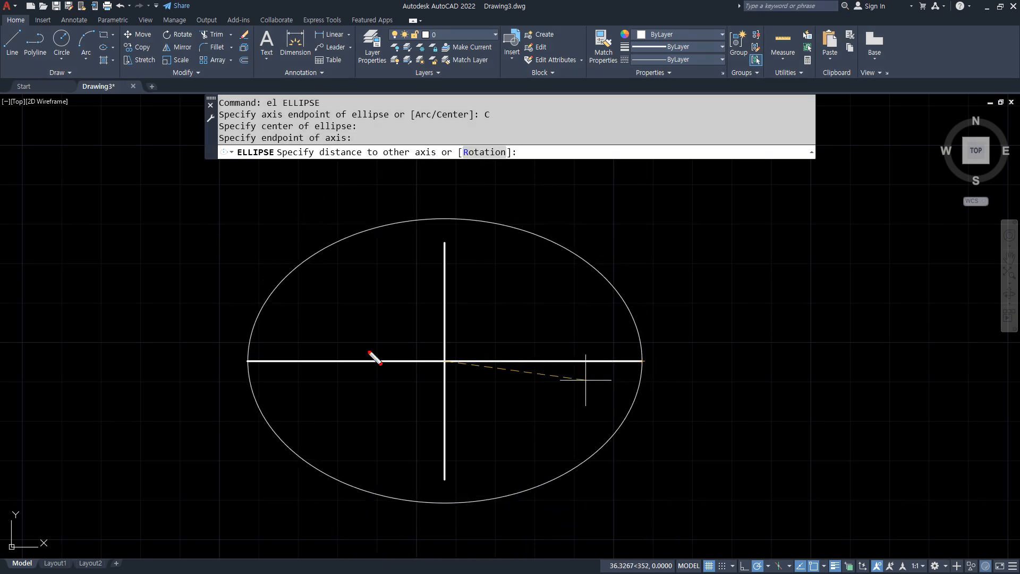
Complete the ellipse by setting its other axis distance at the vertical line's upper end.
{"action": "left_click_drag", "start_coordinate": [447, 353], "coordinate": [452, 365]}
{"action": "mouse_move", "coordinate": [643, 372]}
{"action": "left_mouse_down"}
{"action": "mouse_move", "coordinate": [653, 361]}
{"action": "mouse_move", "coordinate": [611, 350]}
{"action": "left_mouse_up"}
{"action": "left_click_drag", "start_coordinate": [540, 355], "coordinate": [547, 375]}
{"action": "left_click_drag", "start_coordinate": [336, 357], "coordinate": [336, 372]}
{"action": "left_click_drag", "start_coordinate": [343, 357], "coordinate": [343, 372]}
{"action": "mouse_move", "coordinate": [203, 382]}
{"action": "left_mouse_down"}
{"action": "mouse_move", "coordinate": [250, 363]}
{"action": "mouse_move", "coordinate": [247, 389]}
{"action": "left_mouse_up"}
{"action": "left_click_drag", "start_coordinate": [451, 257], "coordinate": [456, 248]}
{"action": "left_click_drag", "start_coordinate": [441, 309], "coordinate": [460, 321]}
{"action": "left_click_drag", "start_coordinate": [437, 414], "coordinate": [452, 414]}
{"action": "left_click_drag", "start_coordinate": [433, 426], "coordinate": [456, 425]}
{"action": "left_click_drag", "start_coordinate": [458, 492], "coordinate": [447, 502]}
{"action": "key", "text": "Escape"}
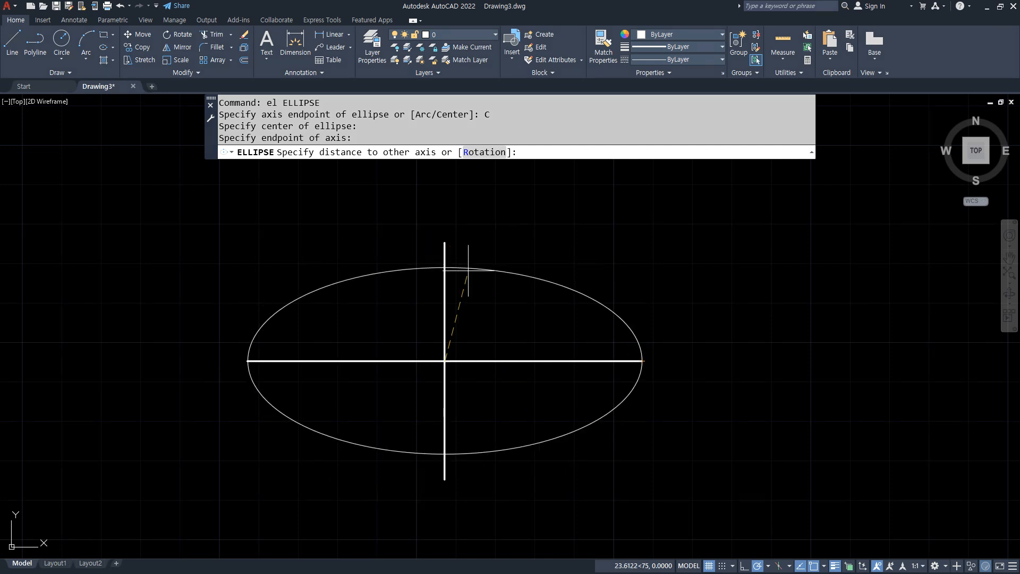
{"action": "left_click", "coordinate": [445, 243]}
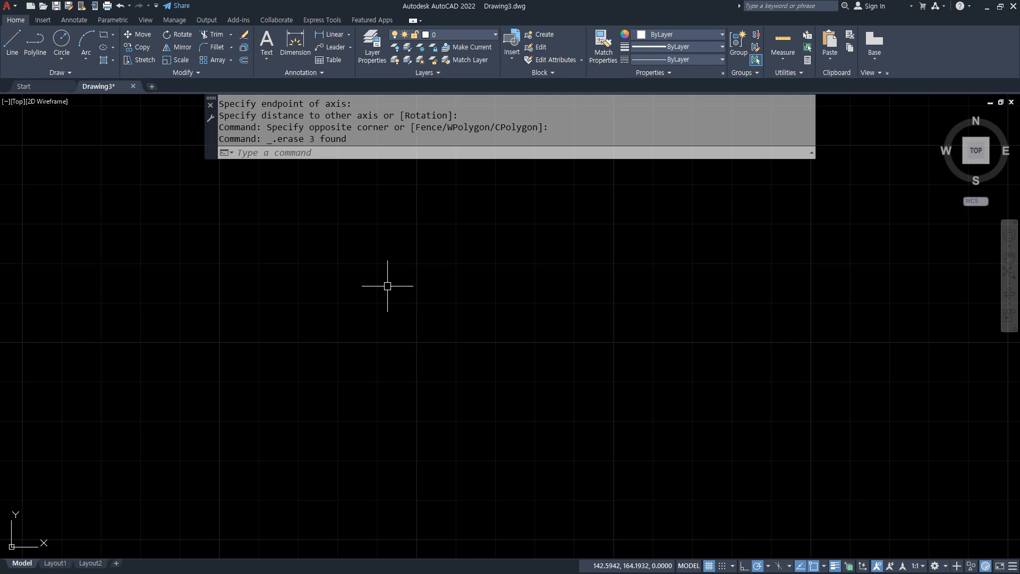
Draw horizontal, vertical and 45° diagonal construction lines through one common point near the middle of the empty drawing.
{"action": "scroll", "coordinate": [393, 348], "scroll_direction": "down", "scroll_amount": 2}
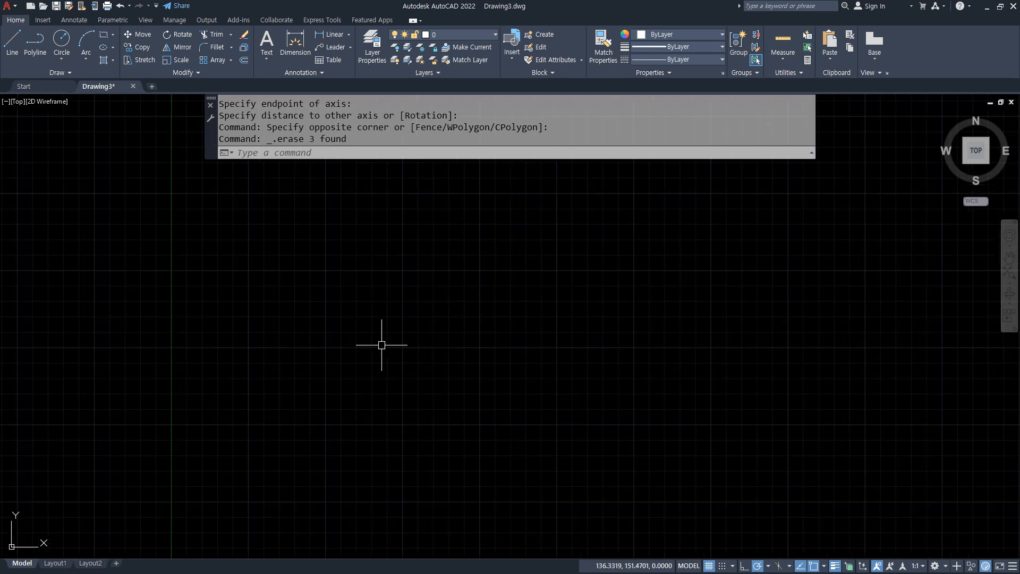
{"action": "type", "text": "xl"}
{"action": "key", "text": "Return"}
{"action": "left_click", "coordinate": [456, 328]}
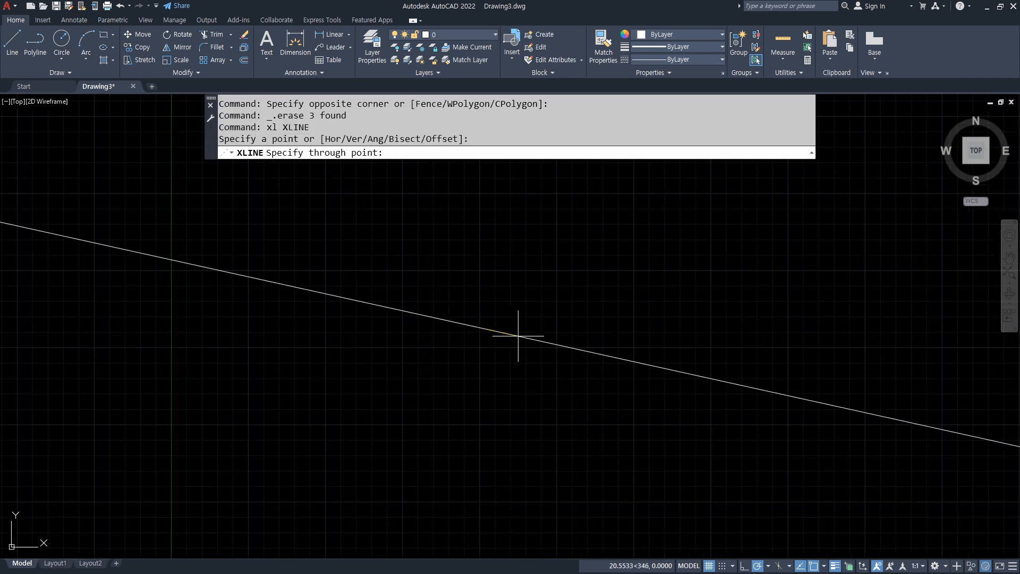
{"action": "left_click", "coordinate": [487, 287]}
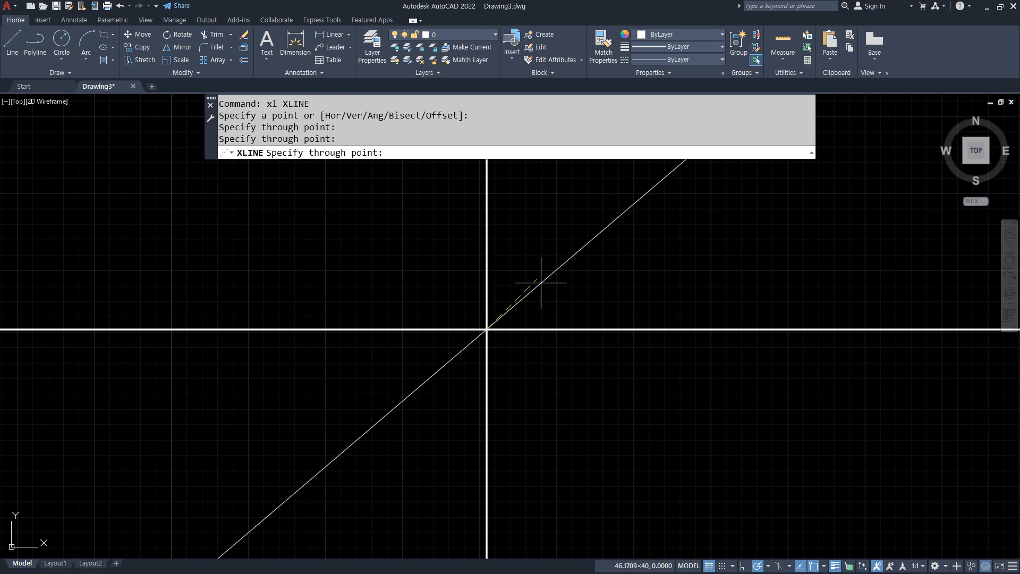
{"action": "left_click", "coordinate": [537, 272]}
{"action": "key", "text": "Return"}
Trim away the part of the diagonal construction line below the common intersection.
{"action": "type", "text": "tr"}
{"action": "key", "text": "Return"}
{"action": "left_click", "coordinate": [455, 360]}
{"action": "key", "text": "Return"}
Offset the horizontal line downward by 10 twice to get three parallel lines.
{"action": "type", "text": "o"}
{"action": "key", "text": "Return"}
{"action": "type", "text": "10"}
{"action": "key", "text": "Return"}
{"action": "left_click", "coordinate": [379, 331]}
{"action": "left_click", "coordinate": [383, 352]}
{"action": "left_click", "coordinate": [386, 346]}
{"action": "left_click", "coordinate": [389, 378]}
{"action": "key", "text": "Return"}
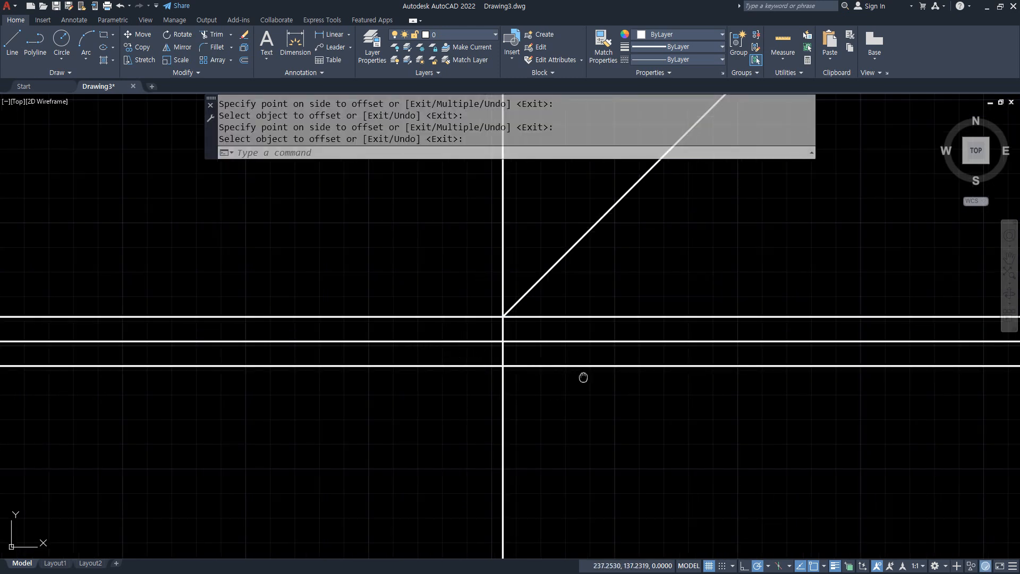
Draw a vertical line from below the parallel lines up to the diagonal, to the right of the vertical construction line.
{"action": "scroll", "coordinate": [554, 385], "scroll_direction": "up", "scroll_amount": 2}
{"action": "type", "text": "l"}
{"action": "key", "text": "Return"}
{"action": "left_click", "coordinate": [576, 453]}
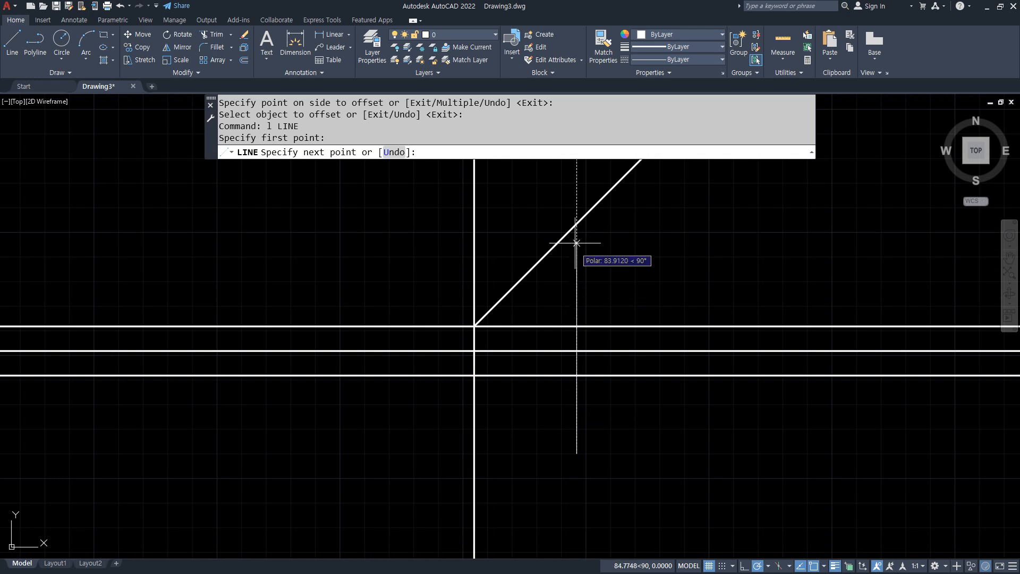
{"action": "left_click", "coordinate": [577, 224]}
{"action": "key", "text": "Return"}
Draw a circle centred where the new vertical line crosses the middle parallel line, with its radius reaching the lower parallel line.
{"action": "type", "text": "c"}
{"action": "key", "text": "Return"}
{"action": "left_click", "coordinate": [577, 351]}
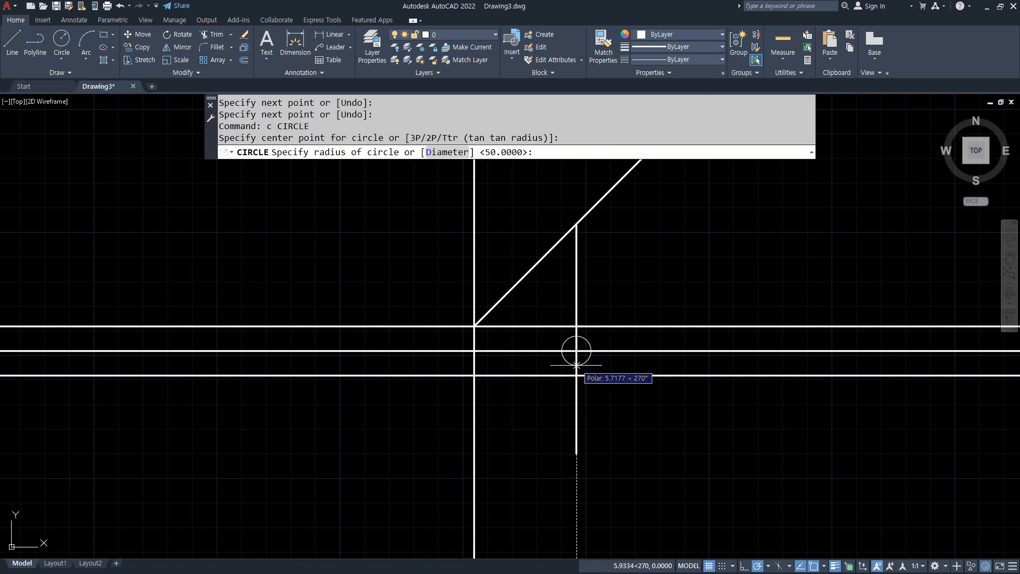
{"action": "left_click", "coordinate": [577, 375]}
Draw a long horizontal line leftward from the point where the short vertical line meets the diagonal.
{"action": "middle_click_drag", "start_coordinate": [549, 290], "coordinate": [588, 346]}
{"action": "type", "text": "l"}
{"action": "key", "text": "Return"}
{"action": "left_click", "coordinate": [614, 281]}
{"action": "middle_click_drag", "start_coordinate": [193, 287], "coordinate": [399, 290]}
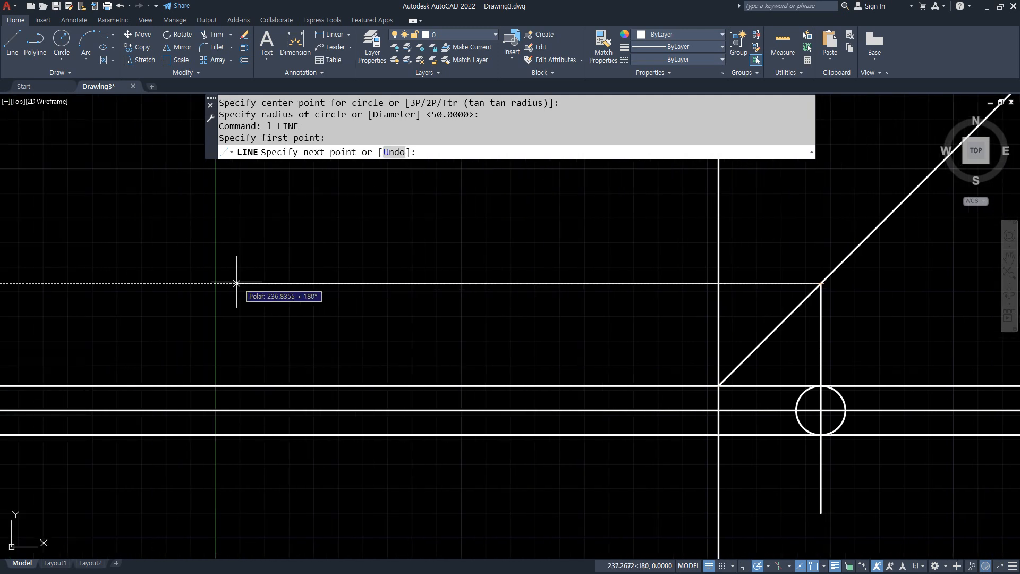
{"action": "left_click", "coordinate": [128, 283]}
{"action": "key", "text": "Return"}
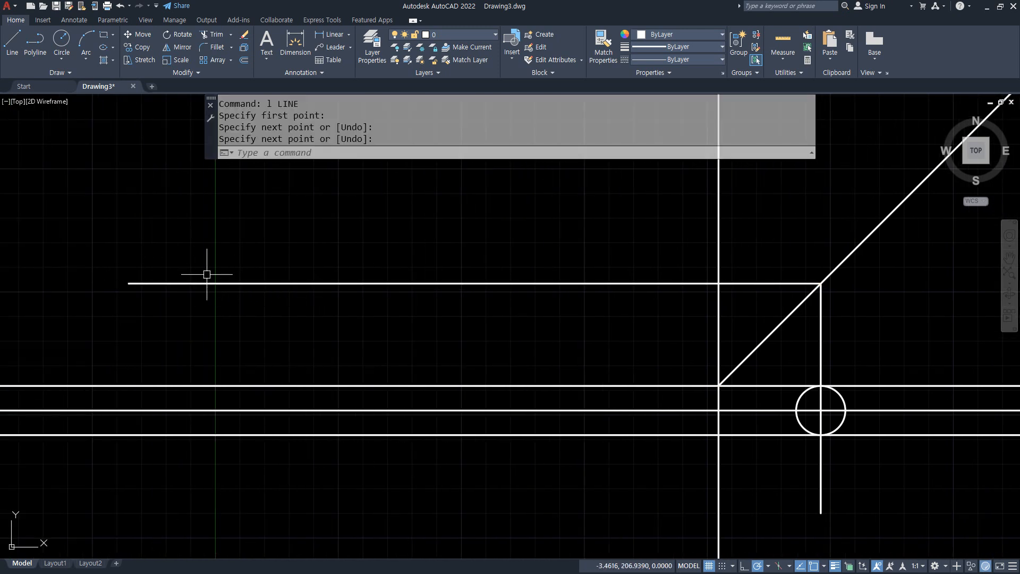
Draw a vertical line about 104 long across the horizontal lines near their left side and trim their overhang beyond it.
{"action": "type", "text": "l"}
{"action": "key", "text": "Return"}
{"action": "left_click", "coordinate": [216, 248]}
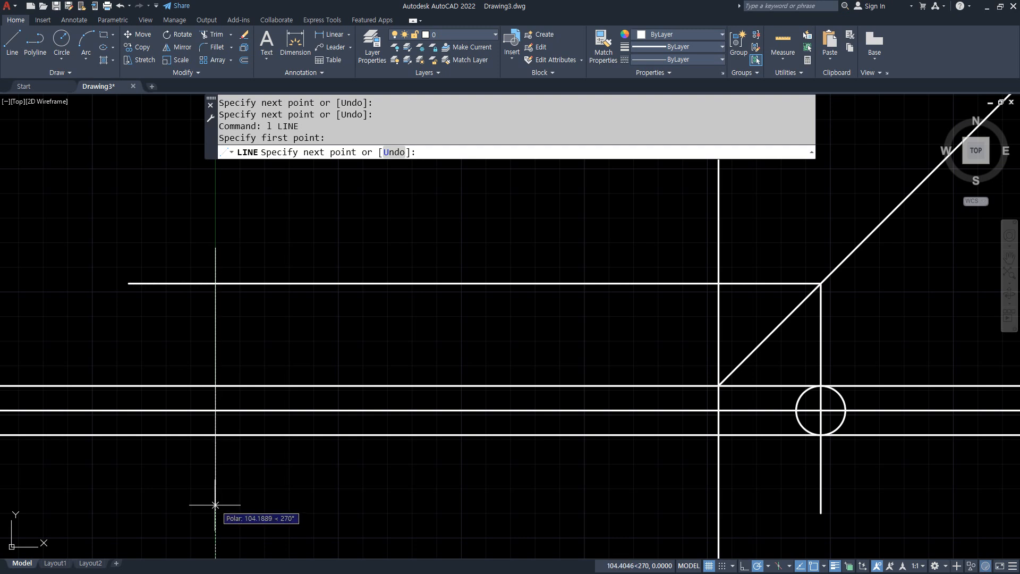
{"action": "key", "text": "Return"}
{"action": "type", "text": "tr"}
{"action": "key", "text": "Return"}
{"action": "left_click_drag", "start_coordinate": [186, 254], "coordinate": [176, 483]}
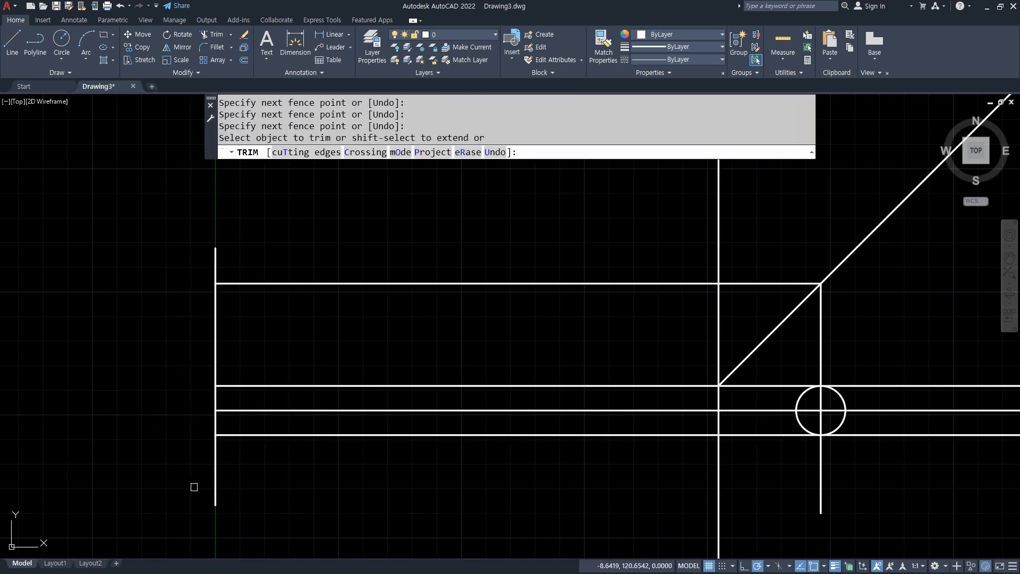
{"action": "key", "text": "Return"}
Trim the parallel lines between the vertical construction line and circle and beyond the circle, plus the construction line below the lowest parallel line.
{"action": "middle_click_drag", "start_coordinate": [456, 479], "coordinate": [337, 466]}
{"action": "type", "text": "tr"}
{"action": "key", "text": "Return"}
{"action": "left_click_drag", "start_coordinate": [646, 448], "coordinate": [657, 348]}
{"action": "mouse_move", "coordinate": [731, 353]}
{"action": "left_mouse_down"}
{"action": "mouse_move", "coordinate": [774, 422]}
{"action": "mouse_move", "coordinate": [775, 457]}
{"action": "left_mouse_up"}
{"action": "mouse_move", "coordinate": [644, 485]}
{"action": "left_mouse_down"}
{"action": "mouse_move", "coordinate": [576, 473]}
{"action": "mouse_move", "coordinate": [563, 483]}
{"action": "left_mouse_up"}
{"action": "key", "text": "Return"}
{"action": "type", "text": "l"}
{"action": "key", "text": "Return"}
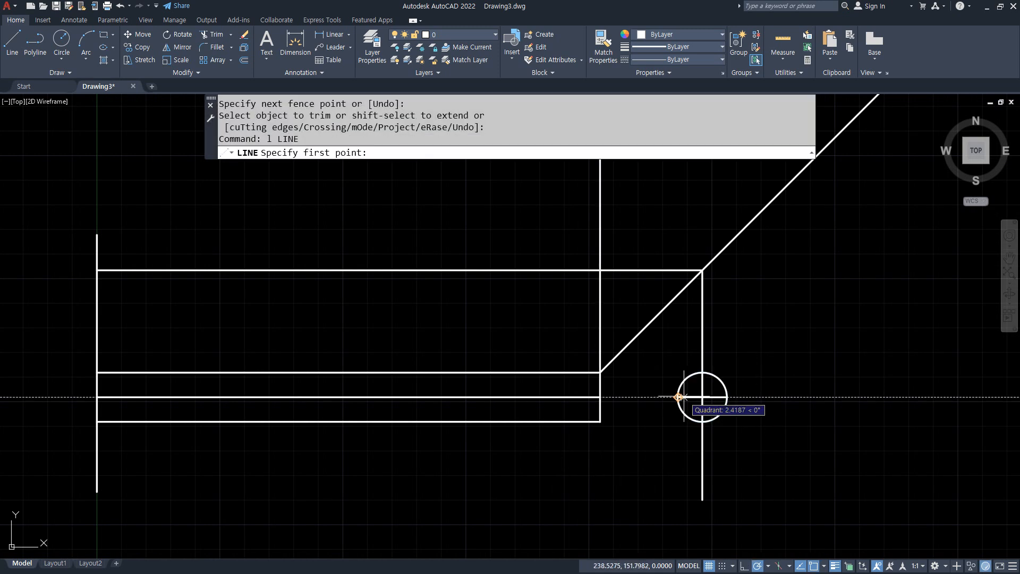
{"action": "key", "text": "Escape"}
Offset the upper horizontal line by 10 to both sides.
{"action": "type", "text": "o"}
{"action": "key", "text": "Return"}
{"action": "type", "text": "10"}
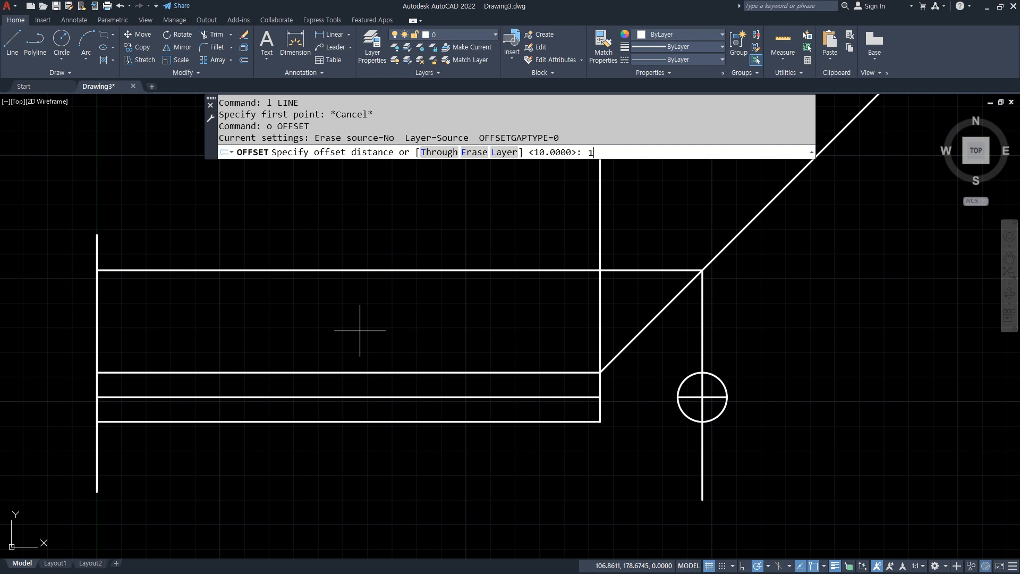
{"action": "key", "text": "Return"}
{"action": "left_click", "coordinate": [353, 270]}
{"action": "left_click", "coordinate": [358, 260]}
{"action": "left_click", "coordinate": [345, 270]}
{"action": "left_click", "coordinate": [343, 298]}
{"action": "key", "text": "Return"}
Trim the upper bar's lines past its right edge and the vertical line between the two bars.
{"action": "type", "text": "tr"}
{"action": "key", "text": "Return"}
{"action": "mouse_move", "coordinate": [626, 303]}
{"action": "left_mouse_down"}
{"action": "mouse_move", "coordinate": [624, 238]}
{"action": "mouse_move", "coordinate": [636, 223]}
{"action": "mouse_move", "coordinate": [613, 312]}
{"action": "left_mouse_up"}
{"action": "left_click", "coordinate": [600, 317]}
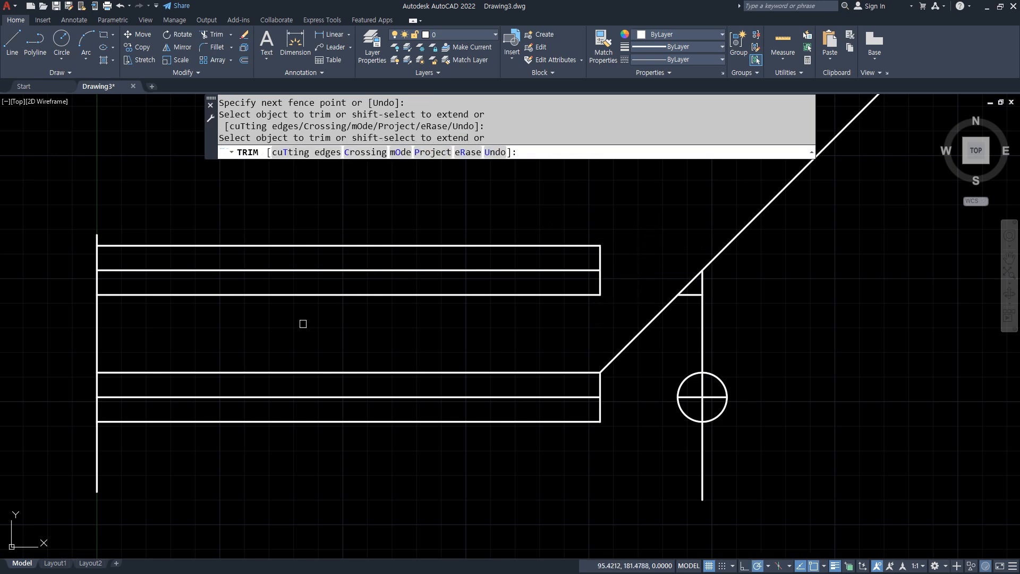
Trim the left vertical line above, between and below the bars, and remove the short stub beside the diagonal.
{"action": "left_click", "coordinate": [97, 239]}
{"action": "left_click", "coordinate": [98, 330]}
{"action": "left_click", "coordinate": [97, 444]}
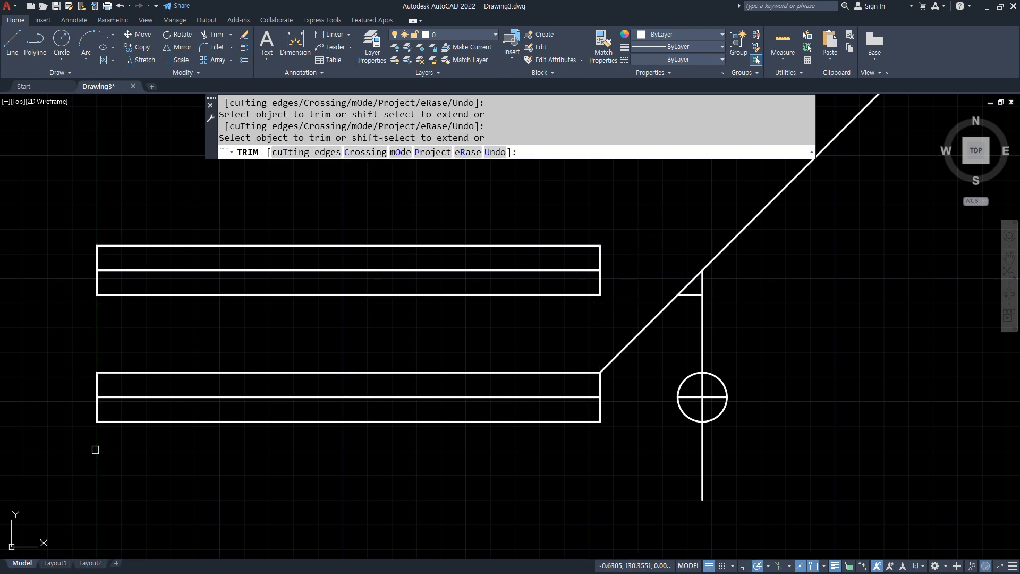
{"action": "left_click", "coordinate": [694, 300]}
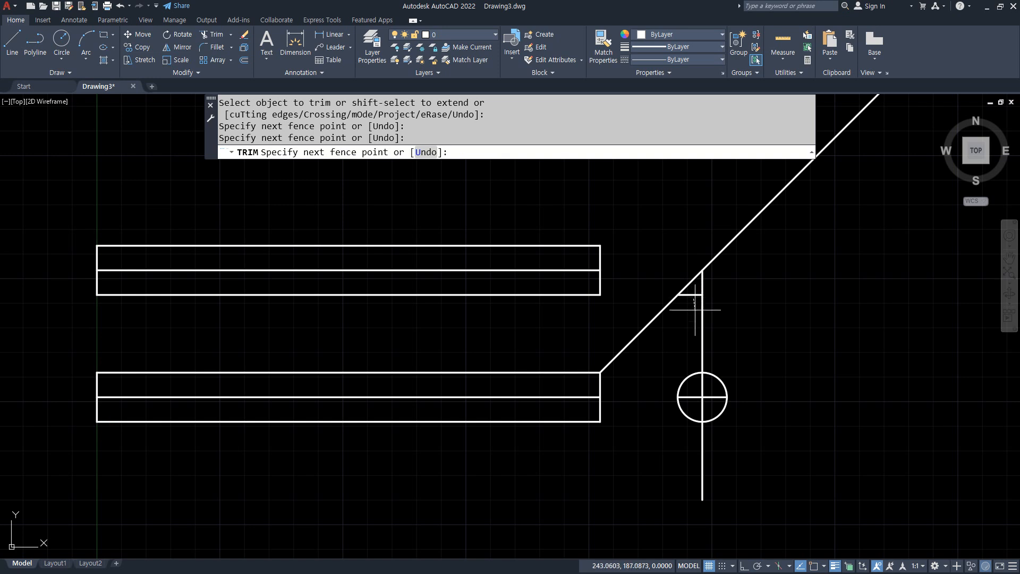
{"action": "key", "text": "Return"}
{"action": "key", "text": "Return"}
Draw a vertical line from the circle's right quadrant up to the diagonal line.
{"action": "type", "text": "l"}
{"action": "key", "text": "Return"}
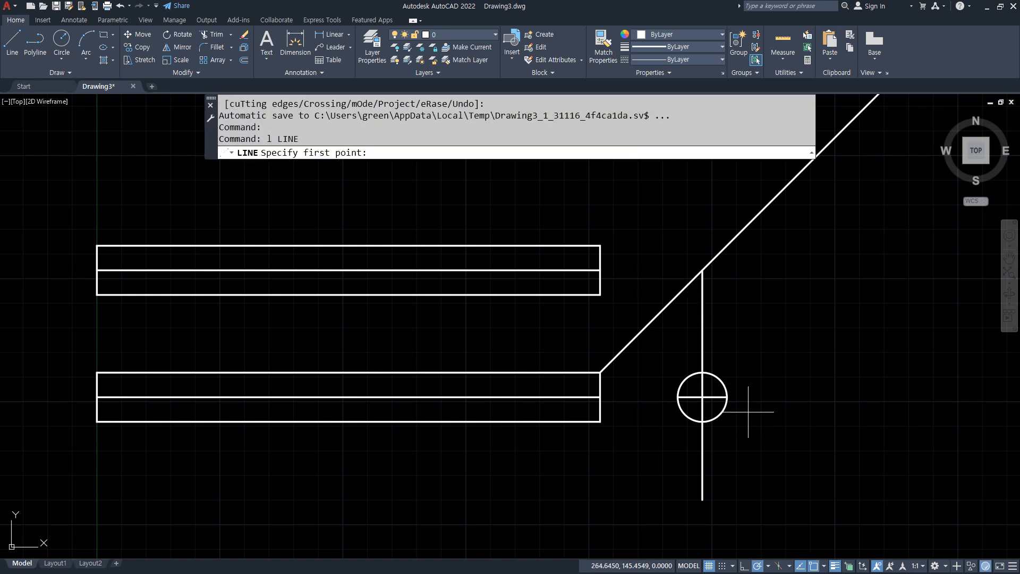
{"action": "left_click", "coordinate": [726, 397]}
{"action": "left_click", "coordinate": [727, 246]}
{"action": "key", "text": "space"}
Trim the diagonal above its crossing with the new vertical line, and remove both vertical lines' portions outside the circle.
{"action": "type", "text": "tr"}
{"action": "key", "text": "space"}
{"action": "left_click_drag", "start_coordinate": [736, 214], "coordinate": [773, 242]}
{"action": "left_click_drag", "start_coordinate": [774, 321], "coordinate": [678, 345]}
{"action": "left_click", "coordinate": [702, 441]}
Assign the circle's horizontal and vertical centre lines to the 중심 layer.
{"action": "left_click", "coordinate": [713, 407]}
{"action": "left_click", "coordinate": [695, 393]}
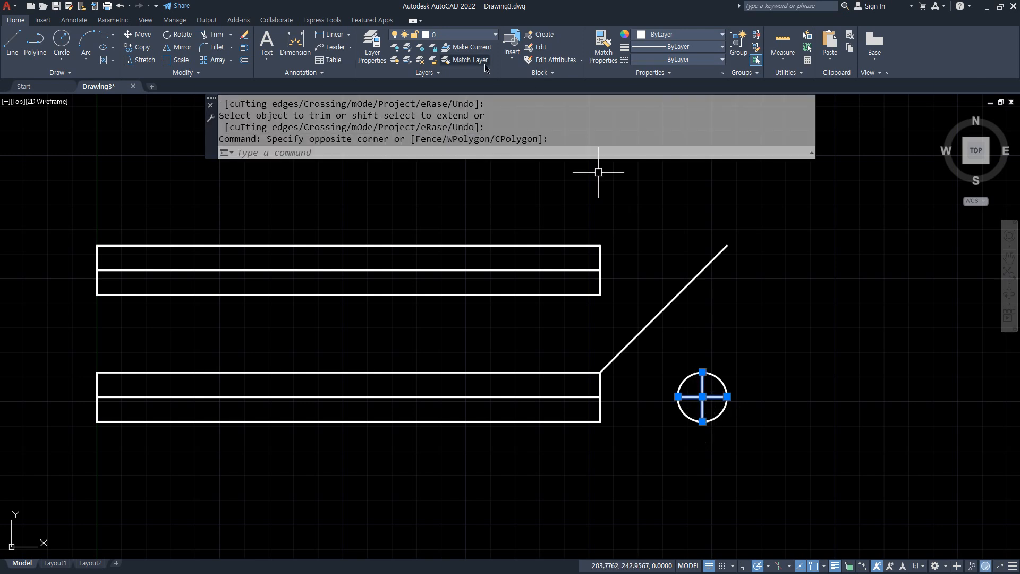
{"action": "key", "text": "Escape"}
{"action": "key", "text": "Escape"}
Assign the horizontal centre lines of both long bars to the 중심 layer.
{"action": "left_click", "coordinate": [518, 396]}
{"action": "left_click", "coordinate": [529, 271]}
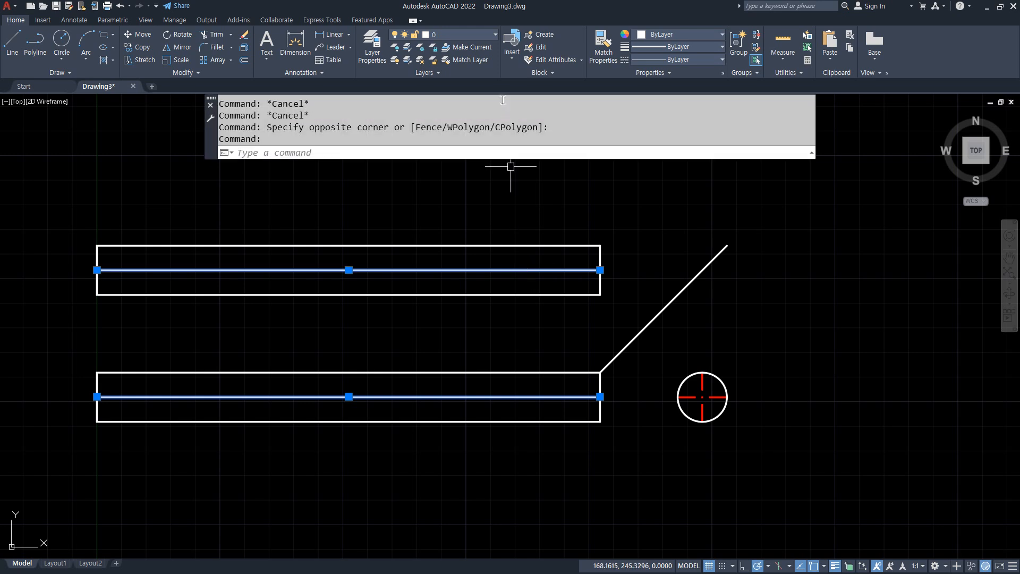
{"action": "left_click", "coordinate": [462, 34]}
{"action": "left_click", "coordinate": [463, 59]}
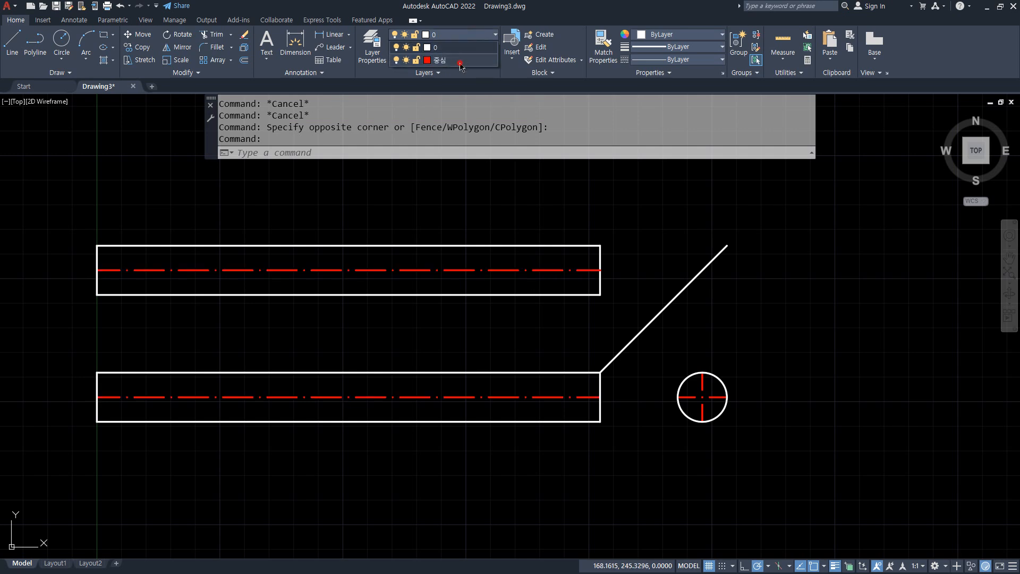
{"action": "key", "text": "Escape"}
{"action": "key", "text": "Escape"}
{"action": "scroll", "coordinate": [658, 419], "scroll_direction": "up", "scroll_amount": 3}
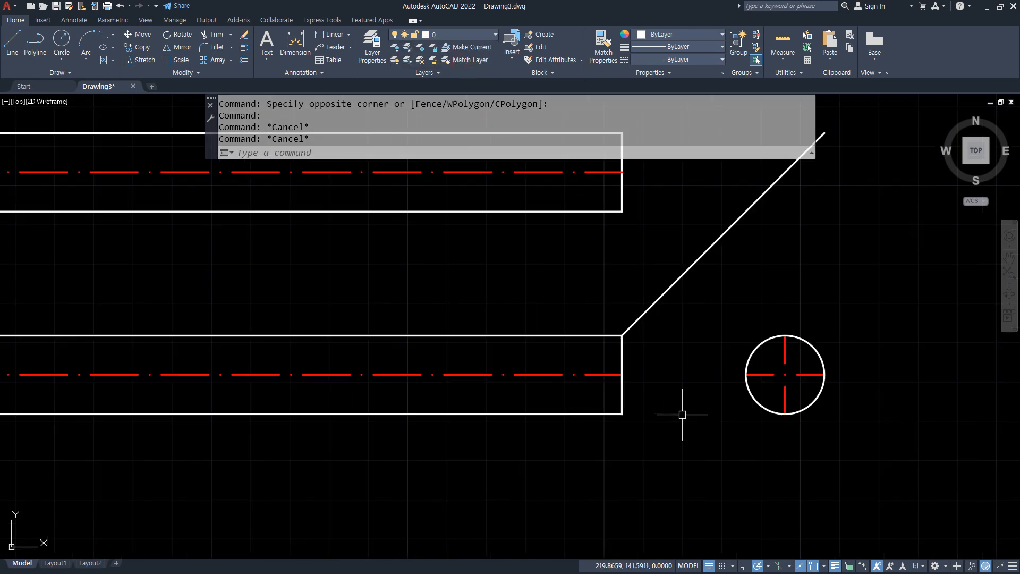
{"action": "left_click_drag", "start_coordinate": [395, 450], "coordinate": [366, 439]}
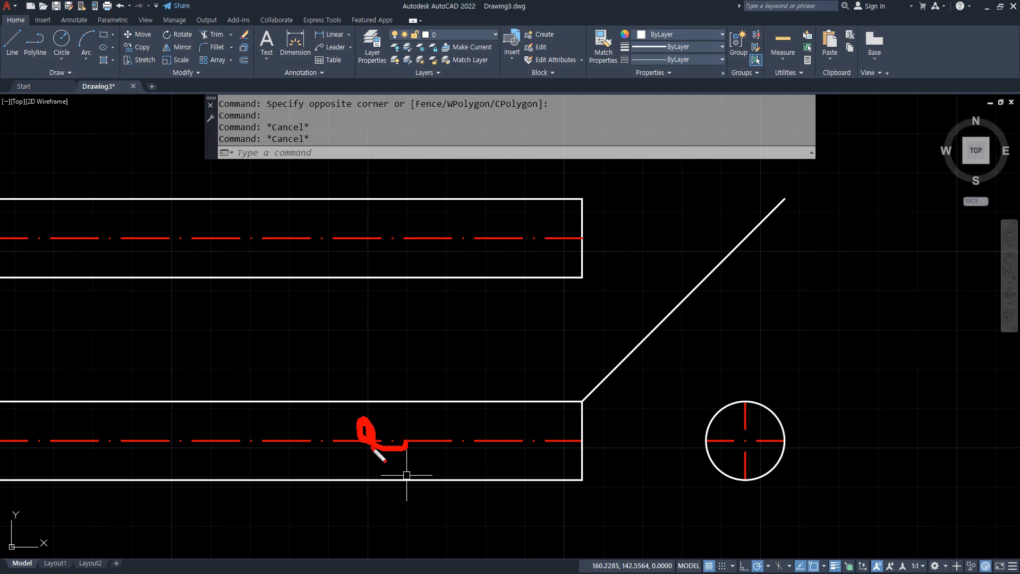
{"action": "left_click_drag", "start_coordinate": [352, 251], "coordinate": [334, 226]}
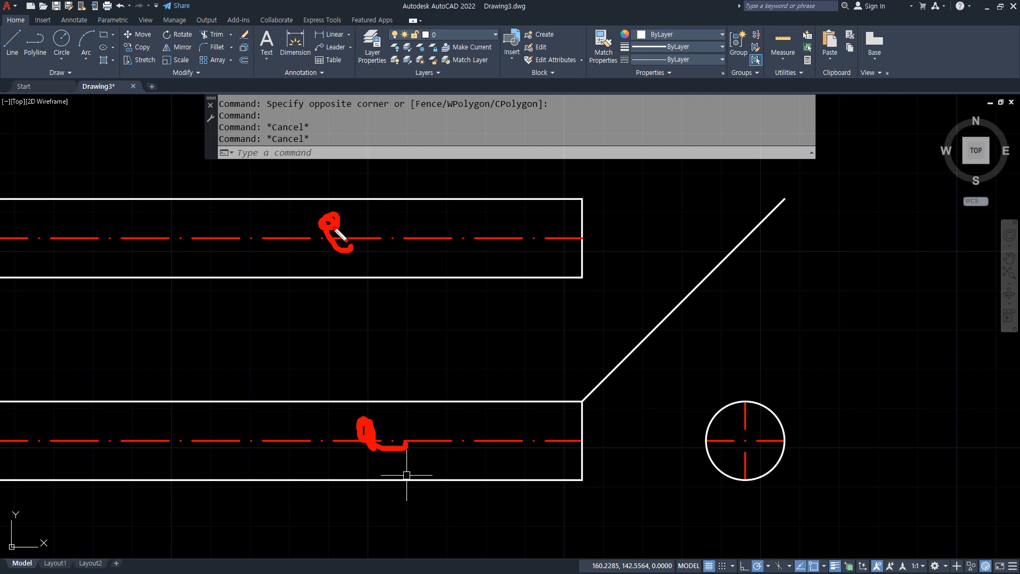
{"action": "left_click_drag", "start_coordinate": [758, 446], "coordinate": [756, 445]}
{"action": "key", "text": "Escape"}
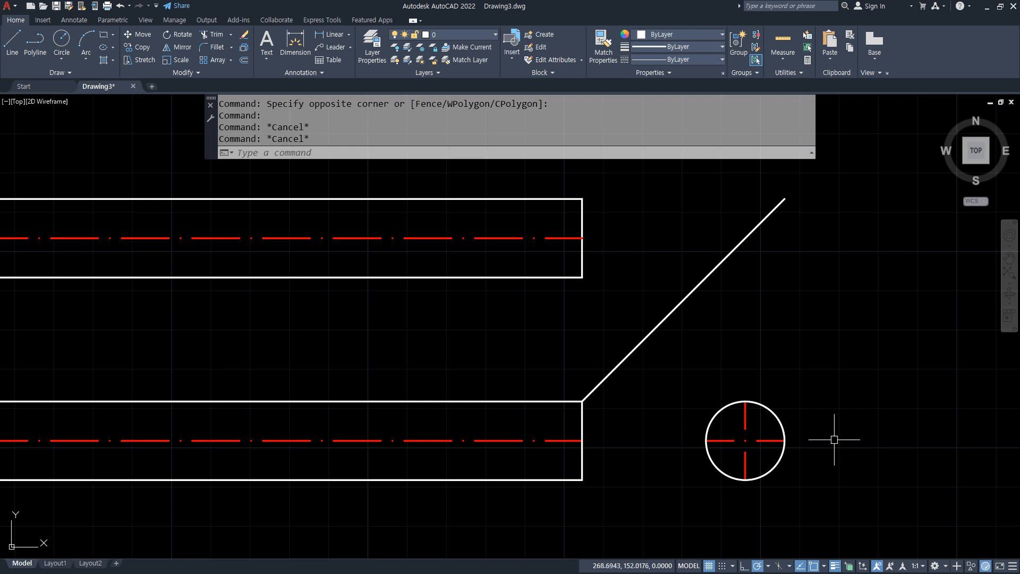
Change the polar tracking angle and draw a line at about 30° from the lower bar's lower-right corner up to its upper edge.
{"action": "type", "text": "l"}
{"action": "key", "text": "Return"}
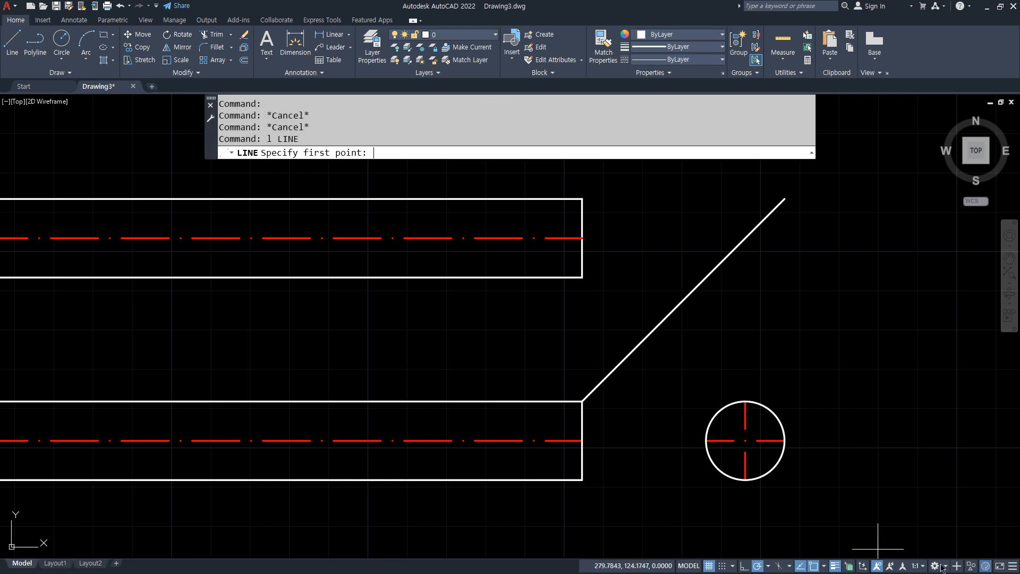
{"action": "left_click", "coordinate": [769, 568]}
{"action": "left_click", "coordinate": [784, 473]}
{"action": "left_click", "coordinate": [583, 480]}
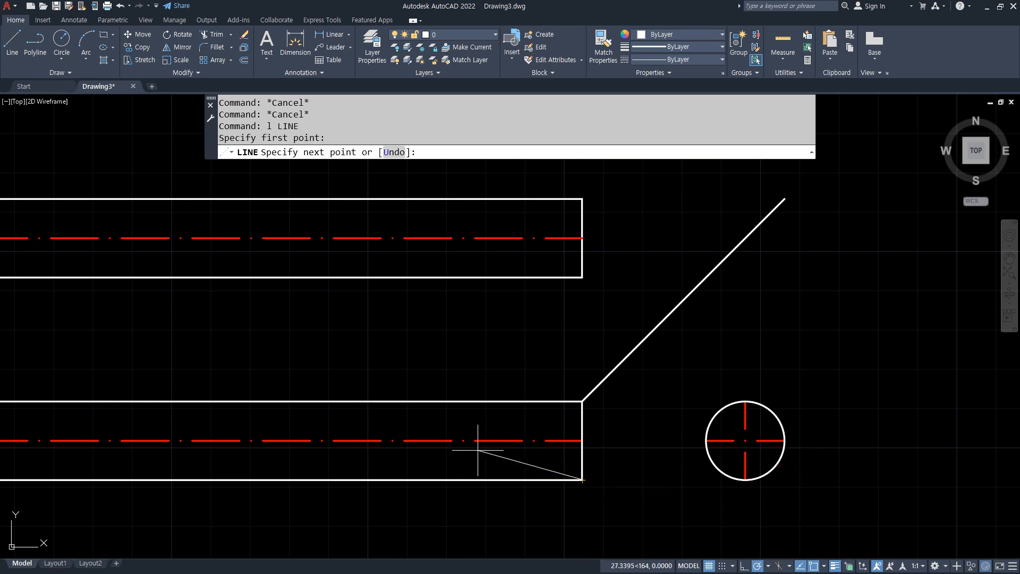
{"action": "left_click", "coordinate": [447, 402]}
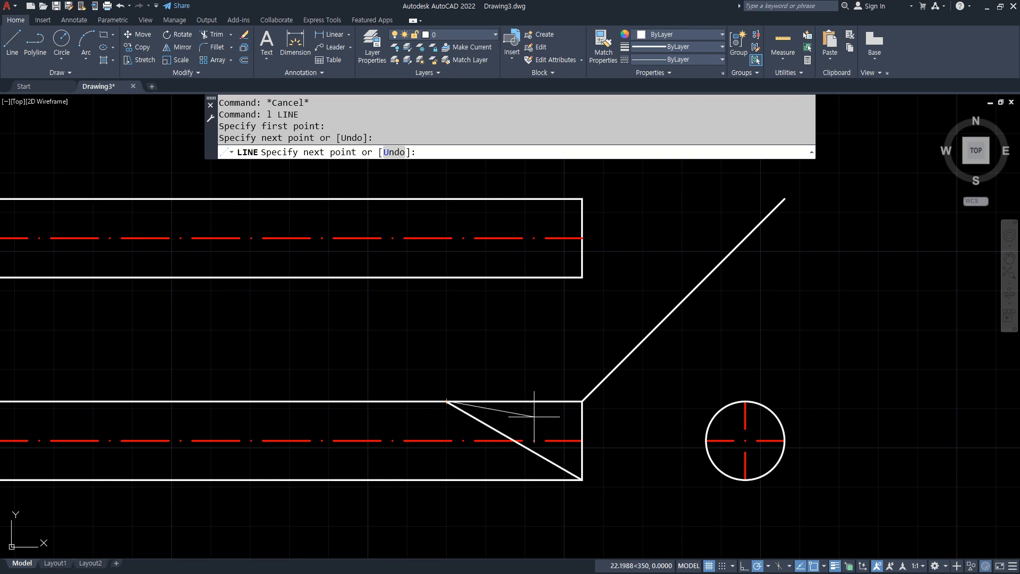
Trim the lower bar's upper edge and vertical end beyond the slanted cut line.
{"action": "key", "text": "Return"}
{"action": "type", "text": "tr"}
{"action": "key", "text": "Return"}
{"action": "left_click_drag", "start_coordinate": [513, 394], "coordinate": [568, 417]}
{"action": "left_click", "coordinate": [581, 420]}
{"action": "left_click", "coordinate": [579, 451]}
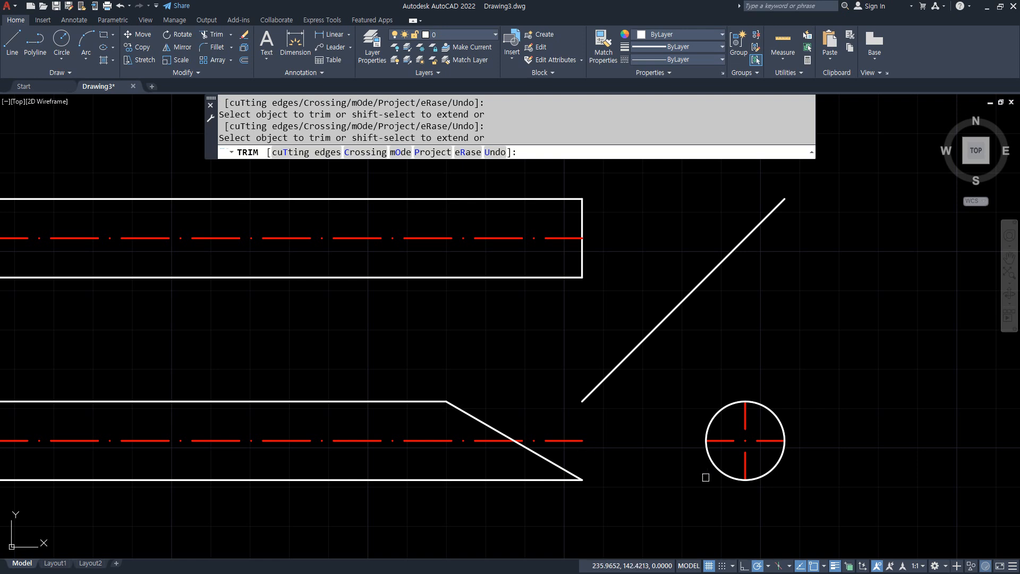
{"action": "key", "text": "Return"}
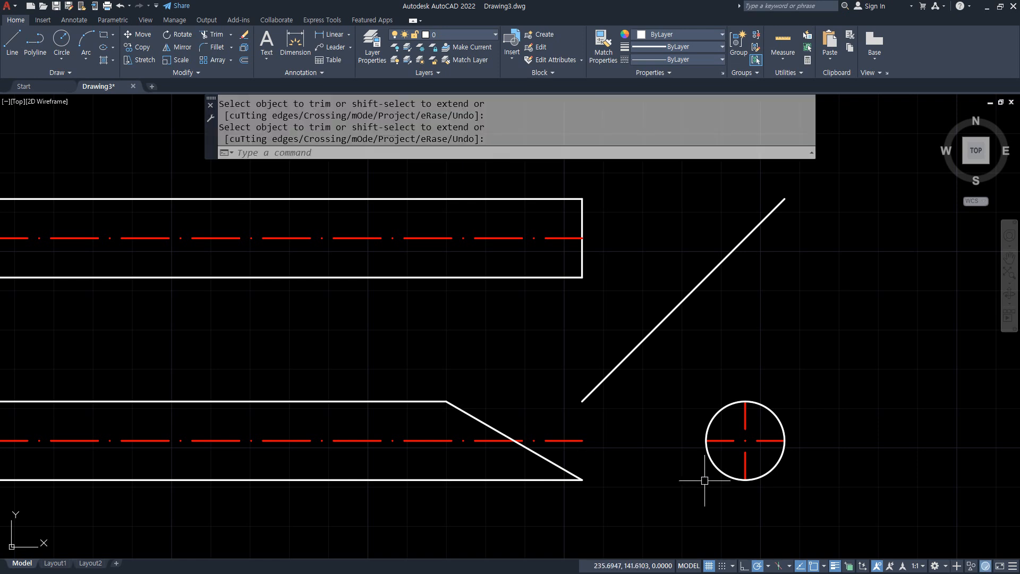
Project a vertical line from the slanted cut's upper end to the upper bar's top edge, trimming the part between the views.
{"action": "type", "text": "l"}
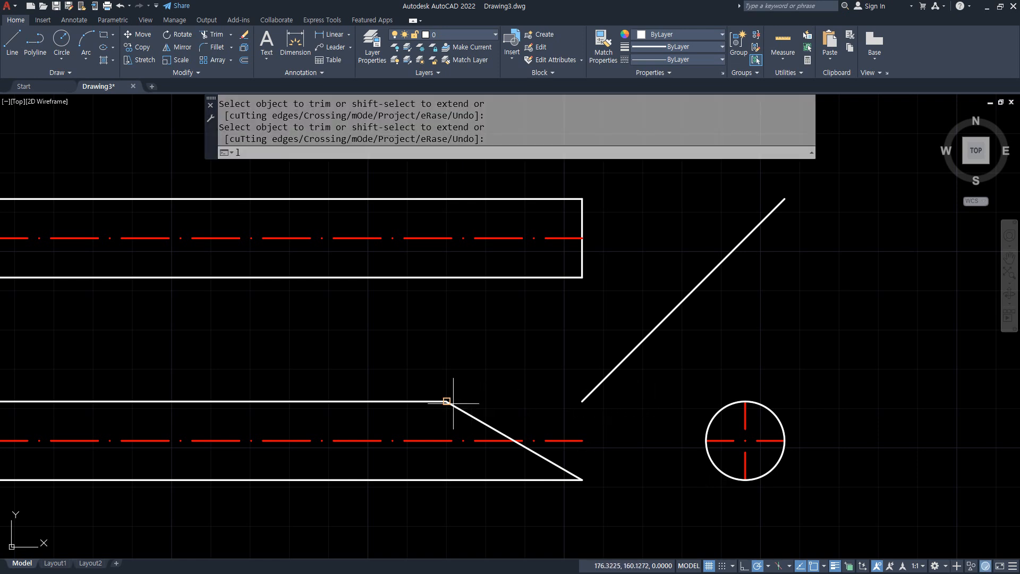
{"action": "key", "text": "Return"}
{"action": "left_click", "coordinate": [446, 402]}
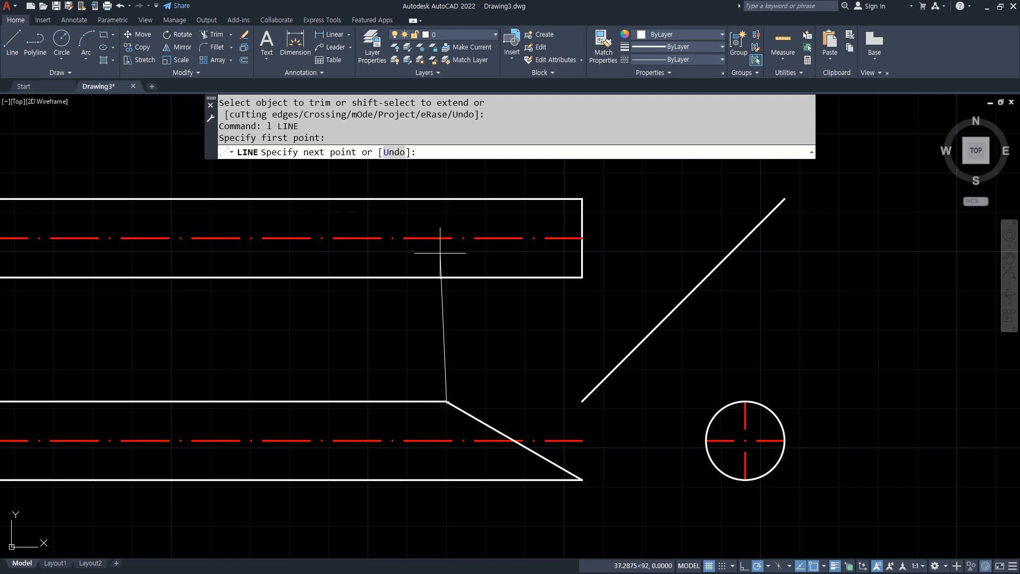
{"action": "left_click", "coordinate": [445, 200]}
{"action": "key", "text": "Return"}
{"action": "type", "text": "tr"}
{"action": "key", "text": "Return"}
{"action": "left_click", "coordinate": [449, 329]}
{"action": "key", "text": "Return"}
Project a vertical line from where the cut crosses the centerline to the upper bar's top edge, trimming it between the views.
{"action": "type", "text": "l"}
{"action": "key", "text": "Return"}
{"action": "left_click", "coordinate": [514, 440]}
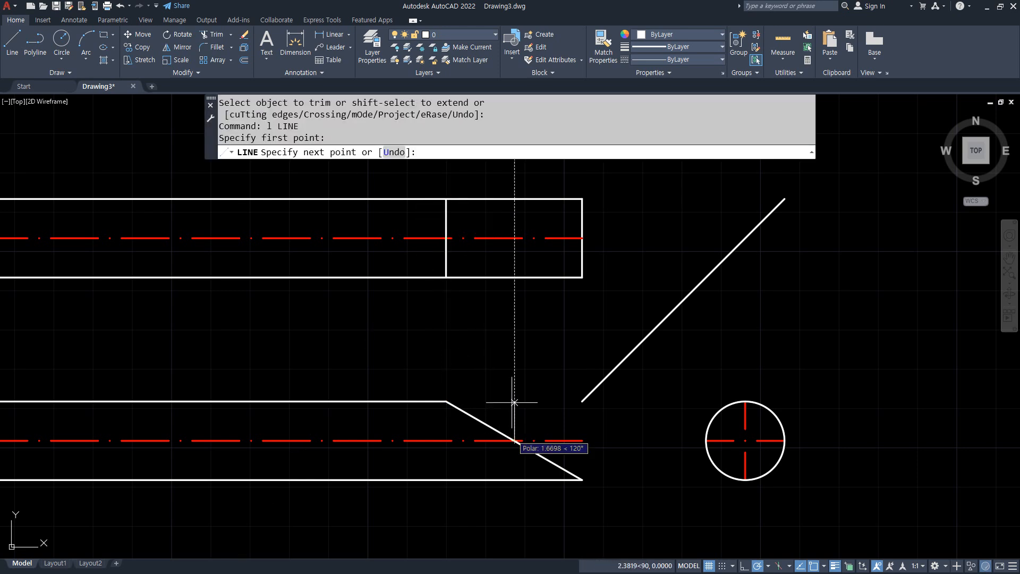
{"action": "left_click", "coordinate": [514, 200]}
{"action": "key", "text": "Return"}
{"action": "type", "text": "tr"}
{"action": "key", "text": "Return"}
{"action": "left_click", "coordinate": [507, 392]}
{"action": "left_click", "coordinate": [526, 376]}
{"action": "key", "text": "Return"}
Match the properties of the upper bar's red centerline onto the projected line through the middle of its end section.
{"action": "type", "text": "ma"}
{"action": "key", "text": "Return"}
{"action": "left_click", "coordinate": [527, 238]}
{"action": "left_click", "coordinate": [514, 255]}
{"action": "key", "text": "Return"}
Draw an ellipse at the upper bar's end, spanning the projected line to the end edge and touching the top edge.
{"action": "type", "text": "el"}
{"action": "key", "text": "Return"}
{"action": "left_click", "coordinate": [447, 238]}
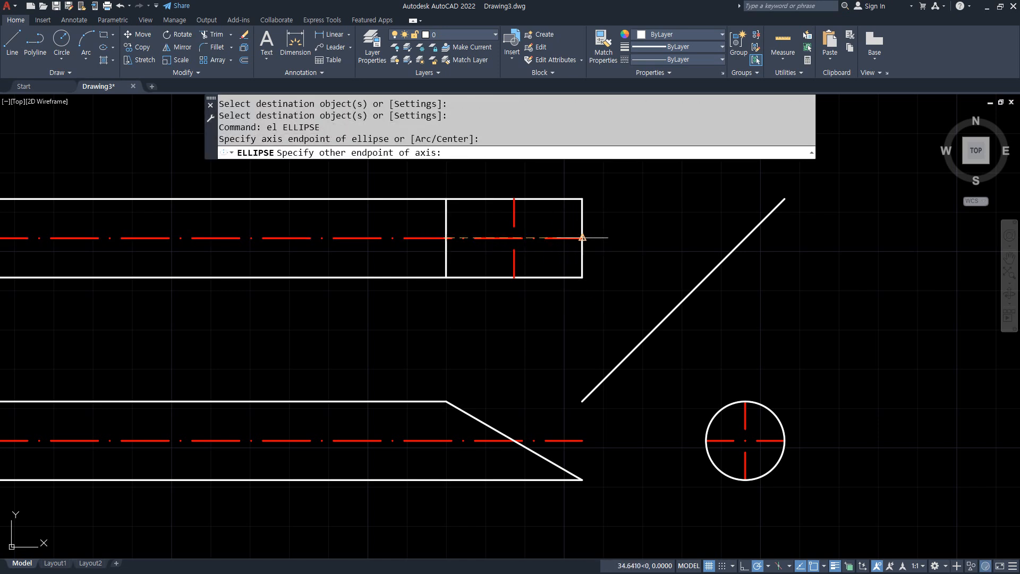
{"action": "left_click", "coordinate": [582, 238]}
{"action": "left_click", "coordinate": [514, 198]}
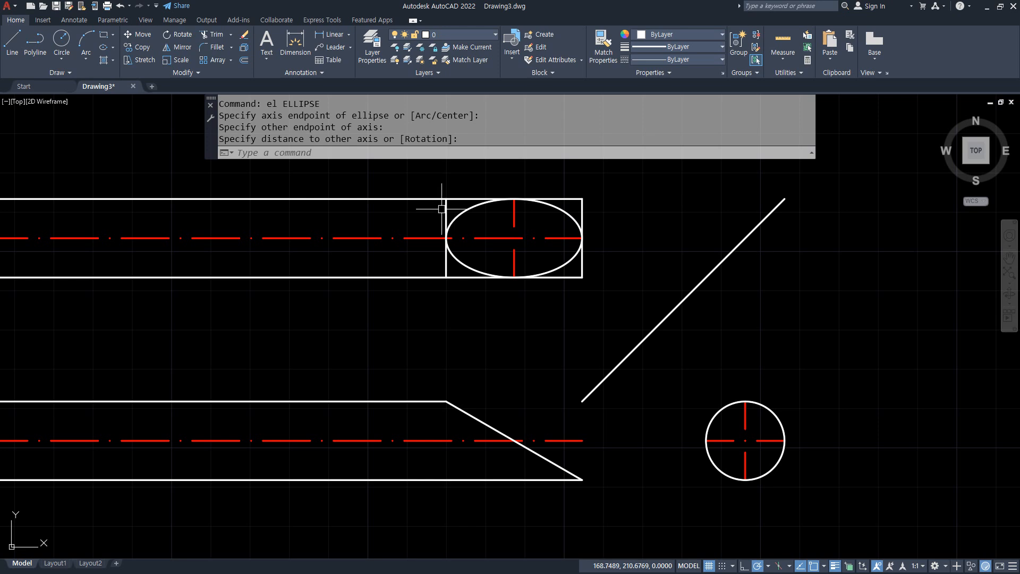
Erase the projected line at the ellipse's inner end and trim the upper bar's outline beyond the ellipse.
{"action": "left_click", "coordinate": [446, 208]}
{"action": "type", "text": "e"}
{"action": "key", "text": "Return"}
{"action": "type", "text": "tr"}
{"action": "key", "text": "Return"}
{"action": "mouse_move", "coordinate": [549, 187]}
{"action": "left_mouse_down"}
{"action": "mouse_move", "coordinate": [596, 205]}
{"action": "mouse_move", "coordinate": [614, 251]}
{"action": "left_mouse_up"}
{"action": "key", "text": "Return"}
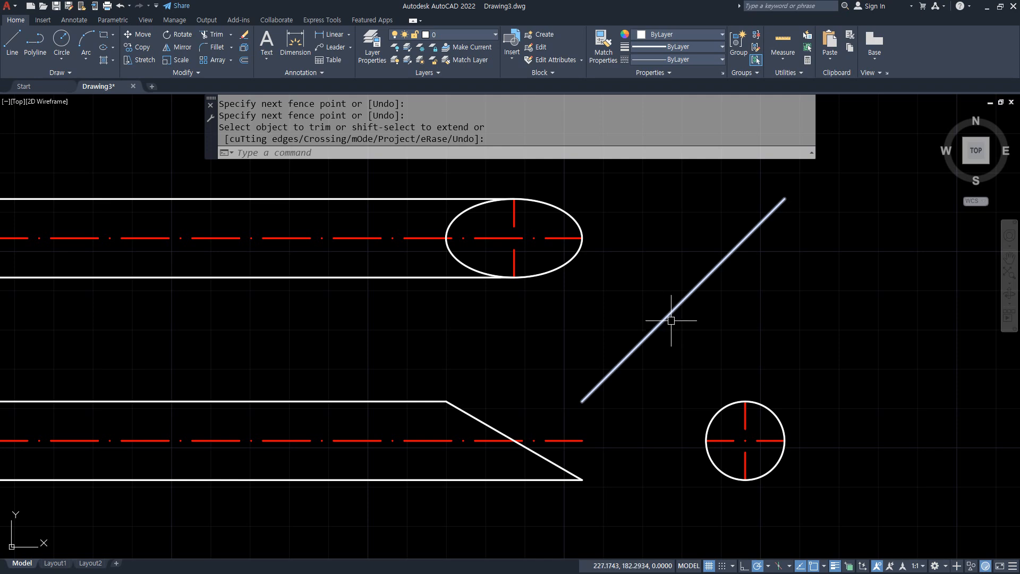
Select all objects of the projection drawing and erase them.
{"action": "scroll", "coordinate": [856, 494], "scroll_direction": "down", "scroll_amount": 2}
{"action": "left_click", "coordinate": [861, 509]}
{"action": "left_click", "coordinate": [134, 246]}
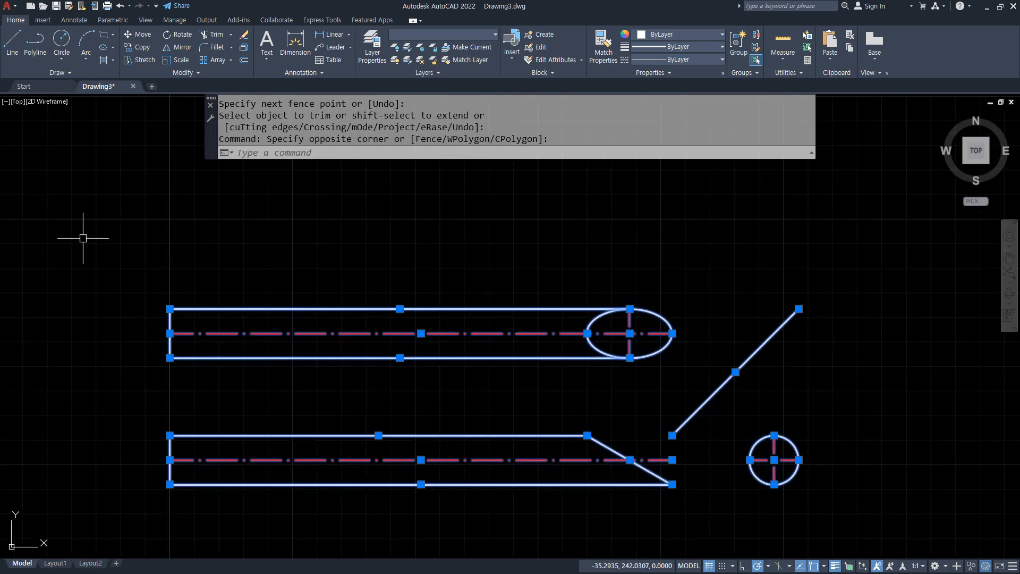
{"action": "type", "text": "e"}
{"action": "key", "text": "Return"}
Draw horizontal, vertical and 120° construction lines through one common point in the empty drawing.
{"action": "type", "text": "z"}
{"action": "key", "text": "Return"}
{"action": "type", "text": "a"}
{"action": "key", "text": "Return"}
{"action": "type", "text": "xl"}
{"action": "key", "text": "Return"}
{"action": "left_click", "coordinate": [458, 338]}
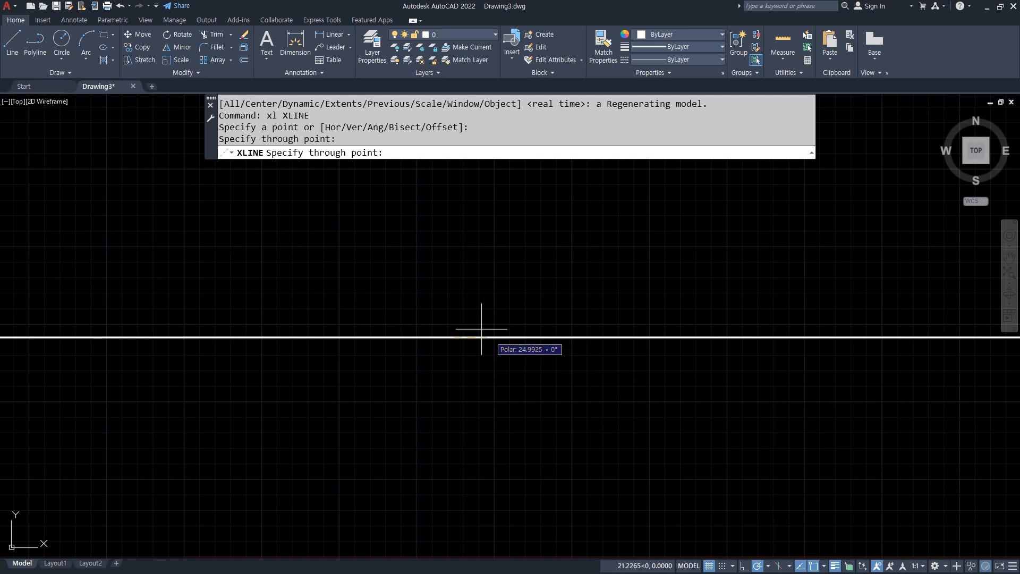
{"action": "left_click", "coordinate": [455, 303]}
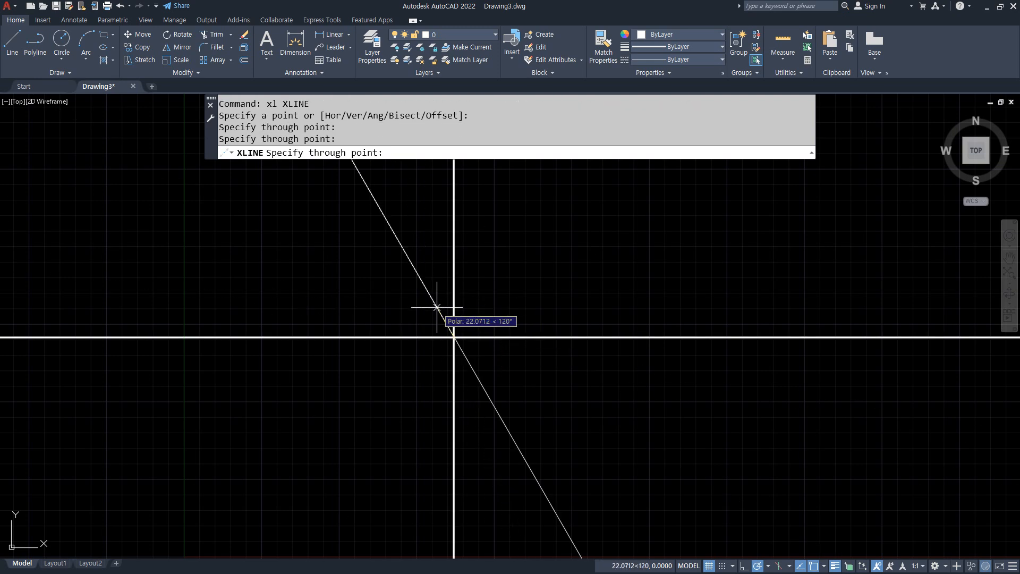
{"action": "left_click", "coordinate": [437, 307]}
{"action": "key", "text": "Return"}
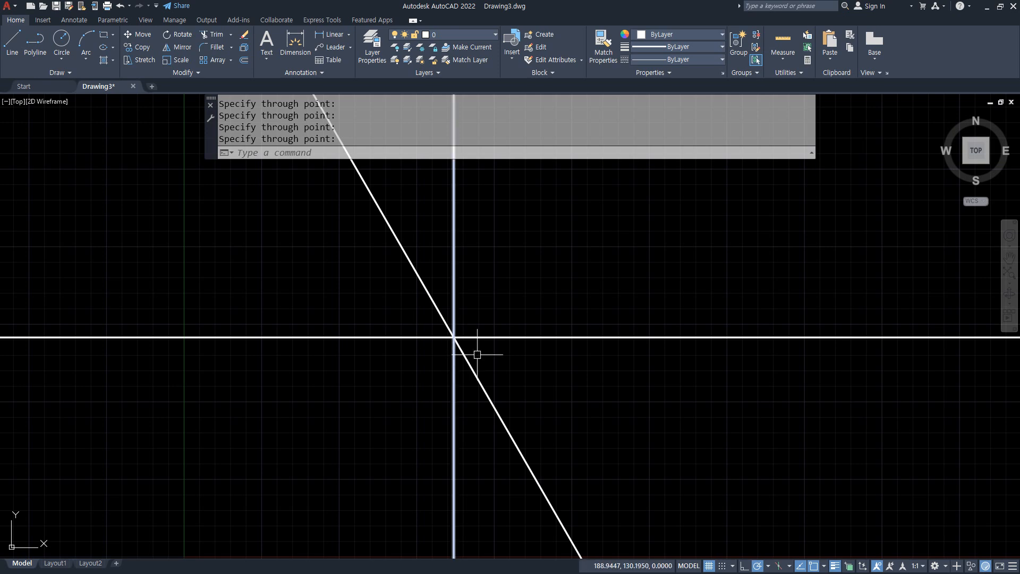
Draw a circle of radius 50 centred on the intersection of the construction lines.
{"action": "type", "text": "c"}
{"action": "key", "text": "Return"}
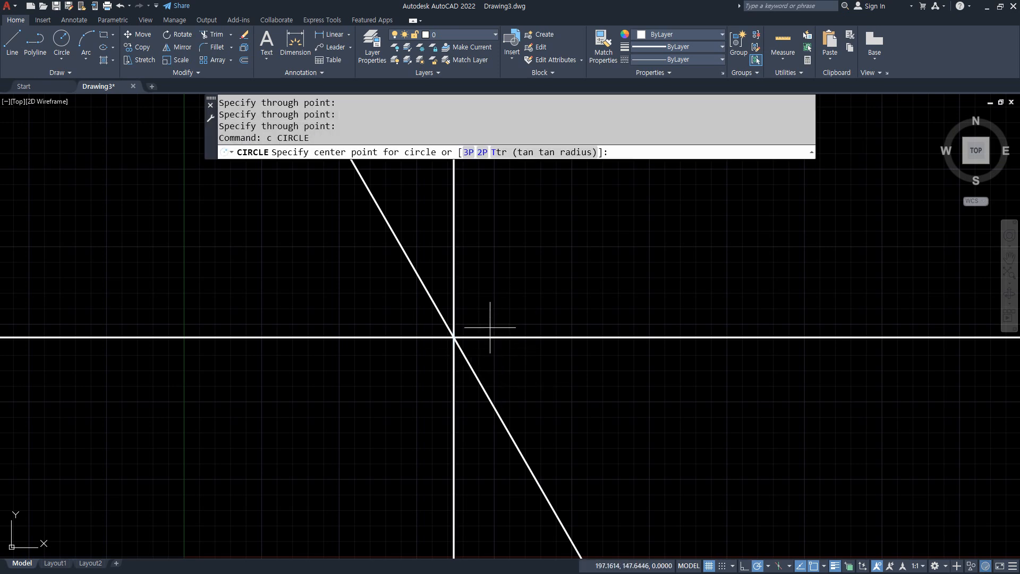
{"action": "left_click", "coordinate": [454, 338]}
{"action": "type", "text": "50"}
{"action": "key", "text": "Return"}
Trim the construction lines outside the circle, along with the slanted line's half below the center.
{"action": "type", "text": "tr"}
{"action": "key", "text": "Return"}
{"action": "left_click", "coordinate": [468, 181]}
{"action": "left_click", "coordinate": [325, 230]}
{"action": "left_click", "coordinate": [284, 296]}
{"action": "left_click", "coordinate": [290, 376]}
{"action": "left_click", "coordinate": [354, 493]}
{"action": "left_click", "coordinate": [540, 484]}
{"action": "key", "text": "Return"}
{"action": "left_click", "coordinate": [581, 338]}
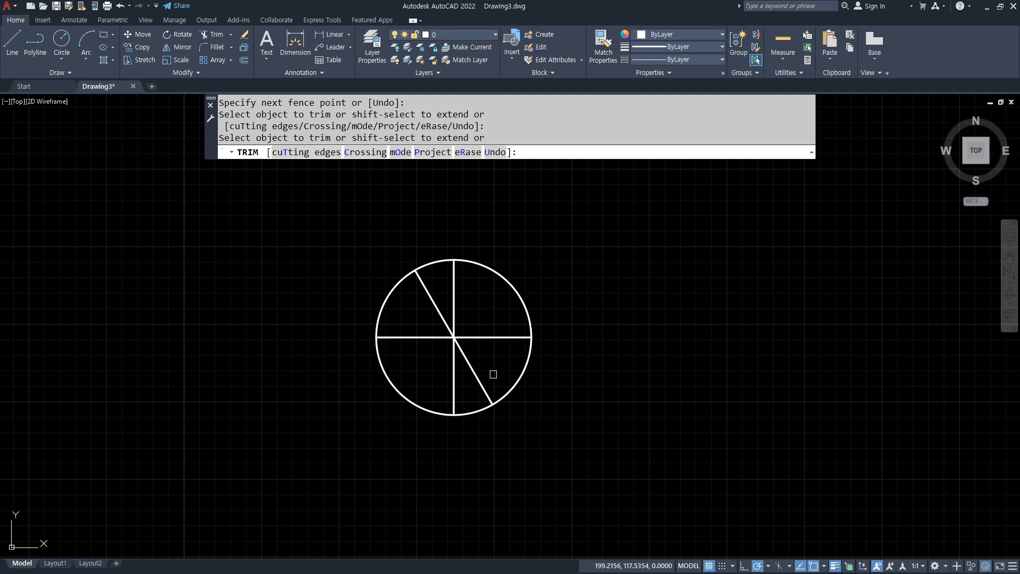
{"action": "left_click", "coordinate": [481, 375]}
{"action": "key", "text": "Return"}
Erase the circle around the trimmed lines.
{"action": "left_click", "coordinate": [509, 391]}
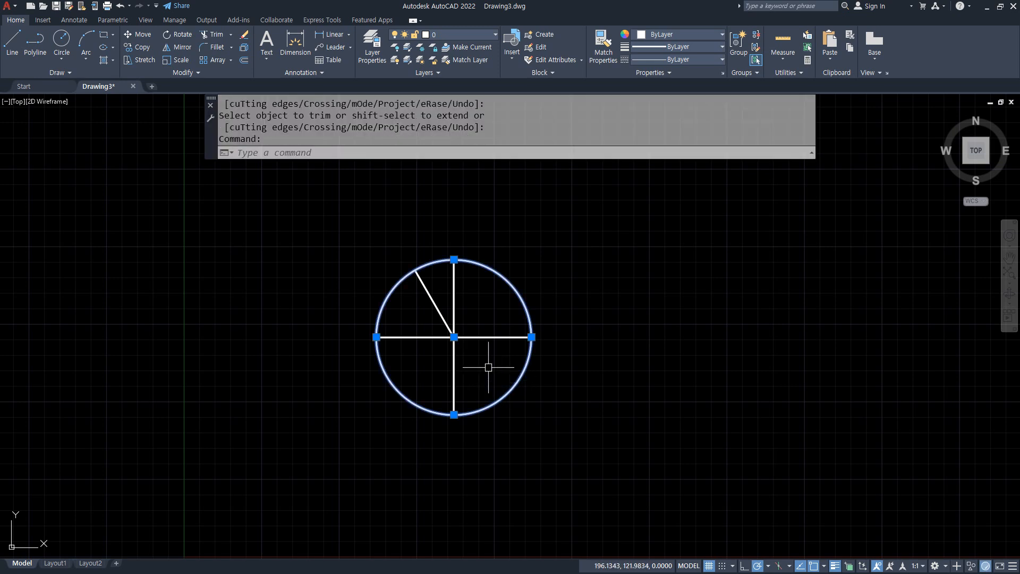
{"action": "type", "text": "e"}
{"action": "key", "text": "Return"}
Assign the horizontal, vertical and slanted lines to the red centerline layer.
{"action": "scroll", "coordinate": [468, 350], "scroll_direction": "up", "scroll_amount": 4}
{"action": "left_click", "coordinate": [459, 353]}
{"action": "left_click", "coordinate": [378, 237]}
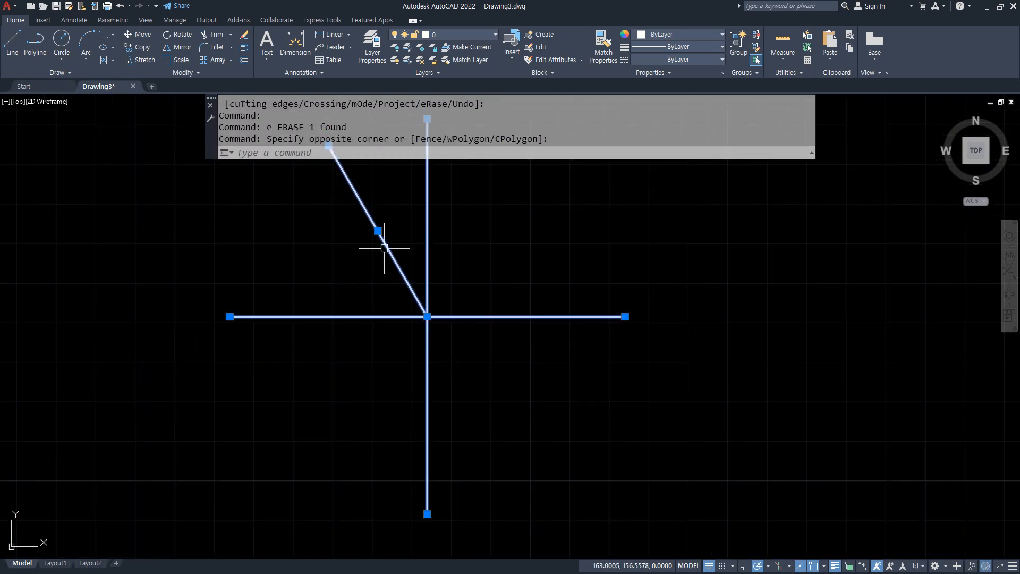
{"action": "left_click", "coordinate": [455, 35]}
{"action": "left_click", "coordinate": [456, 60]}
{"action": "key", "text": "Escape"}
{"action": "key", "text": "Escape"}
Draw a freehand three-point arc in the empty area beside the centerlines, curving upward.
{"action": "middle_click_drag", "start_coordinate": [519, 271], "coordinate": [514, 312]}
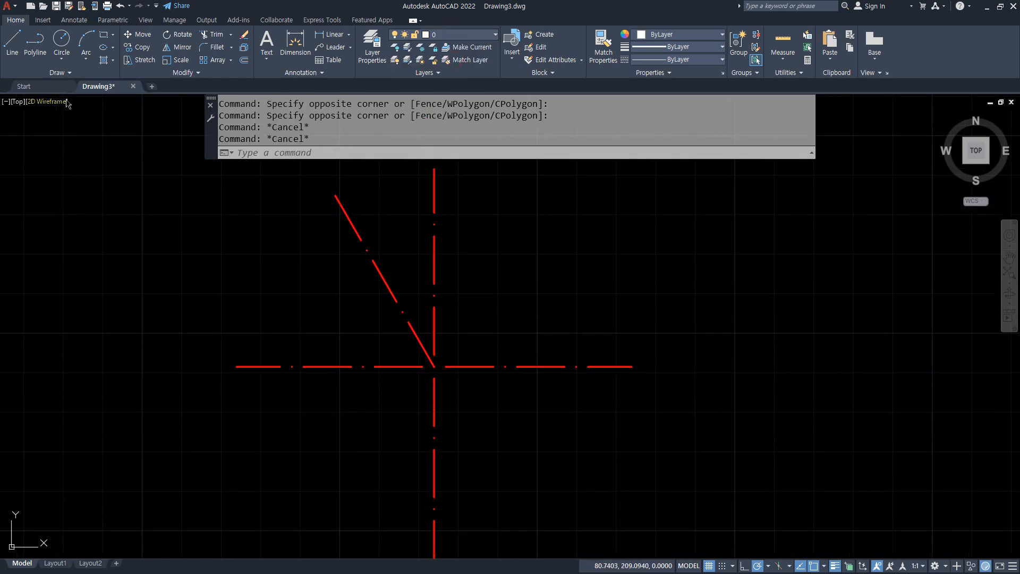
{"action": "left_click", "coordinate": [84, 61]}
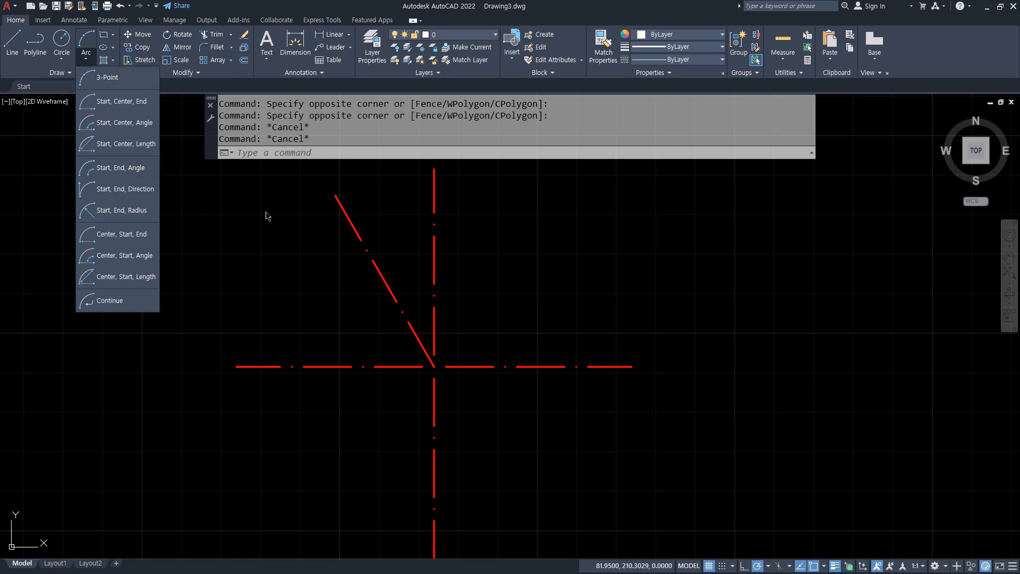
{"action": "left_click", "coordinate": [551, 242]}
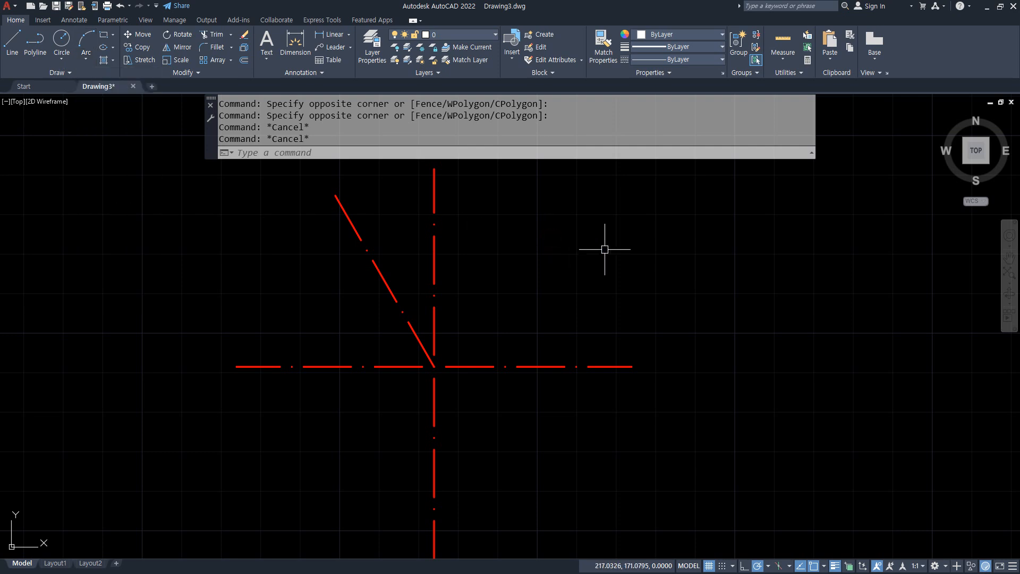
{"action": "type", "text": "a"}
{"action": "key", "text": "Return"}
{"action": "left_click", "coordinate": [793, 304]}
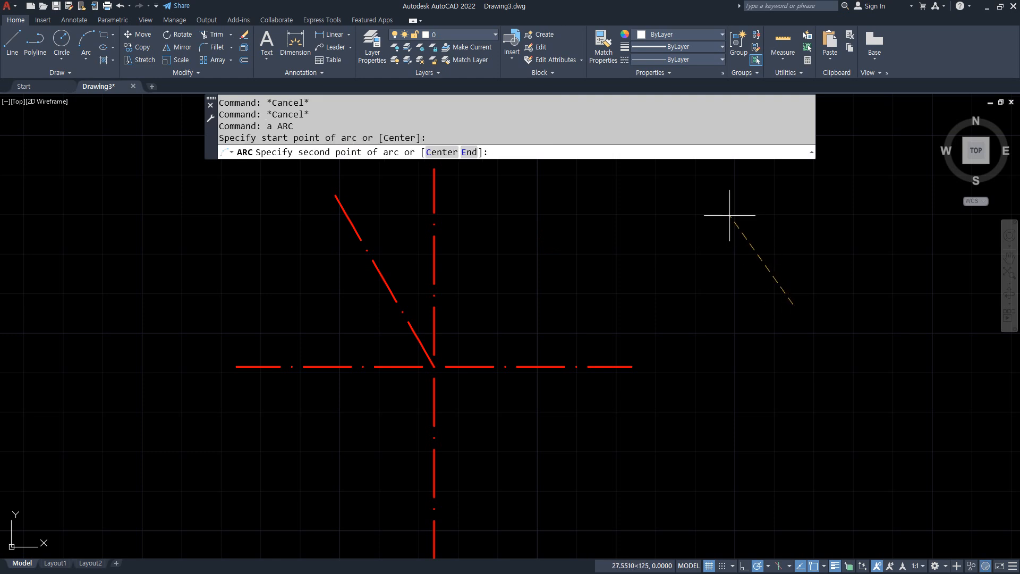
{"action": "left_click", "coordinate": [712, 200]}
{"action": "left_click", "coordinate": [616, 231]}
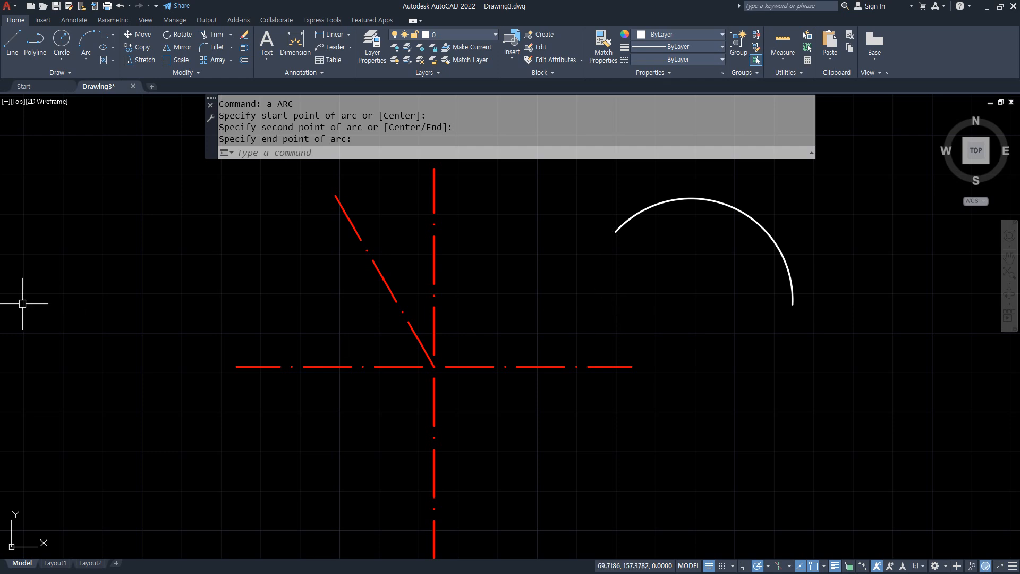
Draw a Start, Center, End arc from the horizontal centerline's right end about the intersection, ending past the slanted centerline, and erase it.
{"action": "left_click", "coordinate": [85, 62]}
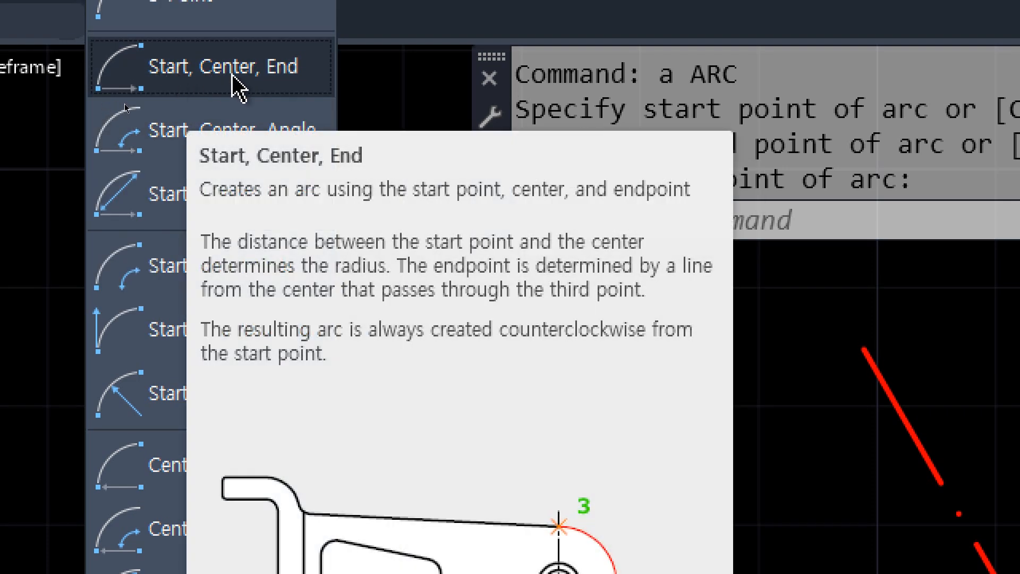
{"action": "left_click", "coordinate": [233, 78]}
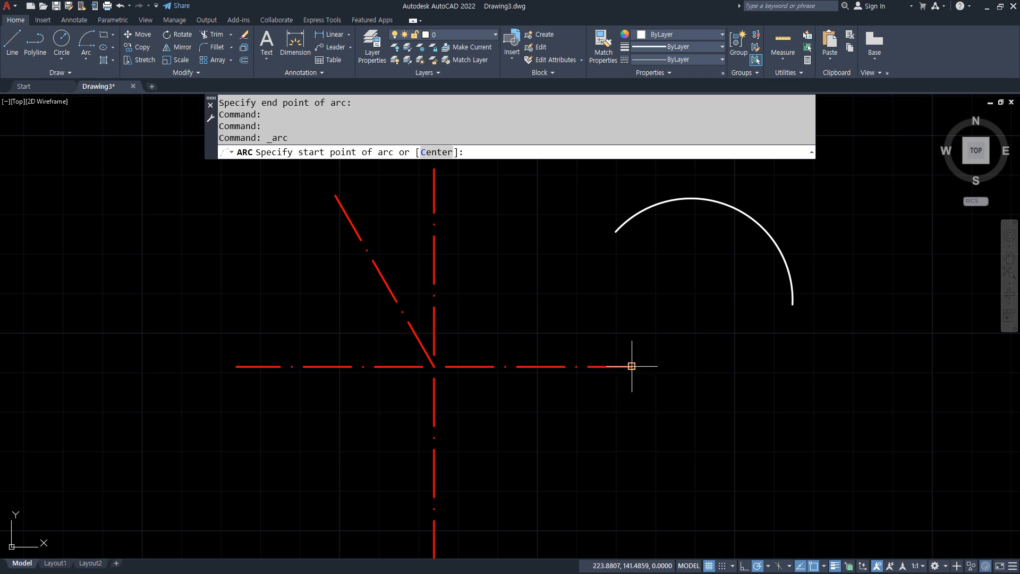
{"action": "left_click", "coordinate": [632, 366]}
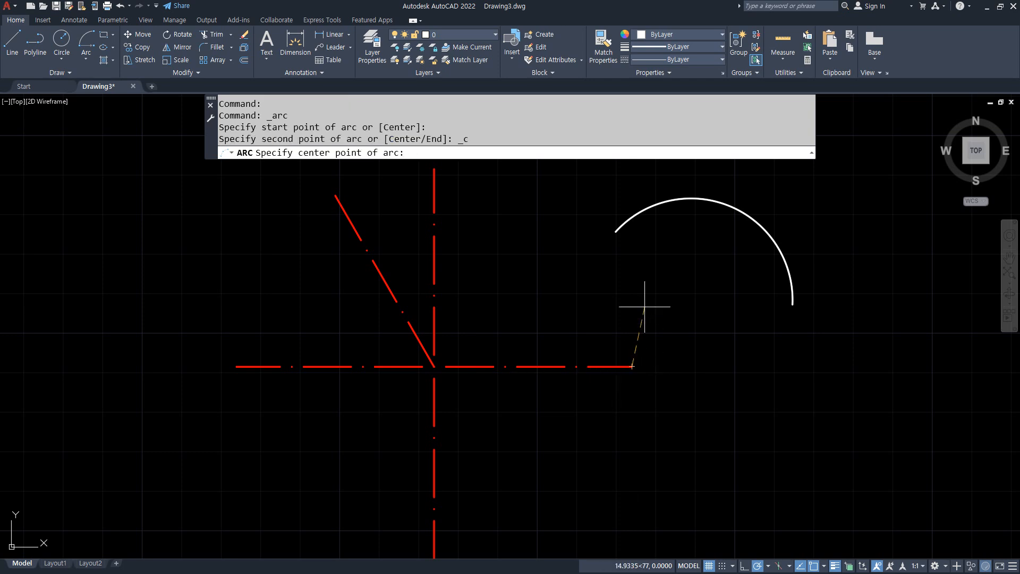
{"action": "left_click", "coordinate": [434, 366]}
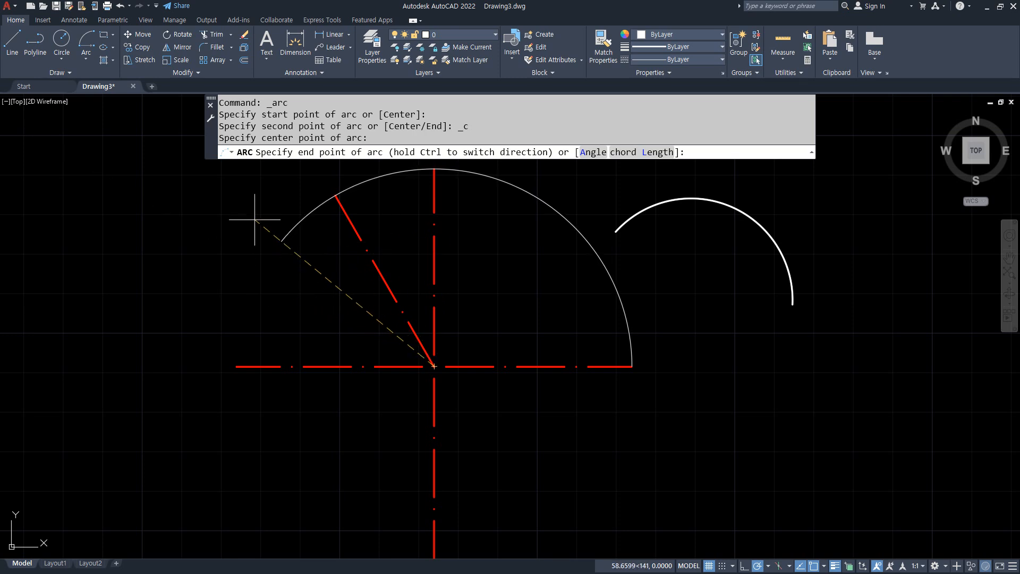
{"action": "left_click", "coordinate": [231, 207]}
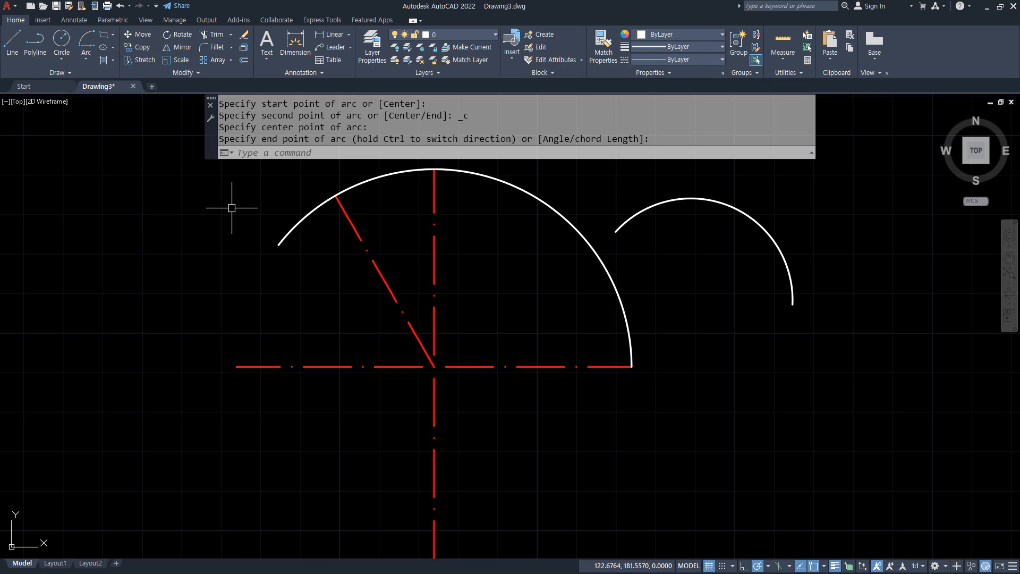
{"action": "left_click", "coordinate": [592, 247]}
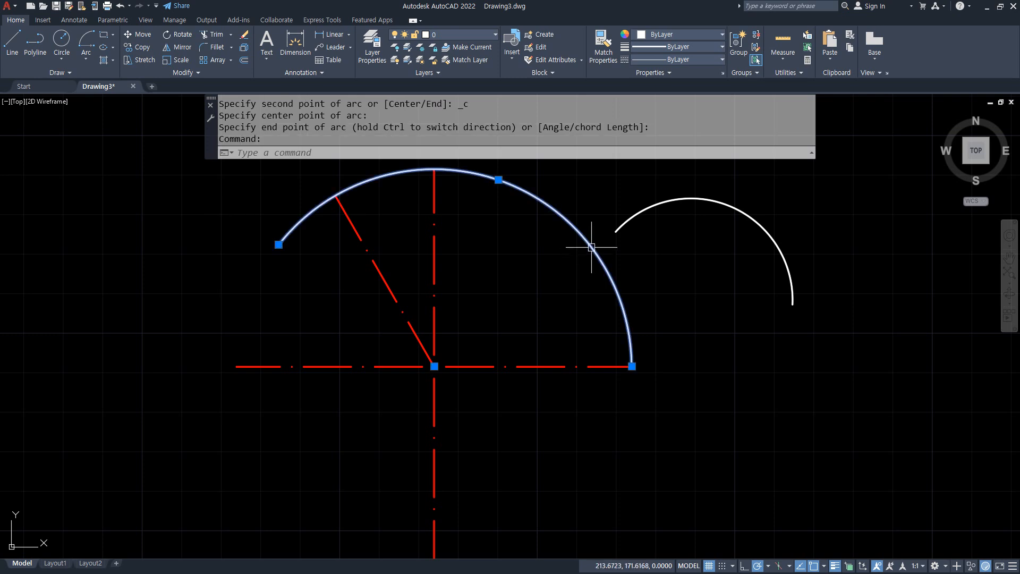
{"action": "key", "text": "Delete"}
Draw a Start, Center, Angle arc from the horizontal centerline's right end about the intersection with a 120° included angle.
{"action": "left_click", "coordinate": [86, 57]}
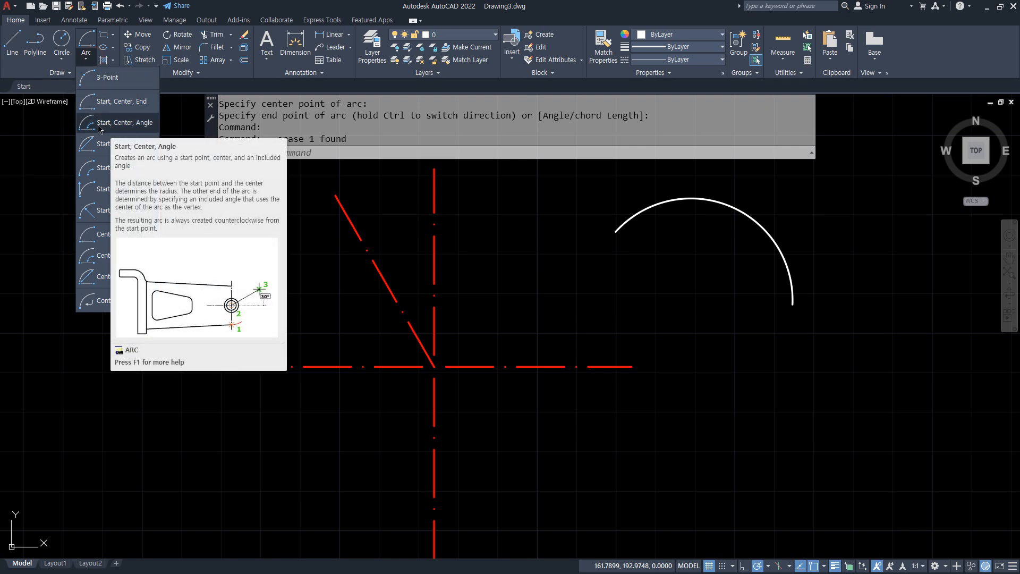
{"action": "left_click", "coordinate": [100, 127]}
{"action": "left_click_drag", "start_coordinate": [490, 366], "coordinate": [431, 365]}
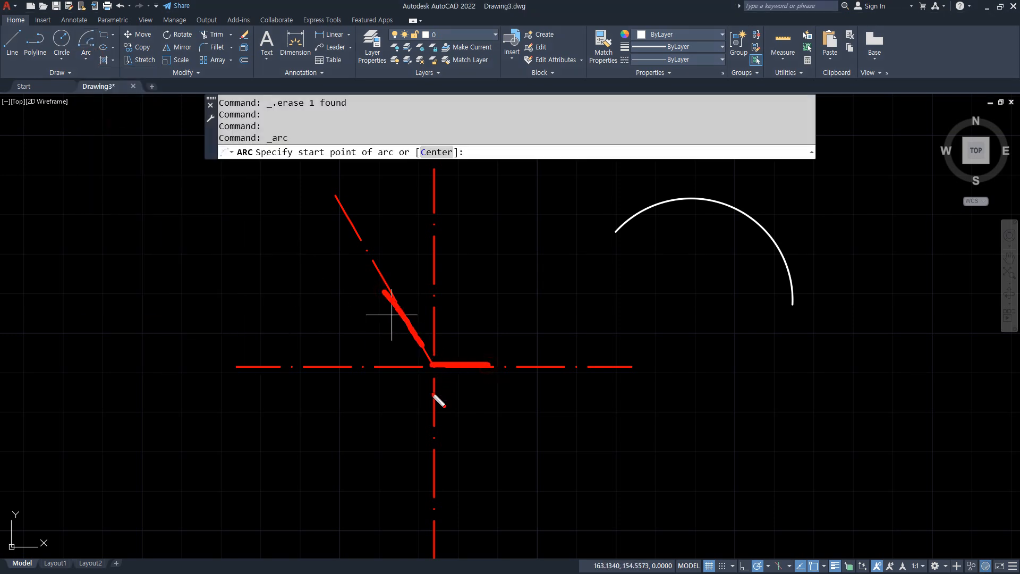
{"action": "left_click", "coordinate": [632, 366]}
{"action": "left_click", "coordinate": [434, 366]}
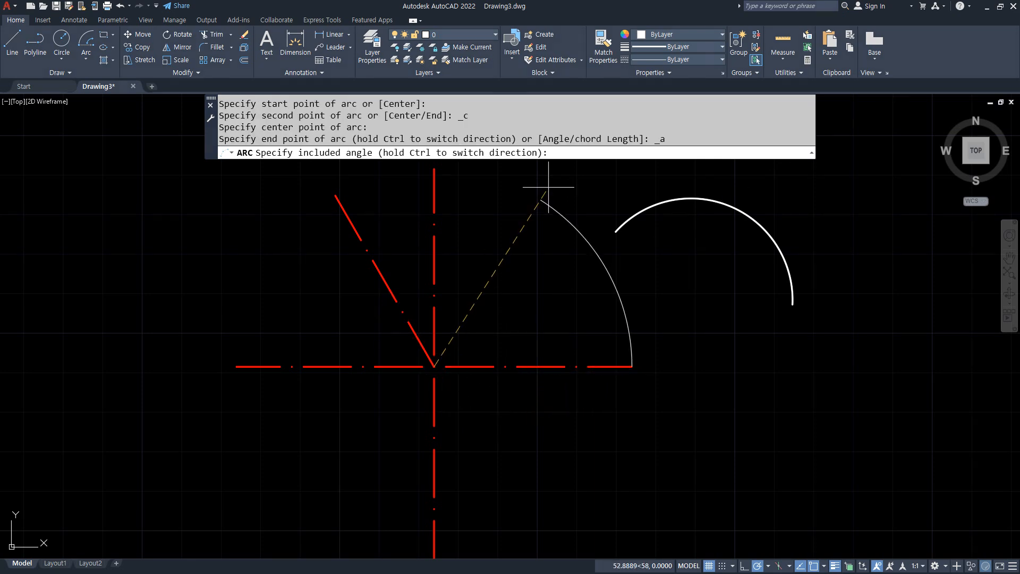
{"action": "type", "text": "12"}
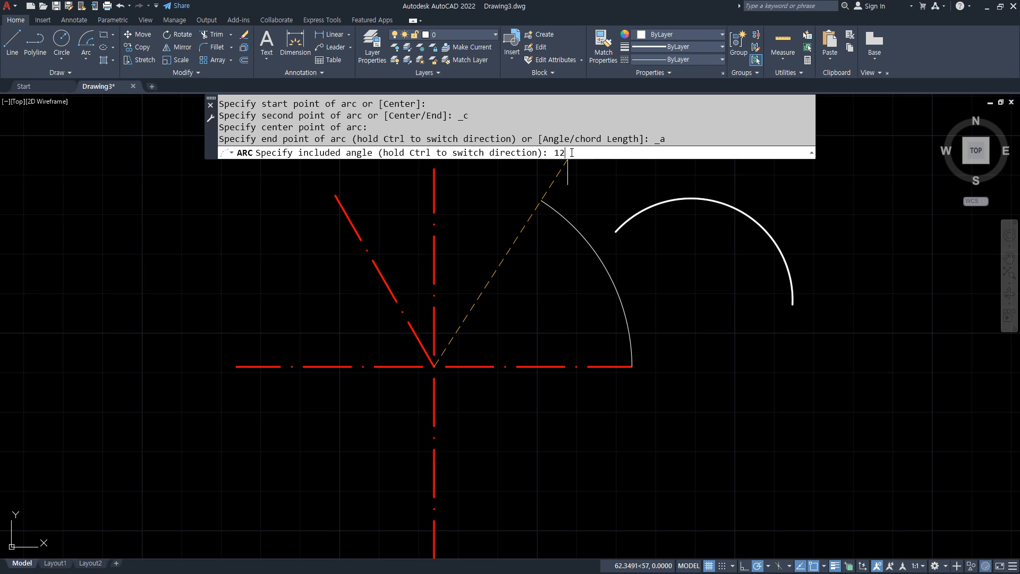
{"action": "type", "text": "0"}
{"action": "key", "text": "Return"}
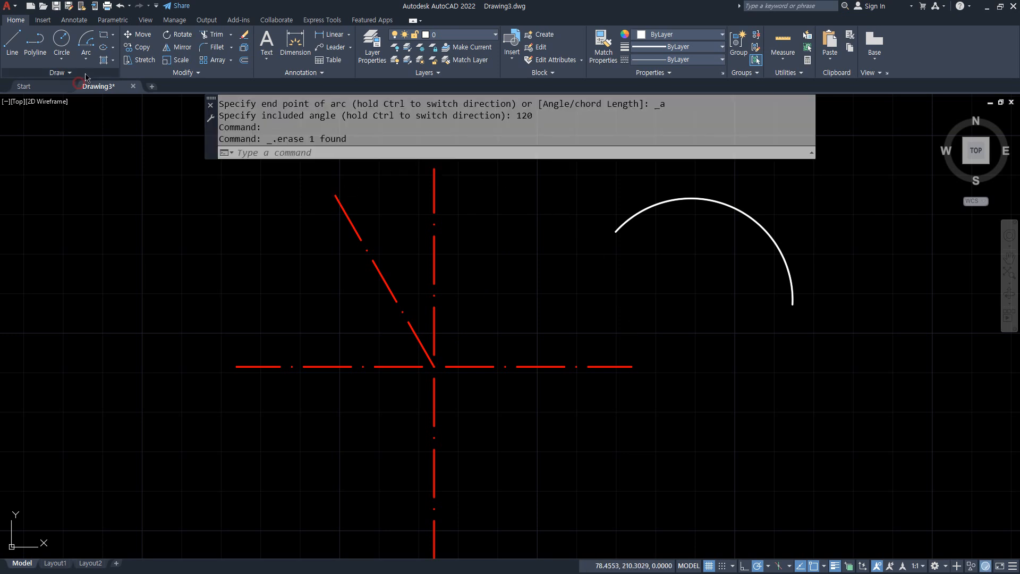
{"action": "left_click", "coordinate": [86, 58]}
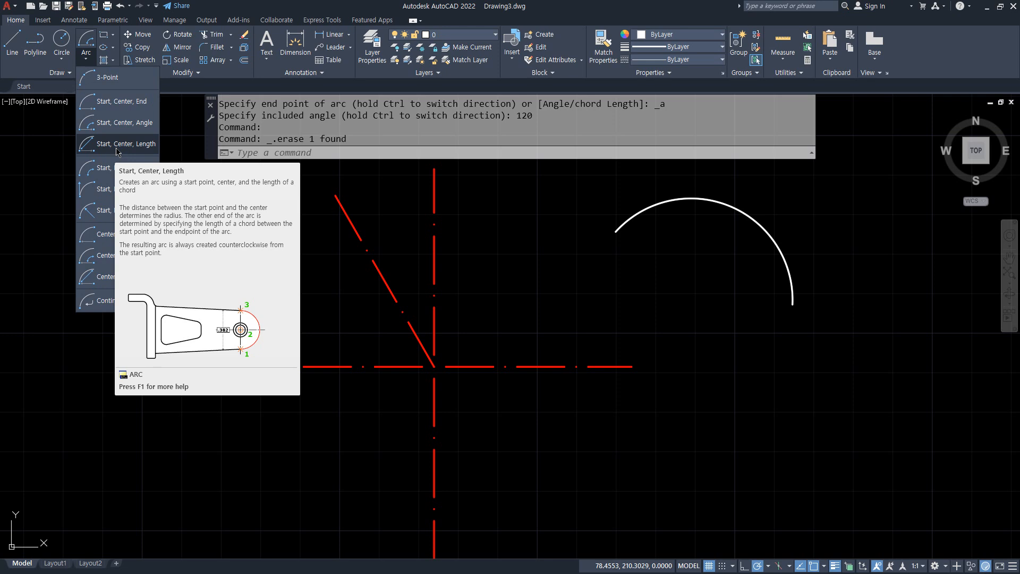
{"action": "key", "text": "Escape"}
{"action": "key", "text": "Escape"}
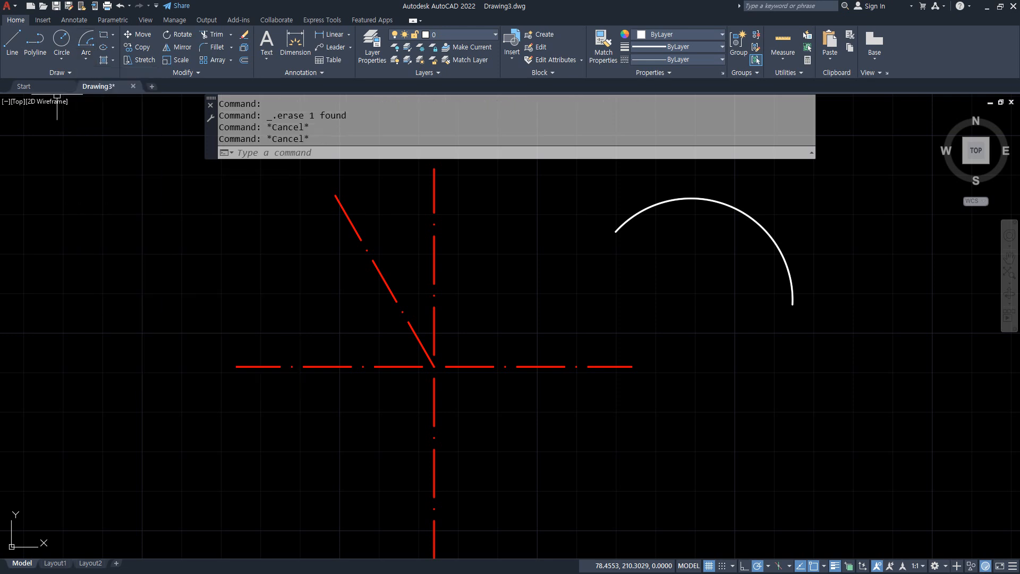
Switch to Notepad and add the lines "현의길이" and "호의길이 - 호 둘레의 길이" below the command notes.
{"action": "key", "text": "alt+Tab"}
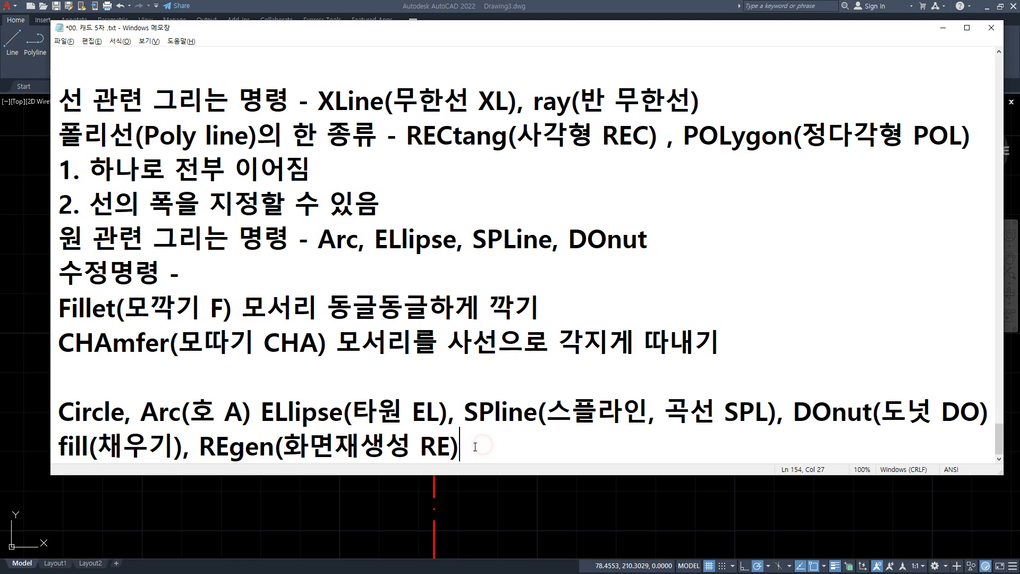
{"action": "key", "text": "Return"}
{"action": "key", "text": "Return"}
{"action": "type", "text": "현의"}
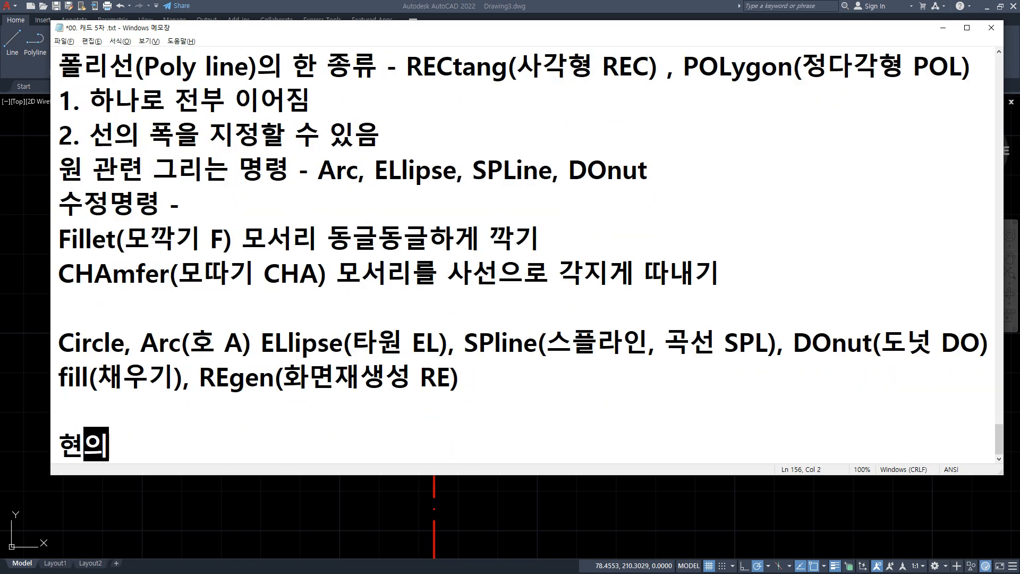
{"action": "type", "text": "길이"}
{"action": "key", "text": "Return"}
{"action": "type", "text": "호의기ㄹ이"}
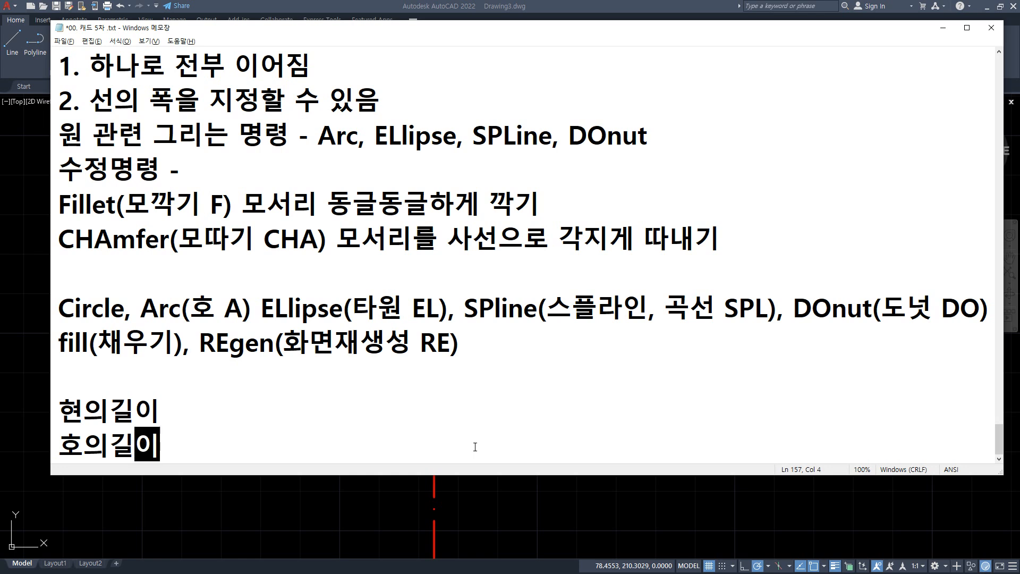
{"action": "type", "text": "- ㅎ 둘레의 기"}
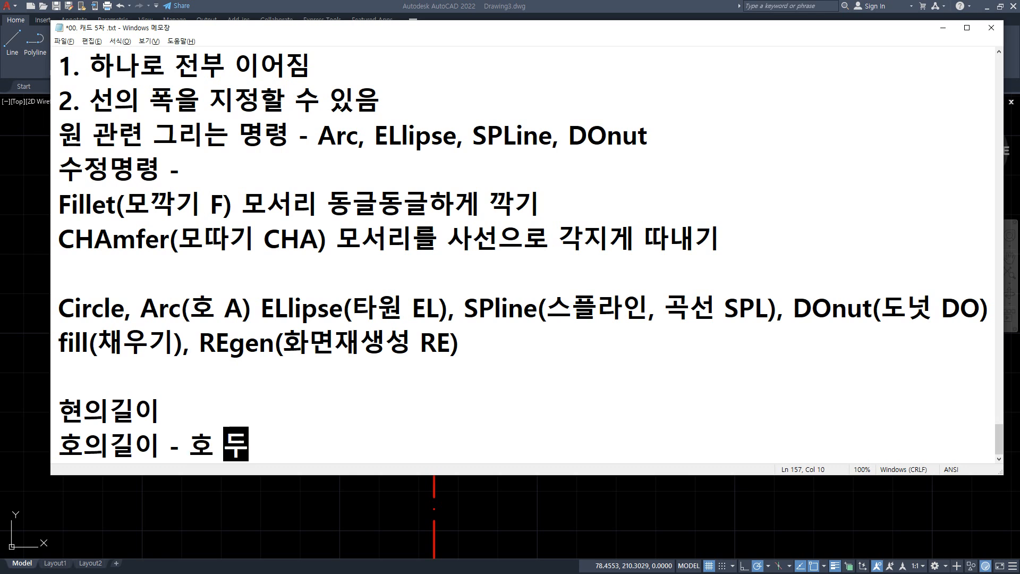
{"action": "type", "text": "ㄹ이"}
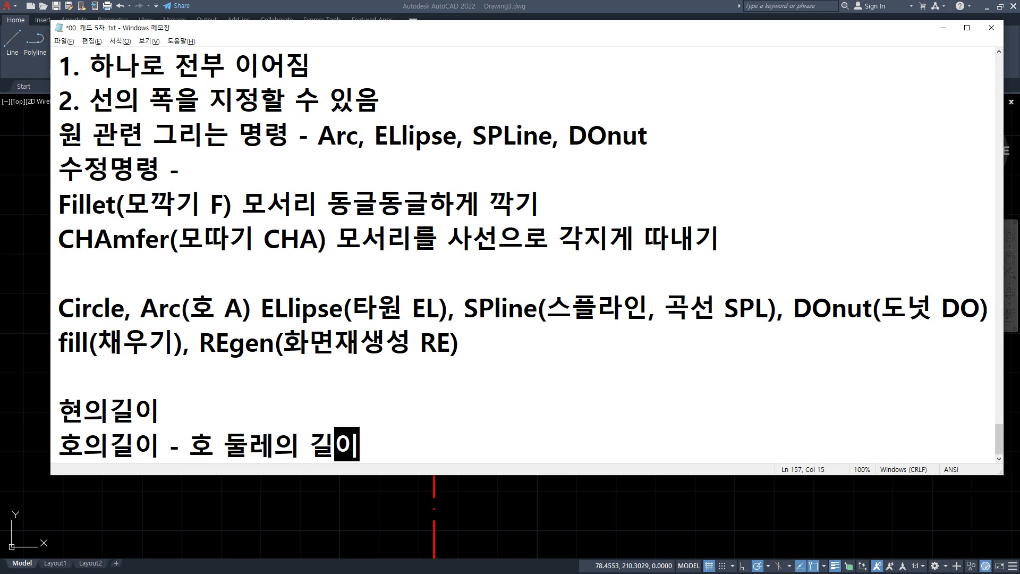
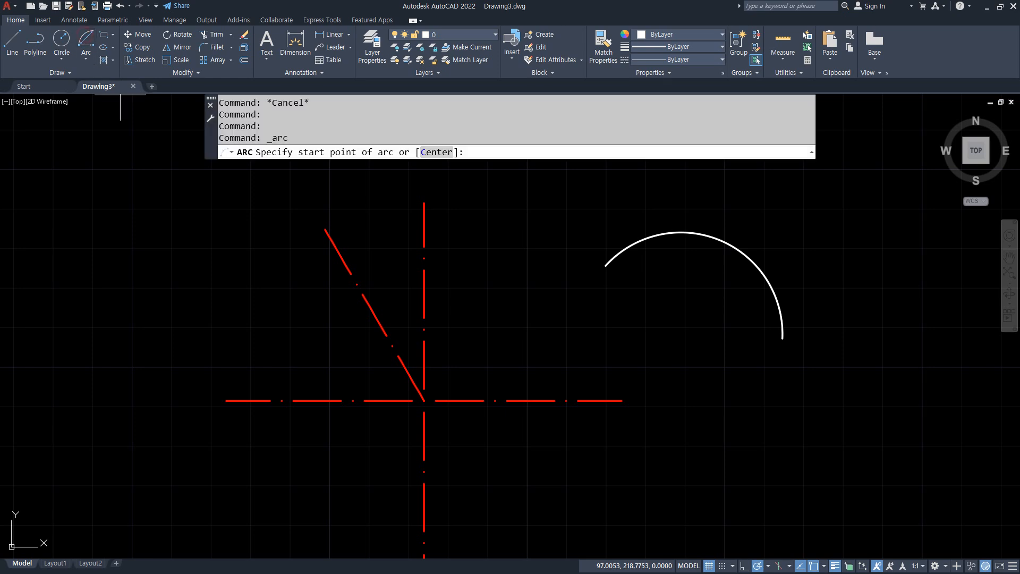
Draw a Start, Center, Length arc from the horizontal centerline's right end about the intersection with chord length 86.6, and erase it.
{"action": "left_click", "coordinate": [622, 401]}
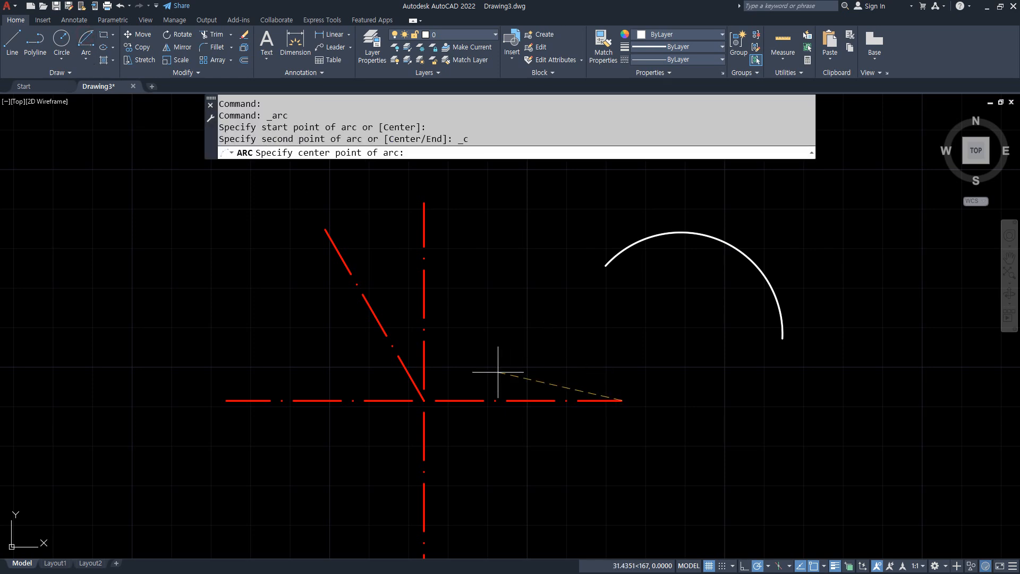
{"action": "left_click", "coordinate": [424, 401]}
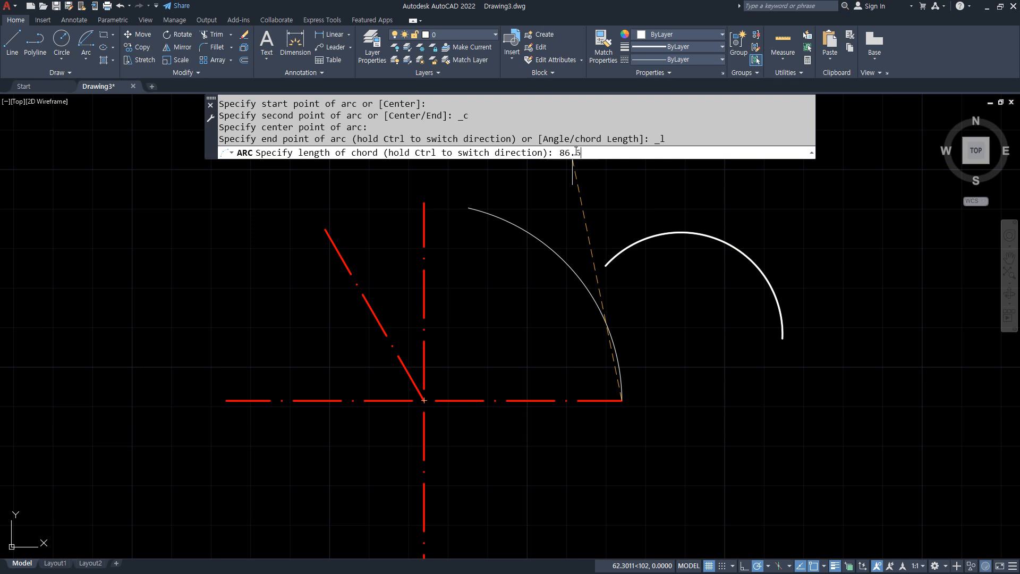
{"action": "type", "text": "86.6"}
{"action": "key", "text": "Return"}
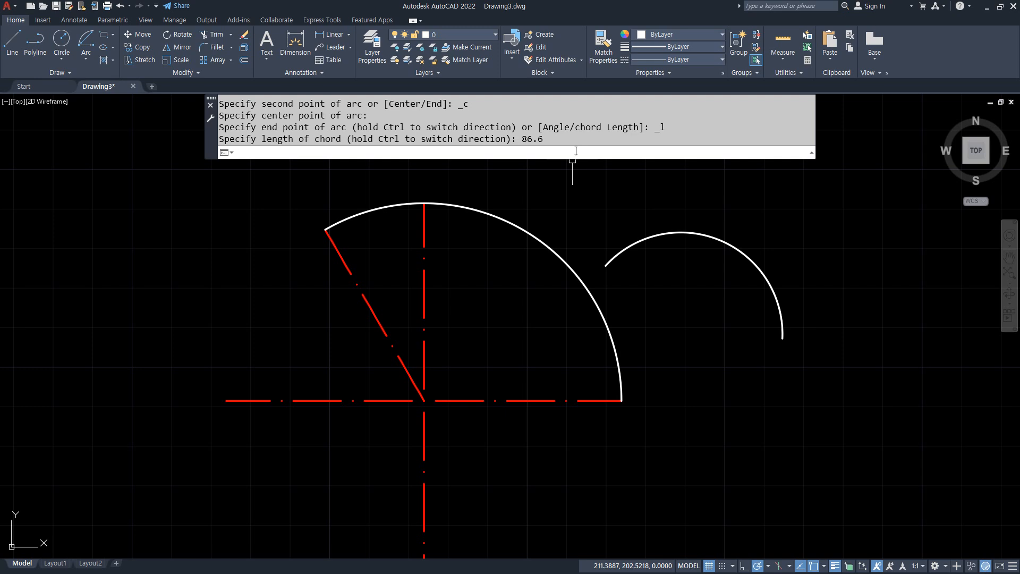
{"action": "left_click", "coordinate": [547, 237]}
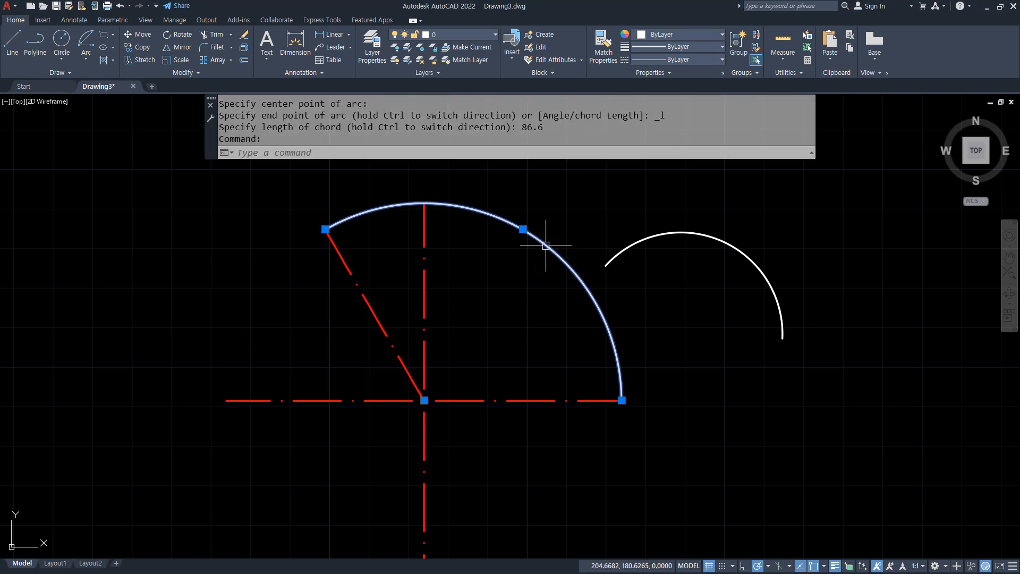
{"action": "key", "text": "Delete"}
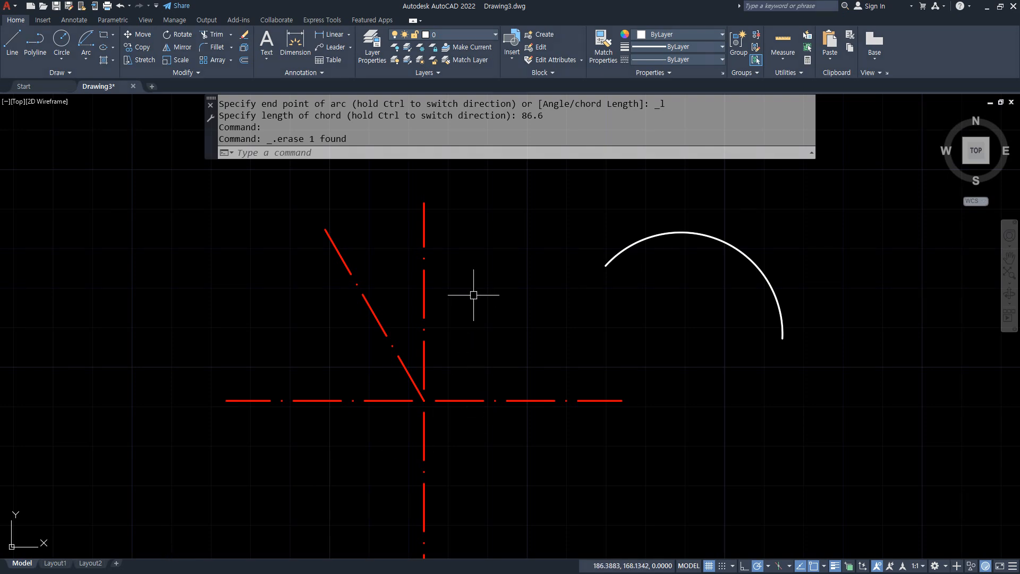
Draw a Start, Center, Length arc from the horizontal centerline's right end about the intersection with chord length 100, and undo it.
{"action": "left_click", "coordinate": [86, 41]}
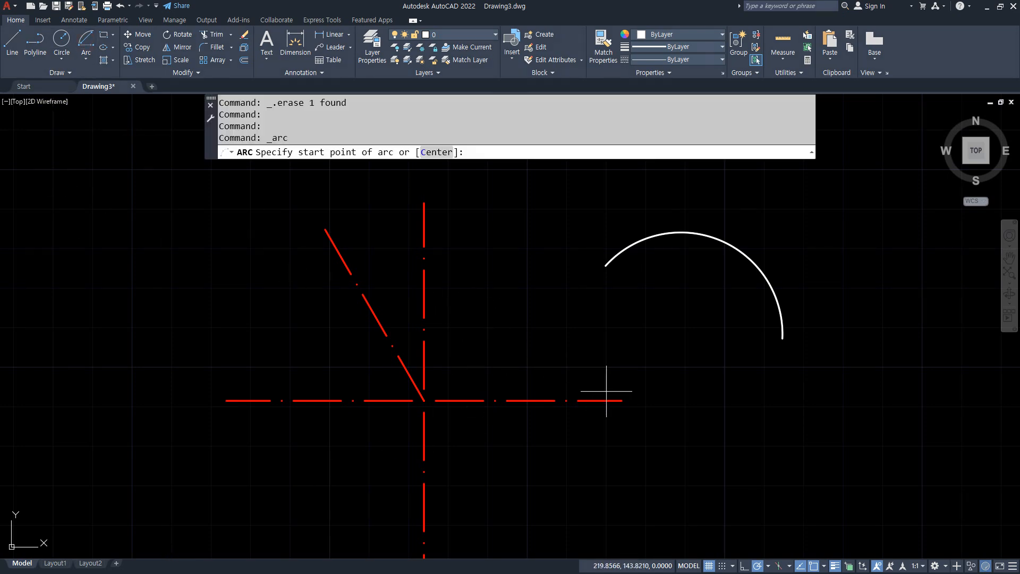
{"action": "left_click", "coordinate": [621, 401]}
{"action": "left_click", "coordinate": [424, 400]}
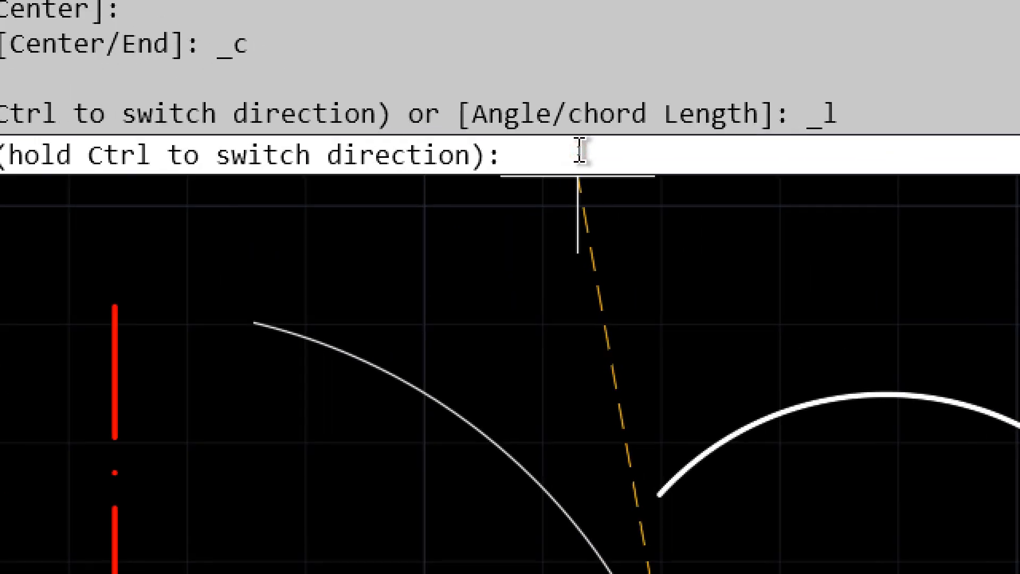
{"action": "type", "text": "100"}
{"action": "key", "text": "Return"}
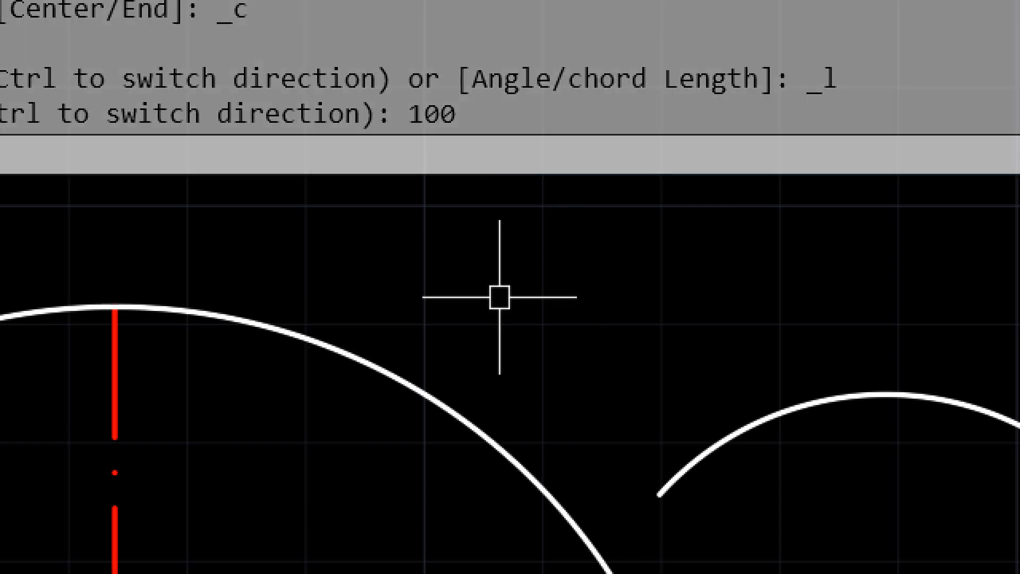
{"action": "scroll", "coordinate": [433, 403], "scroll_direction": "down", "scroll_amount": 5}
{"action": "middle_click_drag", "start_coordinate": [428, 380], "coordinate": [433, 321]}
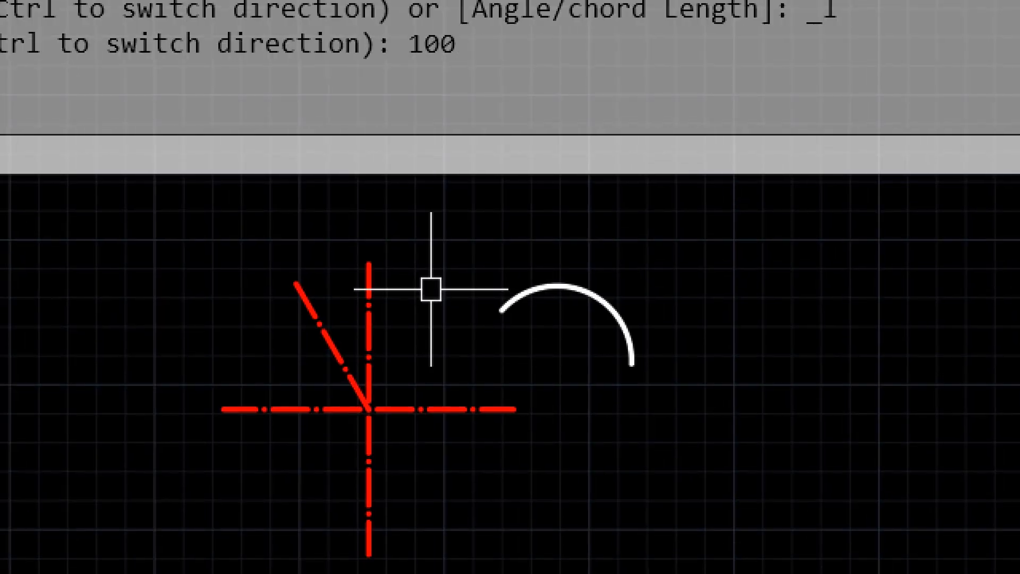
{"action": "key", "text": "ctrl+z"}
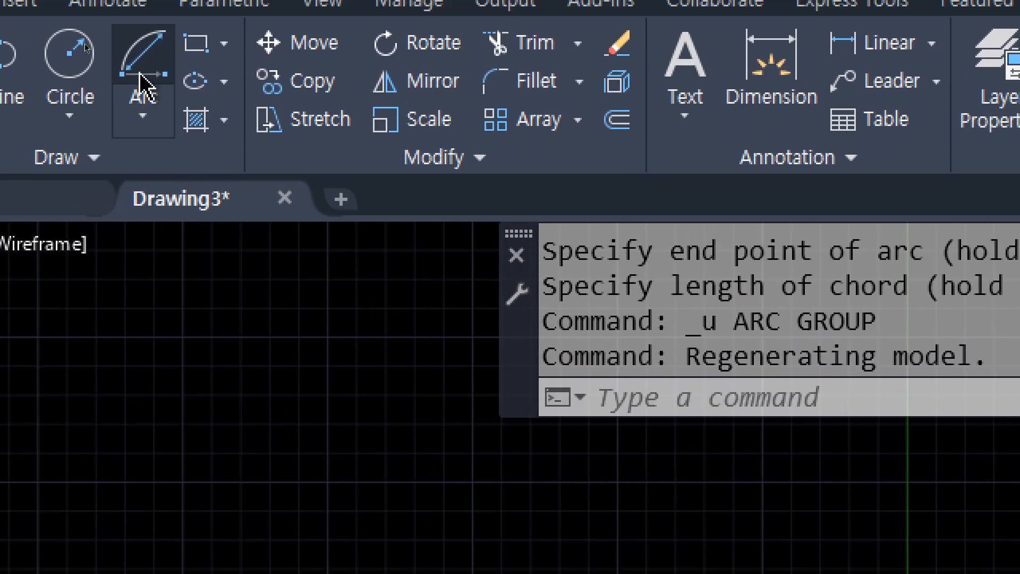
Try a Start, Center, Length arc from the horizontal centerline's right end about the intersection with chord length 100.001.
{"action": "left_click", "coordinate": [0, 58]}
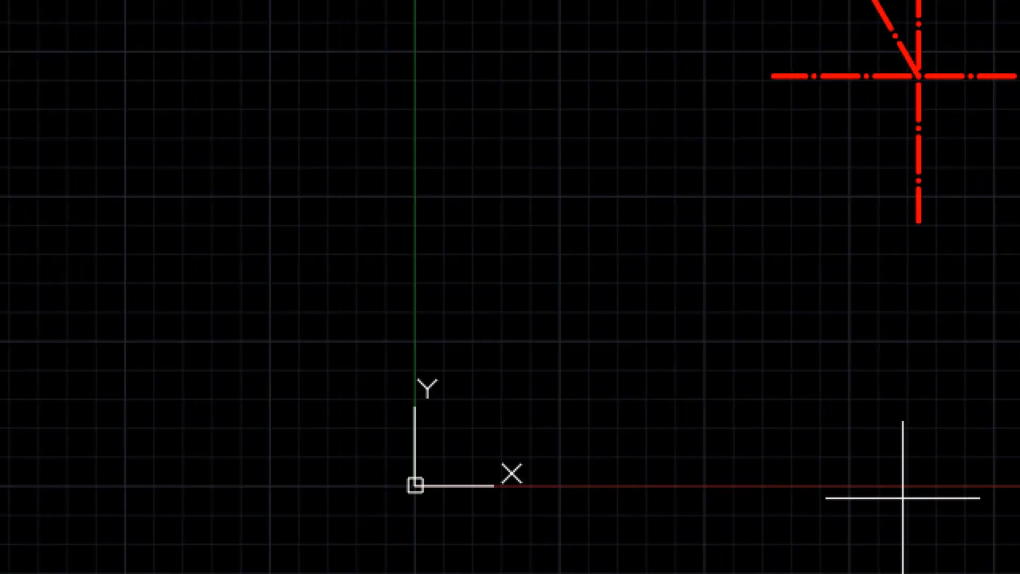
{"action": "left_click", "coordinate": [865, 183]}
{"action": "left_click", "coordinate": [494, 183]}
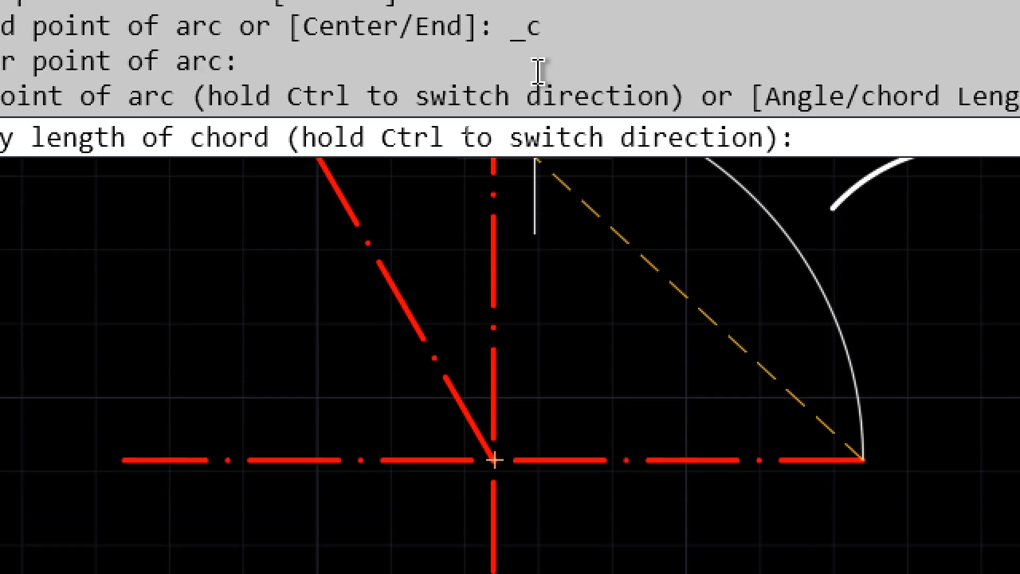
{"action": "left_click", "coordinate": [864, 146]}
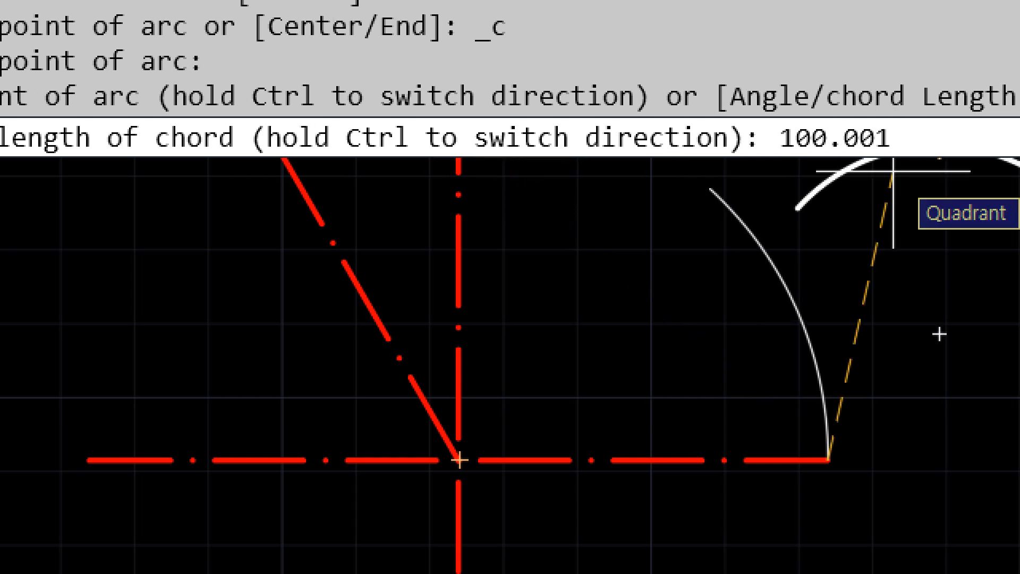
{"action": "key", "text": "Return"}
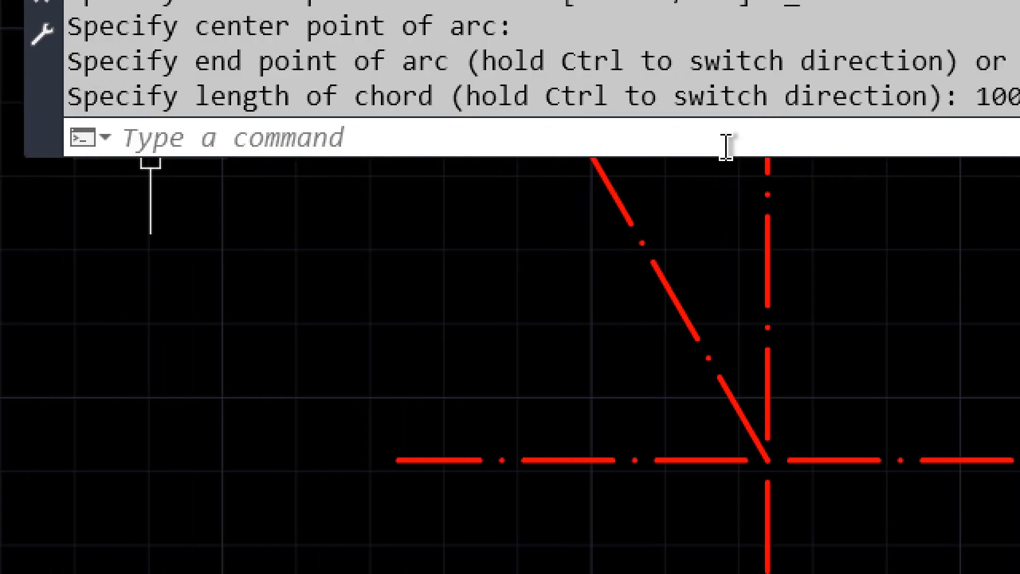
Draw a Start, End, Angle arc from the horizontal centerline's right end to the slanted line's upper end with a 120° angle, and erase it.
{"action": "scroll", "coordinate": [710, 393], "scroll_direction": "down", "scroll_amount": 3}
{"action": "middle_click_drag", "start_coordinate": [709, 394], "coordinate": [478, 431]}
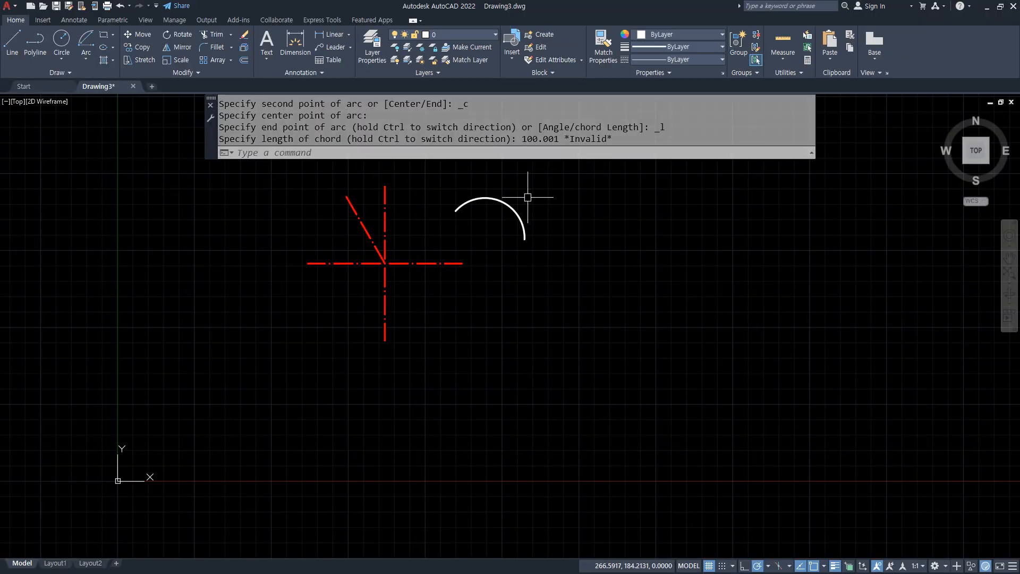
{"action": "left_click", "coordinate": [86, 58]}
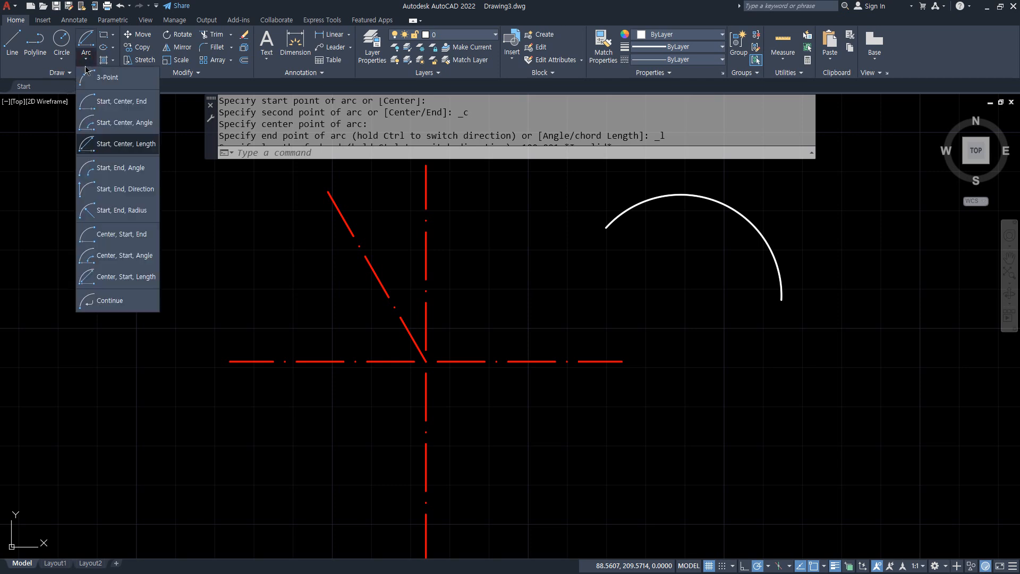
{"action": "left_click", "coordinate": [109, 168]}
{"action": "left_click", "coordinate": [602, 365]}
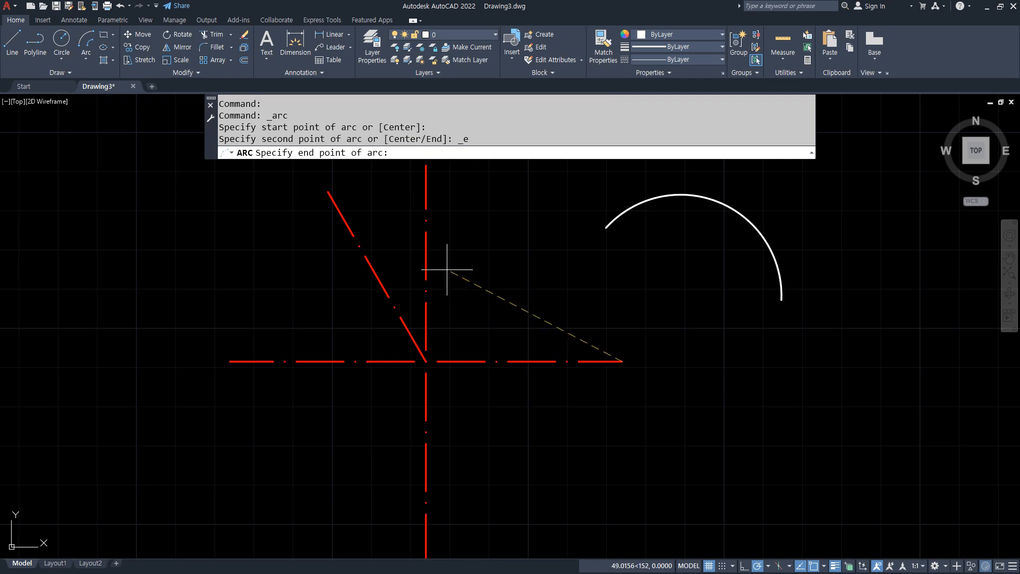
{"action": "left_click", "coordinate": [329, 193]}
{"action": "middle_click_drag", "start_coordinate": [451, 228], "coordinate": [427, 283]}
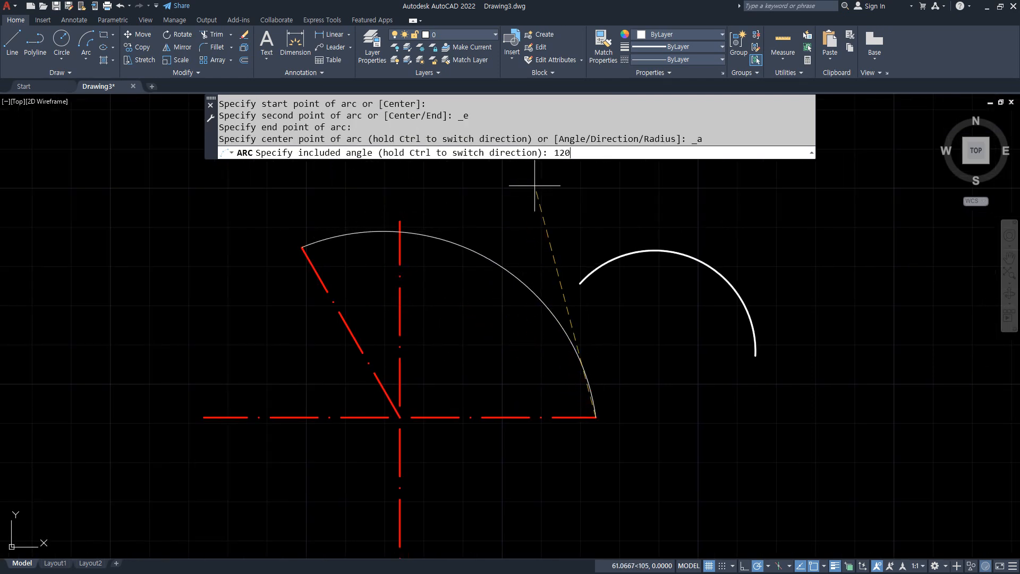
{"action": "key", "text": "Return"}
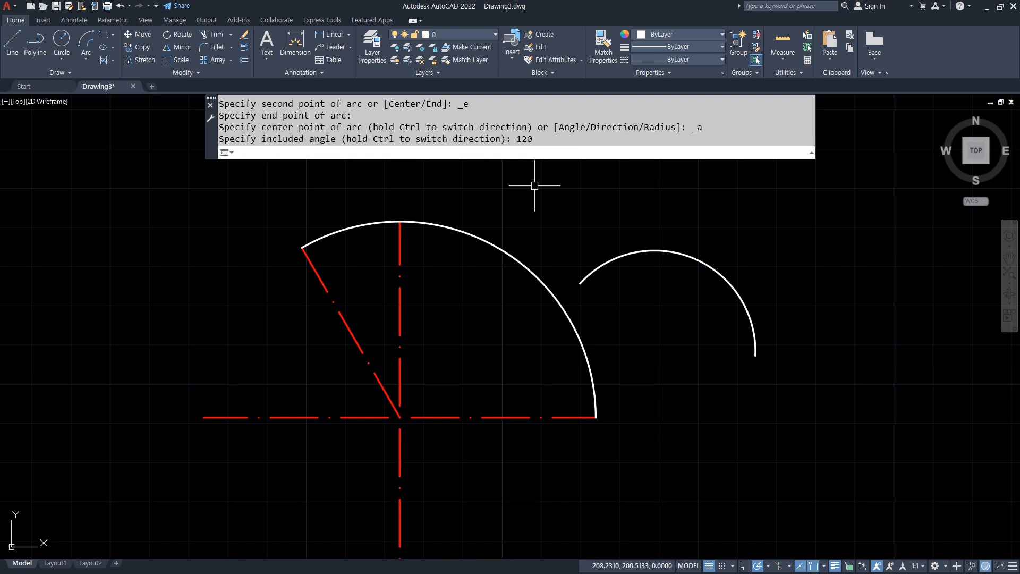
{"action": "key", "text": "Delete"}
Draw a Start, End, Direction arc from the horizontal centerline's right end to the slanted line's upper end, with the start tangent vertically upward.
{"action": "left_click", "coordinate": [87, 59]}
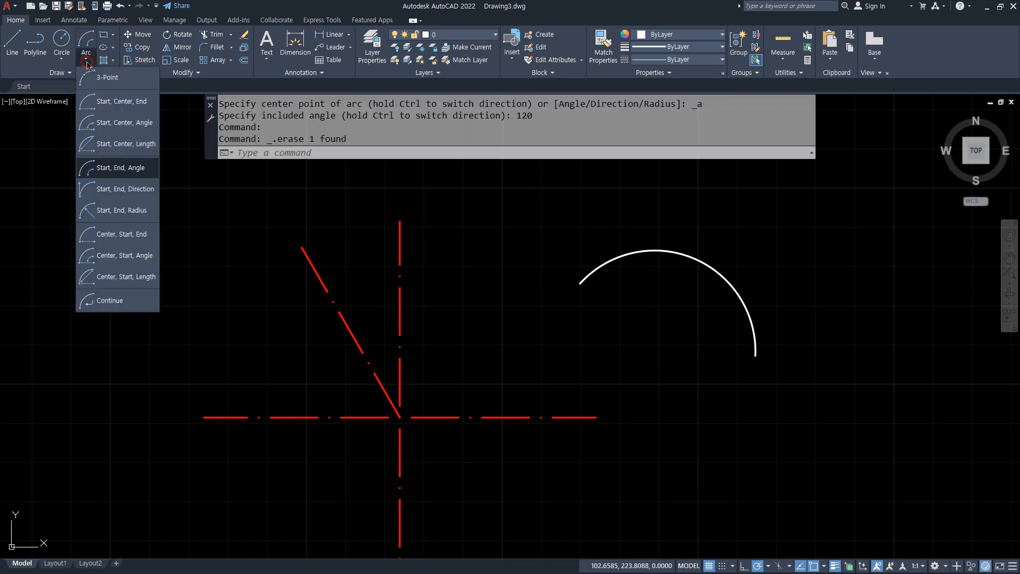
{"action": "left_click", "coordinate": [98, 191]}
{"action": "left_click", "coordinate": [595, 417]}
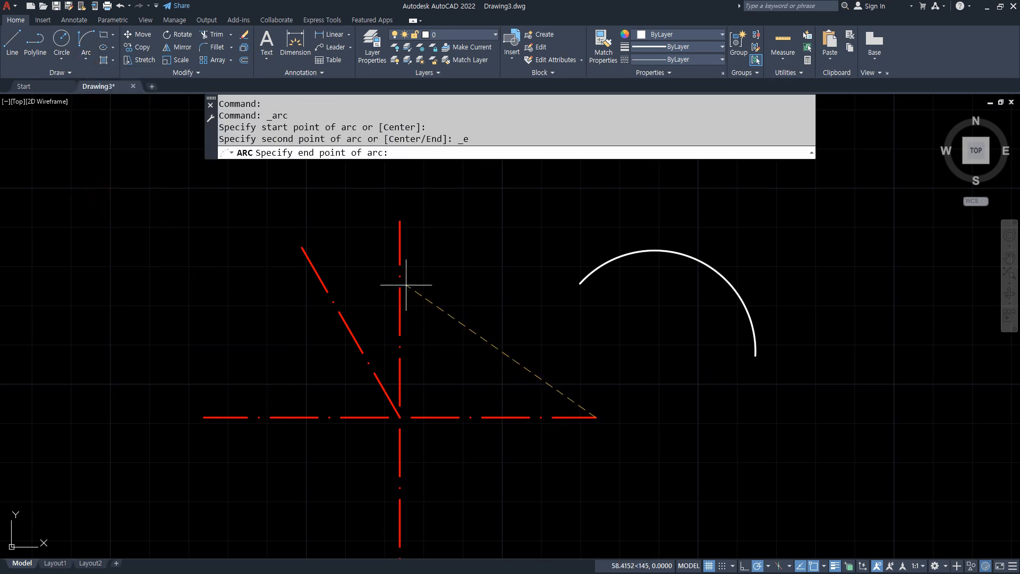
{"action": "left_click", "coordinate": [300, 247]}
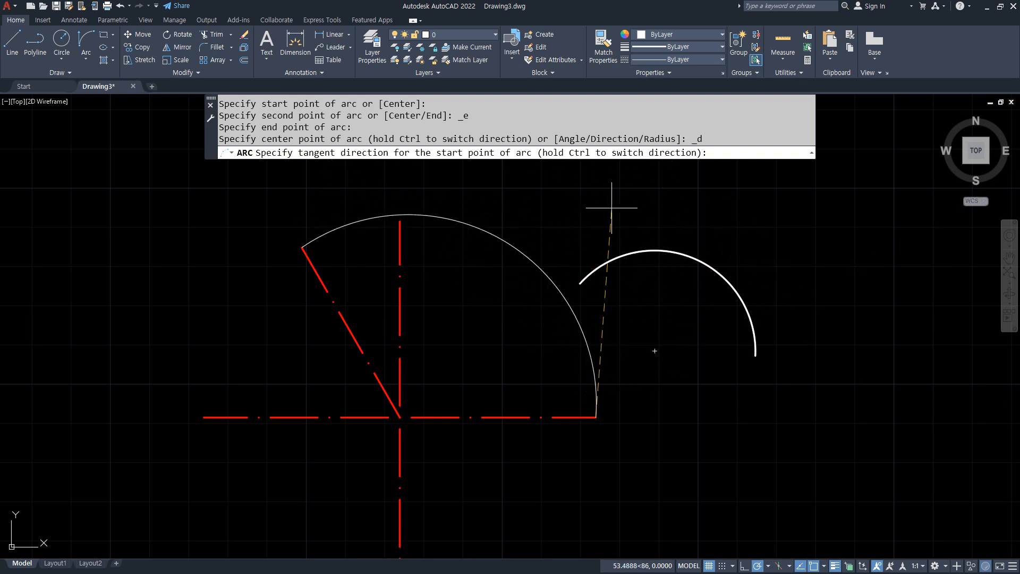
{"action": "left_click", "coordinate": [589, 203]}
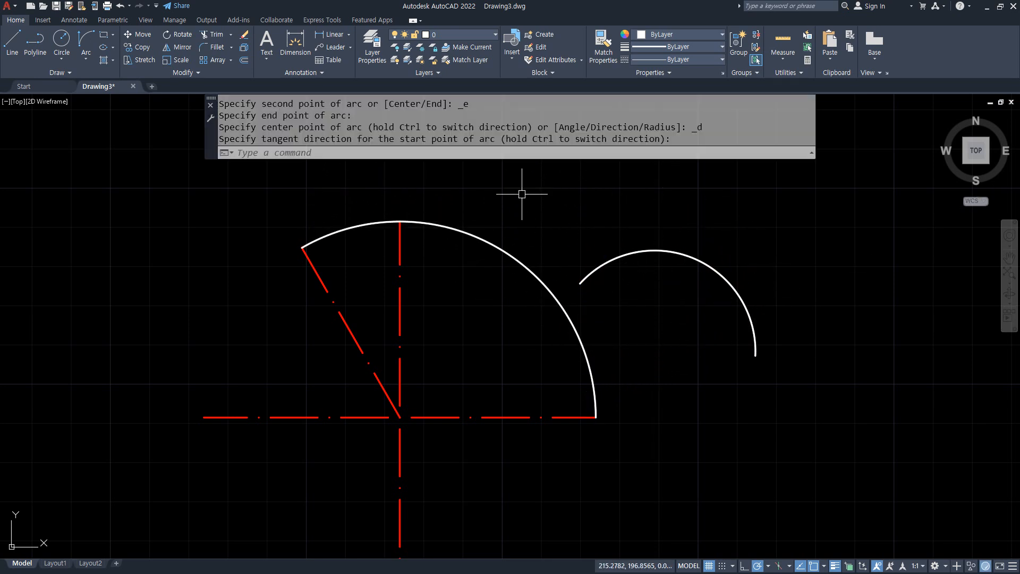
{"action": "left_click", "coordinate": [61, 42]}
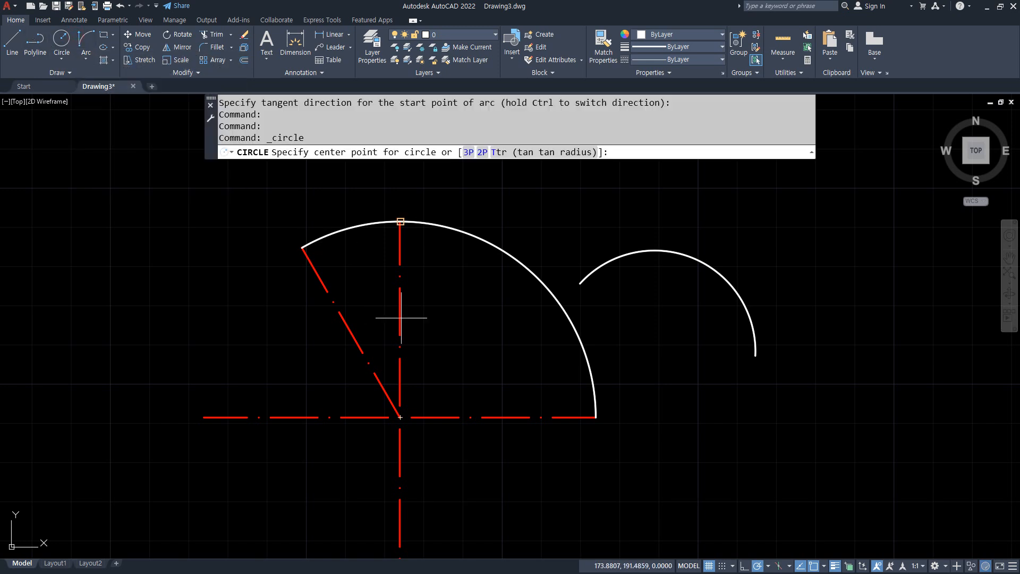
{"action": "left_click", "coordinate": [594, 417]}
{"action": "key", "text": "Escape"}
{"action": "key", "text": "Escape"}
Draw a second Start, End, Direction arc between the same two endpoints, with the start tangent pointing left along the horizontal centerline.
{"action": "left_click", "coordinate": [92, 49]}
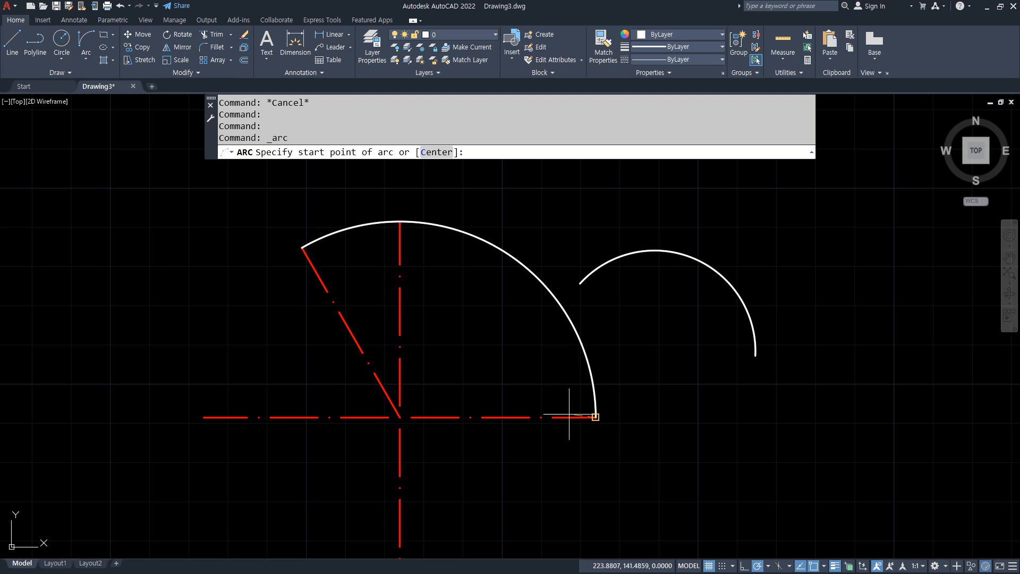
{"action": "left_click", "coordinate": [595, 417]}
{"action": "left_click", "coordinate": [303, 247]}
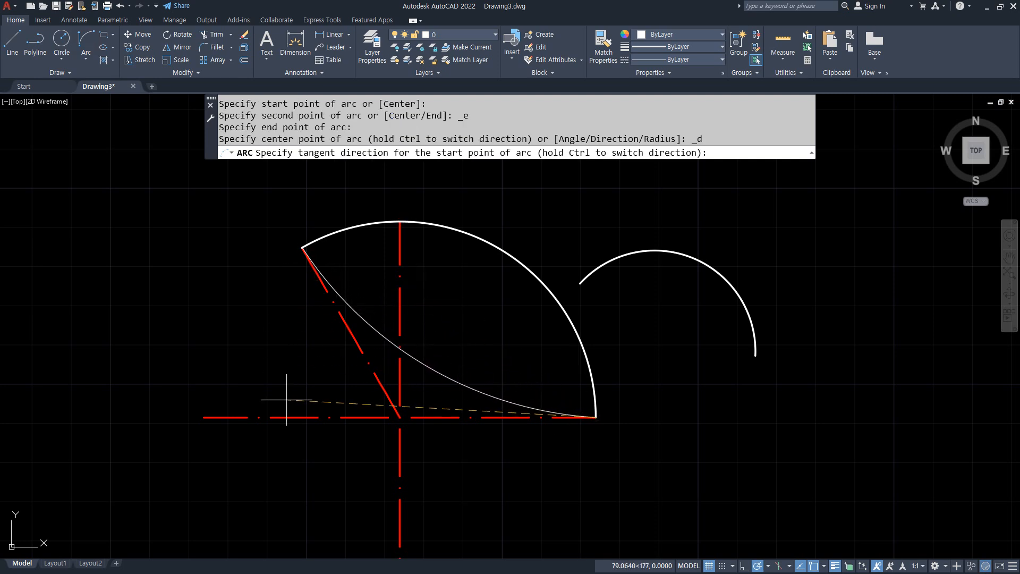
{"action": "left_click", "coordinate": [287, 417]}
Draw a Start, End, Direction arc from the slanted line's upper end to the vertical centerline's lower end, with the start tangent pointing down-left.
{"action": "left_click", "coordinate": [86, 43]}
{"action": "left_click", "coordinate": [302, 247]}
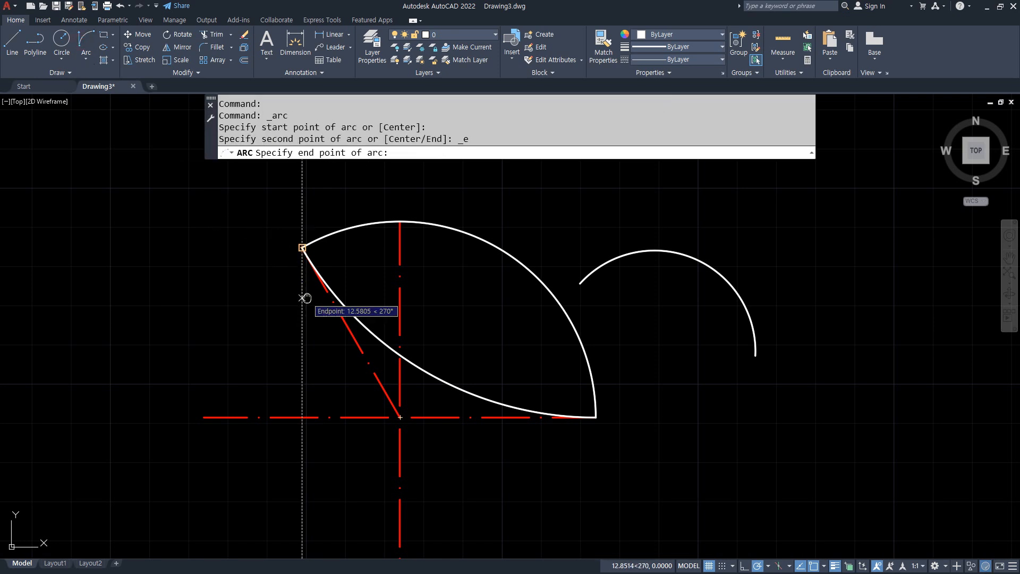
{"action": "middle_click_drag", "start_coordinate": [303, 292], "coordinate": [279, 233]}
{"action": "scroll", "coordinate": [351, 469], "scroll_direction": "down", "scroll_amount": 2}
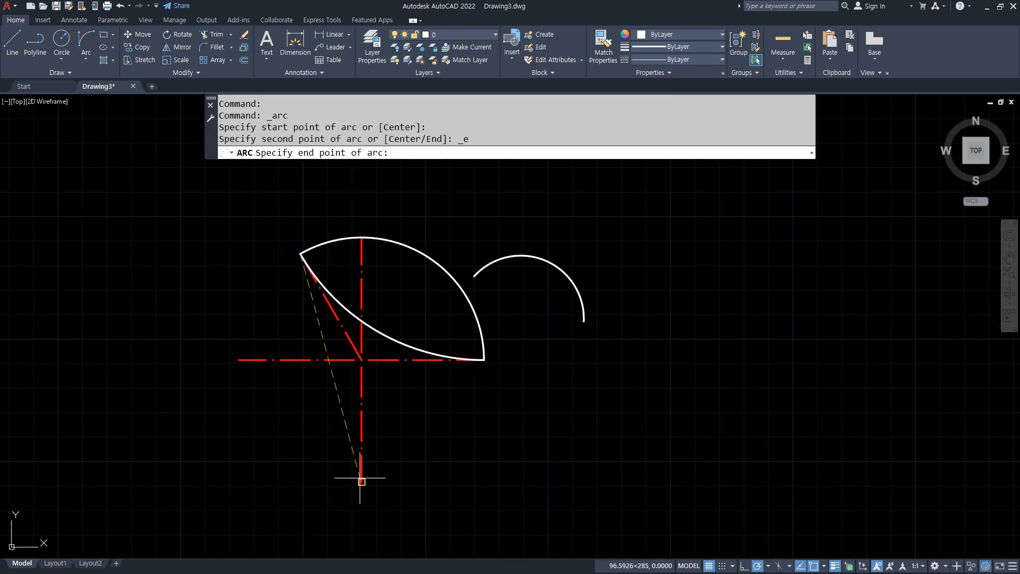
{"action": "left_click", "coordinate": [361, 482]}
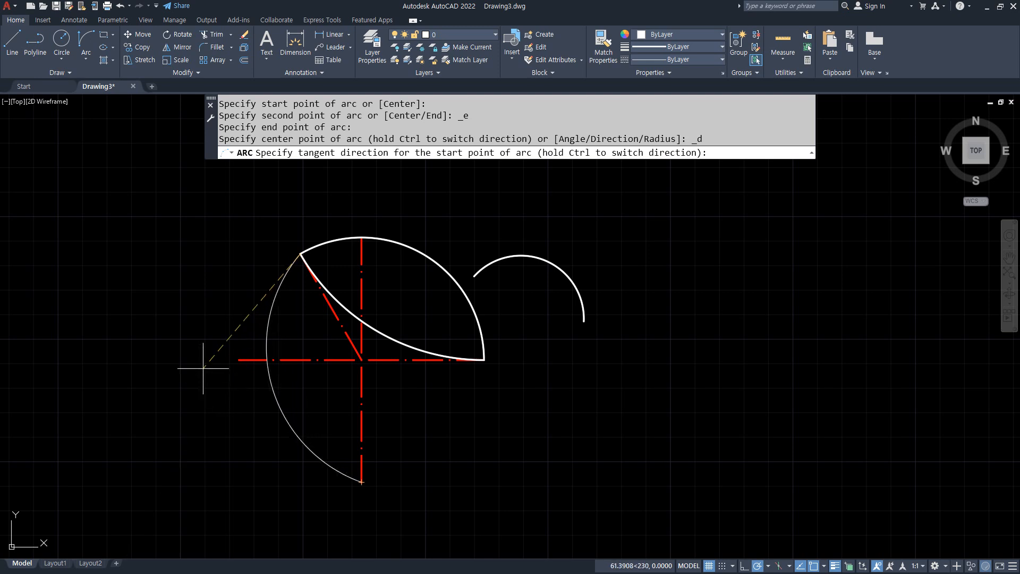
{"action": "left_click", "coordinate": [218, 298]}
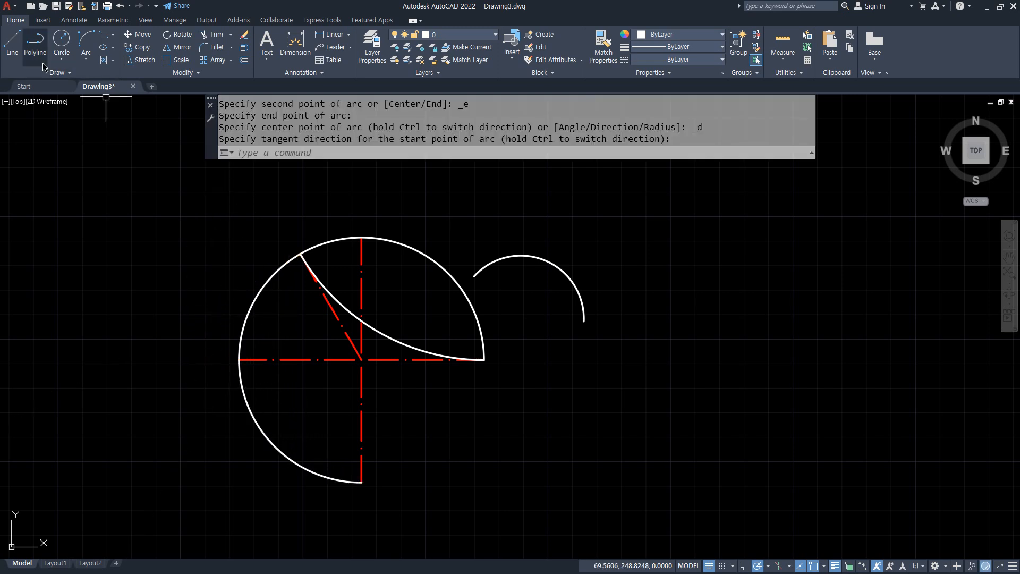
Draw a second Start, End, Direction arc between those endpoints, with the start tangent running down along the slanted centerline.
{"action": "left_click", "coordinate": [85, 38]}
{"action": "left_click", "coordinate": [298, 256]}
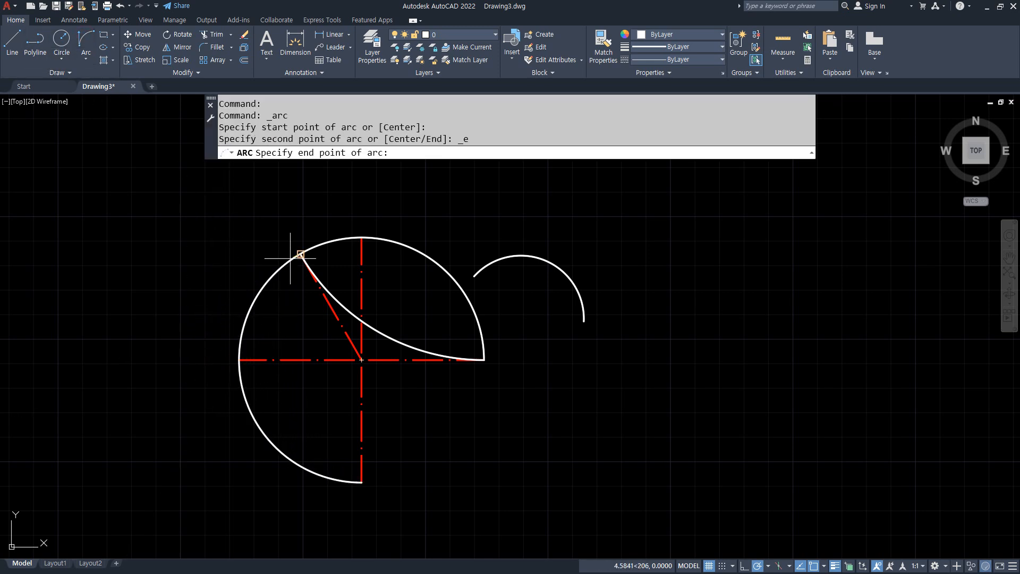
{"action": "left_click", "coordinate": [357, 482]}
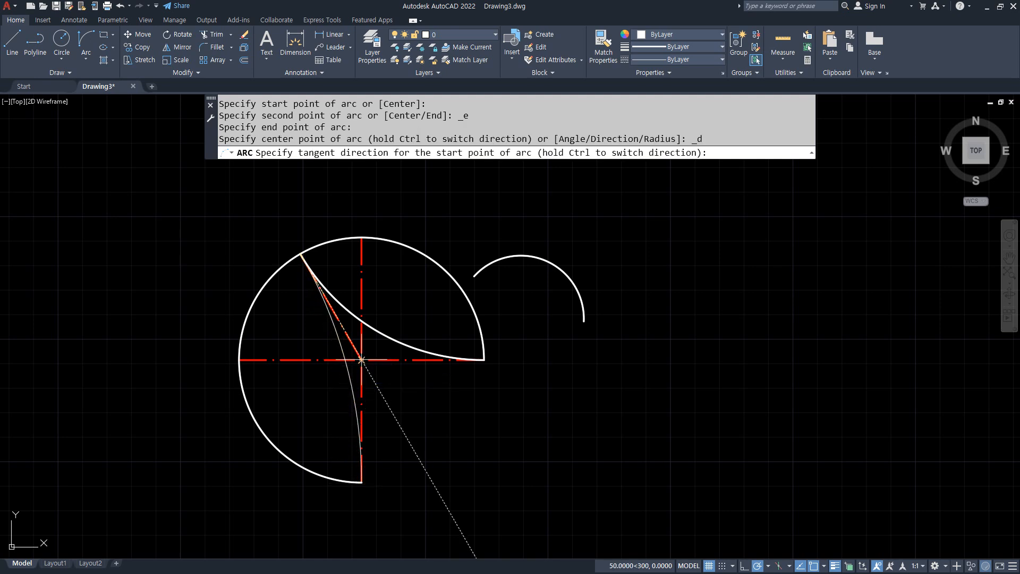
{"action": "left_click", "coordinate": [341, 349]}
Draw a Start, End, Direction arc from the vertical centerline's lower end to the horizontal centerline's right end, with the start tangent pointing horizontally right.
{"action": "left_click", "coordinate": [85, 37]}
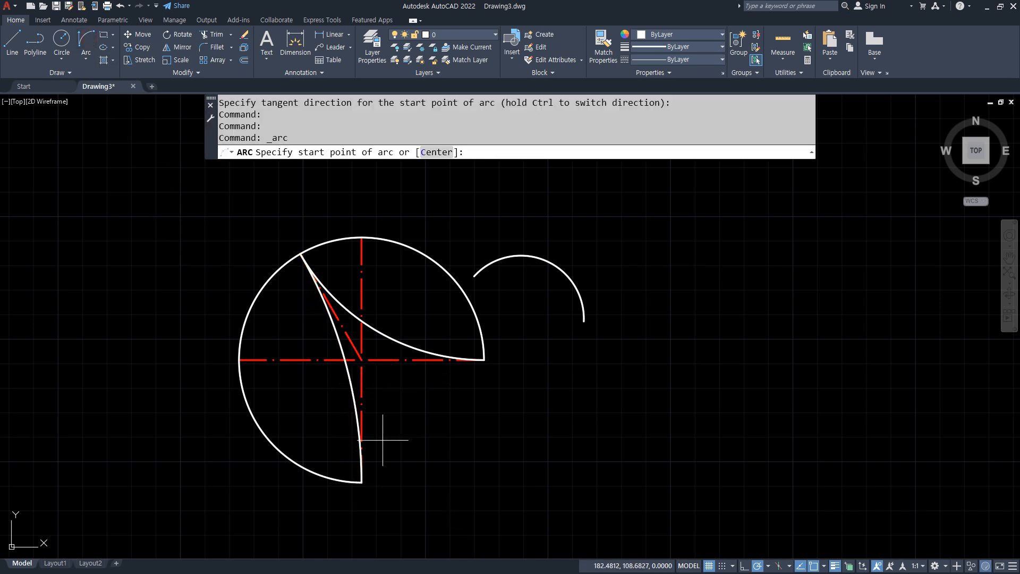
{"action": "left_click", "coordinate": [361, 482]}
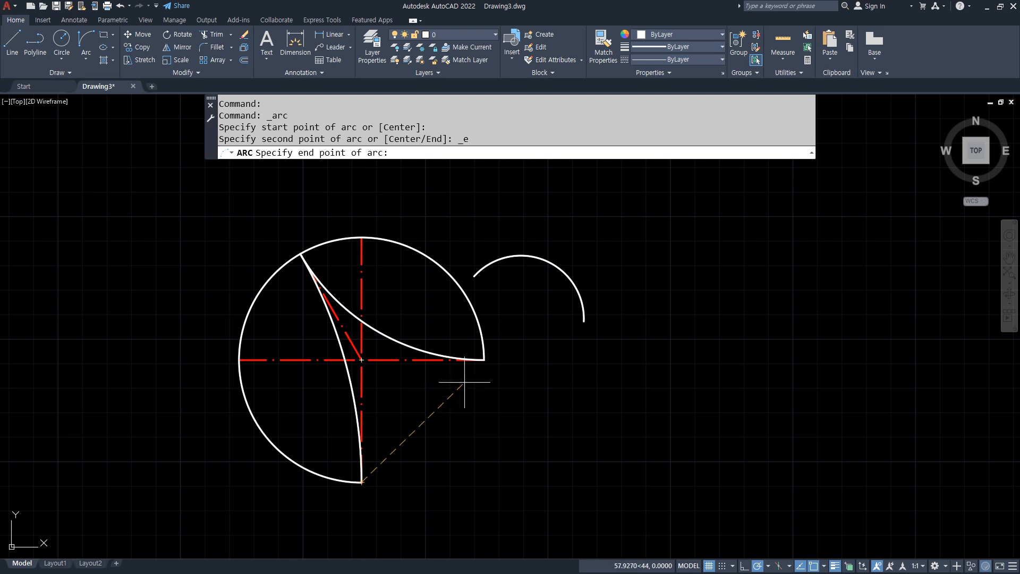
{"action": "left_click", "coordinate": [484, 360]}
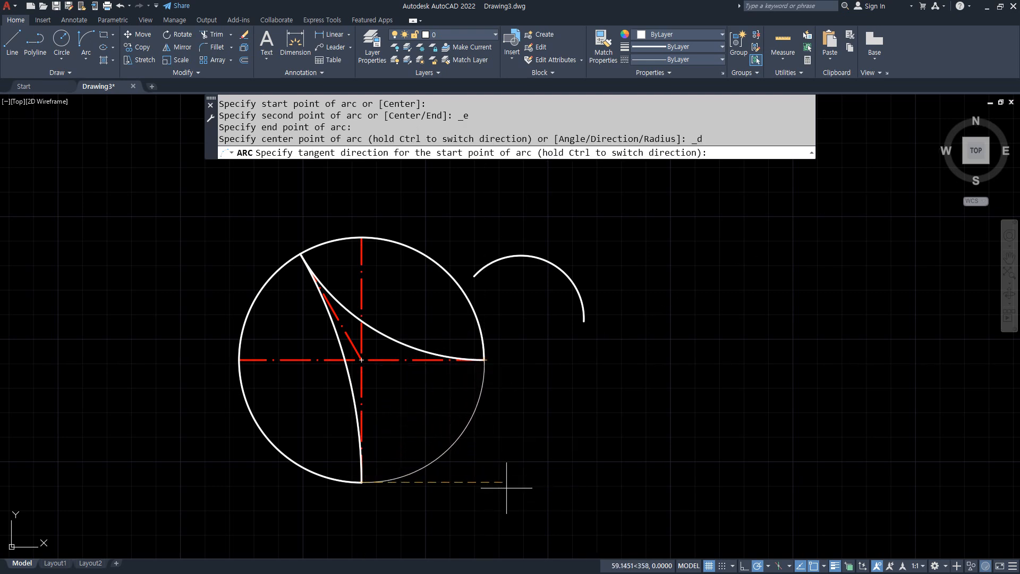
{"action": "key", "text": "Escape"}
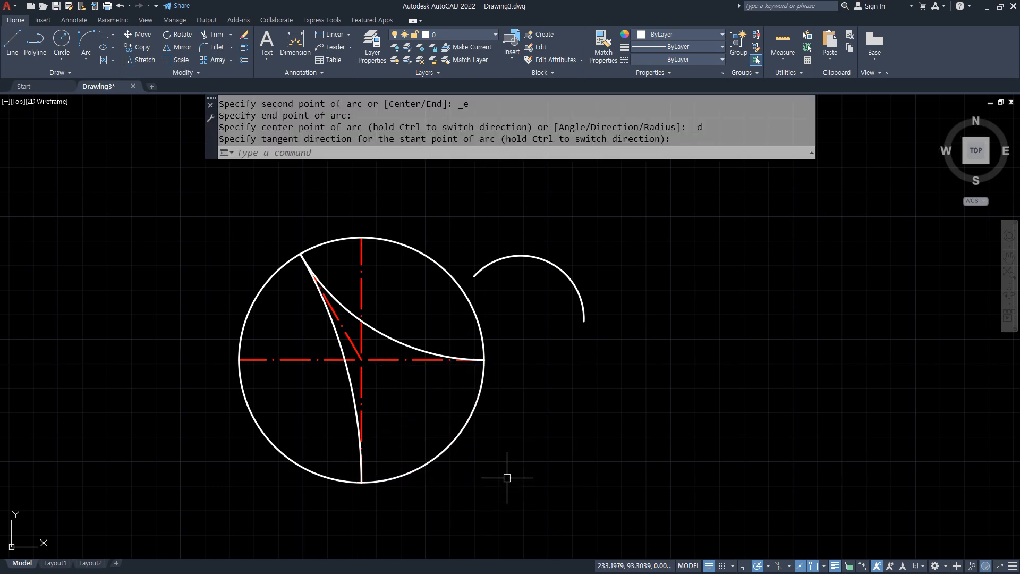
Draw another lower-right Start, End, Direction arc with the start tangent vertically upward, and erase the practice arcs on the centerlines.
{"action": "left_click", "coordinate": [85, 38]}
{"action": "left_click", "coordinate": [361, 481]}
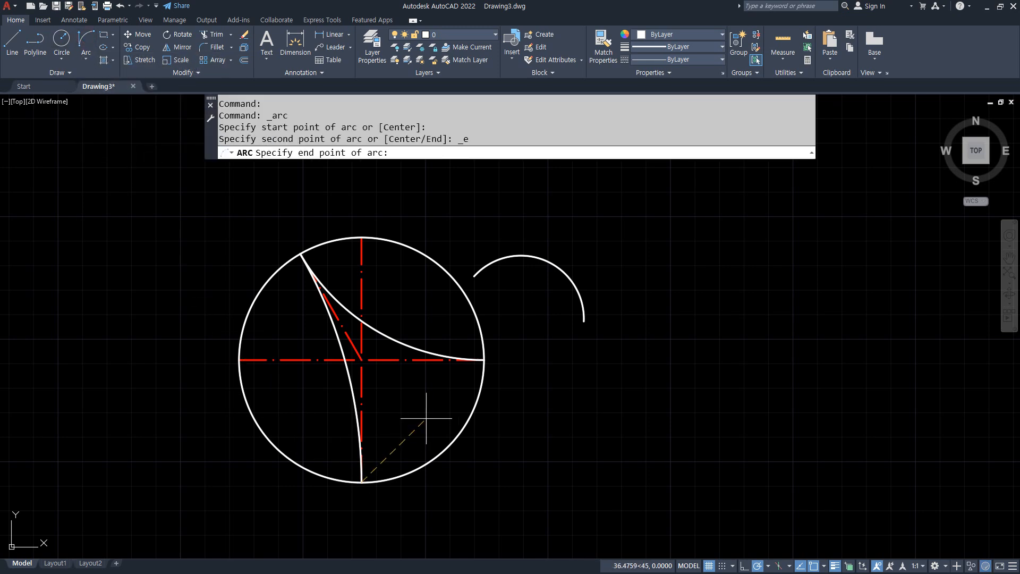
{"action": "left_click", "coordinate": [484, 360]}
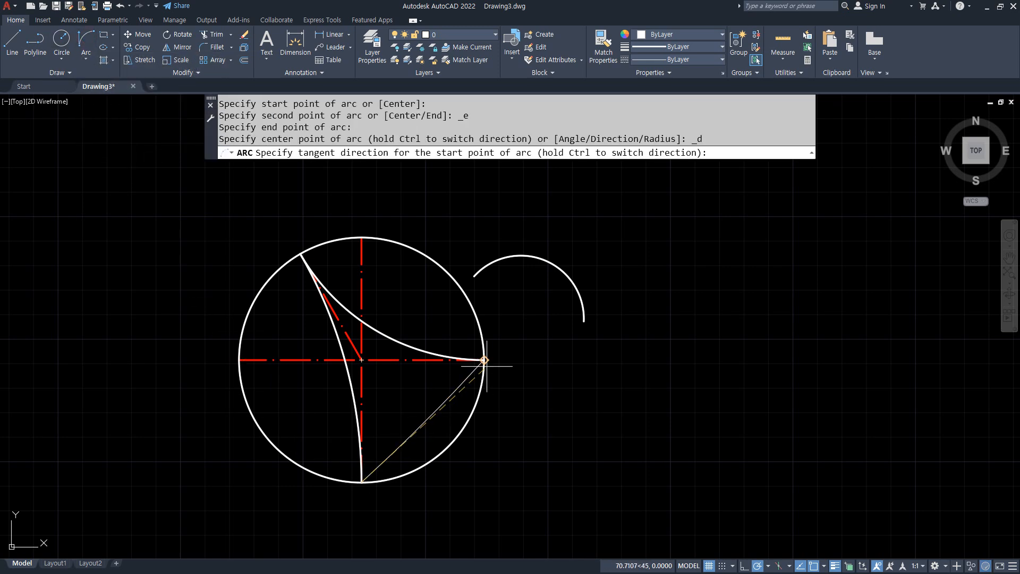
{"action": "left_click", "coordinate": [361, 393]}
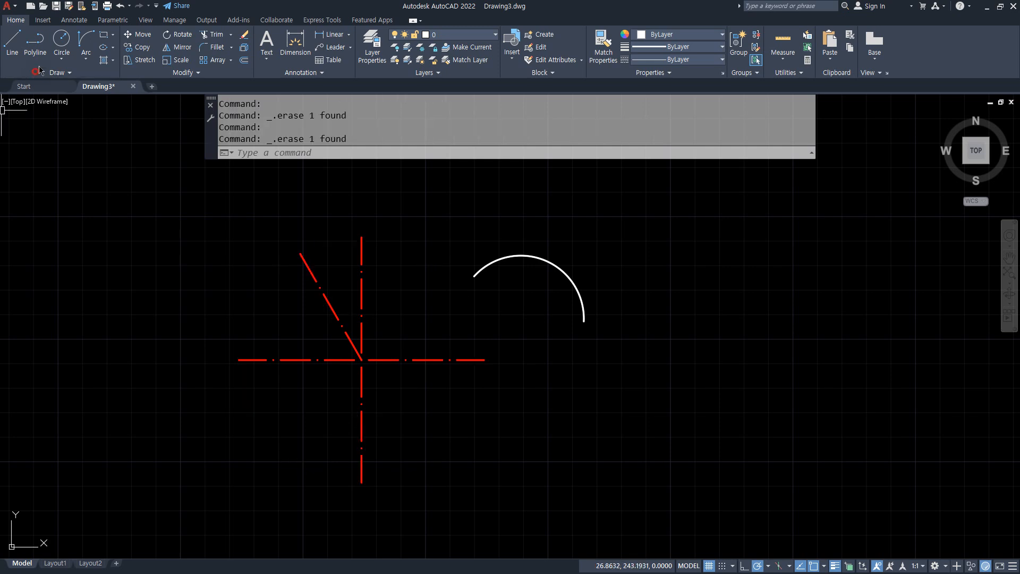
Draw a Start, End, Radius arc from the horizontal centerline's right end to the slanted line's upper end with radius 50.
{"action": "left_click", "coordinate": [86, 59]}
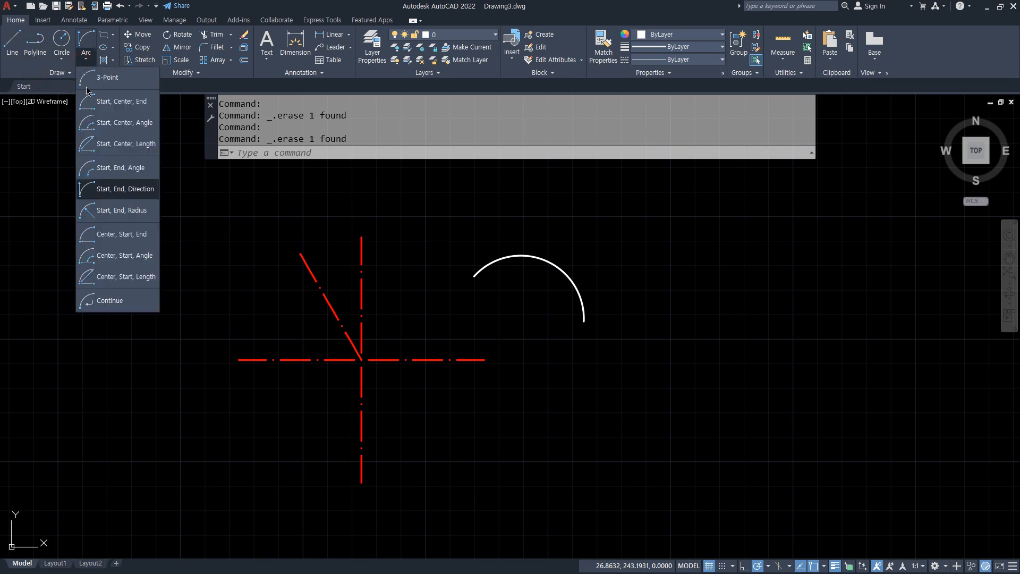
{"action": "left_click", "coordinate": [104, 214]}
{"action": "left_click", "coordinate": [483, 359]}
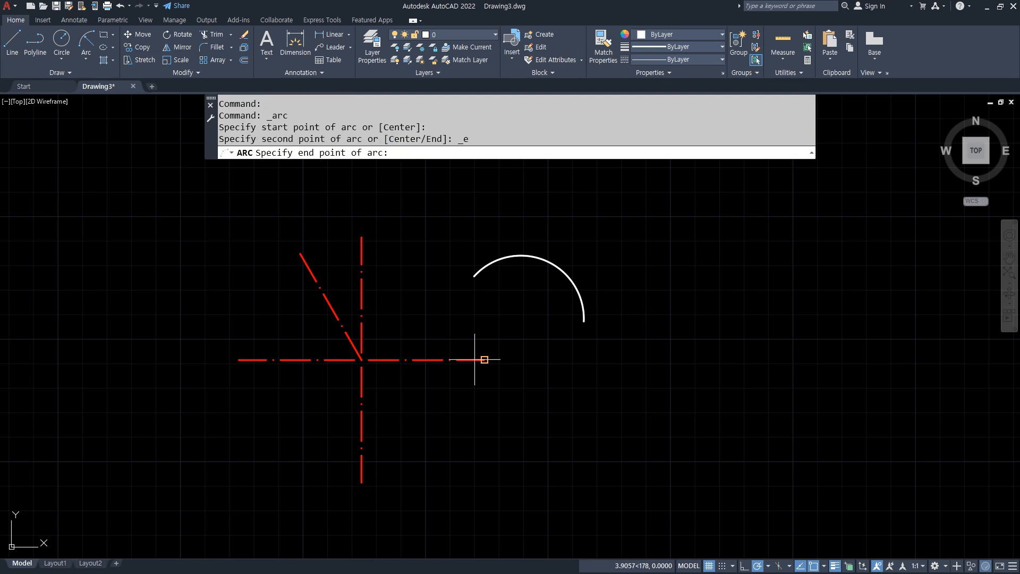
{"action": "left_click", "coordinate": [314, 267]}
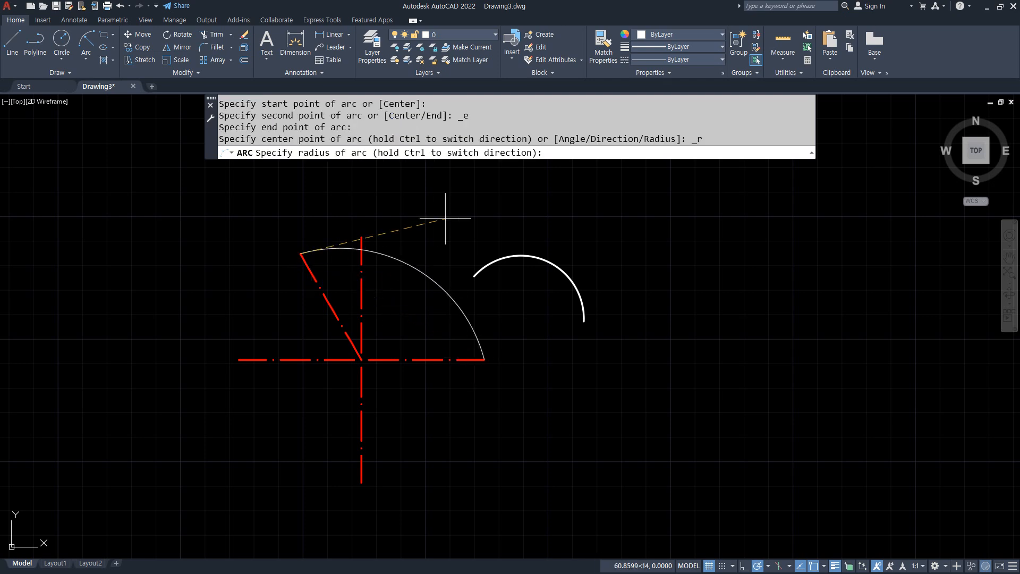
{"action": "key", "text": "Return"}
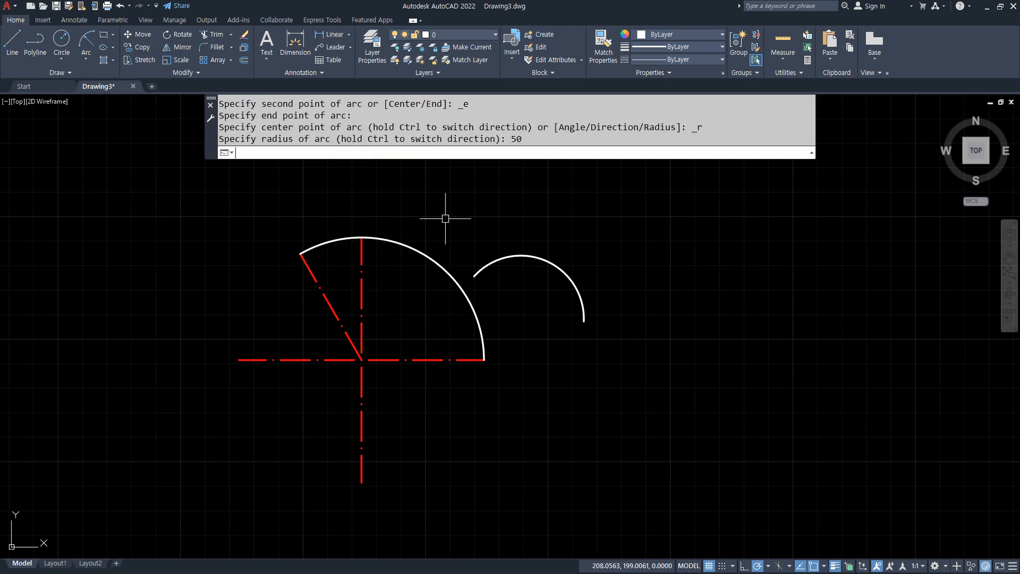
Draw a Start, End, Radius arc in reverse, from the slanted line's upper end to the horizontal centerline's right end, with radius 50.
{"action": "scroll", "coordinate": [397, 227], "scroll_direction": "up", "scroll_amount": 2}
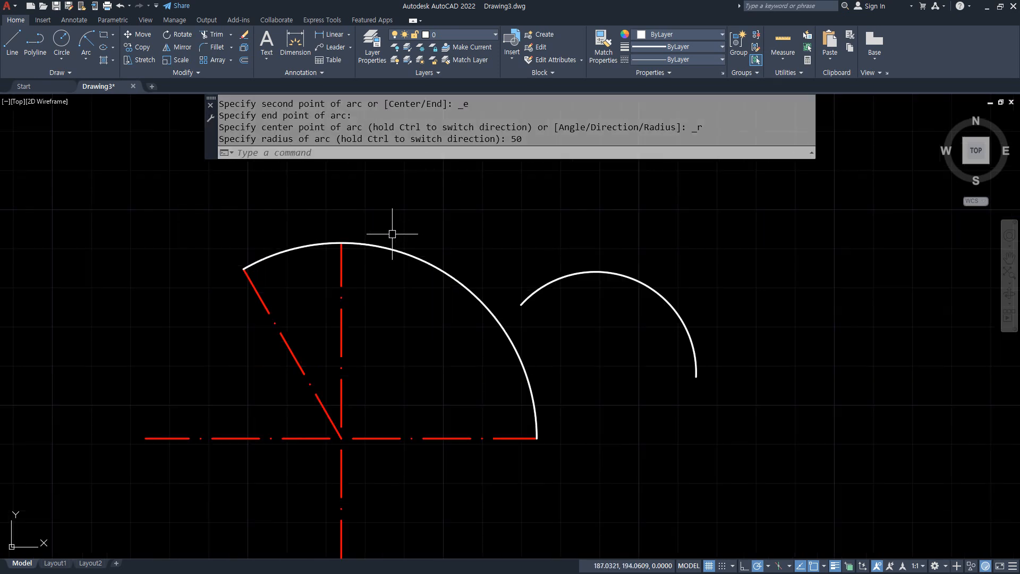
{"action": "key", "text": "Return"}
{"action": "left_click", "coordinate": [86, 43]}
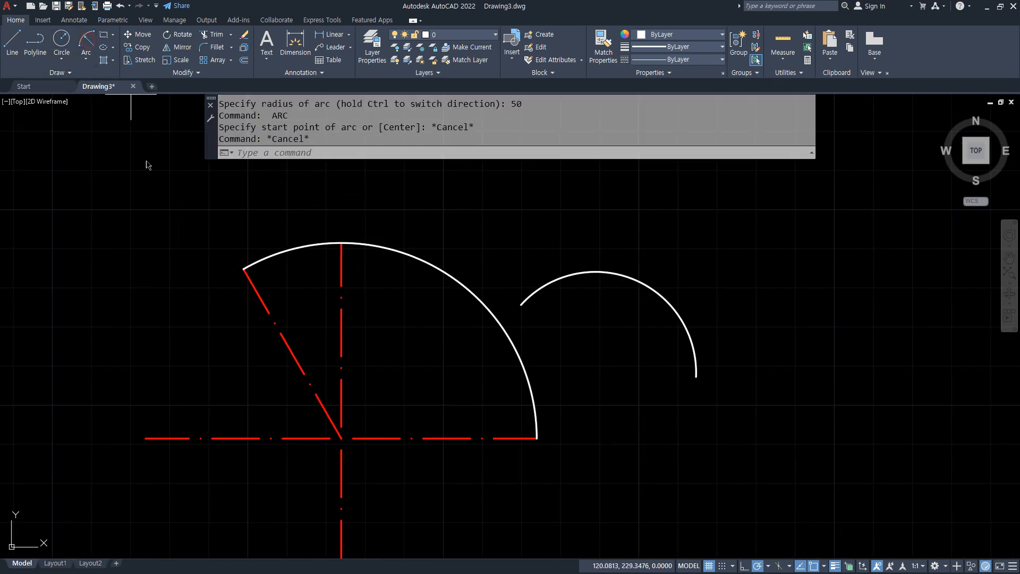
{"action": "left_click", "coordinate": [244, 268]}
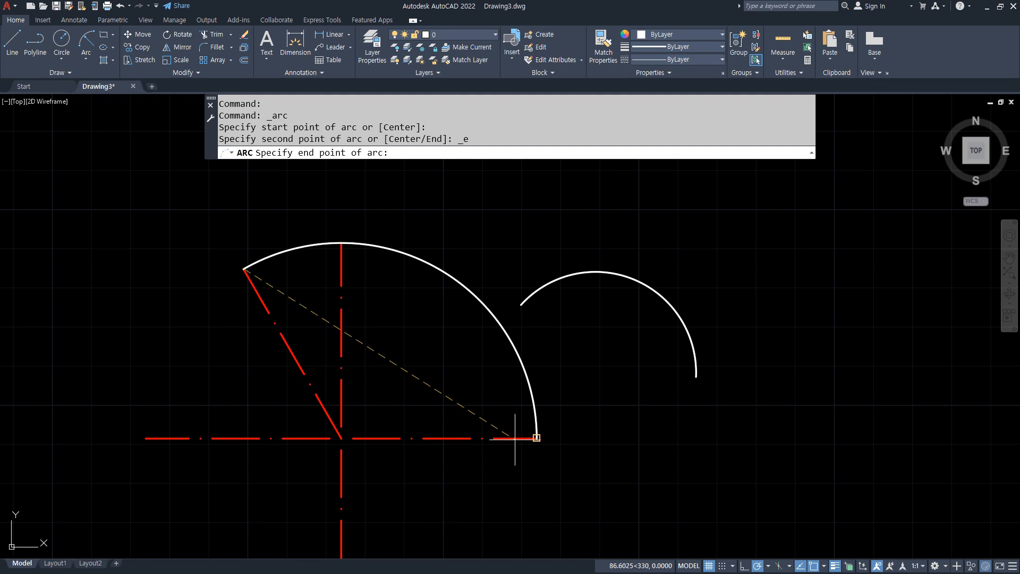
{"action": "left_click", "coordinate": [537, 438]}
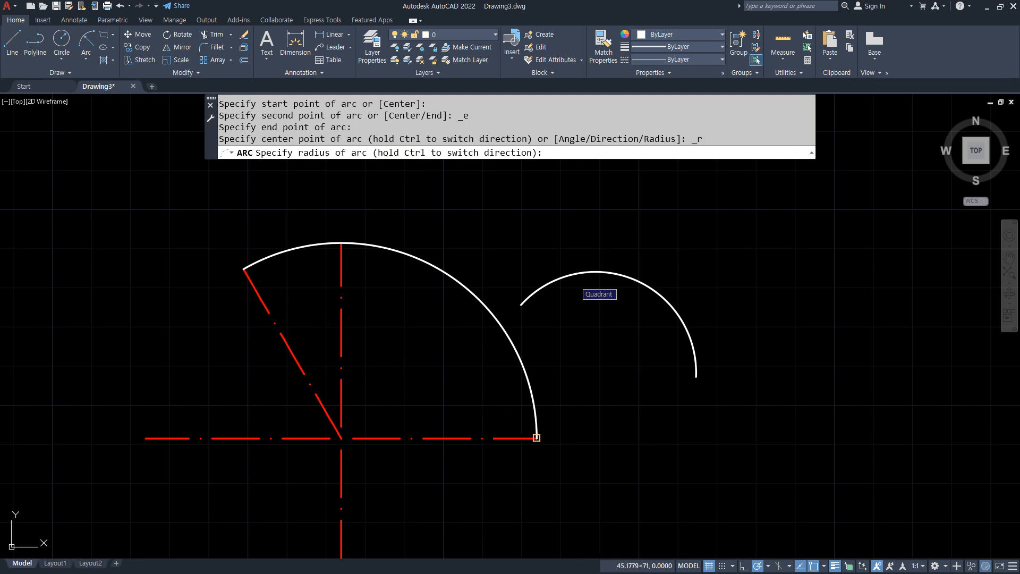
{"action": "type", "text": "50"}
{"action": "key", "text": "Return"}
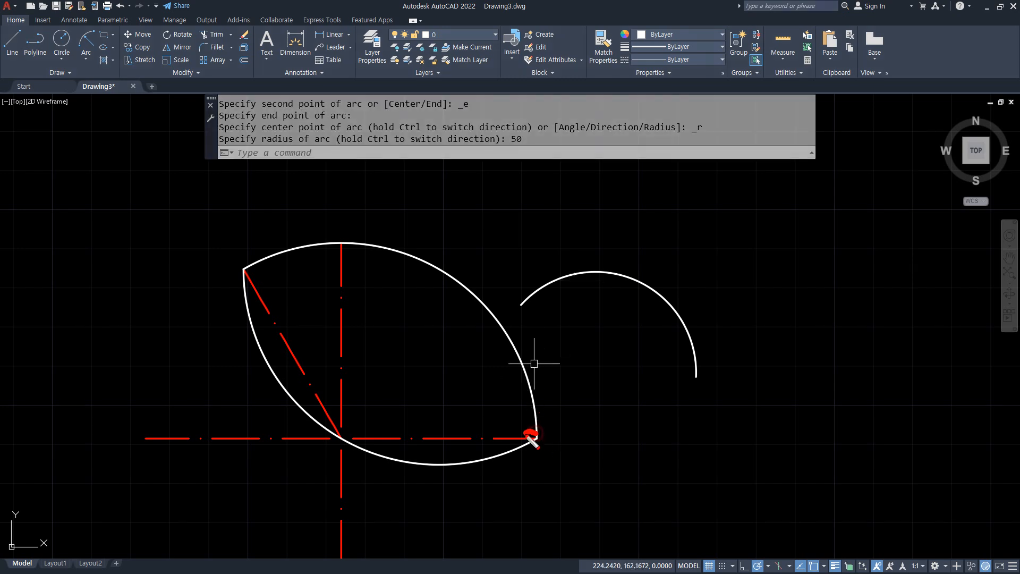
{"action": "mouse_move", "coordinate": [481, 423]}
{"action": "left_mouse_down"}
{"action": "mouse_move", "coordinate": [581, 374]}
{"action": "mouse_move", "coordinate": [531, 322]}
{"action": "mouse_move", "coordinate": [526, 345]}
{"action": "left_mouse_up"}
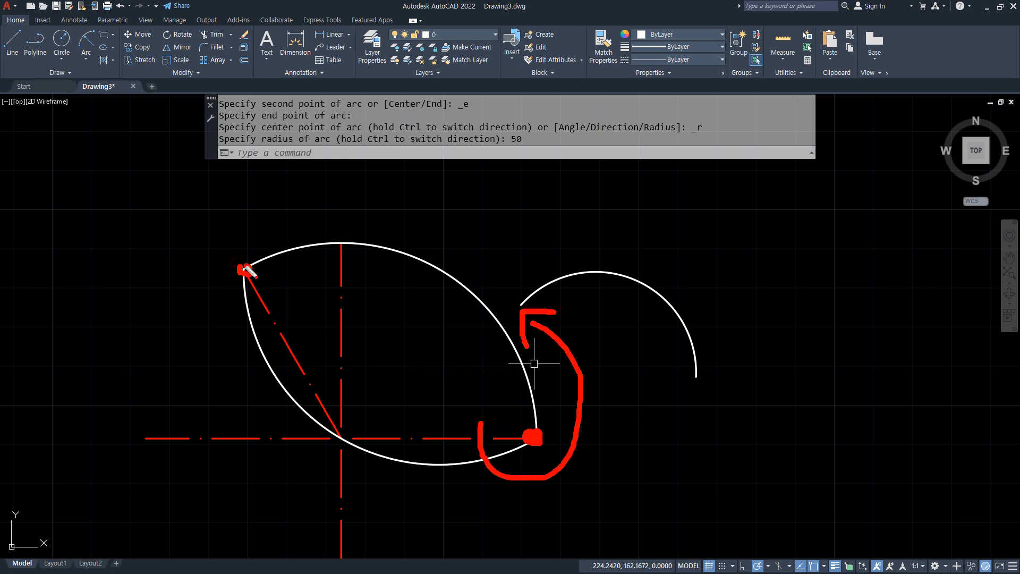
{"action": "mouse_move", "coordinate": [248, 225]}
{"action": "left_mouse_down"}
{"action": "mouse_move", "coordinate": [243, 326]}
{"action": "mouse_move", "coordinate": [229, 352]}
{"action": "left_mouse_up"}
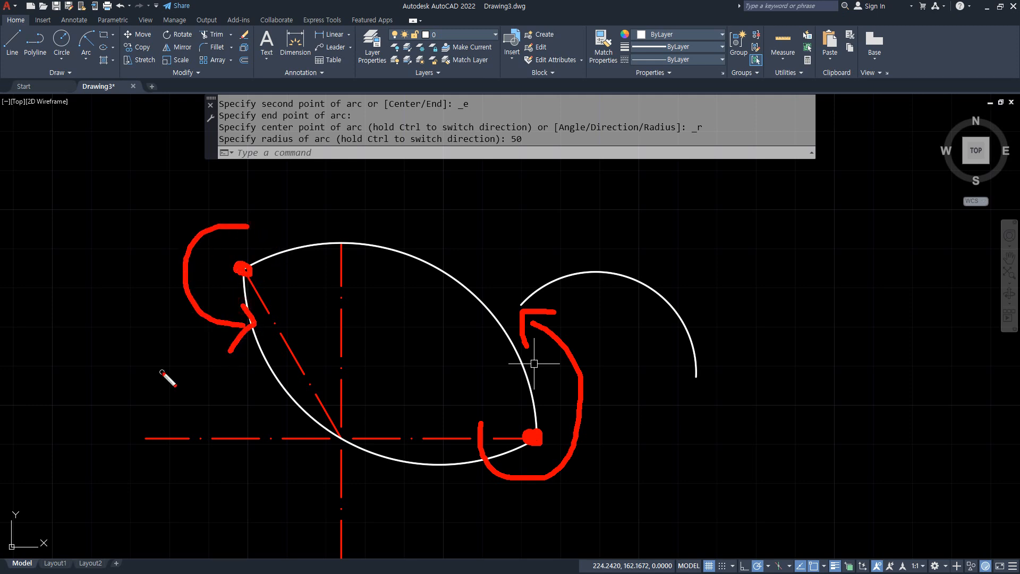
{"action": "key", "text": "Delete"}
{"action": "left_click_drag", "start_coordinate": [538, 432], "coordinate": [540, 441]}
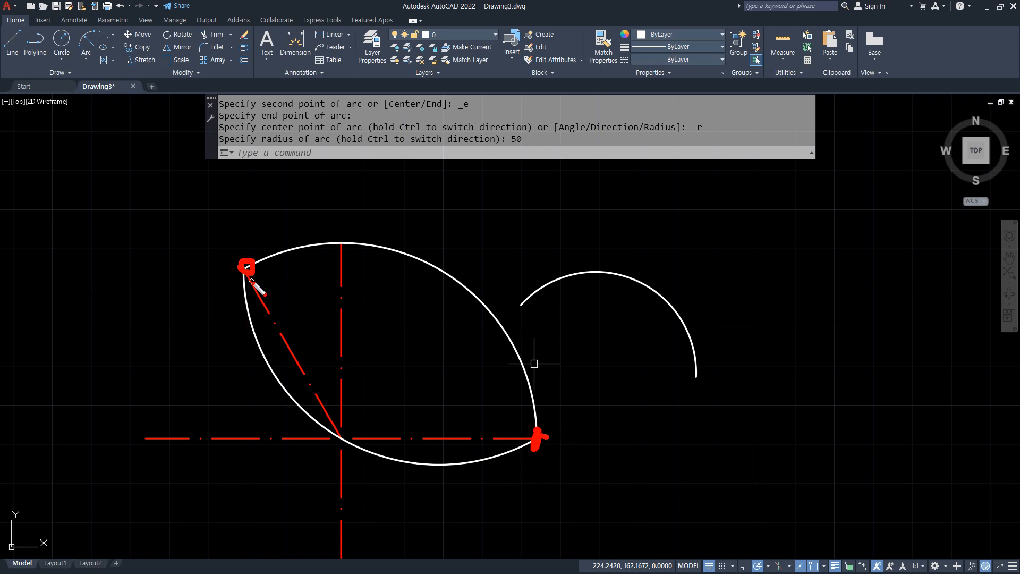
{"action": "key", "text": "Delete"}
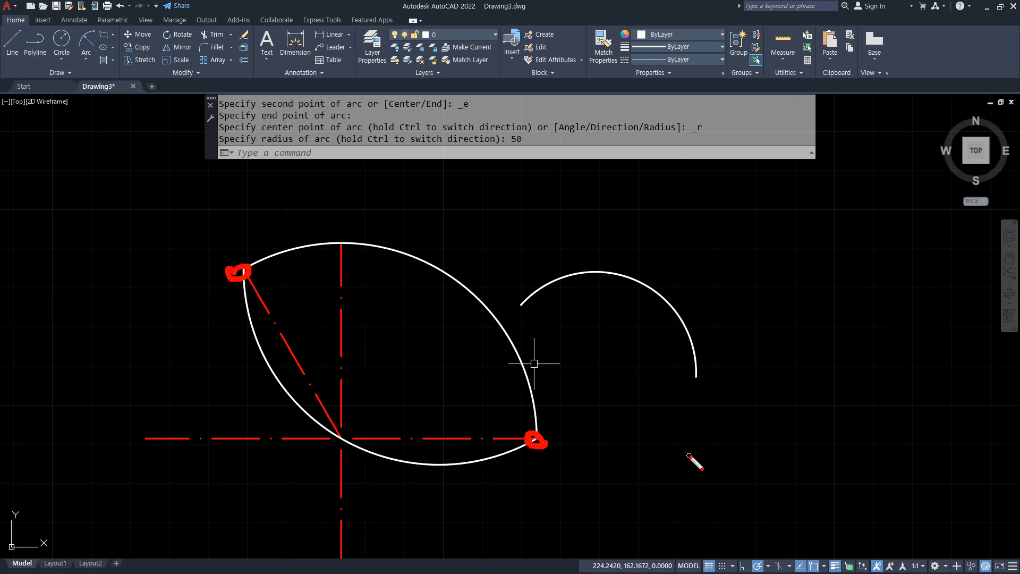
{"action": "key", "text": "Escape"}
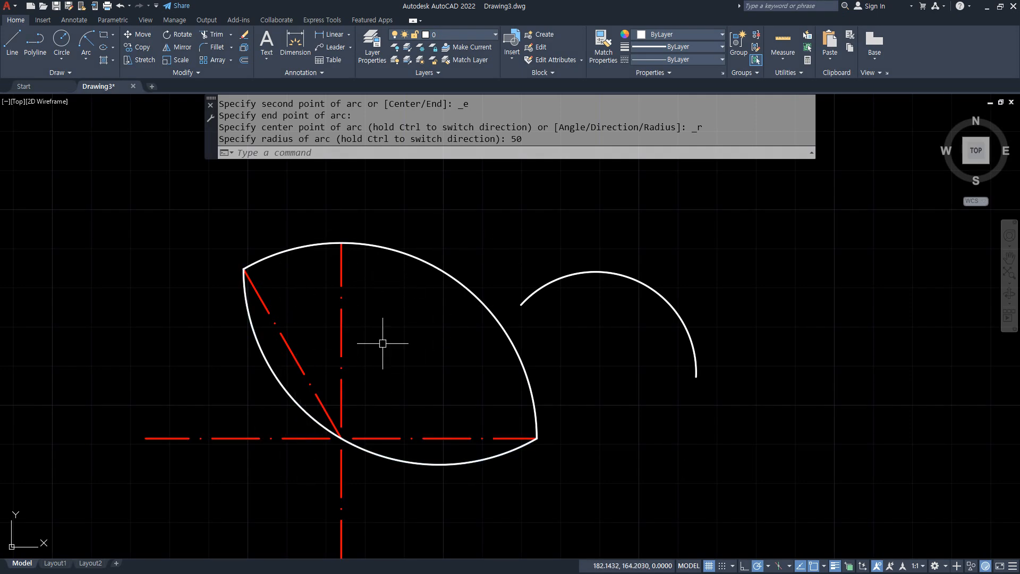
Check the slotted wheel reference drawing in the browser, and erase all arcs and centerlines from the AutoCAD drawing.
{"action": "key", "text": "alt+Tab"}
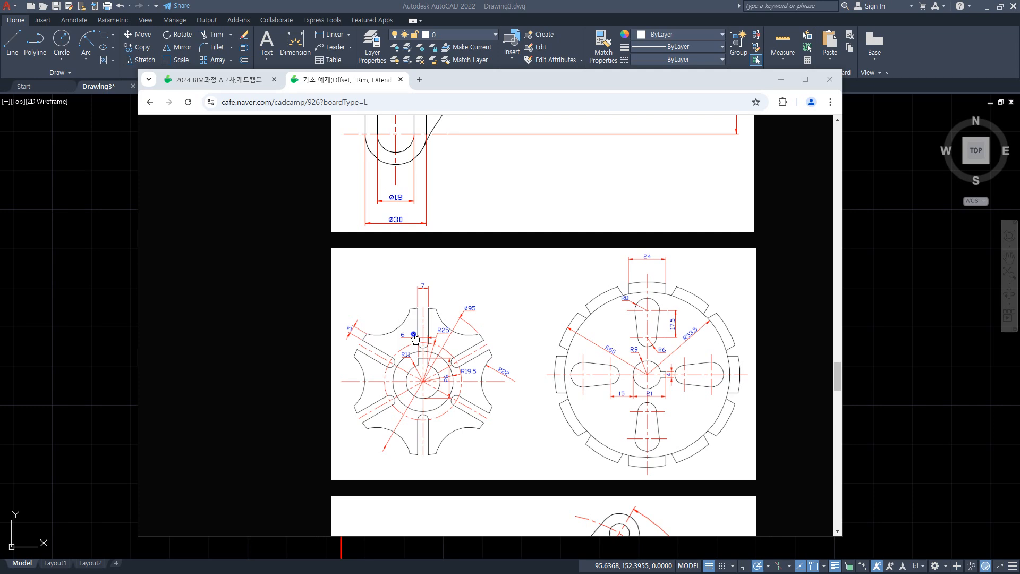
{"action": "key", "text": "alt+Tab"}
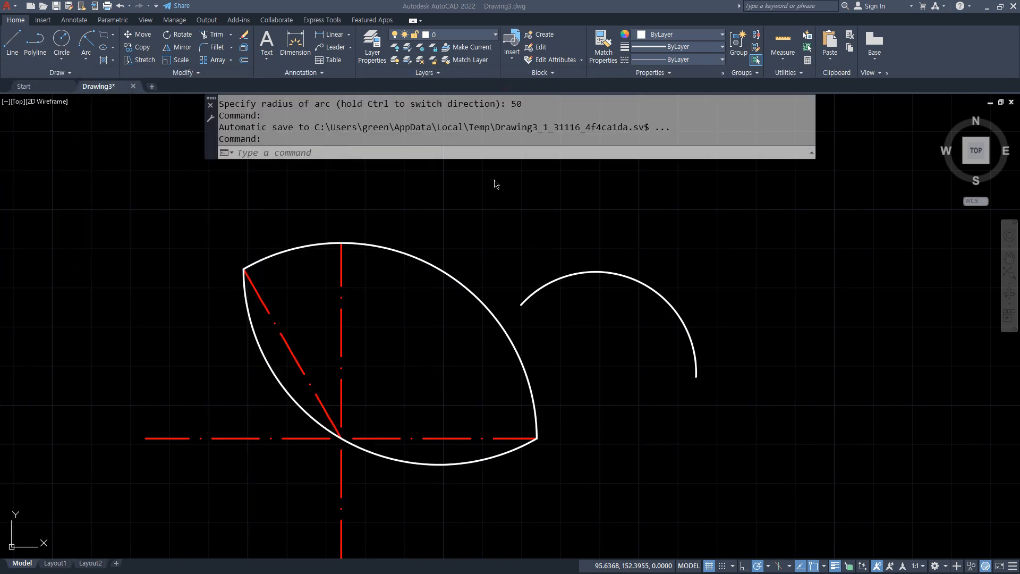
{"action": "left_click", "coordinate": [734, 213]}
{"action": "left_click", "coordinate": [197, 512]}
{"action": "type", "text": "e"}
{"action": "key", "text": "Return"}
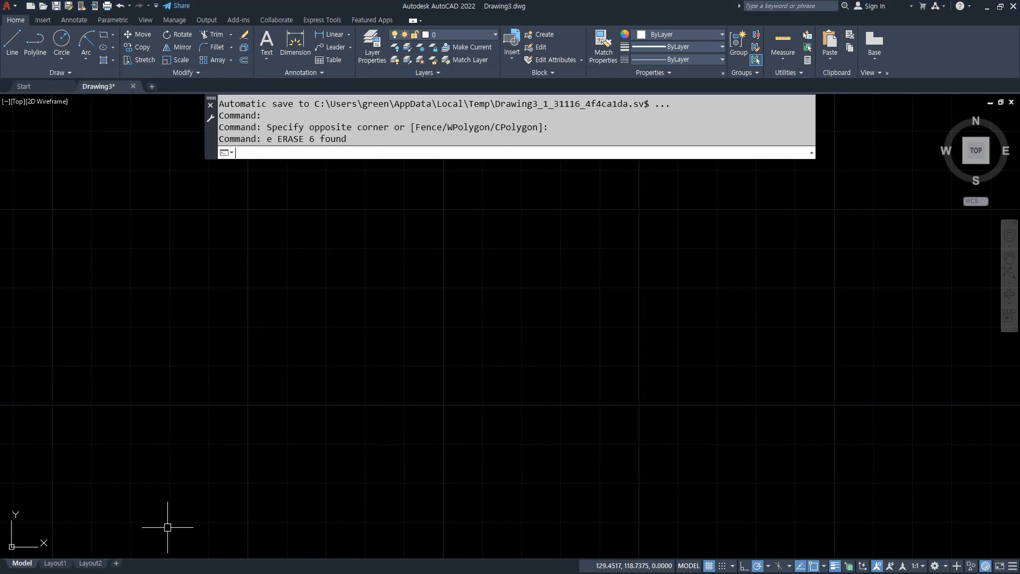
Draw four construction lines through one common point: horizontal, vertical, and sloped at about 30° and 150°.
{"action": "type", "text": "xl"}
{"action": "key", "text": "Return"}
{"action": "left_click", "coordinate": [431, 362]}
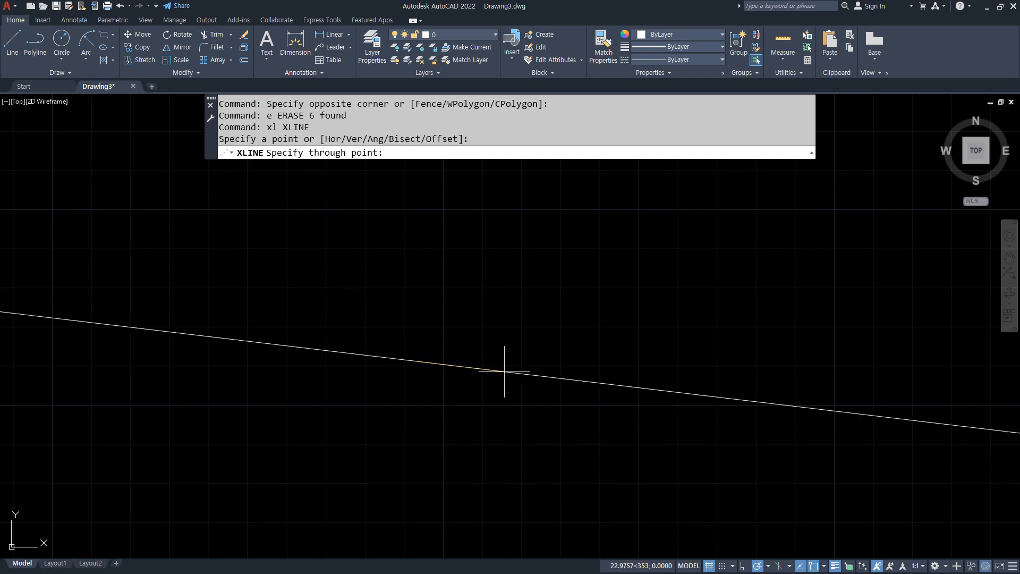
{"action": "left_click", "coordinate": [489, 320]}
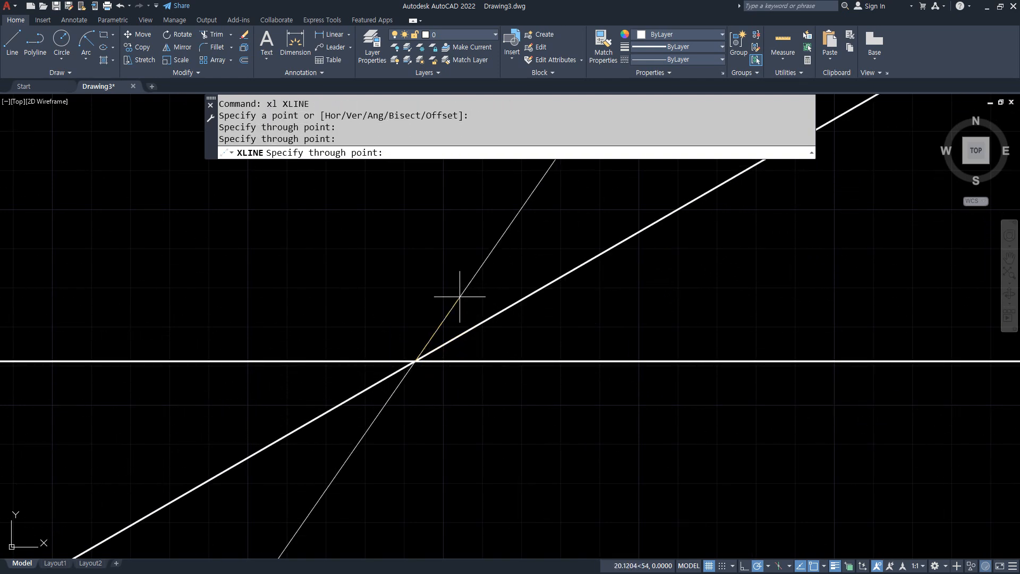
{"action": "left_click", "coordinate": [414, 302]}
{"action": "left_click", "coordinate": [364, 331]}
{"action": "key", "text": "Return"}
Move the four construction lines to the 중심 layer and clear the selection.
{"action": "left_click", "coordinate": [429, 384]}
{"action": "left_click", "coordinate": [390, 331]}
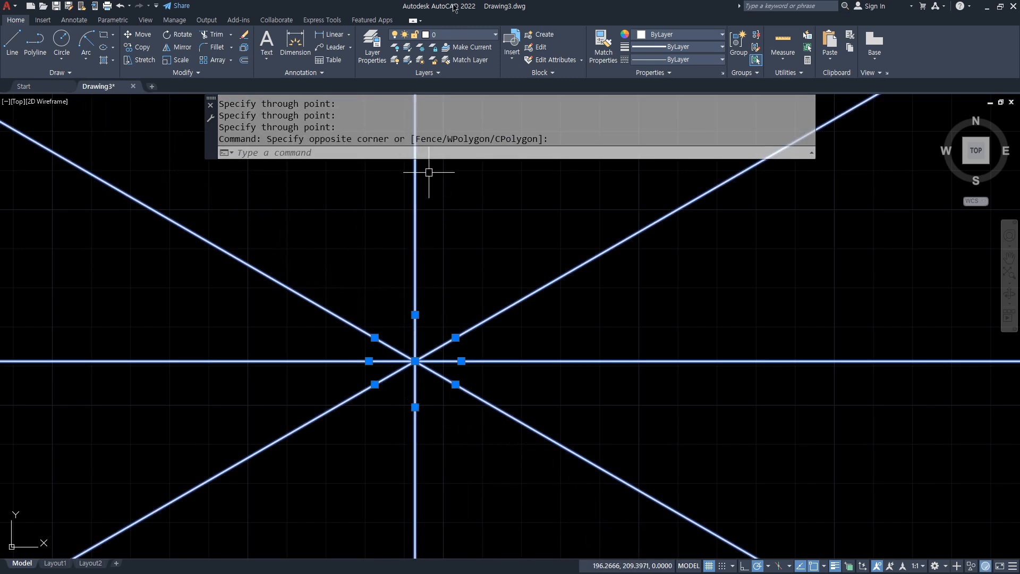
{"action": "left_click", "coordinate": [460, 40]}
{"action": "left_click", "coordinate": [456, 60]}
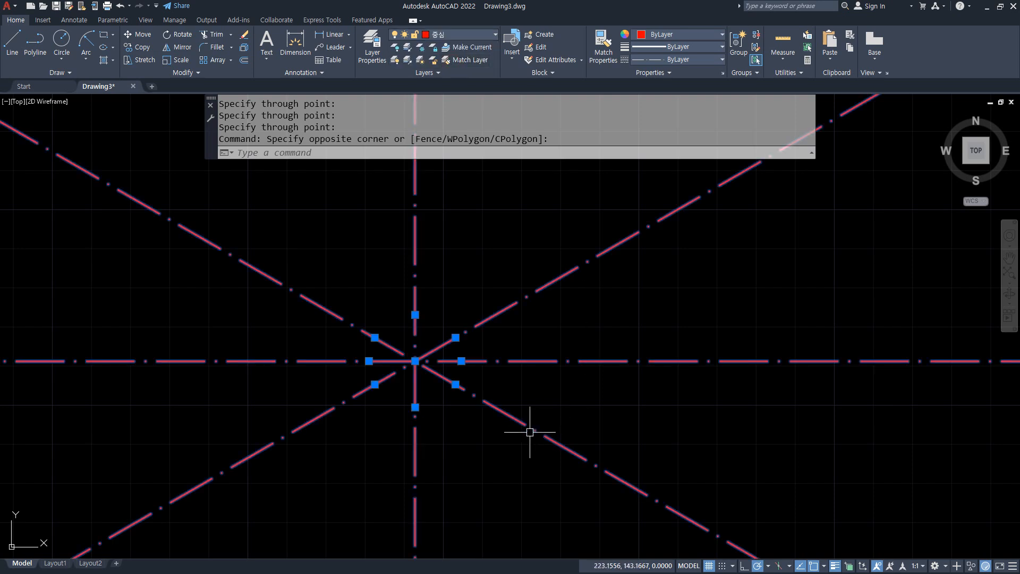
{"action": "key", "text": "Escape"}
{"action": "key", "text": "Escape"}
{"action": "key", "text": "Escape"}
{"action": "scroll", "coordinate": [394, 366], "scroll_direction": "up", "scroll_amount": 2}
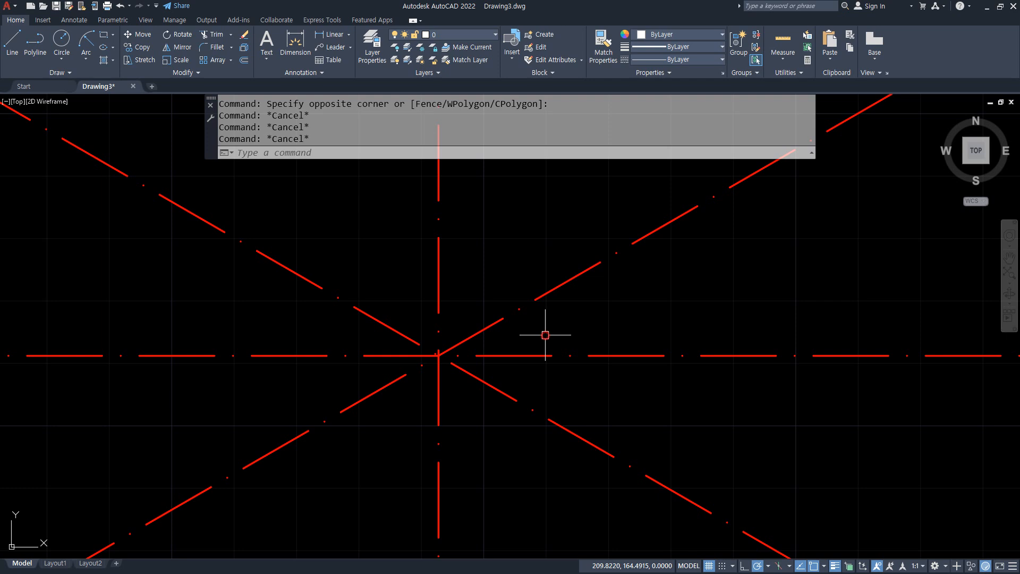
Draw a circle of radius 11 centered on the common intersection of the centerlines.
{"action": "type", "text": "c"}
{"action": "key", "text": "Return"}
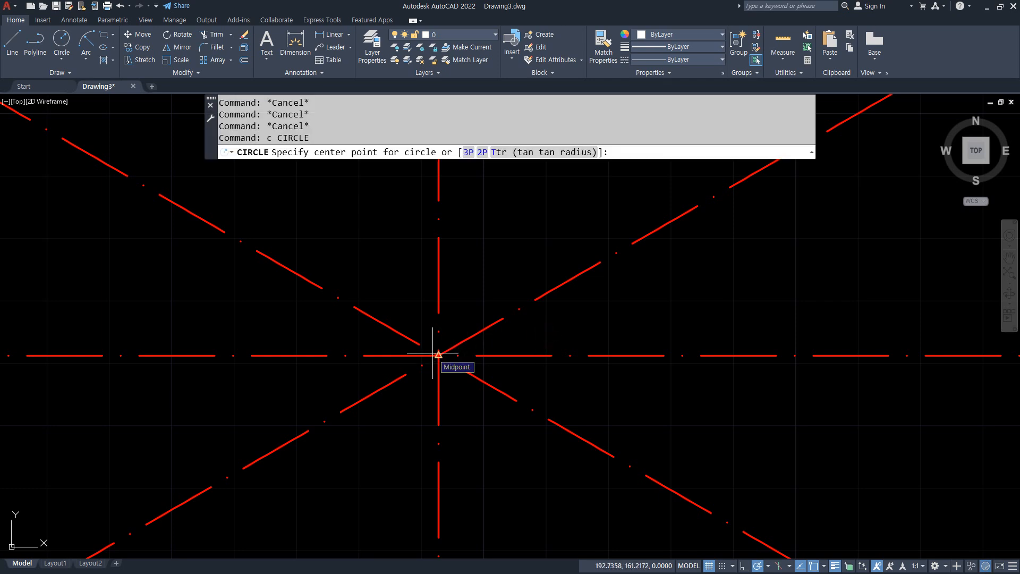
{"action": "left_click", "coordinate": [433, 353]}
{"action": "type", "text": "11"}
{"action": "key", "text": "Return"}
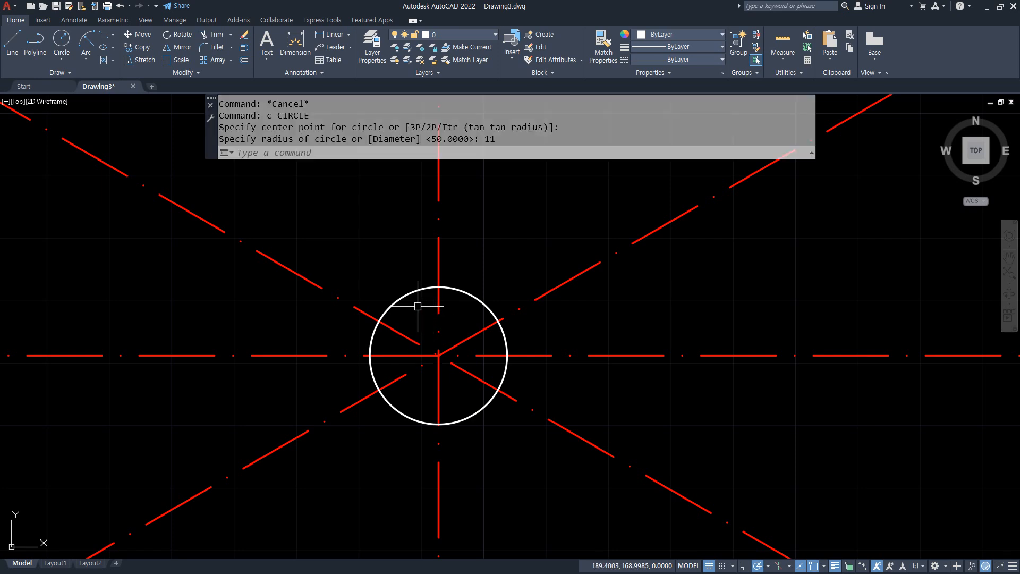
{"action": "left_click_drag", "start_coordinate": [414, 256], "coordinate": [592, 255]}
{"action": "left_click_drag", "start_coordinate": [386, 425], "coordinate": [623, 425]}
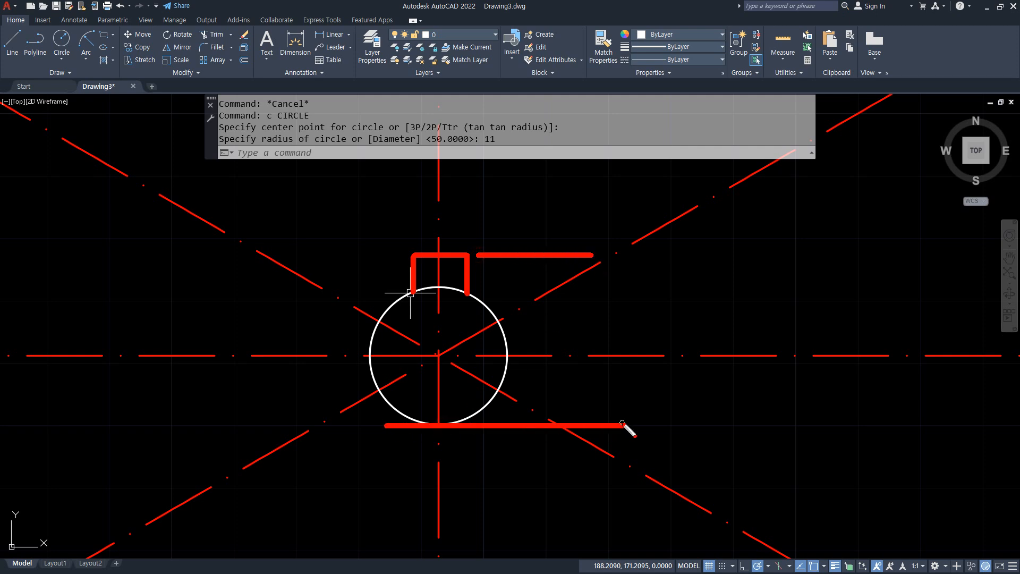
{"action": "mouse_move", "coordinate": [569, 280]}
{"action": "left_mouse_down"}
{"action": "mouse_move", "coordinate": [569, 417]}
{"action": "mouse_move", "coordinate": [595, 431]}
{"action": "left_mouse_up"}
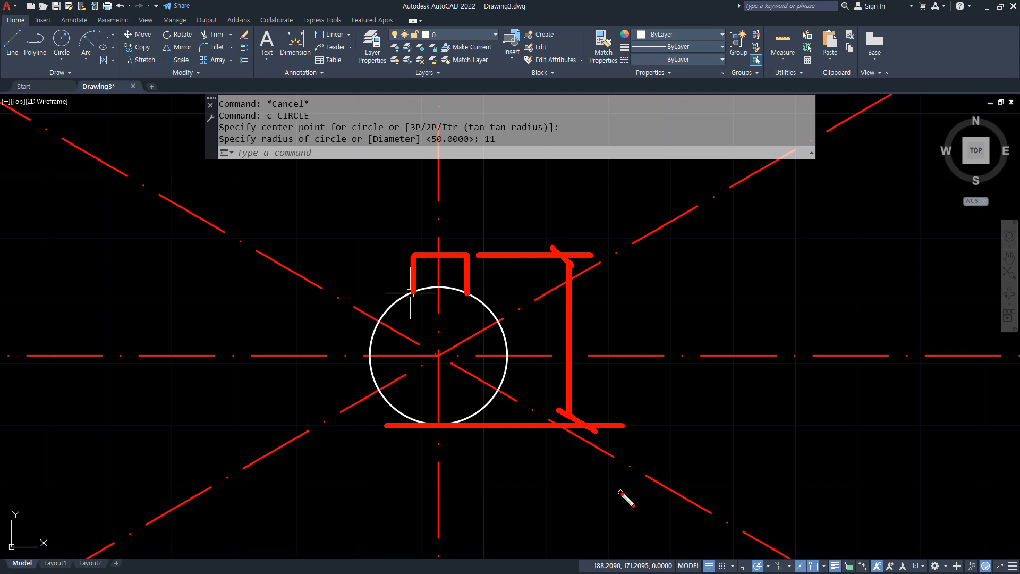
{"action": "key", "text": "Escape"}
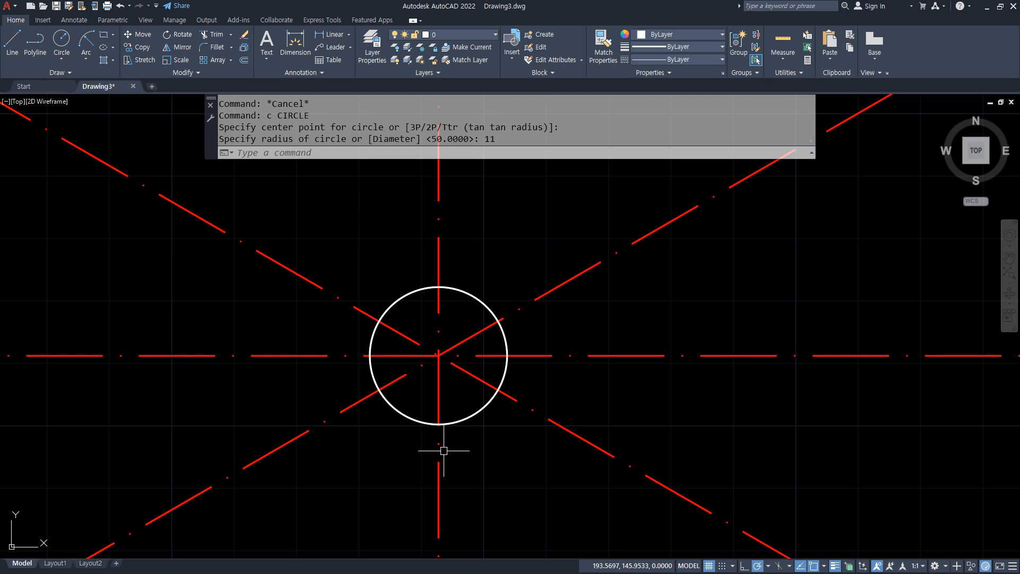
Draw a horizontal construction line through the bottom point of the radius 11 circle.
{"action": "type", "text": "xl"}
{"action": "key", "text": "Return"}
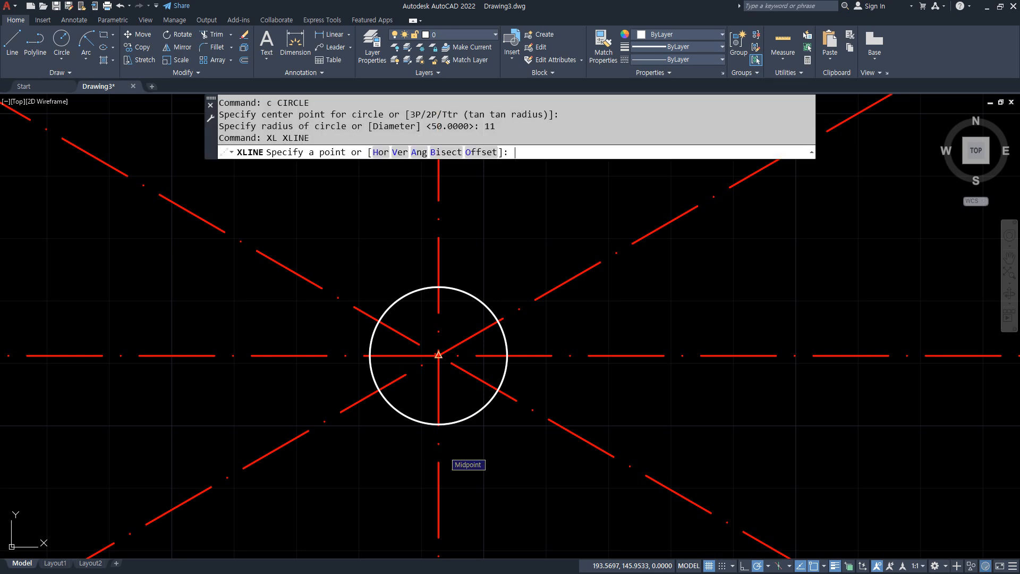
{"action": "type", "text": "h"}
{"action": "key", "text": "Return"}
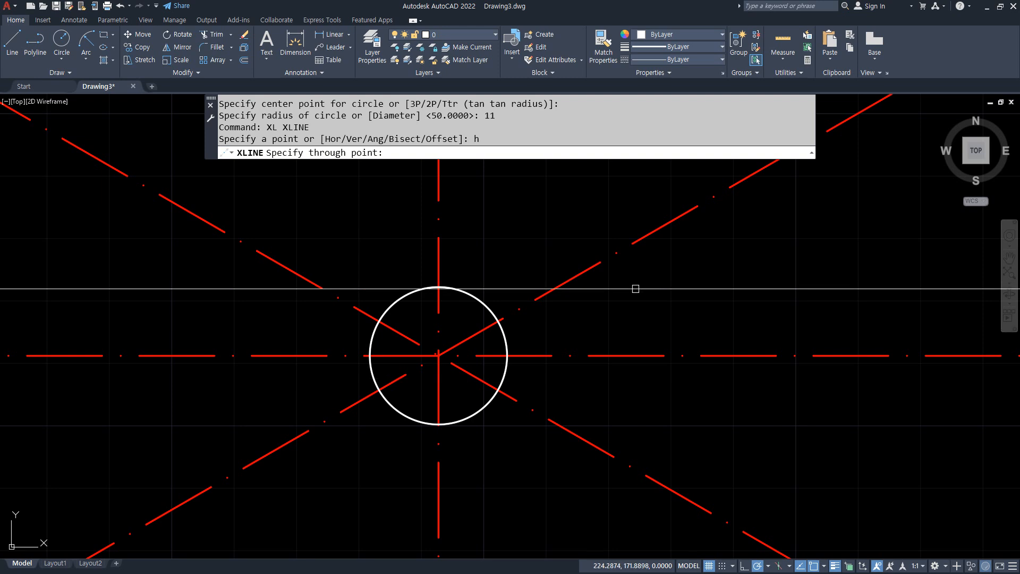
{"action": "left_click", "coordinate": [438, 424]}
{"action": "key", "text": "Return"}
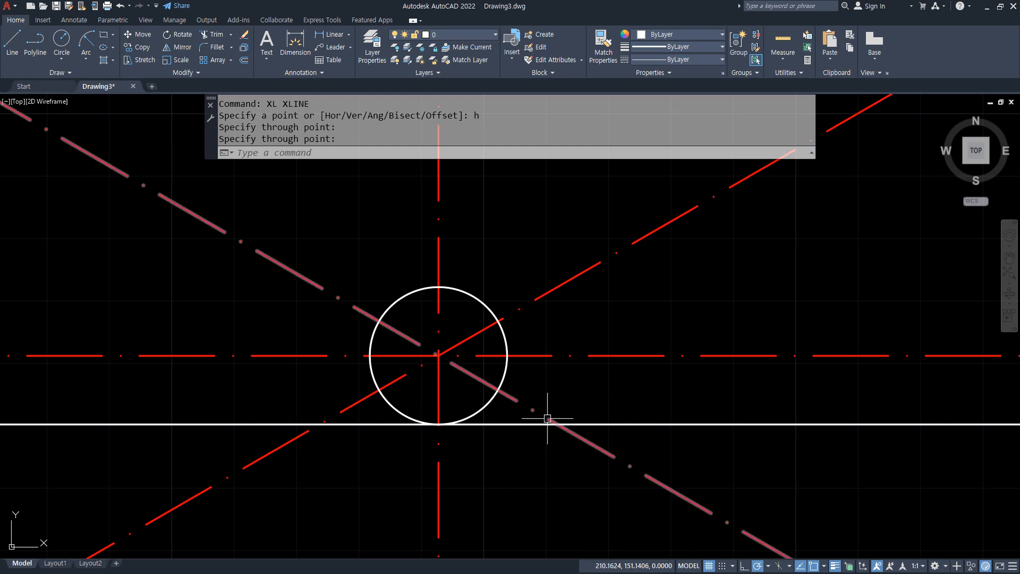
Offset the horizontal construction line at the circle's bottom upward by 26.
{"action": "type", "text": "o"}
{"action": "key", "text": "Return"}
{"action": "type", "text": "26"}
{"action": "key", "text": "Return"}
{"action": "left_click", "coordinate": [596, 424]}
{"action": "left_click", "coordinate": [606, 340]}
{"action": "key", "text": "Return"}
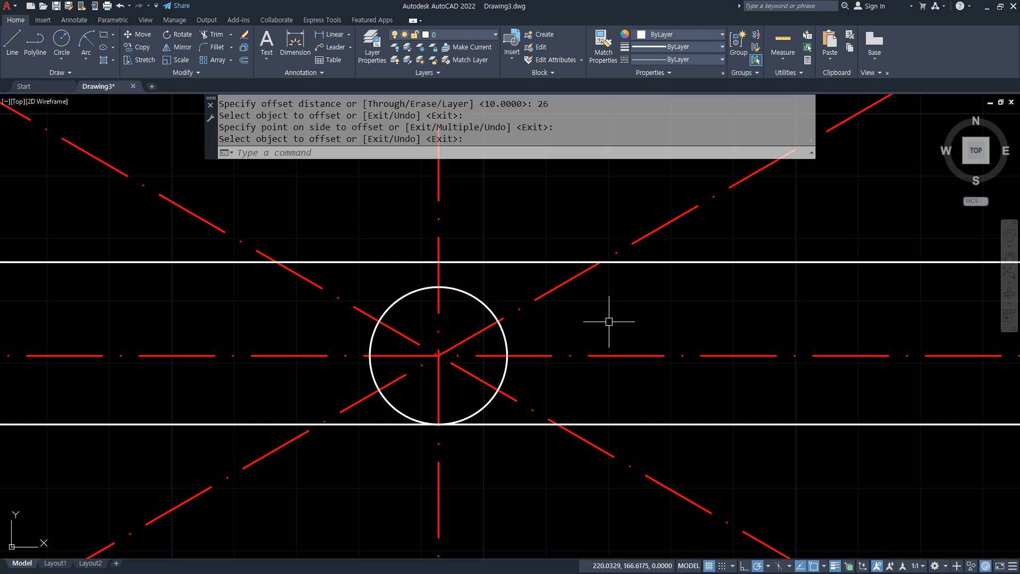
{"action": "left_click_drag", "start_coordinate": [410, 236], "coordinate": [412, 307]}
{"action": "left_click_drag", "start_coordinate": [465, 237], "coordinate": [465, 323]}
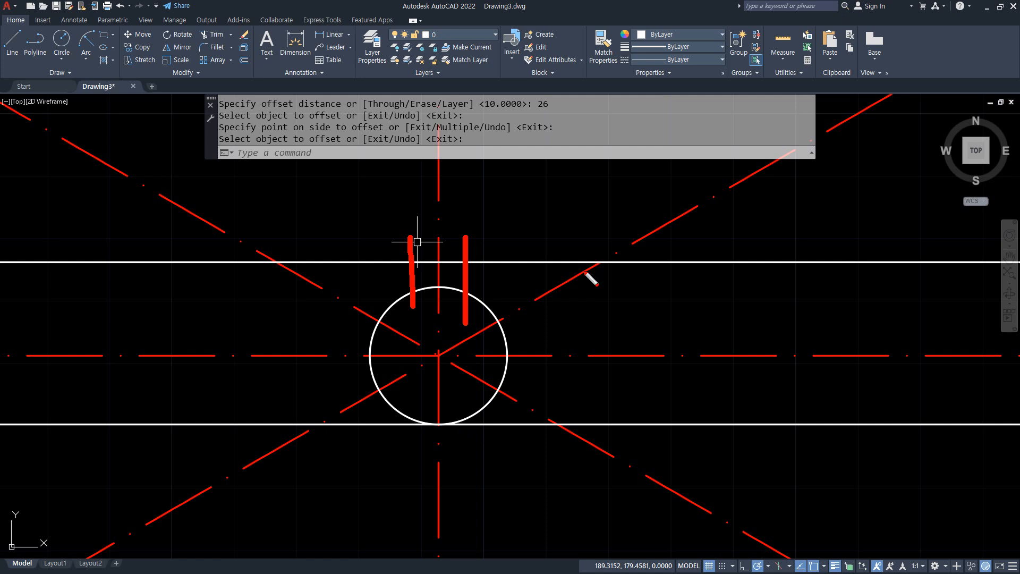
{"action": "left_click_drag", "start_coordinate": [582, 214], "coordinate": [556, 251]}
{"action": "left_click_drag", "start_coordinate": [437, 192], "coordinate": [399, 172]}
{"action": "left_click_drag", "start_coordinate": [478, 189], "coordinate": [495, 205]}
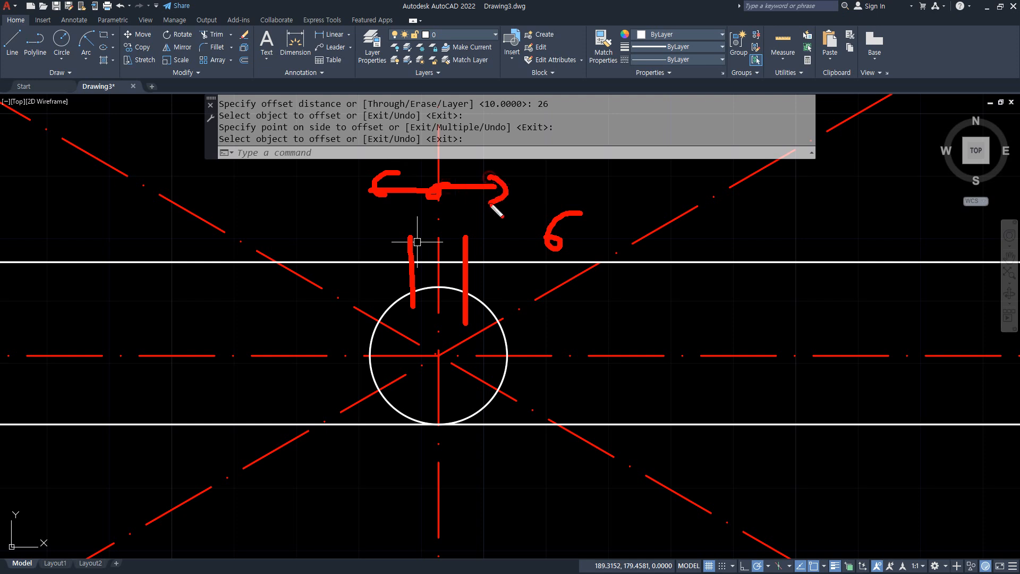
{"action": "key", "text": "Escape"}
Offset the vertical centerline by 3 to both sides for the keyway's side edges.
{"action": "type", "text": "o"}
{"action": "key", "text": "Return"}
{"action": "type", "text": "3"}
{"action": "key", "text": "Return"}
{"action": "left_click", "coordinate": [438, 205]}
{"action": "left_click", "coordinate": [410, 194]}
{"action": "left_click", "coordinate": [438, 192]}
{"action": "left_click", "coordinate": [481, 189]}
{"action": "key", "text": "Return"}
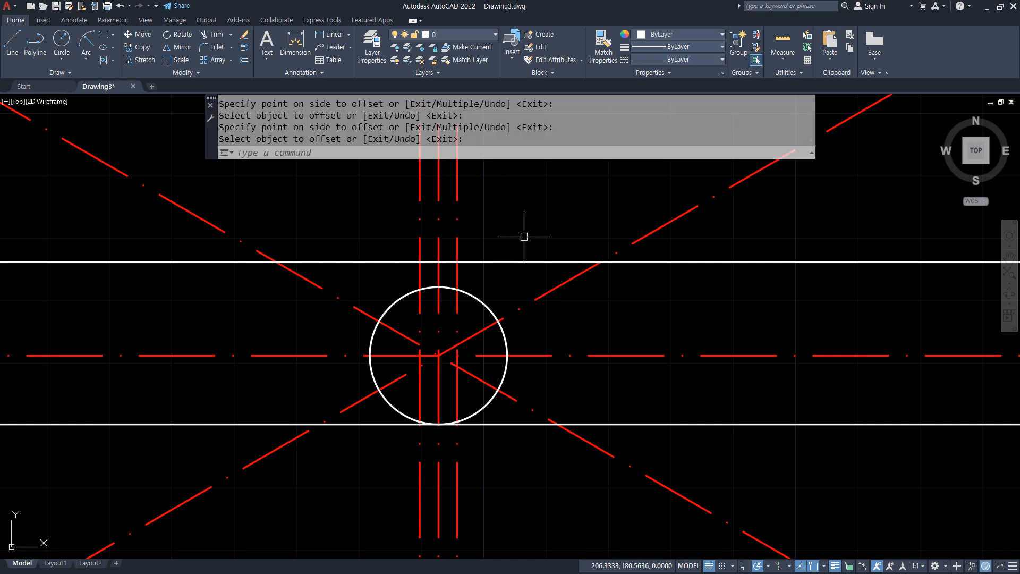
Erase the construction line at the circle's bottom and match the two offset vertical lines' properties to the remaining white horizontal line.
{"action": "left_click", "coordinate": [622, 423]}
{"action": "key", "text": "Delete"}
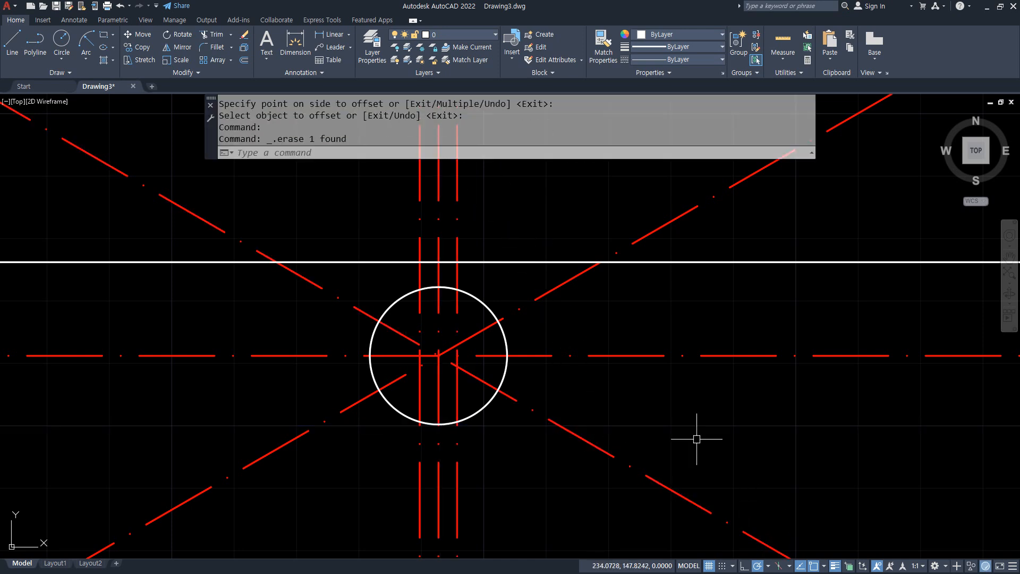
{"action": "left_click", "coordinate": [605, 45]}
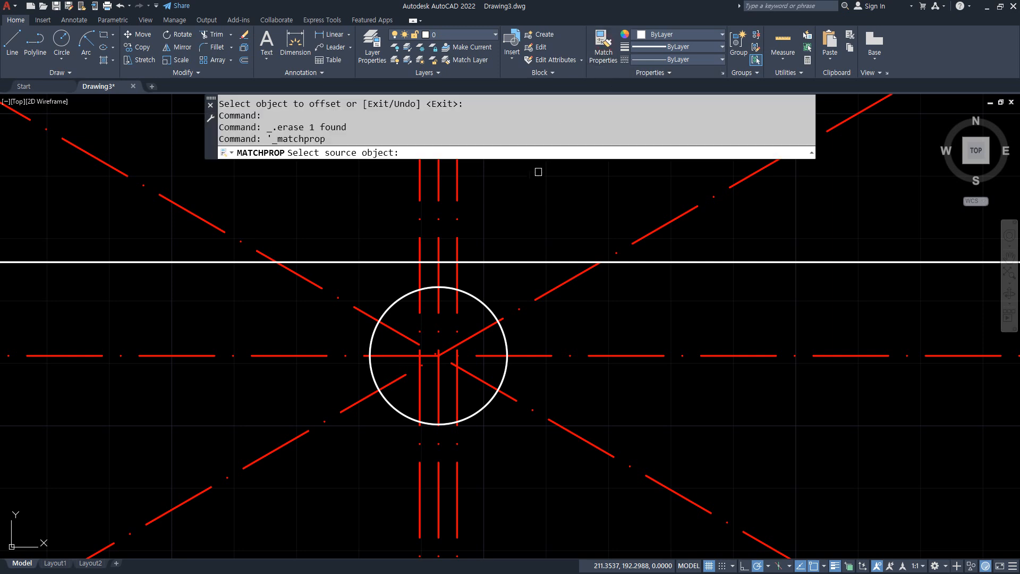
{"action": "left_click", "coordinate": [485, 263]}
{"action": "left_click", "coordinate": [458, 250]}
{"action": "left_click", "coordinate": [420, 244]}
{"action": "key", "text": "Return"}
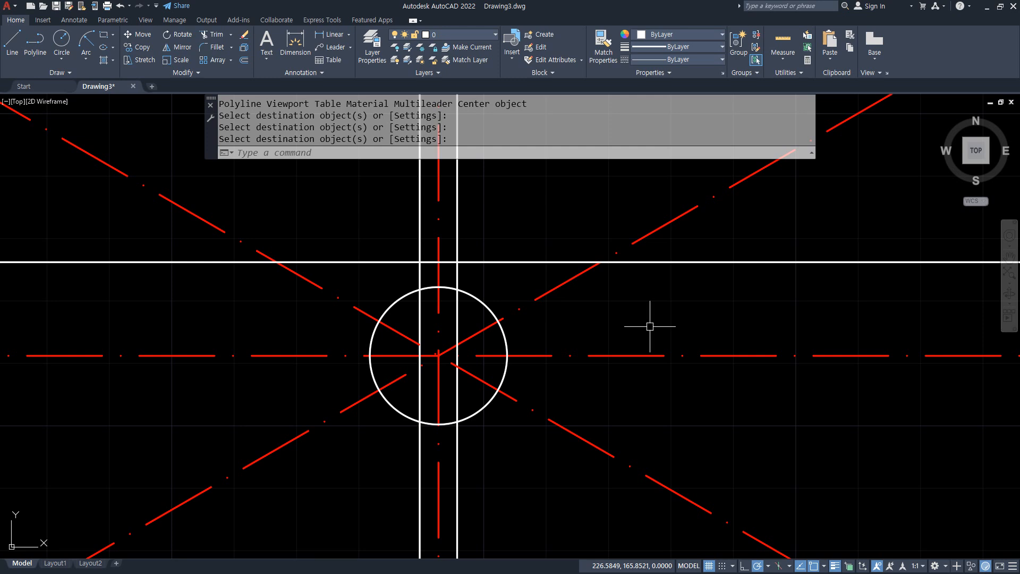
Set up the Fillet command with Trim mode and a radius of 0.
{"action": "scroll", "coordinate": [440, 330], "scroll_direction": "up", "scroll_amount": 2}
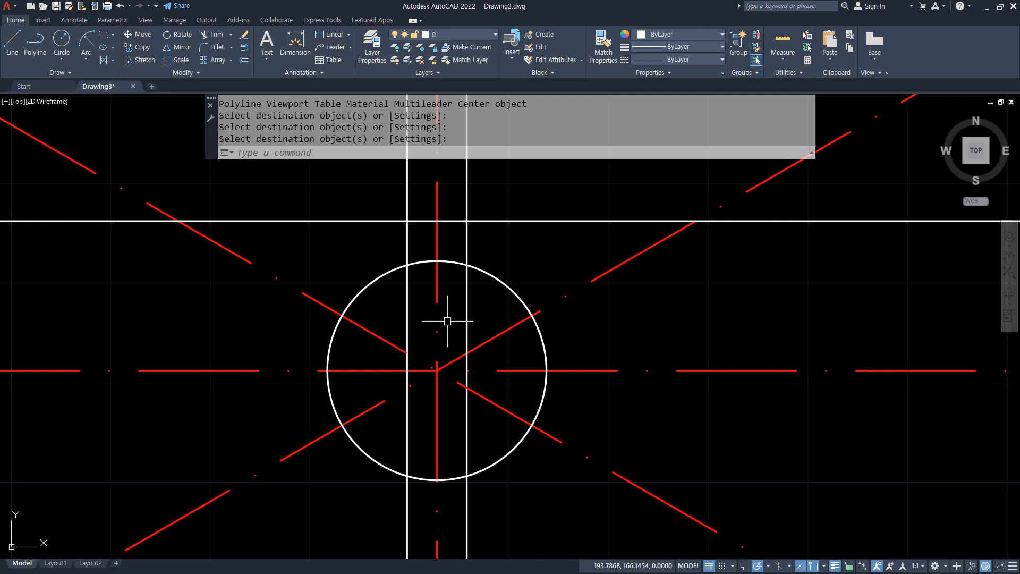
{"action": "left_click", "coordinate": [322, 152]}
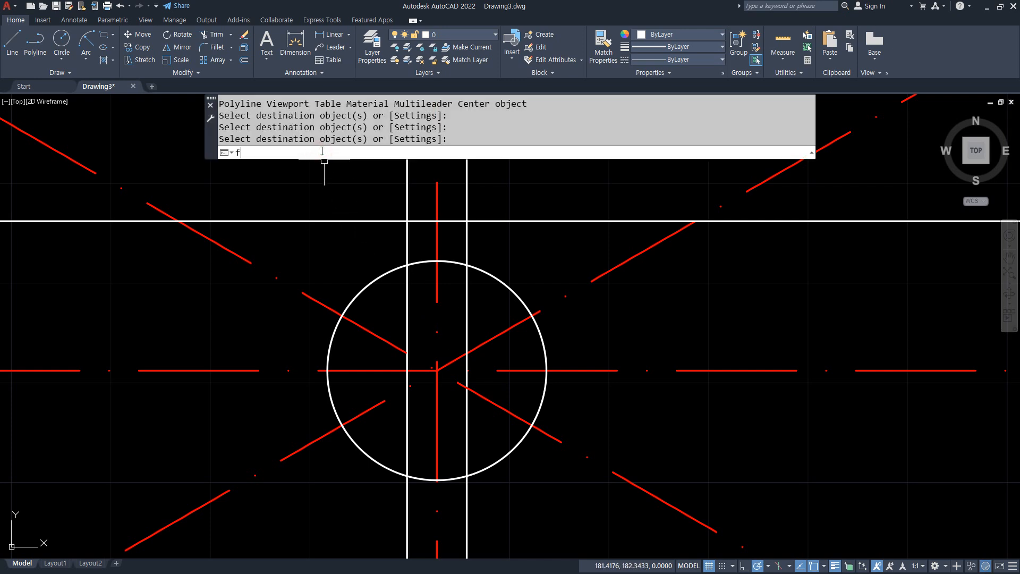
{"action": "type", "text": "f"}
{"action": "key", "text": "Return"}
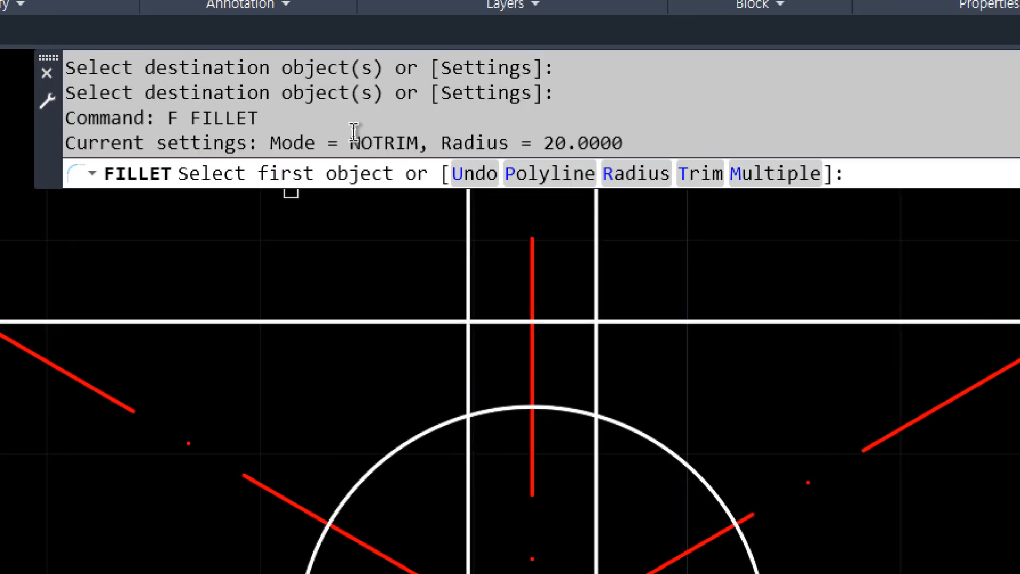
{"action": "left_click_drag", "start_coordinate": [348, 146], "coordinate": [438, 146]}
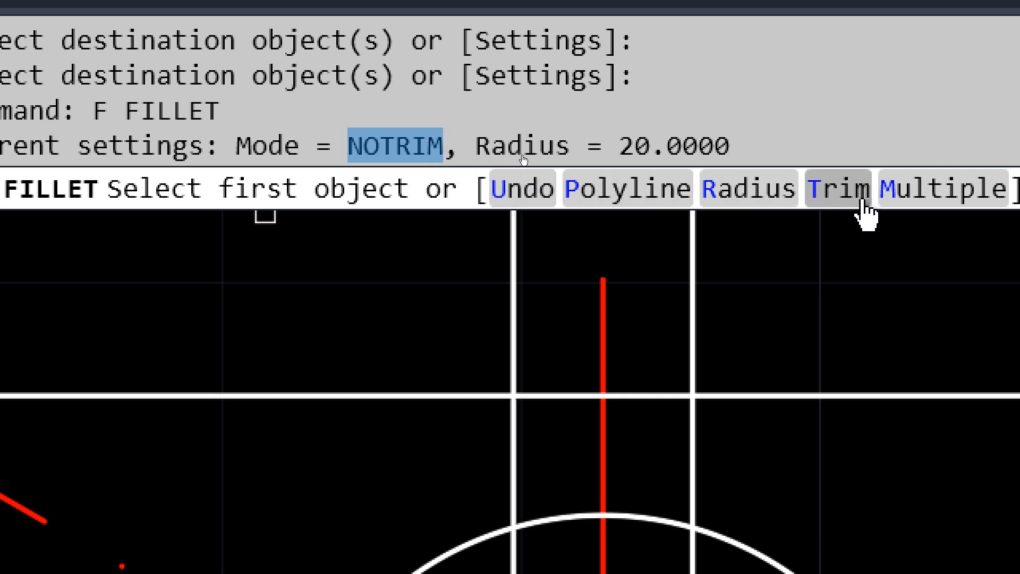
{"action": "left_click", "coordinate": [845, 190]}
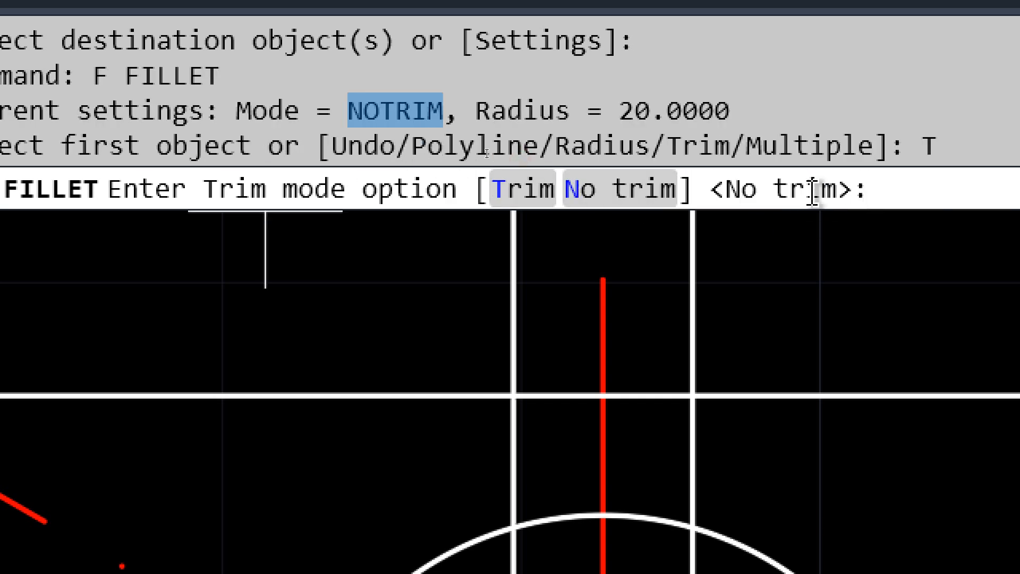
{"action": "left_click", "coordinate": [531, 187]}
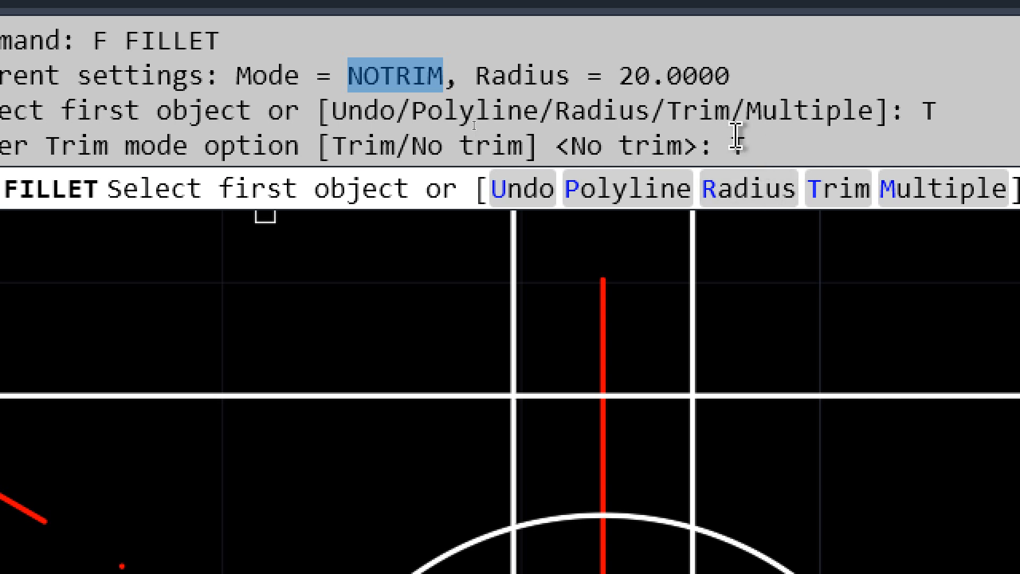
{"action": "left_click", "coordinate": [731, 212]}
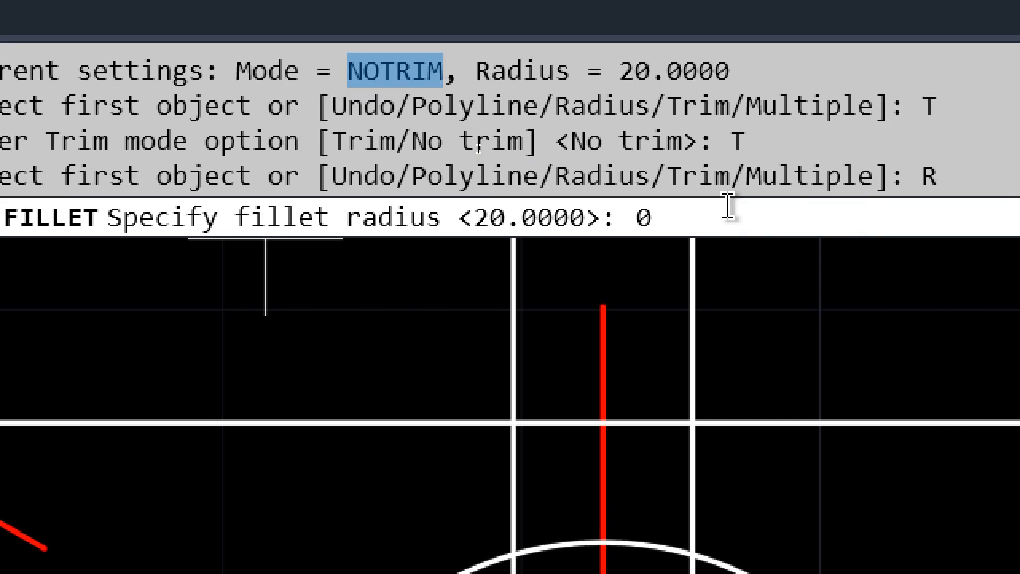
{"action": "key", "text": "Return"}
Fillet the horizontal line with both vertical lines at radius 0 to form the keyway's two square top corners.
{"action": "middle_click_drag", "start_coordinate": [542, 421], "coordinate": [469, 330]}
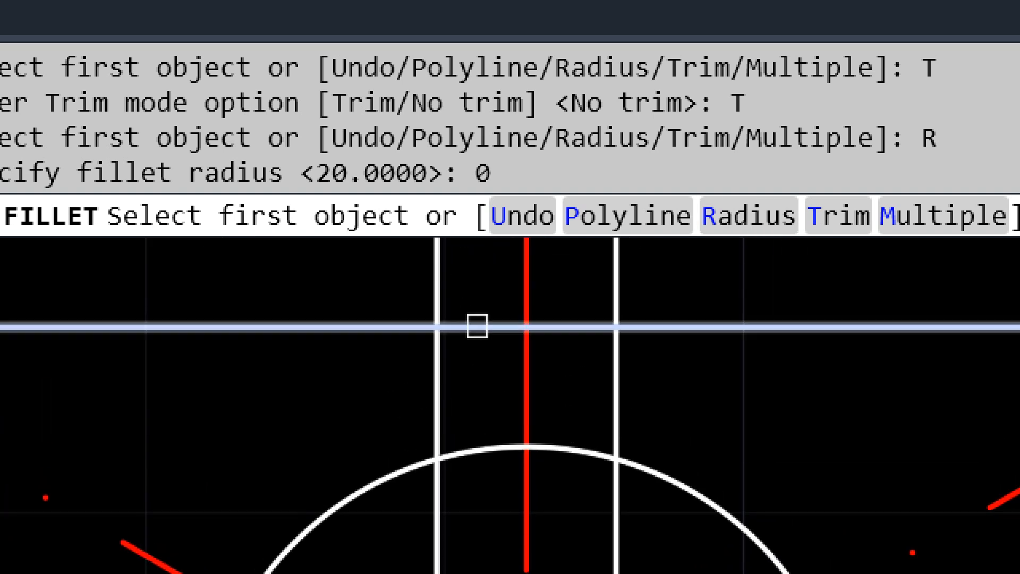
{"action": "left_click", "coordinate": [477, 325]}
{"action": "left_click", "coordinate": [436, 367]}
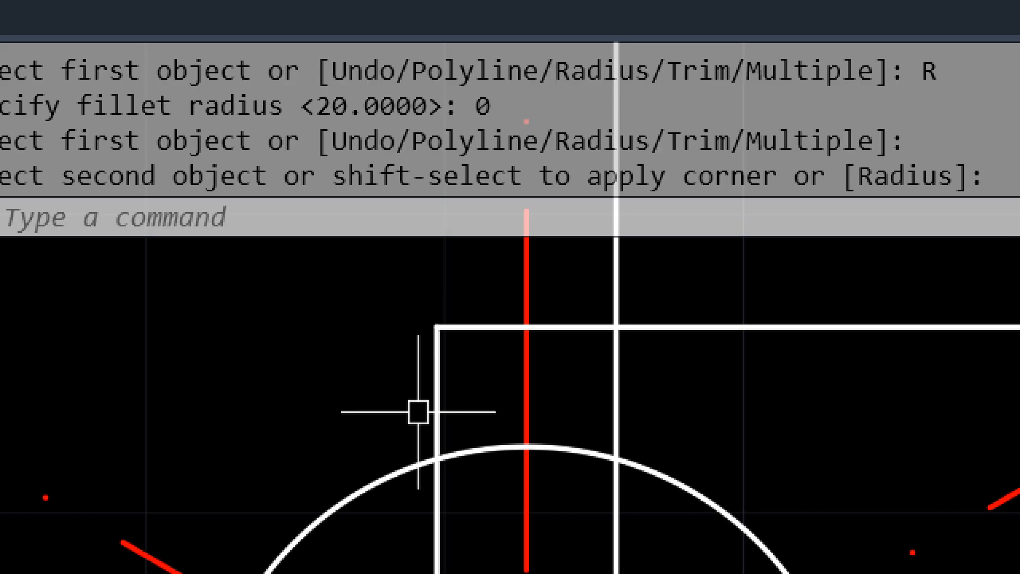
{"action": "key", "text": "Return"}
{"action": "left_click", "coordinate": [577, 331]}
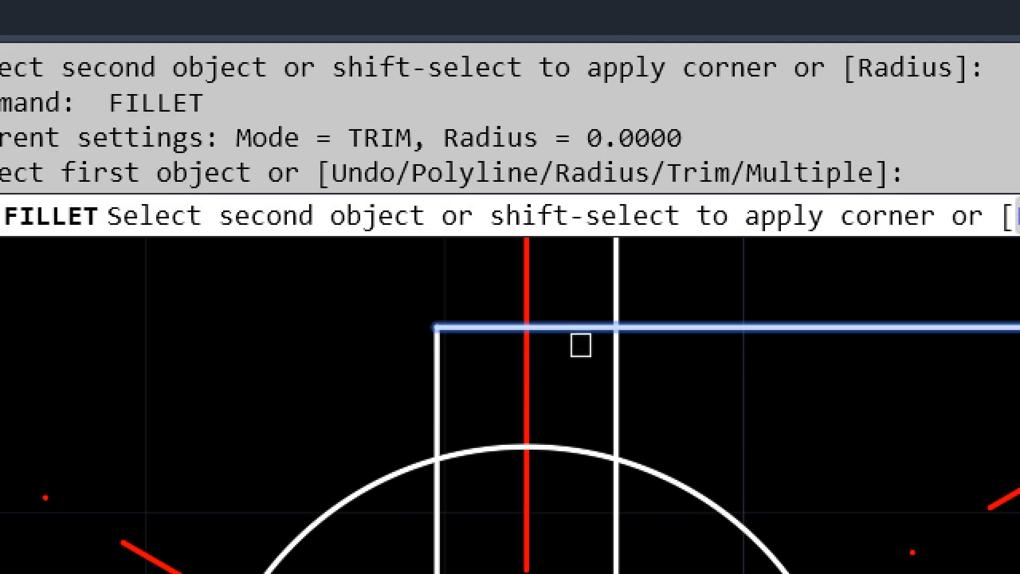
{"action": "left_click", "coordinate": [612, 378]}
Fillet both vertical keyway sides against the circle at radius 0 so they end on it.
{"action": "middle_click_drag", "start_coordinate": [684, 424], "coordinate": [658, 307]}
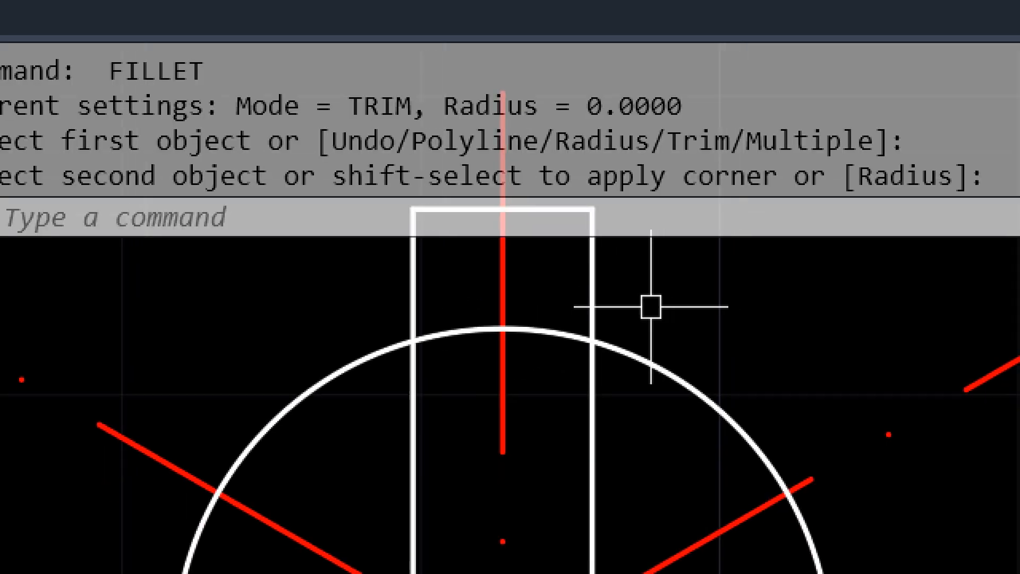
{"action": "key", "text": "Return"}
{"action": "left_click", "coordinate": [599, 296]}
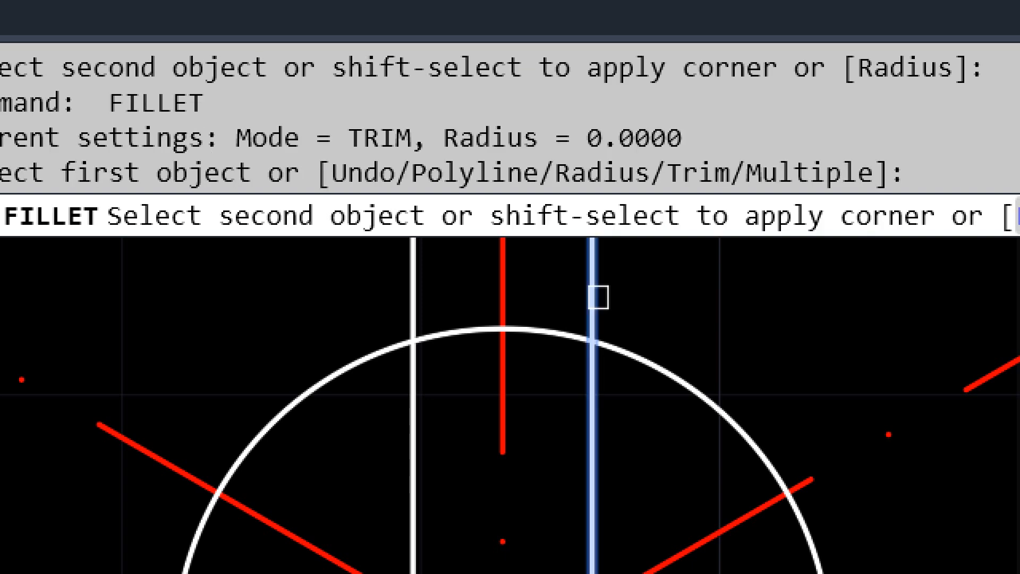
{"action": "left_click", "coordinate": [628, 360]}
{"action": "key", "text": "Return"}
{"action": "left_click", "coordinate": [407, 295]}
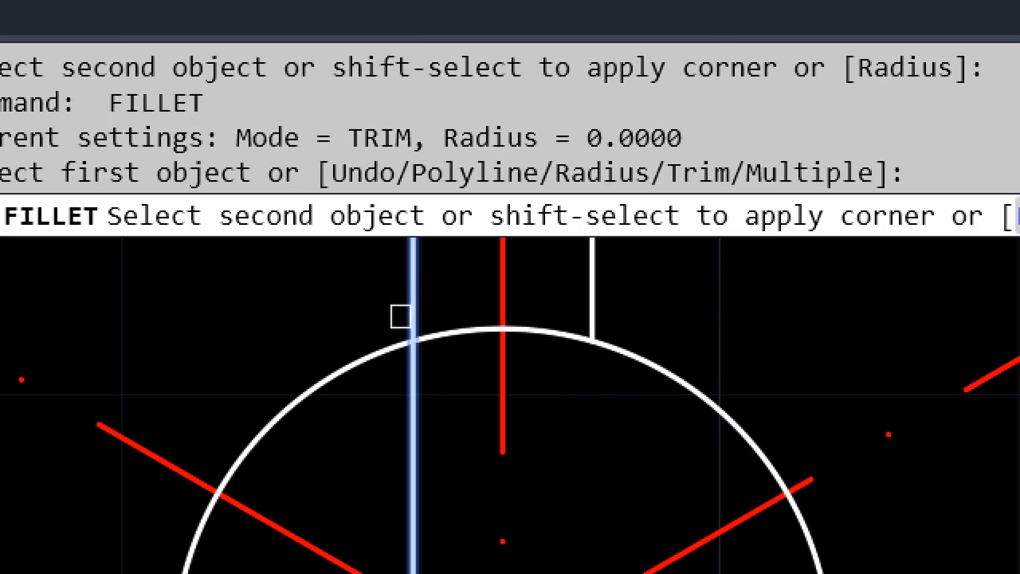
{"action": "left_click", "coordinate": [377, 356]}
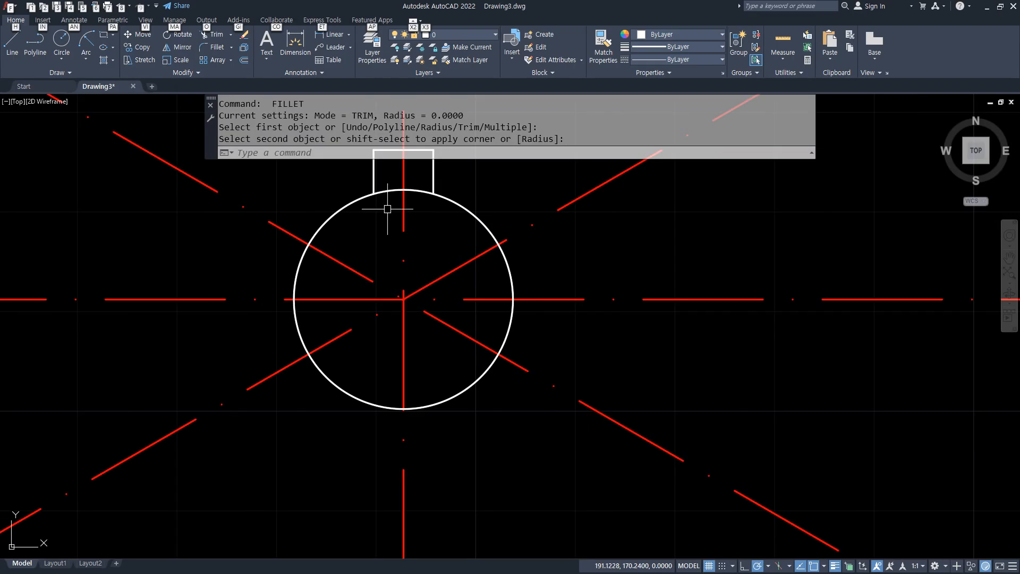
Trim away the circle's arc between the two keyway sides, on either side of the vertical centerline.
{"action": "middle_click_drag", "start_coordinate": [387, 209], "coordinate": [418, 362]}
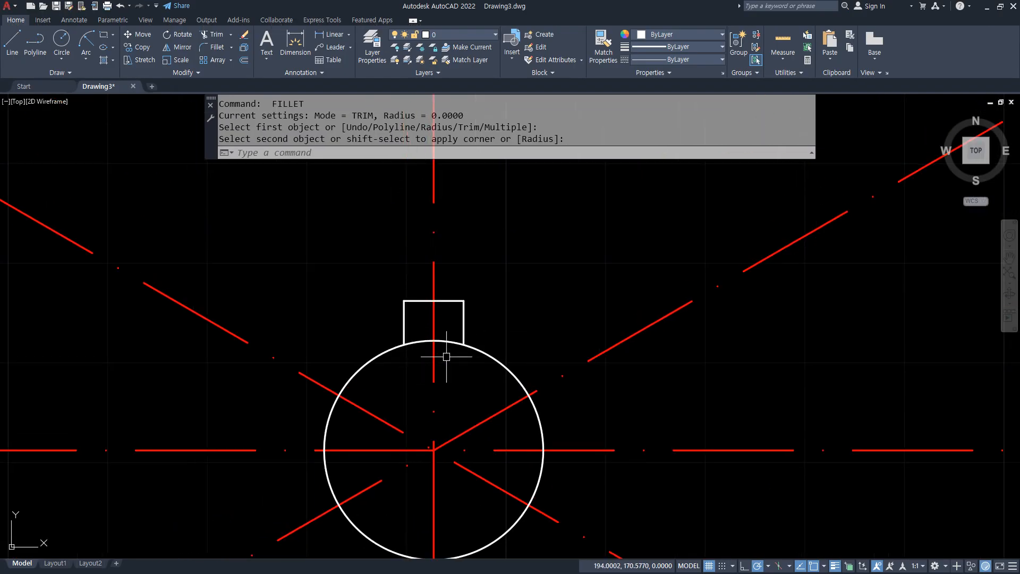
{"action": "type", "text": "tr"}
{"action": "key", "text": "Return"}
{"action": "left_click", "coordinate": [448, 338]}
{"action": "left_click", "coordinate": [423, 339]}
{"action": "key", "text": "Return"}
Draw a concentric circle of radius 19.5 around the keyed hole.
{"action": "scroll", "coordinate": [477, 403], "scroll_direction": "down", "scroll_amount": 2}
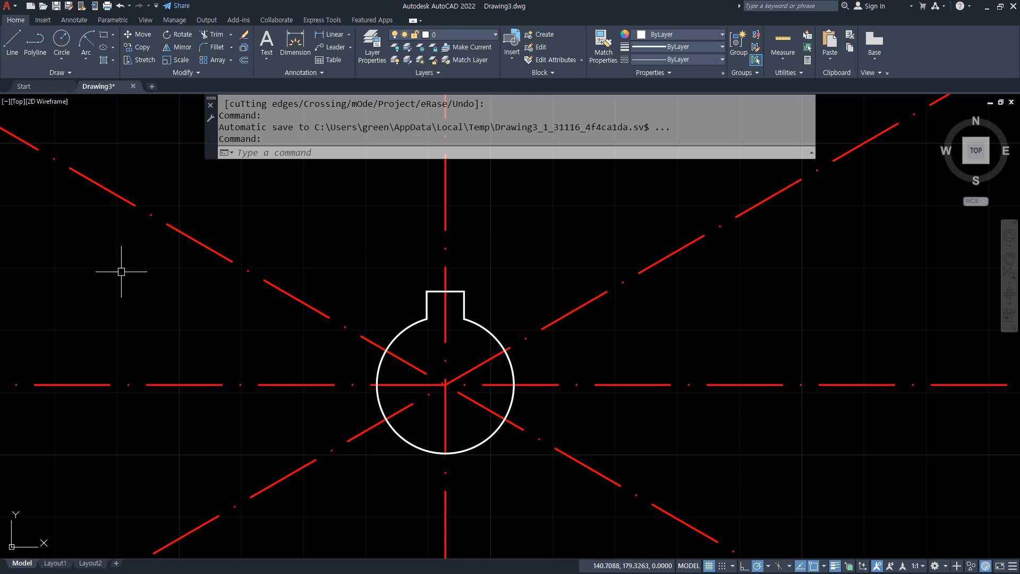
{"action": "type", "text": "c"}
{"action": "key", "text": "Return"}
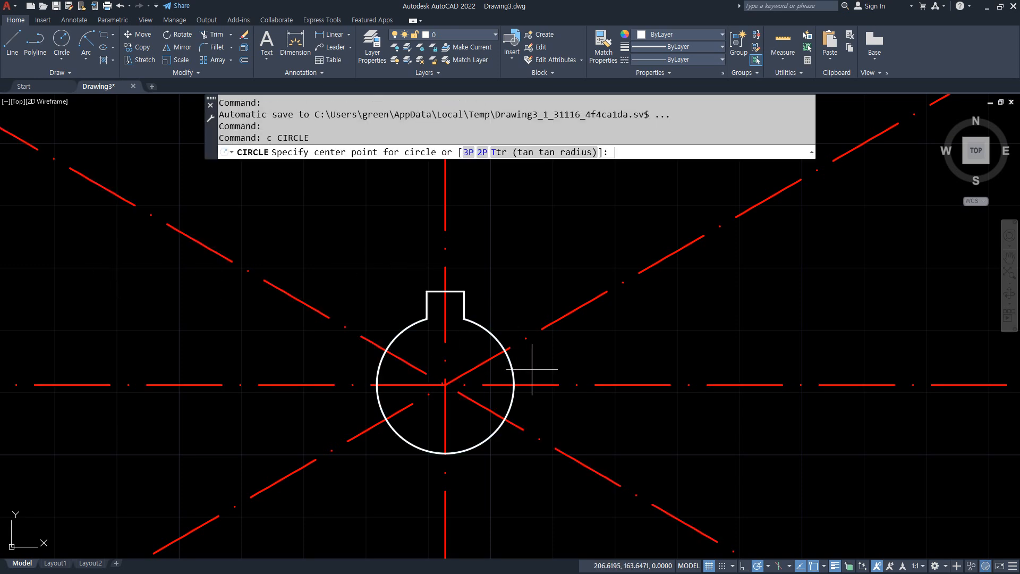
{"action": "left_click", "coordinate": [446, 383]}
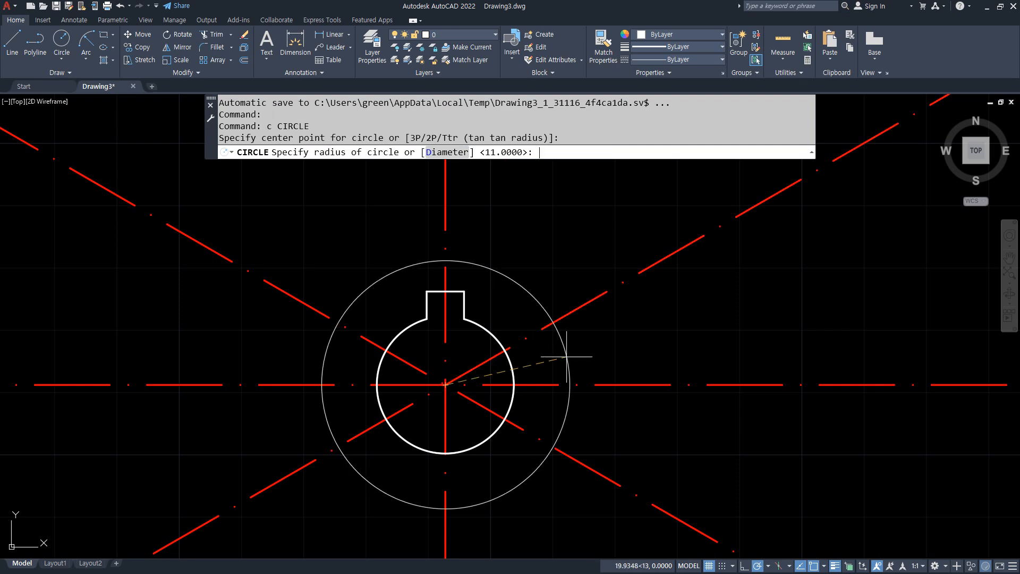
{"action": "type", "text": "19.5"}
{"action": "key", "text": "Return"}
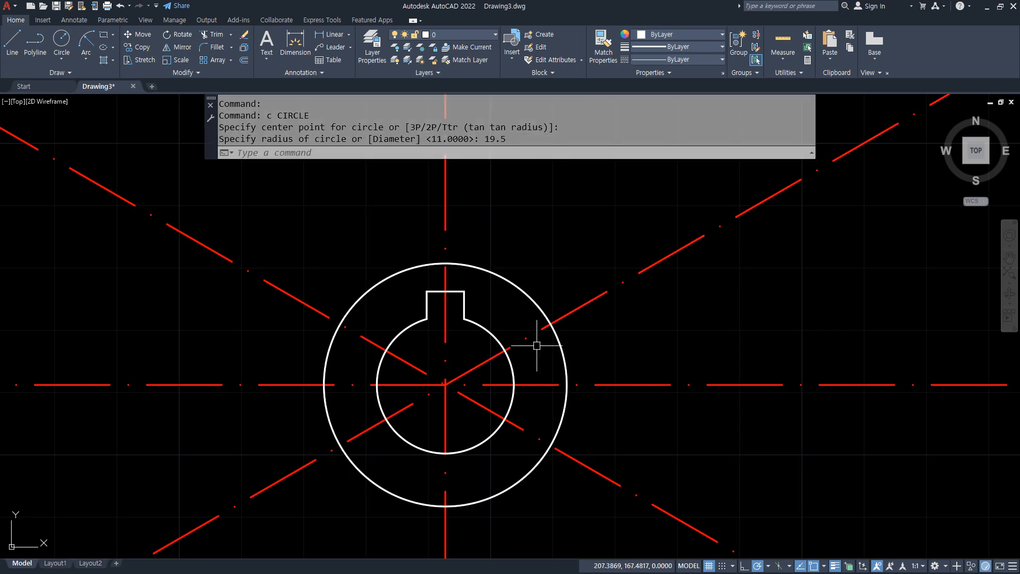
Draw a concentric circle of radius 25 around the keyed center hole.
{"action": "middle_click_drag", "start_coordinate": [462, 334], "coordinate": [446, 313]}
{"action": "type", "text": "c"}
{"action": "key", "text": "Return"}
{"action": "left_click", "coordinate": [428, 363]}
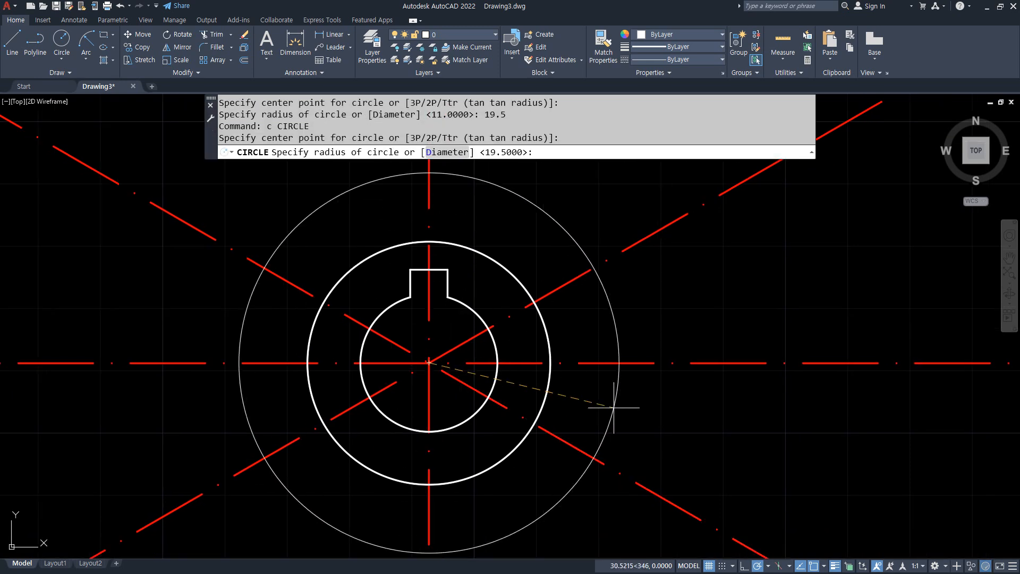
{"action": "type", "text": "25"}
{"action": "key", "text": "Return"}
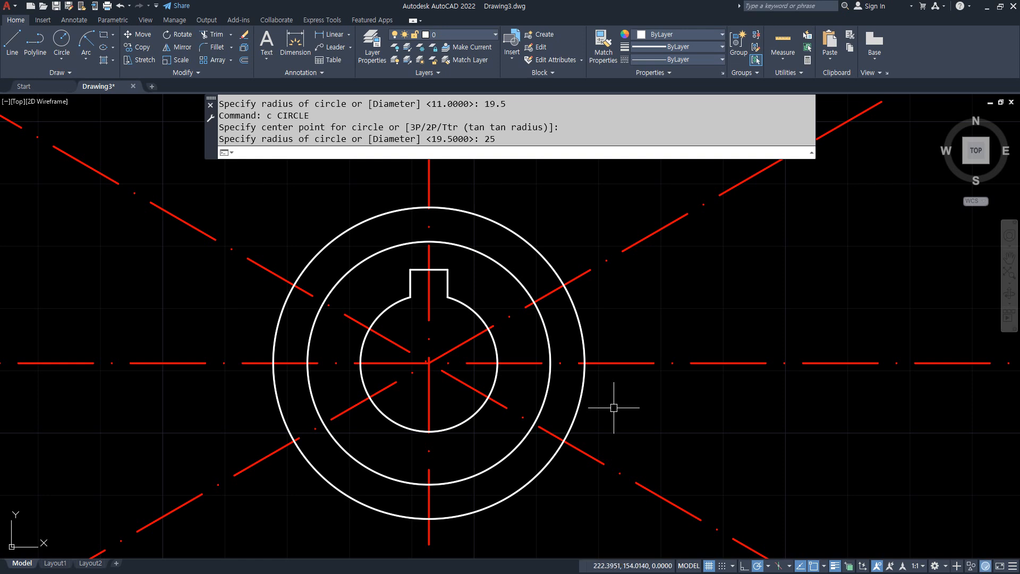
Match the properties of a diagonal centerline onto the radius 25 circle to make it a pitch circle.
{"action": "left_click", "coordinate": [604, 53]}
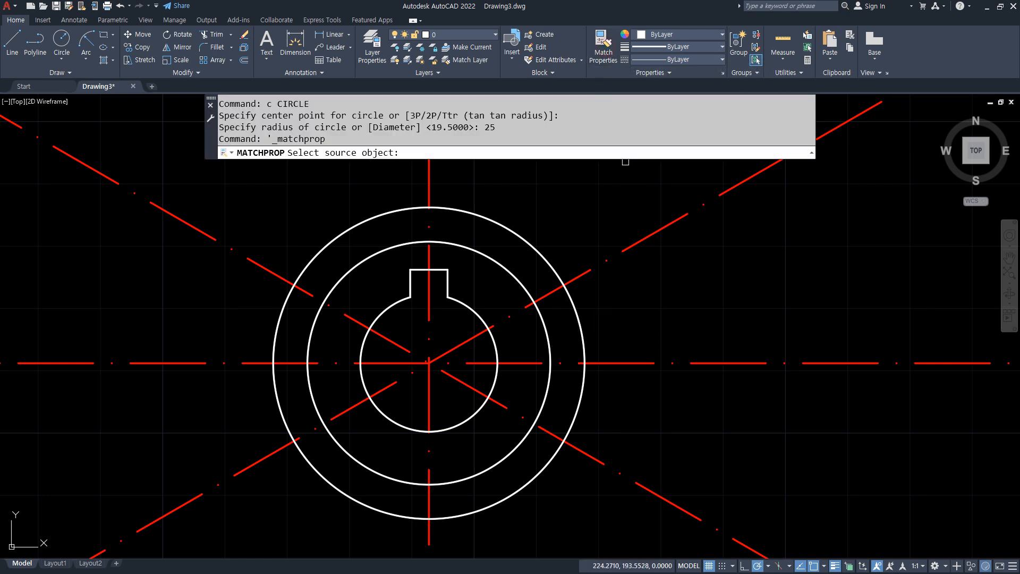
{"action": "left_click", "coordinate": [626, 248]}
{"action": "left_click", "coordinate": [530, 242]}
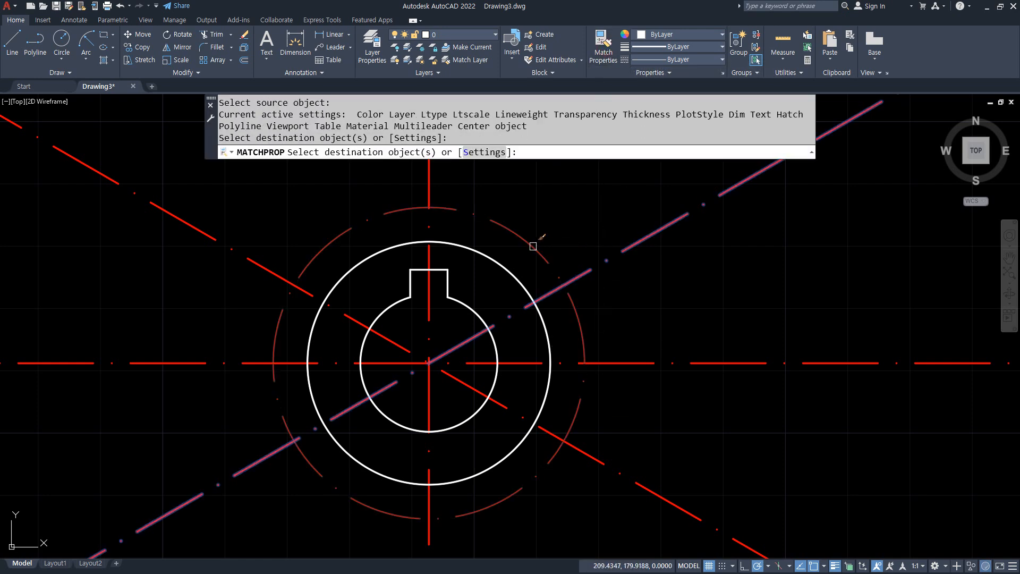
{"action": "key", "text": "Return"}
Draw a concentric circle of diameter 95 around the keyed center hole.
{"action": "scroll", "coordinate": [633, 367], "scroll_direction": "down", "scroll_amount": 4}
{"action": "scroll", "coordinate": [637, 349], "scroll_direction": "up", "scroll_amount": 2}
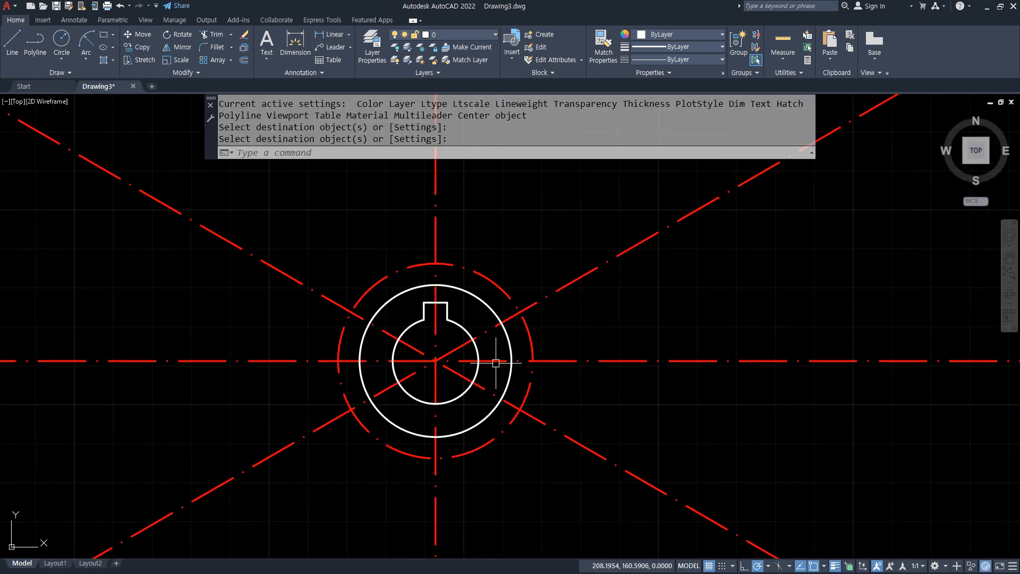
{"action": "type", "text": "c"}
{"action": "key", "text": "Return"}
{"action": "left_click", "coordinate": [443, 361]}
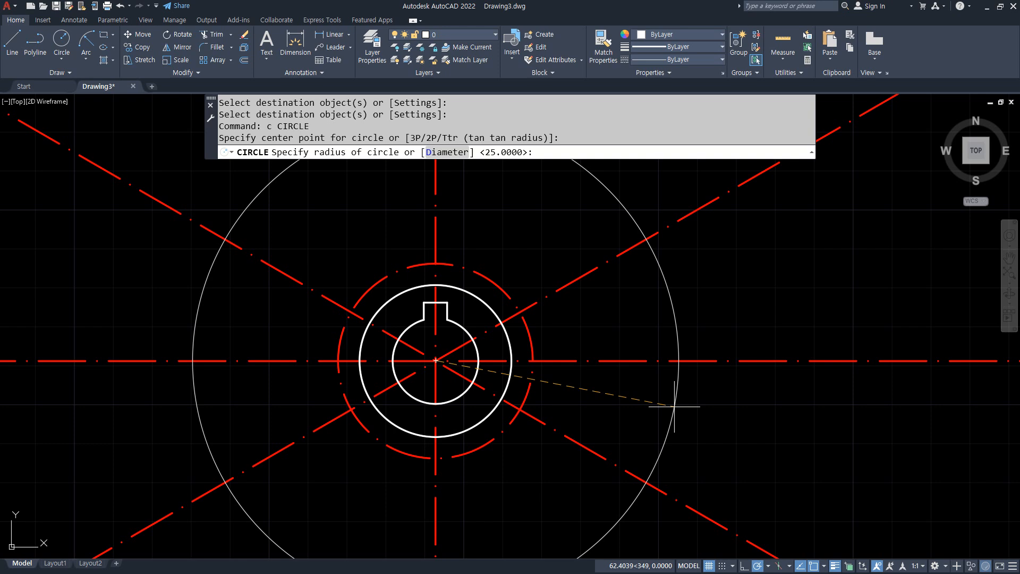
{"action": "left_click", "coordinate": [449, 152]}
{"action": "type", "text": "95"}
{"action": "key", "text": "Return"}
Offset the diameter 95 circle outward by 5 as a trimming boundary.
{"action": "type", "text": "o"}
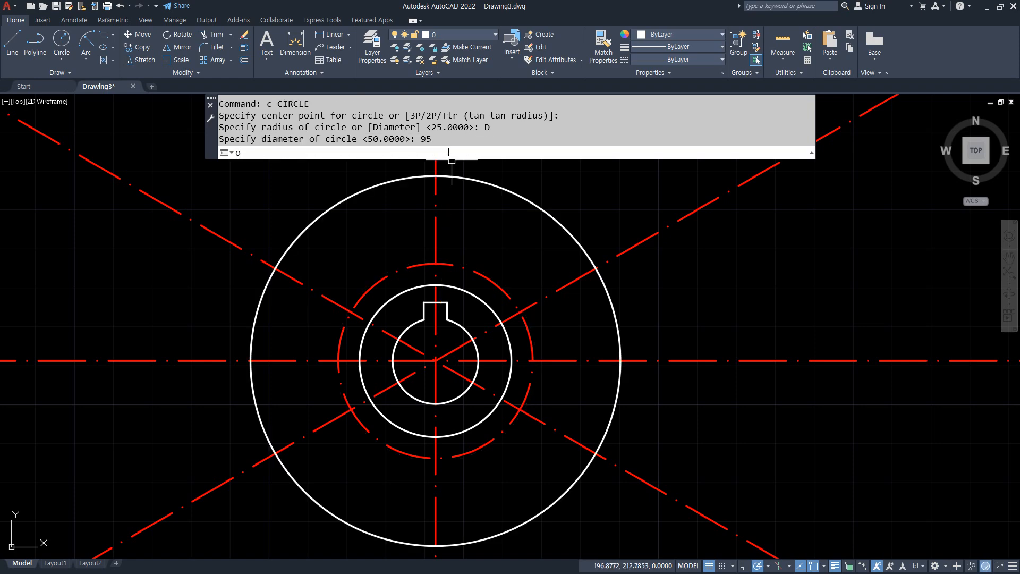
{"action": "key", "text": "Return"}
{"action": "type", "text": "5"}
{"action": "key", "text": "Return"}
{"action": "left_click", "coordinate": [559, 220]}
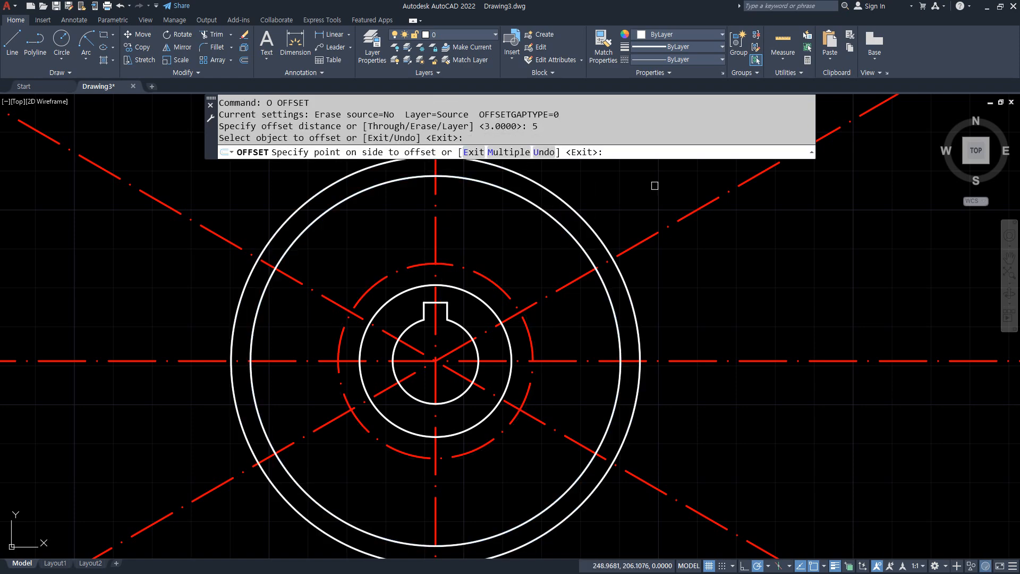
{"action": "left_click", "coordinate": [655, 186]}
Trim off all centerline ends that extend beyond the outermost circle, using fence selections for the horizontal and diagonal ones.
{"action": "scroll", "coordinate": [635, 236], "scroll_direction": "down", "scroll_amount": 2}
{"action": "scroll", "coordinate": [678, 296], "scroll_direction": "down", "scroll_amount": 2}
{"action": "type", "text": "tr"}
{"action": "key", "text": "Return"}
{"action": "left_click_drag", "start_coordinate": [646, 205], "coordinate": [643, 397]}
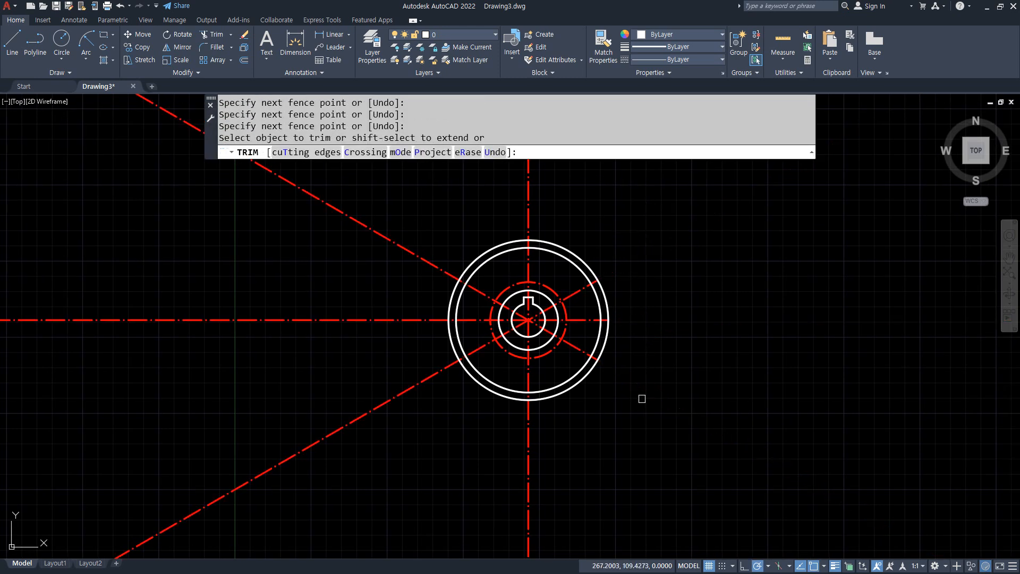
{"action": "mouse_move", "coordinate": [410, 212]}
{"action": "left_mouse_down"}
{"action": "mouse_move", "coordinate": [406, 371]}
{"action": "mouse_move", "coordinate": [417, 428]}
{"action": "left_mouse_up"}
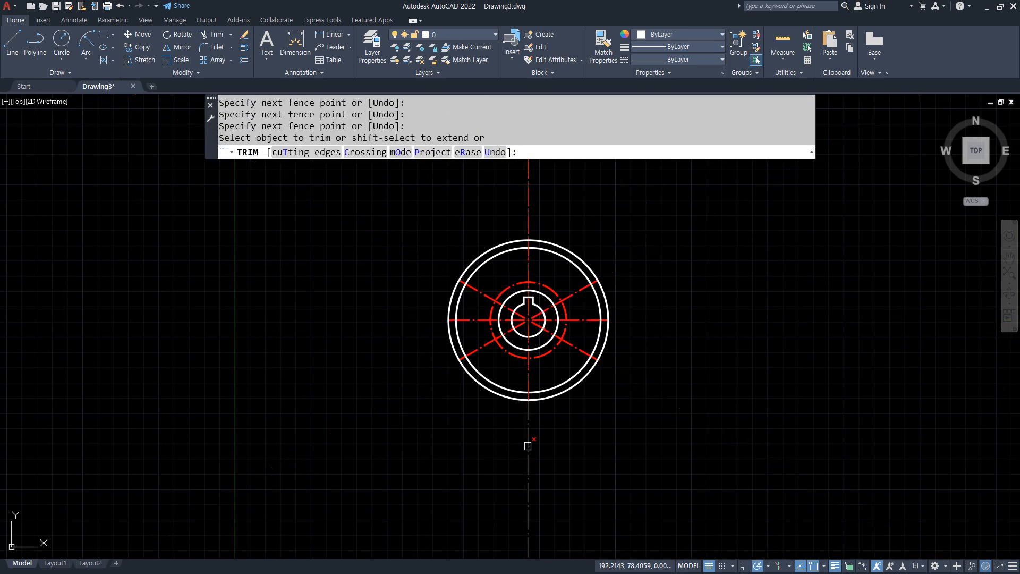
{"action": "left_click", "coordinate": [527, 447]}
{"action": "left_click", "coordinate": [530, 215]}
{"action": "key", "text": "Return"}
Erase the outermost boundary circle, keeping the diameter 95 circle and the shortened centerlines.
{"action": "left_click", "coordinate": [549, 241]}
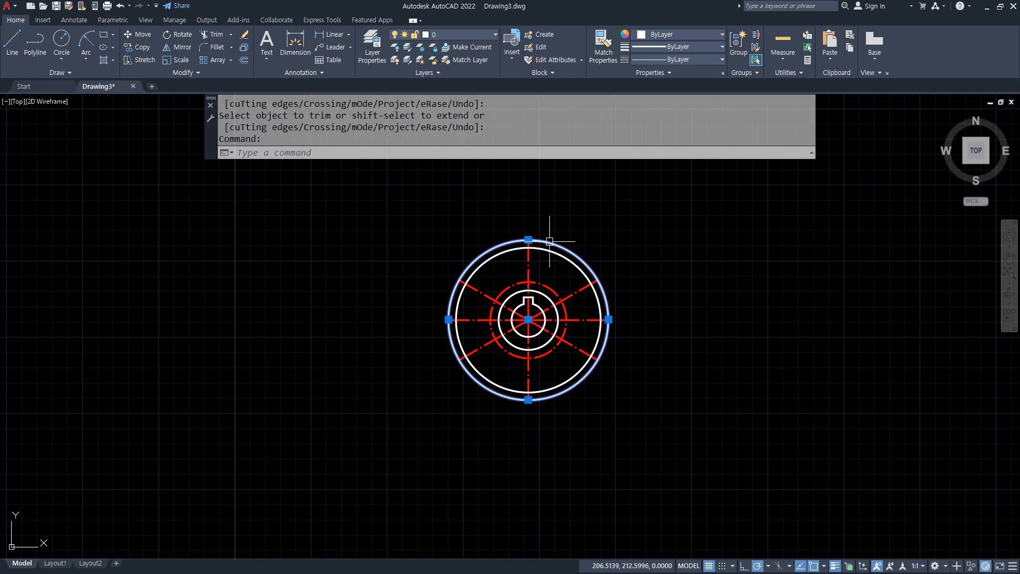
{"action": "type", "text": "e"}
{"action": "key", "text": "Return"}
{"action": "scroll", "coordinate": [558, 319], "scroll_direction": "up", "scroll_amount": 4}
{"action": "middle_click_drag", "start_coordinate": [564, 314], "coordinate": [565, 342]}
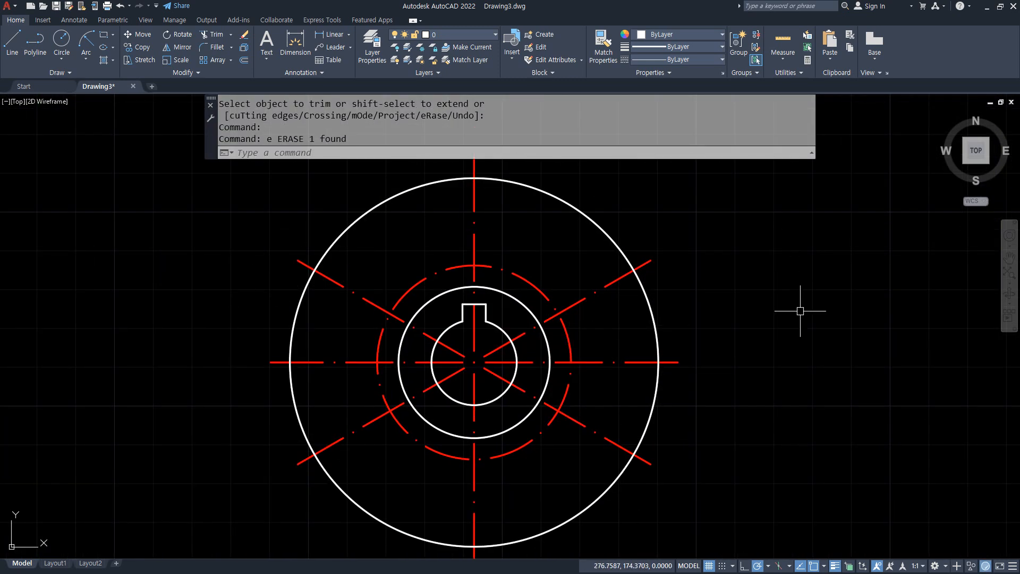
Draw a circle of diameter 7 where the vertical centerline crosses the top of the pitch circle.
{"action": "middle_click_drag", "start_coordinate": [534, 272], "coordinate": [462, 319]}
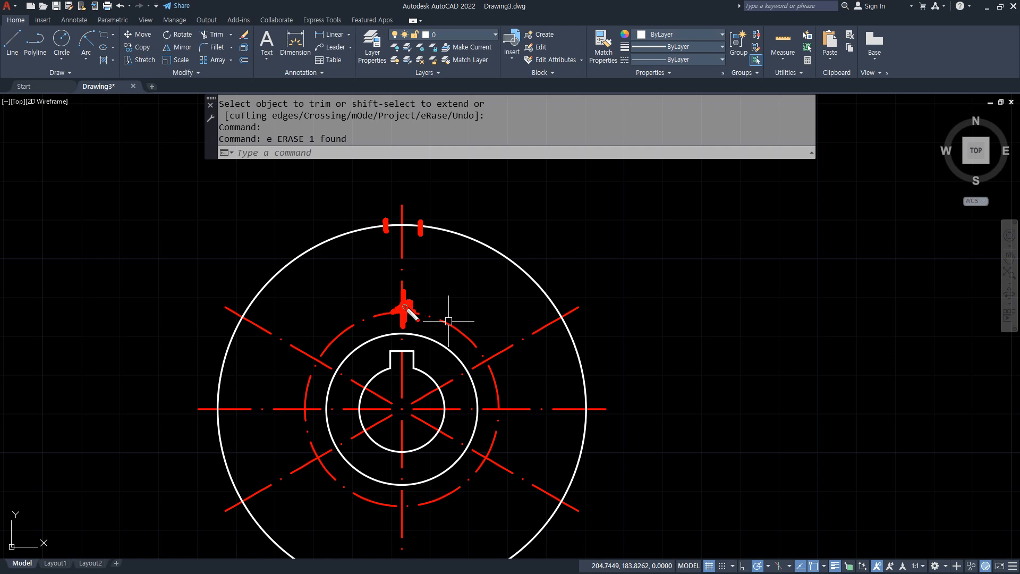
{"action": "scroll", "coordinate": [405, 308], "scroll_direction": "up", "scroll_amount": 3}
{"action": "type", "text": "c"}
{"action": "key", "text": "Return"}
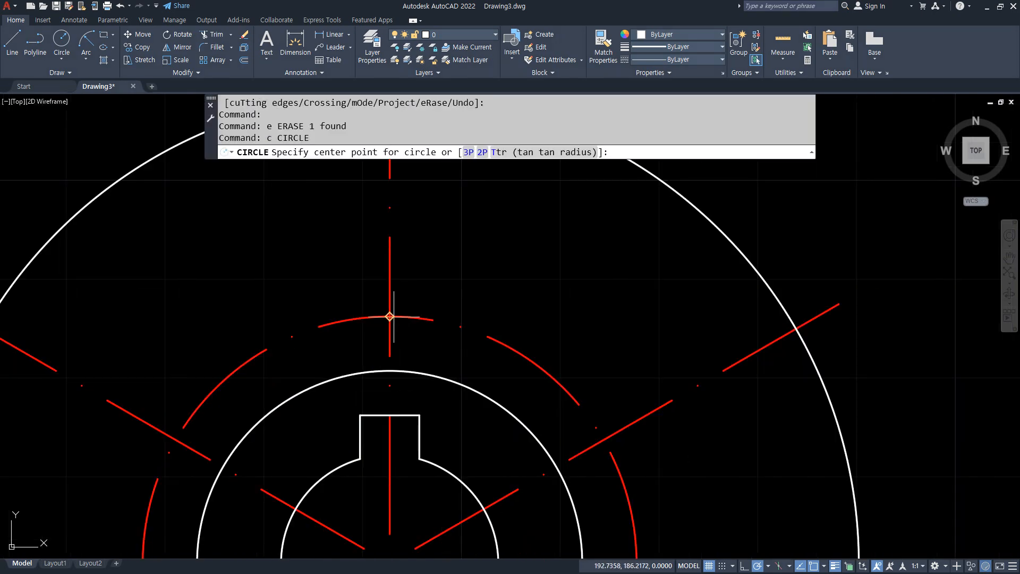
{"action": "left_click", "coordinate": [394, 317]}
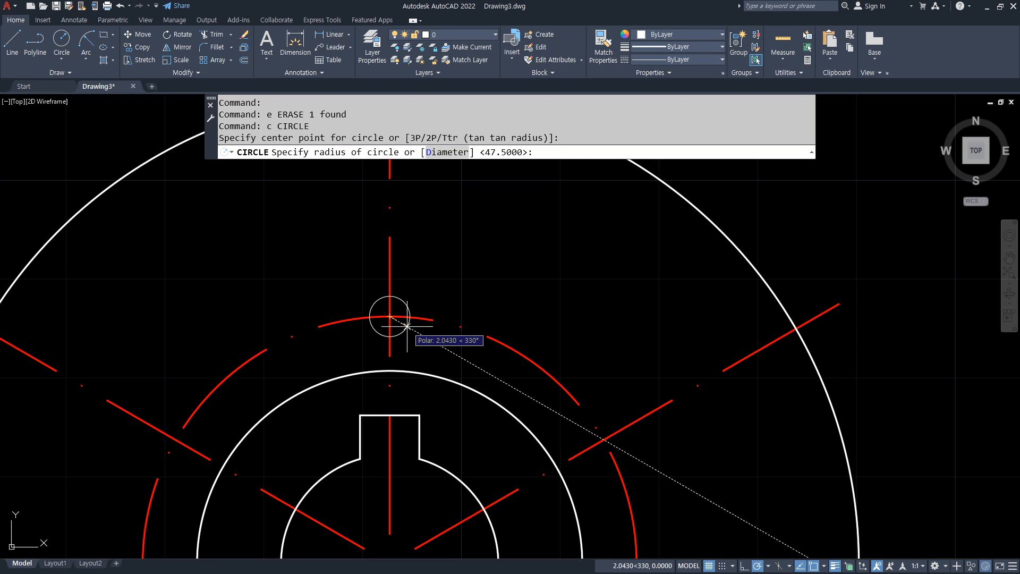
{"action": "type", "text": "d"}
{"action": "key", "text": "Return"}
{"action": "type", "text": "7"}
{"action": "key", "text": "Return"}
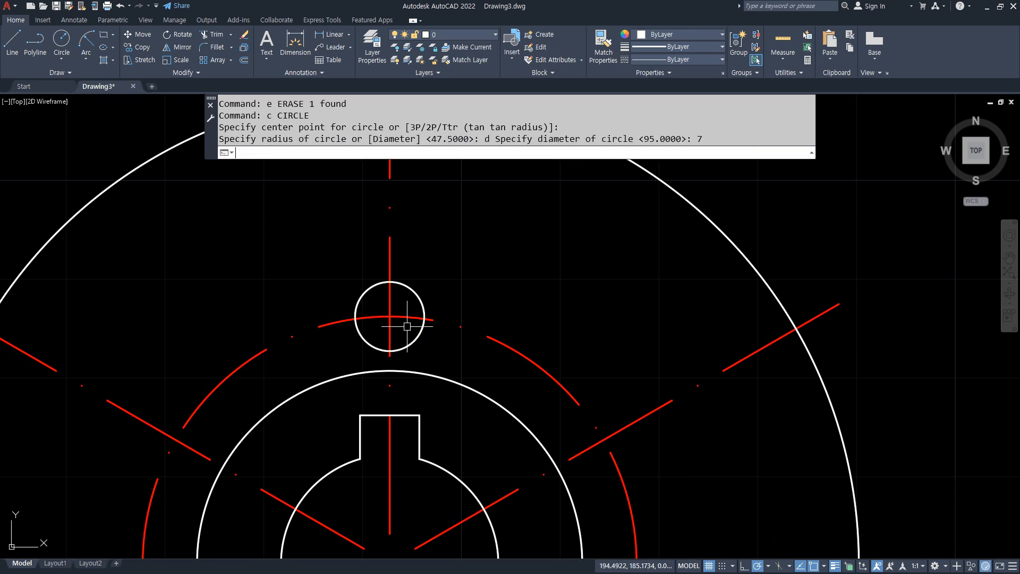
Draw five more circles of radius 3.5 at the remaining crossings of the diagonal and vertical centerlines with the pitch circle.
{"action": "scroll", "coordinate": [443, 374], "scroll_direction": "down", "scroll_amount": 2}
{"action": "middle_click_drag", "start_coordinate": [536, 398], "coordinate": [528, 328]}
{"action": "key", "text": "Return"}
{"action": "left_click", "coordinate": [535, 346]}
{"action": "key", "text": "Return"}
{"action": "middle_click_drag", "start_coordinate": [558, 418], "coordinate": [553, 311]}
{"action": "key", "text": "Return"}
{"action": "left_click", "coordinate": [529, 393]}
{"action": "key", "text": "Return"}
{"action": "key", "text": "Return"}
{"action": "left_click", "coordinate": [395, 470]}
{"action": "key", "text": "Return"}
{"action": "left_click", "coordinate": [259, 395]}
{"action": "key", "text": "Return"}
{"action": "key", "text": "Return"}
{"action": "left_click", "coordinate": [261, 238]}
{"action": "key", "text": "Return"}
{"action": "scroll", "coordinate": [262, 238], "scroll_direction": "down", "scroll_amount": 2}
{"action": "middle_click_drag", "start_coordinate": [358, 165], "coordinate": [358, 280]}
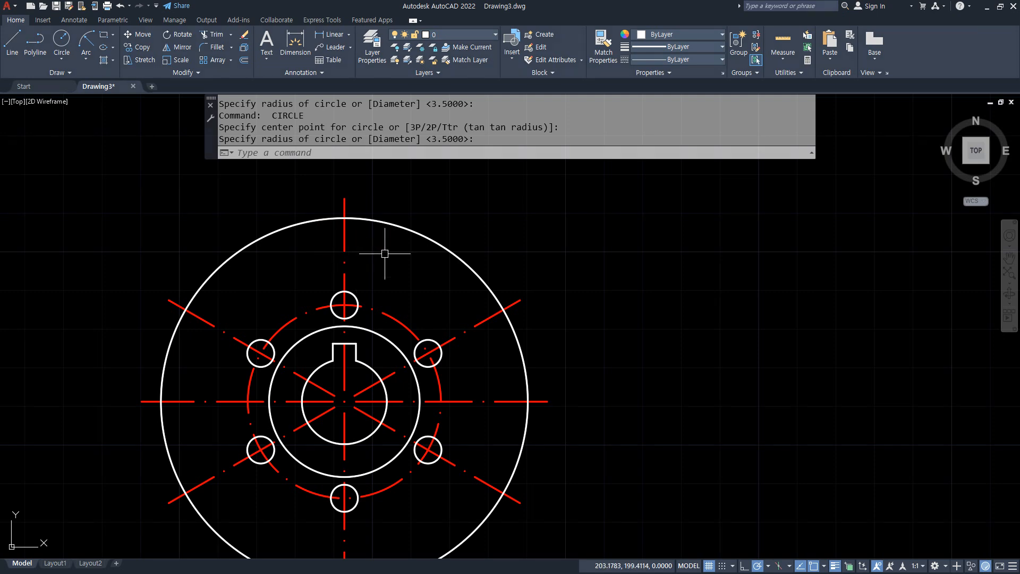
Offset the vertical centerline by 3.5 to both sides.
{"action": "type", "text": "o"}
{"action": "key", "text": "Return"}
{"action": "type", "text": "3.5"}
{"action": "key", "text": "Return"}
{"action": "left_click", "coordinate": [344, 263]}
{"action": "left_click", "coordinate": [375, 262]}
{"action": "left_click", "coordinate": [341, 259]}
{"action": "left_click", "coordinate": [314, 258]}
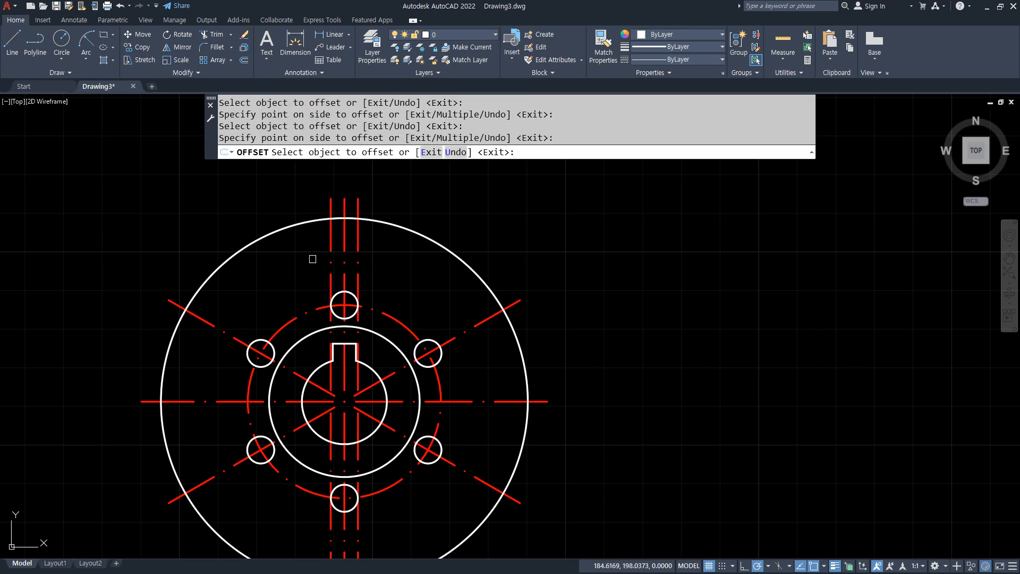
Offset both diagonal centerlines by 3.5 to either side for the remaining slot edges.
{"action": "left_click", "coordinate": [228, 330]}
{"action": "left_click", "coordinate": [221, 325]}
{"action": "left_click", "coordinate": [509, 306]}
{"action": "left_click", "coordinate": [472, 312]}
{"action": "left_click", "coordinate": [481, 321]}
{"action": "left_click", "coordinate": [490, 355]}
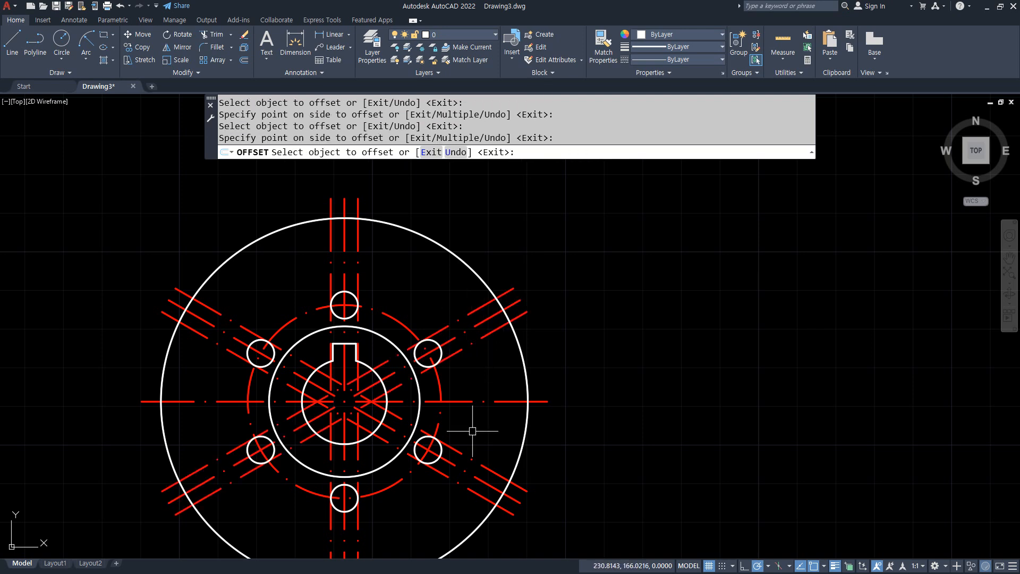
{"action": "key", "text": "Return"}
{"action": "mouse_move", "coordinate": [445, 431]}
{"action": "left_mouse_down"}
{"action": "mouse_move", "coordinate": [346, 532]}
{"action": "mouse_move", "coordinate": [461, 471]}
{"action": "left_mouse_up"}
{"action": "key", "text": "Escape"}
Match the outer circle's properties onto the six offset slot edges, leaving the middle centerlines as they are.
{"action": "middle_click_drag", "start_coordinate": [291, 325], "coordinate": [303, 282]}
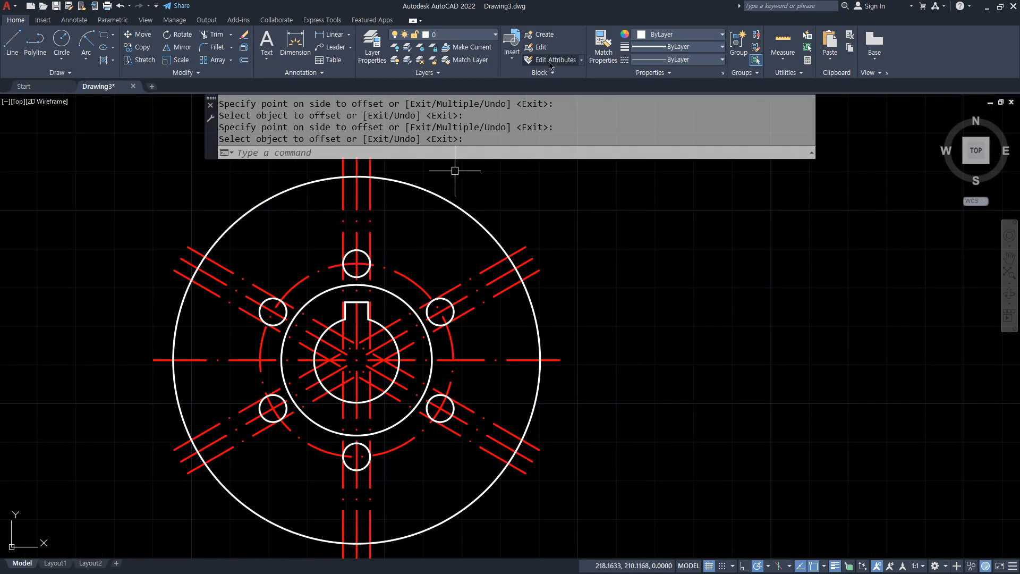
{"action": "left_click", "coordinate": [603, 47]}
{"action": "left_click", "coordinate": [420, 189]}
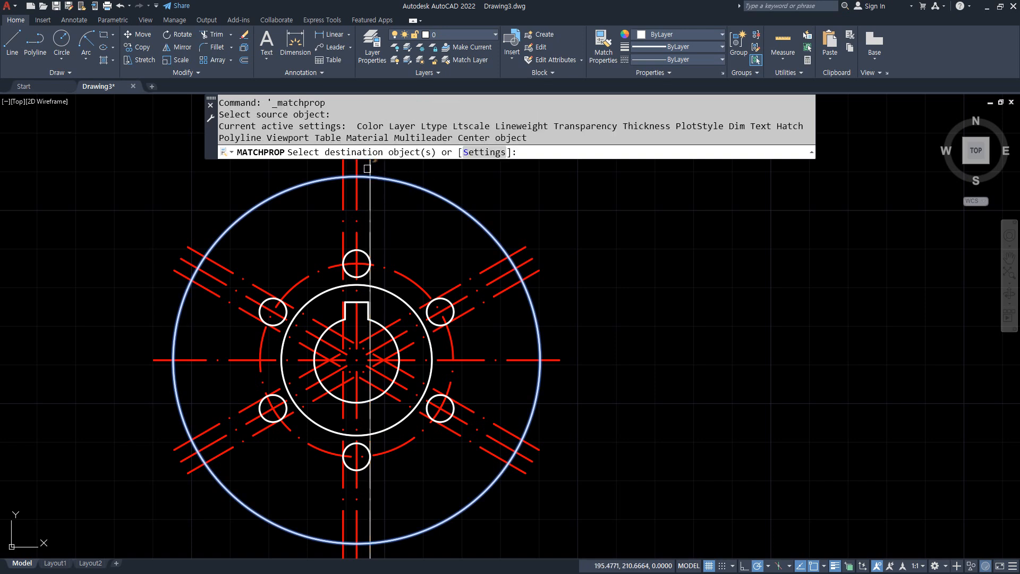
{"action": "left_click", "coordinate": [371, 169]}
{"action": "left_click", "coordinate": [341, 163]}
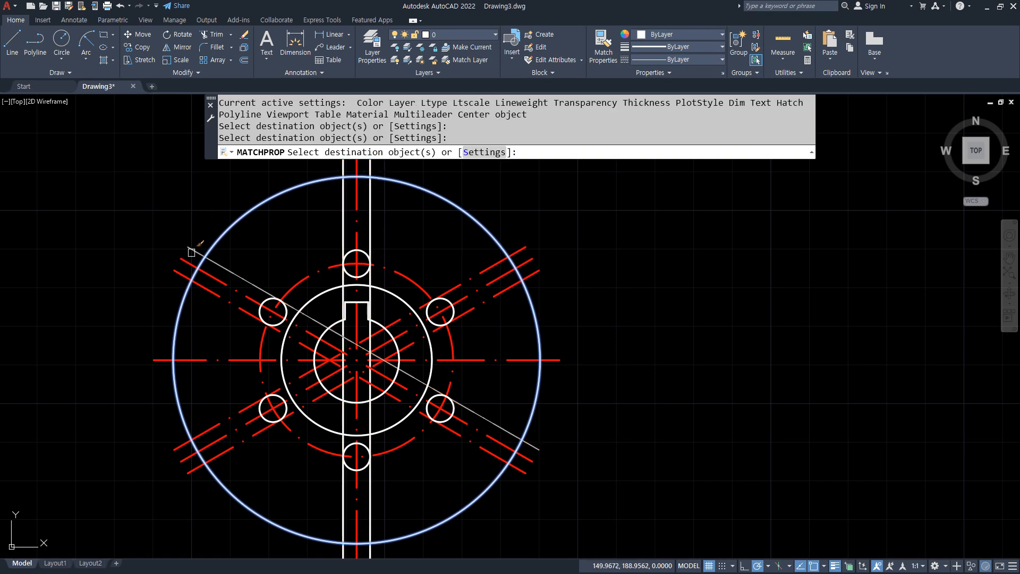
{"action": "left_click", "coordinate": [193, 251]}
{"action": "left_click", "coordinate": [197, 282]}
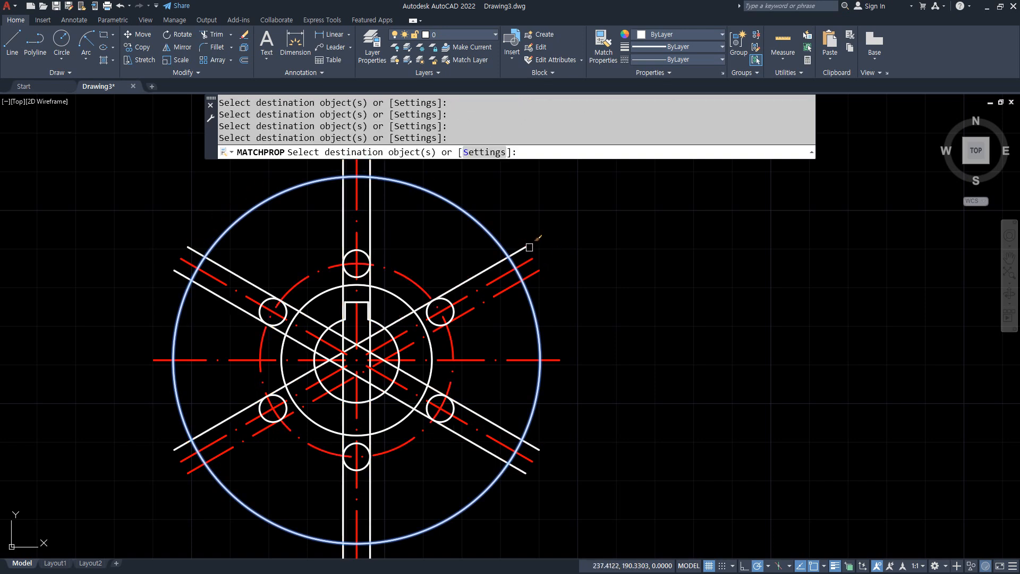
{"action": "left_click", "coordinate": [544, 261]}
{"action": "left_click", "coordinate": [426, 269]}
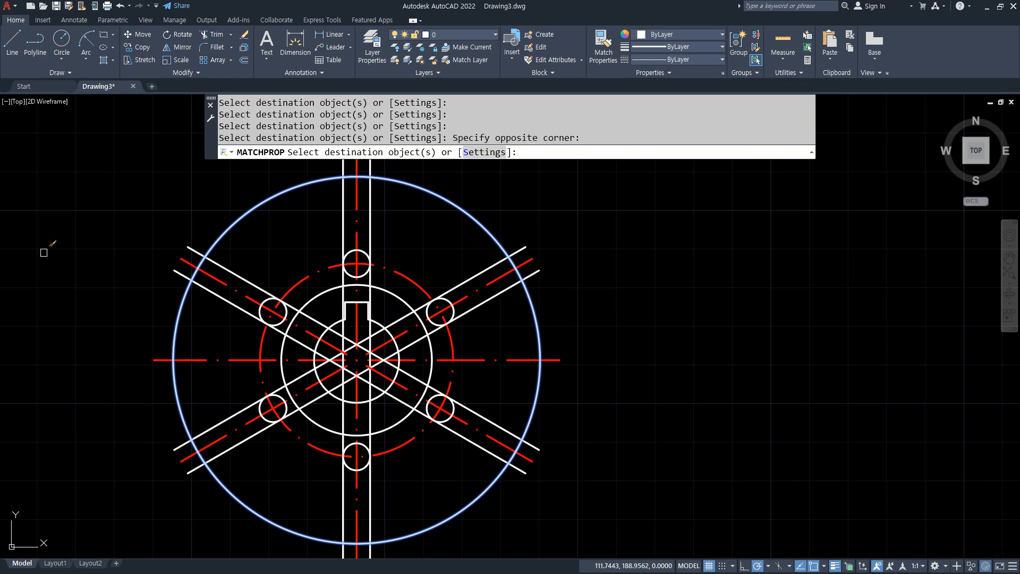
Check the rim dimension beside the slot in the reference drawing and offset all six slot edges outward by 5.
{"action": "left_click_drag", "start_coordinate": [0, 136], "coordinate": [440, 137]}
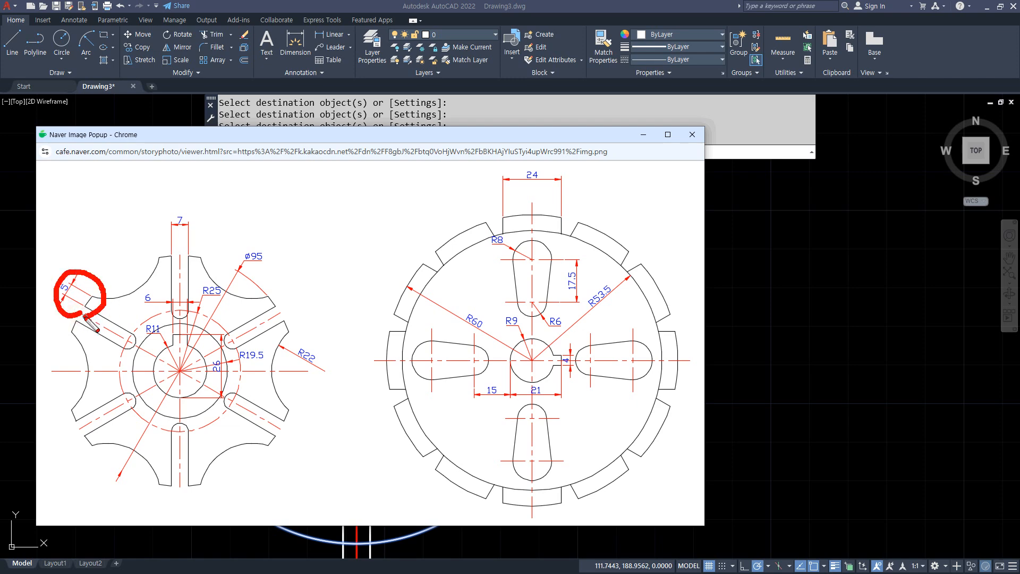
{"action": "left_click_drag", "start_coordinate": [449, 136], "coordinate": [0, 137]}
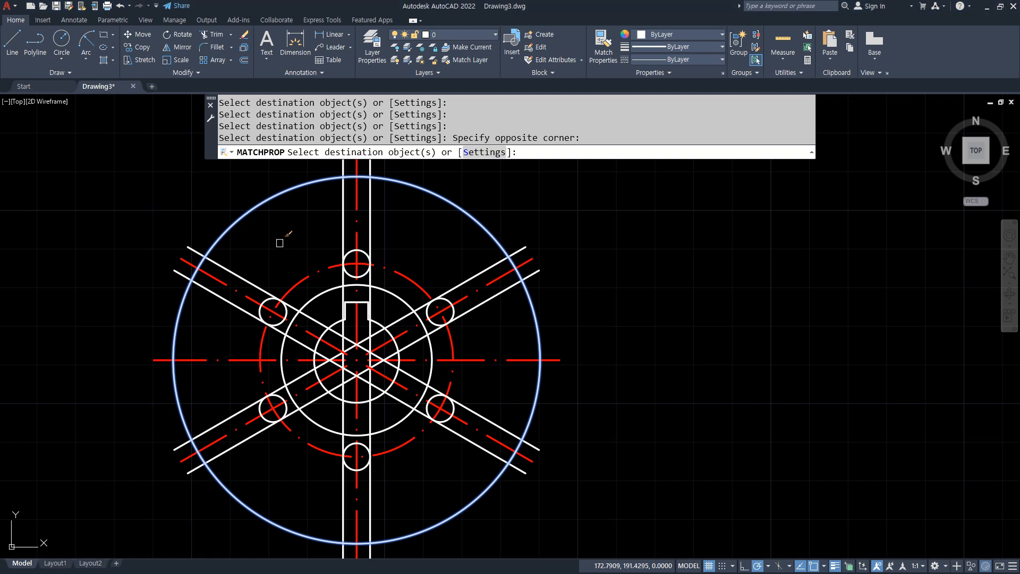
{"action": "key", "text": "Escape"}
{"action": "type", "text": "o"}
{"action": "key", "text": "Return"}
{"action": "type", "text": "5"}
{"action": "key", "text": "Return"}
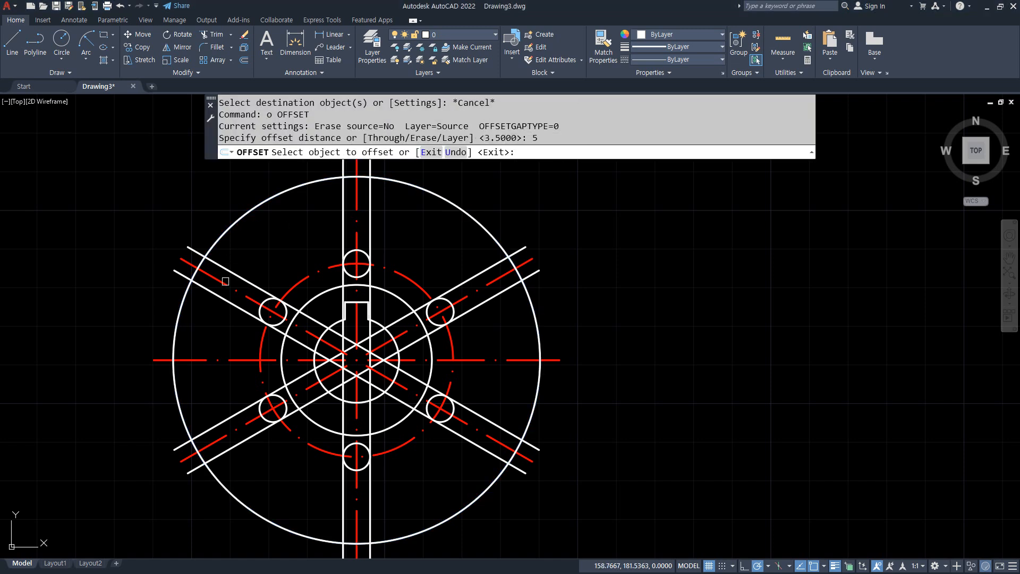
{"action": "left_click", "coordinate": [215, 293]}
{"action": "left_click", "coordinate": [212, 305]}
{"action": "left_click", "coordinate": [213, 261]}
{"action": "left_click", "coordinate": [330, 222]}
{"action": "left_click", "coordinate": [340, 210]}
{"action": "left_click", "coordinate": [318, 213]}
{"action": "left_click", "coordinate": [370, 215]}
{"action": "left_click", "coordinate": [401, 218]}
{"action": "left_click", "coordinate": [469, 278]}
{"action": "left_click", "coordinate": [463, 249]}
{"action": "left_click", "coordinate": [500, 298]}
{"action": "left_click", "coordinate": [505, 330]}
{"action": "key", "text": "Return"}
Trim the outer circle's arcs between the spokes, keeping only the short arcs across the six spoke ends.
{"action": "middle_click_drag", "start_coordinate": [693, 382], "coordinate": [699, 400]}
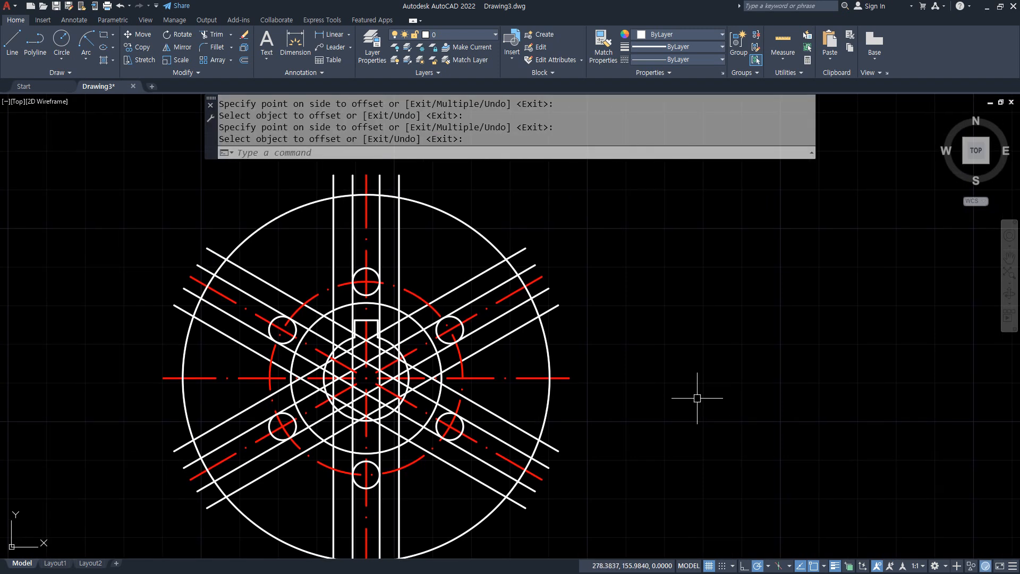
{"action": "middle_click_drag", "start_coordinate": [697, 398], "coordinate": [697, 380]}
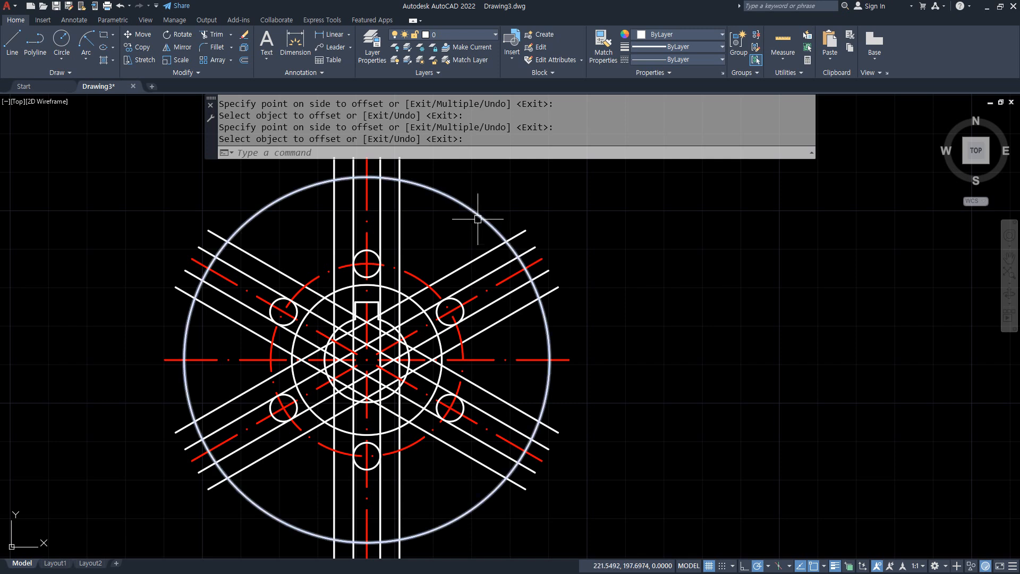
{"action": "type", "text": "tr"}
{"action": "key", "text": "Return"}
{"action": "left_click", "coordinate": [473, 209]}
{"action": "left_click", "coordinate": [545, 321]}
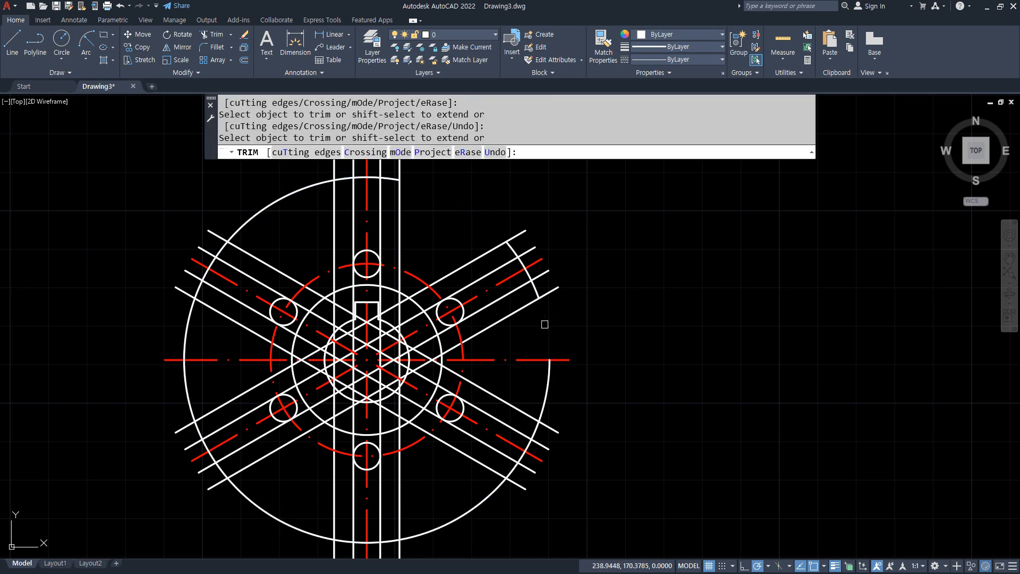
{"action": "left_click", "coordinate": [552, 377]}
{"action": "left_click", "coordinate": [278, 510]}
{"action": "left_click", "coordinate": [186, 396]}
{"action": "left_click", "coordinate": [185, 334]}
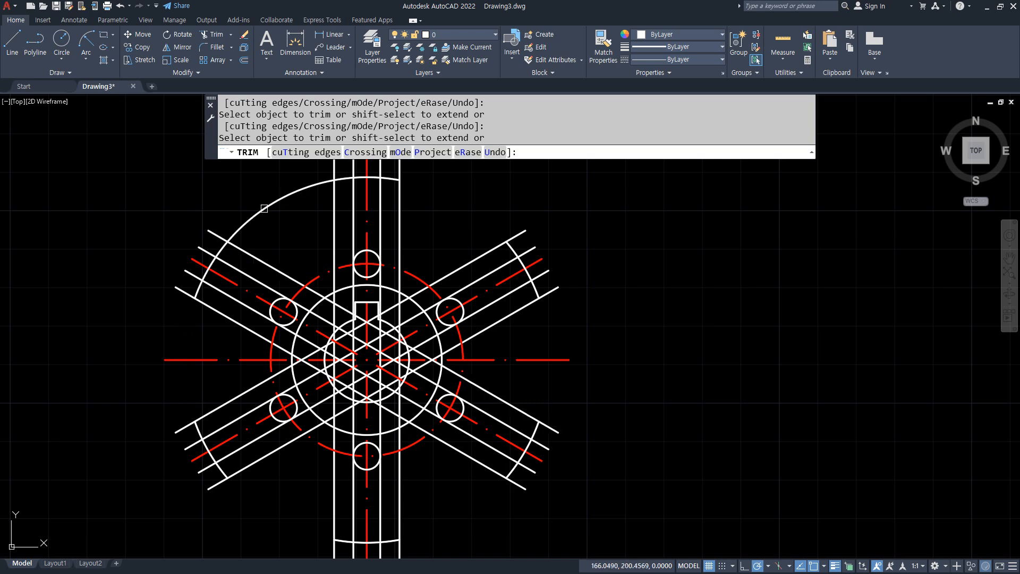
{"action": "key", "text": "Return"}
Delete the six outermost lines offset from the slot edges, keeping the slot edges and end arcs.
{"action": "left_click", "coordinate": [251, 254]}
{"action": "key", "text": "Delete"}
{"action": "left_click", "coordinate": [335, 206]}
{"action": "key", "text": "Delete"}
{"action": "left_click", "coordinate": [399, 213]}
{"action": "key", "text": "Delete"}
{"action": "left_click", "coordinate": [465, 265]}
{"action": "key", "text": "Delete"}
{"action": "left_click", "coordinate": [523, 312]}
{"action": "key", "text": "Delete"}
{"action": "left_click", "coordinate": [228, 319]}
{"action": "key", "text": "Delete"}
Trim the upper-left slot's circle to its inner half, removing the rim arc across the slot and the edge ends beyond it.
{"action": "middle_click_drag", "start_coordinate": [253, 313], "coordinate": [229, 351]}
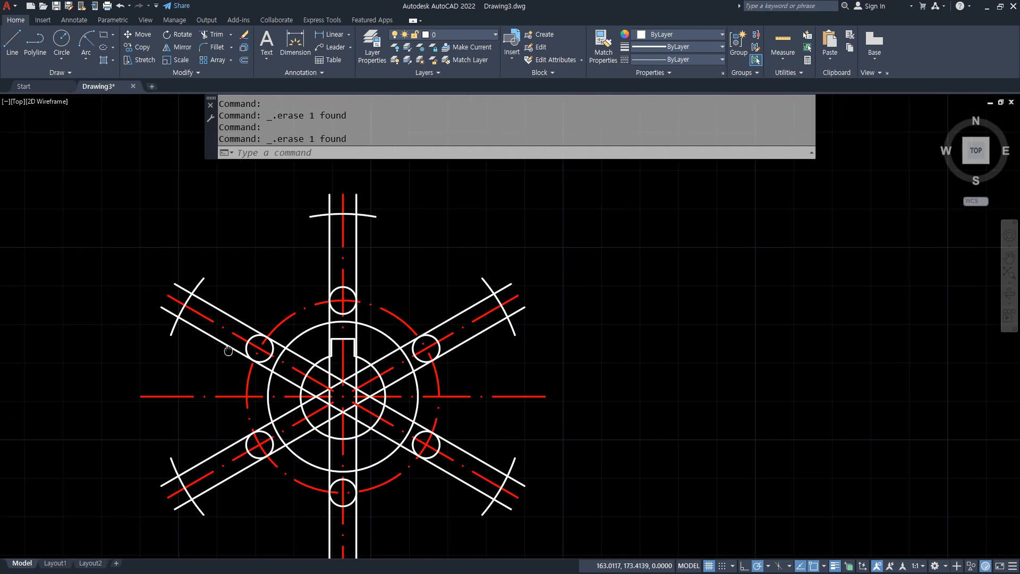
{"action": "scroll", "coordinate": [228, 346], "scroll_direction": "up", "scroll_amount": 4}
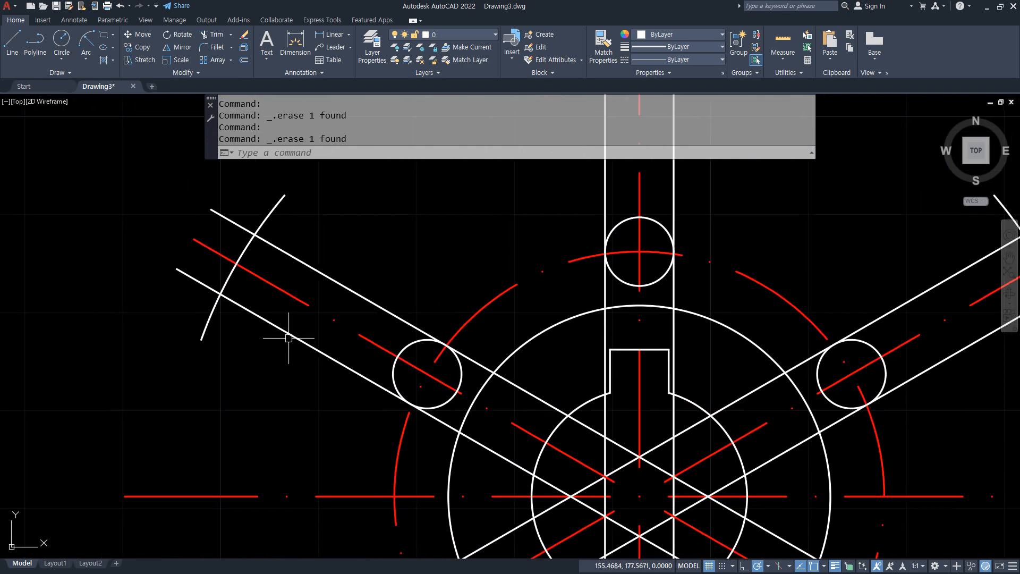
{"action": "middle_click_drag", "start_coordinate": [366, 359], "coordinate": [378, 369]}
{"action": "type", "text": "tr"}
{"action": "key", "text": "Return"}
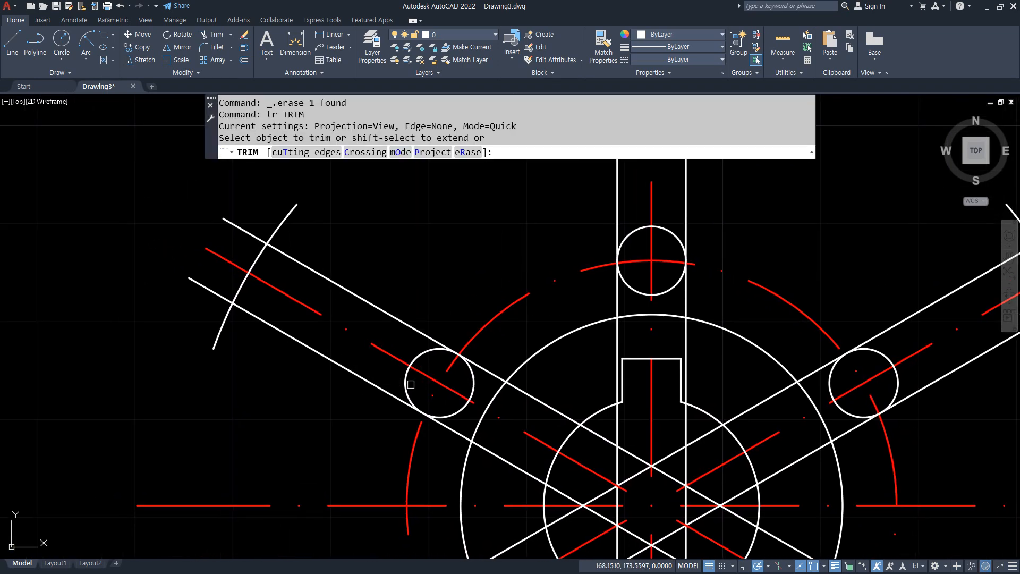
{"action": "key", "text": "Return"}
{"action": "left_click", "coordinate": [416, 384]}
{"action": "left_click", "coordinate": [229, 281]}
{"action": "left_click", "coordinate": [178, 309]}
{"action": "key", "text": "Return"}
{"action": "type", "text": "f"}
{"action": "key", "text": "Return"}
{"action": "left_click", "coordinate": [435, 363]}
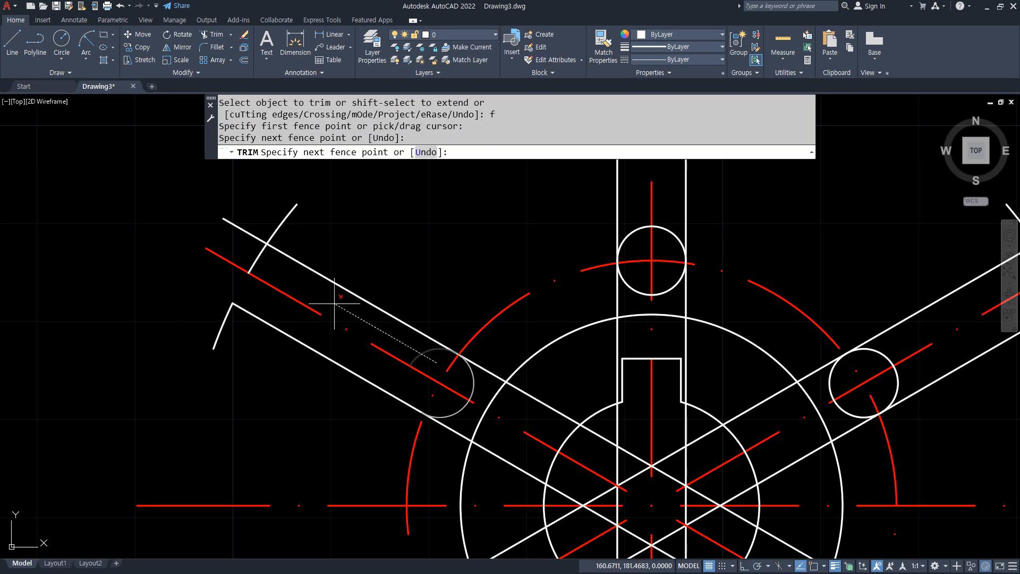
{"action": "left_click", "coordinate": [240, 255]}
{"action": "left_click", "coordinate": [239, 218]}
{"action": "key", "text": "Return"}
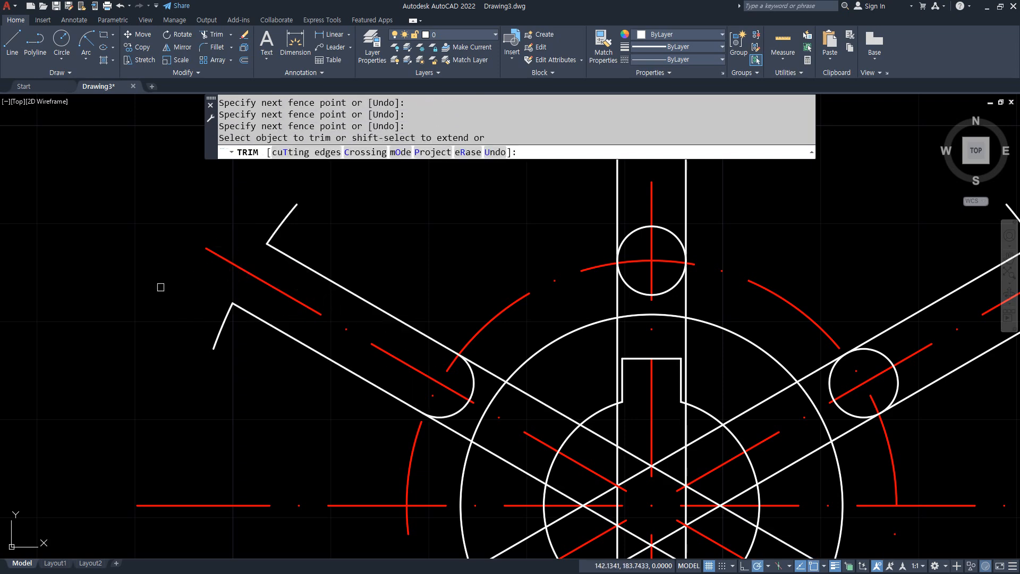
{"action": "middle_click_drag", "start_coordinate": [312, 320], "coordinate": [120, 201]}
{"action": "scroll", "coordinate": [331, 270], "scroll_direction": "down", "scroll_amount": 2}
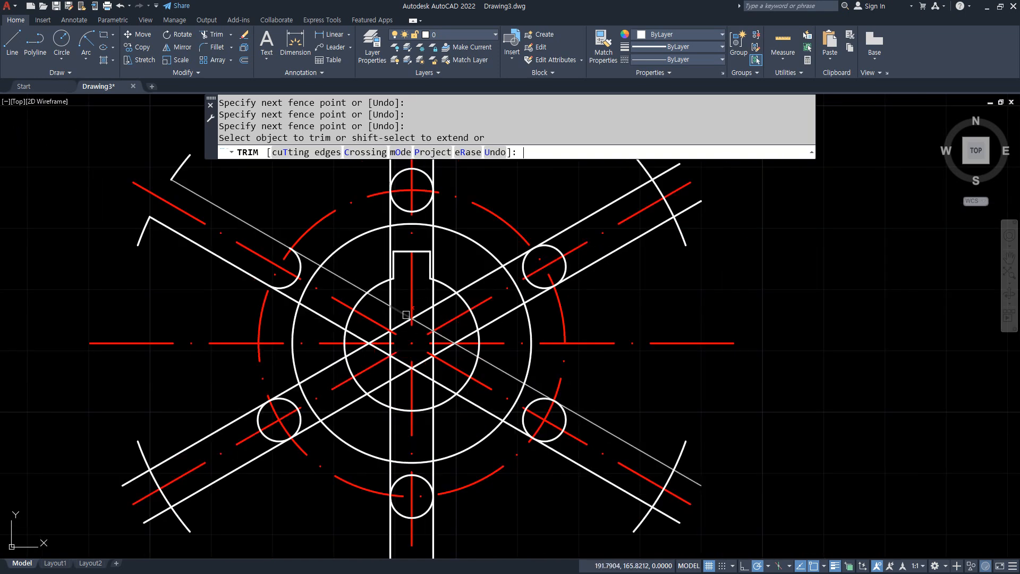
{"action": "key", "text": "Return"}
Trim the slot edges crossing the hub, using the upper-left end arc and the five remaining slot circles as cutting edges.
{"action": "middle_click_drag", "start_coordinate": [454, 223], "coordinate": [441, 230]}
{"action": "mouse_move", "coordinate": [424, 250]}
{"action": "left_mouse_down"}
{"action": "mouse_move", "coordinate": [326, 281]}
{"action": "mouse_move", "coordinate": [468, 288]}
{"action": "left_mouse_up"}
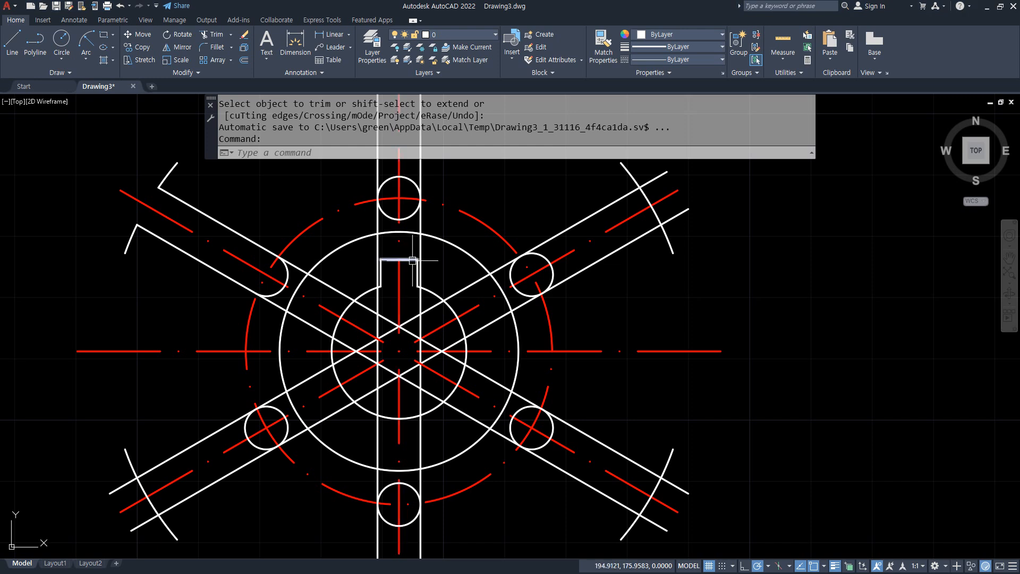
{"action": "type", "text": "tr"}
{"action": "key", "text": "Return"}
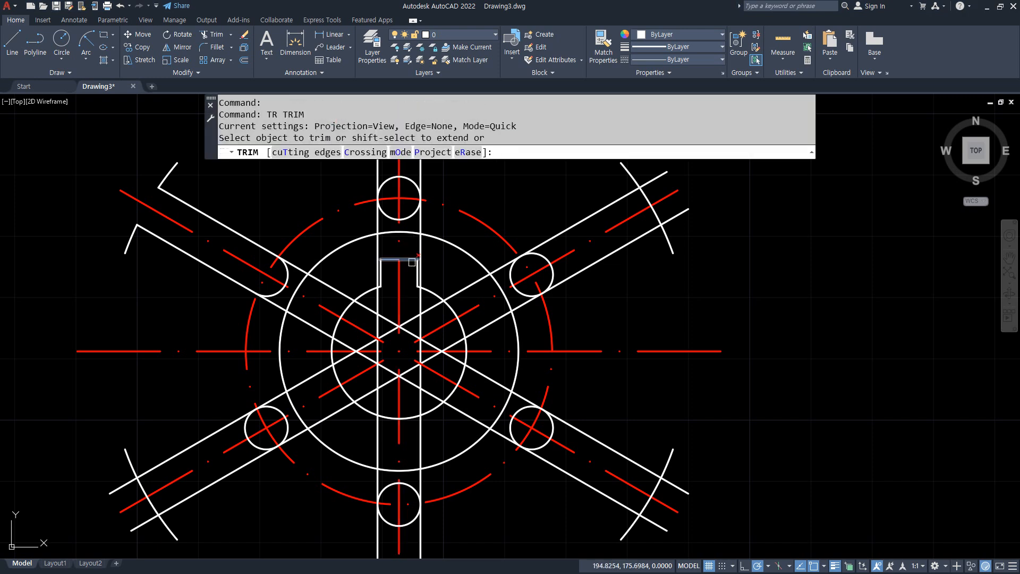
{"action": "left_click", "coordinate": [307, 153]}
{"action": "left_click", "coordinate": [283, 267]}
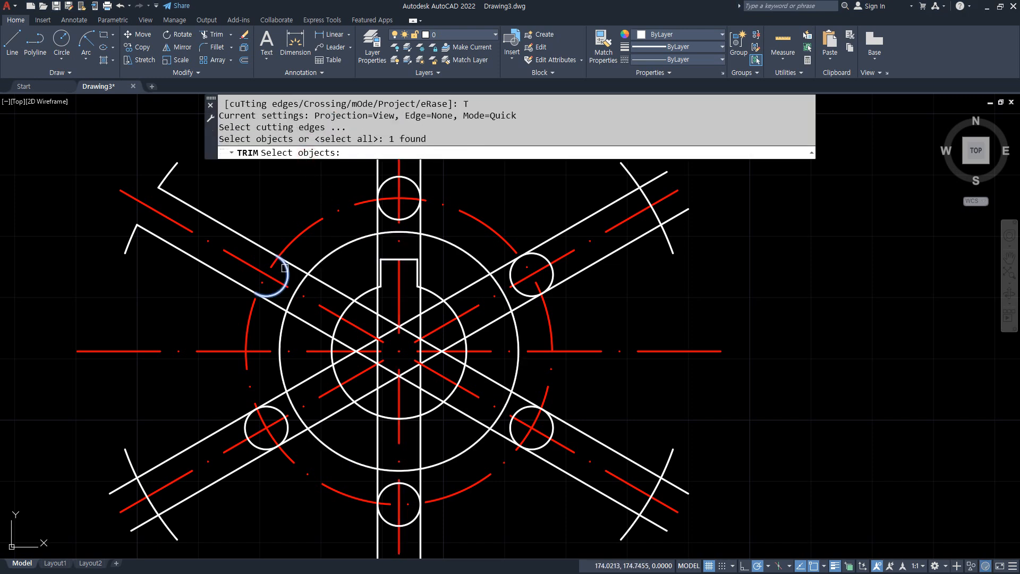
{"action": "left_click", "coordinate": [391, 214]}
{"action": "left_click", "coordinate": [511, 273]}
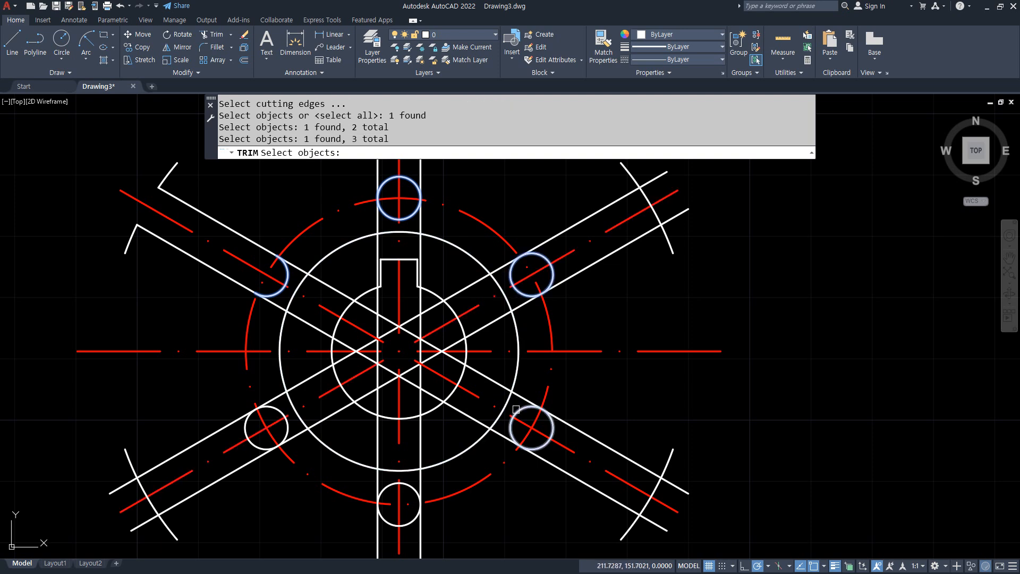
{"action": "left_click", "coordinate": [511, 421]}
{"action": "left_click", "coordinate": [410, 486]}
{"action": "left_click", "coordinate": [290, 431]}
{"action": "key", "text": "Return"}
{"action": "left_click", "coordinate": [335, 287]}
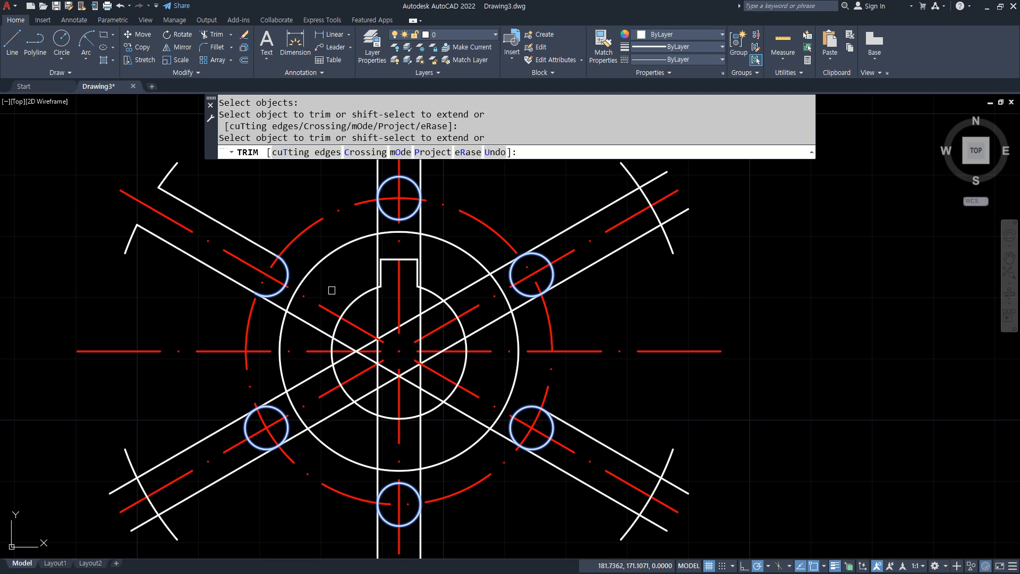
{"action": "left_click", "coordinate": [309, 322]}
{"action": "left_click", "coordinate": [378, 249]}
{"action": "left_click", "coordinate": [420, 243]}
{"action": "left_click", "coordinate": [469, 283]}
{"action": "left_click", "coordinate": [493, 324]}
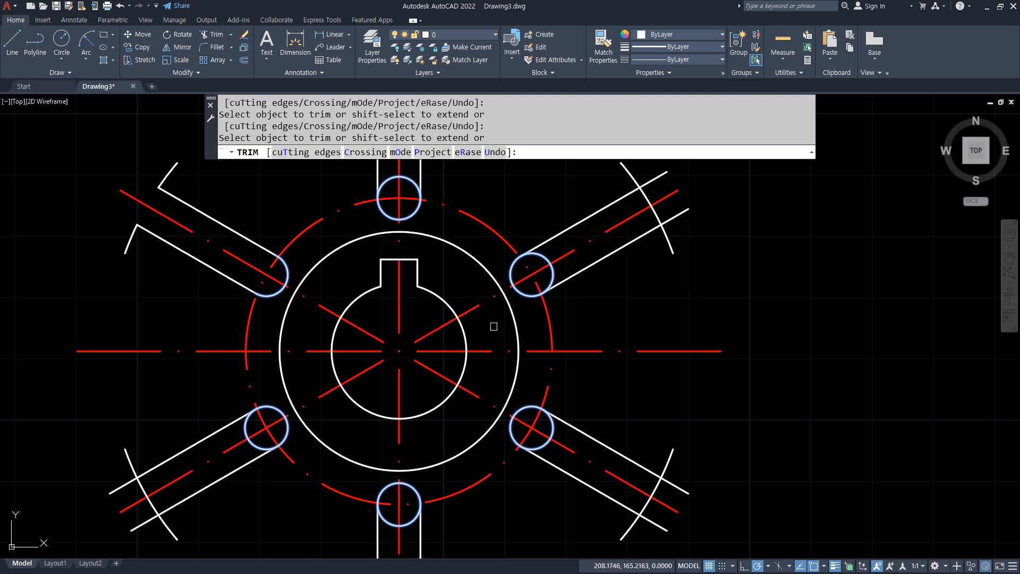
{"action": "key", "text": "Return"}
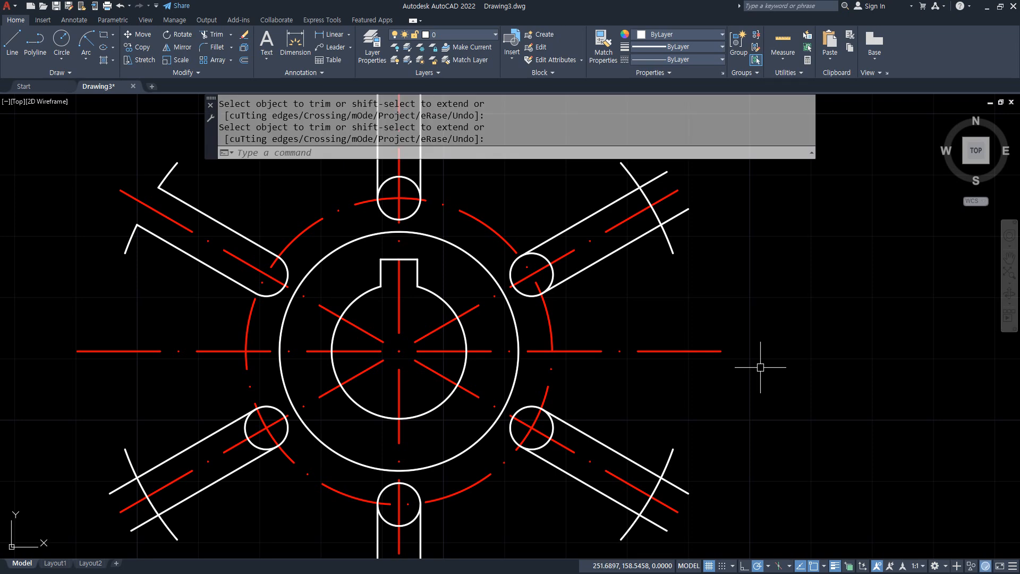
Undo the hub trim and the upper-left slot trim.
{"action": "key", "text": "Escape"}
{"action": "key", "text": "ctrl+z"}
{"action": "key", "text": "ctrl+z"}
{"action": "key", "text": "ctrl+z"}
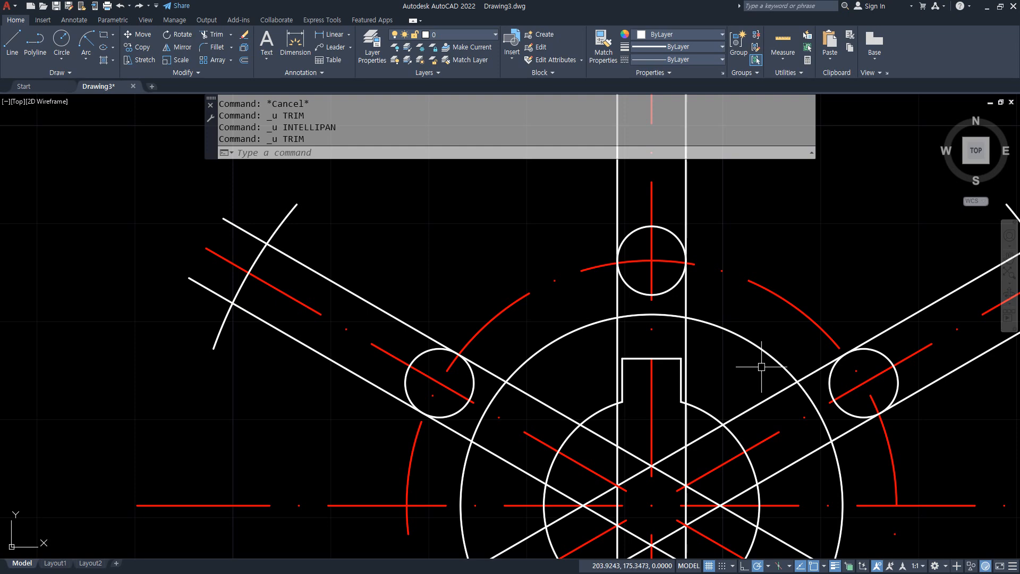
{"action": "scroll", "coordinate": [585, 318], "scroll_direction": "down", "scroll_amount": 2}
{"action": "middle_click_drag", "start_coordinate": [417, 289], "coordinate": [319, 228]}
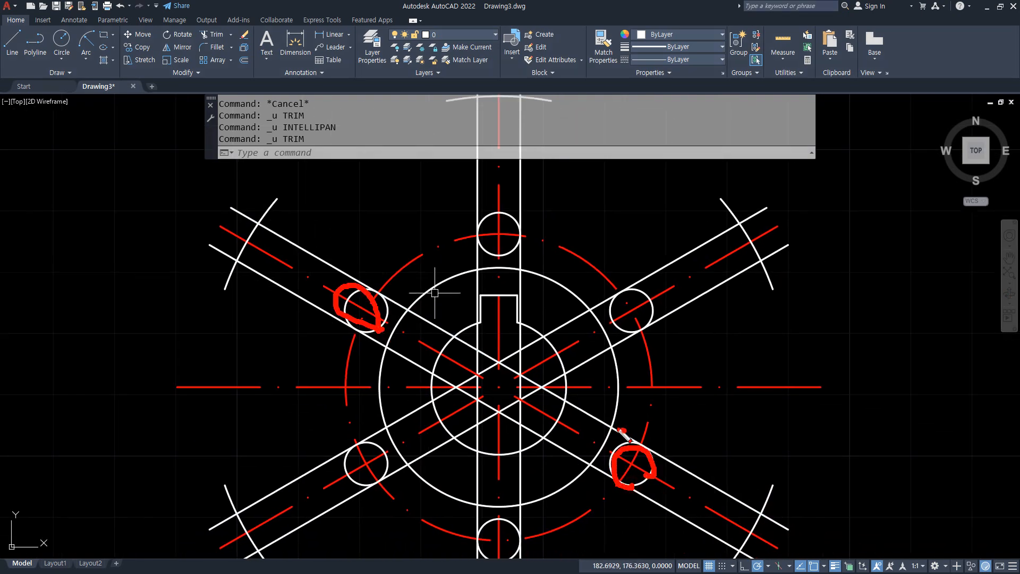
{"action": "left_click_drag", "start_coordinate": [625, 429], "coordinate": [431, 314]}
{"action": "left_click_drag", "start_coordinate": [393, 353], "coordinate": [577, 452]}
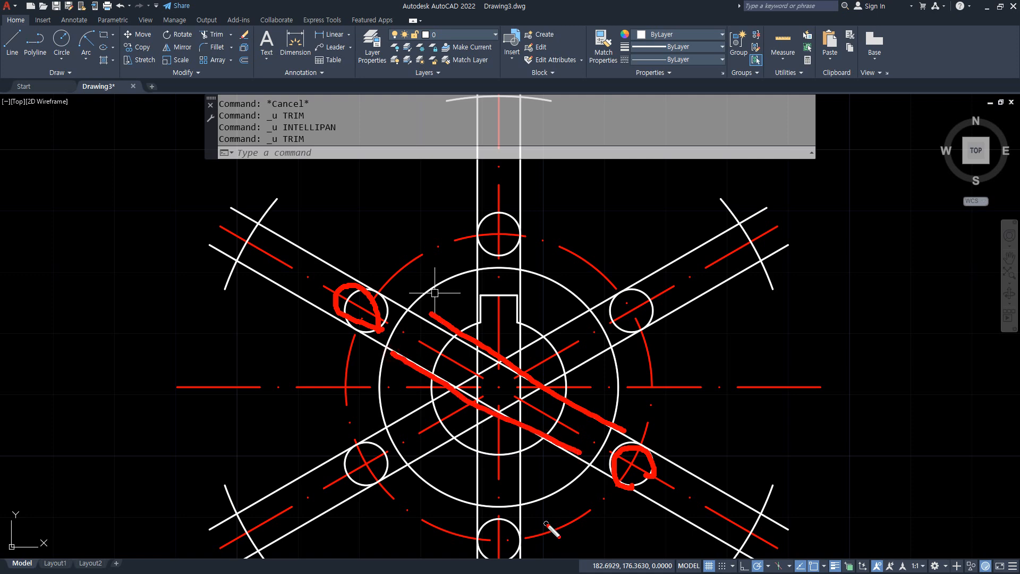
{"action": "left_click_drag", "start_coordinate": [332, 305], "coordinate": [380, 332]}
{"action": "key", "text": "Escape"}
Trim all six slot edge lines across the hub, using the six small slot circles as cutting edges.
{"action": "type", "text": "t"}
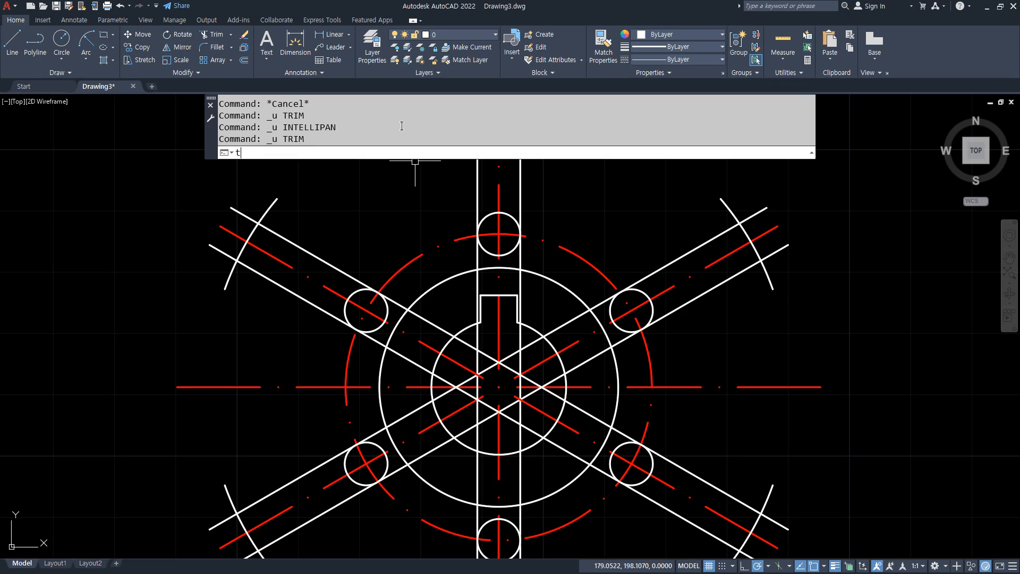
{"action": "type", "text": "r"}
{"action": "key", "text": "Return"}
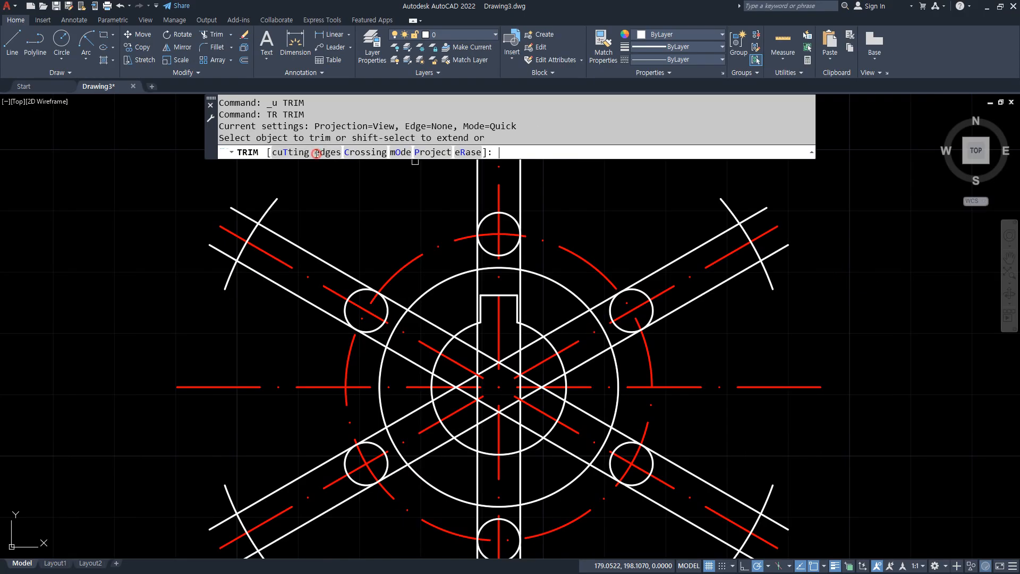
{"action": "left_click", "coordinate": [378, 159]}
{"action": "left_click", "coordinate": [346, 306]}
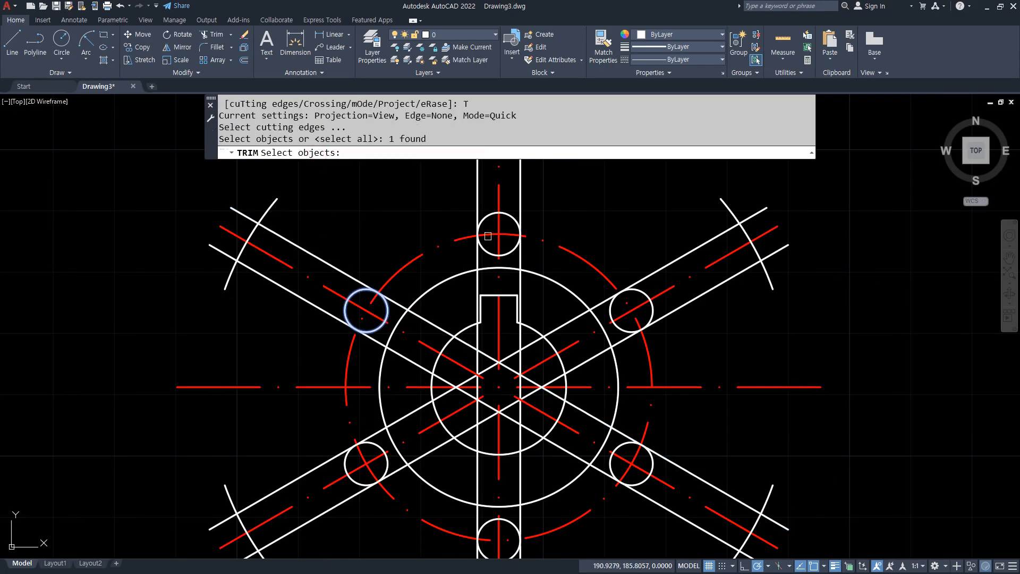
{"action": "left_click", "coordinate": [517, 243]}
{"action": "left_click", "coordinate": [650, 316]}
{"action": "middle_click_drag", "start_coordinate": [656, 456], "coordinate": [622, 371]}
{"action": "left_click", "coordinate": [618, 377]}
{"action": "left_click", "coordinate": [472, 434]}
{"action": "middle_click_drag", "start_coordinate": [232, 279], "coordinate": [172, 304]}
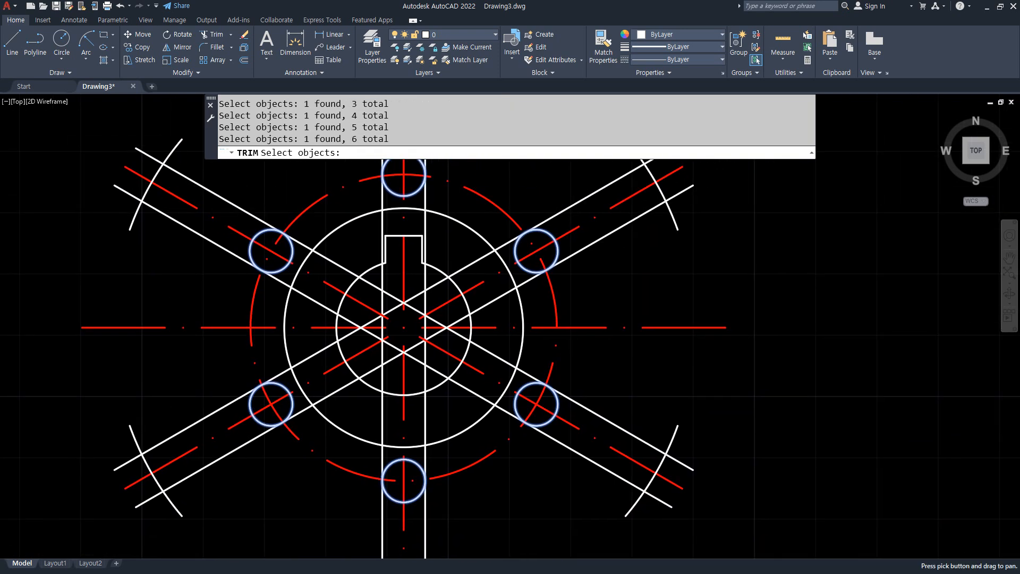
{"action": "key", "text": "Return"}
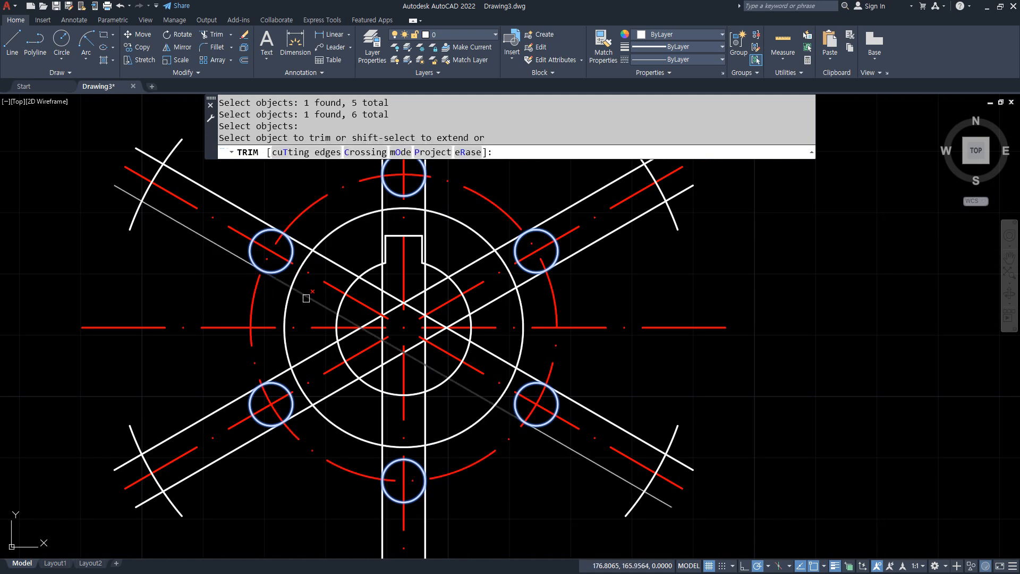
{"action": "left_click", "coordinate": [303, 295]}
{"action": "left_click", "coordinate": [336, 264]}
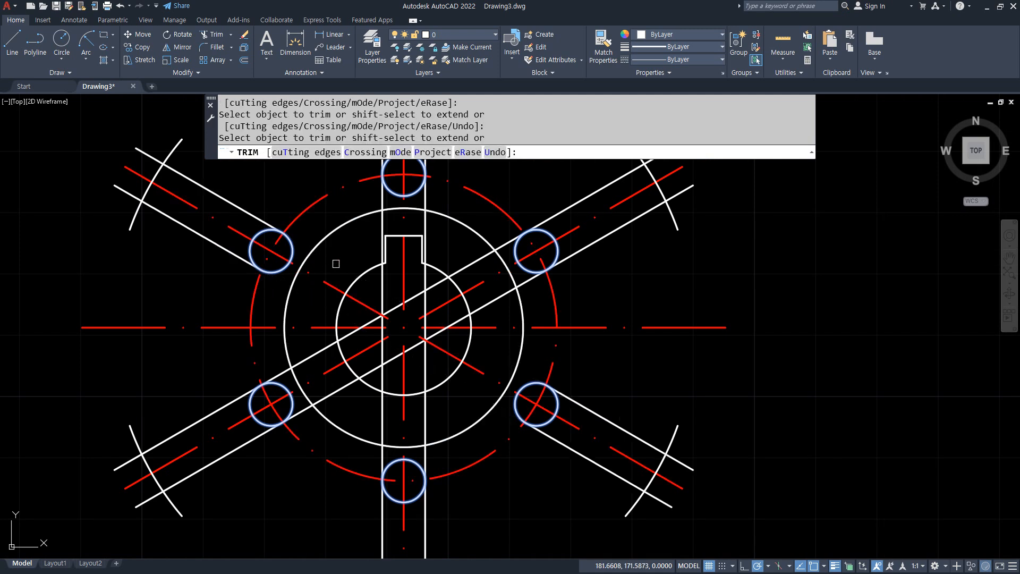
{"action": "left_click", "coordinate": [381, 220]}
{"action": "left_click", "coordinate": [425, 219]}
{"action": "left_click", "coordinate": [481, 264]}
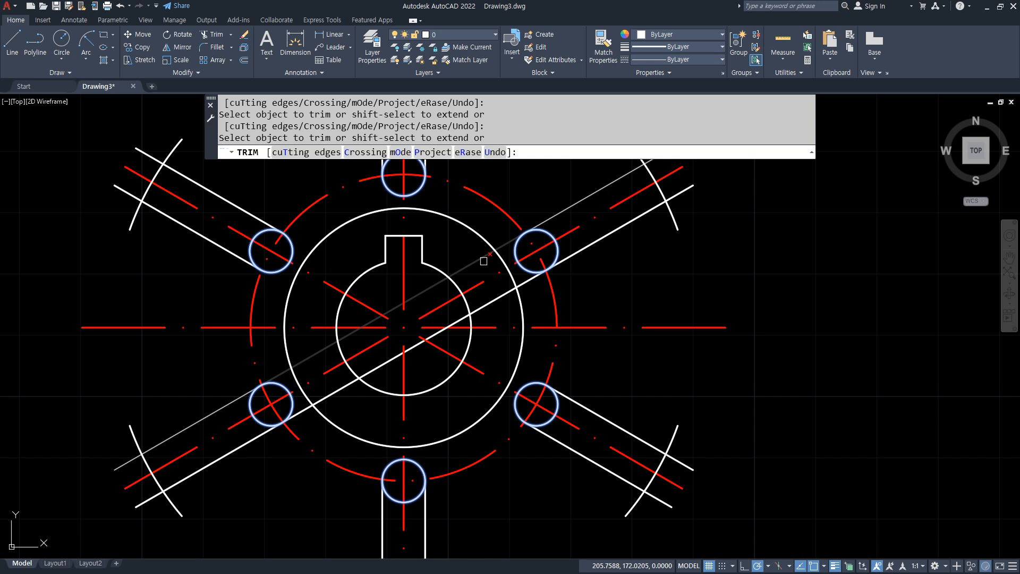
{"action": "left_click", "coordinate": [494, 290]}
{"action": "key", "text": "Return"}
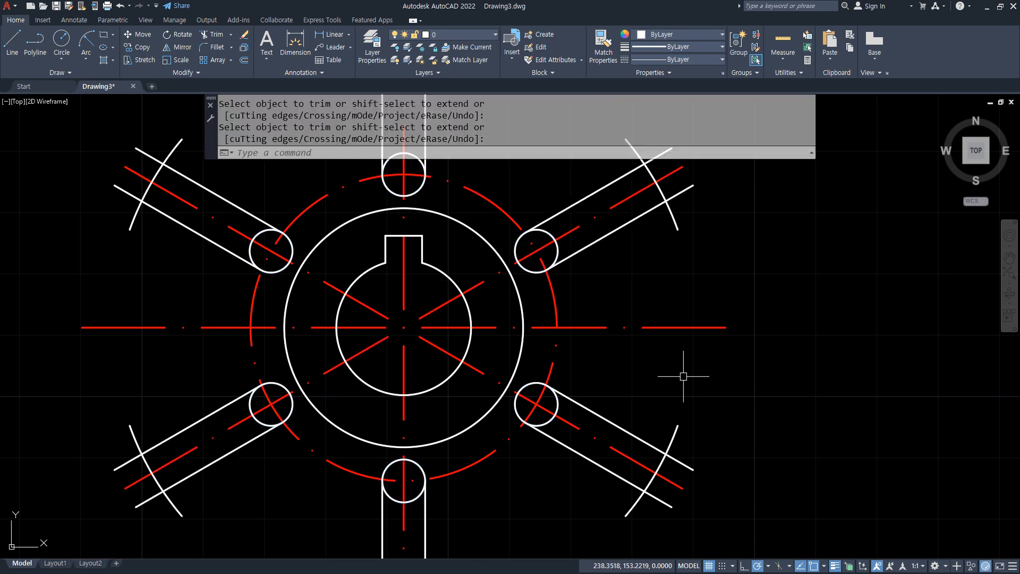
Trim the upper-left slot to an open outline, removing the circle's outer half, the rim arc across it and the overshooting edge ends.
{"action": "scroll", "coordinate": [178, 268], "scroll_direction": "up", "scroll_amount": 5}
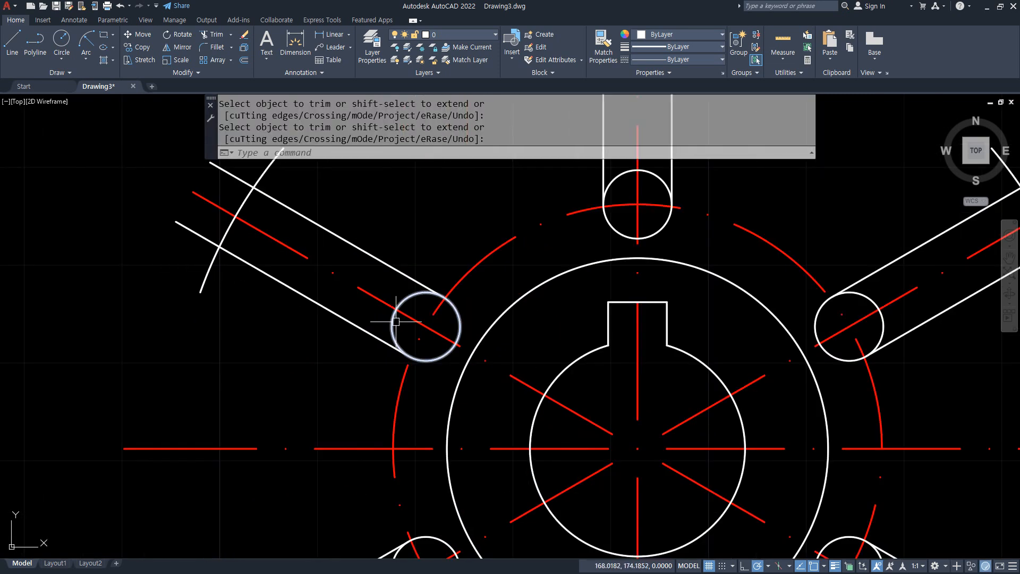
{"action": "type", "text": "tr"}
{"action": "key", "text": "Return"}
{"action": "left_click", "coordinate": [434, 374]}
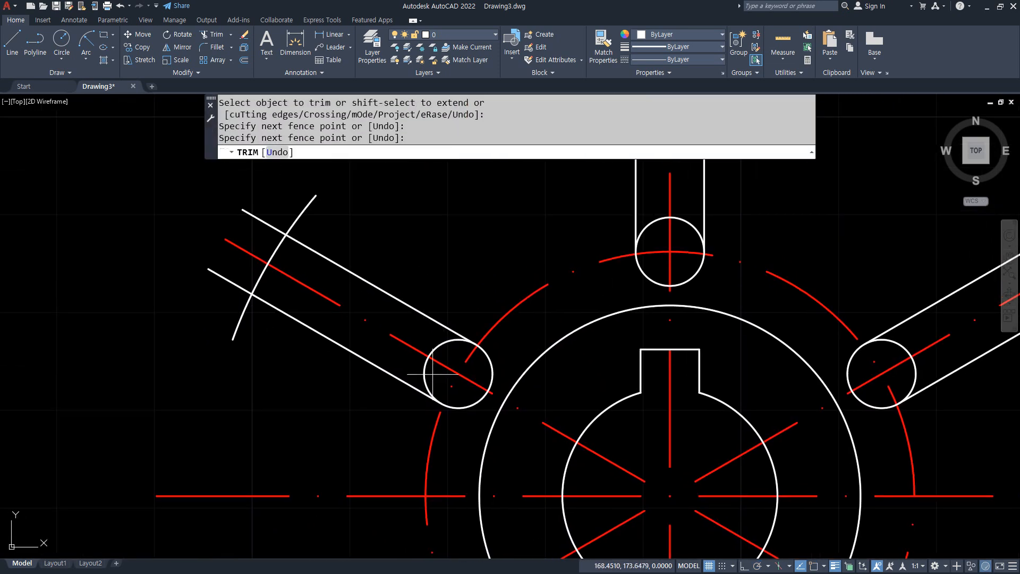
{"action": "left_click", "coordinate": [237, 271]}
{"action": "left_click", "coordinate": [227, 282]}
{"action": "left_click", "coordinate": [266, 223]}
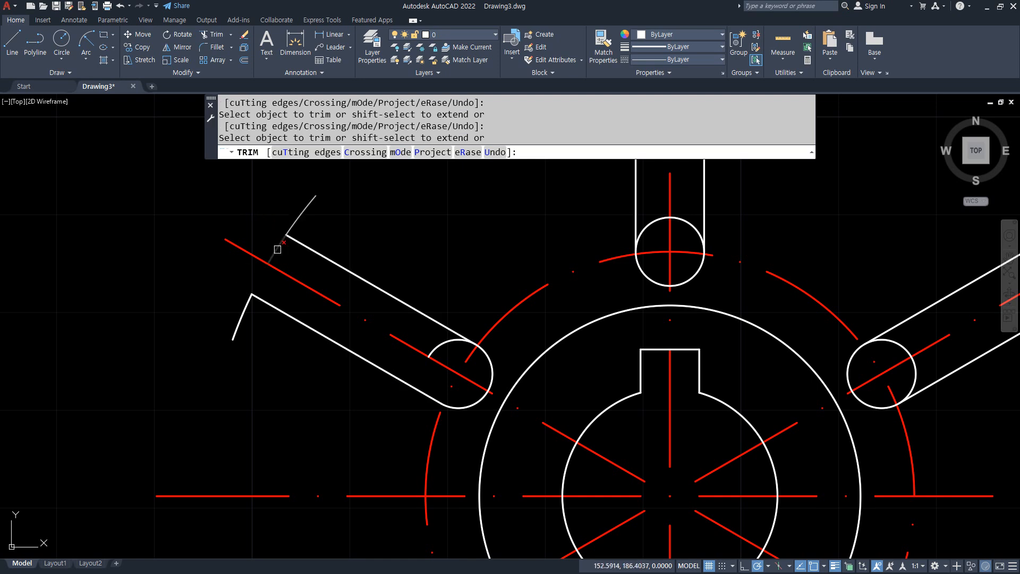
{"action": "left_click", "coordinate": [446, 344]}
Trim the top slot's circle to its lower half and clear the rim arc across the slot and the edge ends above it.
{"action": "middle_click_drag", "start_coordinate": [649, 244], "coordinate": [353, 449]}
{"action": "left_click", "coordinate": [357, 435]}
{"action": "left_click", "coordinate": [360, 222]}
{"action": "left_click", "coordinate": [298, 212]}
{"action": "left_click", "coordinate": [367, 207]}
{"action": "left_click", "coordinate": [407, 206]}
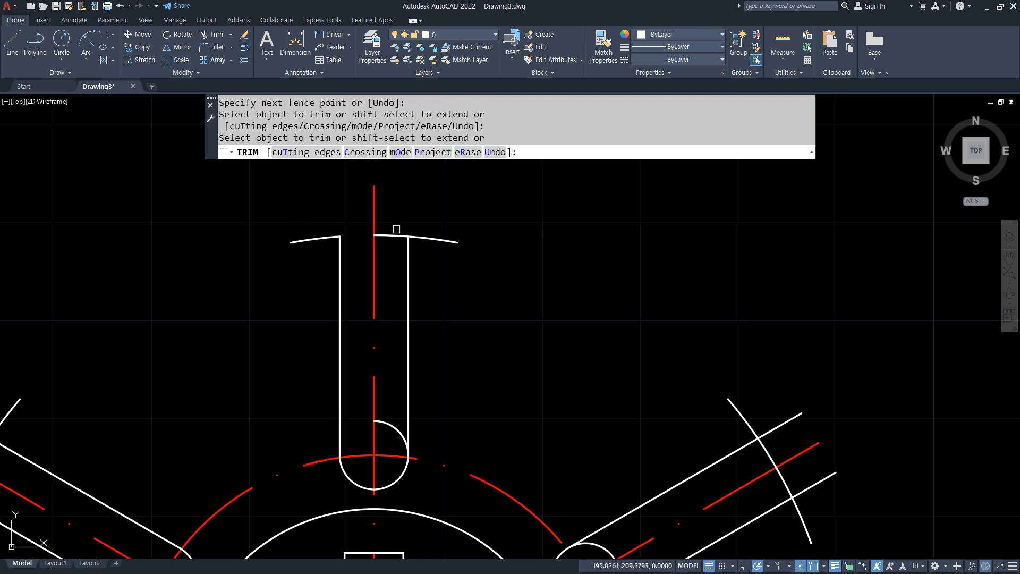
{"action": "left_click", "coordinate": [391, 235]}
Trim the upper-right slot's circle to its inner half and clear the rim arc across the slot and the protruding edge ends.
{"action": "middle_click_drag", "start_coordinate": [472, 407], "coordinate": [221, 212]}
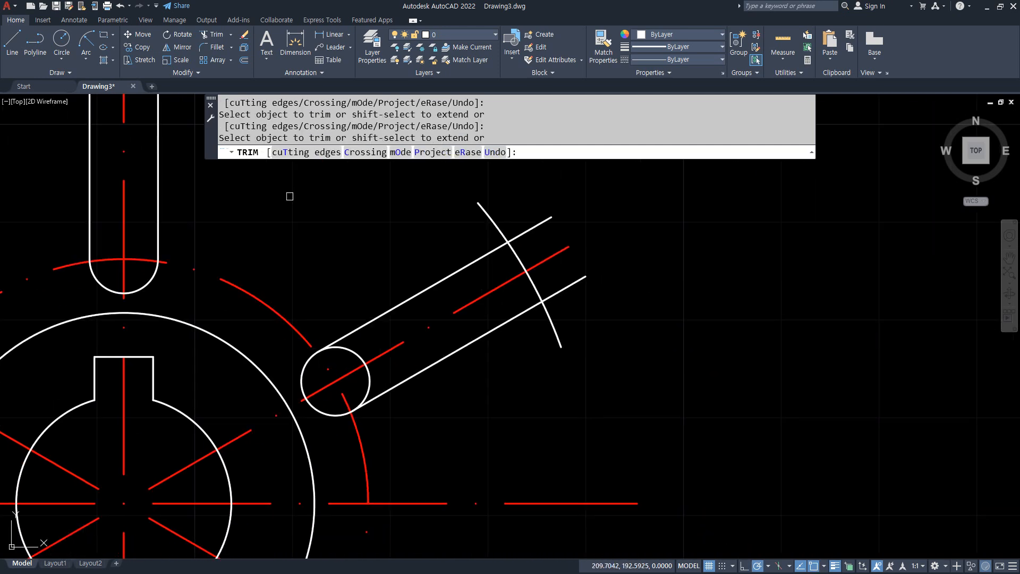
{"action": "left_click", "coordinate": [530, 253]}
{"action": "left_click", "coordinate": [343, 359]}
{"action": "key", "text": "Return"}
{"action": "left_click", "coordinate": [361, 387]}
{"action": "left_click", "coordinate": [554, 280]}
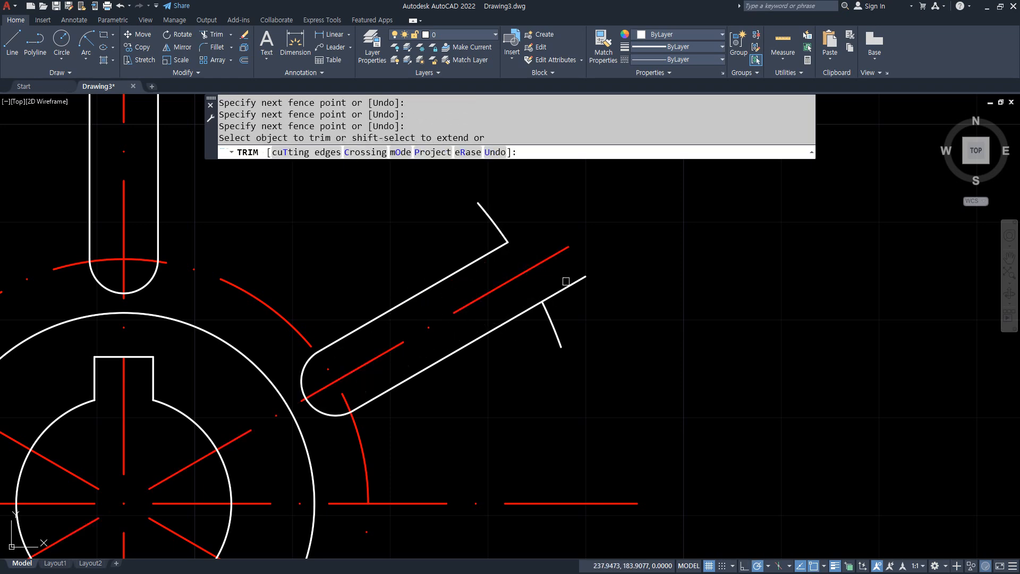
{"action": "left_click", "coordinate": [560, 291]}
Fence-trim both sides of the lower-right slot, removing the circle's outer half, the rim arc across it and the overshooting edge ends.
{"action": "middle_click_drag", "start_coordinate": [524, 459], "coordinate": [519, 218]}
{"action": "middle_click_drag", "start_coordinate": [445, 405], "coordinate": [470, 315]}
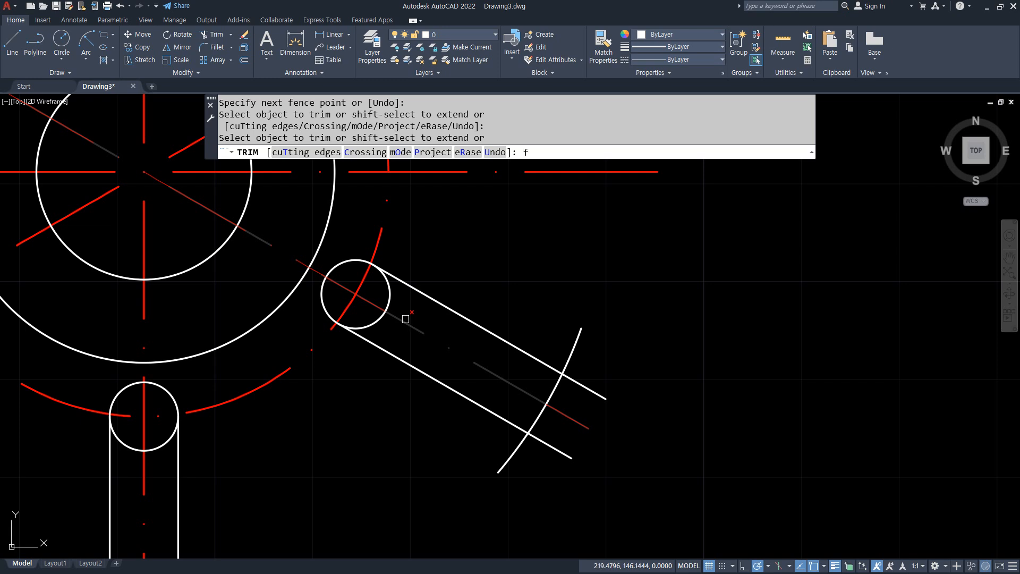
{"action": "type", "text": "f"}
{"action": "key", "text": "Return"}
{"action": "left_click", "coordinate": [377, 293]}
{"action": "left_click", "coordinate": [579, 398]}
{"action": "left_click", "coordinate": [620, 356]}
{"action": "key", "text": "Return"}
{"action": "type", "text": "f"}
{"action": "key", "text": "Return"}
{"action": "left_click", "coordinate": [528, 485]}
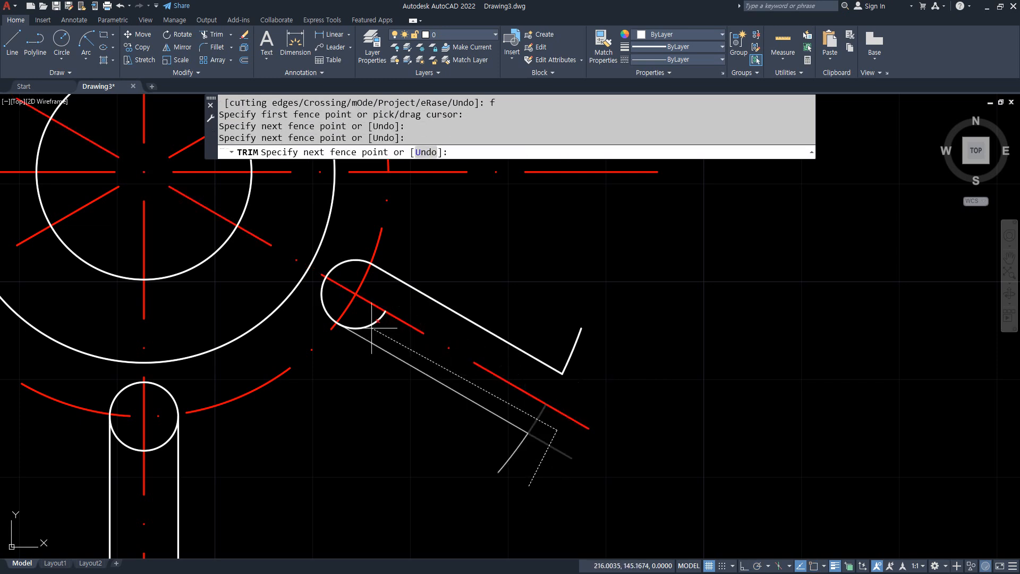
{"action": "left_click", "coordinate": [365, 317]}
{"action": "key", "text": "Return"}
Fence-trim both sides of the bottom slot, keeping the circle's upper half, the slot edges and the rim arcs outside the slot.
{"action": "middle_click_drag", "start_coordinate": [312, 420], "coordinate": [458, 208]}
{"action": "type", "text": "f"}
{"action": "key", "text": "Return"}
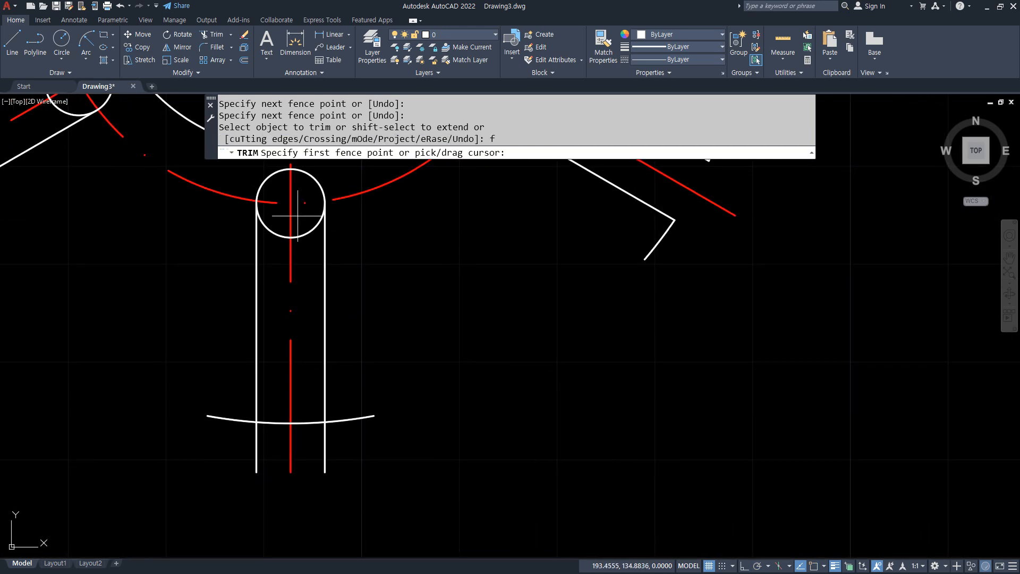
{"action": "left_click", "coordinate": [302, 216]}
{"action": "left_click", "coordinate": [302, 453]}
{"action": "left_click", "coordinate": [378, 451]}
{"action": "key", "text": "Return"}
{"action": "type", "text": "f"}
{"action": "key", "text": "Return"}
{"action": "left_click", "coordinate": [268, 214]}
{"action": "left_click", "coordinate": [276, 445]}
{"action": "left_click", "coordinate": [250, 445]}
{"action": "key", "text": "Return"}
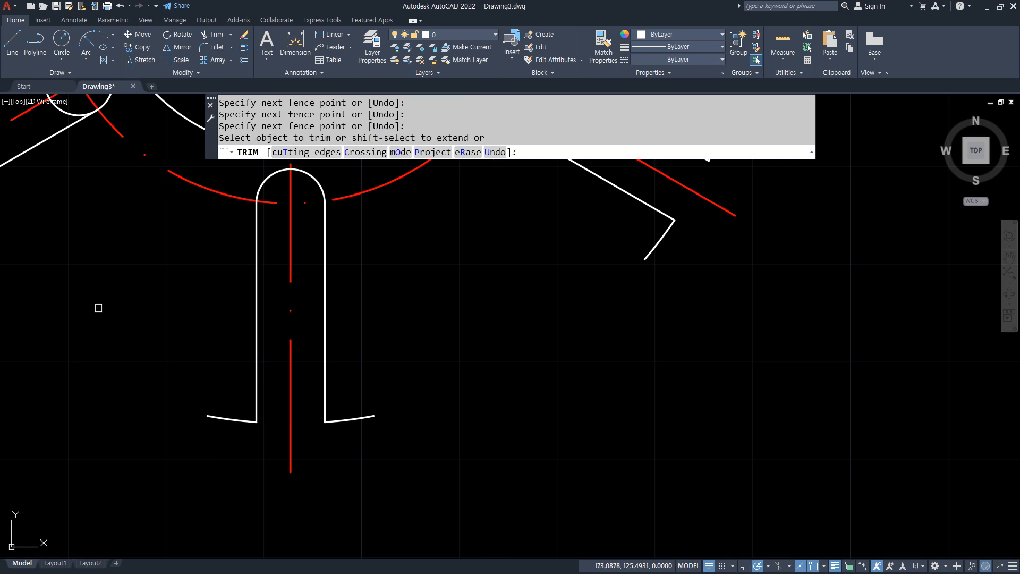
Fence-trim both sides of the lower-left slot, removing the circle's outer half, the rim arc across the slot and the overshooting edge ends.
{"action": "middle_click_drag", "start_coordinate": [78, 232], "coordinate": [403, 423]}
{"action": "type", "text": "f"}
{"action": "key", "text": "Return"}
{"action": "left_click", "coordinate": [402, 294]}
{"action": "left_click", "coordinate": [198, 412]}
{"action": "left_click", "coordinate": [224, 462]}
{"action": "key", "text": "Return"}
{"action": "type", "text": "f"}
{"action": "key", "text": "Return"}
{"action": "left_click", "coordinate": [384, 268]}
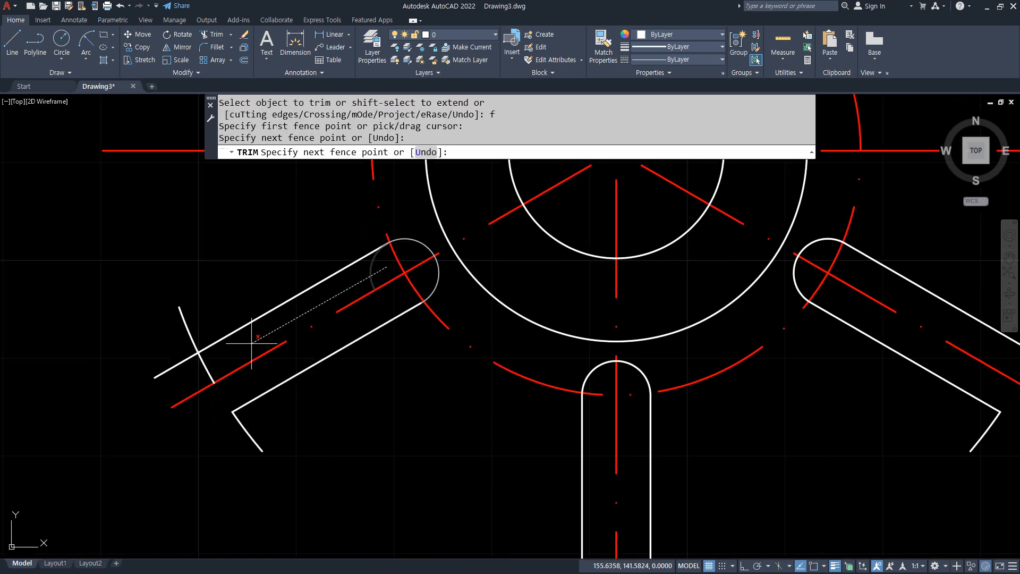
{"action": "left_click", "coordinate": [202, 364]}
{"action": "left_click", "coordinate": [148, 348]}
{"action": "key", "text": "Return"}
{"action": "scroll", "coordinate": [122, 330], "scroll_direction": "down", "scroll_amount": 2}
{"action": "scroll", "coordinate": [122, 329], "scroll_direction": "down", "scroll_amount": 2}
{"action": "middle_click_drag", "start_coordinate": [133, 284], "coordinate": [104, 326]}
{"action": "middle_click_drag", "start_coordinate": [293, 284], "coordinate": [388, 330]}
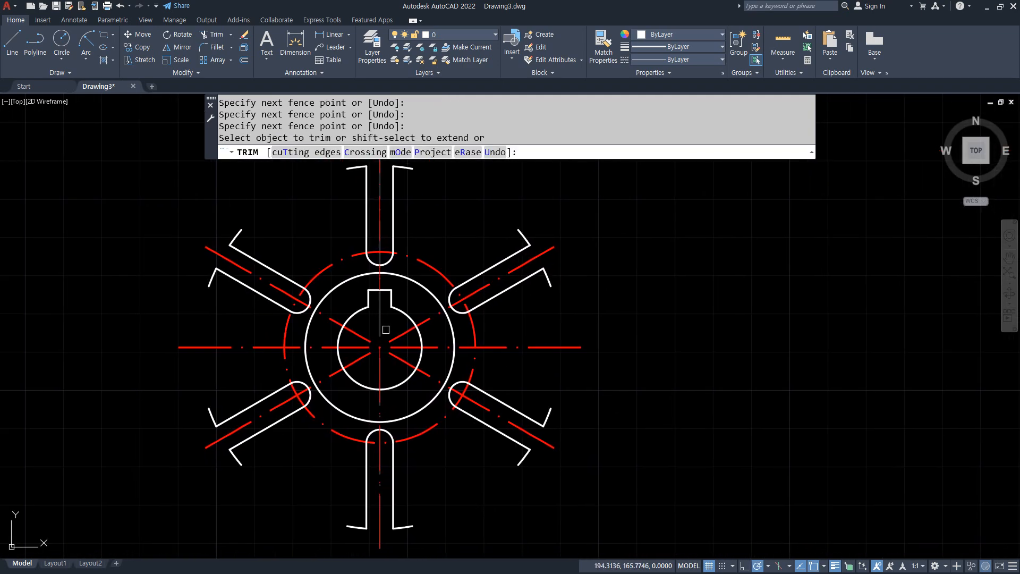
{"action": "key", "text": "Escape"}
Examine the reference exercise for the radius of the concave arcs between slots and compare it with the rim ends they join.
{"action": "middle_click_drag", "start_coordinate": [465, 224], "coordinate": [469, 234]}
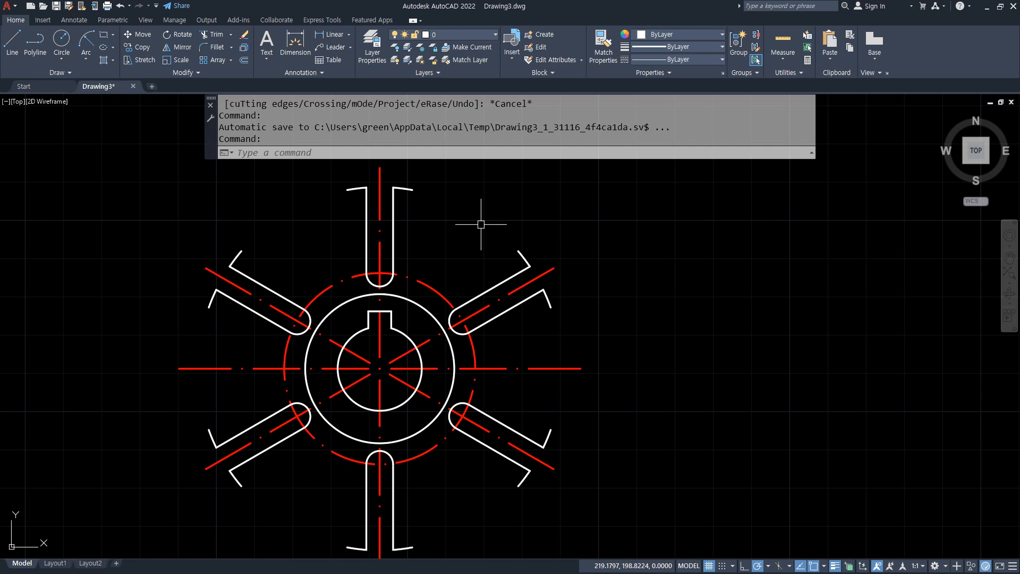
{"action": "scroll", "coordinate": [481, 228], "scroll_direction": "up", "scroll_amount": 4}
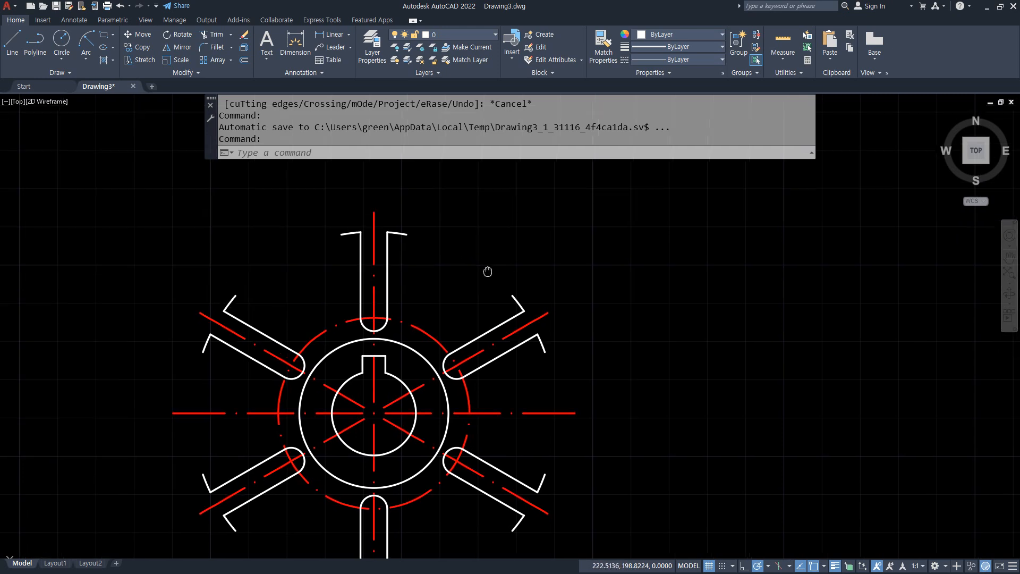
{"action": "middle_click_drag", "start_coordinate": [457, 276], "coordinate": [493, 301]}
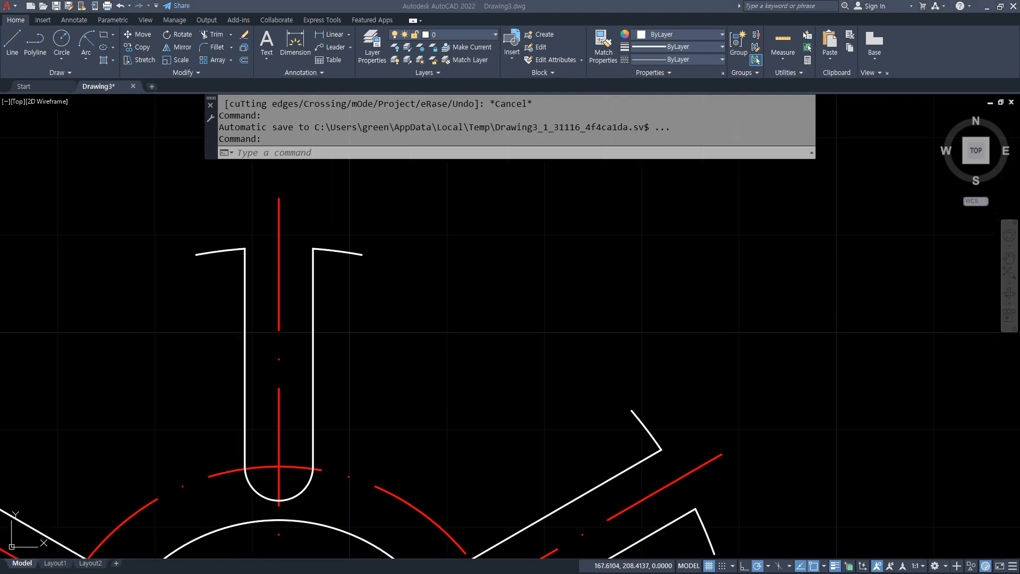
{"action": "left_click_drag", "start_coordinate": [0, 191], "coordinate": [499, 190]}
{"action": "key", "text": "ctrl+shift+3"}
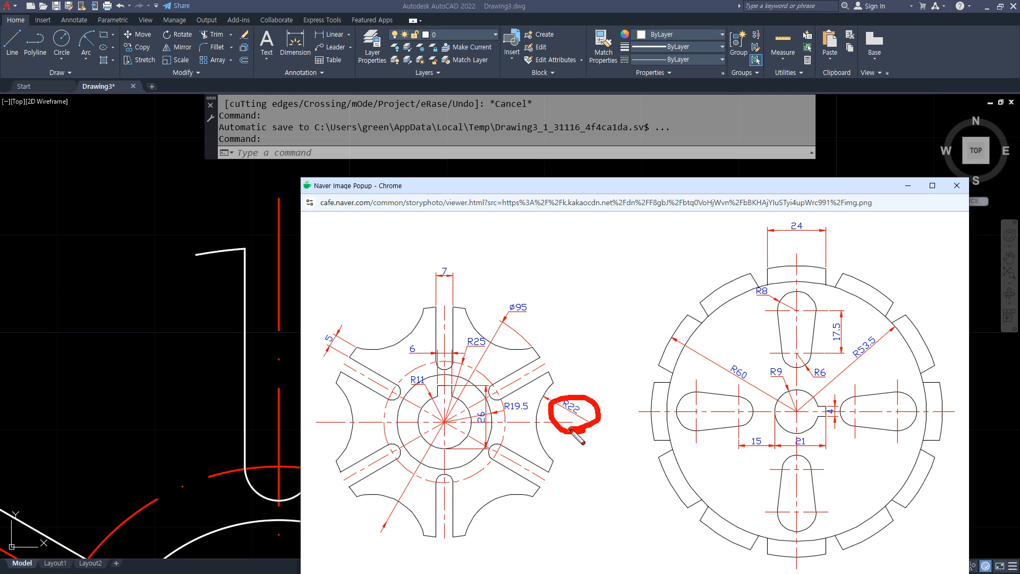
{"action": "key", "text": "Escape"}
{"action": "left_click_drag", "start_coordinate": [650, 192], "coordinate": [0, 192]}
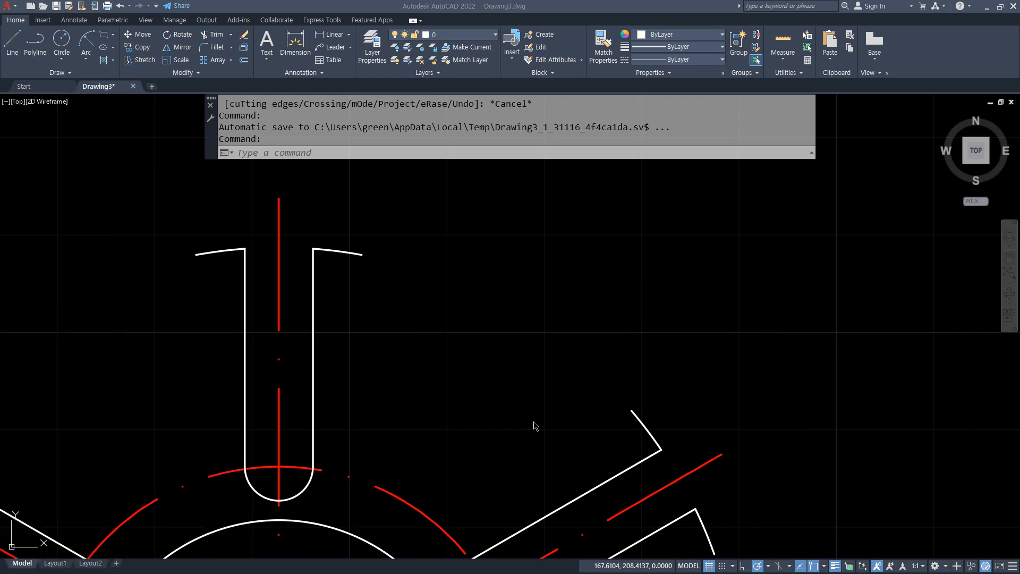
{"action": "scroll", "coordinate": [565, 447], "scroll_direction": "down", "scroll_amount": 2}
{"action": "middle_click_drag", "start_coordinate": [648, 406], "coordinate": [356, 152]}
{"action": "scroll", "coordinate": [378, 284], "scroll_direction": "up", "scroll_amount": 2}
{"action": "scroll", "coordinate": [412, 285], "scroll_direction": "down", "scroll_amount": 2}
{"action": "mouse_move", "coordinate": [413, 286]}
{"action": "middle_mouse_down"}
{"action": "mouse_move", "coordinate": [428, 296]}
{"action": "mouse_move", "coordinate": [442, 234]}
{"action": "middle_mouse_up"}
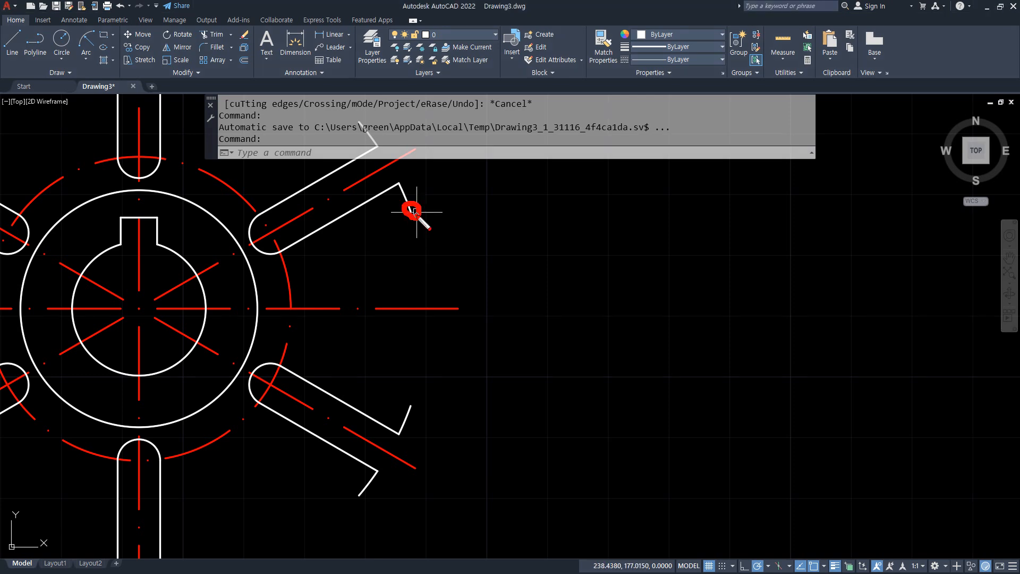
{"action": "left_click_drag", "start_coordinate": [425, 218], "coordinate": [570, 310]}
{"action": "left_click_drag", "start_coordinate": [518, 230], "coordinate": [549, 246]}
{"action": "mouse_move", "coordinate": [412, 409]}
{"action": "left_mouse_down"}
{"action": "mouse_move", "coordinate": [408, 401]}
{"action": "mouse_move", "coordinate": [509, 365]}
{"action": "mouse_move", "coordinate": [570, 311]}
{"action": "left_mouse_up"}
{"action": "mouse_move", "coordinate": [525, 386]}
{"action": "left_mouse_down"}
{"action": "mouse_move", "coordinate": [533, 403]}
{"action": "mouse_move", "coordinate": [550, 401]}
{"action": "left_mouse_up"}
{"action": "left_click_drag", "start_coordinate": [554, 381], "coordinate": [582, 400]}
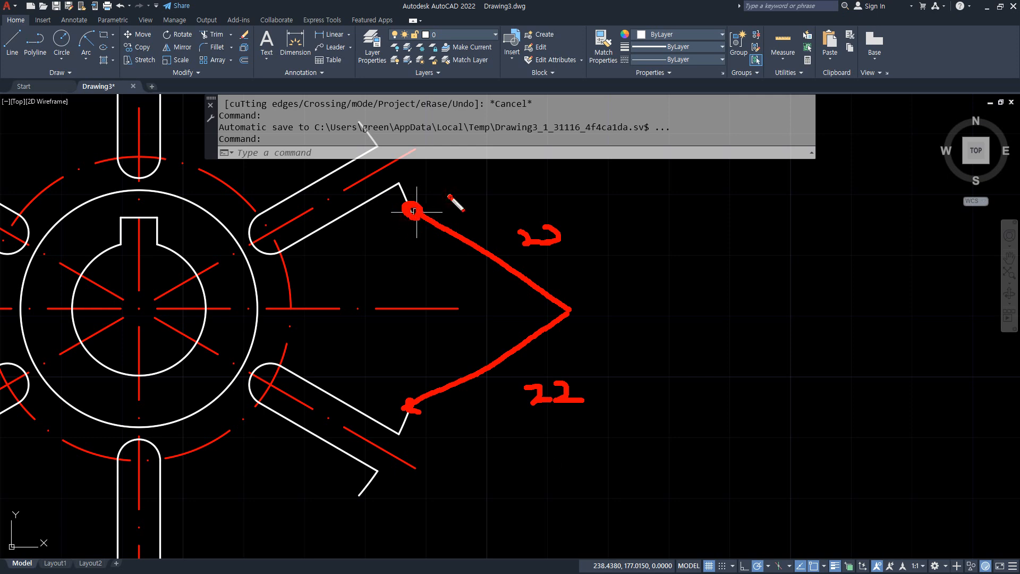
{"action": "left_click_drag", "start_coordinate": [450, 196], "coordinate": [387, 226]}
{"action": "left_click_drag", "start_coordinate": [383, 390], "coordinate": [424, 414]}
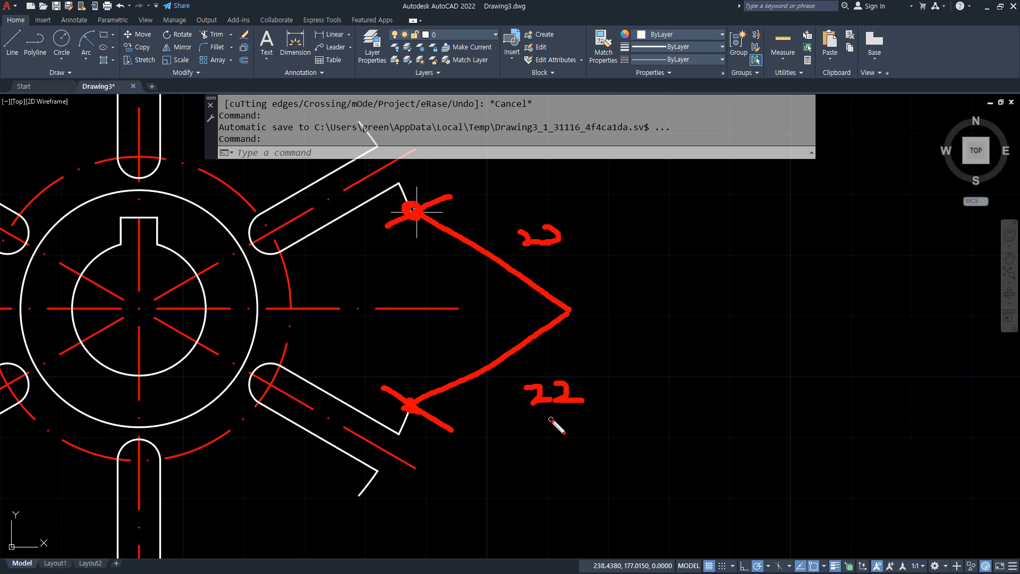
{"action": "key", "text": "Escape"}
Draw two construction circles of radius 22, centered on the facing rim ends of the top and upper-right slots.
{"action": "middle_click_drag", "start_coordinate": [419, 274], "coordinate": [472, 364]}
{"action": "middle_click_drag", "start_coordinate": [496, 325], "coordinate": [579, 432]}
{"action": "type", "text": "c"}
{"action": "key", "text": "Return"}
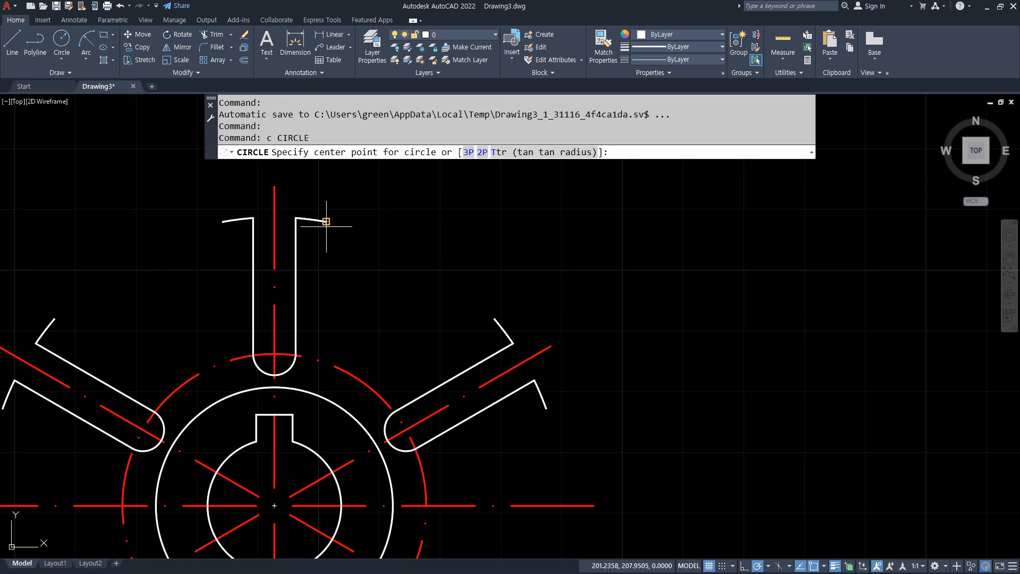
{"action": "left_click", "coordinate": [326, 222]}
{"action": "type", "text": "22"}
{"action": "key", "text": "Return"}
{"action": "type", "text": "c"}
{"action": "key", "text": "Return"}
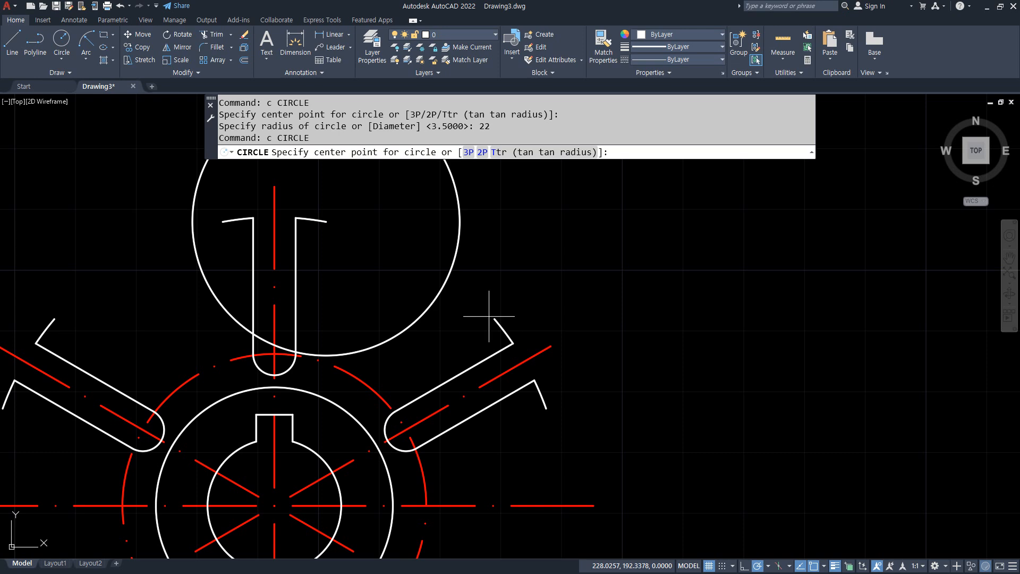
{"action": "left_click", "coordinate": [495, 319]}
{"action": "key", "text": "Return"}
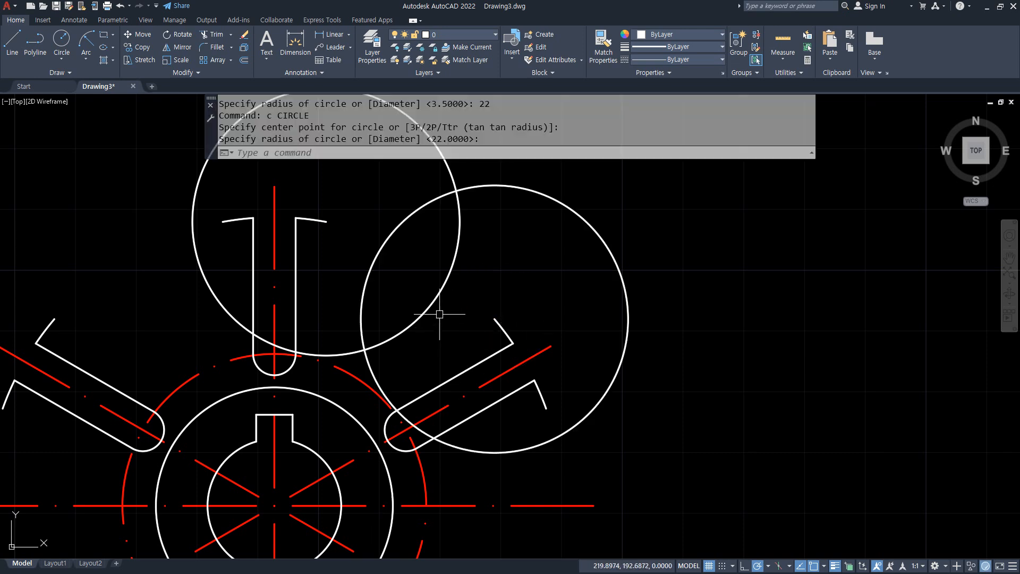
{"action": "left_click_drag", "start_coordinate": [453, 206], "coordinate": [471, 214]}
{"action": "left_click_drag", "start_coordinate": [367, 368], "coordinate": [377, 351]}
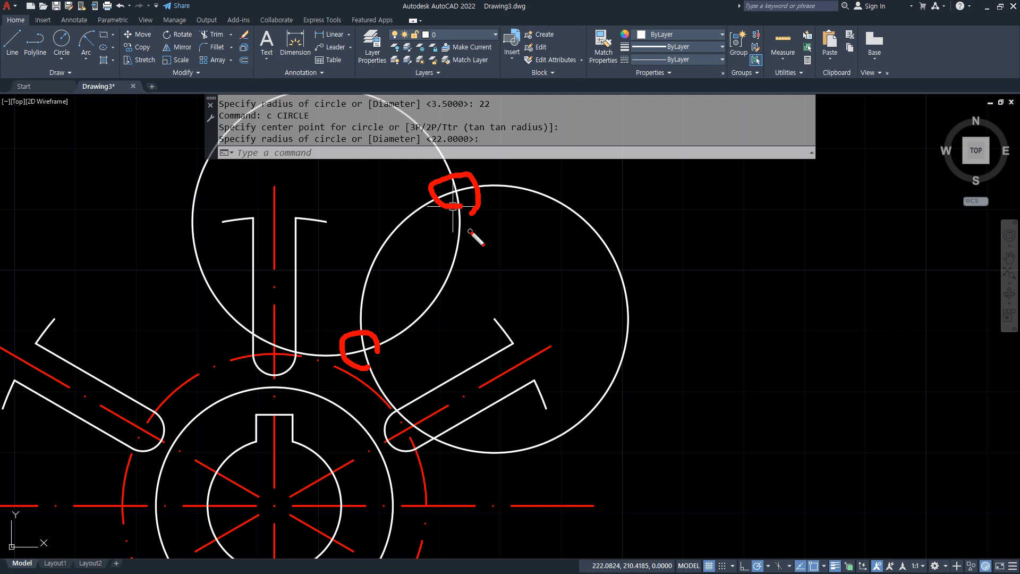
{"action": "key", "text": "Escape"}
Draw a circle of radius 22 centered on the outer intersection of the two construction circles.
{"action": "type", "text": "c"}
{"action": "key", "text": "Return"}
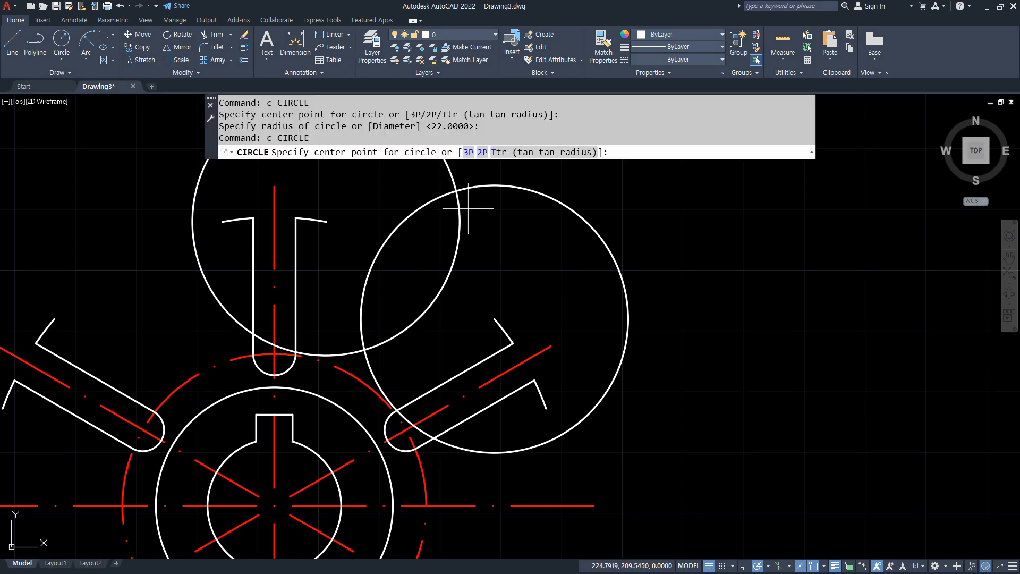
{"action": "left_click", "coordinate": [456, 190]}
{"action": "type", "text": "22"}
{"action": "key", "text": "Return"}
Erase the two construction circles, keeping the circle that passes through the facing rim ends of the top and upper-right slots.
{"action": "left_click_drag", "start_coordinate": [485, 251], "coordinate": [403, 191]}
{"action": "type", "text": "e"}
{"action": "key", "text": "Return"}
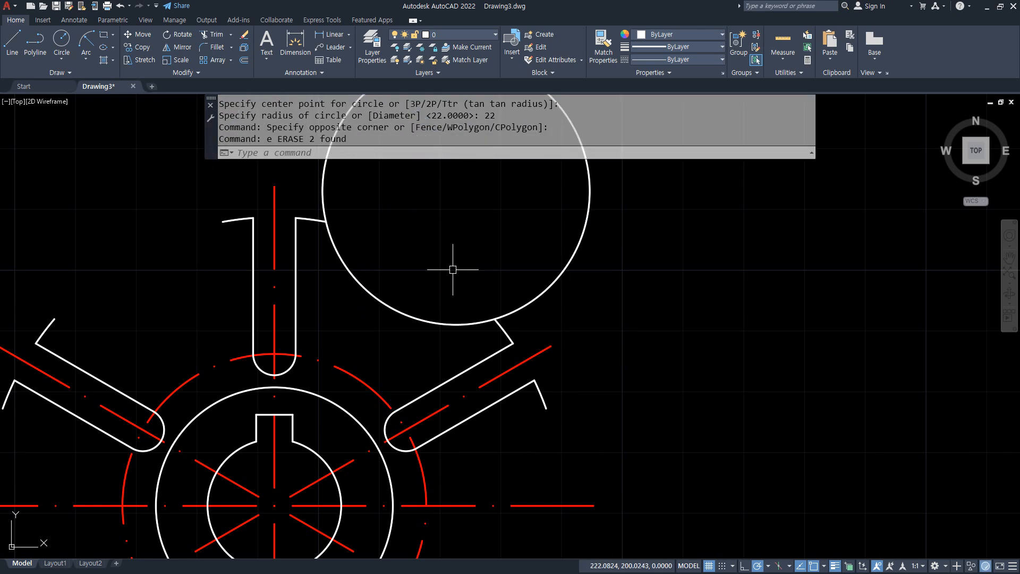
{"action": "mouse_move", "coordinate": [355, 260]}
{"action": "left_mouse_down"}
{"action": "mouse_move", "coordinate": [327, 239]}
{"action": "mouse_move", "coordinate": [355, 265]}
{"action": "left_mouse_up"}
{"action": "mouse_move", "coordinate": [519, 353]}
{"action": "left_mouse_down"}
{"action": "mouse_move", "coordinate": [500, 339]}
{"action": "mouse_move", "coordinate": [518, 355]}
{"action": "left_mouse_up"}
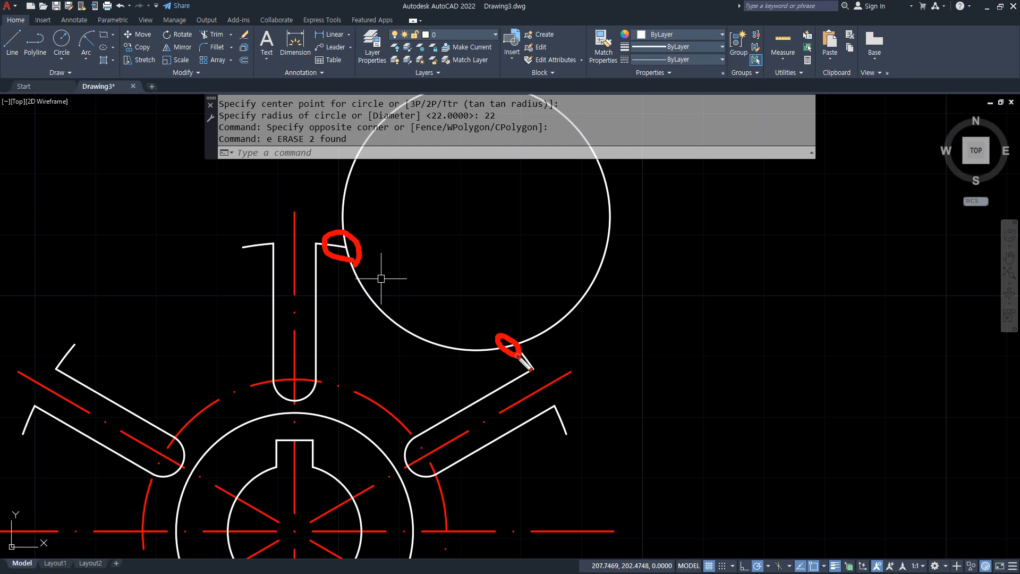
Trim the remaining circle to the concave arc joining the top and upper-right slots' rim ends.
{"action": "type", "text": "tr"}
{"action": "key", "text": "Return"}
{"action": "mouse_move", "coordinate": [592, 314]}
{"action": "left_mouse_down"}
{"action": "mouse_move", "coordinate": [563, 268]}
{"action": "mouse_move", "coordinate": [511, 234]}
{"action": "left_mouse_up"}
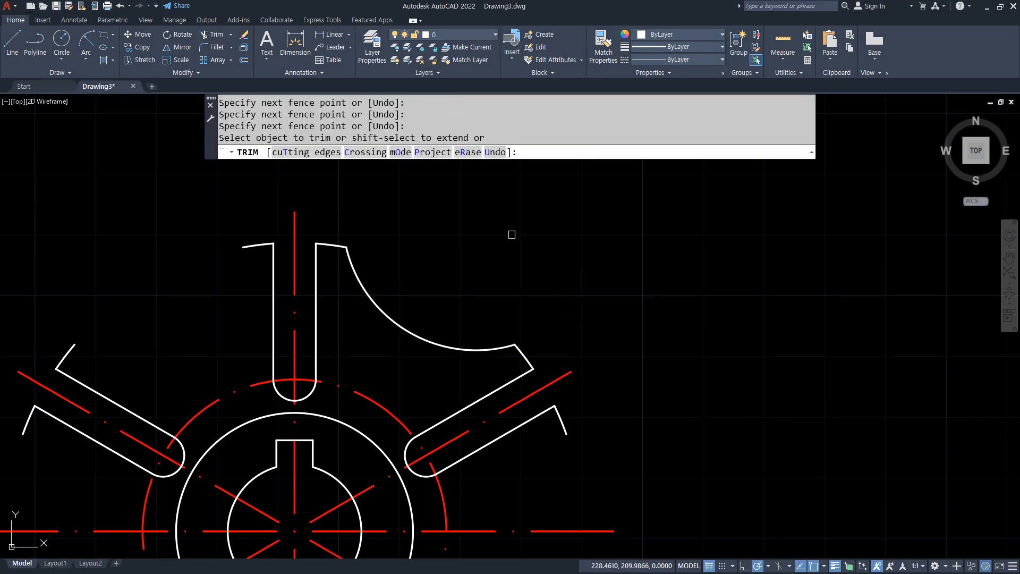
{"action": "key", "text": "Return"}
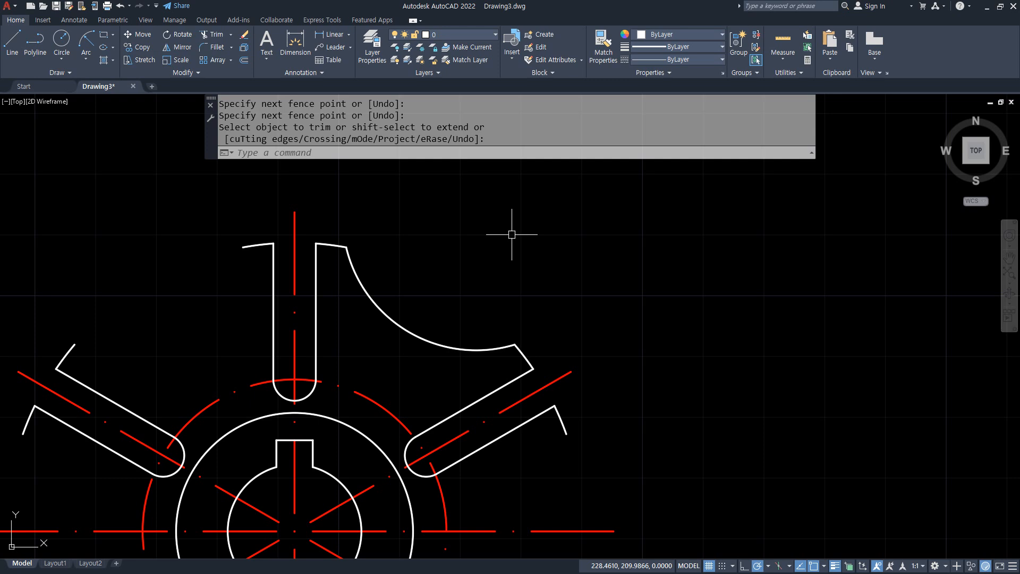
Draw a start-end-radius arc of radius 22 from the upper-right slot's lower rim end to the lower-right slot's upper rim end.
{"action": "middle_click_drag", "start_coordinate": [486, 430], "coordinate": [436, 267]}
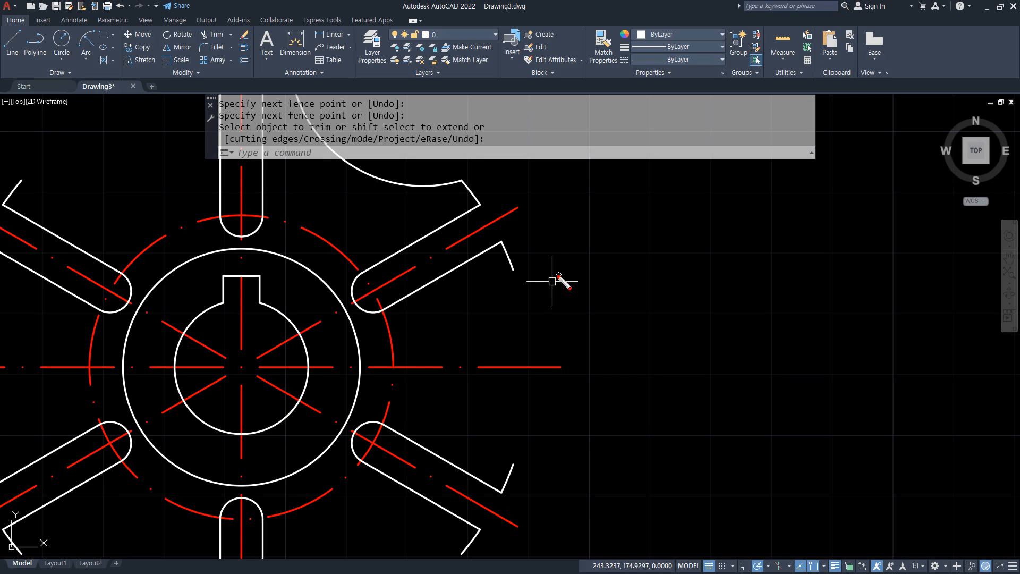
{"action": "mouse_move", "coordinate": [538, 232]}
{"action": "left_mouse_down"}
{"action": "mouse_move", "coordinate": [518, 229]}
{"action": "mouse_move", "coordinate": [481, 342]}
{"action": "left_mouse_up"}
{"action": "mouse_move", "coordinate": [514, 455]}
{"action": "left_mouse_down"}
{"action": "mouse_move", "coordinate": [511, 468]}
{"action": "mouse_move", "coordinate": [571, 479]}
{"action": "mouse_move", "coordinate": [574, 393]}
{"action": "mouse_move", "coordinate": [617, 396]}
{"action": "left_mouse_up"}
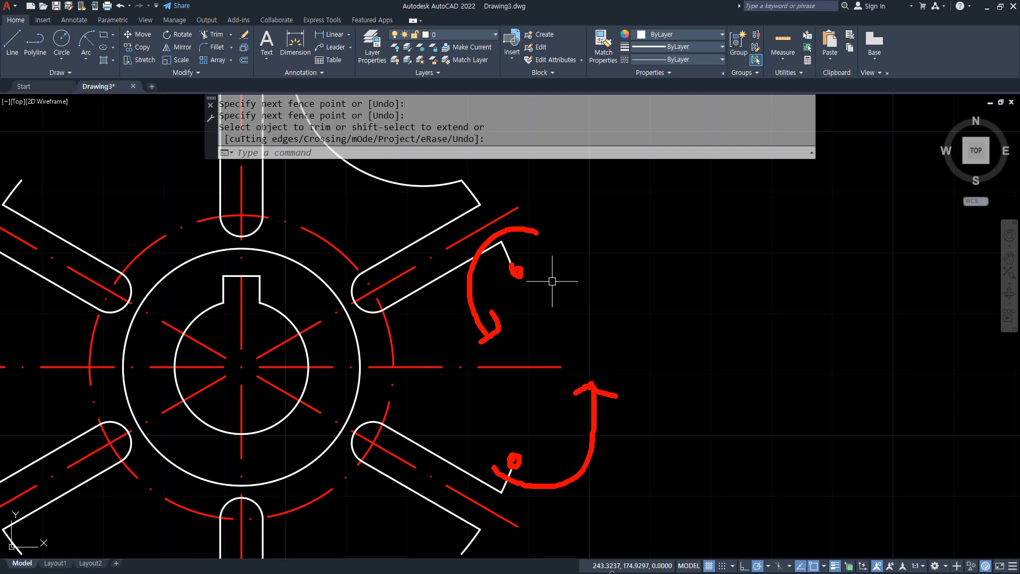
{"action": "left_click", "coordinate": [74, 20]}
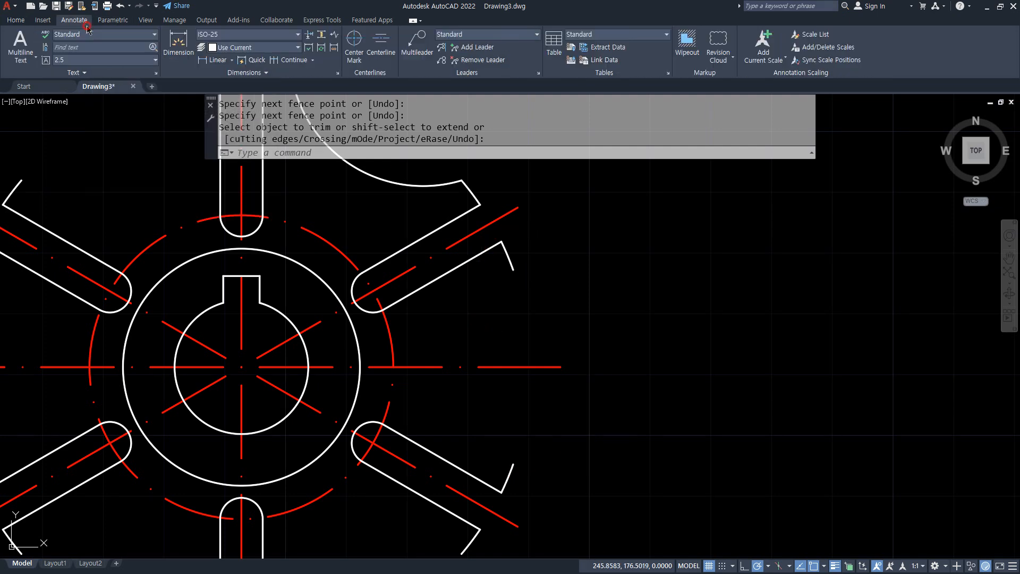
{"action": "left_click", "coordinate": [16, 19]}
{"action": "left_click", "coordinate": [86, 43]}
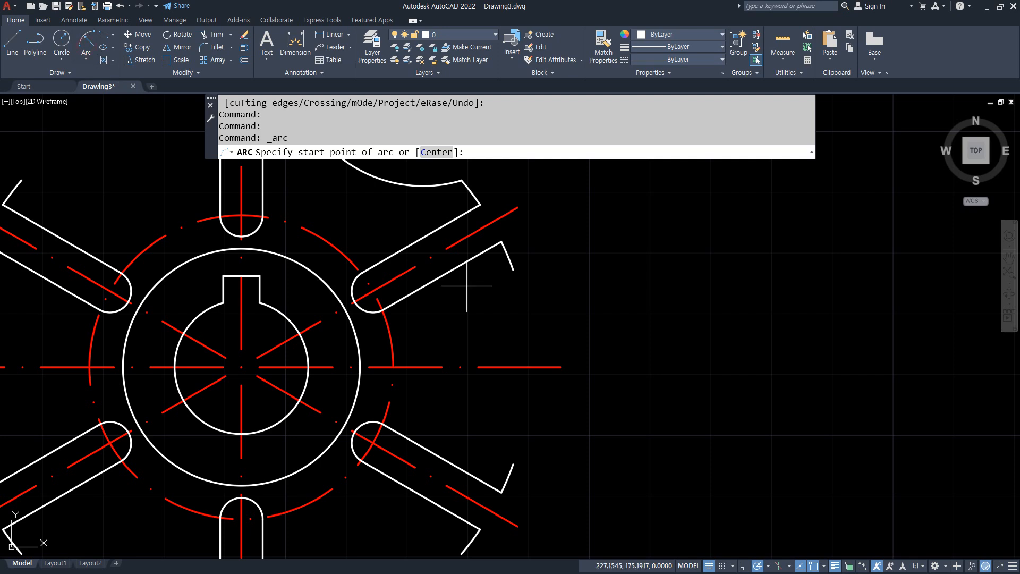
{"action": "left_click", "coordinate": [513, 270]}
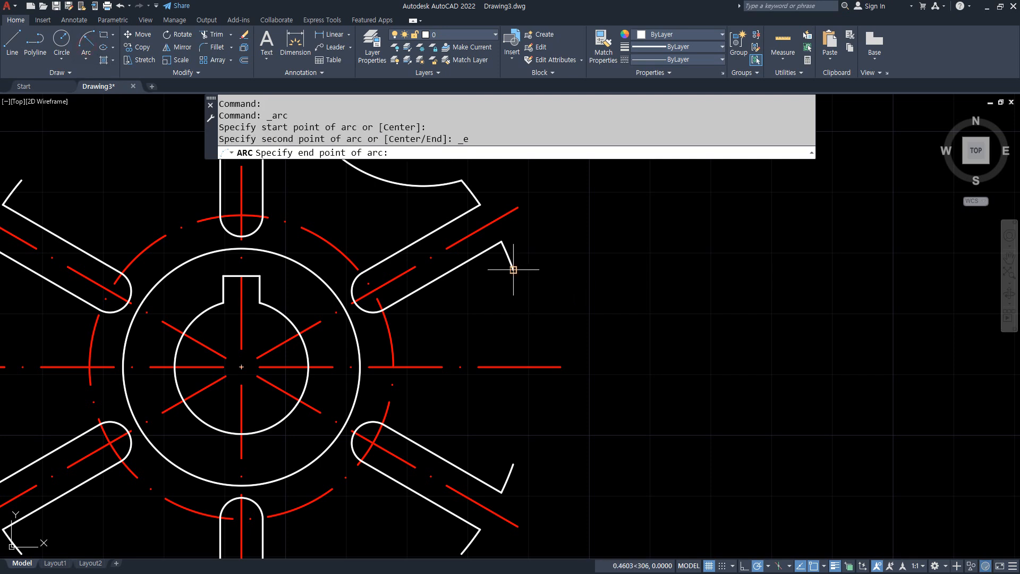
{"action": "left_click", "coordinate": [515, 464]}
{"action": "key", "text": "Return"}
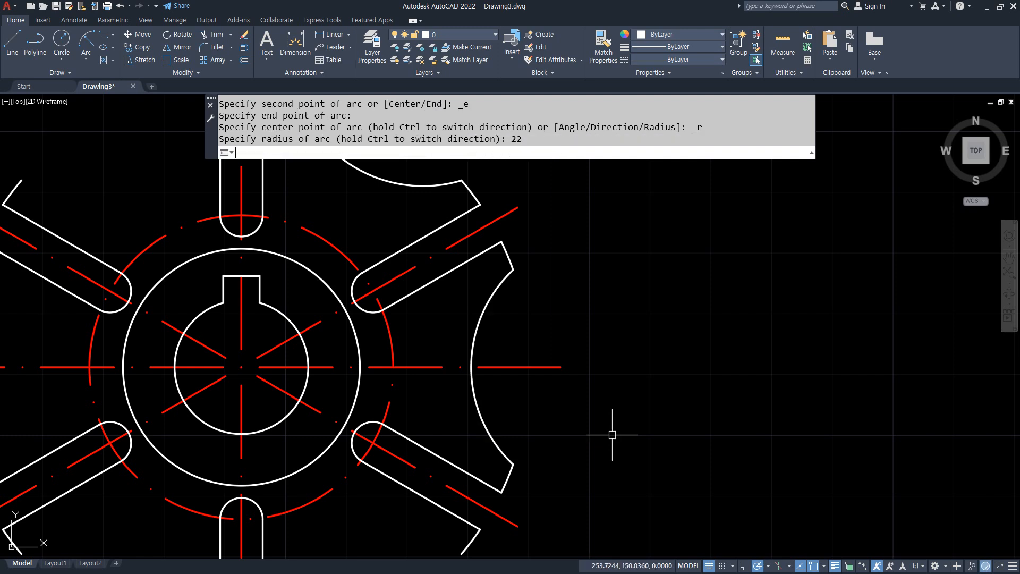
Draw a radius 22 arc between the same two rim ends in reverse order, starting from the lower one, and erase this outward-bulging arc.
{"action": "left_click", "coordinate": [61, 40]}
{"action": "key", "text": "Escape"}
{"action": "key", "text": "Escape"}
{"action": "left_click", "coordinate": [85, 41]}
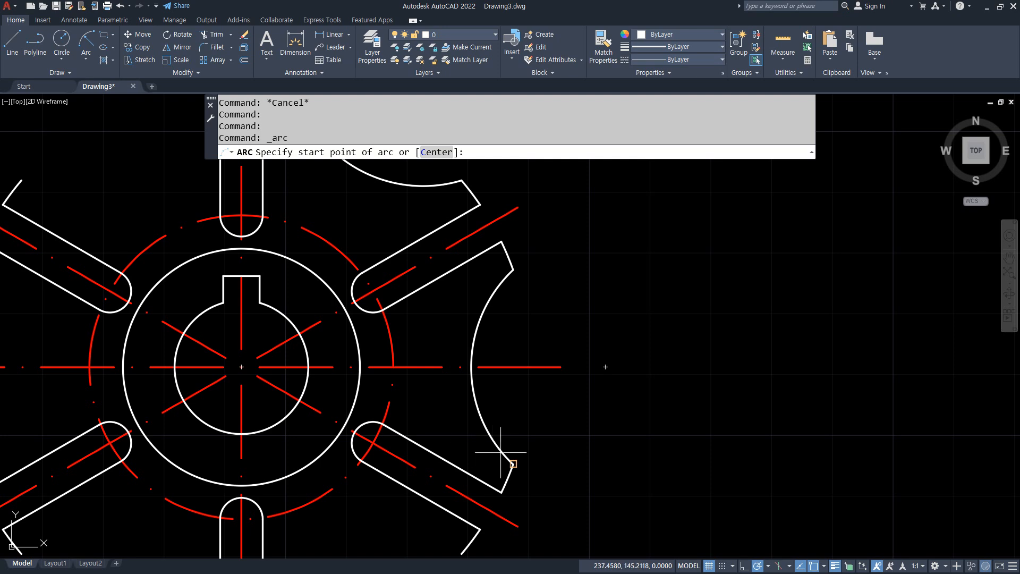
{"action": "left_click", "coordinate": [513, 464]}
{"action": "left_click", "coordinate": [516, 270]}
{"action": "type", "text": "22"}
{"action": "key", "text": "Return"}
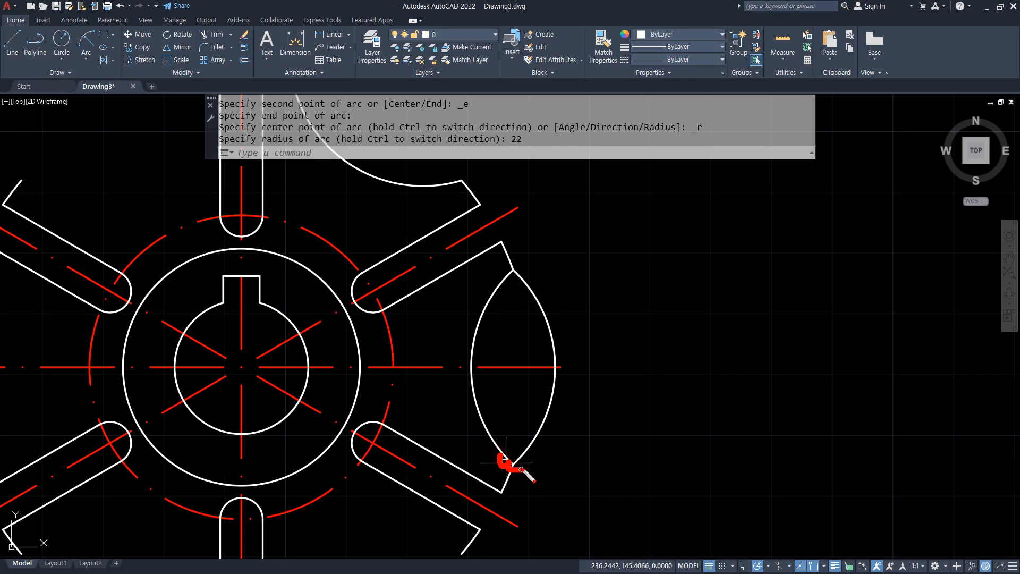
{"action": "mouse_move", "coordinate": [477, 465]}
{"action": "left_mouse_down"}
{"action": "mouse_move", "coordinate": [584, 465]}
{"action": "mouse_move", "coordinate": [580, 416]}
{"action": "mouse_move", "coordinate": [602, 420]}
{"action": "left_mouse_up"}
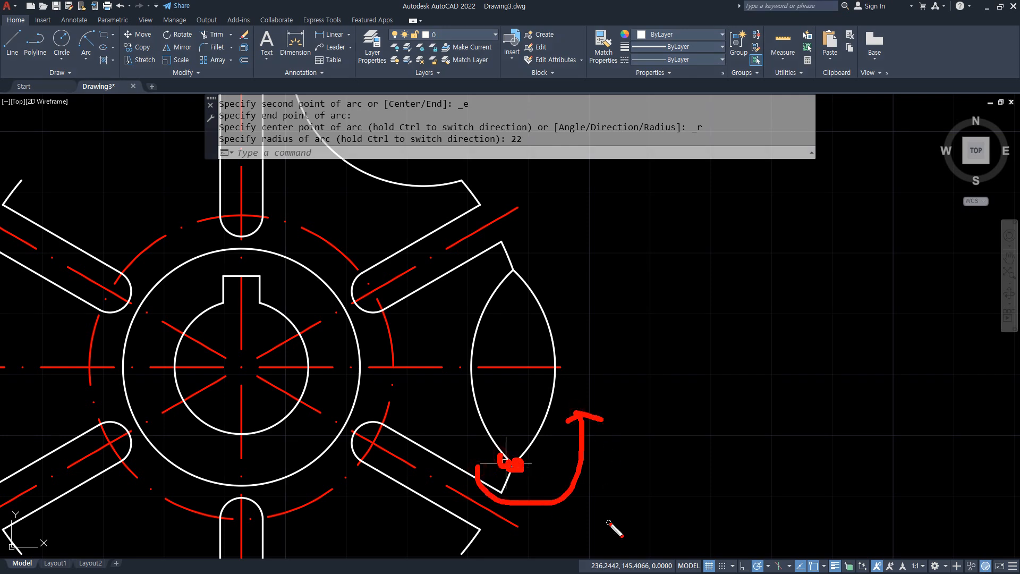
{"action": "left_click", "coordinate": [540, 296]}
{"action": "type", "text": "e"}
{"action": "key", "text": "Return"}
Draw a start-end-radius arc of radius 22 from the lower-right slot's lower rim end to the bottom slot's right rim end.
{"action": "scroll", "coordinate": [431, 391], "scroll_direction": "down", "scroll_amount": 3}
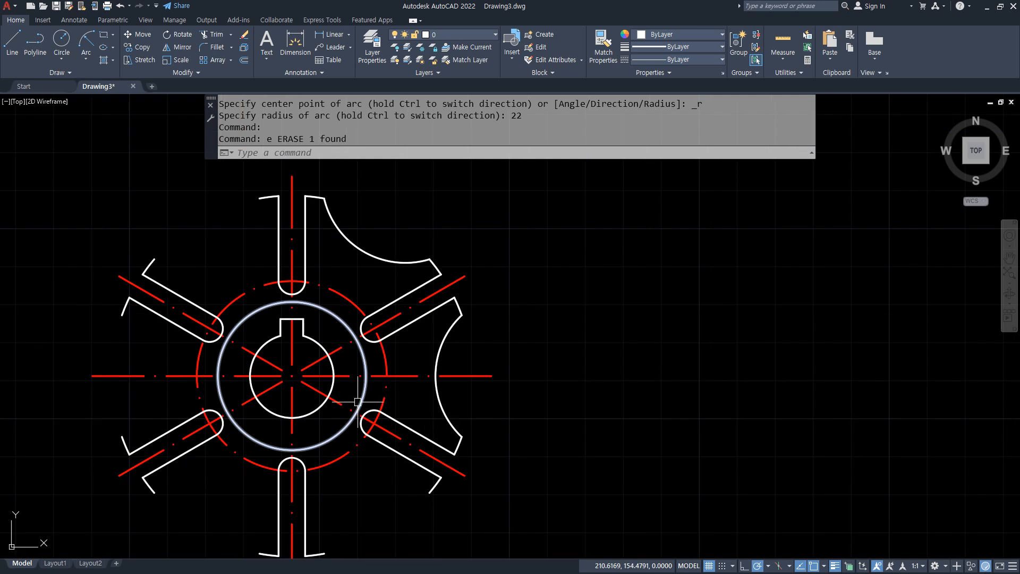
{"action": "middle_click_drag", "start_coordinate": [361, 391], "coordinate": [393, 308]}
{"action": "left_click", "coordinate": [86, 42]}
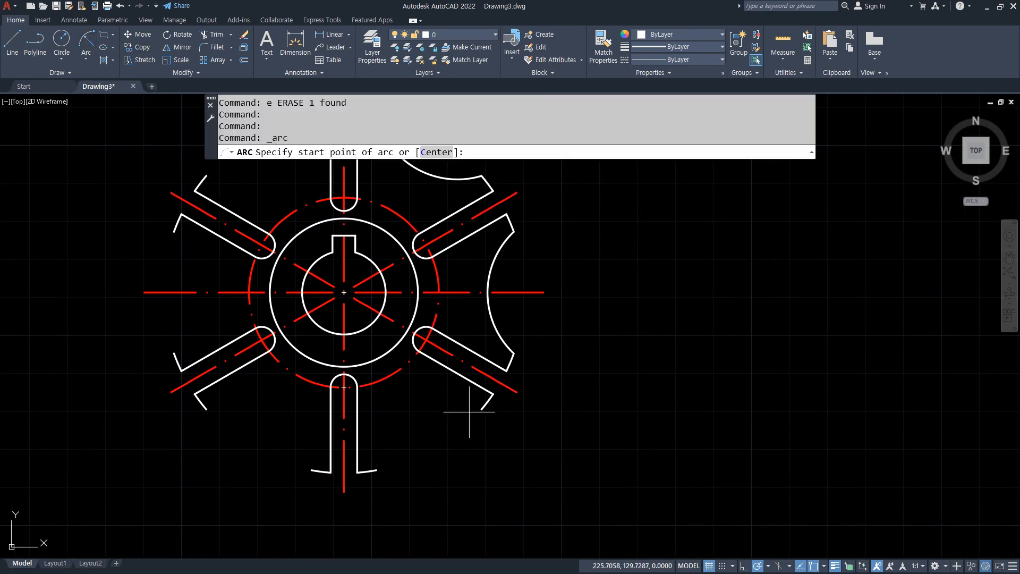
{"action": "left_click", "coordinate": [482, 409]}
{"action": "left_click", "coordinate": [376, 471]}
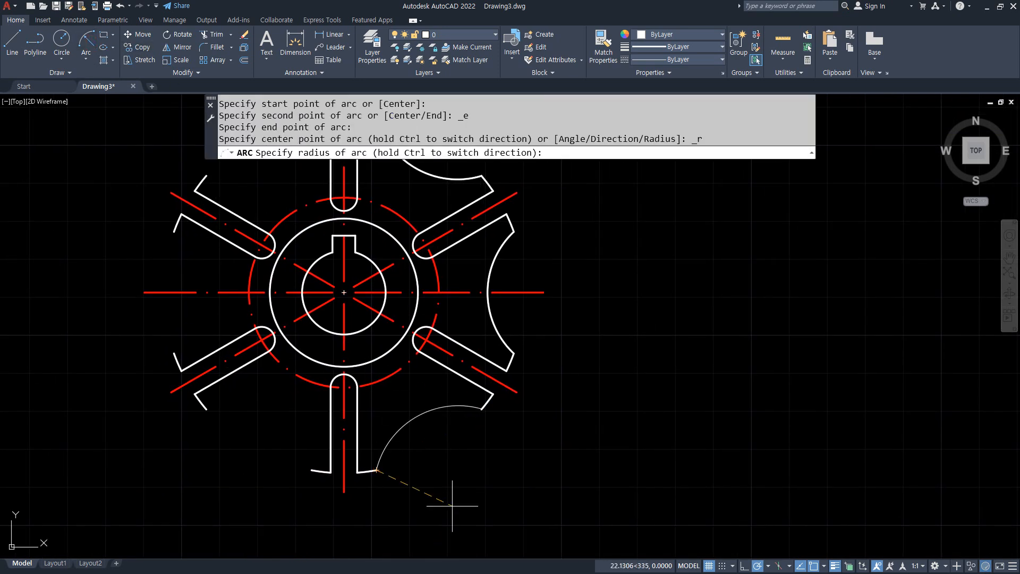
{"action": "key", "text": "Return"}
Draw a start-end-radius arc of radius 22 from the bottom slot's left rim end to the lower-left slot's lower rim end.
{"action": "left_click", "coordinate": [86, 42]}
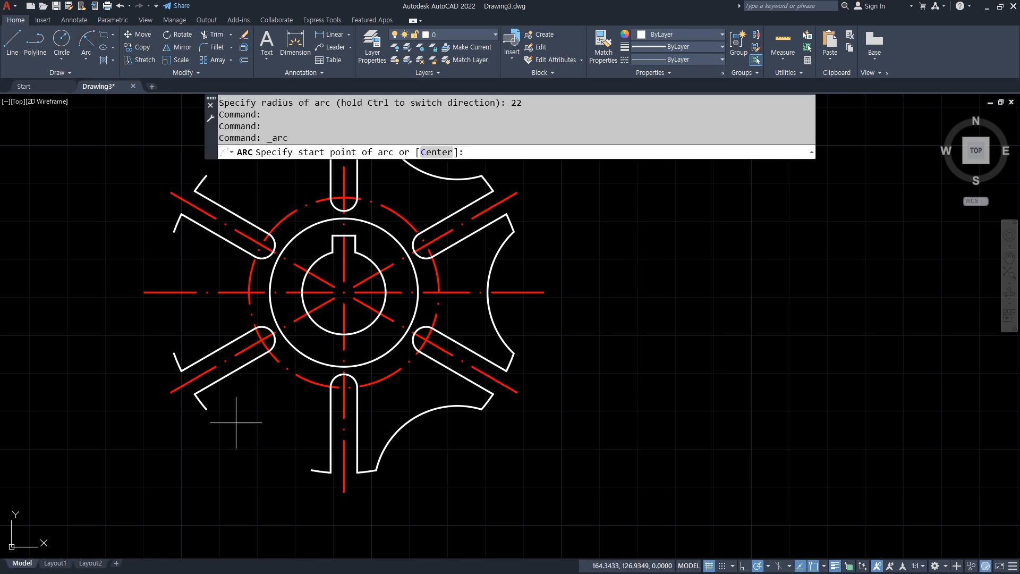
{"action": "left_click", "coordinate": [311, 471]}
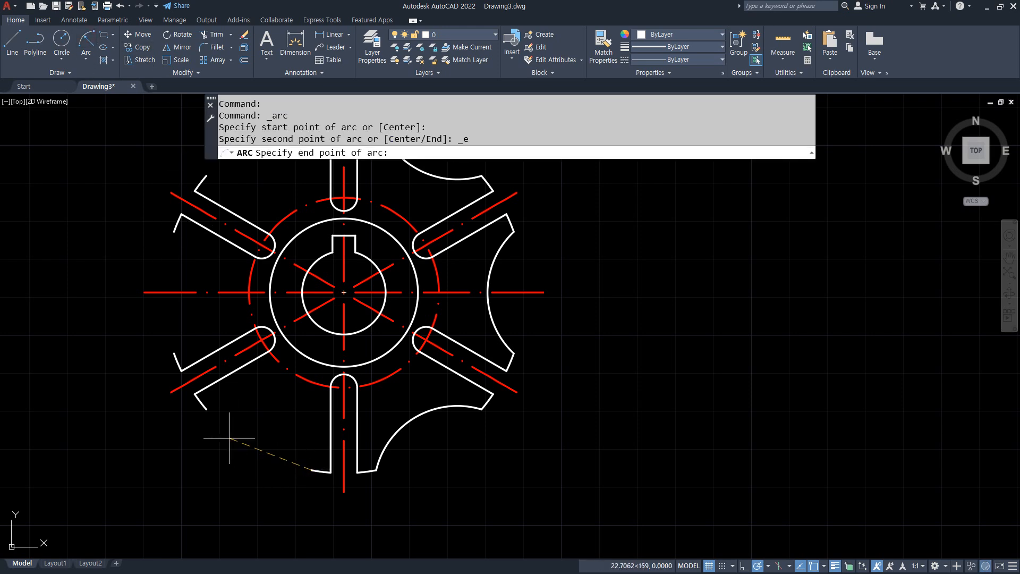
{"action": "left_click", "coordinate": [206, 409]}
{"action": "type", "text": "22"}
{"action": "key", "text": "Return"}
Draw a start-end-radius arc of radius 22 from the lower-left slot's upper rim end to the upper-left slot's lower rim end.
{"action": "middle_click_drag", "start_coordinate": [136, 250], "coordinate": [162, 355]}
{"action": "left_click", "coordinate": [85, 42]}
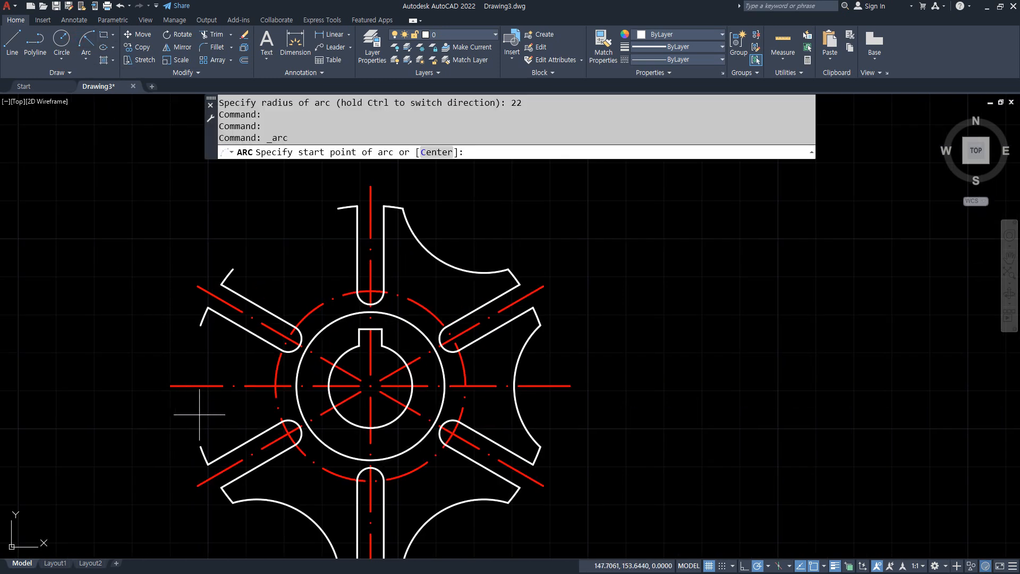
{"action": "left_click", "coordinate": [201, 446]}
{"action": "left_click", "coordinate": [200, 326]}
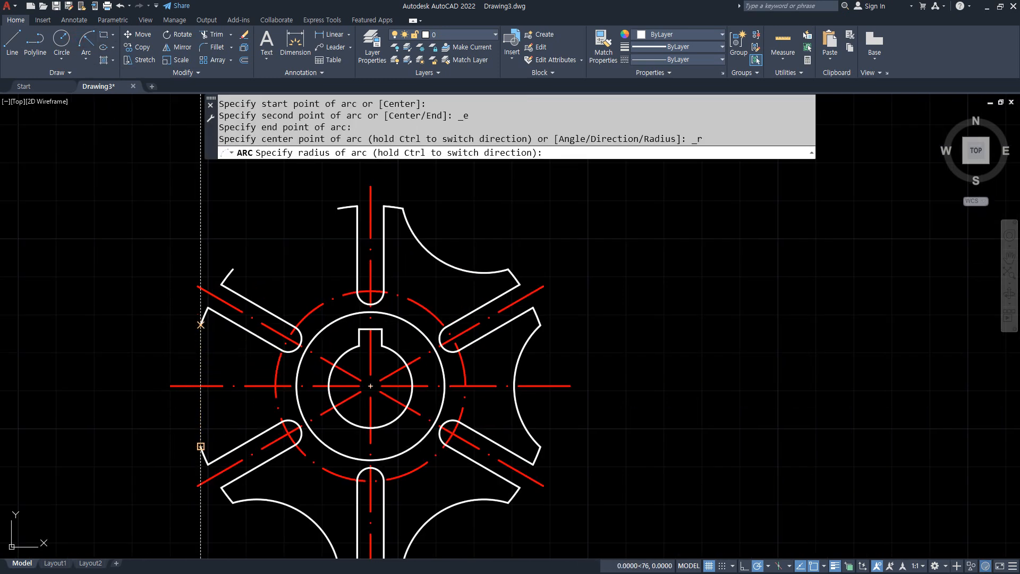
{"action": "type", "text": "22"}
{"action": "key", "text": "Return"}
Draw a start-end-radius arc of radius 22 from the upper-left slot's upper rim end to the top slot's left rim end.
{"action": "middle_click_drag", "start_coordinate": [133, 374], "coordinate": [95, 421]}
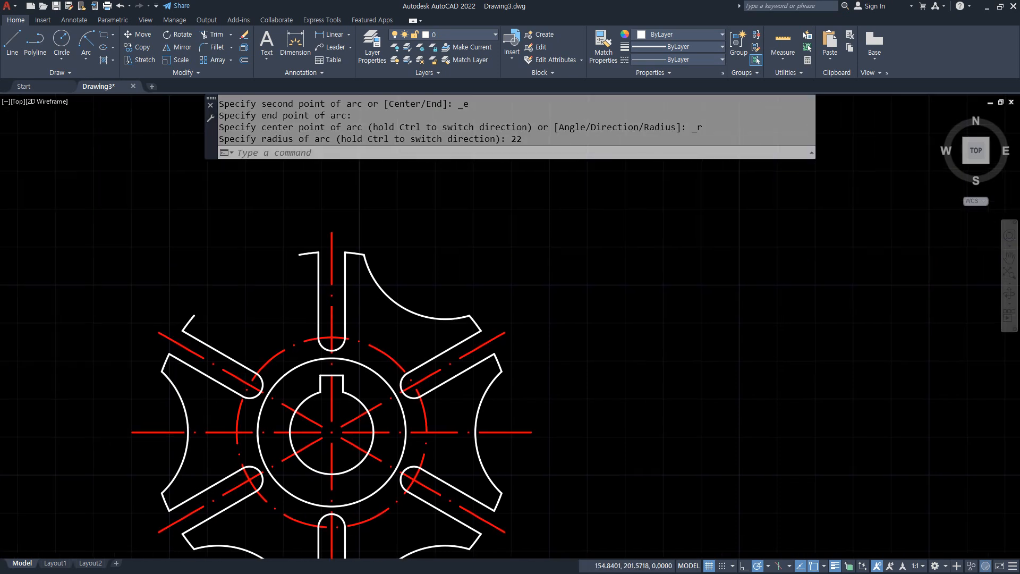
{"action": "left_click", "coordinate": [86, 42]}
{"action": "left_click", "coordinate": [193, 315]}
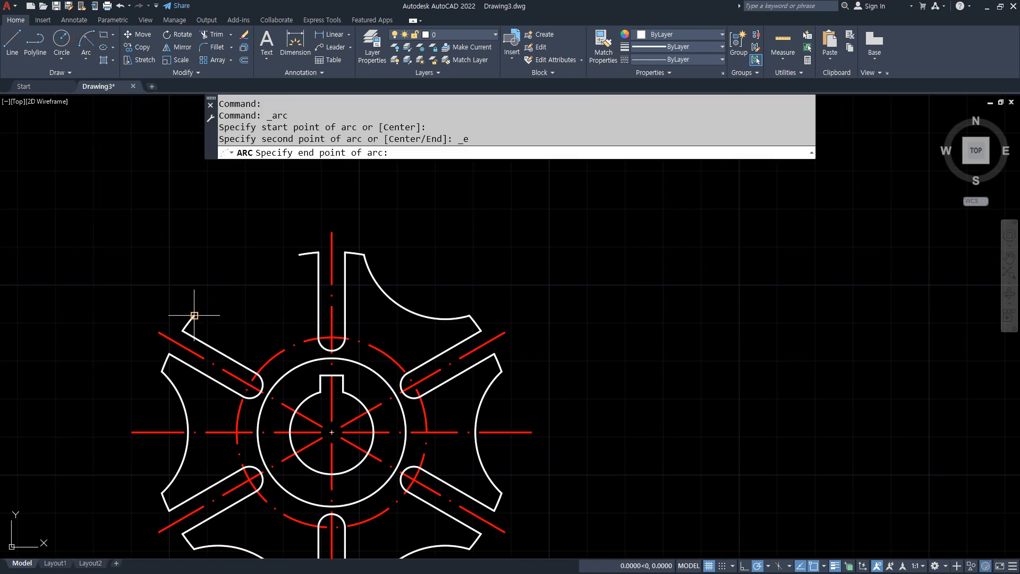
{"action": "left_click", "coordinate": [299, 255]}
{"action": "type", "text": "22"}
{"action": "key", "text": "Return"}
{"action": "scroll", "coordinate": [221, 228], "scroll_direction": "down", "scroll_amount": 3}
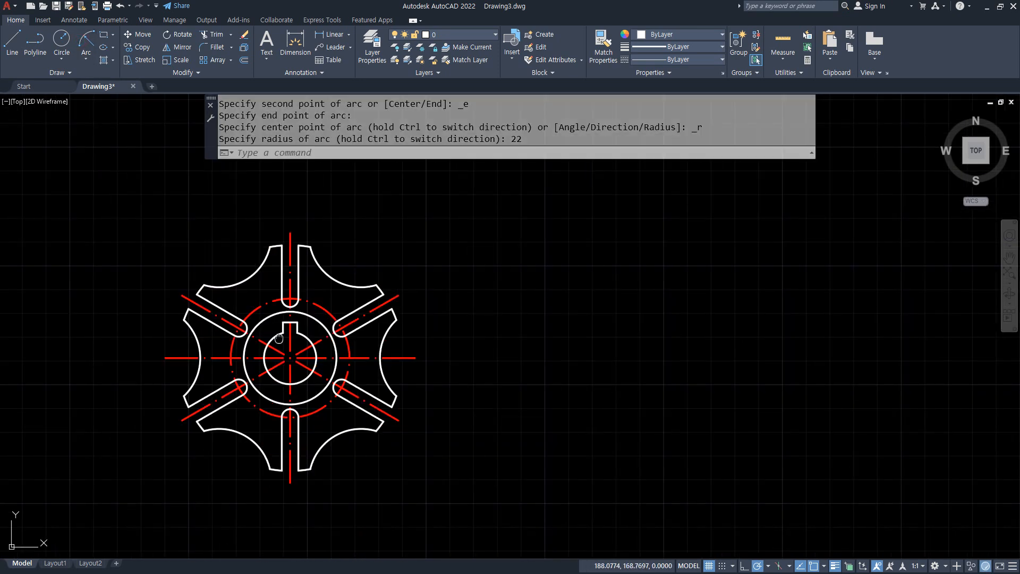
{"action": "middle_click_drag", "start_coordinate": [283, 344], "coordinate": [290, 315]}
Switch to the browser and trace the four horizontal and three vertical centre lines of the slotted curved-arm exercise.
{"action": "key", "text": "alt+Tab"}
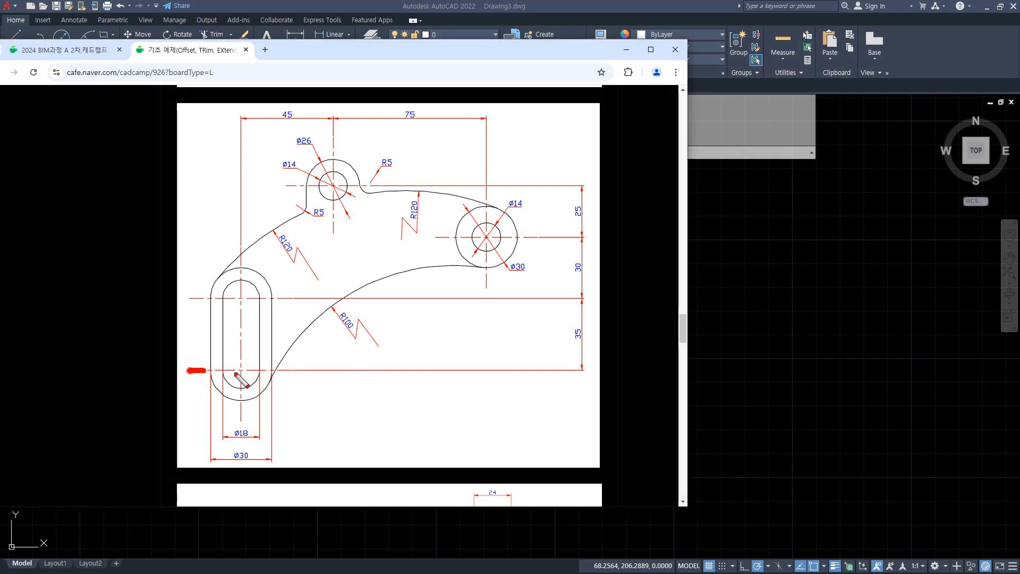
{"action": "left_click_drag", "start_coordinate": [190, 370], "coordinate": [617, 371]}
{"action": "left_click_drag", "start_coordinate": [208, 298], "coordinate": [602, 298]}
{"action": "left_click_drag", "start_coordinate": [460, 239], "coordinate": [605, 239]}
{"action": "left_click_drag", "start_coordinate": [287, 188], "coordinate": [674, 189]}
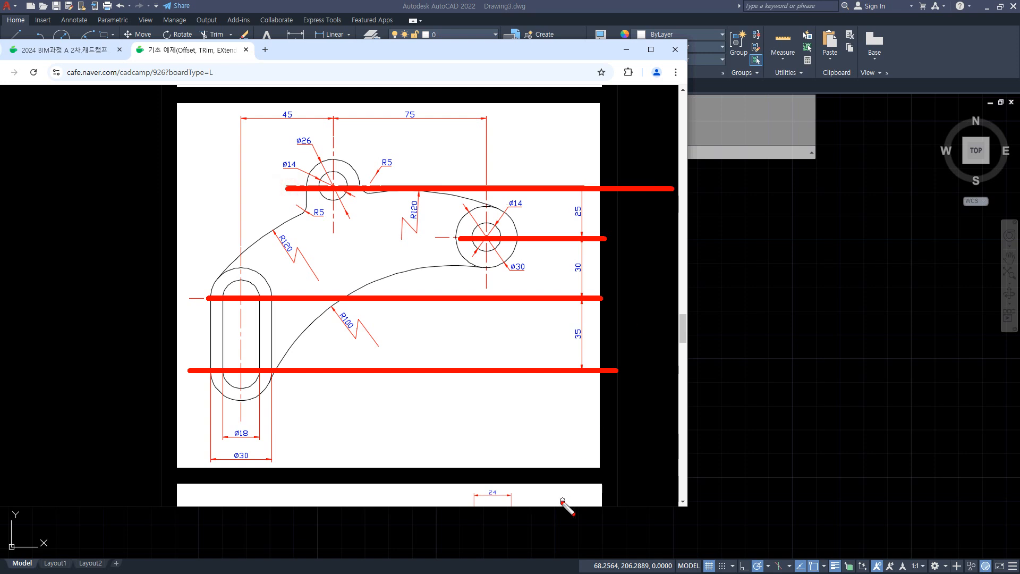
{"action": "left_click_drag", "start_coordinate": [243, 117], "coordinate": [242, 462]}
{"action": "left_click_drag", "start_coordinate": [335, 110], "coordinate": [335, 232]}
{"action": "left_click_drag", "start_coordinate": [484, 157], "coordinate": [484, 311]}
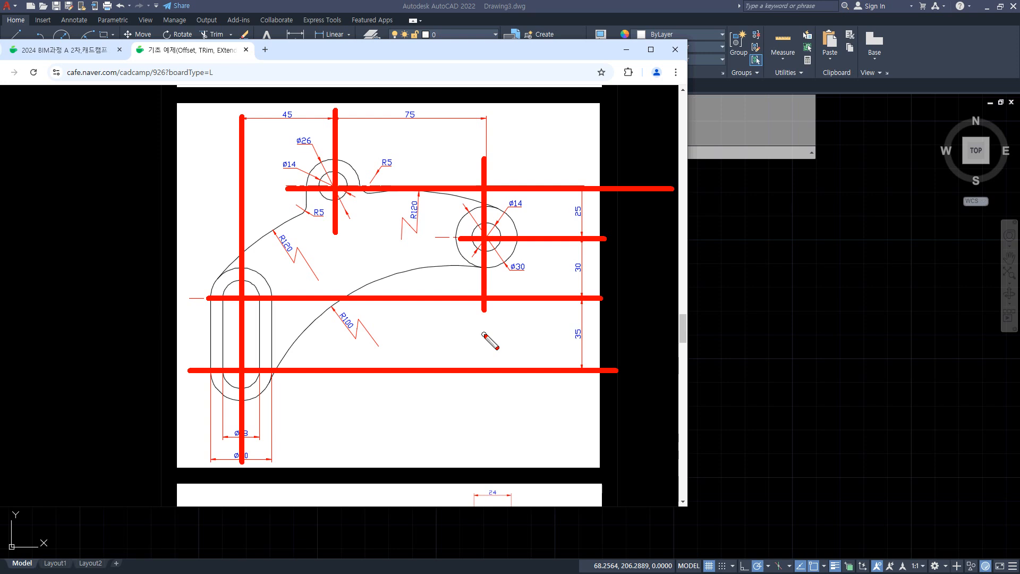
Trace the curved arm's slot-end, boss and eye circles plus its long connecting arcs, and clear the pen marks.
{"action": "mouse_move", "coordinate": [250, 417]}
{"action": "left_mouse_down"}
{"action": "mouse_move", "coordinate": [237, 342]}
{"action": "mouse_move", "coordinate": [271, 408]}
{"action": "left_mouse_up"}
{"action": "left_click_drag", "start_coordinate": [258, 335], "coordinate": [268, 318]}
{"action": "mouse_move", "coordinate": [361, 207]}
{"action": "left_mouse_down"}
{"action": "mouse_move", "coordinate": [349, 154]}
{"action": "mouse_move", "coordinate": [375, 193]}
{"action": "left_mouse_up"}
{"action": "left_click_drag", "start_coordinate": [487, 272], "coordinate": [490, 265]}
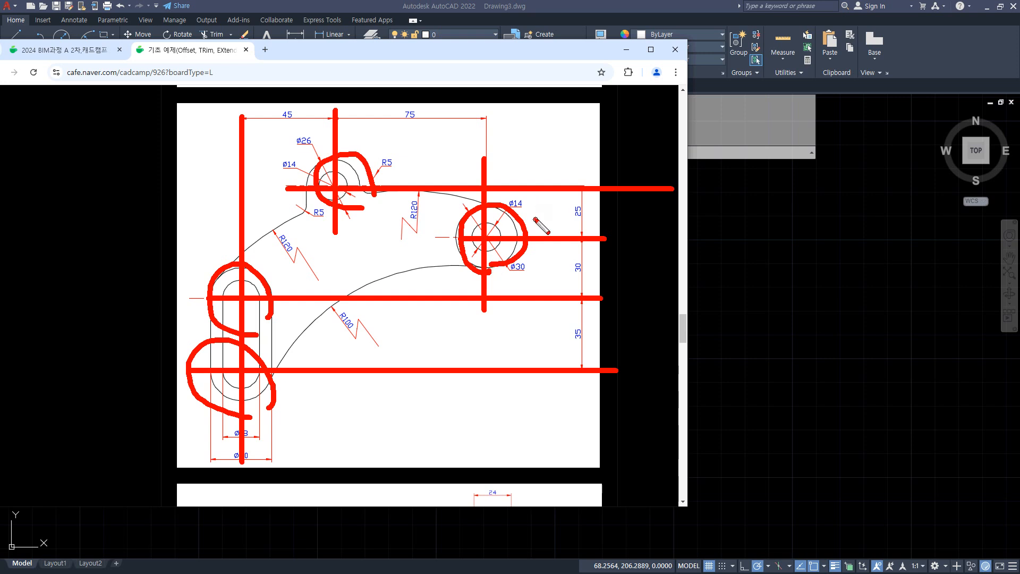
{"action": "left_click_drag", "start_coordinate": [535, 219], "coordinate": [217, 251]}
{"action": "left_click_drag", "start_coordinate": [507, 256], "coordinate": [262, 374]}
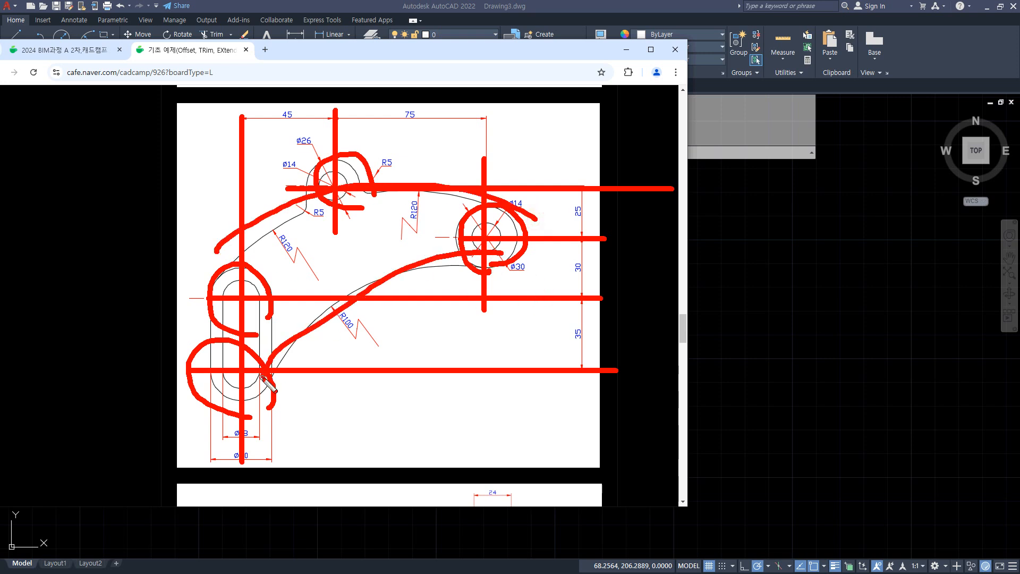
{"action": "key", "text": "Escape"}
Find the three-arm 120° exercise, trace its three arm axes, hub and one arm's sides, and clear the marks.
{"action": "scroll", "coordinate": [336, 415], "scroll_direction": "up", "scroll_amount": 8}
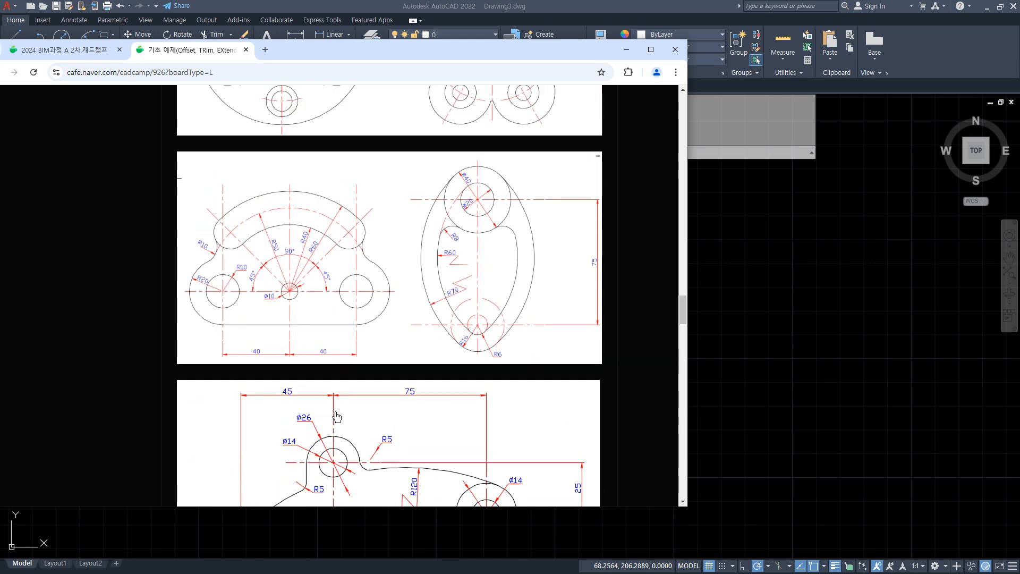
{"action": "scroll", "coordinate": [337, 416], "scroll_direction": "down", "scroll_amount": 15}
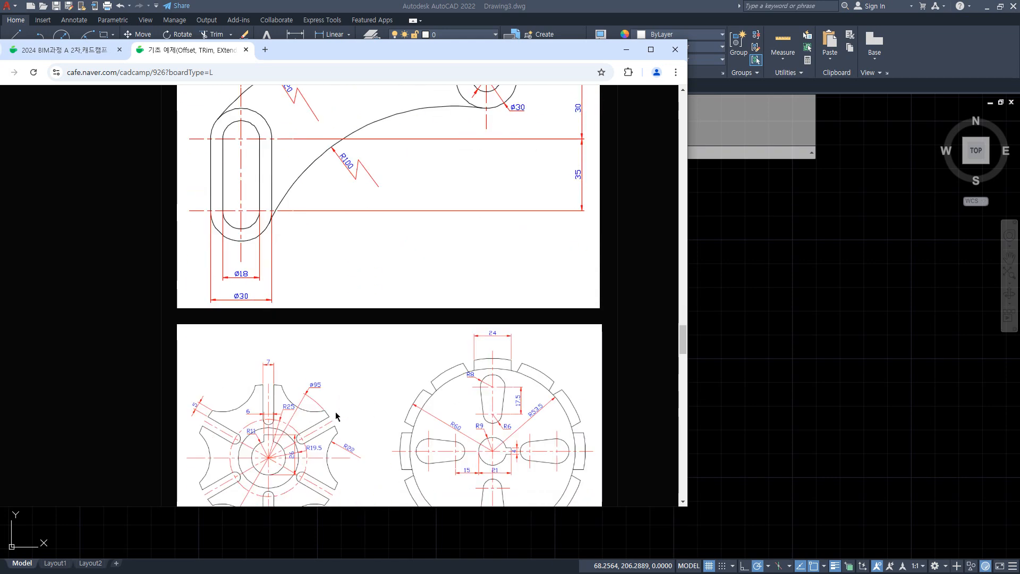
{"action": "scroll", "coordinate": [340, 414], "scroll_direction": "down", "scroll_amount": 1}
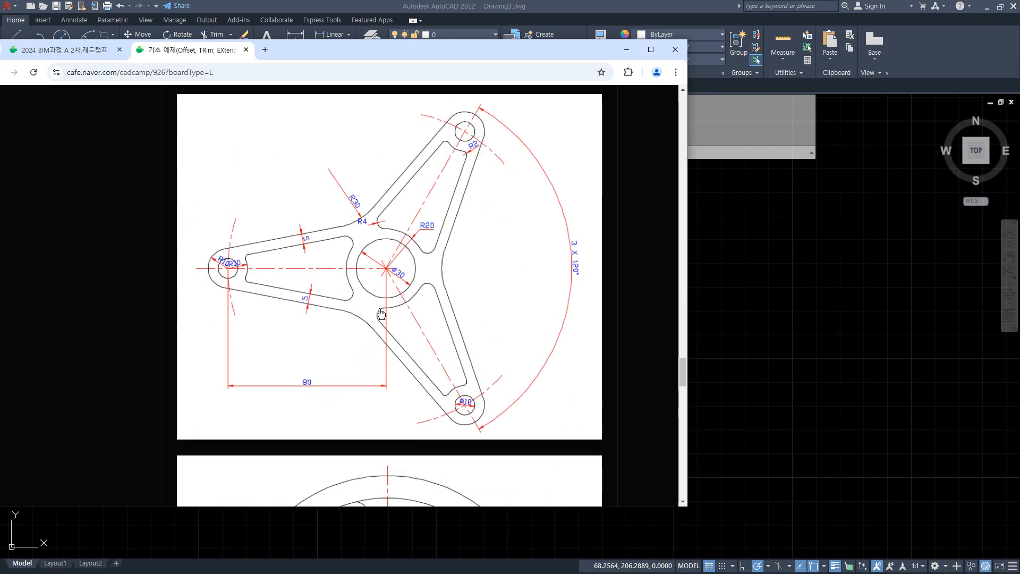
{"action": "left_click_drag", "start_coordinate": [390, 269], "coordinate": [148, 269]}
{"action": "left_click_drag", "start_coordinate": [481, 106], "coordinate": [388, 259]}
{"action": "left_click_drag", "start_coordinate": [398, 282], "coordinate": [527, 573]}
{"action": "mouse_move", "coordinate": [387, 290]}
{"action": "left_mouse_down"}
{"action": "mouse_move", "coordinate": [366, 254]}
{"action": "mouse_move", "coordinate": [402, 312]}
{"action": "left_mouse_up"}
{"action": "mouse_move", "coordinate": [244, 280]}
{"action": "left_mouse_down"}
{"action": "mouse_move", "coordinate": [212, 271]}
{"action": "mouse_move", "coordinate": [406, 228]}
{"action": "left_mouse_up"}
{"action": "left_click_drag", "start_coordinate": [260, 275], "coordinate": [385, 303]}
{"action": "key", "text": "Escape"}
Go to the R65 spoked-wheel exercise, trace its two centre lines and concentric circles, and clear the marks.
{"action": "scroll", "coordinate": [343, 414], "scroll_direction": "down", "scroll_amount": 6}
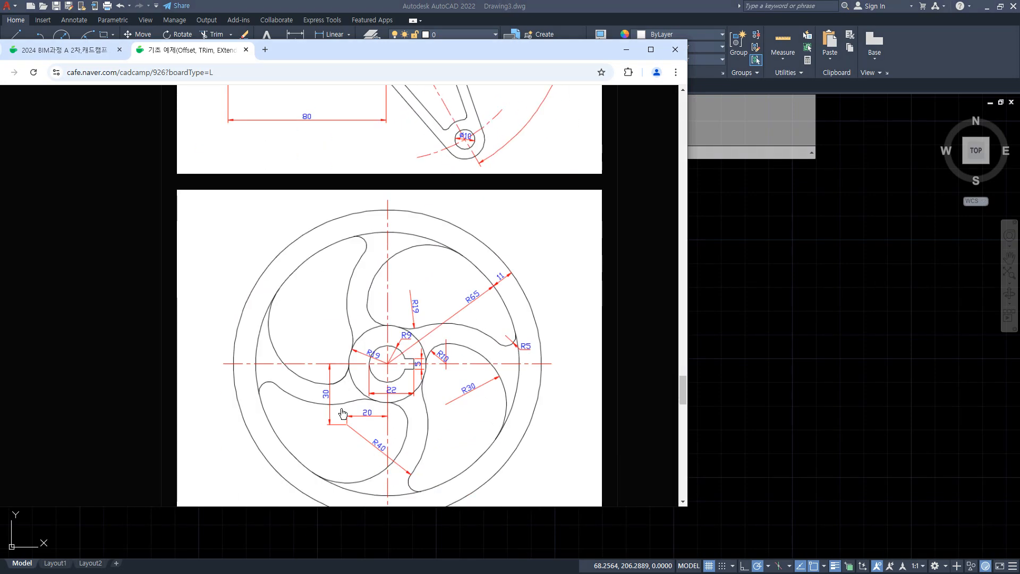
{"action": "key", "text": "ctrl+2"}
{"action": "left_click_drag", "start_coordinate": [220, 310], "coordinate": [589, 310]}
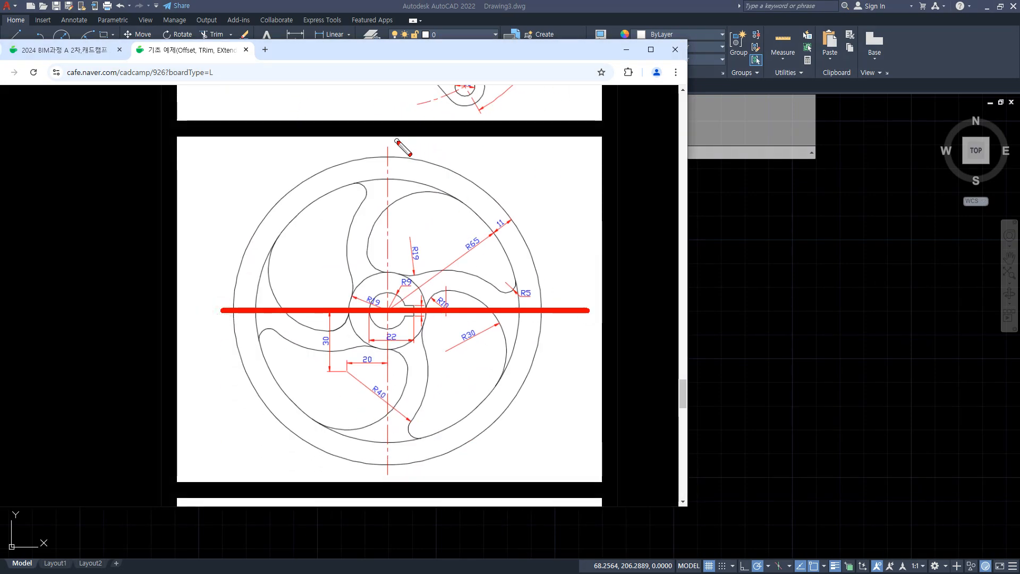
{"action": "left_click_drag", "start_coordinate": [397, 140], "coordinate": [397, 570]}
{"action": "mouse_move", "coordinate": [393, 314]}
{"action": "left_mouse_down"}
{"action": "mouse_move", "coordinate": [410, 333]}
{"action": "mouse_move", "coordinate": [433, 298]}
{"action": "mouse_move", "coordinate": [436, 330]}
{"action": "left_mouse_up"}
{"action": "mouse_move", "coordinate": [388, 418]}
{"action": "left_mouse_down"}
{"action": "mouse_move", "coordinate": [509, 312]}
{"action": "mouse_move", "coordinate": [474, 363]}
{"action": "left_mouse_up"}
{"action": "mouse_move", "coordinate": [370, 479]}
{"action": "left_mouse_down"}
{"action": "mouse_move", "coordinate": [199, 216]}
{"action": "mouse_move", "coordinate": [542, 433]}
{"action": "left_mouse_up"}
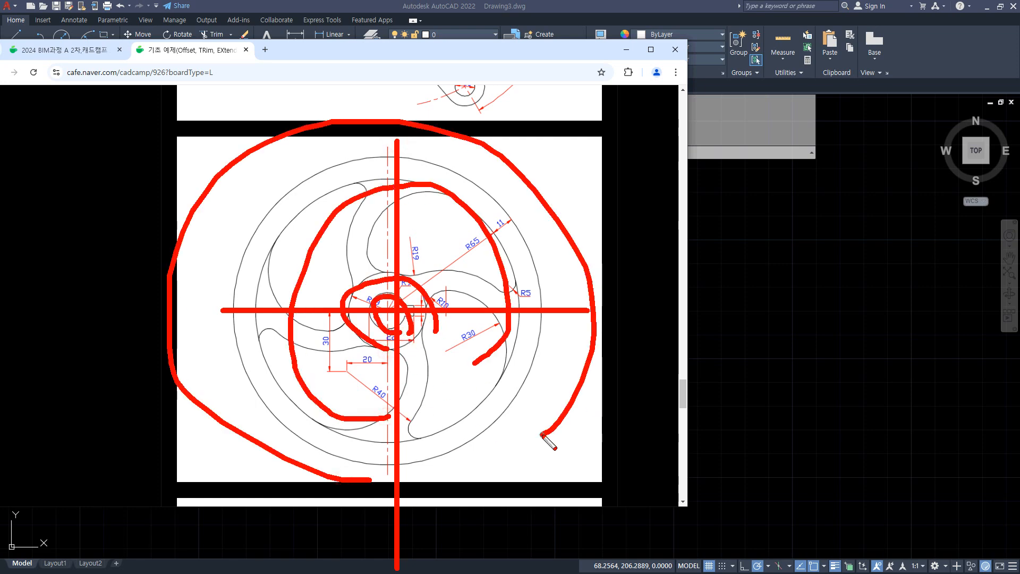
{"action": "key", "text": "Escape"}
Go to the mounting-plate exercise and trace its central axes, the 28° line, the large central circle and the small notch circle.
{"action": "scroll", "coordinate": [542, 436], "scroll_direction": "down", "scroll_amount": 10}
{"action": "scroll", "coordinate": [542, 431], "scroll_direction": "up", "scroll_amount": 4}
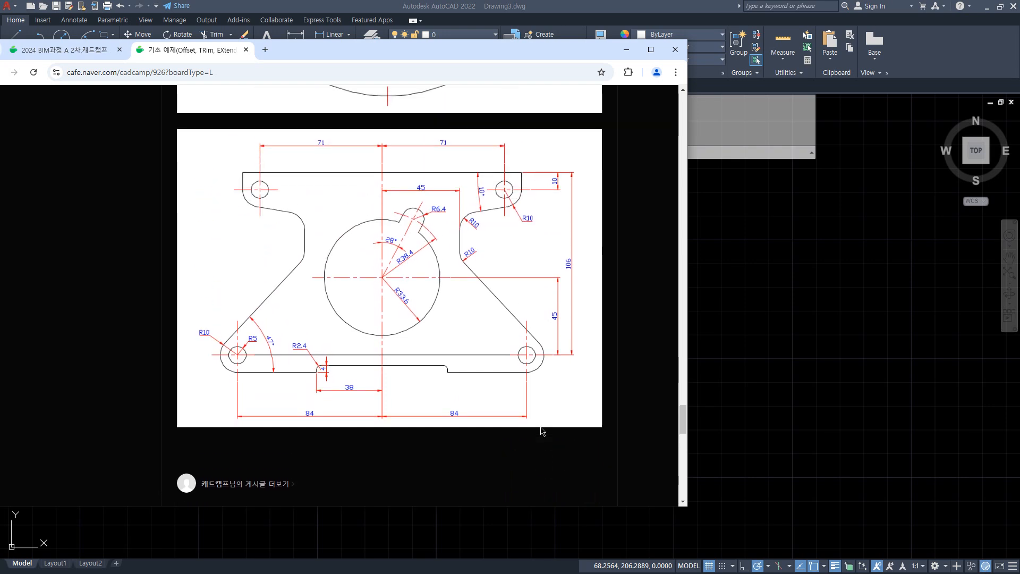
{"action": "key", "text": "ctrl+2"}
{"action": "left_click_drag", "start_coordinate": [310, 335], "coordinate": [511, 333], "text": "shift"}
{"action": "left_click_drag", "start_coordinate": [377, 214], "coordinate": [398, 413], "text": "shift"}
{"action": "left_click_drag", "start_coordinate": [431, 249], "coordinate": [381, 349], "text": "shift"}
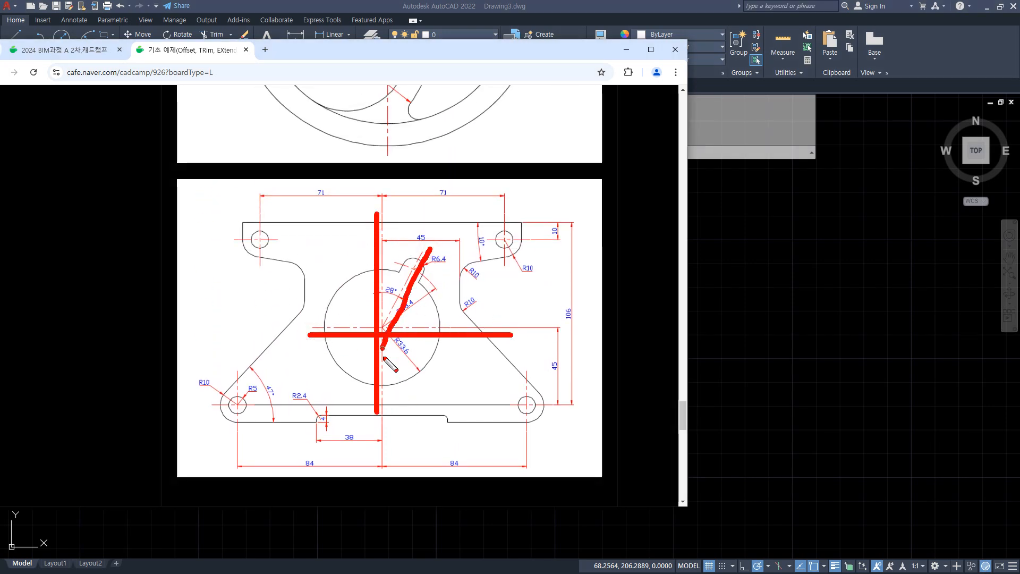
{"action": "mouse_move", "coordinate": [363, 386]}
{"action": "left_mouse_down"}
{"action": "mouse_move", "coordinate": [420, 303]}
{"action": "mouse_move", "coordinate": [366, 379]}
{"action": "left_mouse_up"}
{"action": "mouse_move", "coordinate": [418, 278]}
{"action": "left_mouse_down"}
{"action": "mouse_move", "coordinate": [395, 264]}
{"action": "mouse_move", "coordinate": [423, 281]}
{"action": "left_mouse_up"}
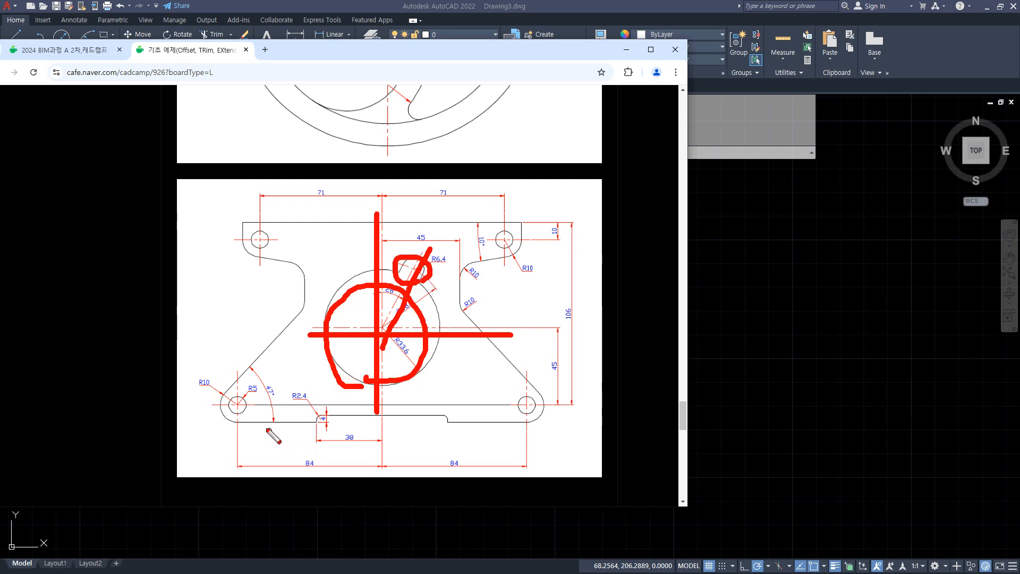
Trace the mounting plate's lower and upper hole centre lines, corner circles, and straight bottom and top edges.
{"action": "left_click_drag", "start_coordinate": [199, 403], "coordinate": [572, 402], "text": "shift"}
{"action": "left_click_drag", "start_coordinate": [235, 365], "coordinate": [235, 457], "text": "shift"}
{"action": "mouse_move", "coordinate": [525, 369]}
{"action": "left_mouse_down", "text": "shift"}
{"action": "mouse_move", "coordinate": [525, 439]}
{"action": "mouse_move", "coordinate": [547, 396]}
{"action": "mouse_move", "coordinate": [541, 425]}
{"action": "left_mouse_up", "text": "shift"}
{"action": "left_click_drag", "start_coordinate": [223, 422], "coordinate": [547, 427]}
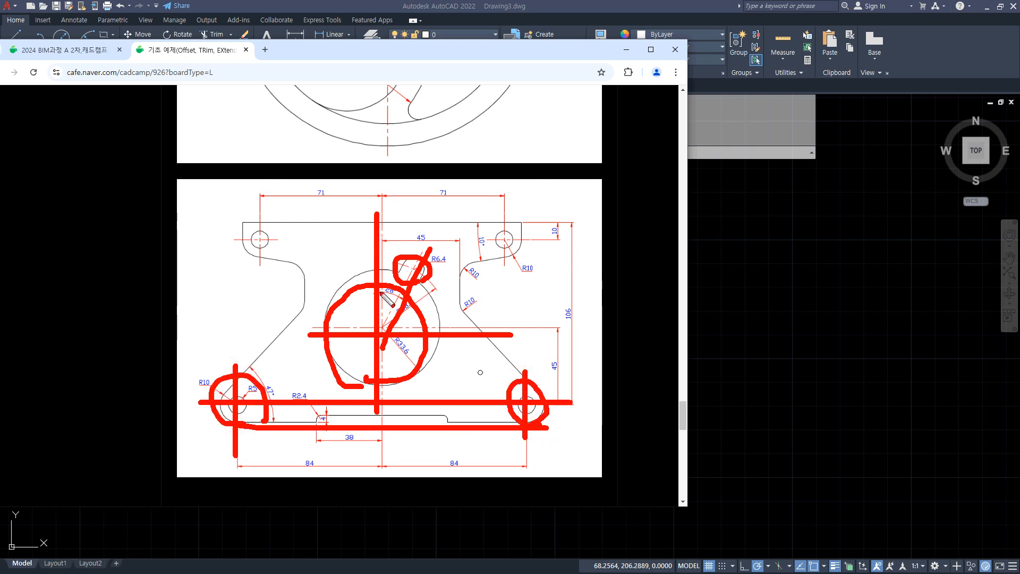
{"action": "mouse_move", "coordinate": [271, 245]}
{"action": "left_mouse_down"}
{"action": "mouse_move", "coordinate": [228, 247]}
{"action": "mouse_move", "coordinate": [272, 249]}
{"action": "left_mouse_up"}
{"action": "left_click_drag", "start_coordinate": [197, 241], "coordinate": [514, 242], "text": "shift"}
{"action": "left_click_drag", "start_coordinate": [230, 221], "coordinate": [550, 230]}
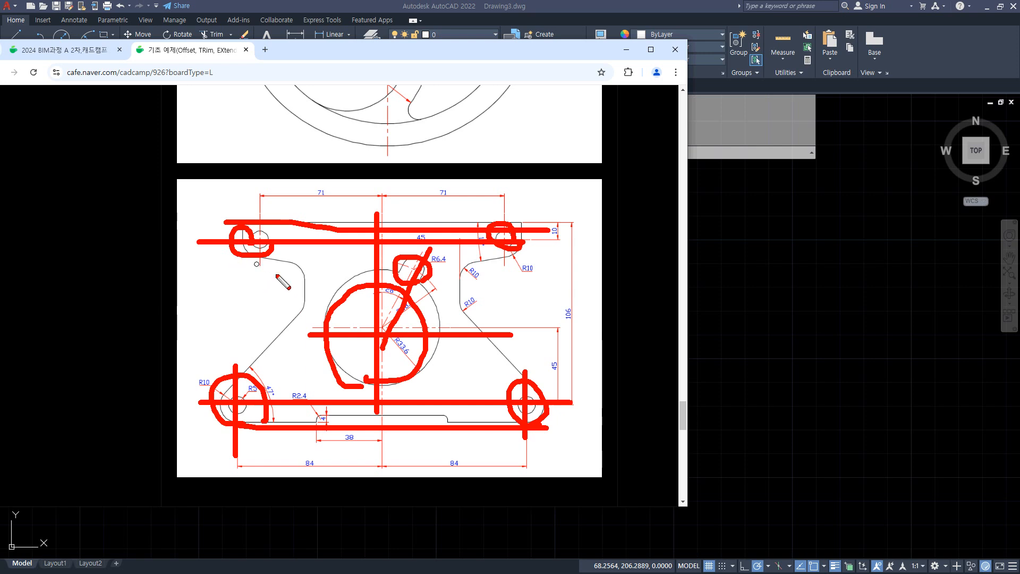
Trace the mounting plate's sloped and vertical side edges, and clear the pen marks.
{"action": "left_click_drag", "start_coordinate": [238, 372], "coordinate": [308, 317]}
{"action": "left_click_drag", "start_coordinate": [567, 399], "coordinate": [457, 303]}
{"action": "left_click_drag", "start_coordinate": [549, 245], "coordinate": [484, 280]}
{"action": "mouse_move", "coordinate": [261, 258]}
{"action": "left_mouse_down"}
{"action": "mouse_move", "coordinate": [291, 265]}
{"action": "mouse_move", "coordinate": [301, 339]}
{"action": "left_mouse_up"}
{"action": "left_click_drag", "start_coordinate": [465, 262], "coordinate": [458, 334]}
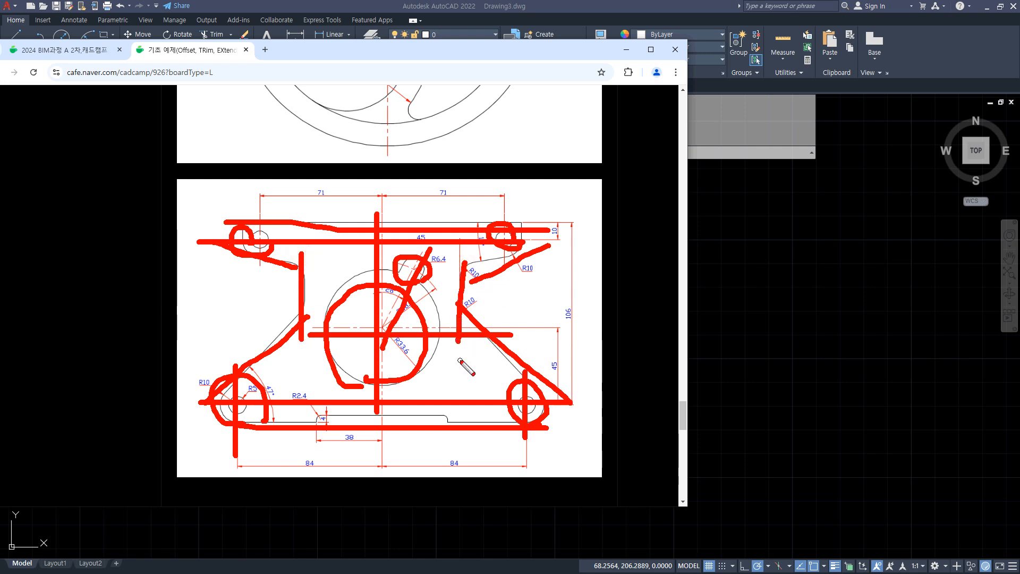
{"action": "key", "text": "Escape"}
Move the browser with the slotted curved-arm exercise aside and erase the finished wheel from the AutoCAD drawing.
{"action": "scroll", "coordinate": [322, 319], "scroll_direction": "up", "scroll_amount": 10}
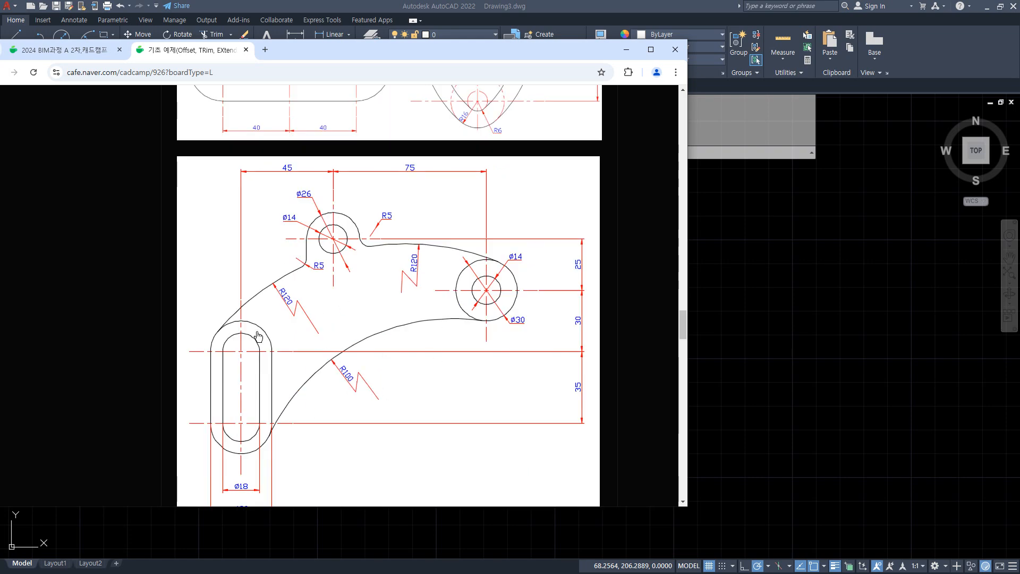
{"action": "left_click_drag", "start_coordinate": [397, 54], "coordinate": [0, 72]}
{"action": "scroll", "coordinate": [302, 290], "scroll_direction": "down", "scroll_amount": 3}
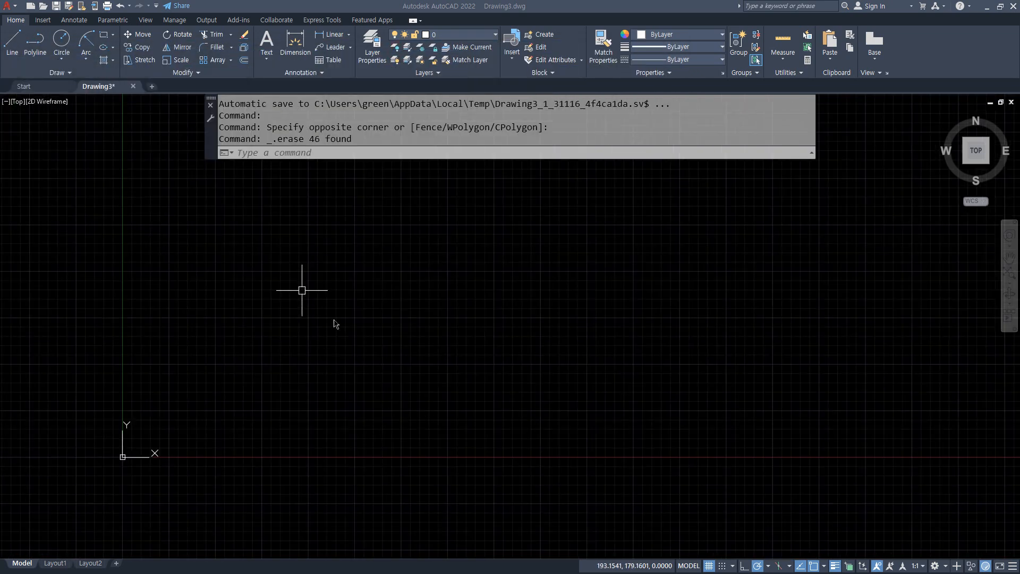
Draw one horizontal and one vertical construction line through a common point in the empty drawing.
{"action": "type", "text": "xl"}
{"action": "key", "text": "Return"}
{"action": "left_click", "coordinate": [254, 336]}
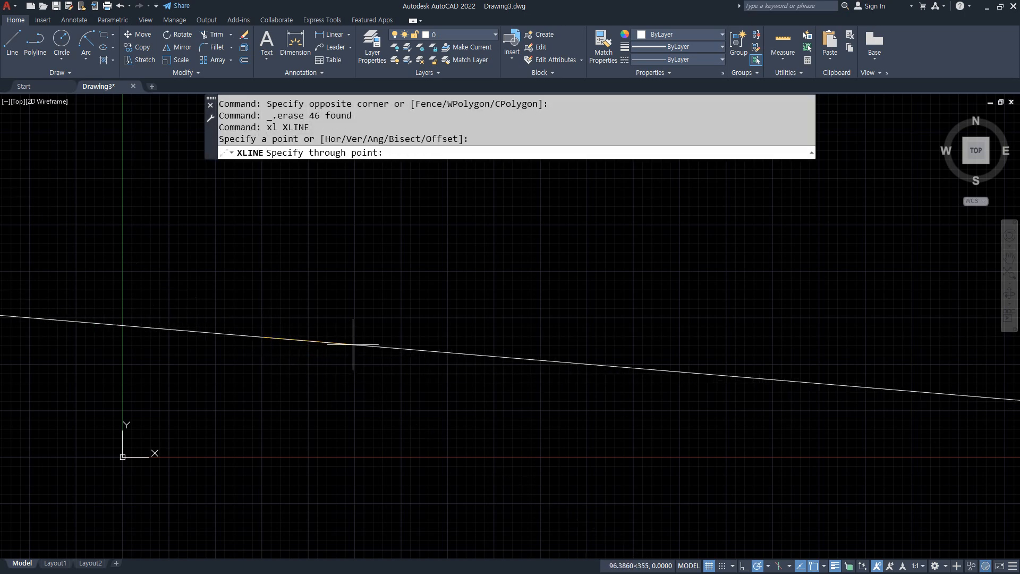
{"action": "left_click", "coordinate": [358, 342]}
{"action": "left_click", "coordinate": [266, 292]}
{"action": "key", "text": "Return"}
Assign both construction lines to the red centre-line layer 중심 and clear the selection.
{"action": "left_click", "coordinate": [279, 306]}
{"action": "left_click", "coordinate": [244, 354]}
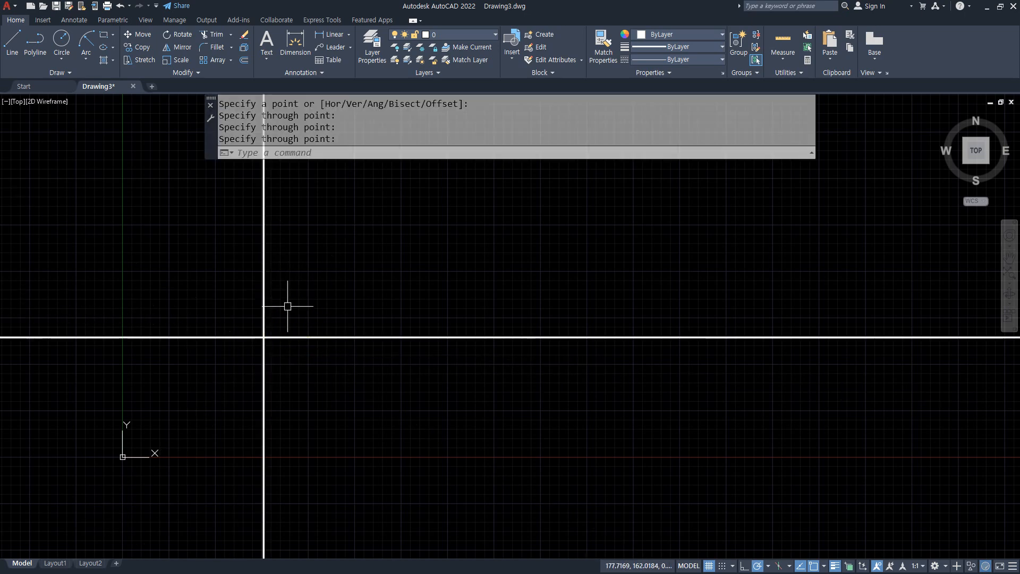
{"action": "left_click", "coordinate": [452, 43]}
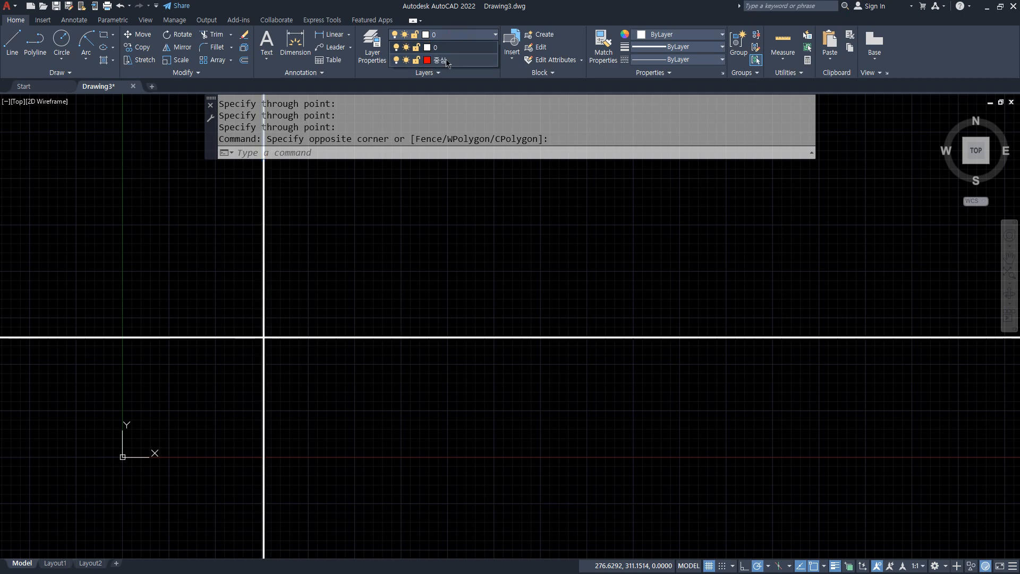
{"action": "key", "text": "Escape"}
{"action": "key", "text": "Escape"}
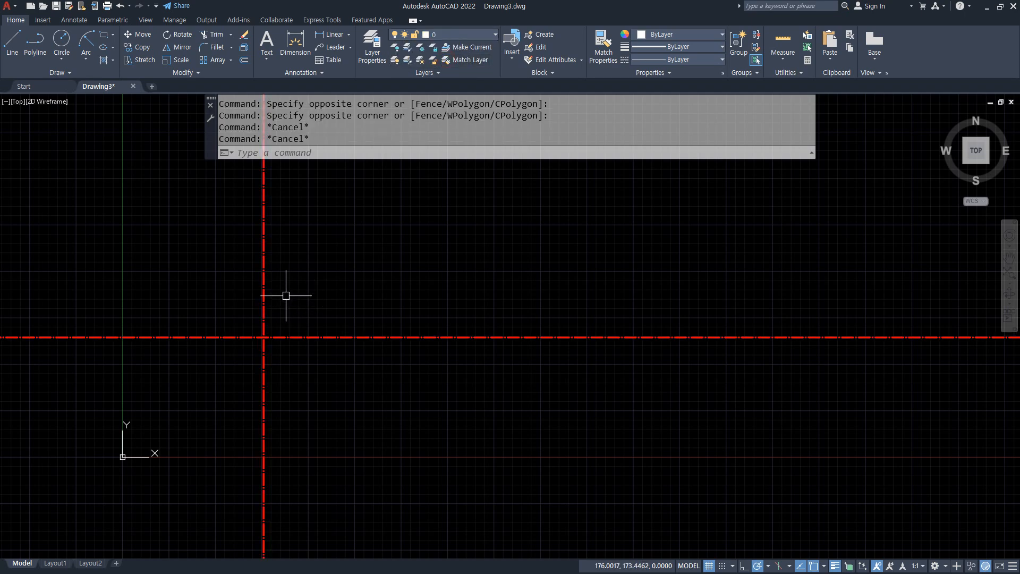
Offset the horizontal centre line upward by 35.
{"action": "type", "text": "o"}
{"action": "key", "text": "Return"}
{"action": "type", "text": "35"}
{"action": "key", "text": "Return"}
{"action": "left_click", "coordinate": [321, 336]}
{"action": "left_click", "coordinate": [326, 279]}
{"action": "key", "text": "Return"}
Offset the upper horizontal centre line upward by 30.
{"action": "key", "text": "Return"}
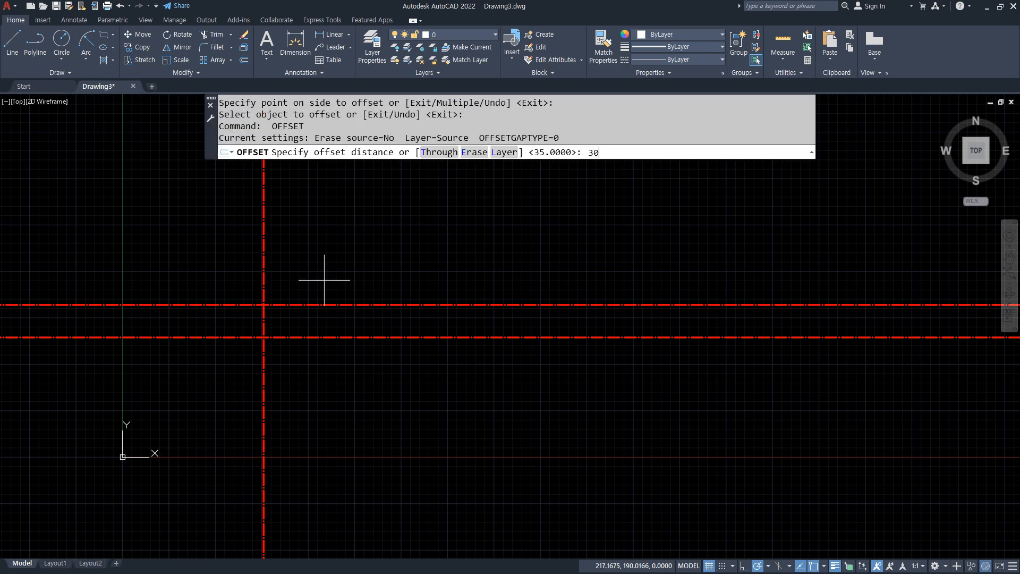
{"action": "type", "text": "30"}
{"action": "key", "text": "Return"}
{"action": "left_click", "coordinate": [327, 303]}
{"action": "left_click", "coordinate": [329, 258]}
{"action": "key", "text": "Return"}
Offset the topmost horizontal centre line upward by 25.
{"action": "key", "text": "Return"}
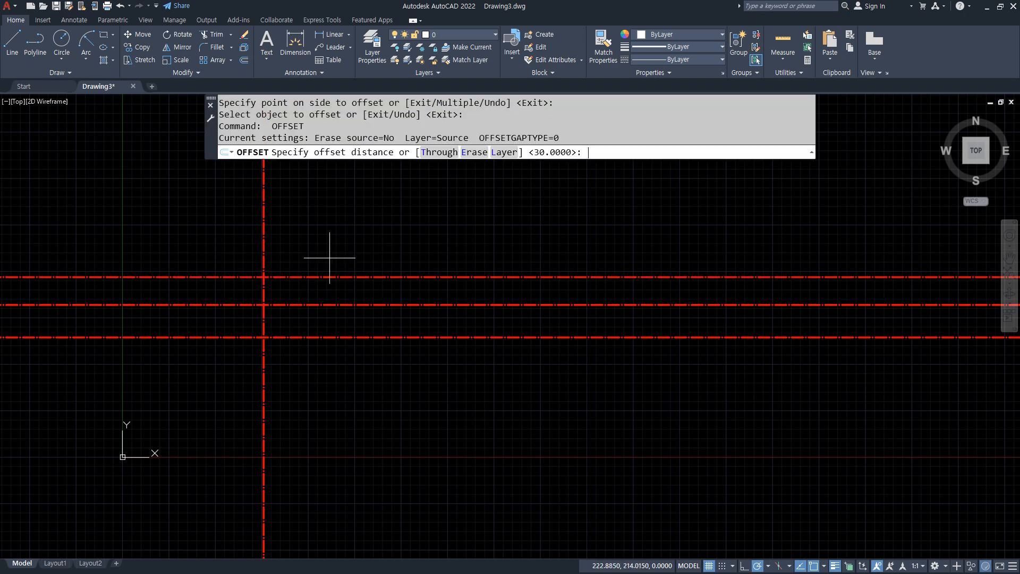
{"action": "type", "text": "25"}
{"action": "key", "text": "Return"}
{"action": "left_click", "coordinate": [328, 277]}
{"action": "left_click", "coordinate": [328, 223]}
{"action": "key", "text": "Return"}
Offset the vertical centre line to the right by 45.
{"action": "scroll", "coordinate": [268, 298], "scroll_direction": "up", "scroll_amount": 2}
{"action": "scroll", "coordinate": [269, 299], "scroll_direction": "up", "scroll_amount": 3}
{"action": "type", "text": "o"}
{"action": "key", "text": "Return"}
{"action": "type", "text": "45"}
{"action": "key", "text": "Return"}
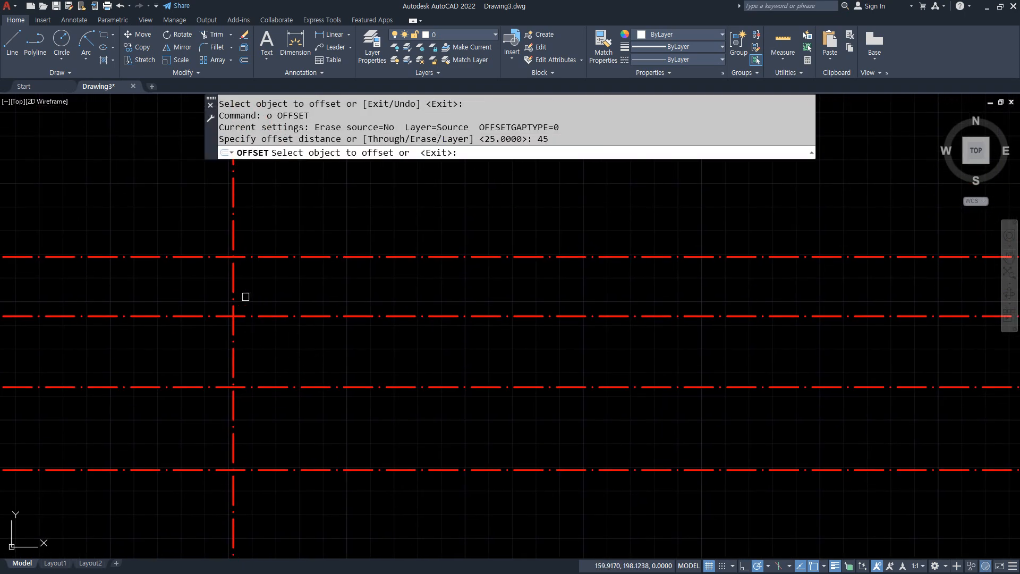
{"action": "left_click", "coordinate": [233, 287]}
{"action": "left_click", "coordinate": [359, 287]}
{"action": "key", "text": "Return"}
Offset the second vertical centre line to the right by 75.
{"action": "key", "text": "Return"}
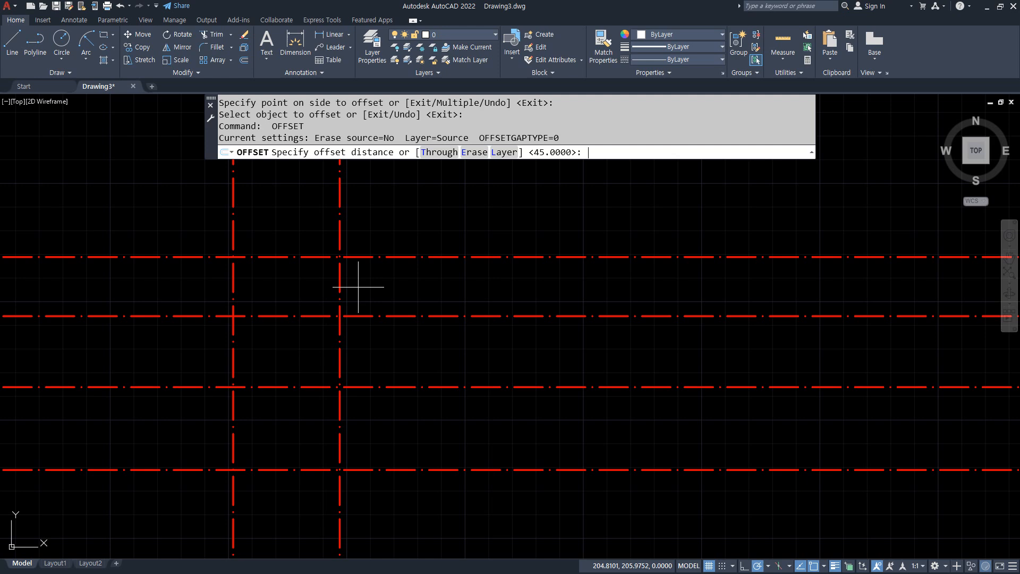
{"action": "key", "text": "Return"}
{"action": "left_click", "coordinate": [341, 287]}
{"action": "left_click", "coordinate": [485, 291]}
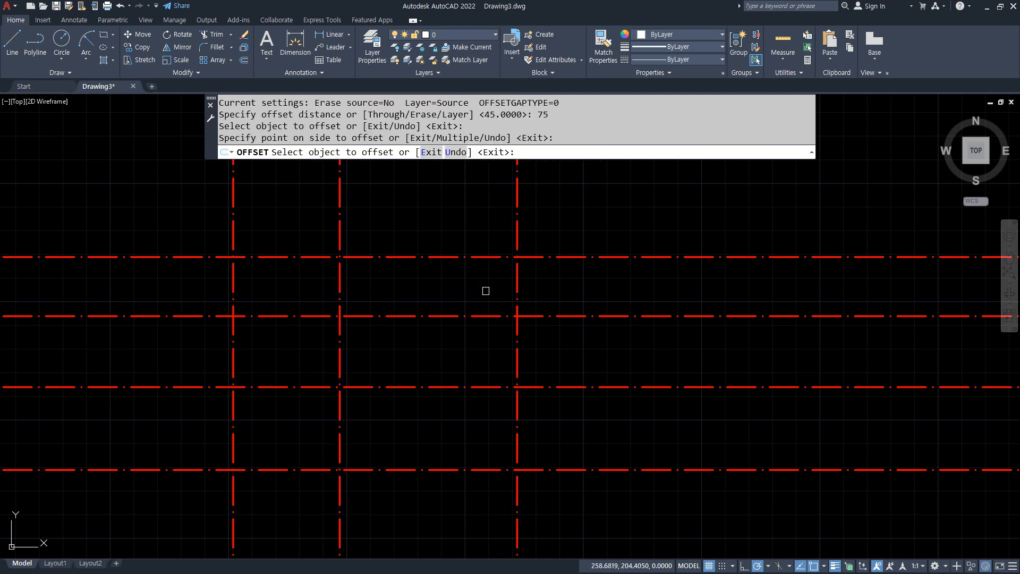
{"action": "key", "text": "Return"}
Draw two 18-diameter circles where the leftmost vertical centre line crosses the two lowest horizontal centre lines.
{"action": "middle_click_drag", "start_coordinate": [426, 365], "coordinate": [440, 330]}
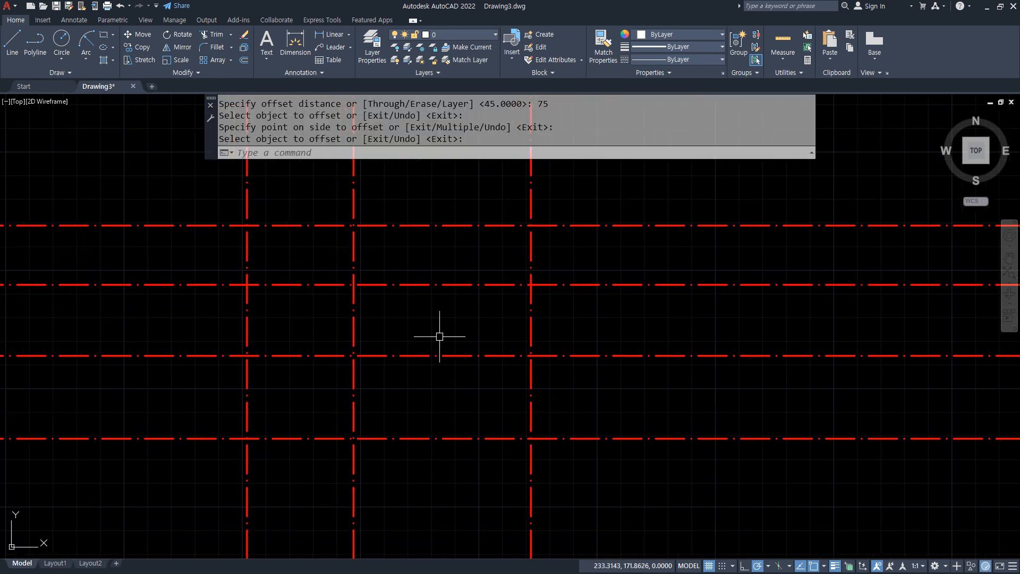
{"action": "mouse_move", "coordinate": [242, 323]}
{"action": "left_mouse_down"}
{"action": "mouse_move", "coordinate": [247, 491]}
{"action": "mouse_move", "coordinate": [251, 329]}
{"action": "mouse_move", "coordinate": [240, 325]}
{"action": "left_mouse_up"}
{"action": "type", "text": "c"}
{"action": "key", "text": "Return"}
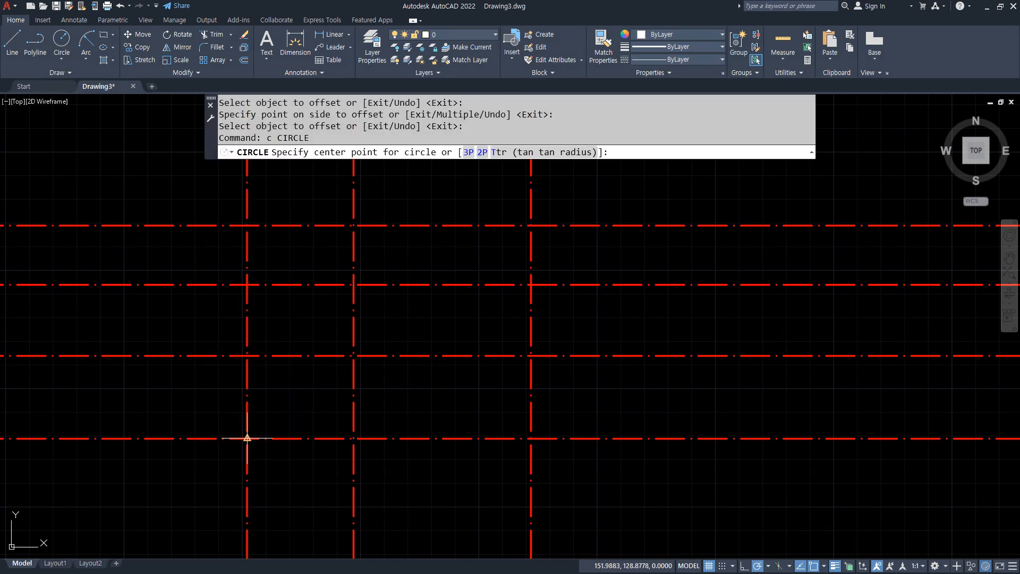
{"action": "left_click", "coordinate": [247, 438]}
{"action": "type", "text": "d"}
{"action": "key", "text": "Return"}
{"action": "type", "text": "1"}
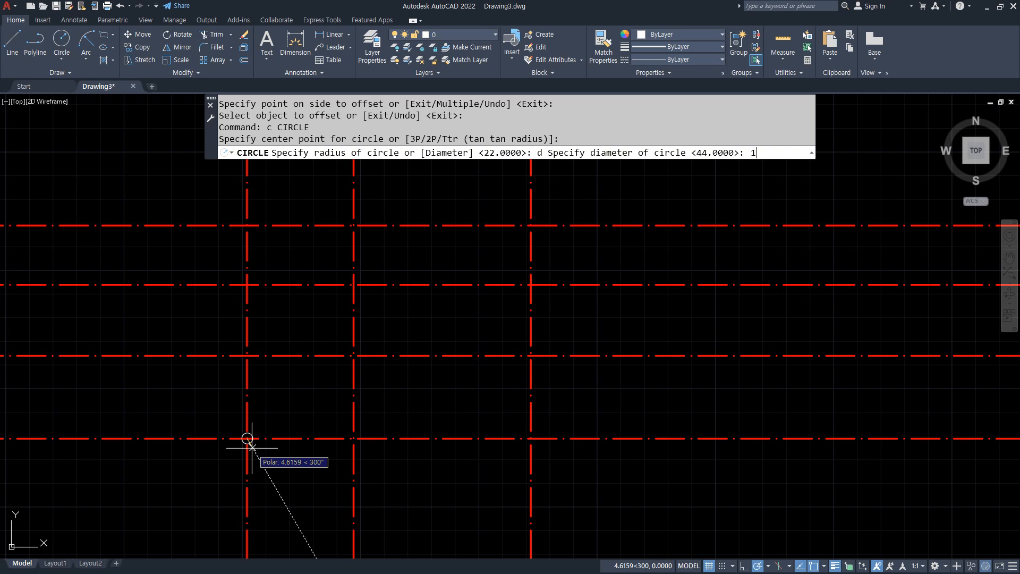
{"action": "key", "text": "Return"}
{"action": "key", "text": "Return"}
{"action": "left_click", "coordinate": [247, 355]}
{"action": "key", "text": "Return"}
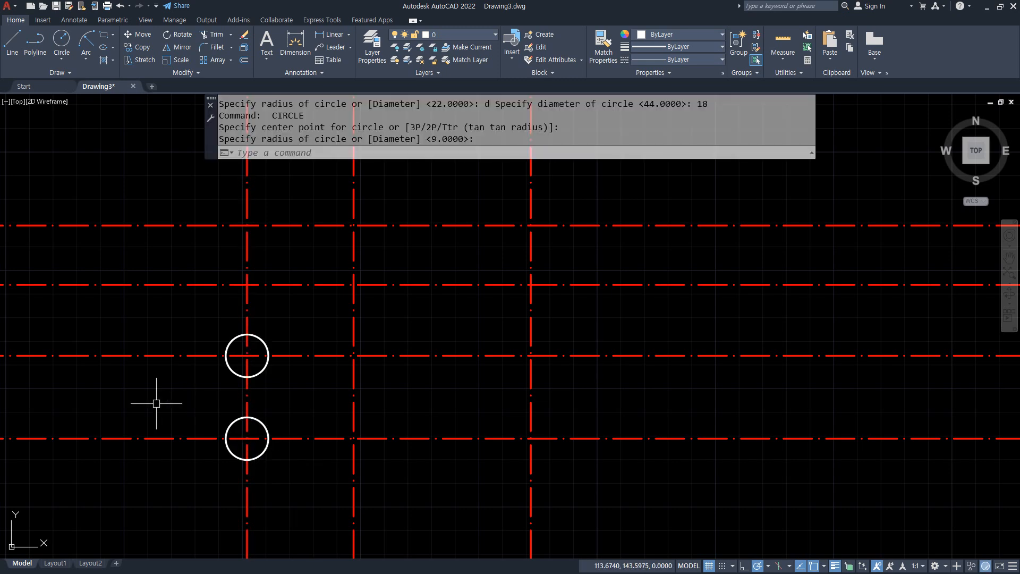
Draw a concentric circle of diameter 30 around each of the two 18-diameter circles.
{"action": "type", "text": "c"}
{"action": "key", "text": "Return"}
{"action": "left_click", "coordinate": [247, 439]}
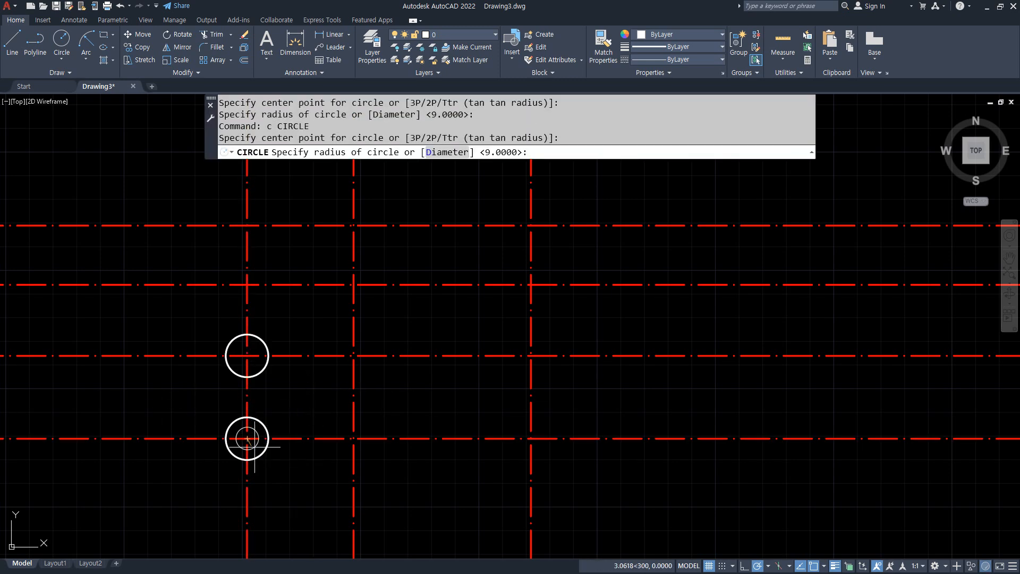
{"action": "type", "text": "d"}
{"action": "key", "text": "Return"}
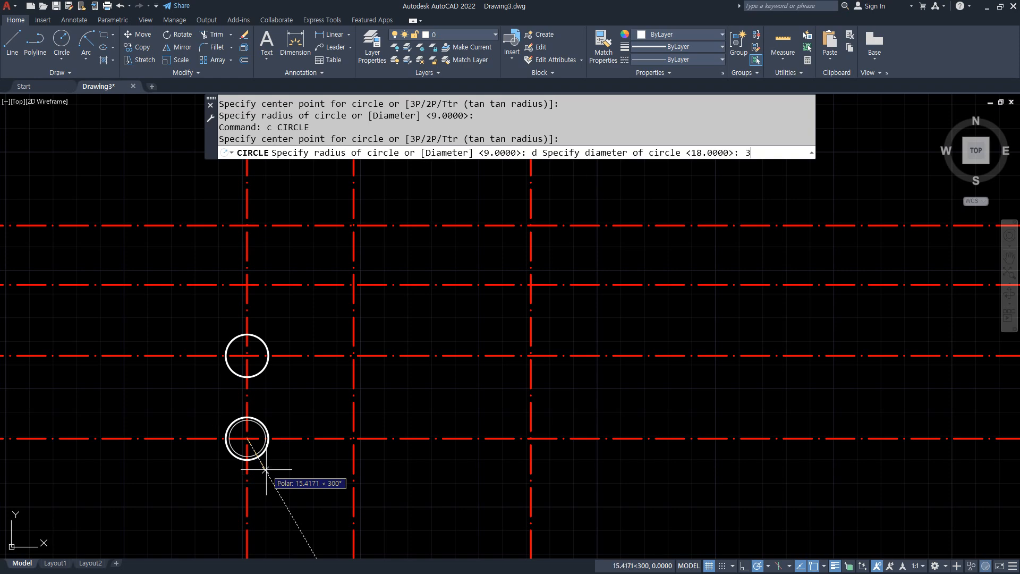
{"action": "type", "text": "30"}
{"action": "key", "text": "Return"}
{"action": "key", "text": "Return"}
{"action": "left_click", "coordinate": [247, 355]}
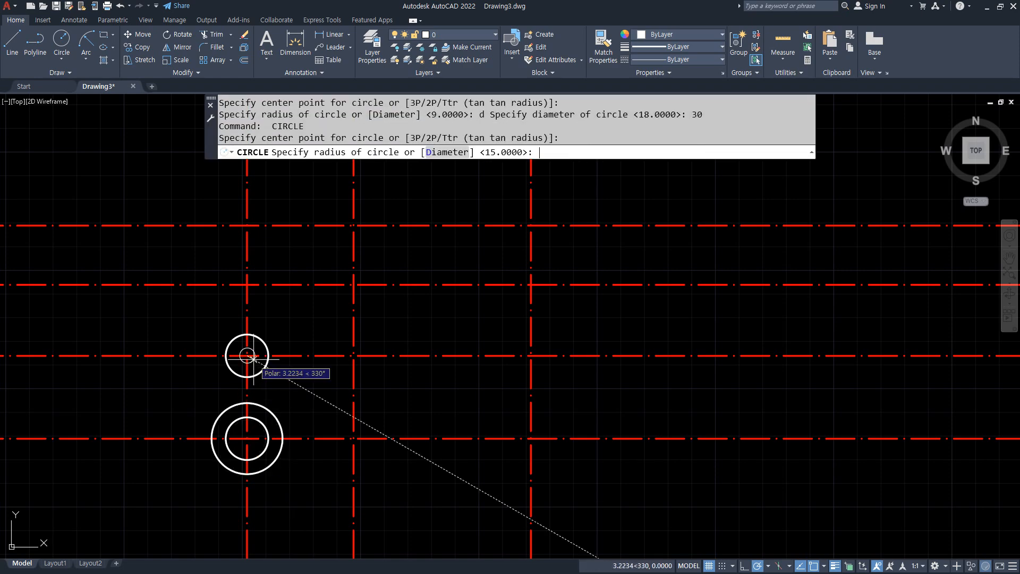
Join the left quadrants of the inner and outer circle pairs with two vertical lines.
{"action": "scroll", "coordinate": [247, 355], "scroll_direction": "up", "scroll_amount": 2}
{"action": "middle_click_drag", "start_coordinate": [268, 382], "coordinate": [294, 352]}
{"action": "type", "text": "l"}
{"action": "key", "text": "Return"}
{"action": "left_click", "coordinate": [236, 316]}
{"action": "left_click", "coordinate": [236, 448]}
{"action": "key", "text": "Return"}
{"action": "key", "text": "Return"}
{"action": "left_click", "coordinate": [213, 316]}
{"action": "left_click", "coordinate": [213, 448]}
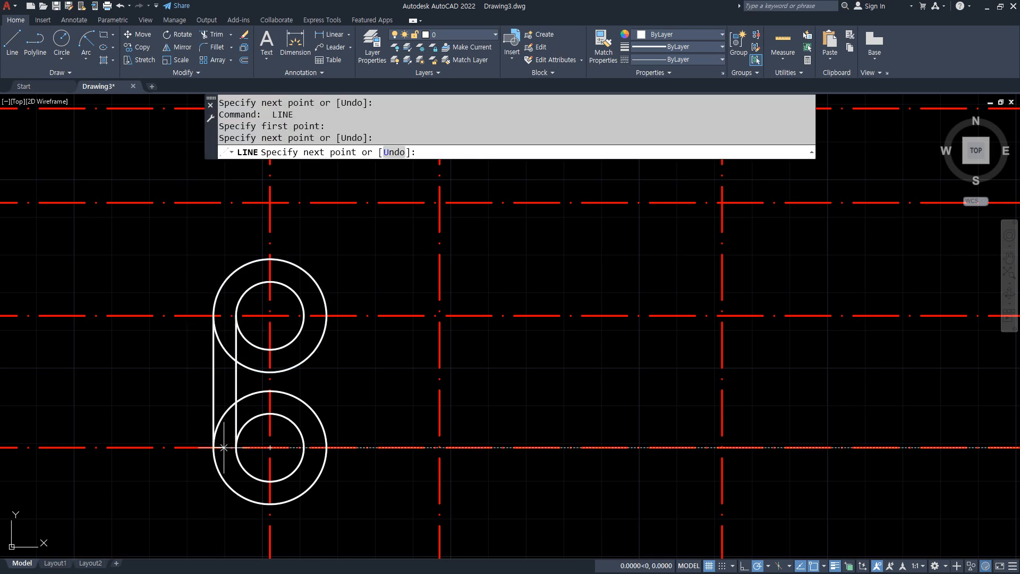
{"action": "key", "text": "Return"}
Join the right quadrants of the inner and outer circle pairs with two vertical lines.
{"action": "key", "text": "Return"}
{"action": "left_click", "coordinate": [304, 447]}
{"action": "left_click", "coordinate": [304, 315]}
{"action": "key", "text": "Return"}
{"action": "key", "text": "Return"}
{"action": "left_click", "coordinate": [327, 316]}
{"action": "left_click", "coordinate": [326, 447]}
{"action": "key", "text": "Return"}
Offset the slot's upper and lower 30-diameter circles outward to make centre line trimming boundaries.
{"action": "type", "text": "o"}
{"action": "key", "text": "Return"}
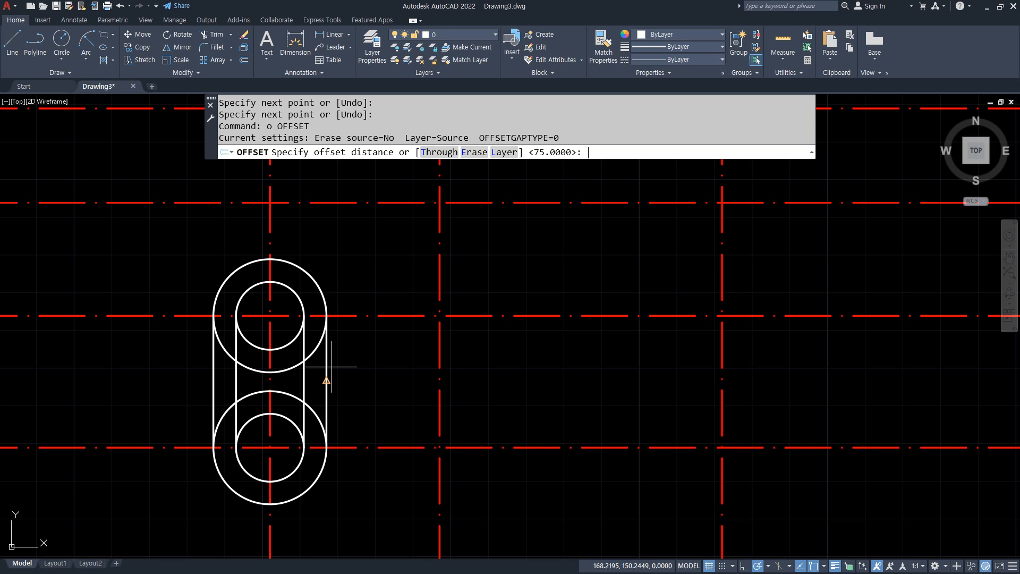
{"action": "key", "text": "Return"}
{"action": "left_click", "coordinate": [311, 407]}
{"action": "left_click", "coordinate": [364, 489]}
{"action": "left_click", "coordinate": [324, 289]}
{"action": "left_click", "coordinate": [325, 288]}
{"action": "key", "text": "Return"}
Trim the slot's horizontal and vertical centre lines just outside the two offset circles.
{"action": "type", "text": "tr"}
{"action": "key", "text": "Return"}
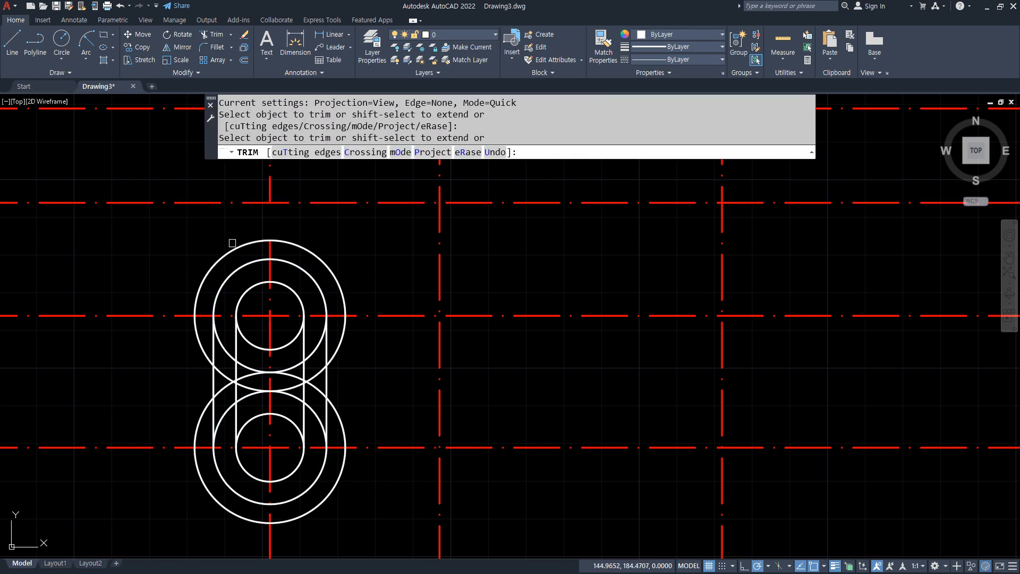
{"action": "mouse_move", "coordinate": [173, 312]}
{"action": "left_mouse_down"}
{"action": "mouse_move", "coordinate": [141, 323]}
{"action": "mouse_move", "coordinate": [135, 476]}
{"action": "left_mouse_up"}
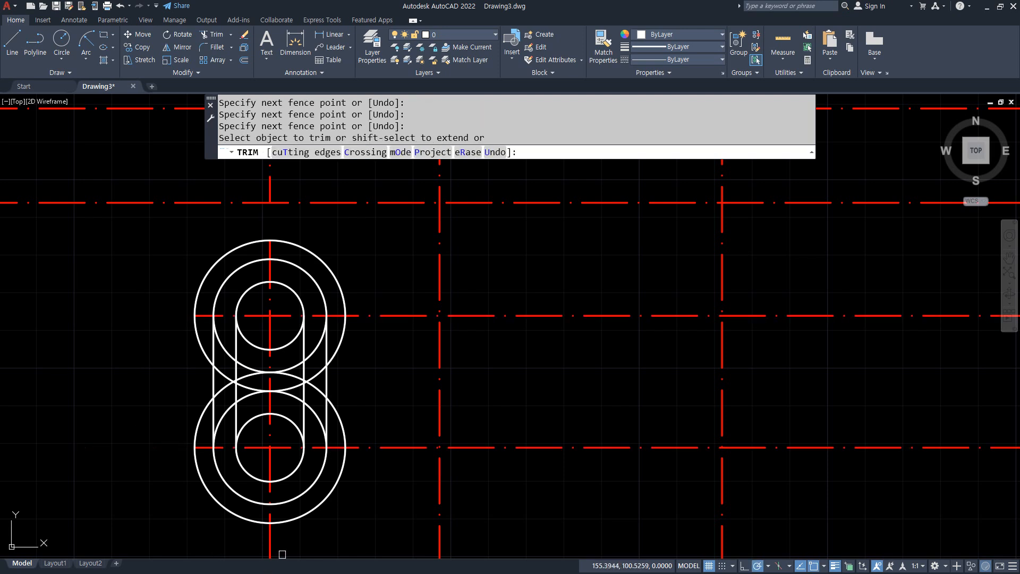
{"action": "left_click", "coordinate": [392, 501]}
{"action": "left_click", "coordinate": [403, 271]}
{"action": "left_click", "coordinate": [403, 271]}
{"action": "left_click", "coordinate": [407, 507]}
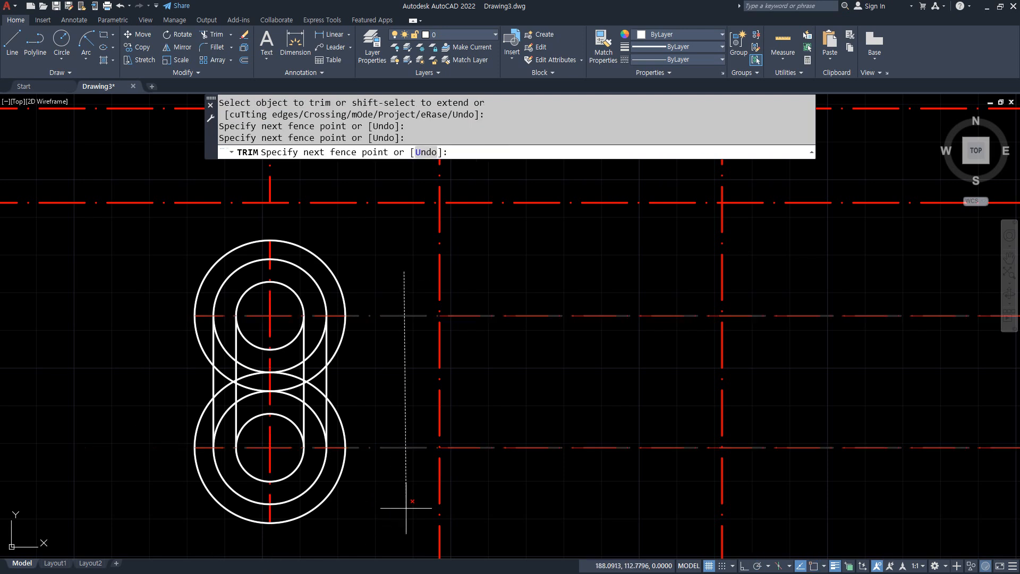
{"action": "key", "text": "Return"}
Erase the two offset boundary circles around the slot.
{"action": "left_click", "coordinate": [338, 351]}
{"action": "left_click", "coordinate": [336, 408]}
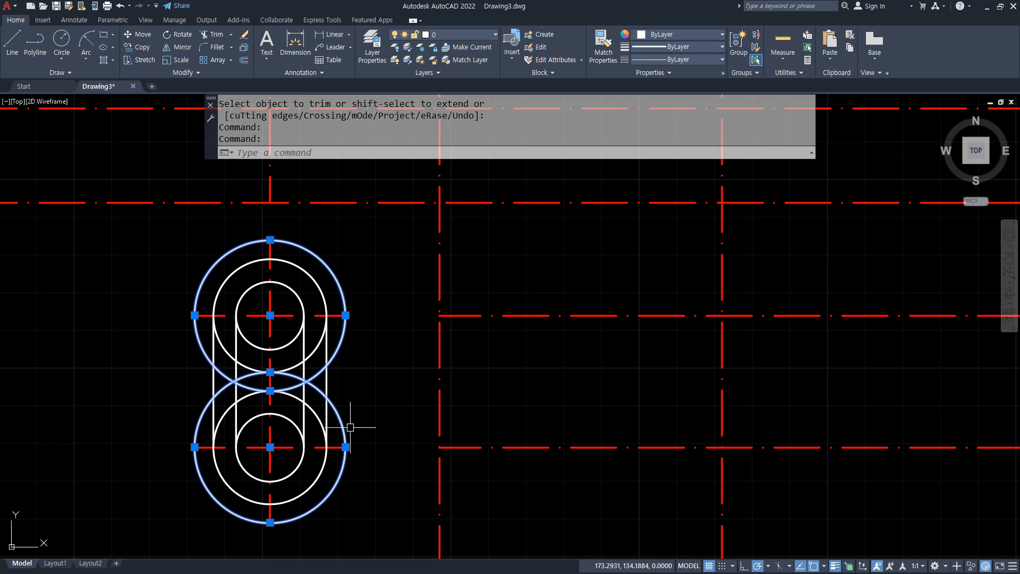
{"action": "type", "text": "e"}
{"action": "key", "text": "Return"}
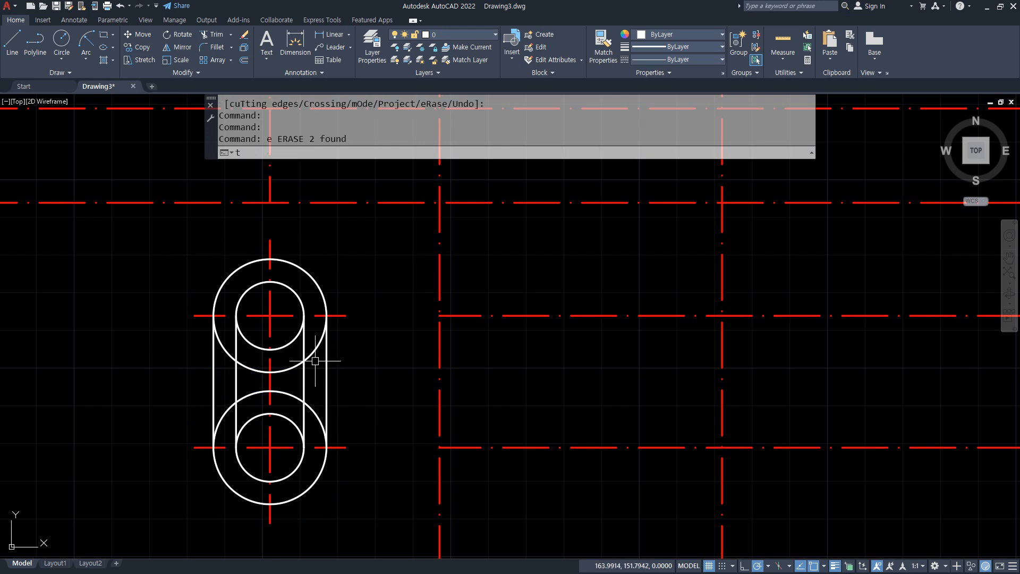
Trim the circle arcs between the straight sides to leave clean inner and outer slot outlines.
{"action": "type", "text": "t"}
{"action": "key", "text": "Return"}
{"action": "left_click", "coordinate": [318, 346]}
{"action": "left_click", "coordinate": [316, 413]}
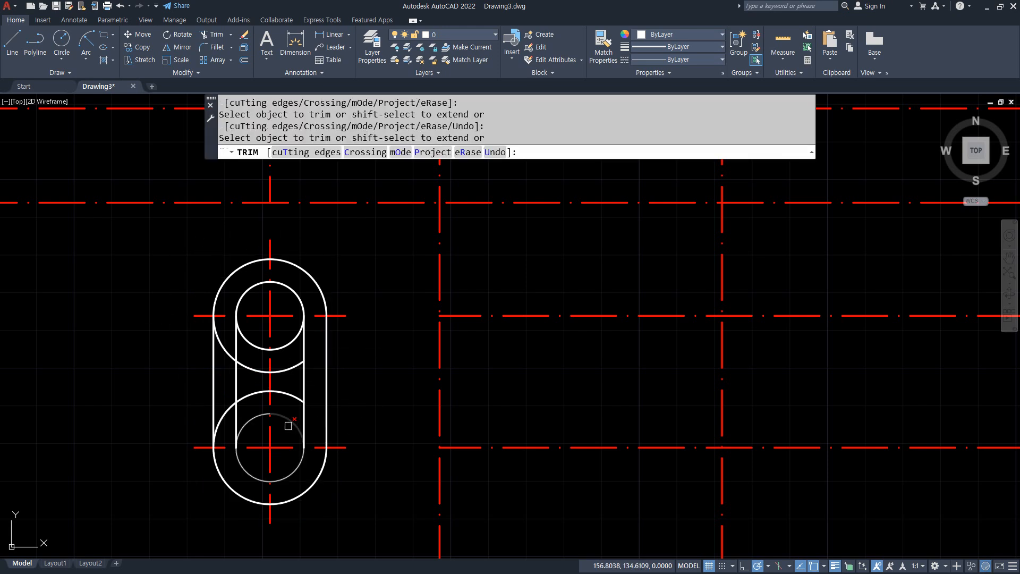
{"action": "mouse_move", "coordinate": [290, 428]}
{"action": "left_mouse_down"}
{"action": "mouse_move", "coordinate": [294, 319]}
{"action": "mouse_move", "coordinate": [259, 367]}
{"action": "mouse_move", "coordinate": [256, 428]}
{"action": "left_mouse_up"}
{"action": "left_click", "coordinate": [221, 416]}
{"action": "left_click", "coordinate": [231, 354]}
{"action": "key", "text": "Return"}
Draw a circle of diameter 14 where the middle vertical centre line crosses the topmost horizontal centre line.
{"action": "middle_click_drag", "start_coordinate": [742, 294], "coordinate": [451, 399]}
{"action": "middle_click_drag", "start_coordinate": [476, 355], "coordinate": [665, 351]}
{"action": "middle_click_drag", "start_coordinate": [376, 243], "coordinate": [365, 313]}
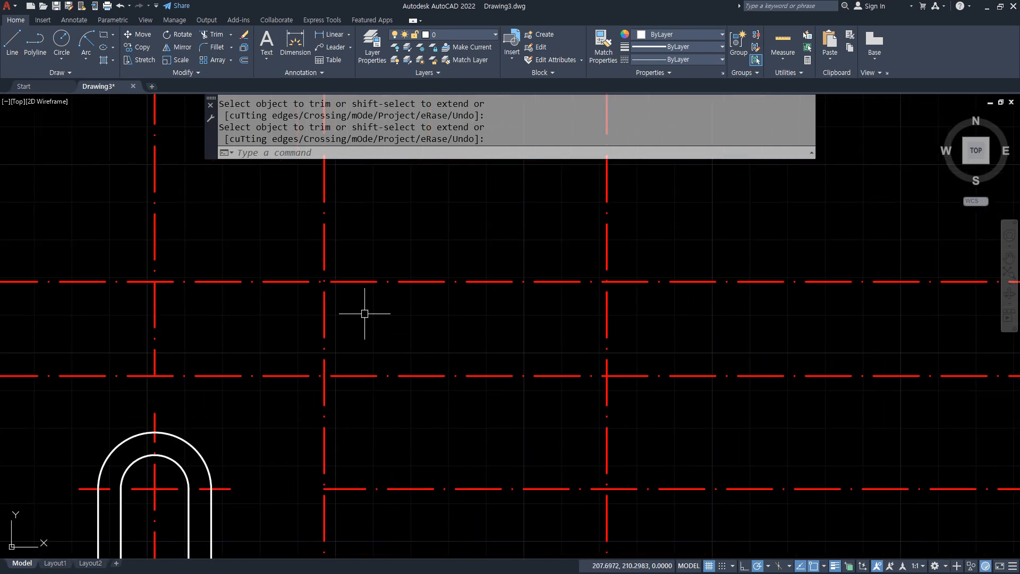
{"action": "type", "text": "c"}
{"action": "key", "text": "Return"}
{"action": "left_click", "coordinate": [324, 281]}
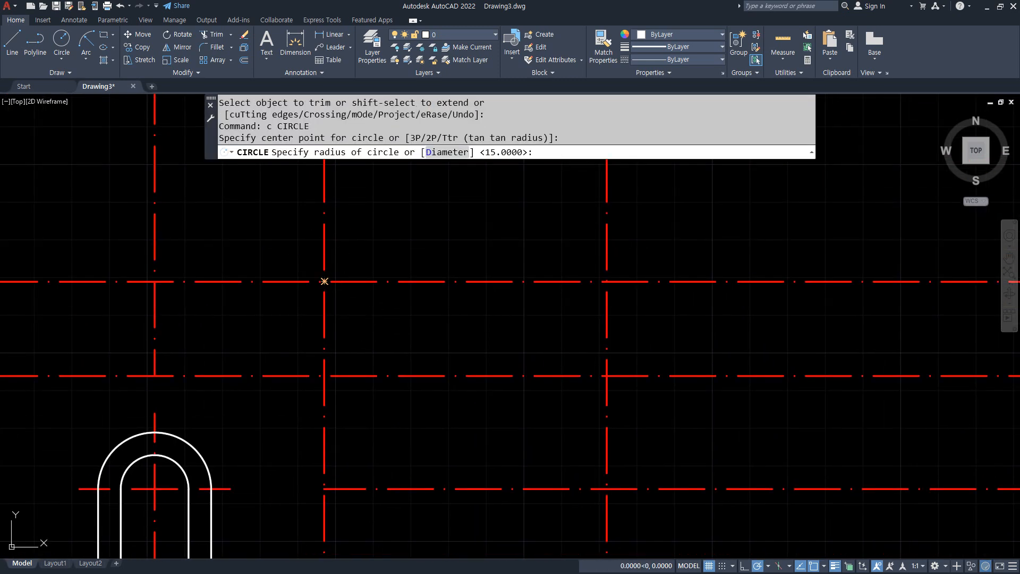
{"action": "type", "text": "d"}
{"action": "key", "text": "Return"}
{"action": "type", "text": "14"}
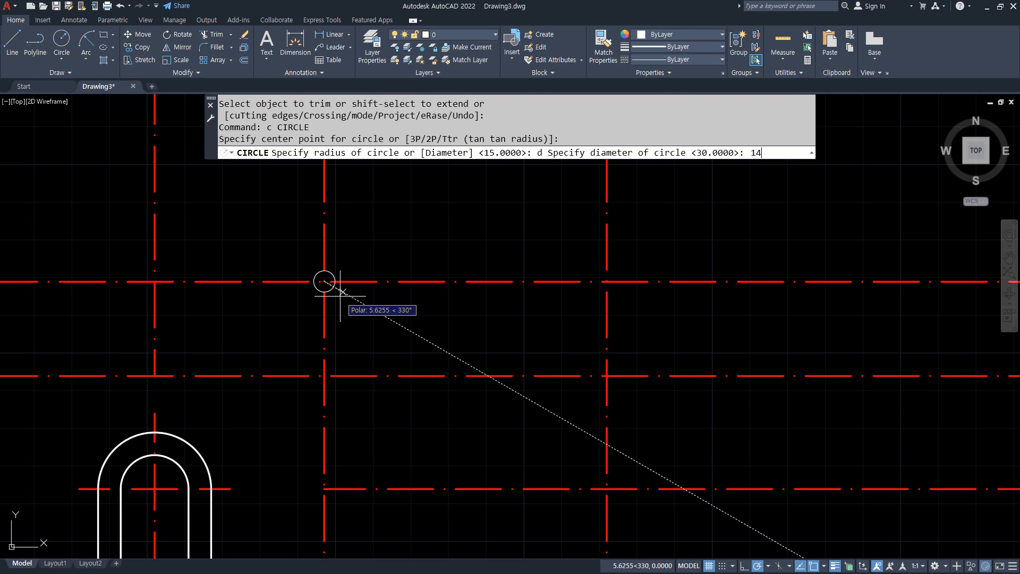
{"action": "key", "text": "Return"}
Try a circle of radius 26 around the 14-diameter circle and erase it.
{"action": "type", "text": "c"}
{"action": "key", "text": "Return"}
{"action": "left_click", "coordinate": [324, 281]}
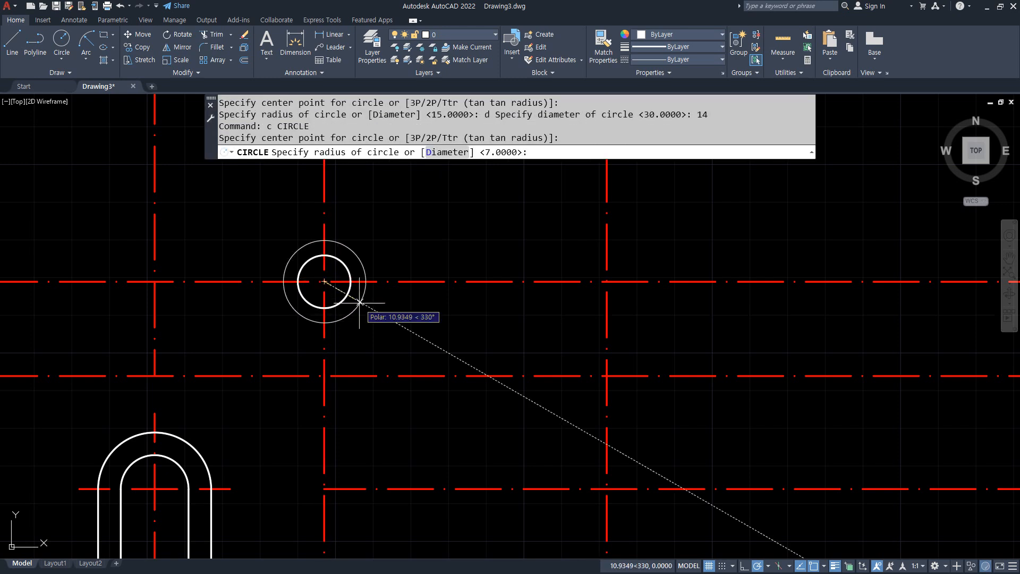
{"action": "type", "text": "26"}
{"action": "key", "text": "Return"}
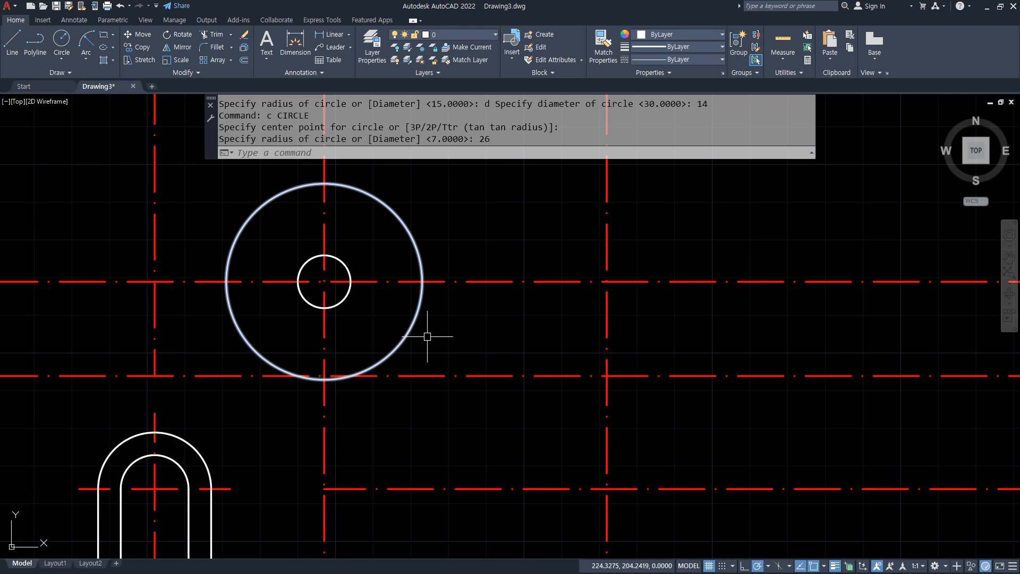
{"action": "left_click_drag", "start_coordinate": [425, 334], "coordinate": [394, 308]}
{"action": "type", "text": "e"}
{"action": "key", "text": "Return"}
Draw a concentric circle of diameter 26 around the 14-diameter circle on the topmost centre line.
{"action": "type", "text": "c"}
{"action": "key", "text": "Return"}
{"action": "left_click", "coordinate": [324, 281]}
{"action": "type", "text": "d"}
{"action": "key", "text": "Return"}
{"action": "type", "text": "26"}
{"action": "key", "text": "Return"}
Draw a circle of diameter 14 where the right vertical centre line crosses the second-highest horizontal centre line.
{"action": "middle_click_drag", "start_coordinate": [582, 373], "coordinate": [526, 353]}
{"action": "type", "text": "c"}
{"action": "key", "text": "Return"}
{"action": "left_click", "coordinate": [552, 355]}
{"action": "type", "text": "d"}
{"action": "key", "text": "Return"}
{"action": "type", "text": "14"}
{"action": "key", "text": "Return"}
Draw a concentric circle of diameter 30 around the right 14-diameter circle.
{"action": "type", "text": "c"}
{"action": "key", "text": "Return"}
{"action": "left_click", "coordinate": [551, 355]}
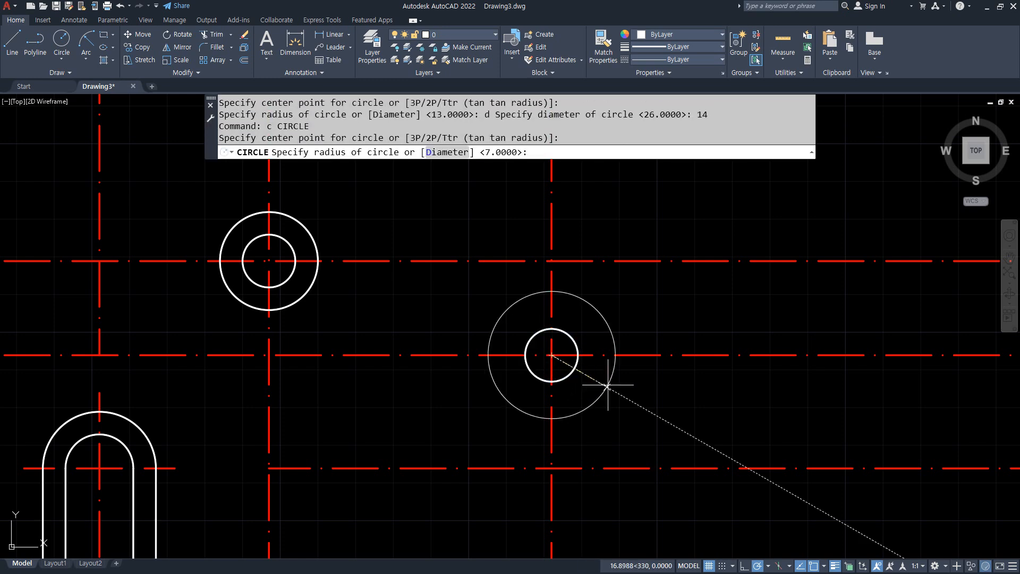
{"action": "type", "text": "d"}
{"action": "key", "text": "Return"}
{"action": "type", "text": "30"}
{"action": "key", "text": "Return"}
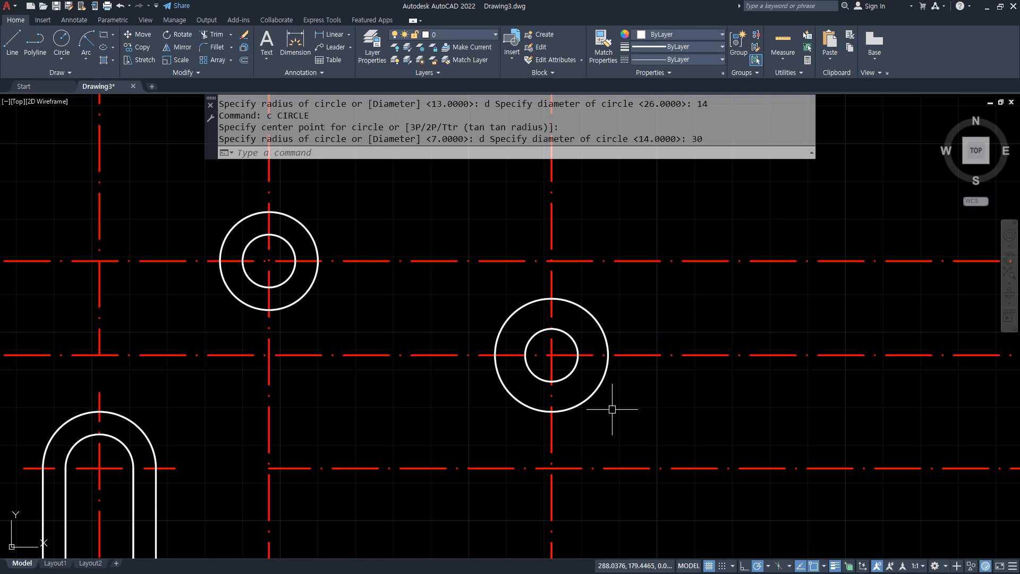
Offset the 30-diameter and 26-diameter circles outward by 5.
{"action": "middle_click_drag", "start_coordinate": [618, 404], "coordinate": [649, 413]}
{"action": "type", "text": "o"}
{"action": "key", "text": "Return"}
{"action": "type", "text": "5"}
{"action": "key", "text": "Return"}
{"action": "left_click", "coordinate": [620, 405]}
{"action": "left_click", "coordinate": [653, 416]}
{"action": "left_click", "coordinate": [344, 291]}
{"action": "left_click", "coordinate": [365, 296]}
{"action": "key", "text": "Return"}
Trim the centre lines of the two round bosses just outside their offset circles.
{"action": "type", "text": "tr"}
{"action": "key", "text": "Return"}
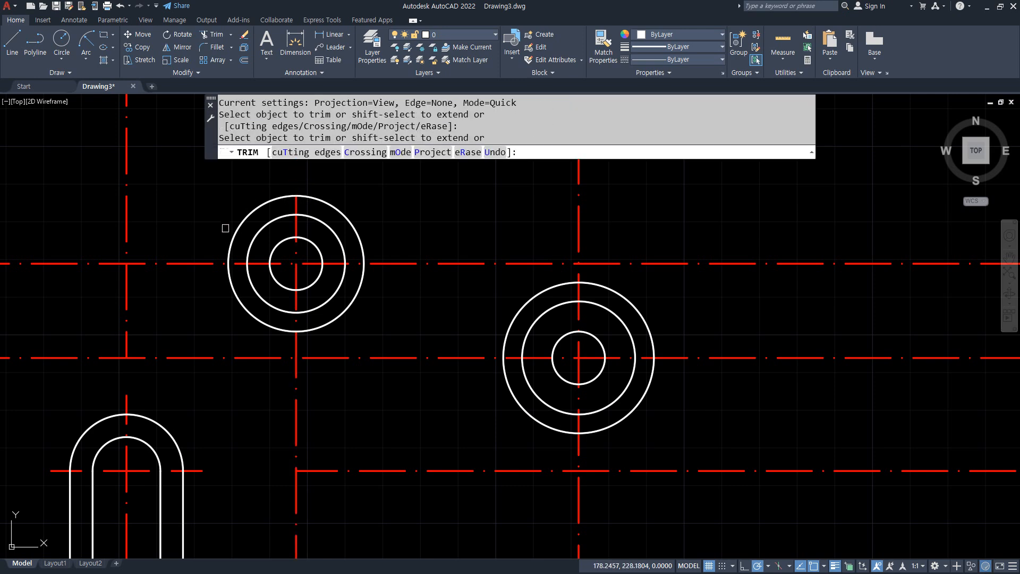
{"action": "left_click", "coordinate": [206, 260]}
{"action": "left_click", "coordinate": [296, 343]}
{"action": "left_click", "coordinate": [393, 264]}
{"action": "left_click", "coordinate": [582, 275]}
{"action": "left_click", "coordinate": [667, 357]}
{"action": "left_click", "coordinate": [477, 362]}
Erase the two offset boundary circles around the round bosses.
{"action": "left_click", "coordinate": [526, 402]}
{"action": "left_click", "coordinate": [382, 390]}
{"action": "type", "text": "e"}
{"action": "key", "text": "Return"}
Erase the leftover centre line pieces to the right of the slot and below the round bosses.
{"action": "scroll", "coordinate": [419, 408], "scroll_direction": "down", "scroll_amount": 3}
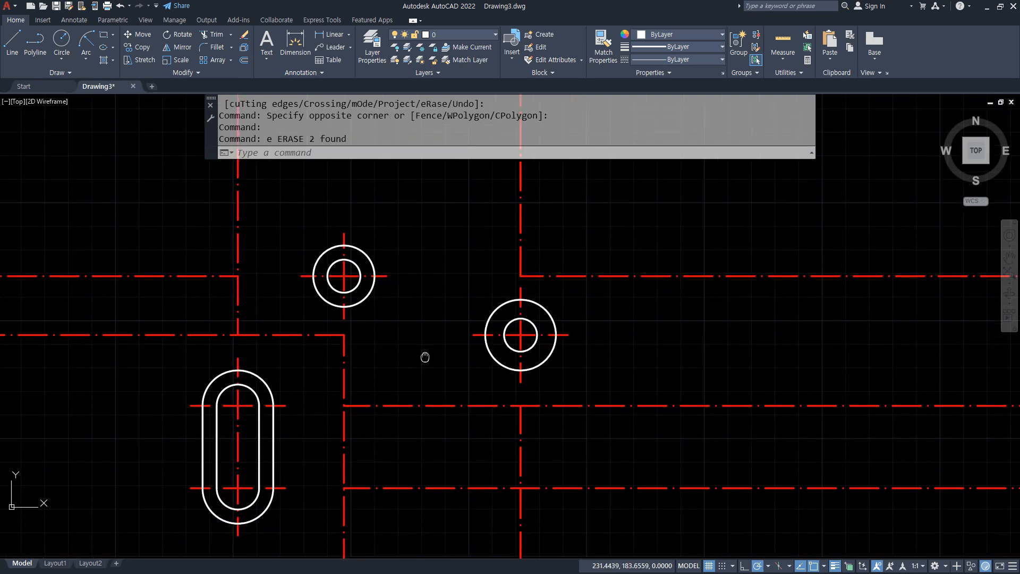
{"action": "left_click", "coordinate": [613, 427]}
{"action": "left_click", "coordinate": [303, 287]}
{"action": "type", "text": "e"}
{"action": "key", "text": "Return"}
Erase the remaining loose centre line pieces above the right boss and above and left of the slot.
{"action": "middle_click_drag", "start_coordinate": [604, 300], "coordinate": [622, 428]}
{"action": "left_click", "coordinate": [623, 311]}
{"action": "left_click", "coordinate": [569, 250]}
{"action": "left_click", "coordinate": [569, 250]}
{"action": "left_click", "coordinate": [404, 199]}
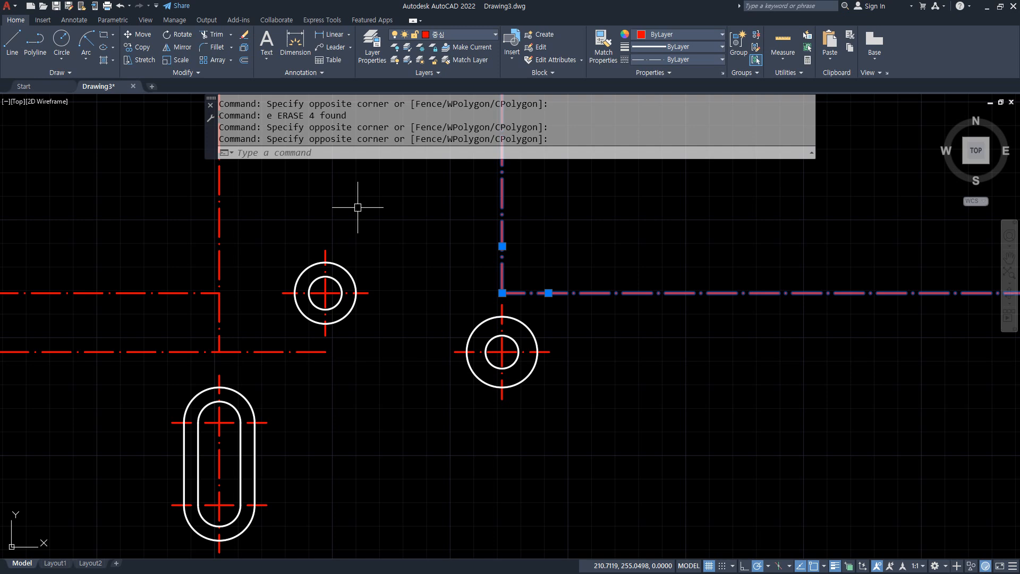
{"action": "left_click", "coordinate": [240, 343]}
{"action": "left_click", "coordinate": [159, 249]}
{"action": "type", "text": "e"}
{"action": "key", "text": "Return"}
Draw a circle of radius 120 tangent to the right 30-diameter circle and the slot's upper outer arc.
{"action": "scroll", "coordinate": [366, 452], "scroll_direction": "up", "scroll_amount": 2}
{"action": "scroll", "coordinate": [351, 395], "scroll_direction": "down", "scroll_amount": 2}
{"action": "middle_click_drag", "start_coordinate": [460, 375], "coordinate": [505, 359]}
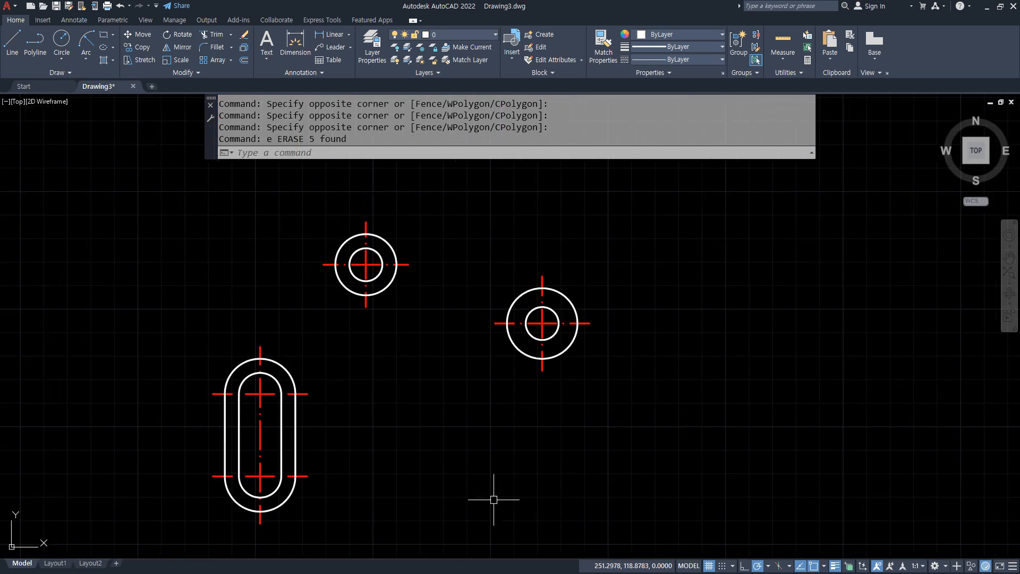
{"action": "type", "text": "c"}
{"action": "key", "text": "Return"}
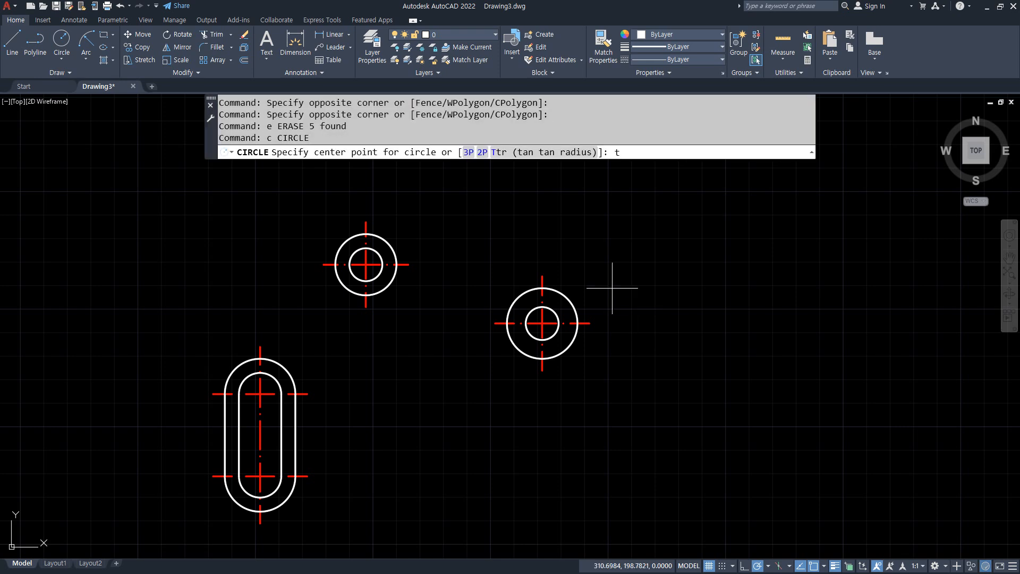
{"action": "type", "text": "t"}
{"action": "key", "text": "Return"}
{"action": "left_click", "coordinate": [535, 290]}
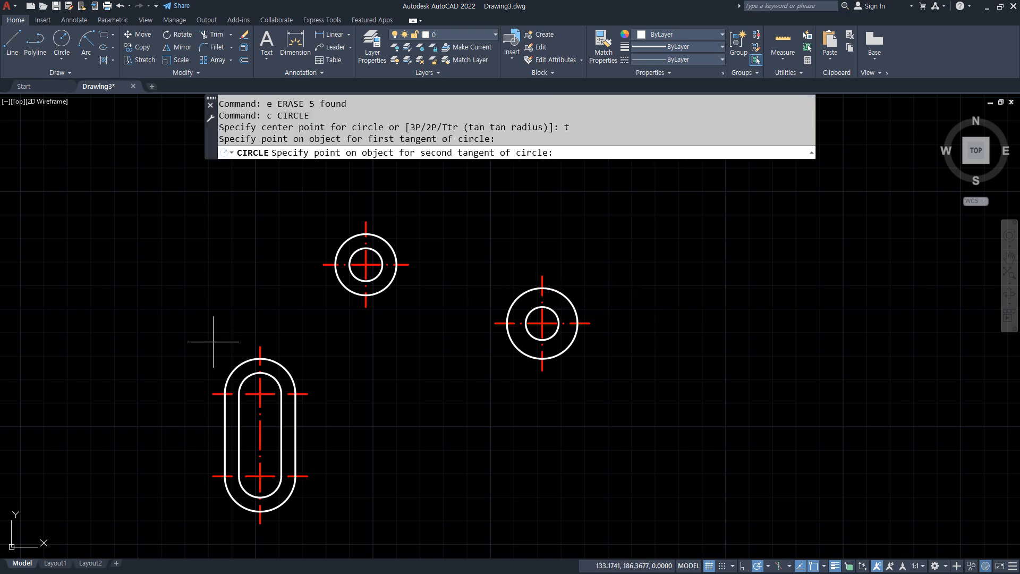
{"action": "left_click", "coordinate": [237, 365]}
{"action": "type", "text": "120"}
{"action": "key", "text": "Return"}
Trim the radius 120 circle to leave only the upper arc between the slot's outer end and the right boss.
{"action": "type", "text": "tr"}
{"action": "key", "text": "Return"}
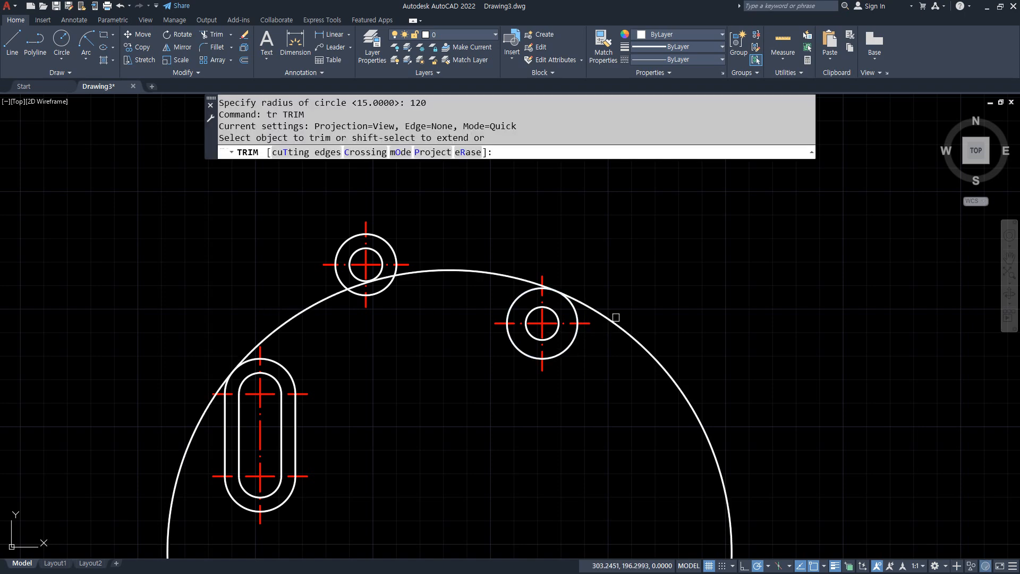
{"action": "left_click", "coordinate": [614, 320]}
{"action": "scroll", "coordinate": [202, 388], "scroll_direction": "up", "scroll_amount": 3}
{"action": "left_click", "coordinate": [248, 385]}
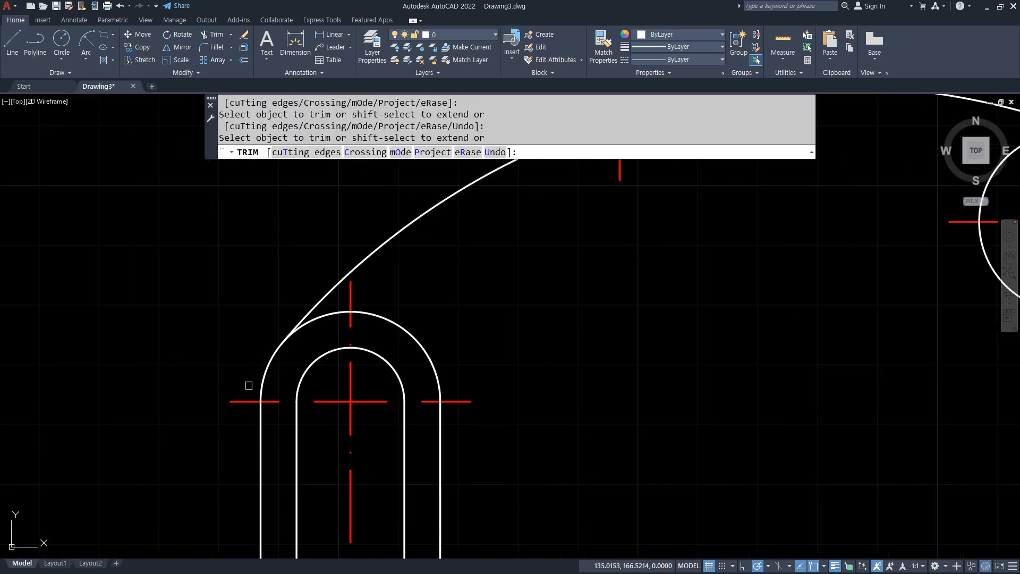
{"action": "key", "text": "Return"}
Draw a circle of radius 100 tangent to the right boss's lower outer edge and the slot's lower outer arc.
{"action": "scroll", "coordinate": [508, 378], "scroll_direction": "down", "scroll_amount": 3}
{"action": "middle_click_drag", "start_coordinate": [566, 383], "coordinate": [479, 338]}
{"action": "type", "text": "c"}
{"action": "key", "text": "Return"}
{"action": "type", "text": "t"}
{"action": "key", "text": "Return"}
{"action": "left_click", "coordinate": [664, 303]}
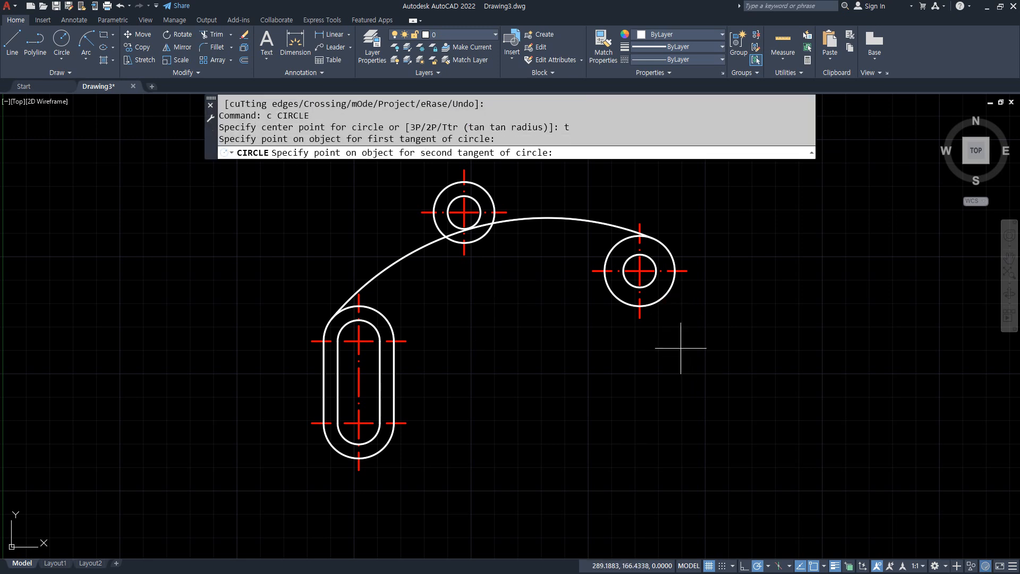
{"action": "left_click", "coordinate": [381, 446]}
{"action": "type", "text": "100"}
{"action": "key", "text": "Return"}
Trim the radius 100 circle to leave only the lower arc between the slot and the right boss.
{"action": "type", "text": "tr"}
{"action": "key", "text": "Return"}
{"action": "left_click", "coordinate": [718, 345]}
{"action": "key", "text": "Return"}
Draw a vertical line from the left quadrant of the upper boss's outer circle down to the large upper arc.
{"action": "middle_click_drag", "start_coordinate": [440, 292], "coordinate": [421, 360]}
{"action": "scroll", "coordinate": [417, 300], "scroll_direction": "up", "scroll_amount": 5}
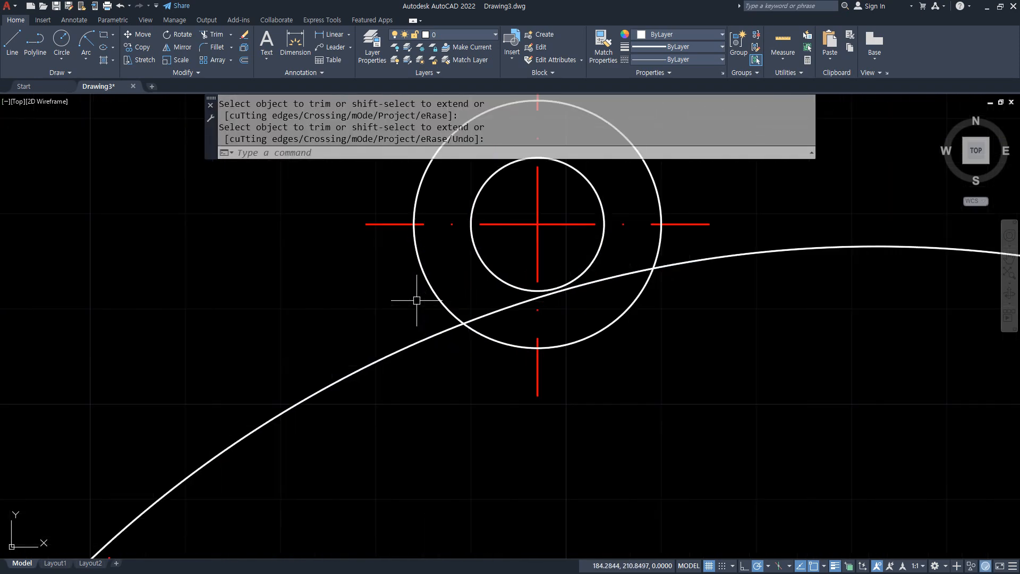
{"action": "middle_click_drag", "start_coordinate": [465, 302], "coordinate": [378, 343]}
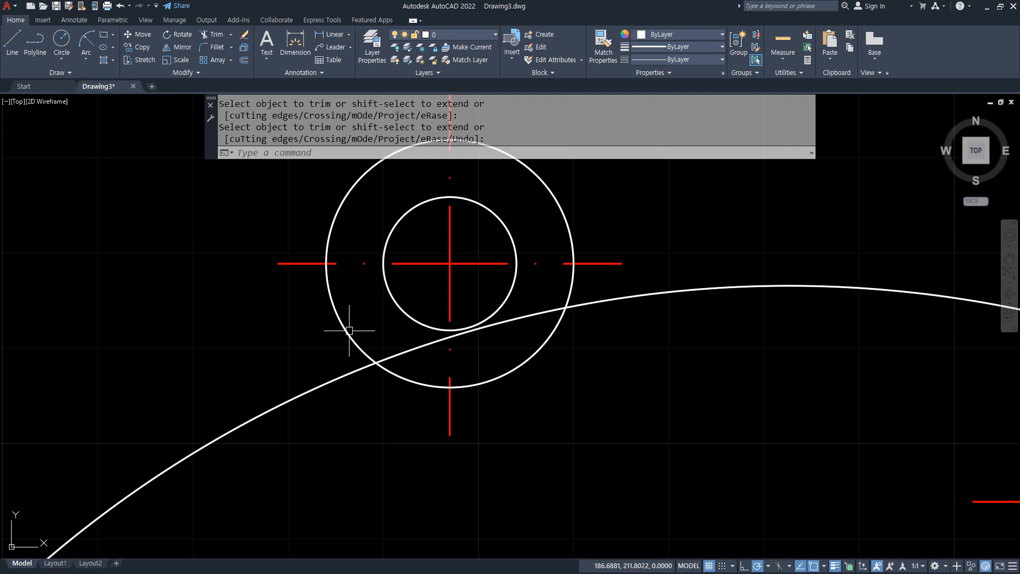
{"action": "type", "text": "l"}
{"action": "key", "text": "Return"}
{"action": "left_click", "coordinate": [326, 263]}
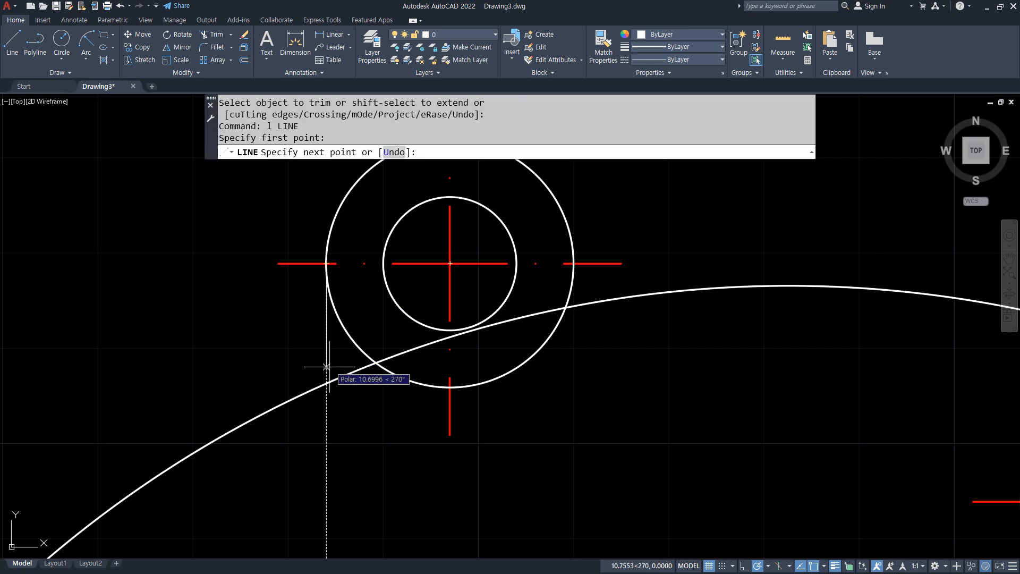
{"action": "left_click", "coordinate": [326, 383]}
{"action": "key", "text": "Return"}
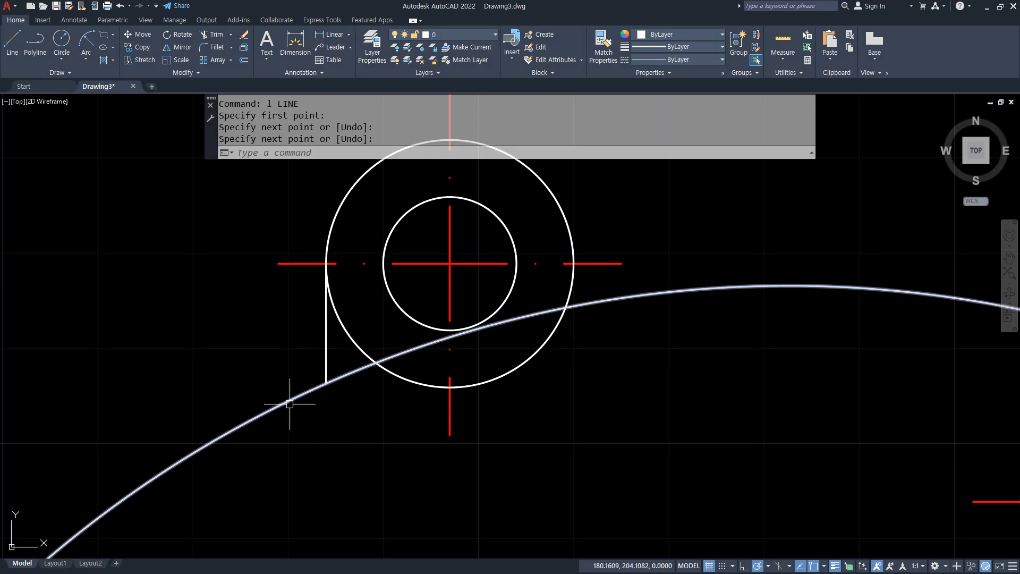
Fillet the corner between the vertical line and the untrimmed upper arc with radius 5.
{"action": "type", "text": "f"}
{"action": "key", "text": "Return"}
{"action": "type", "text": "r"}
{"action": "key", "text": "Return"}
{"action": "type", "text": "5"}
{"action": "key", "text": "Return"}
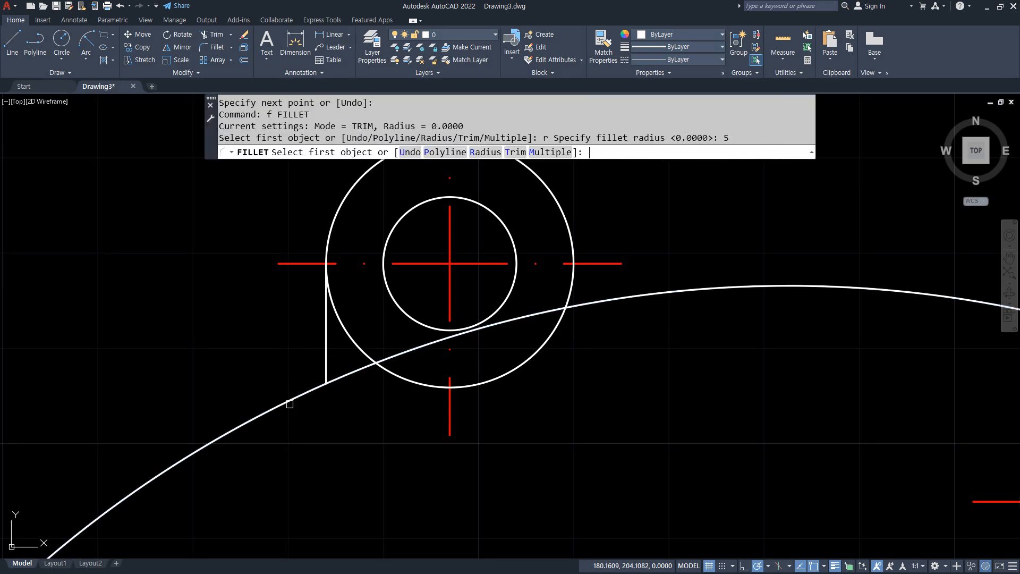
{"action": "left_click", "coordinate": [327, 345]}
{"action": "left_click", "coordinate": [313, 391]}
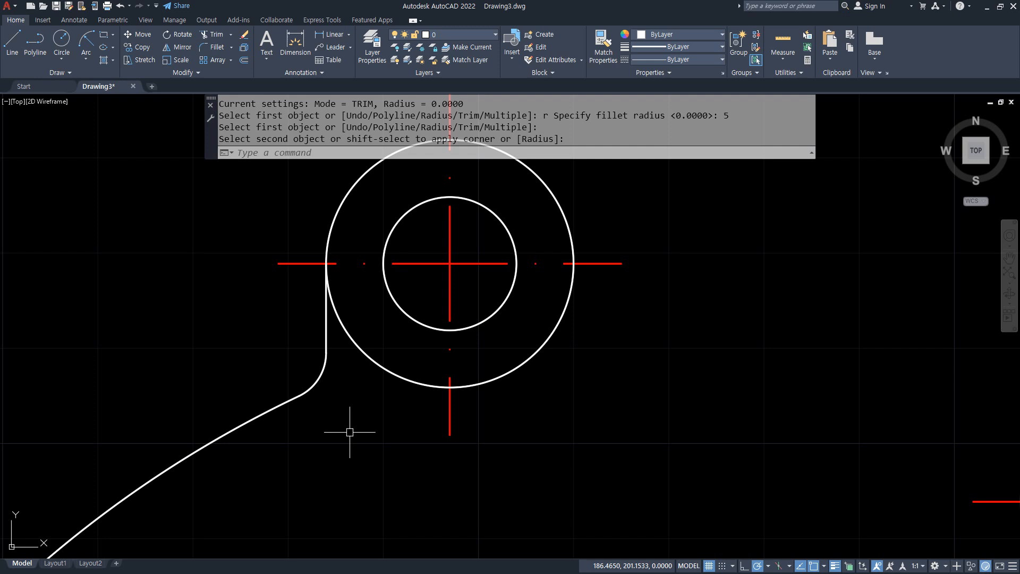
Undo the radius 5 fillet between the vertical line and the upper arc.
{"action": "scroll", "coordinate": [344, 425], "scroll_direction": "down", "scroll_amount": 2}
{"action": "middle_click_drag", "start_coordinate": [344, 425], "coordinate": [306, 394]}
{"action": "key", "text": "Escape"}
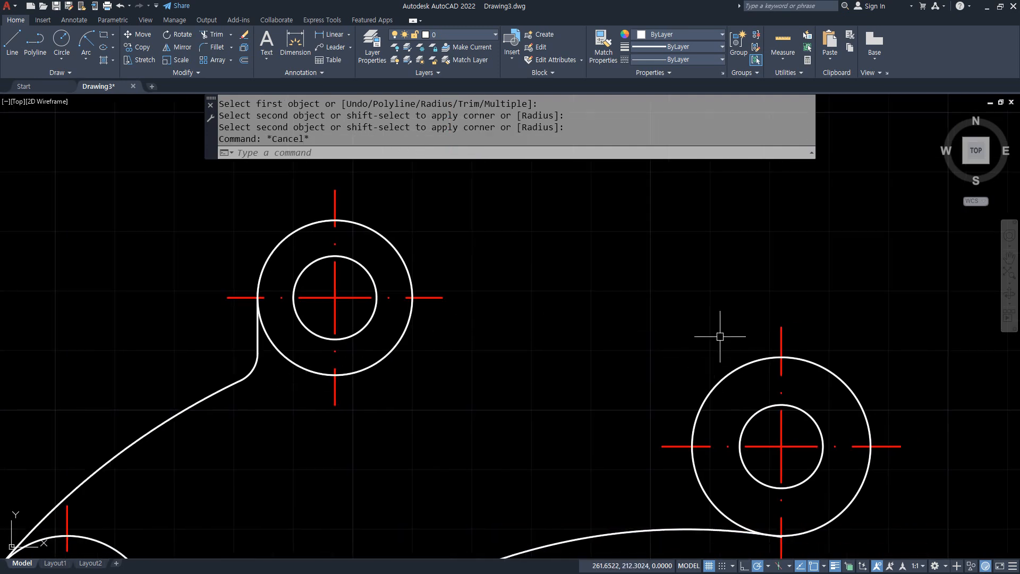
{"action": "key", "text": "ctrl+z"}
{"action": "key", "text": "ctrl+z"}
Trim away a piece of the large upper arc inside the upper boss's outer circle to split the arc.
{"action": "type", "text": "tr"}
{"action": "key", "text": "Return"}
{"action": "left_click", "coordinate": [407, 354]}
{"action": "key", "text": "Return"}
Fillet the corner between the vertical line and the left portion of the split upper arc with radius 5.
{"action": "type", "text": "f"}
{"action": "key", "text": "Return"}
{"action": "type", "text": "r"}
{"action": "key", "text": "Return"}
{"action": "type", "text": "5"}
{"action": "key", "text": "Return"}
{"action": "left_click", "coordinate": [327, 360]}
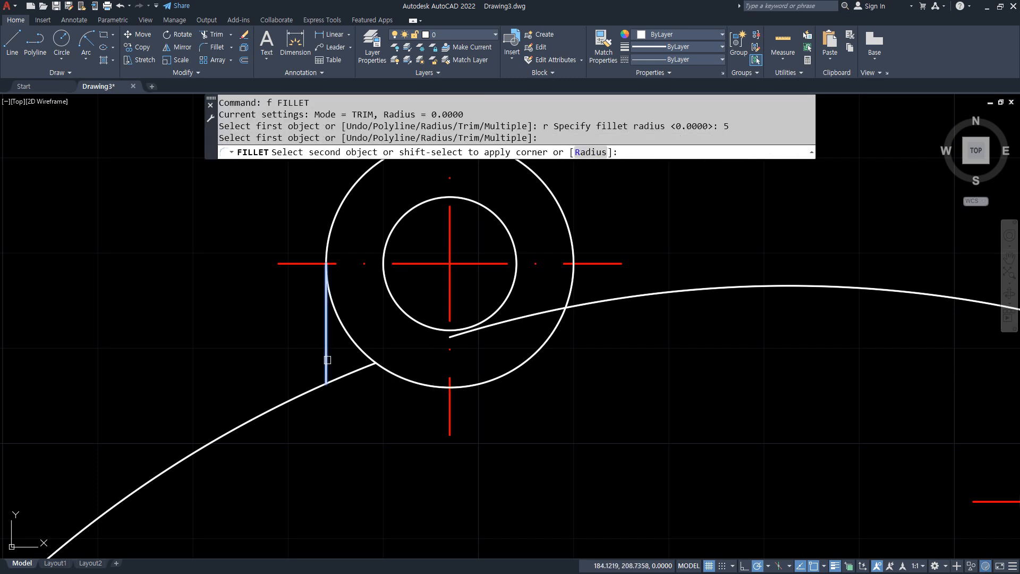
{"action": "left_click", "coordinate": [297, 405]}
Fillet the right side of the upper boss's outer circle to the right portion of the upper arc with radius 5.
{"action": "middle_click_drag", "start_coordinate": [648, 348], "coordinate": [471, 392]}
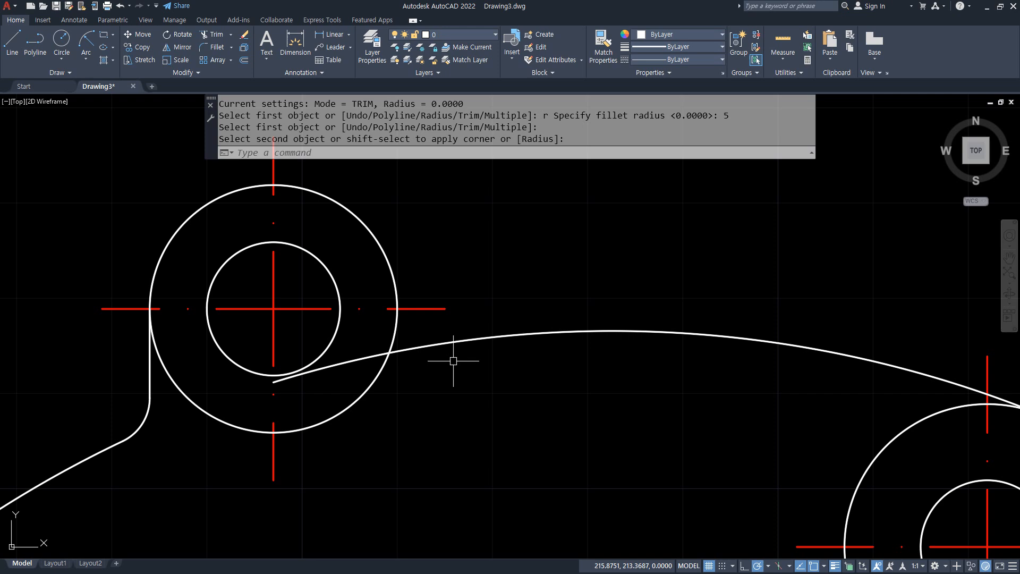
{"action": "type", "text": "f"}
{"action": "key", "text": "Return"}
{"action": "left_click", "coordinate": [393, 278]}
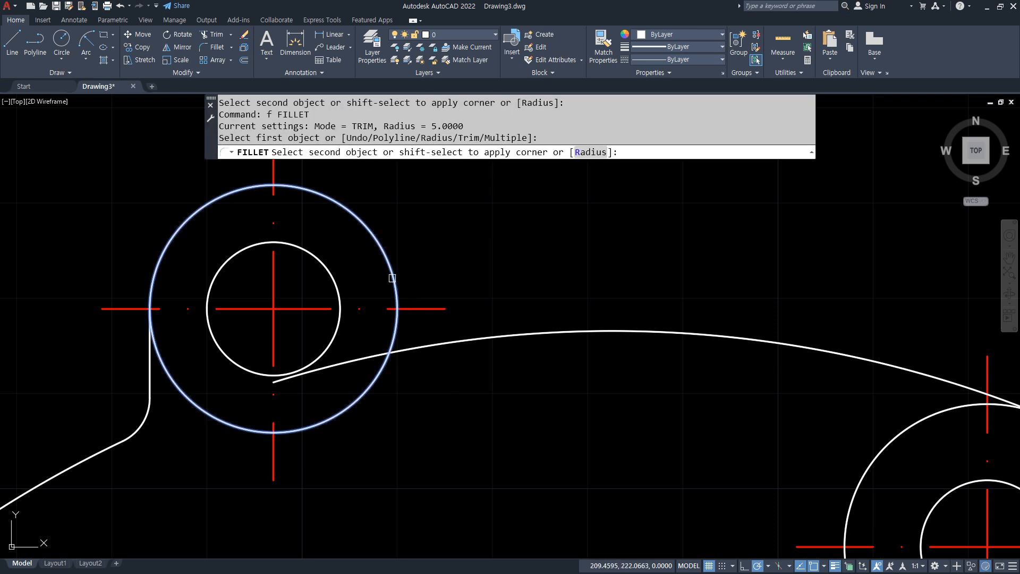
{"action": "left_click", "coordinate": [451, 341]}
Trim the lower part of the upper boss's outer circle and the leftover pieces at its junction with the arm.
{"action": "type", "text": "tr"}
{"action": "key", "text": "space"}
{"action": "left_click_drag", "start_coordinate": [382, 351], "coordinate": [377, 385]}
{"action": "left_click_drag", "start_coordinate": [235, 419], "coordinate": [224, 433]}
{"action": "left_click", "coordinate": [224, 434]}
{"action": "scroll", "coordinate": [429, 309], "scroll_direction": "up", "scroll_amount": 2}
{"action": "scroll", "coordinate": [256, 467], "scroll_direction": "down", "scroll_amount": 3}
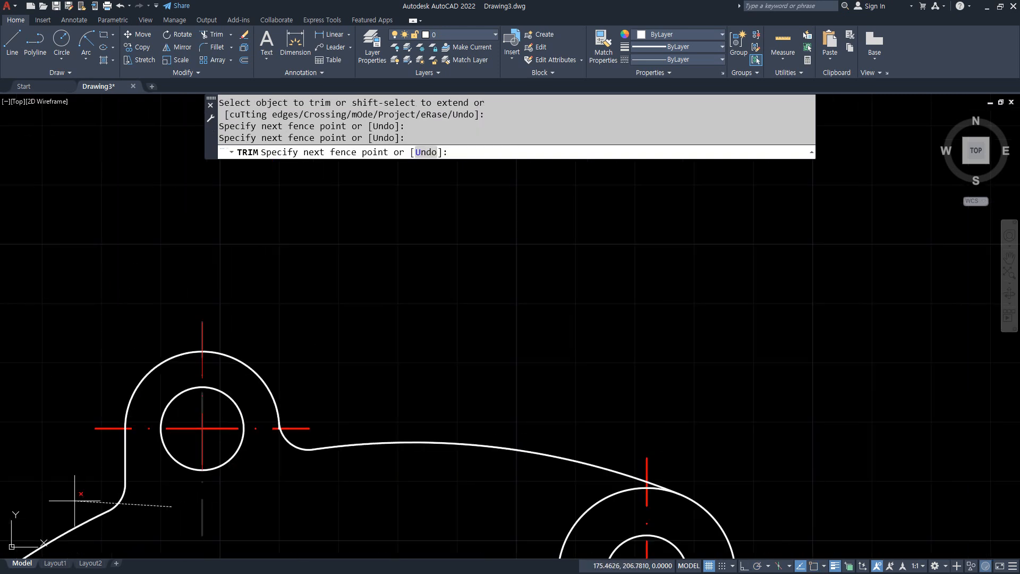
{"action": "key", "text": "Return"}
{"action": "scroll", "coordinate": [222, 419], "scroll_direction": "up", "scroll_amount": 8}
{"action": "scroll", "coordinate": [217, 414], "scroll_direction": "up", "scroll_amount": 2}
{"action": "left_click", "coordinate": [221, 400]}
{"action": "key", "text": "space"}
{"action": "scroll", "coordinate": [212, 416], "scroll_direction": "down", "scroll_amount": 7}
{"action": "mouse_move", "coordinate": [247, 455]}
{"action": "middle_mouse_down"}
{"action": "mouse_move", "coordinate": [376, 291]}
{"action": "mouse_move", "coordinate": [406, 309]}
{"action": "middle_mouse_up"}
{"action": "scroll", "coordinate": [407, 360], "scroll_direction": "down", "scroll_amount": 2}
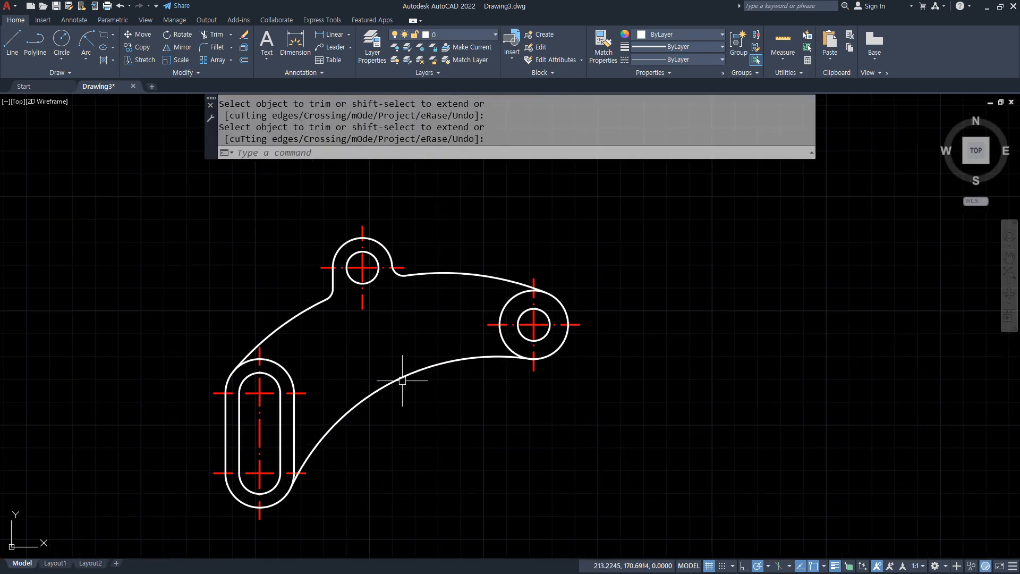